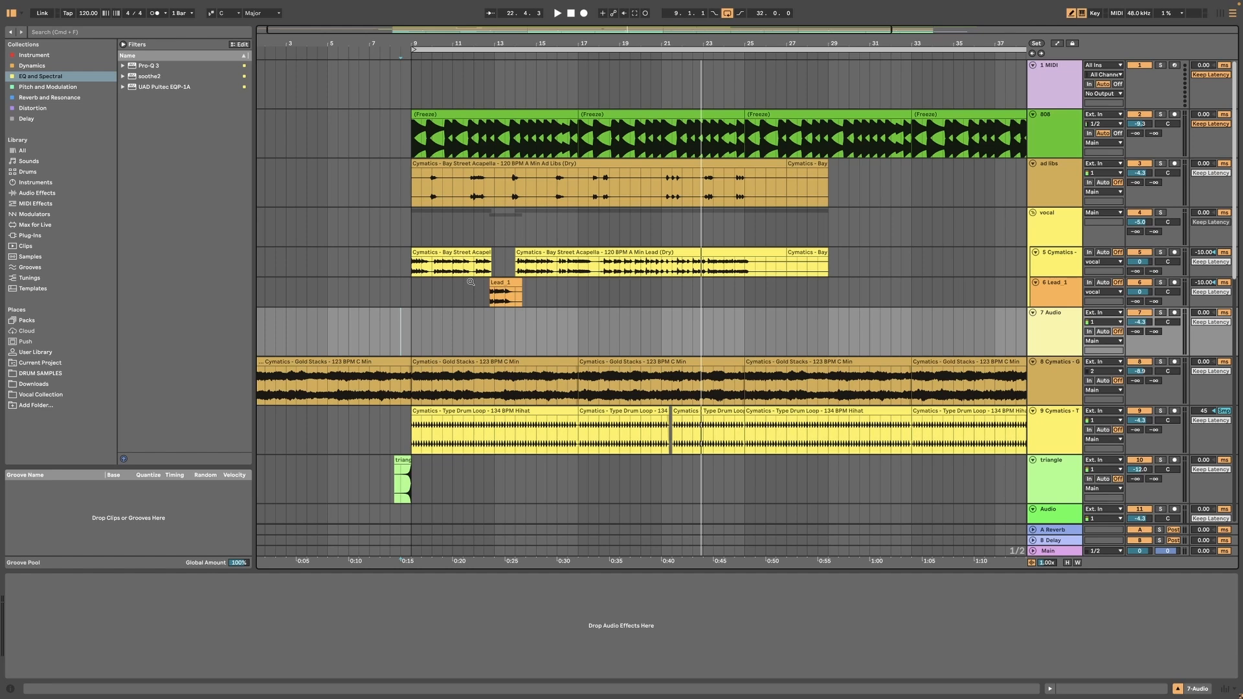
Look through the arrangement's tracks, from the 1 MIDI track down to the lower percussion tracks and back
scroll(470, 282, down, 2)
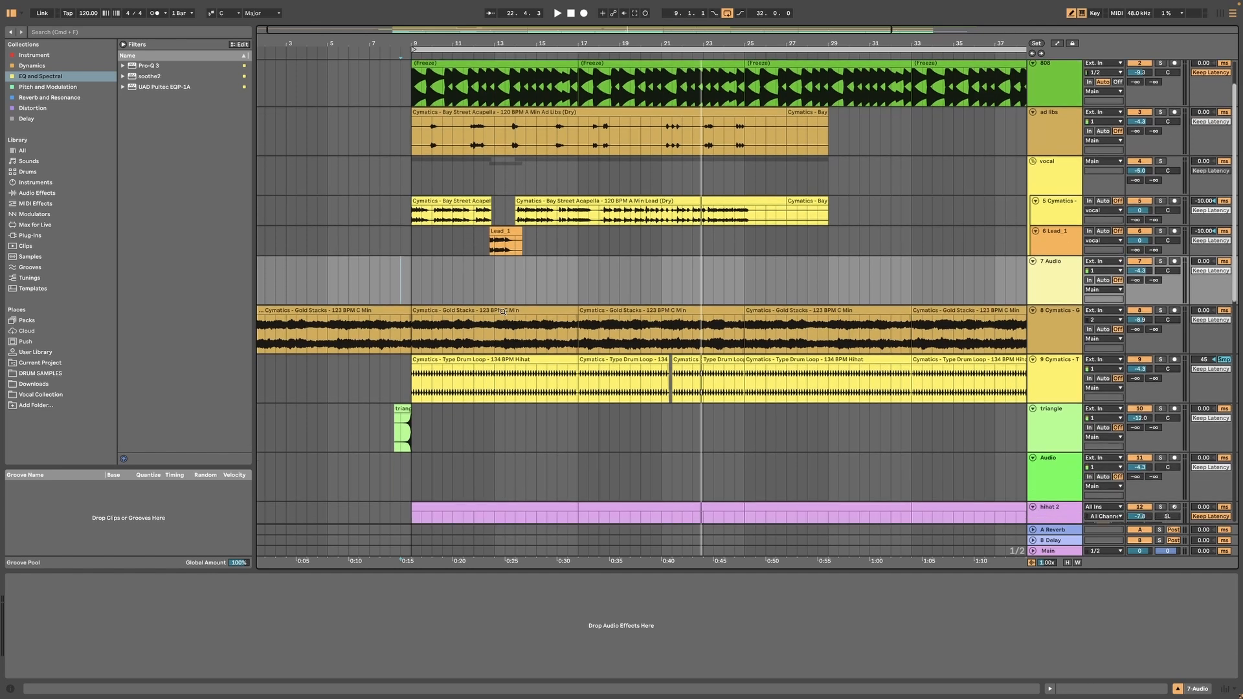
scroll(503, 312, down, 4)
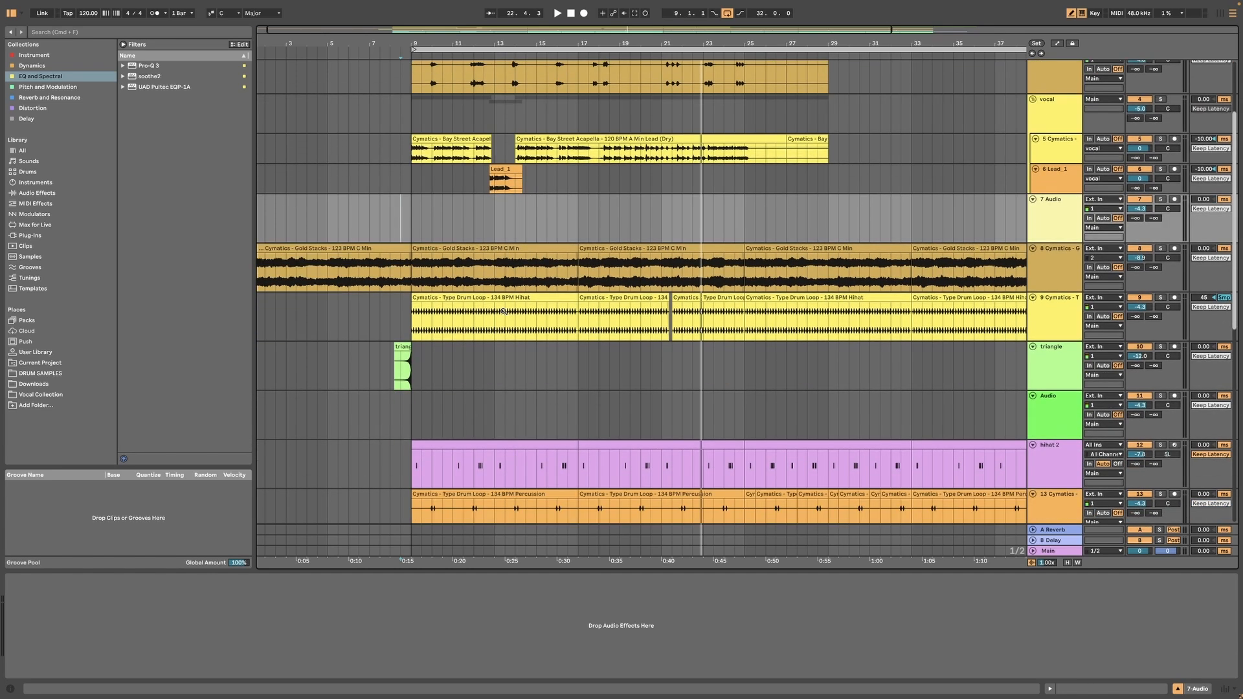
scroll(503, 312, down, 9)
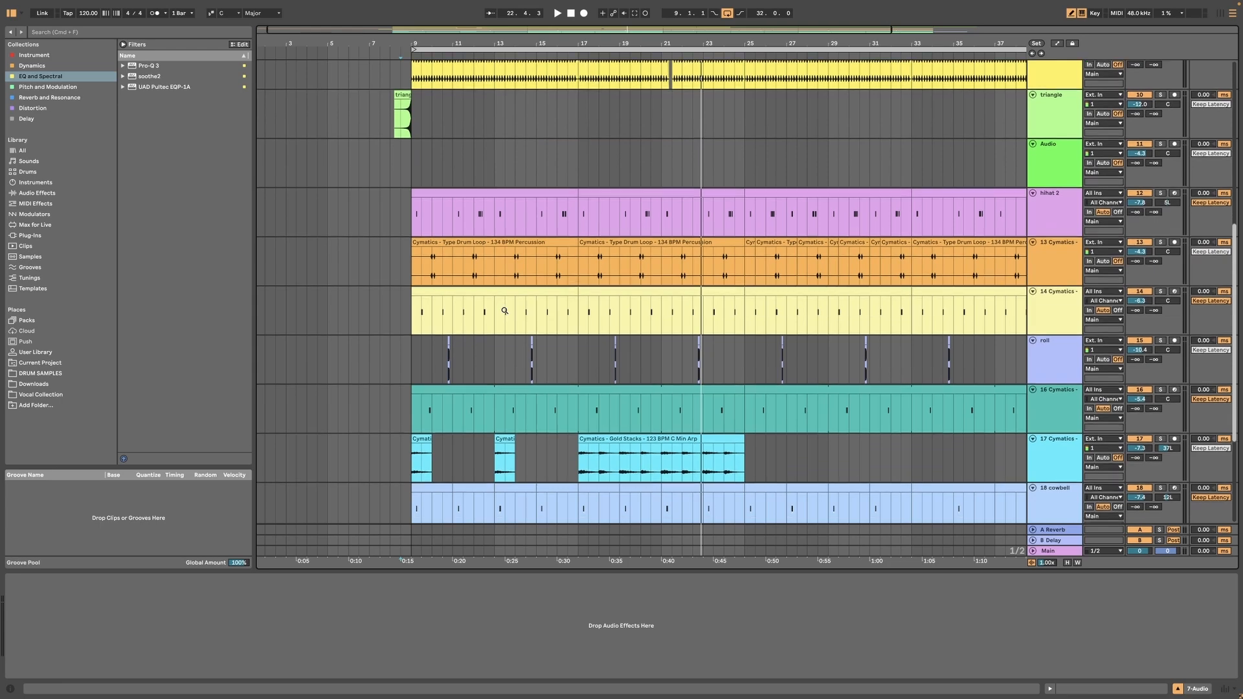
scroll(504, 311, down, 2)
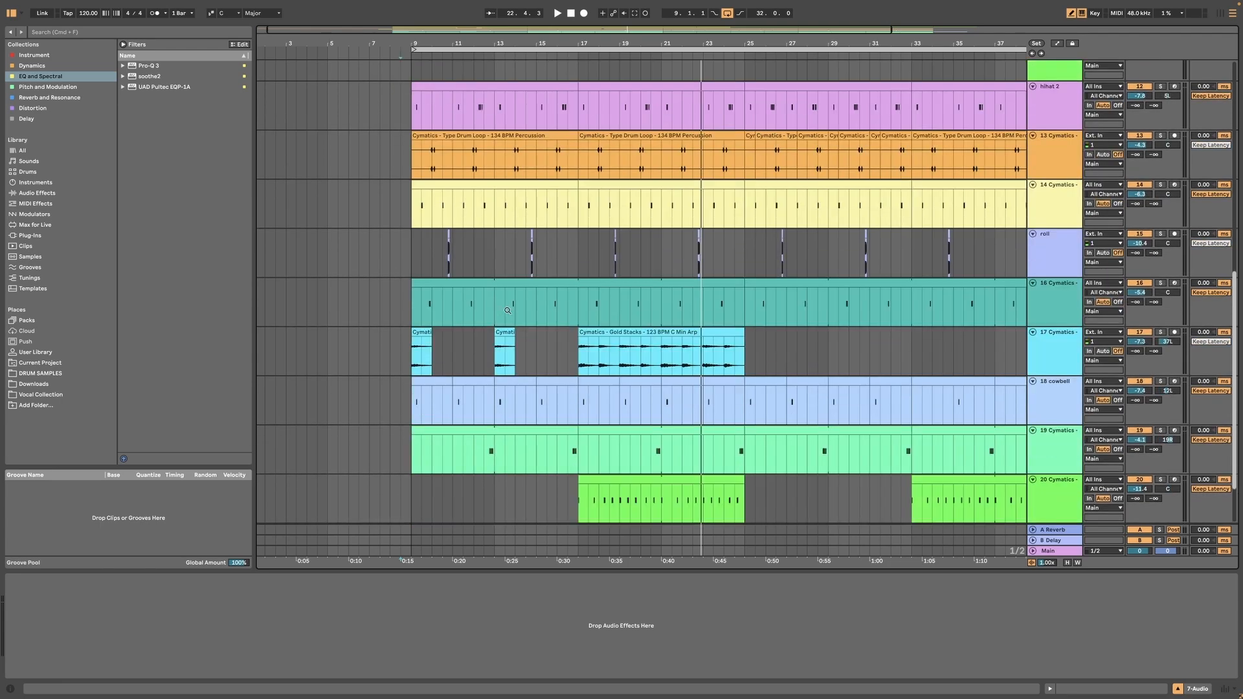
scroll(506, 311, up, 12)
scroll(508, 311, up, 2)
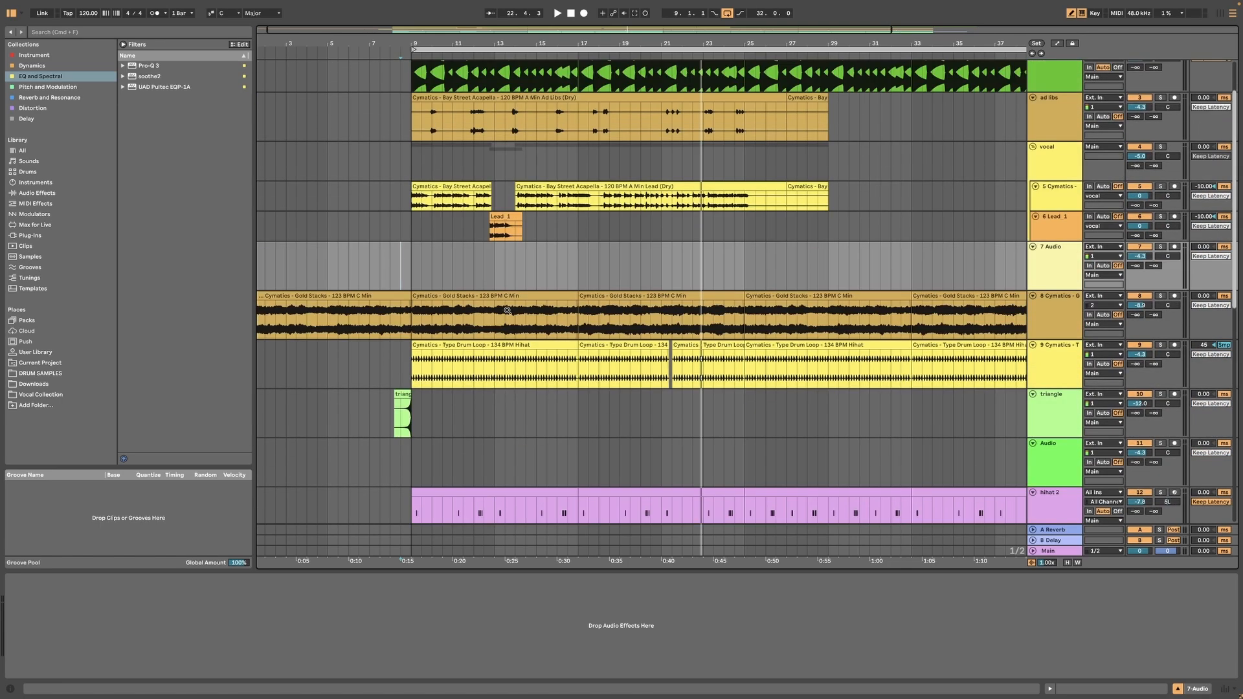
scroll(508, 311, up, 2)
scroll(511, 309, up, 1)
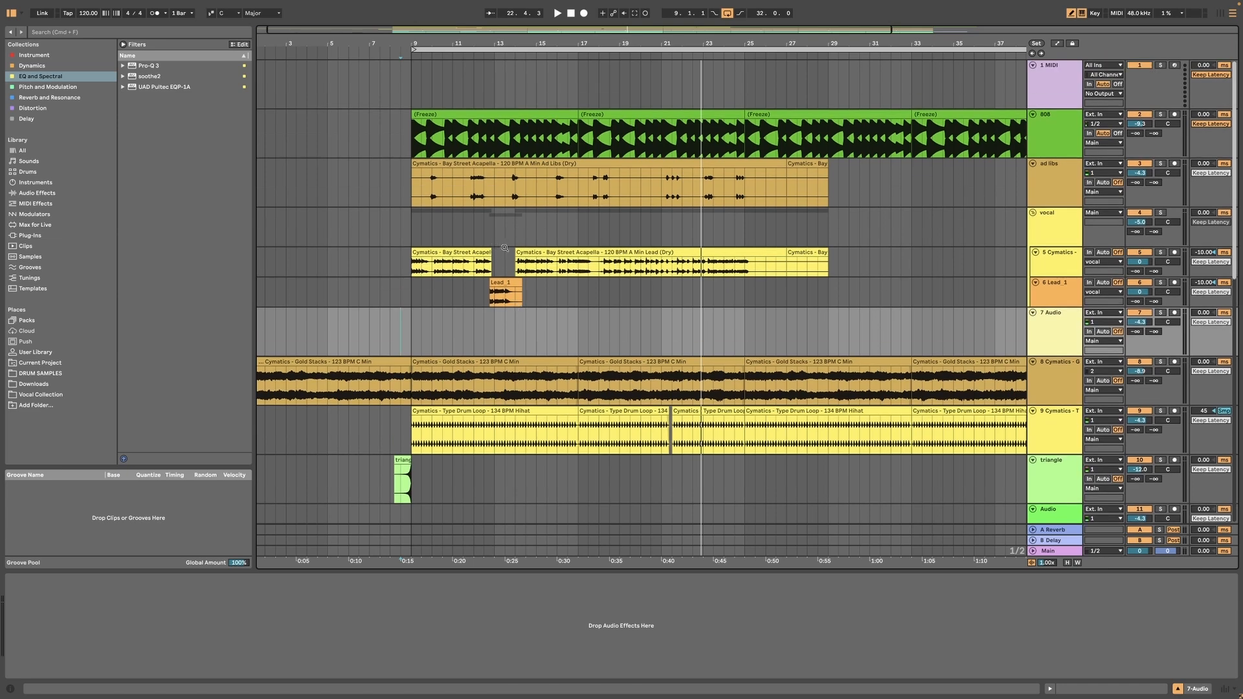
Place the insert marker at 8.1.1, one bar before the vocal clips, and look over the surrounding tracks
click(1035, 173)
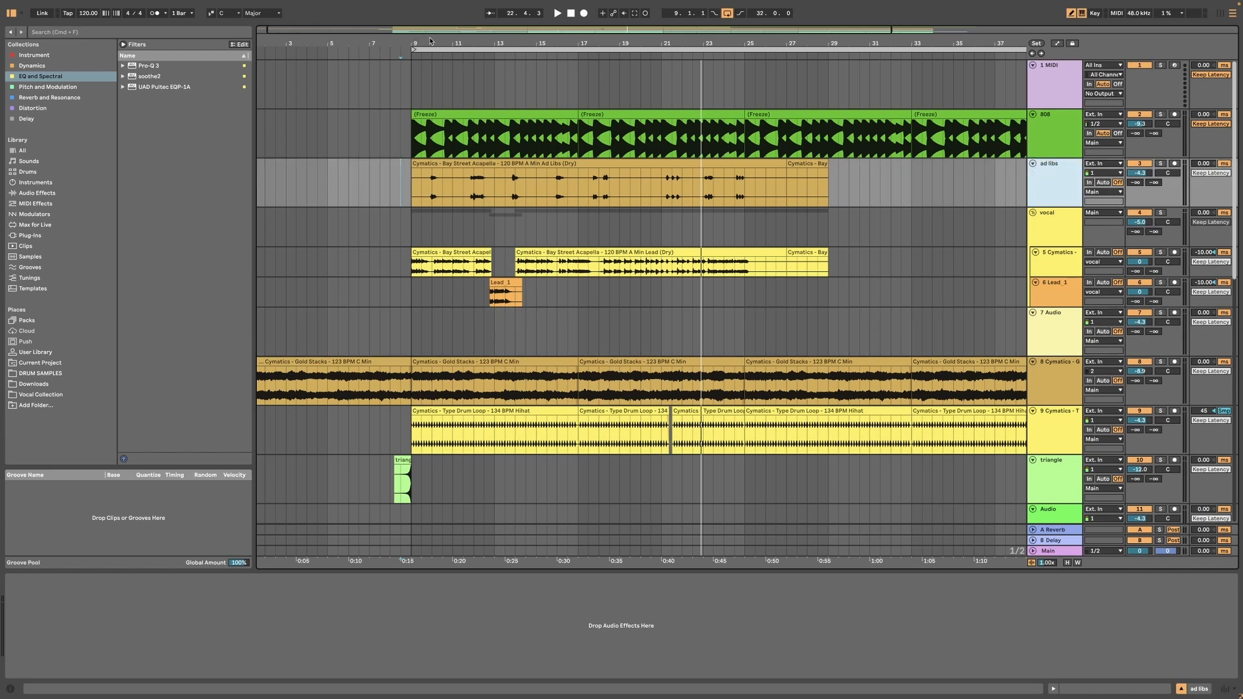
drag(431, 40, 431, 50)
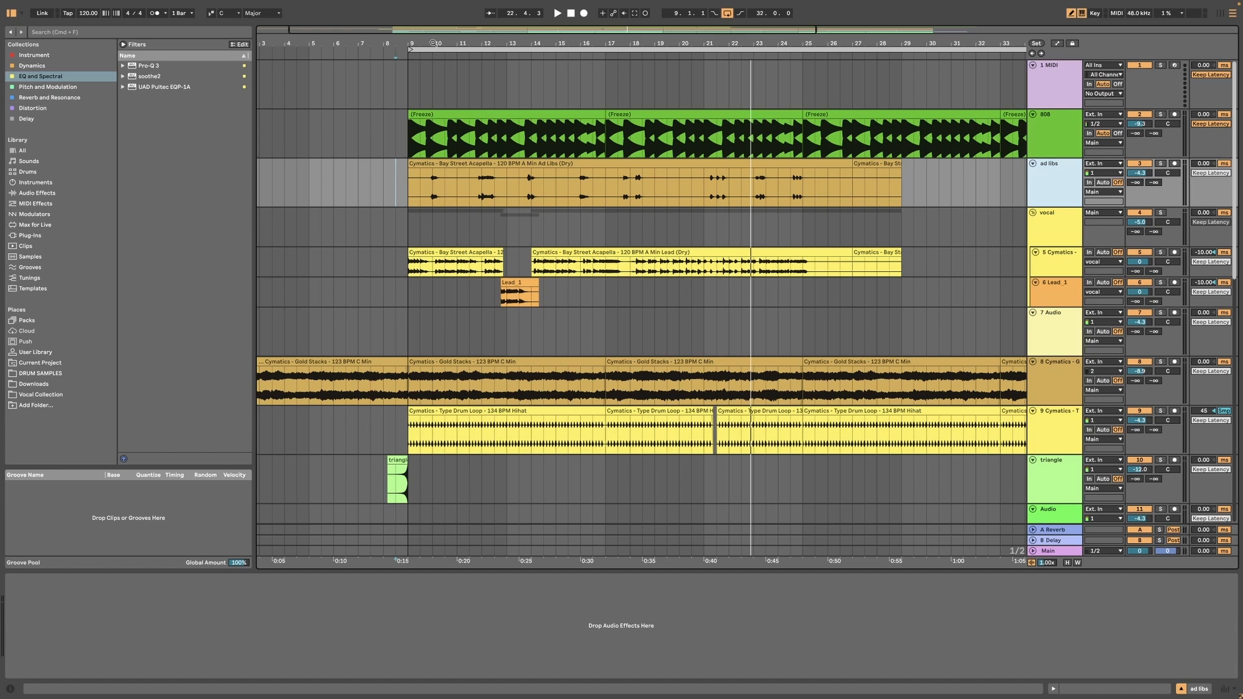
click(388, 292)
scroll(431, 272, down, 1)
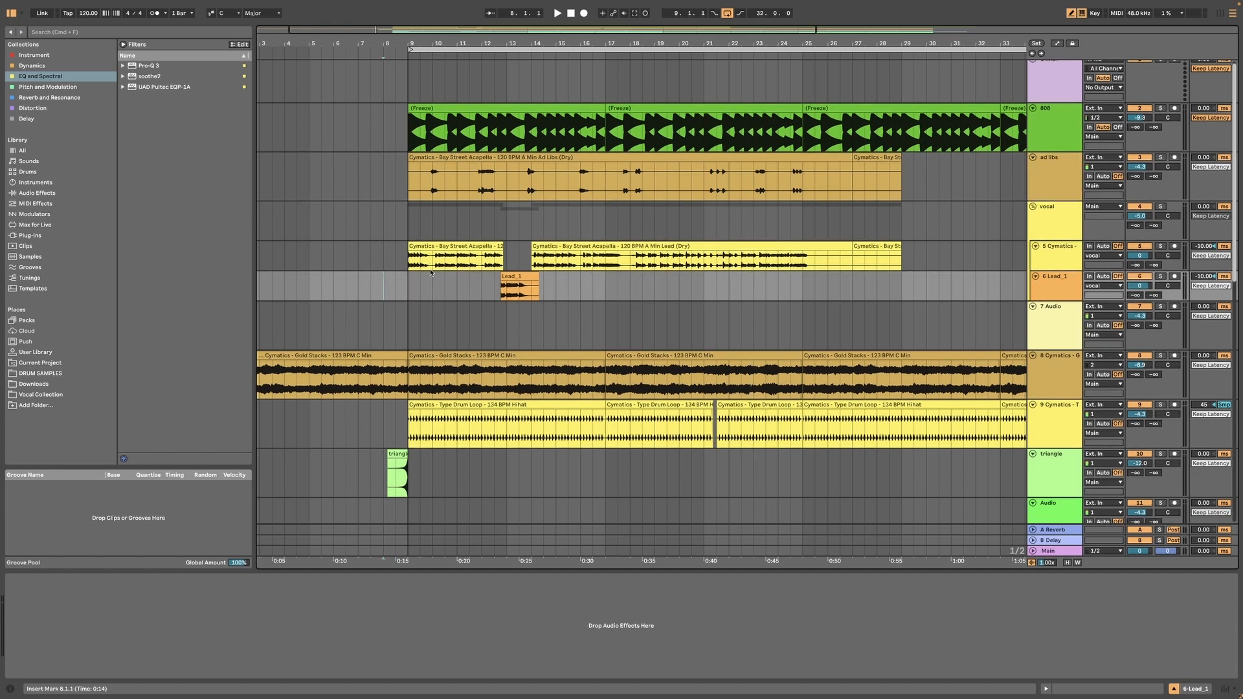
scroll(451, 265, down, 2)
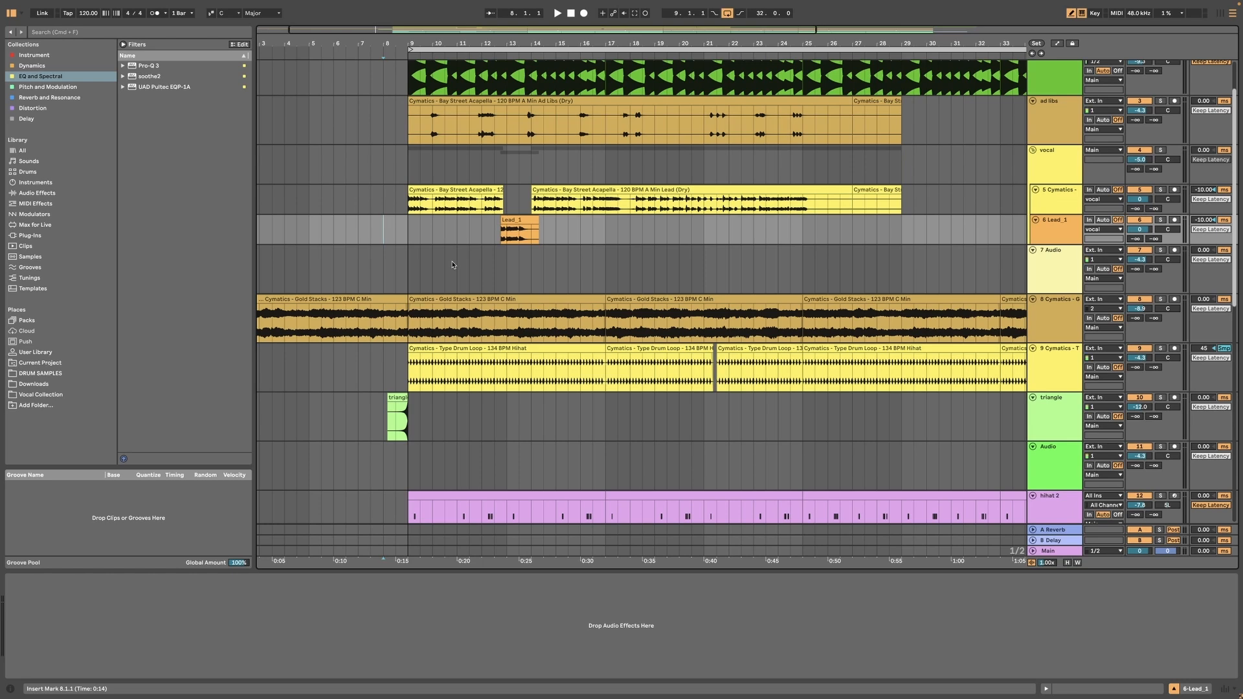
scroll(479, 268, up, 1)
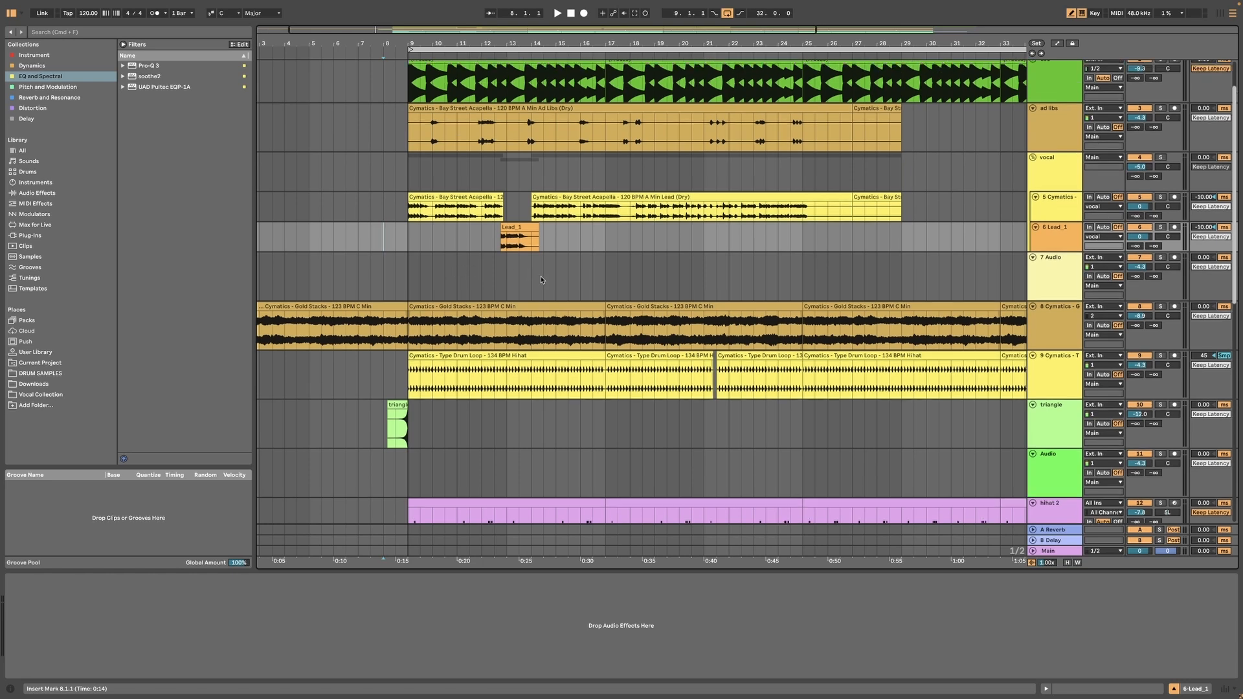
scroll(539, 281, up, 2)
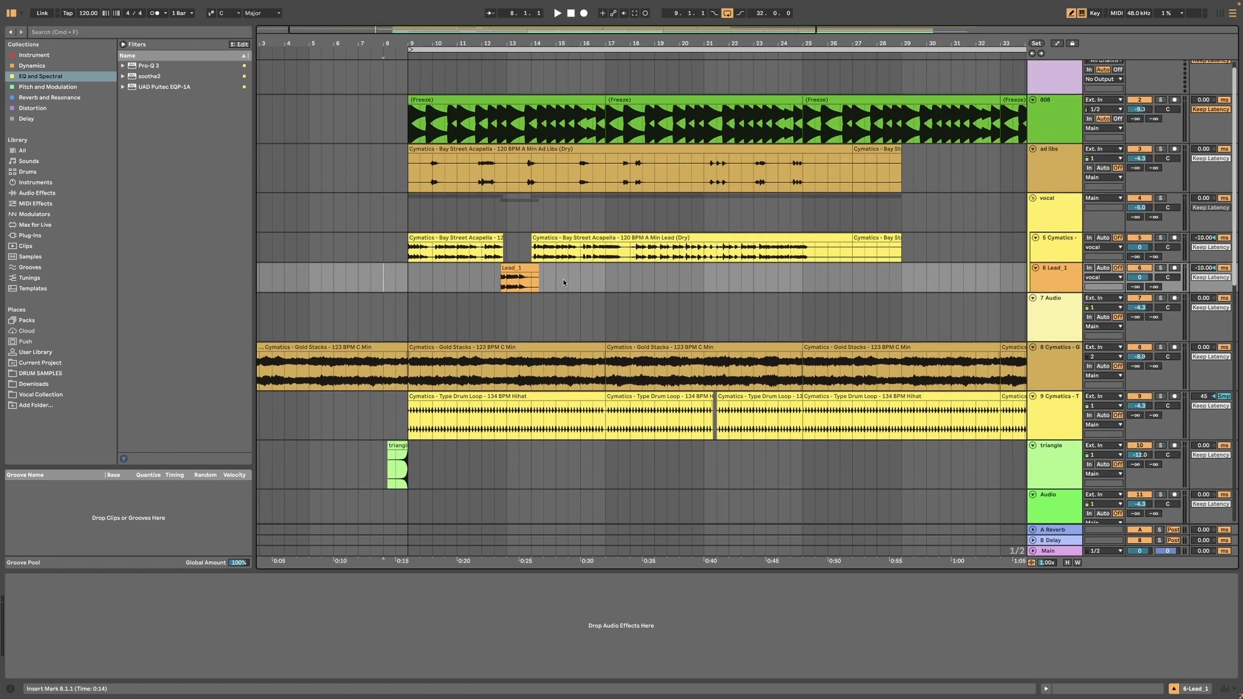
scroll(563, 280, down, 1)
key(Down)
scroll(471, 321, up, 2)
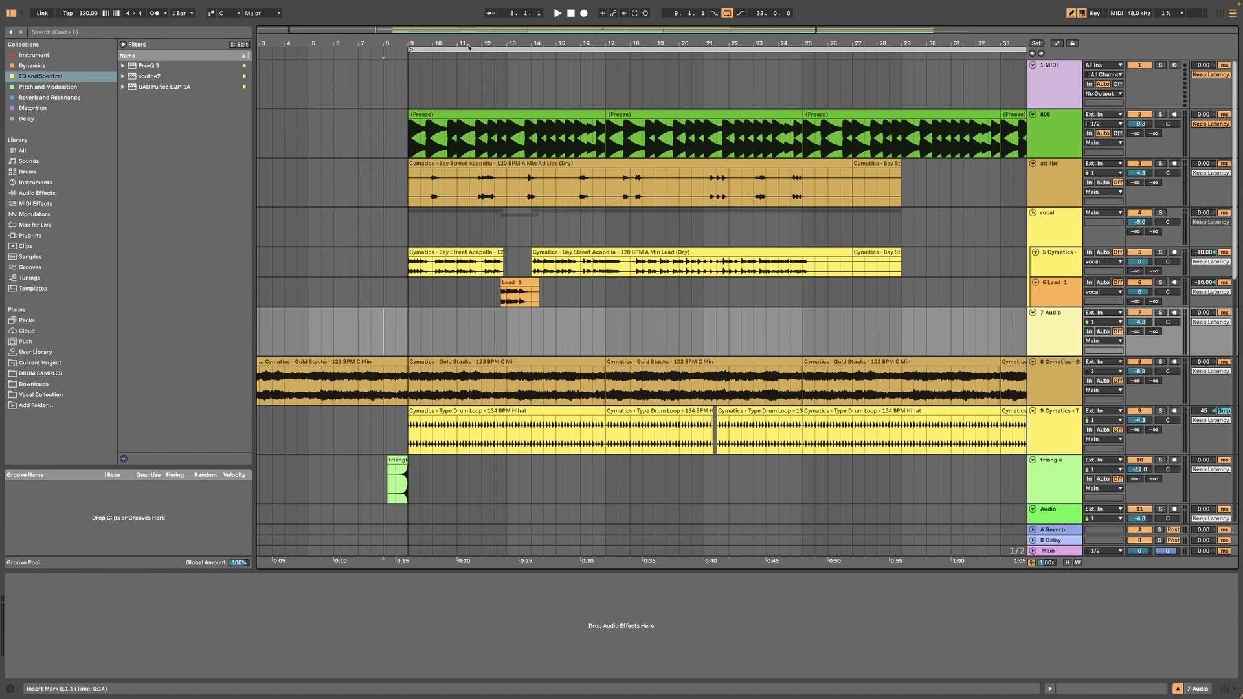
Examine the lower percussion tracks and show the device of the 21 Cymatics Open Hat track
scroll(479, 320, down, 2)
scroll(487, 318, down, 8)
scroll(487, 319, down, 14)
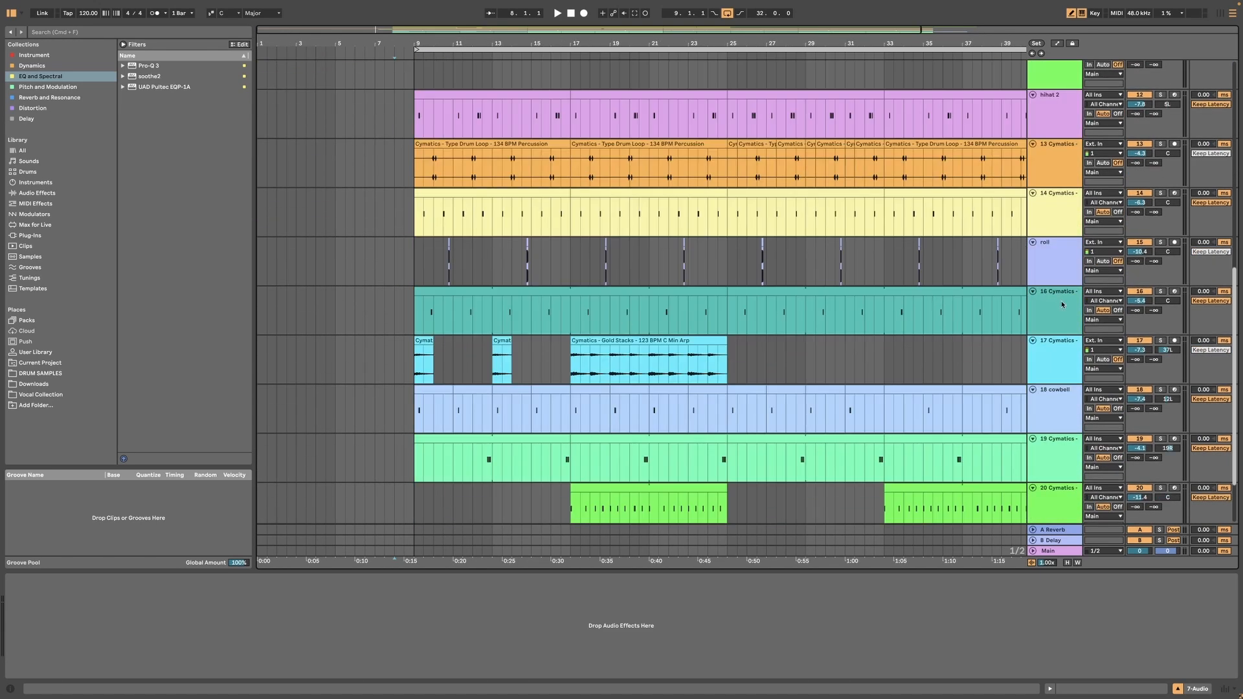
click(1061, 304)
scroll(1060, 311, down, 4)
click(1050, 338)
click(1050, 459)
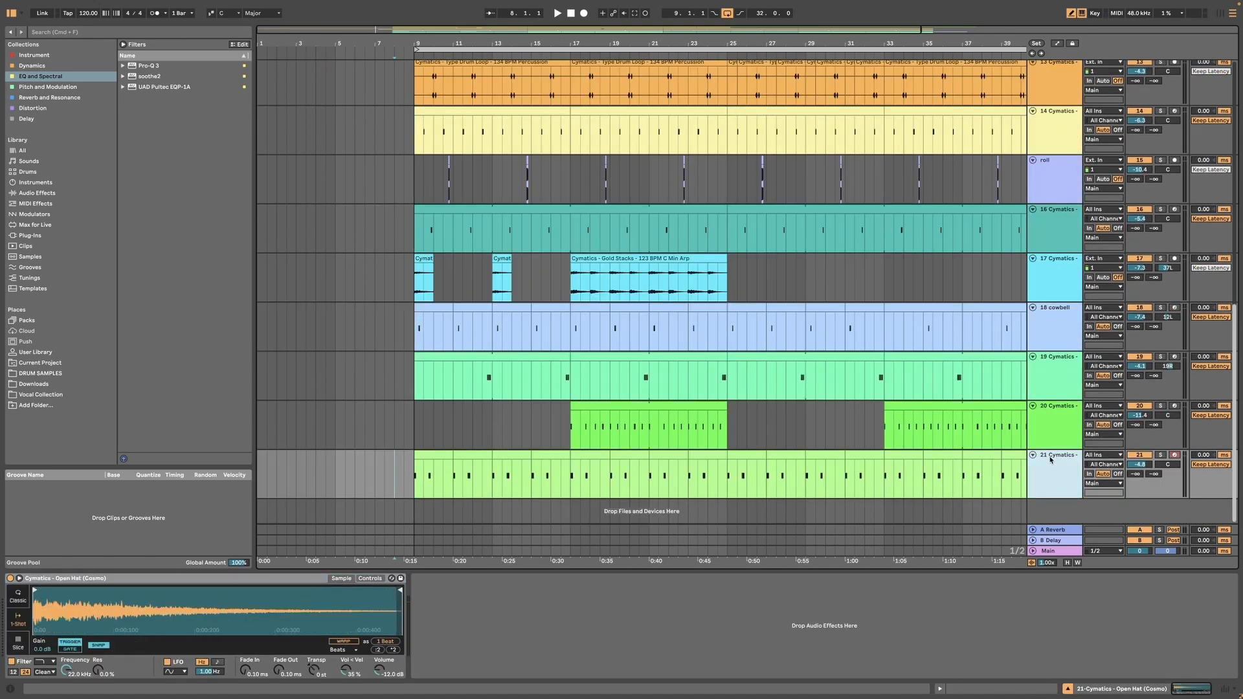
scroll(888, 374, up, 20)
scroll(888, 374, up, 1)
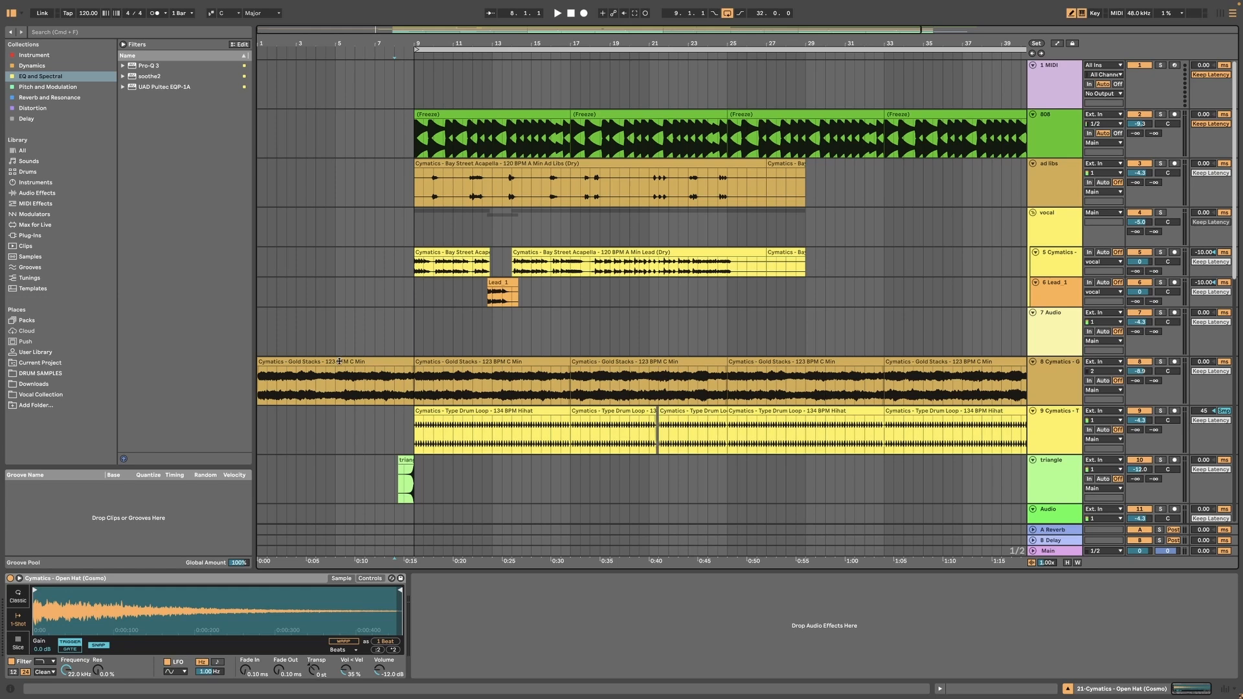
Play the arrangement from bar 8 and look over the 808, vocal, melody and hihat tracks
click(389, 333)
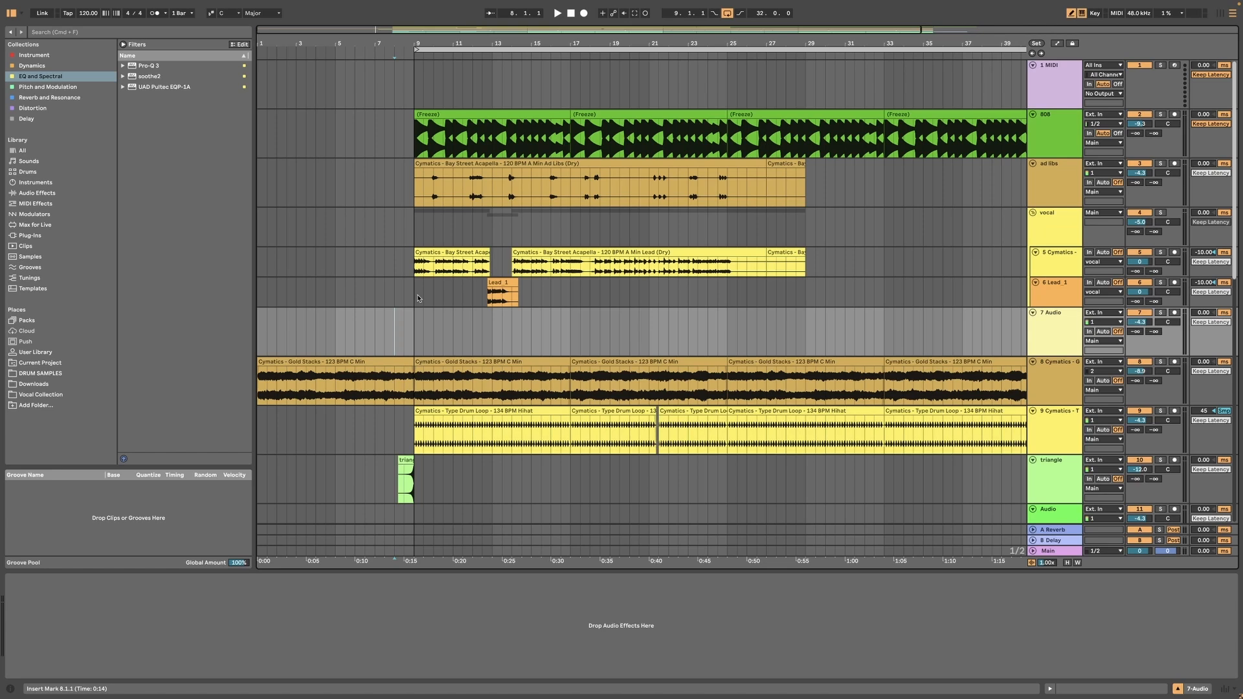
key(space)
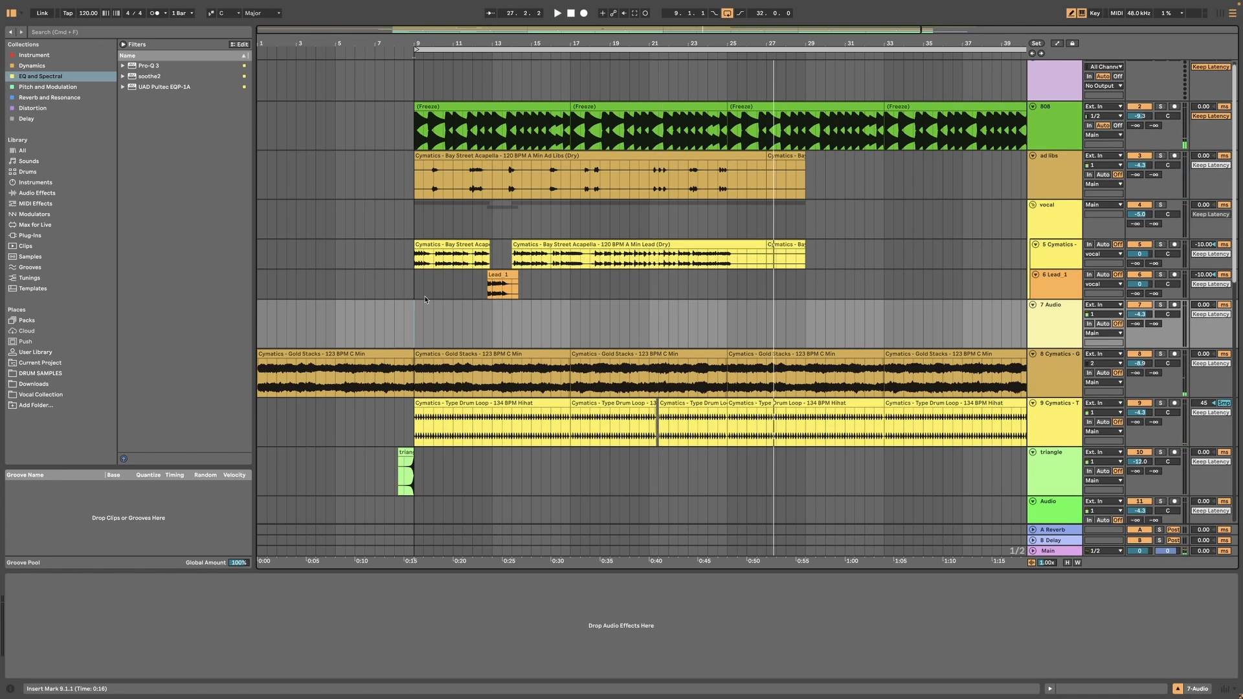
scroll(461, 334, up, 1)
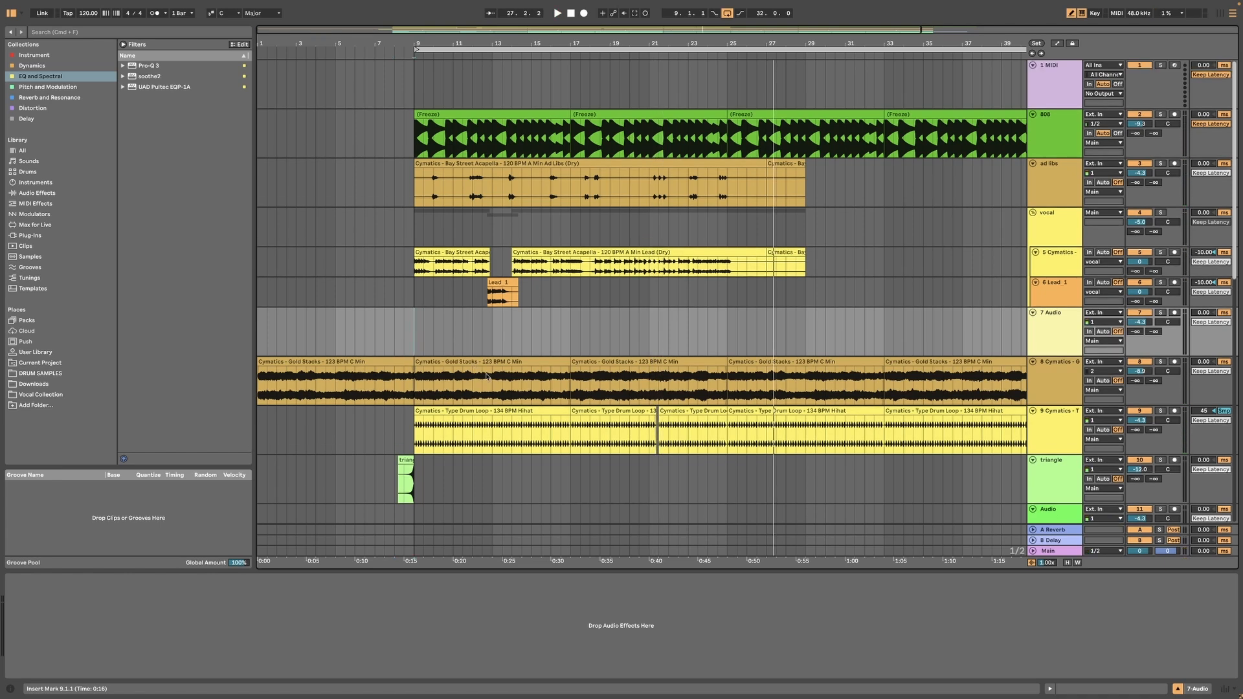
scroll(497, 342, down, 5)
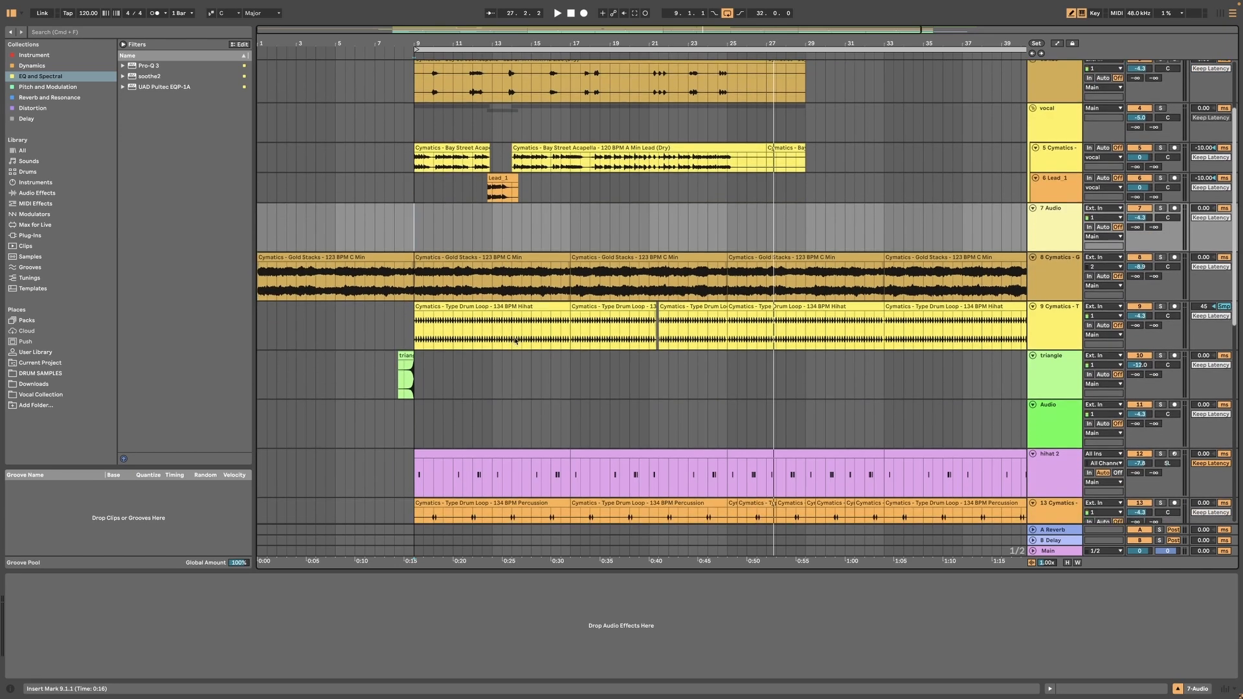
scroll(515, 342, up, 1)
scroll(516, 342, up, 3)
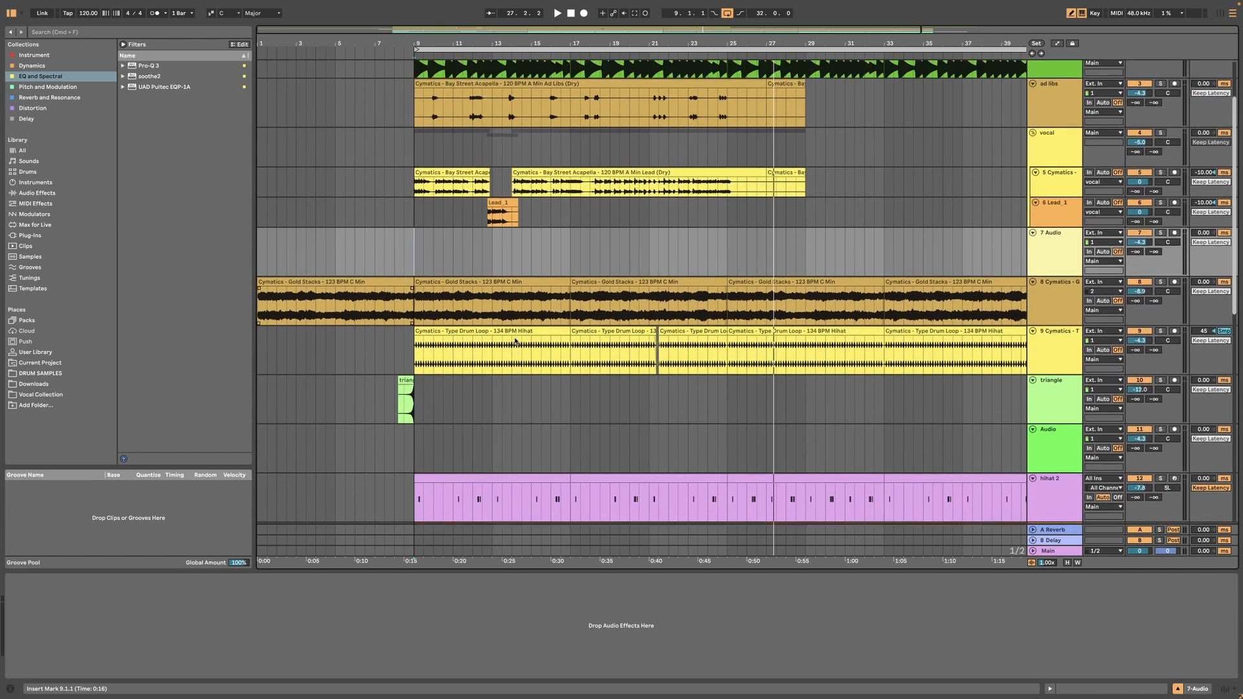
scroll(517, 339, up, 1)
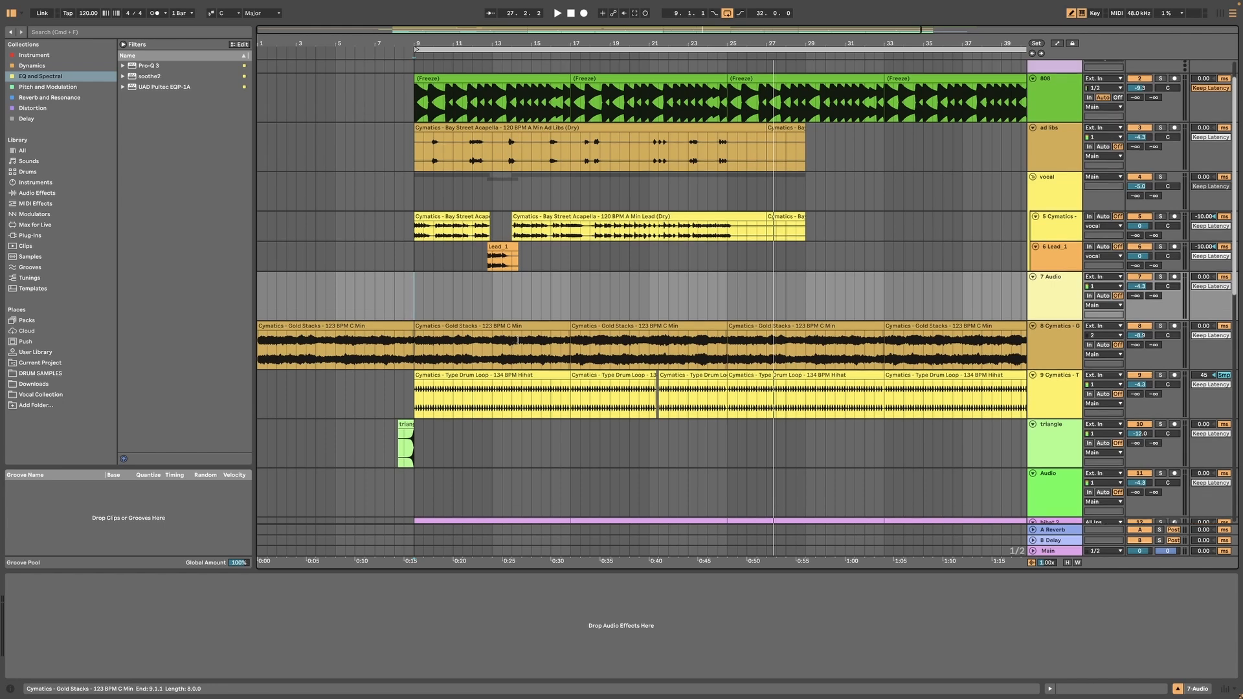
scroll(517, 340, up, 2)
scroll(537, 293, down, 3)
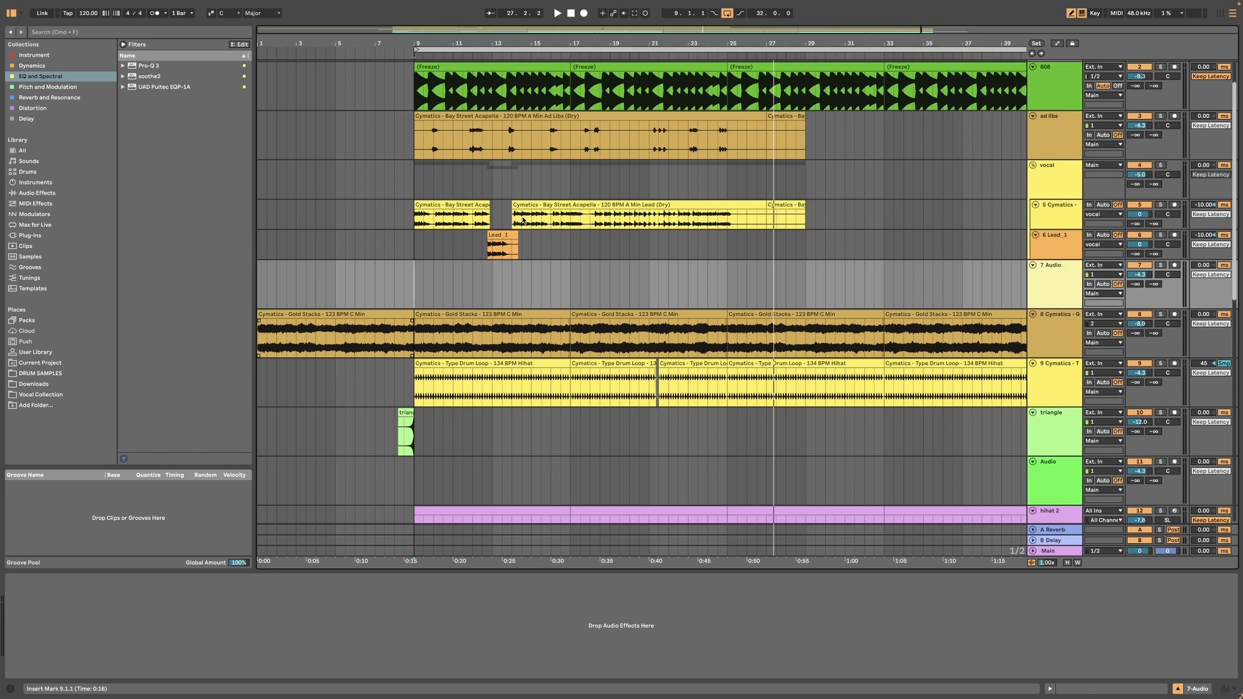
scroll(523, 220, up, 3)
Play the section where the vocals enter and set the vocal group's volume to -1.8 dB
key(space)
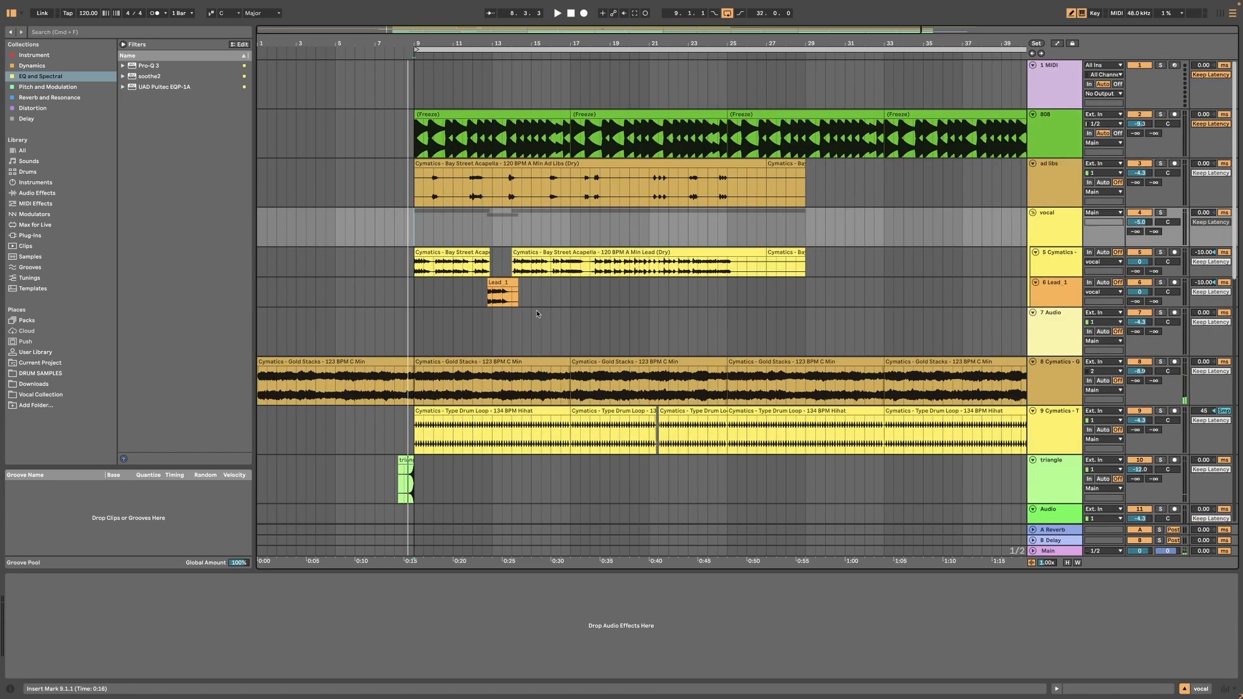
key(space)
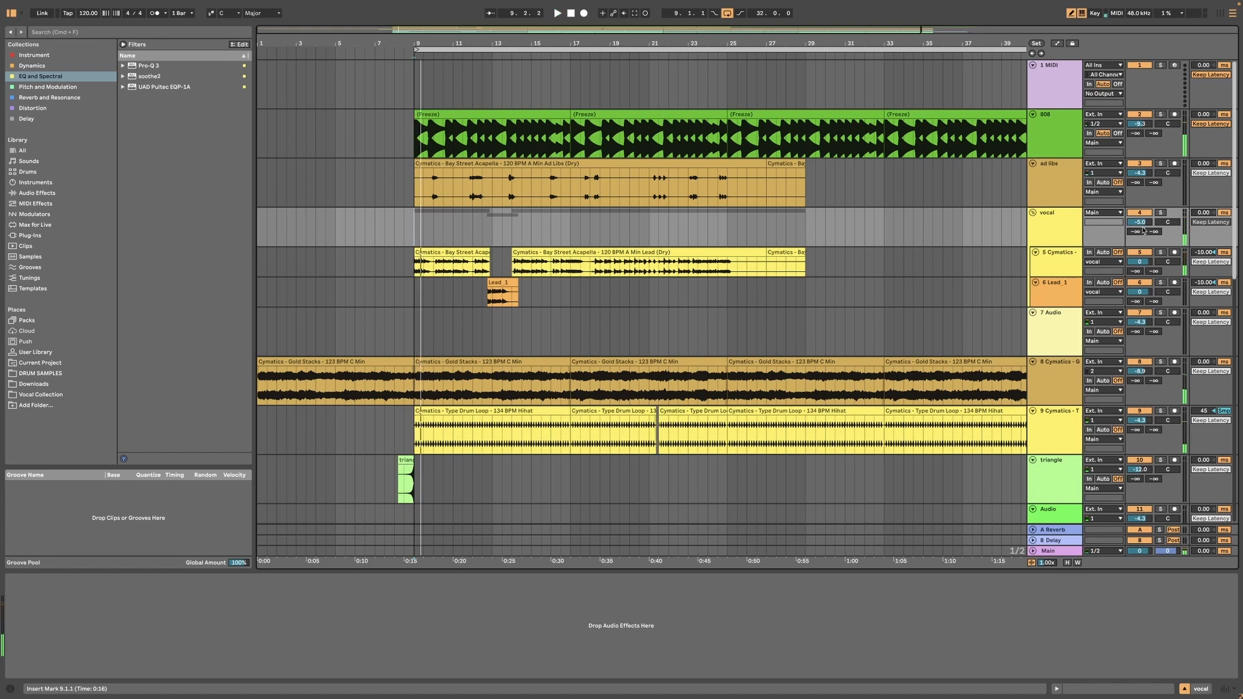
drag(1139, 222, 1149, 224)
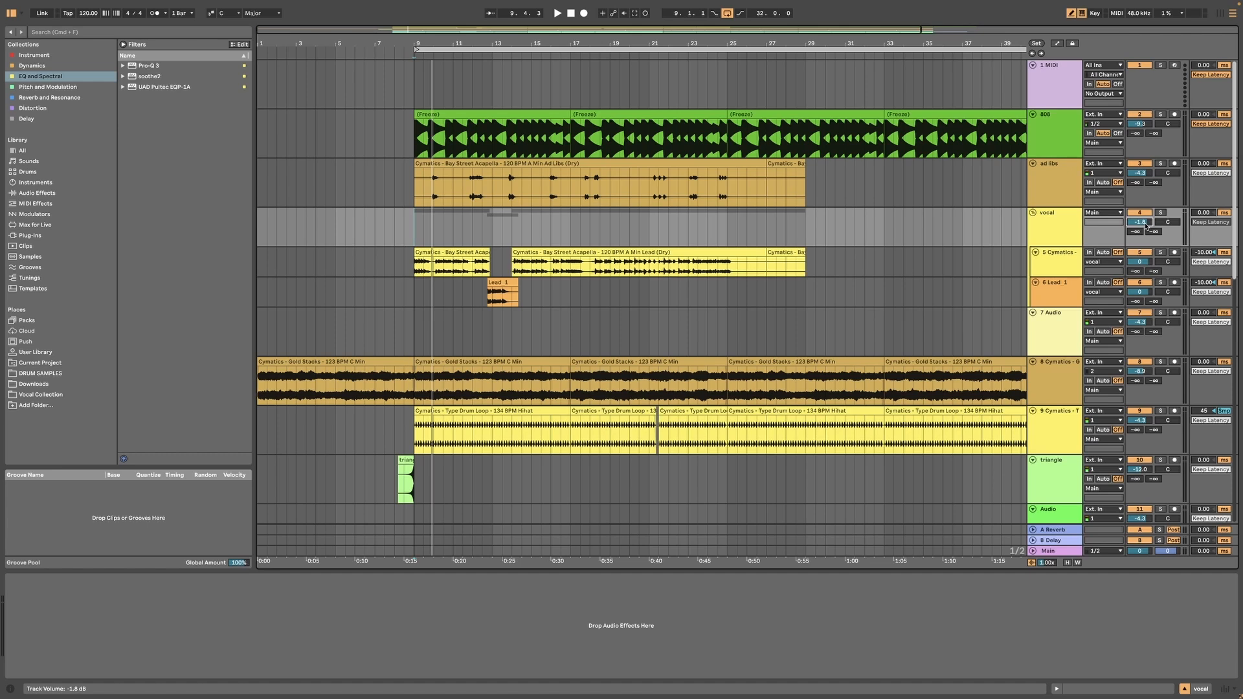
Play the arrangement from bar 9 again and lower the vocal group's volume slightly
click(1044, 170)
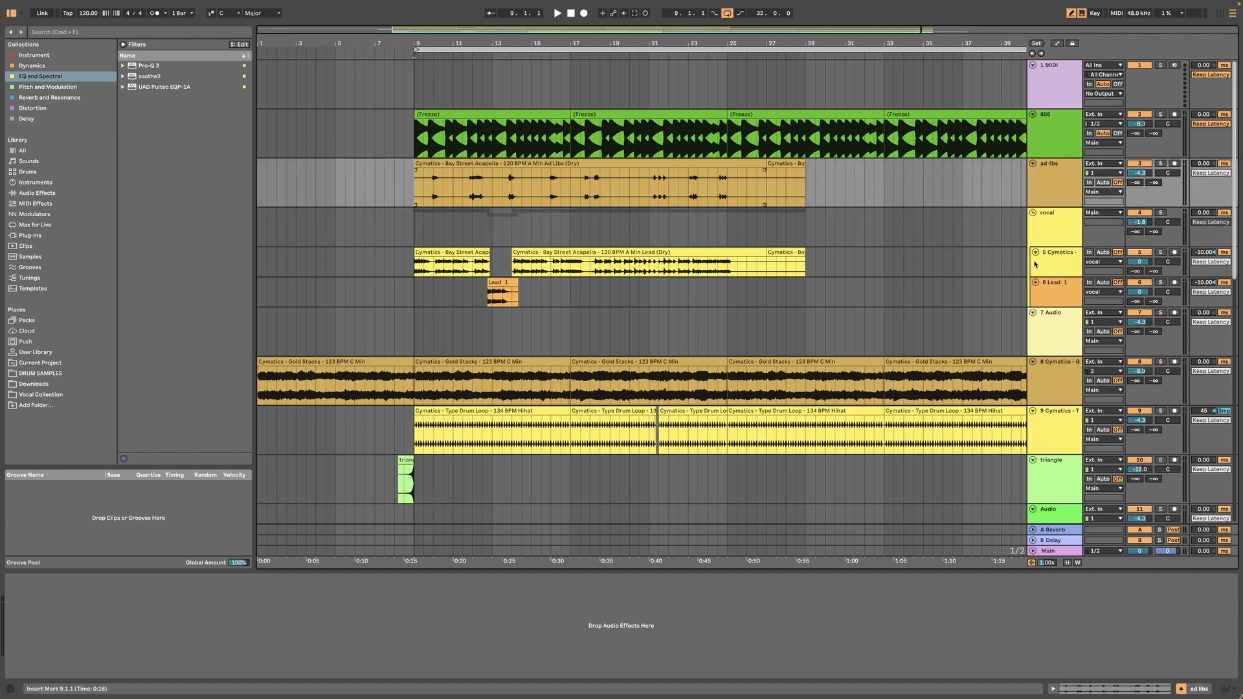
key(space)
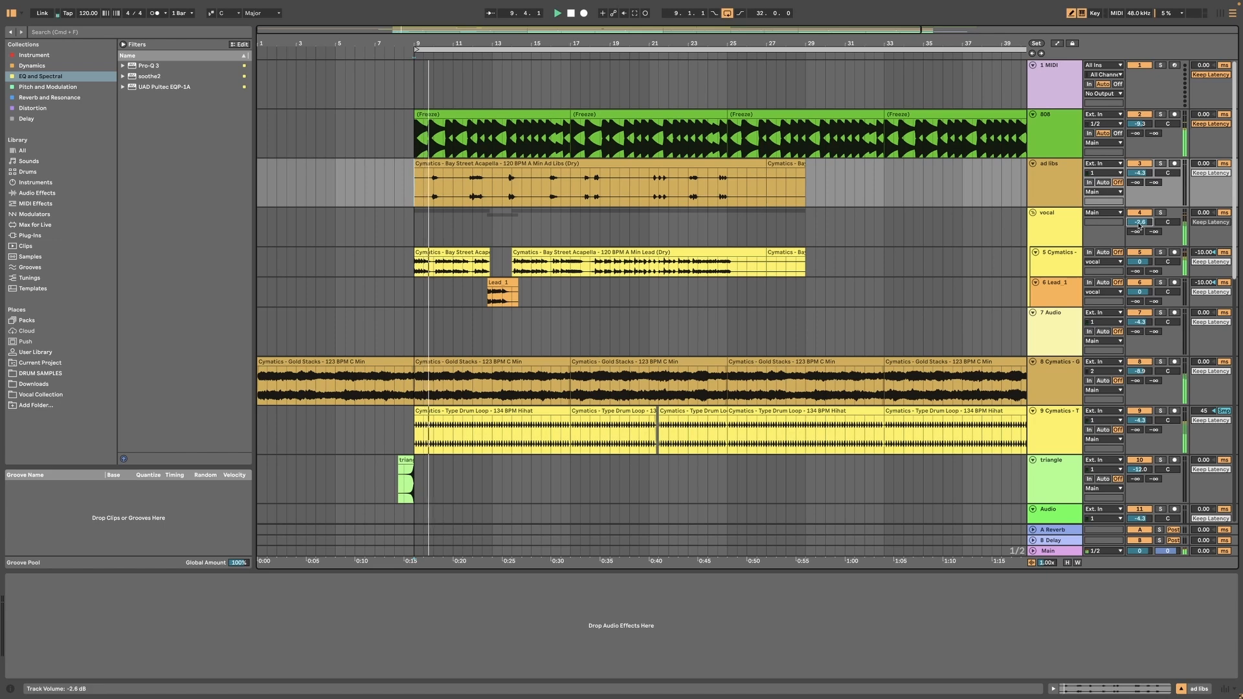
click(1039, 234)
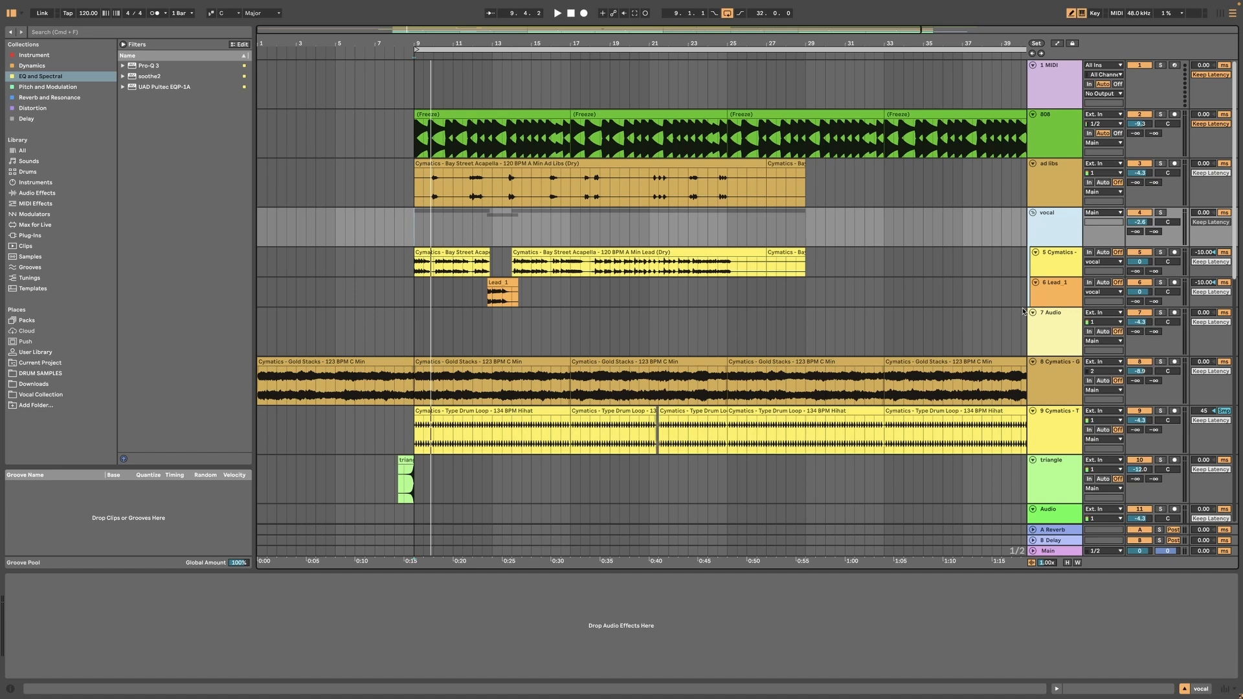
Deactivate track 8 with the Cymatics Gold Stacks loops
click(1051, 392)
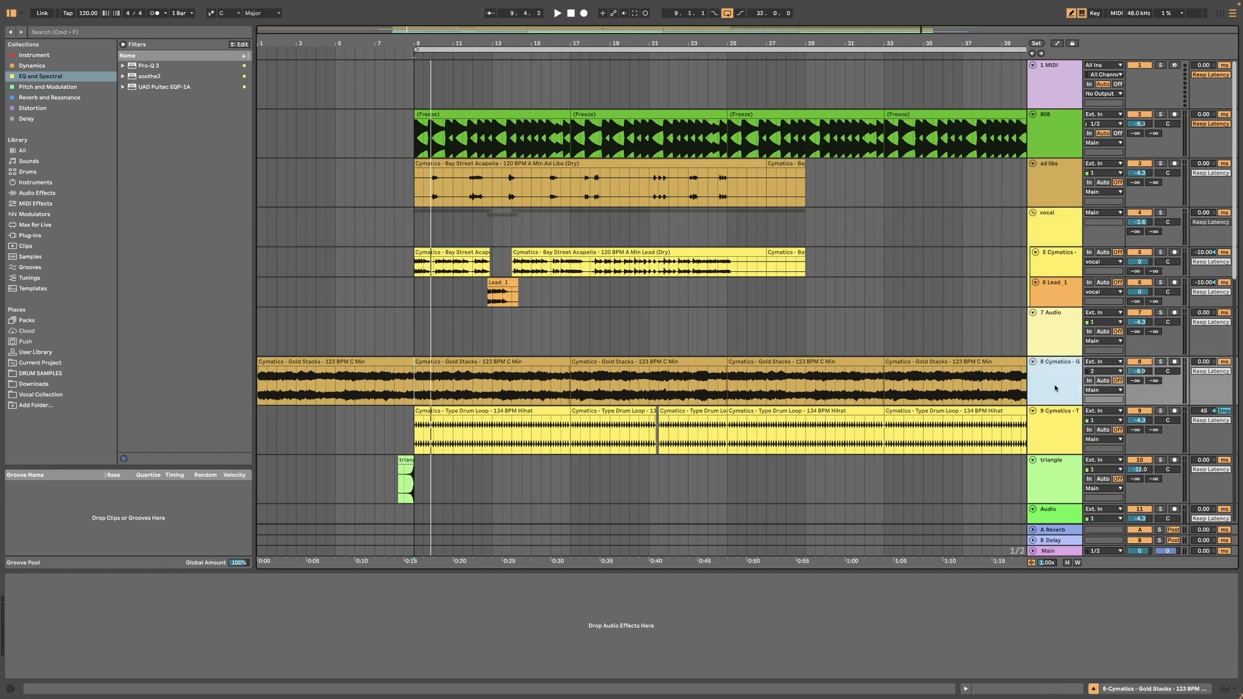
scroll(1055, 387, down, 2)
scroll(1057, 352, up, 2)
click(1136, 362)
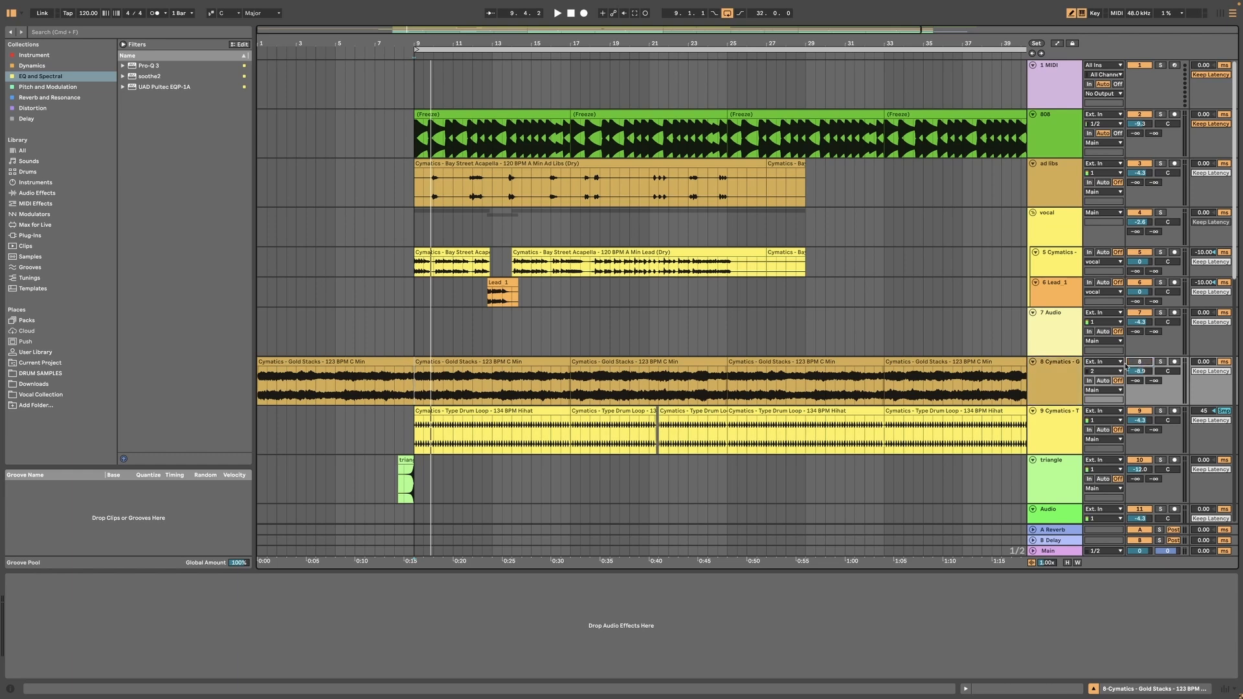
While playing from bar 9, set the vocal group's volume to -1.4 dB and the ad libs track's to -4.2 dB
click(409, 227)
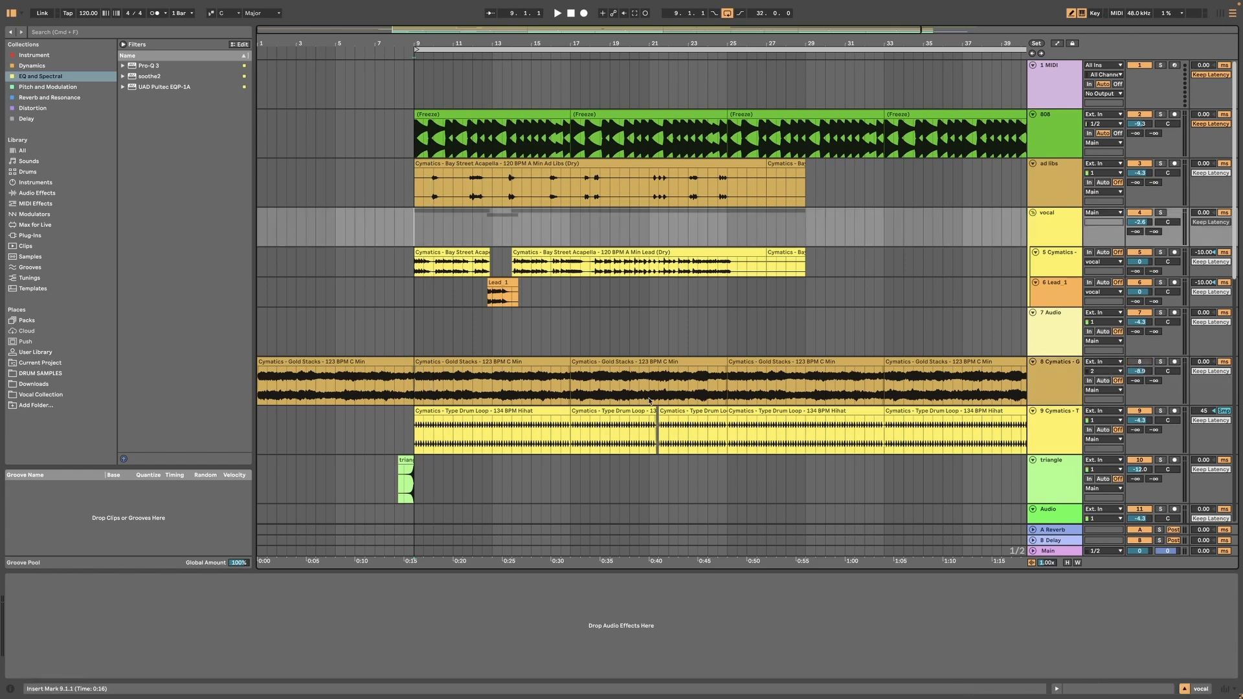
key(space)
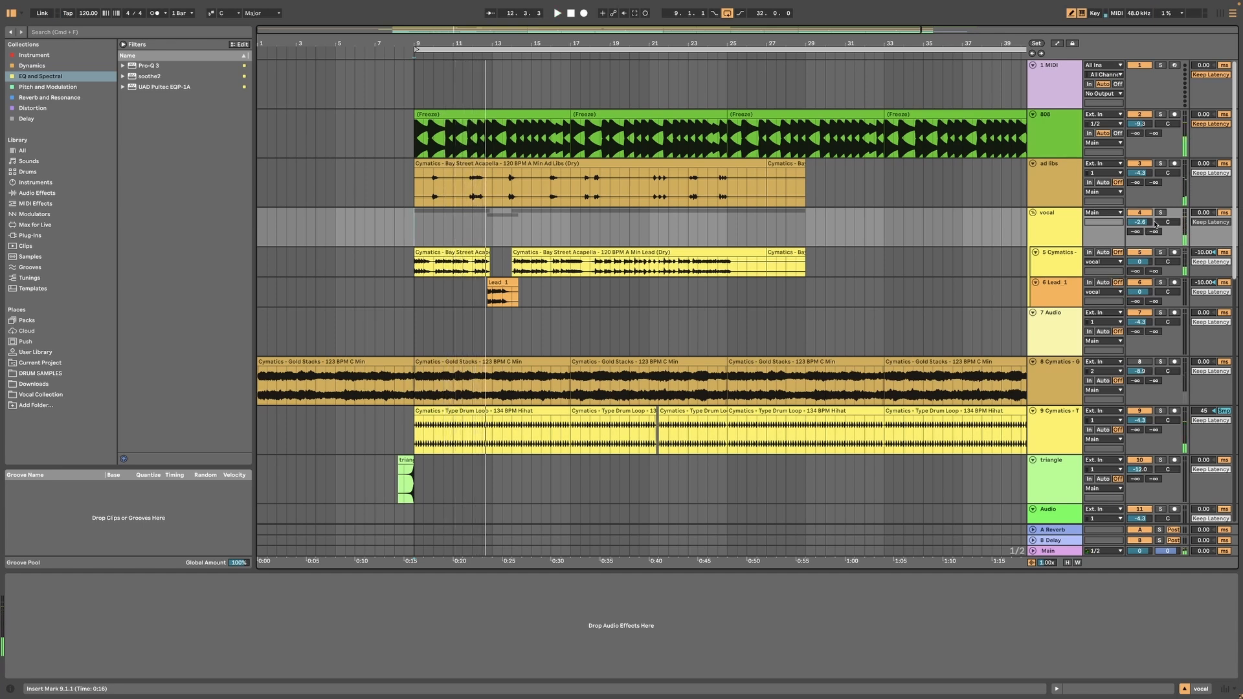
drag(1148, 222, 1151, 220)
key(space)
drag(1144, 224, 1144, 230)
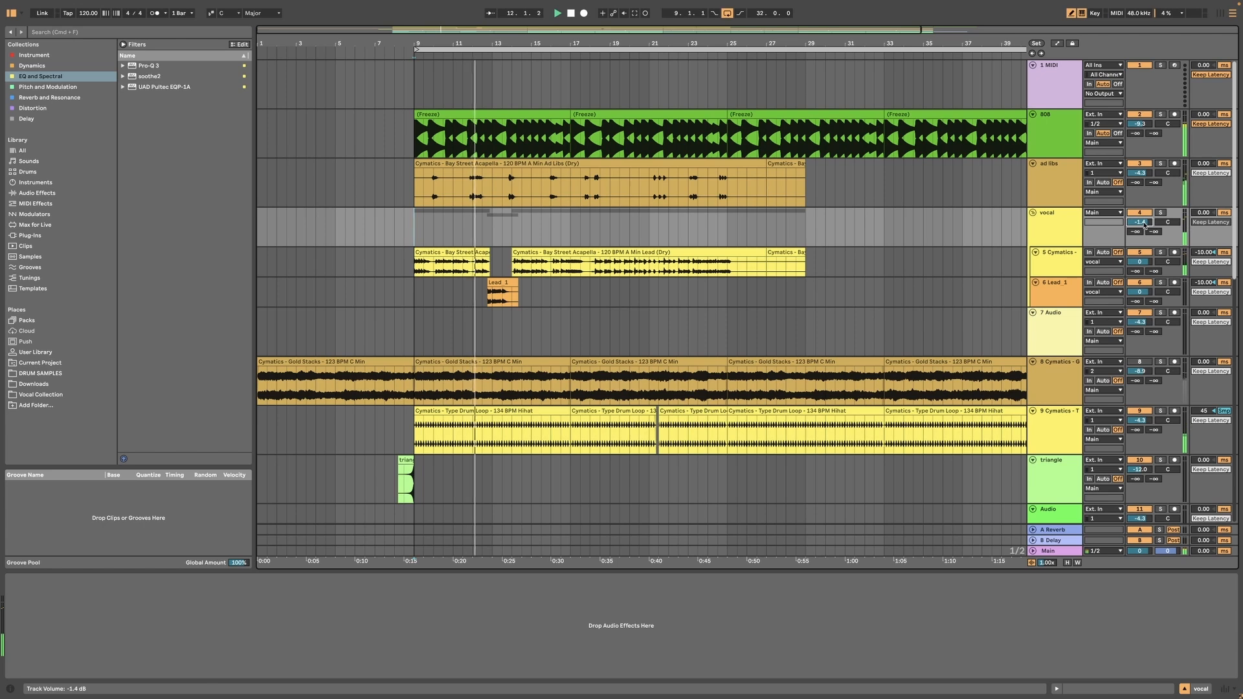
drag(1140, 173, 1139, 171)
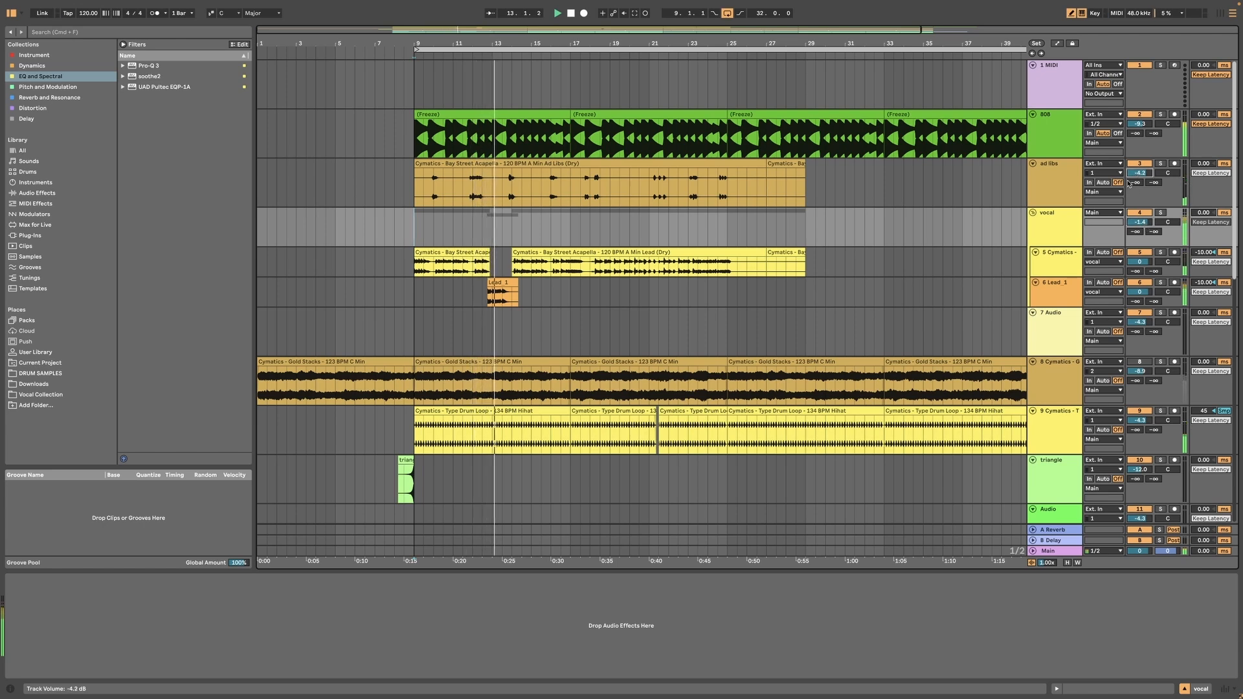
While playing from bar 9, set the volume of track 8, the Gold Stacks loops, to -10.3 dB
scroll(1065, 211, down, 1)
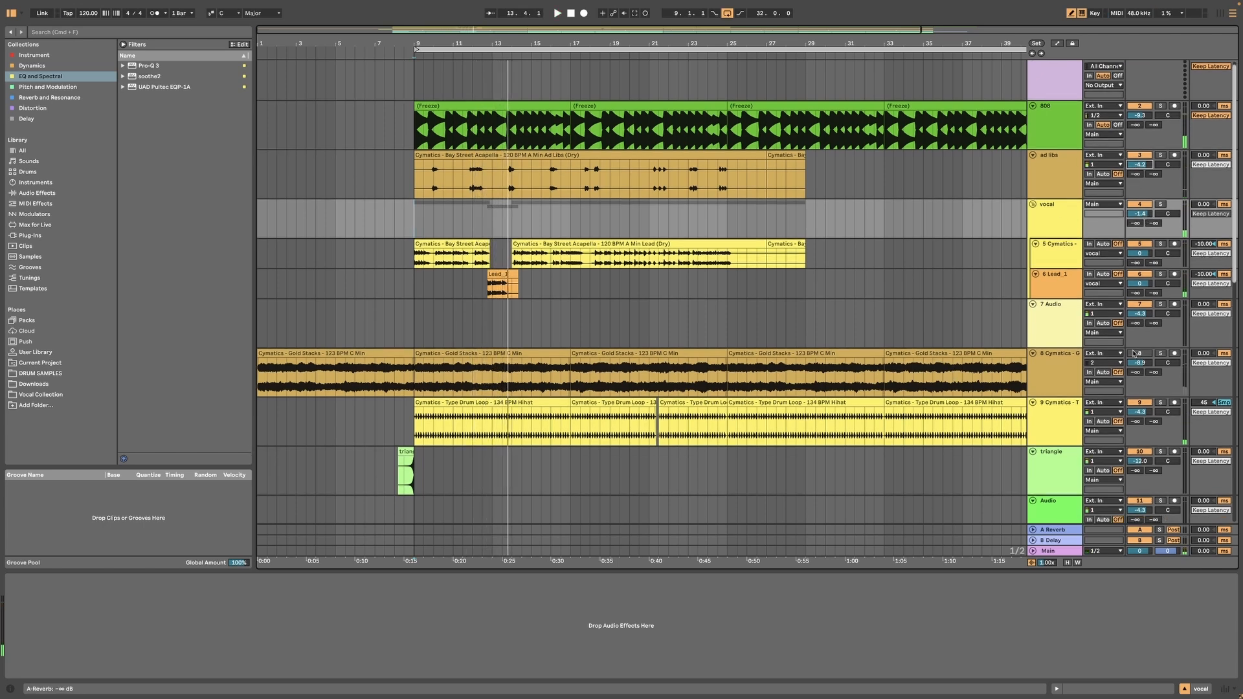
key(space)
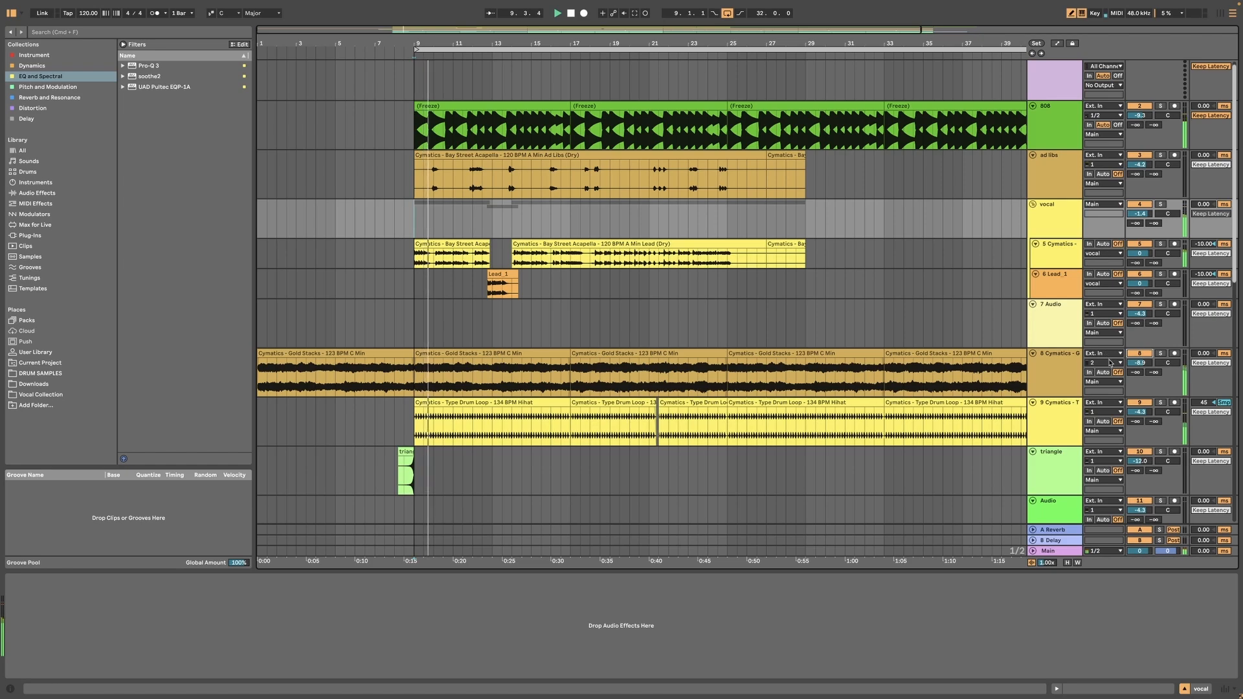
click(1140, 364)
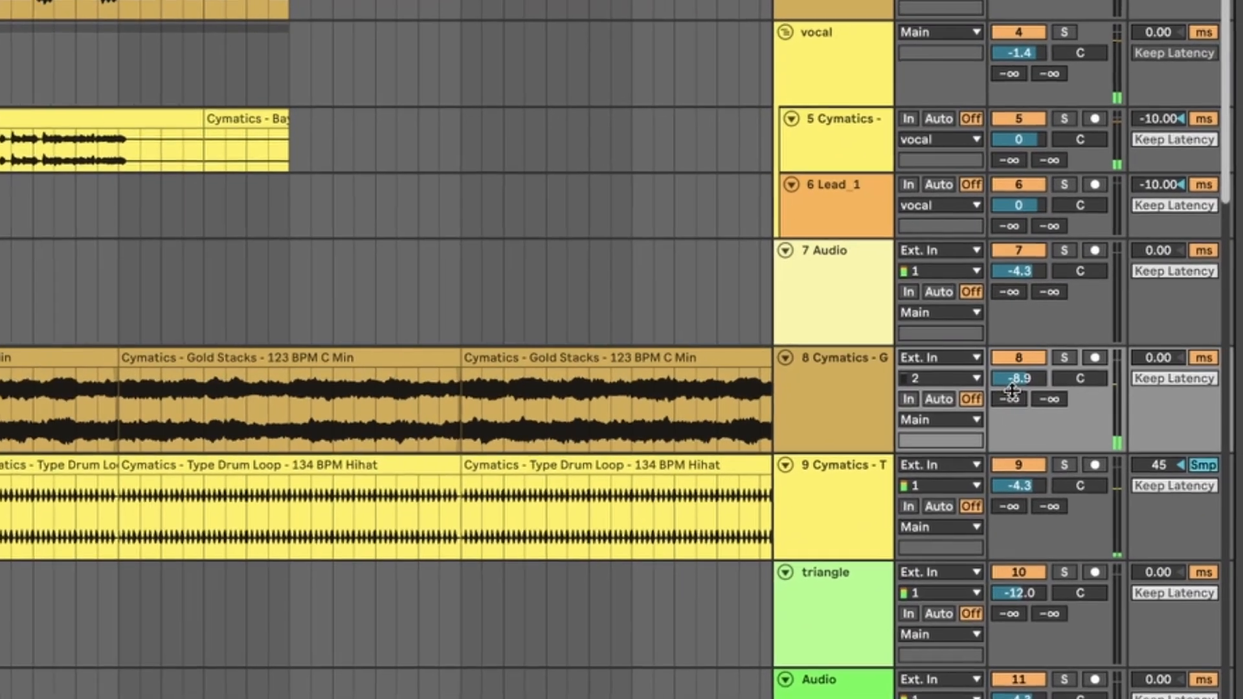
drag(1141, 364, 1141, 370)
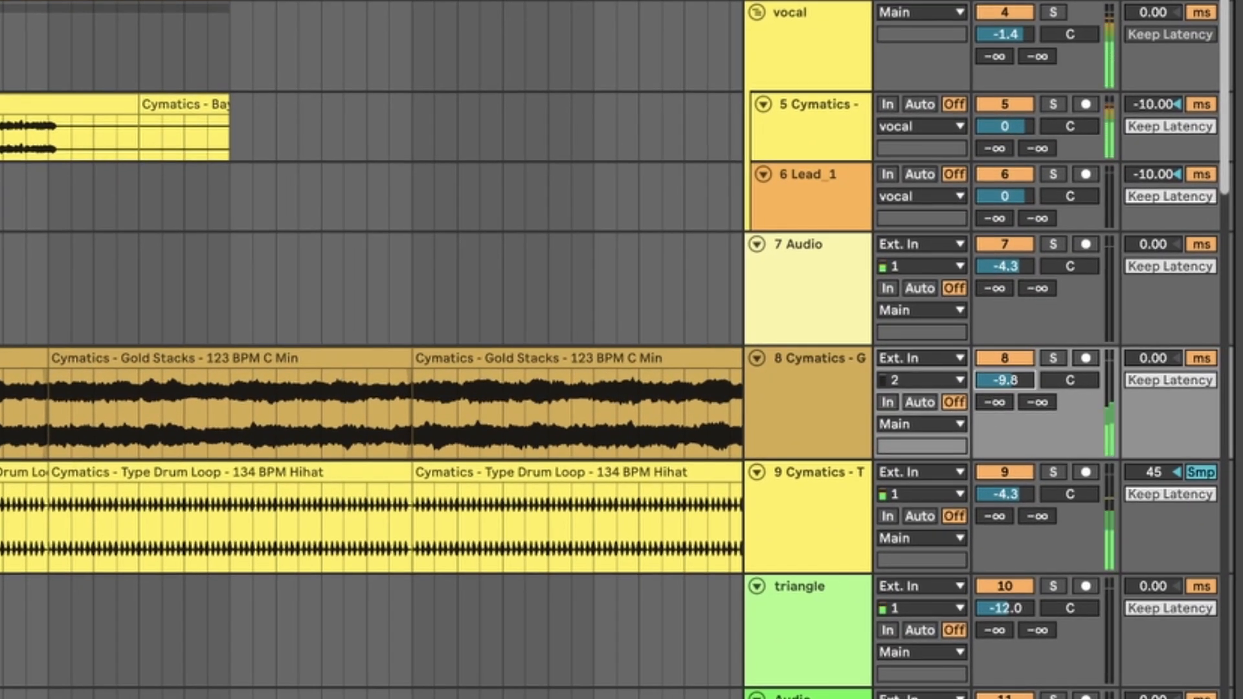
drag(1000, 377, 1006, 377)
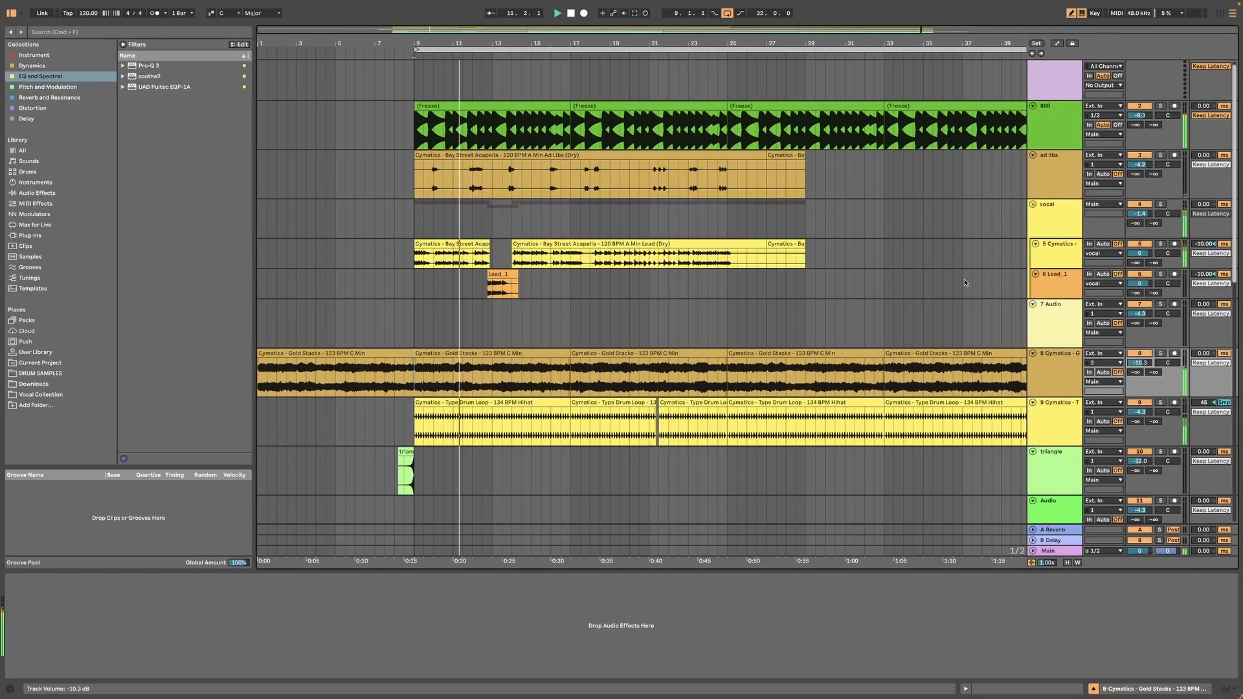
Play from bar 9 and set the volume of the track 14 clap to -2.5 dB
scroll(963, 373, down, 15)
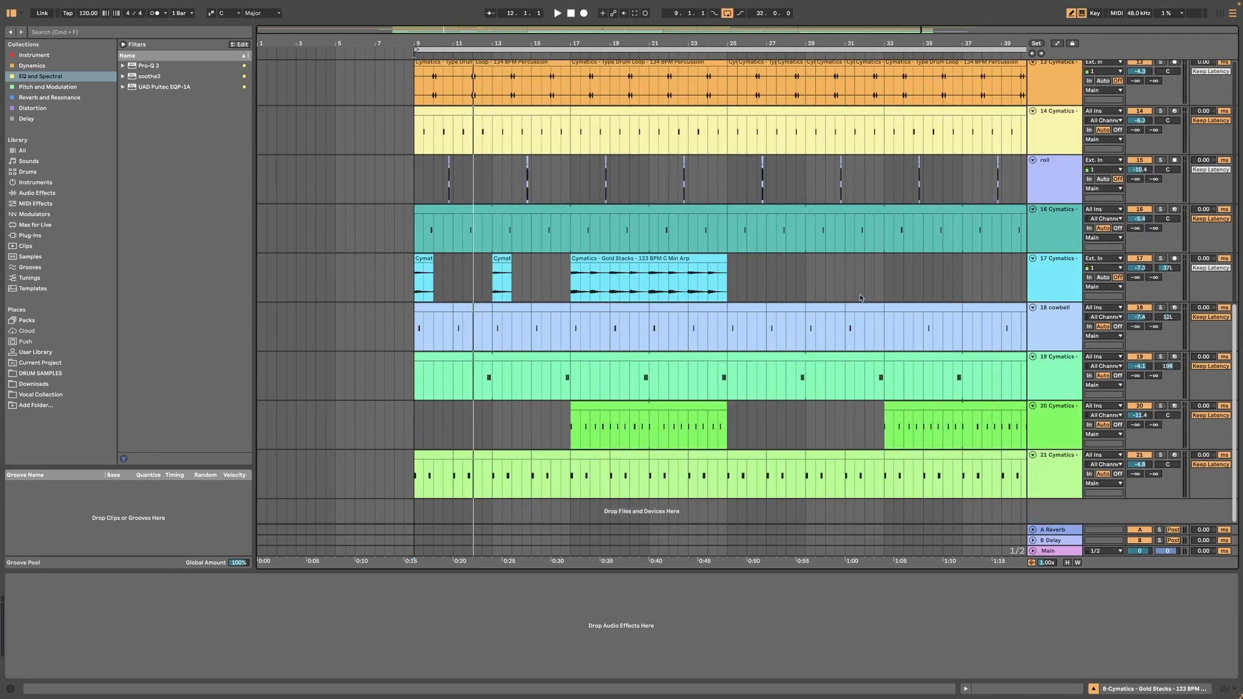
scroll(861, 305, up, 1)
scroll(854, 319, up, 2)
key(space)
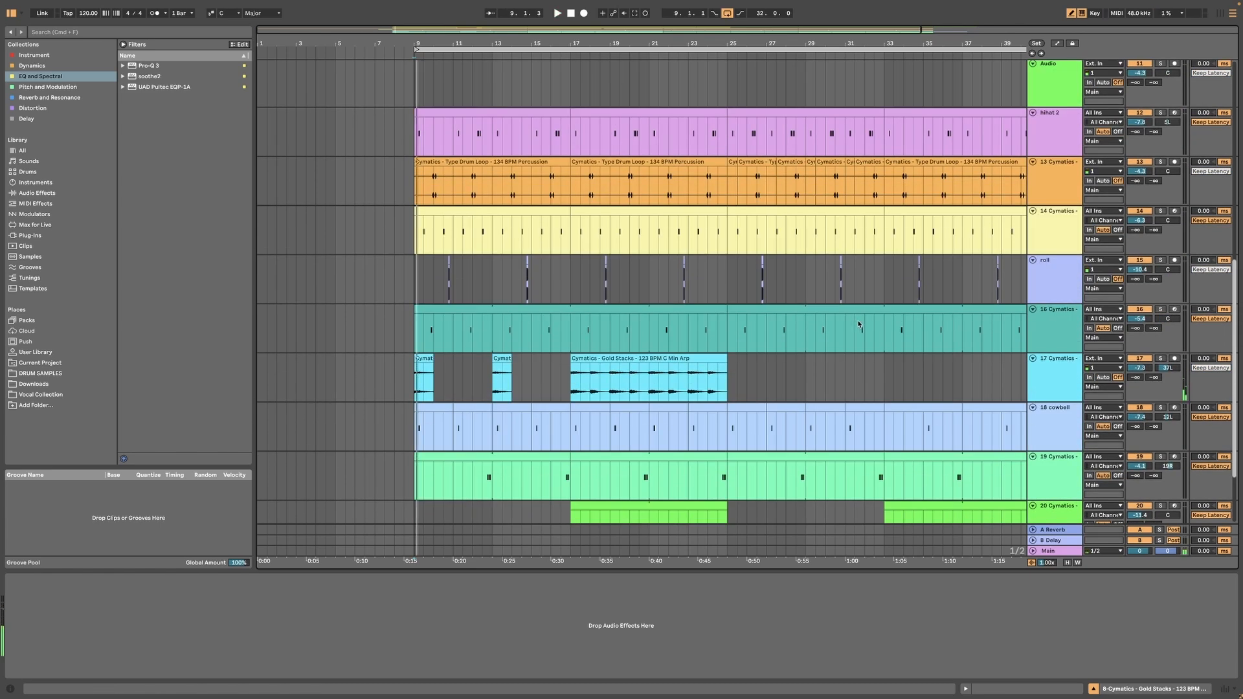
scroll(855, 325, down, 3)
scroll(620, 388, up, 1)
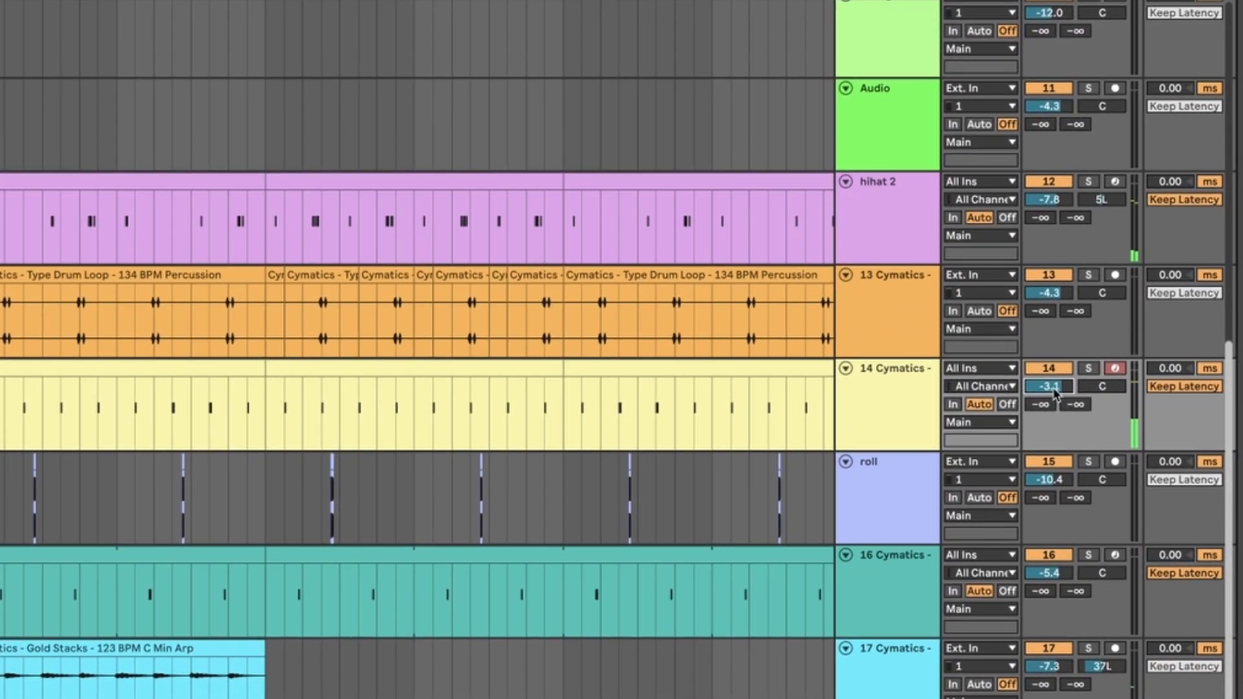
drag(1060, 387, 1060, 380)
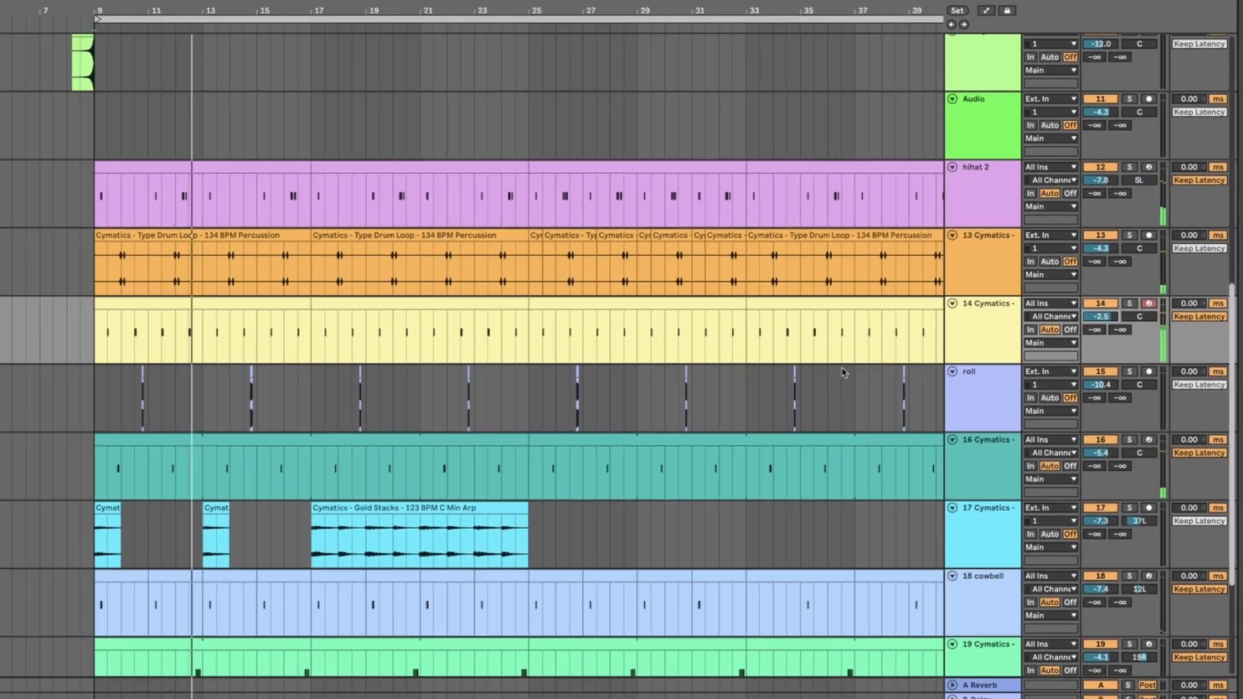
Deactivate the 808 track and play the arrangement from bar 9 without it
scroll(1084, 140, up, 10)
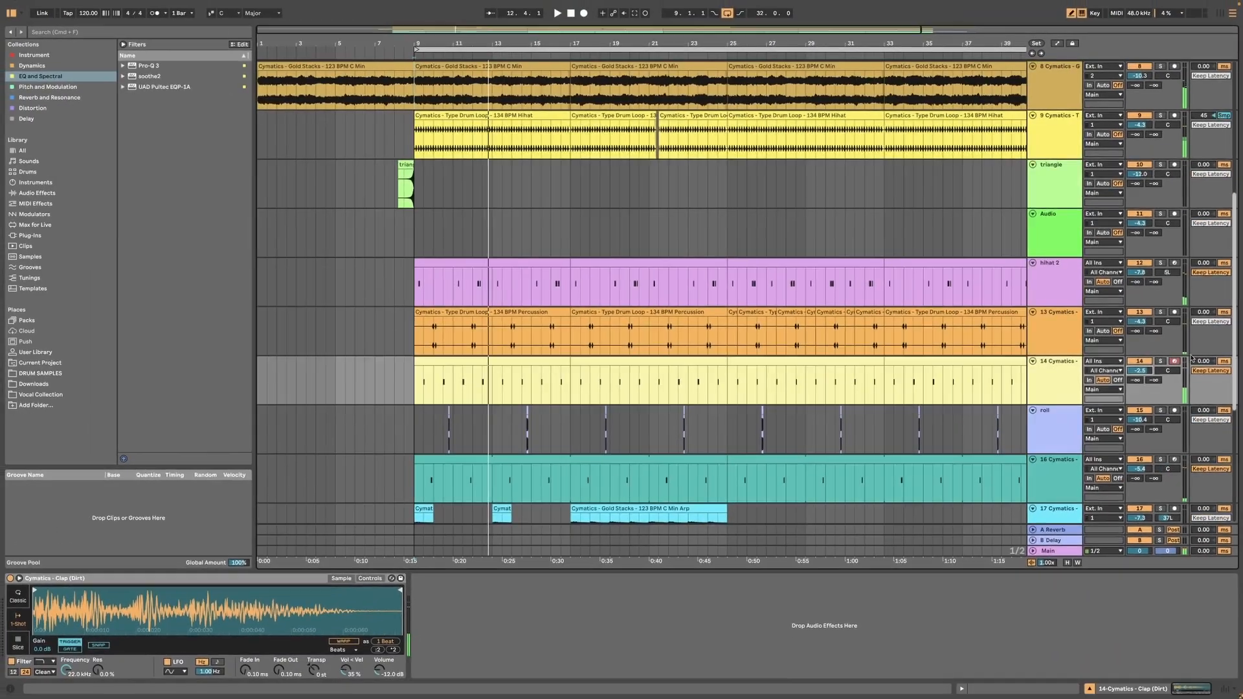
key(space)
key(space)
click(1139, 115)
key(space)
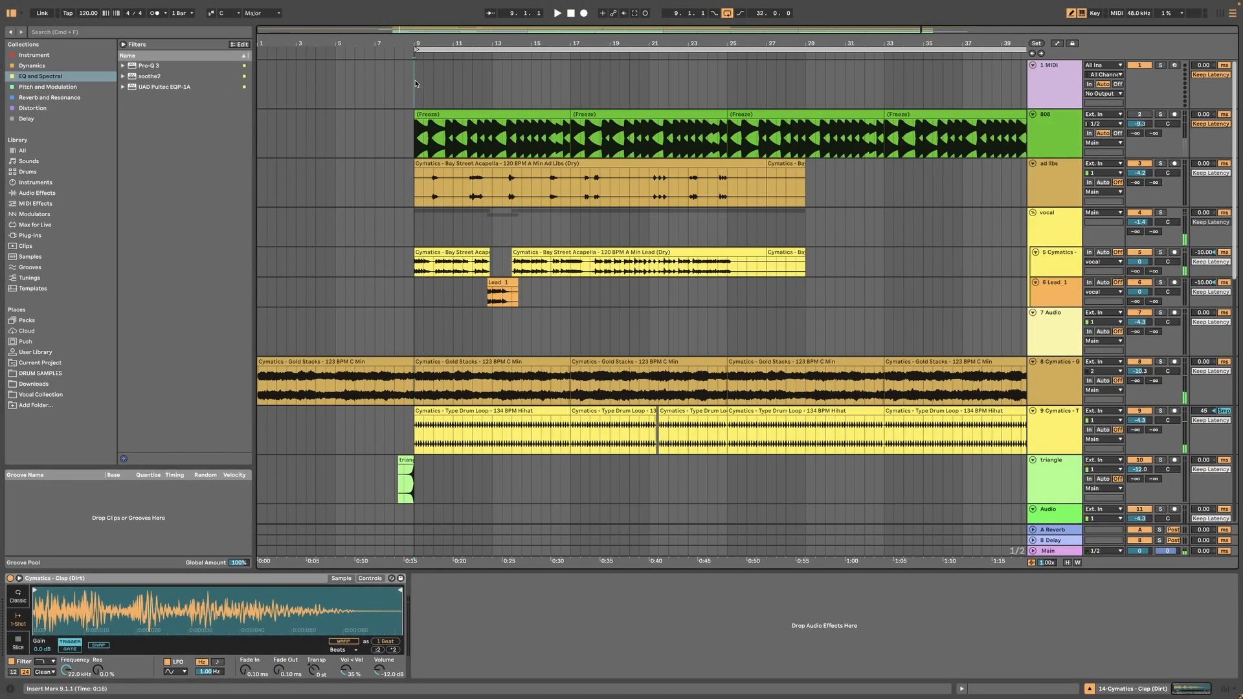
click(415, 85)
key(space)
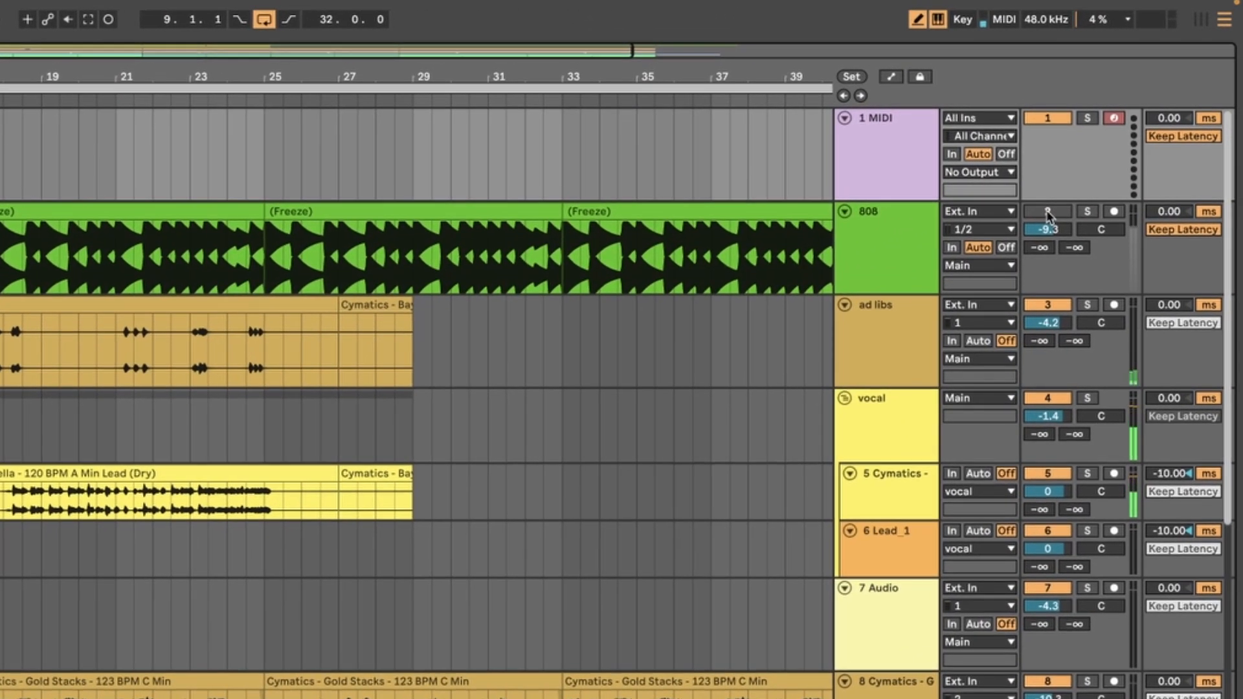
Reactivate the 808 track during playback and set its volume to -7.0 dB
click(1047, 212)
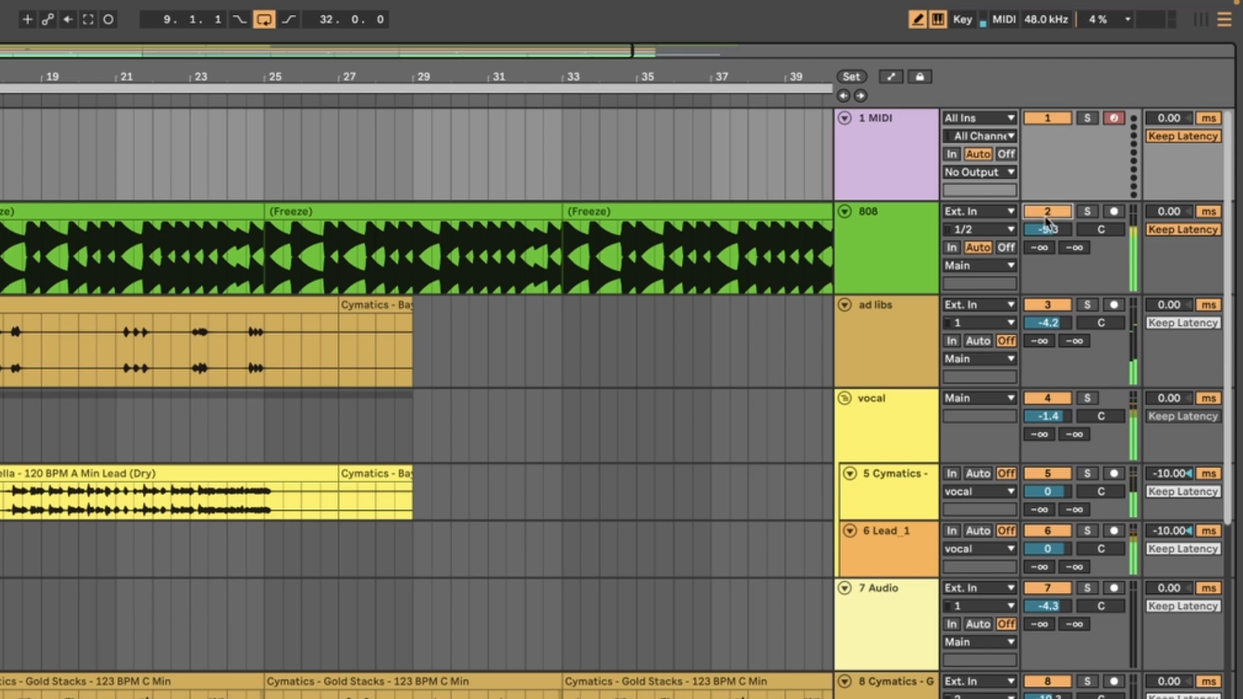
drag(1048, 229, 1047, 232)
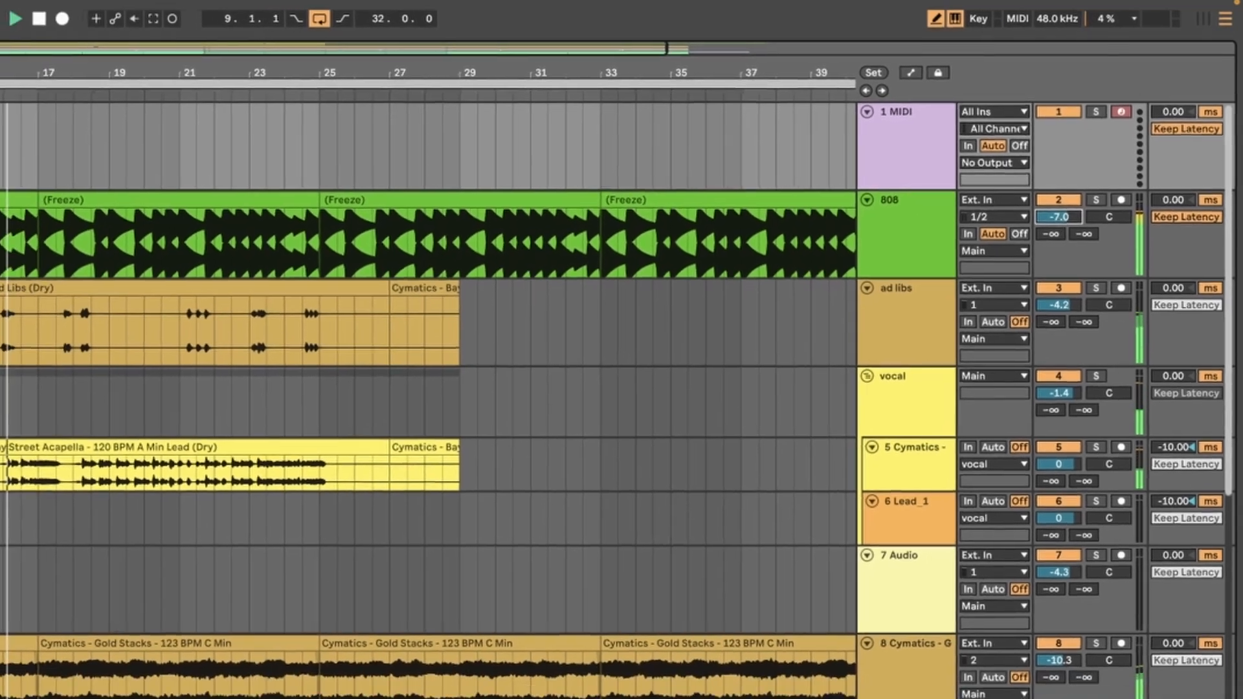
drag(1048, 232, 1047, 228)
Locate the kick on track 20 and play the section from bar 17 where its first clip starts
scroll(608, 495, down, 4)
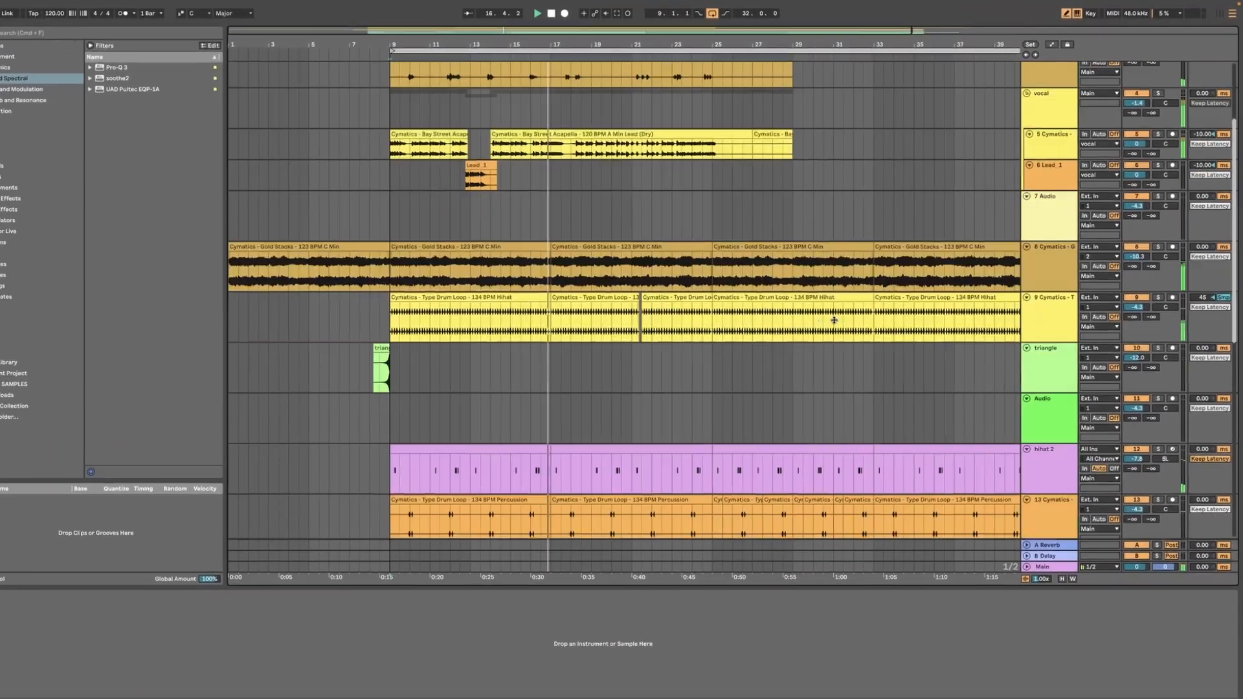
scroll(587, 543, down, 2)
scroll(835, 342, down, 10)
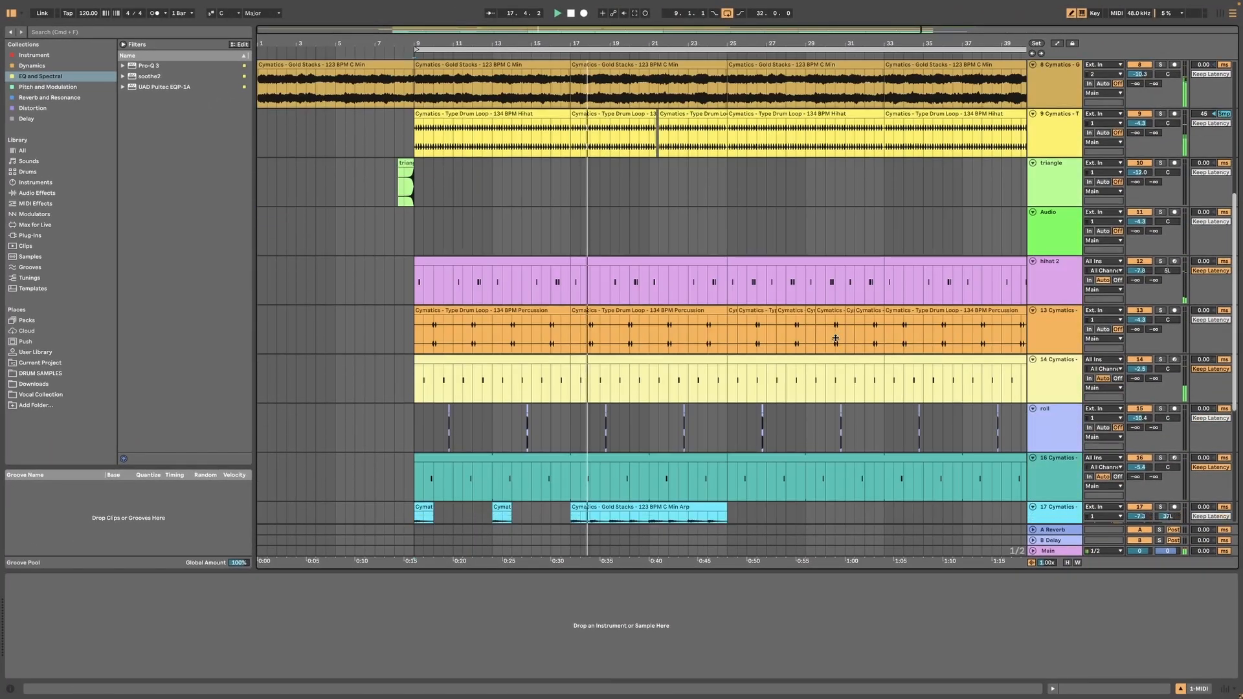
click(918, 405)
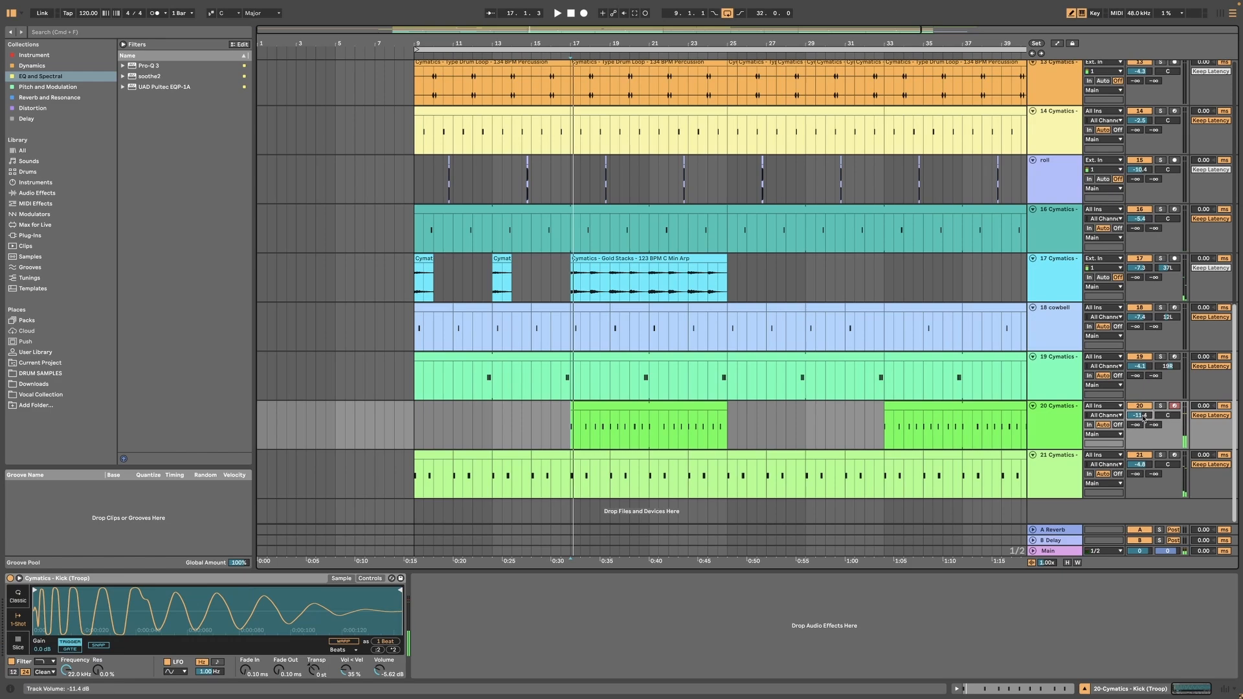
key(space)
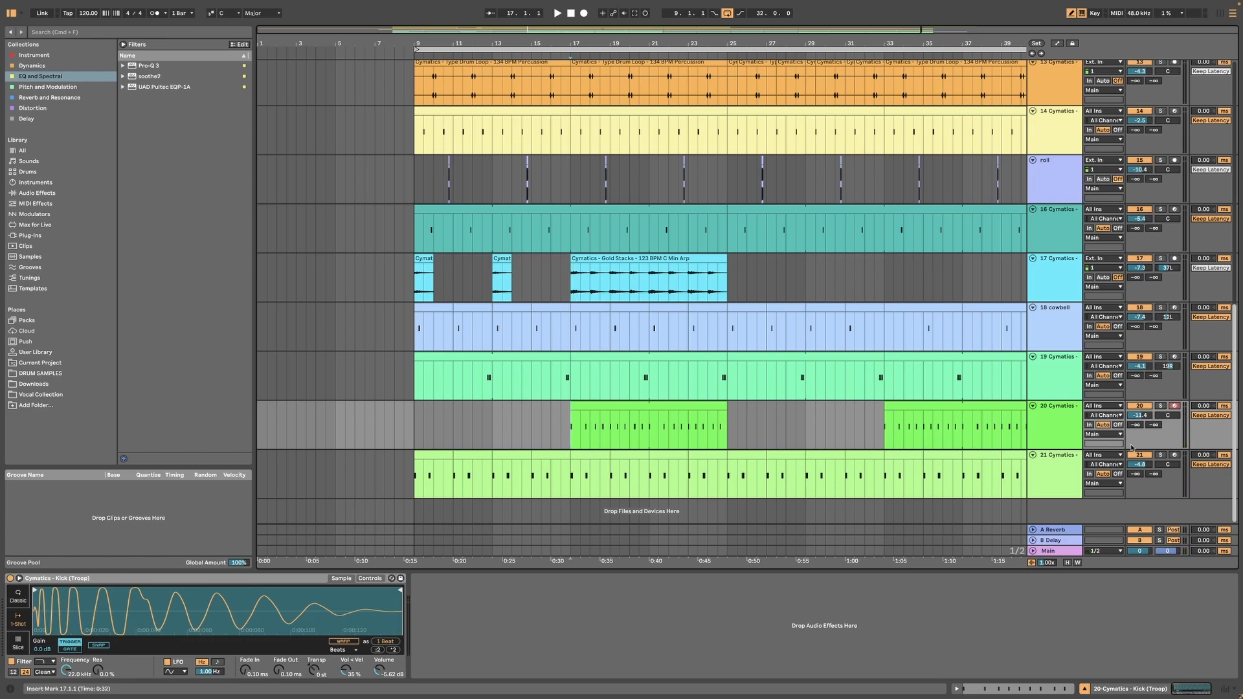
Play from bar 17 and set the volume of the track 20 kick to -8.0 dB
click(1074, 423)
scroll(841, 349, up, 10)
scroll(779, 321, down, 10)
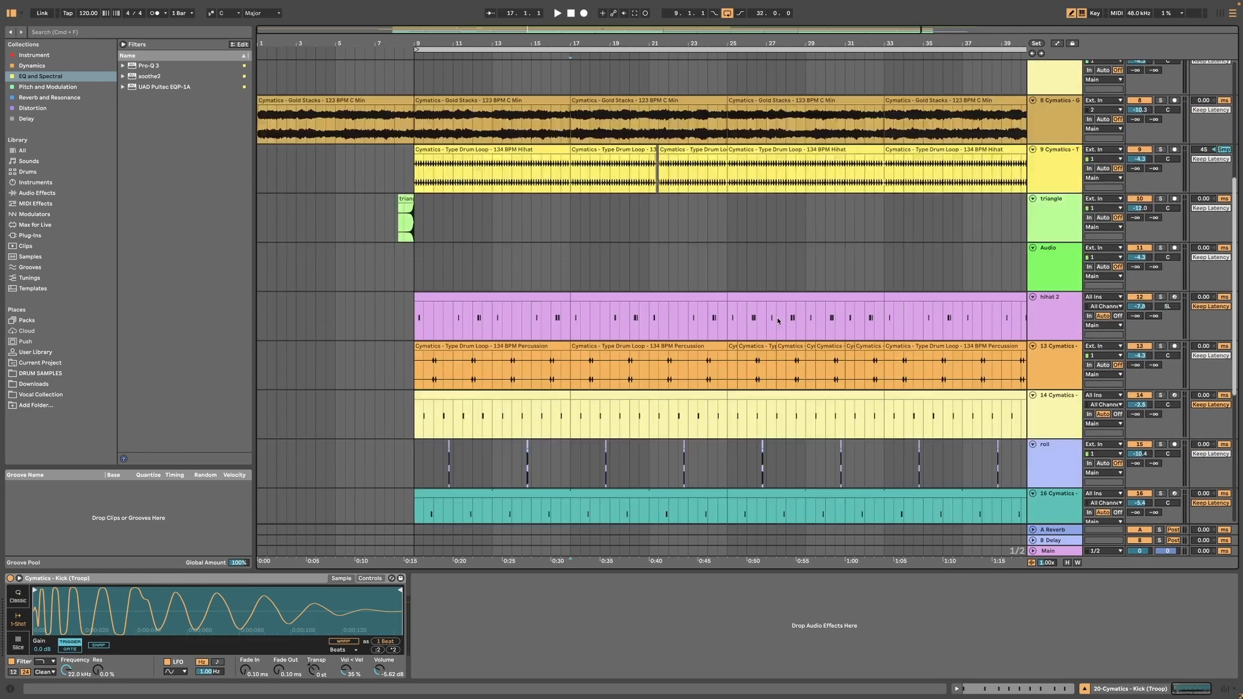
click(575, 432)
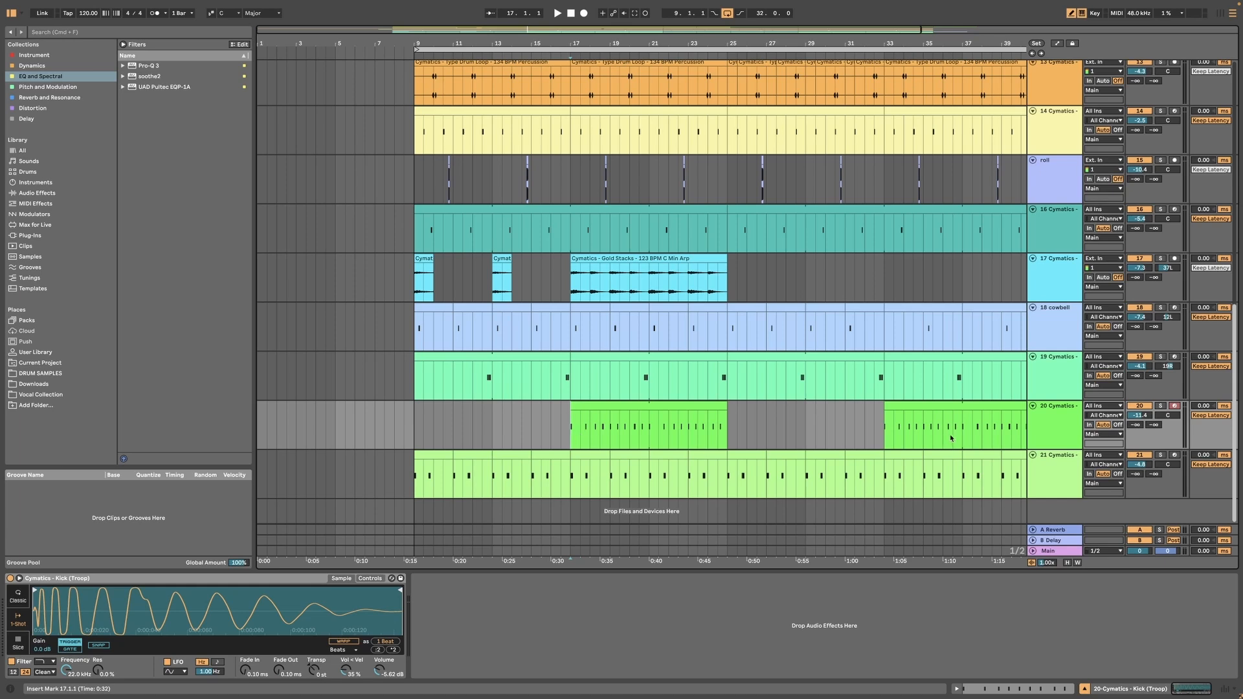
click(1060, 423)
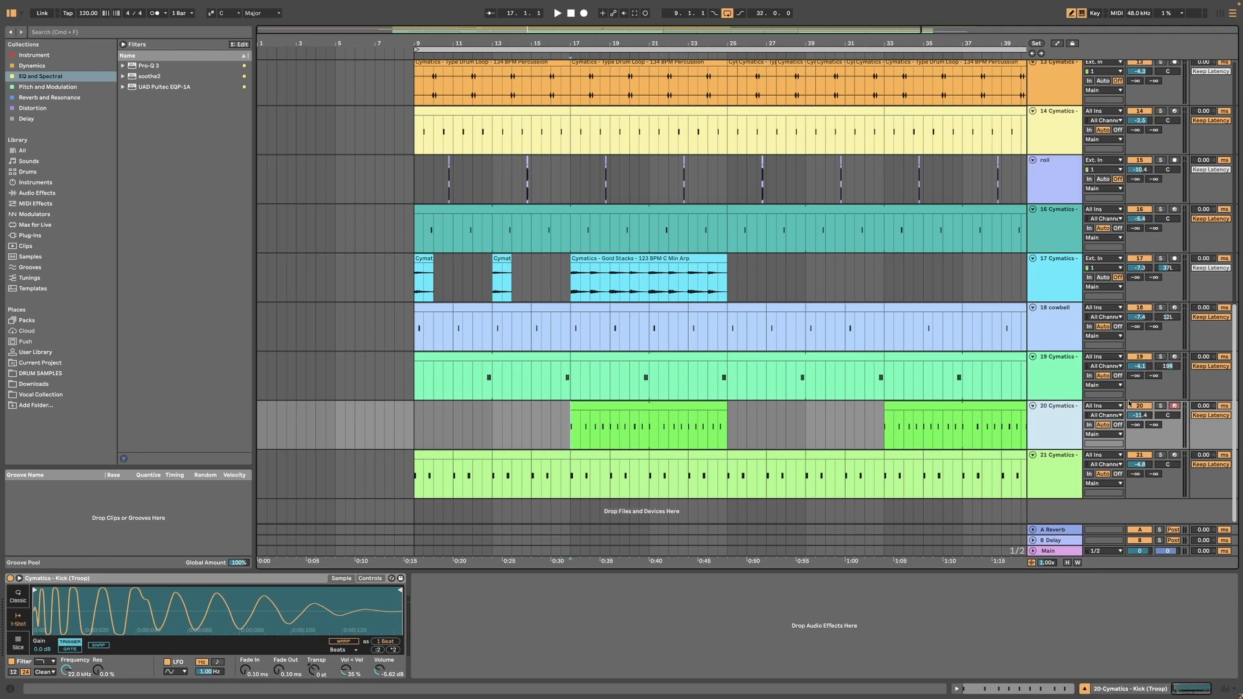
key(space)
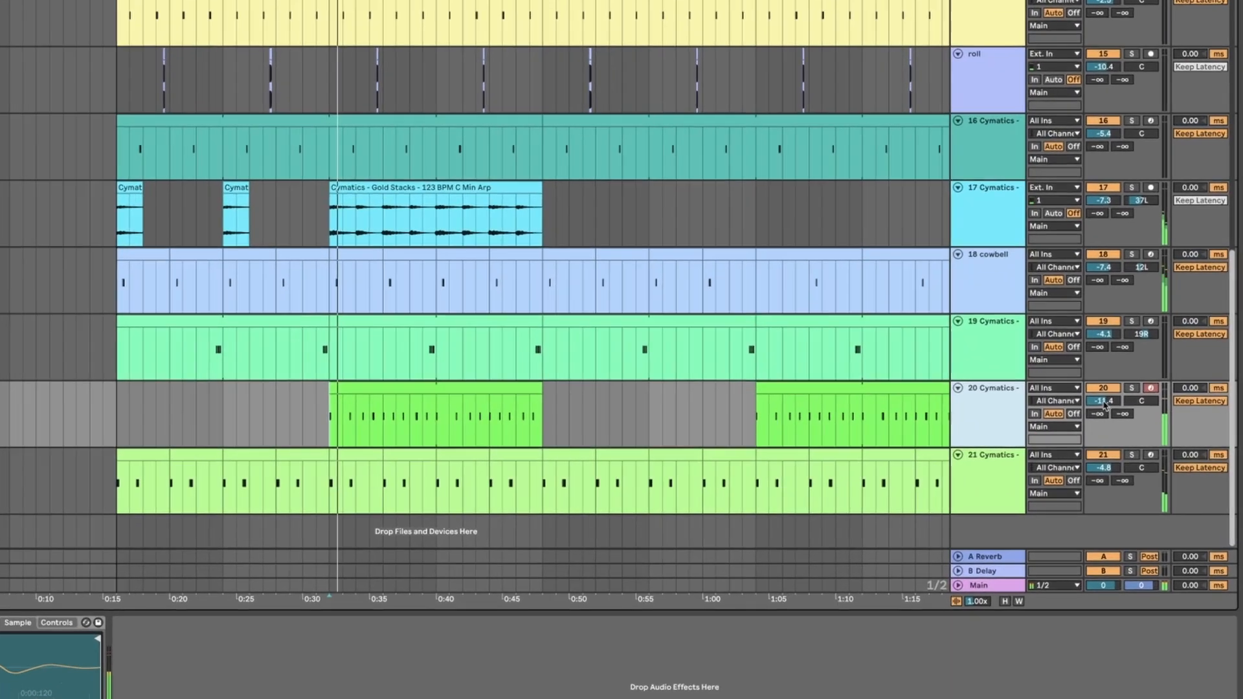
drag(1139, 415, 1139, 399)
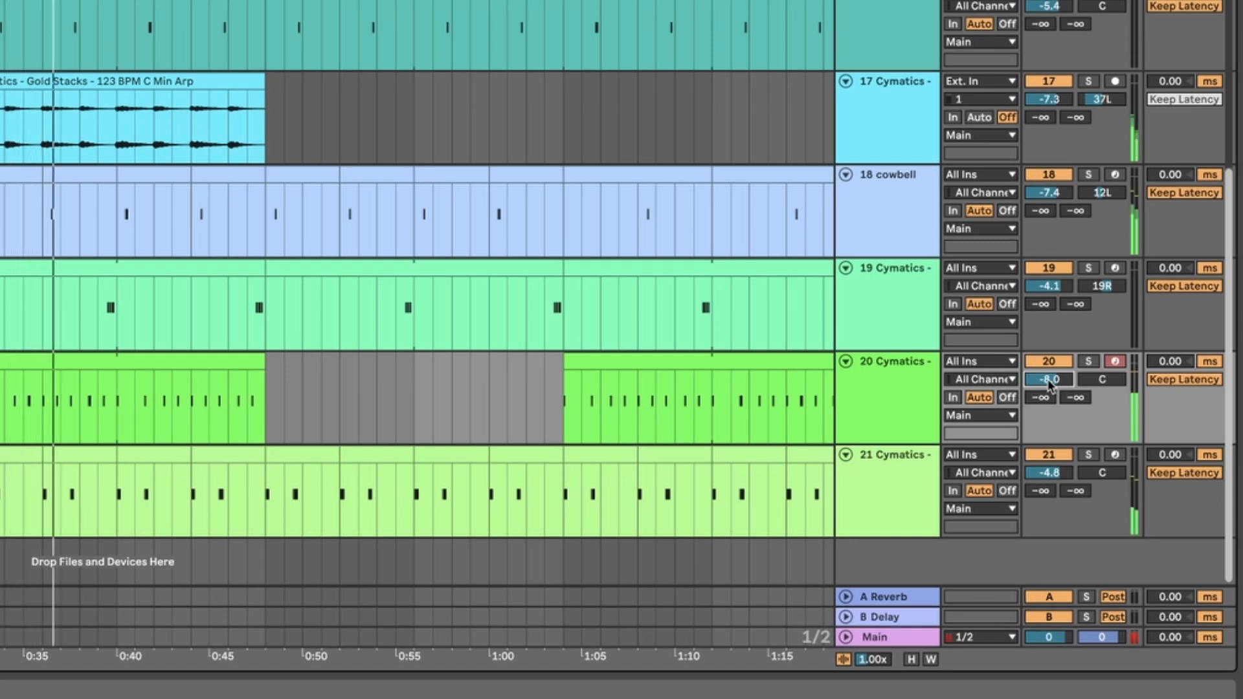
drag(1049, 383, 1064, 386)
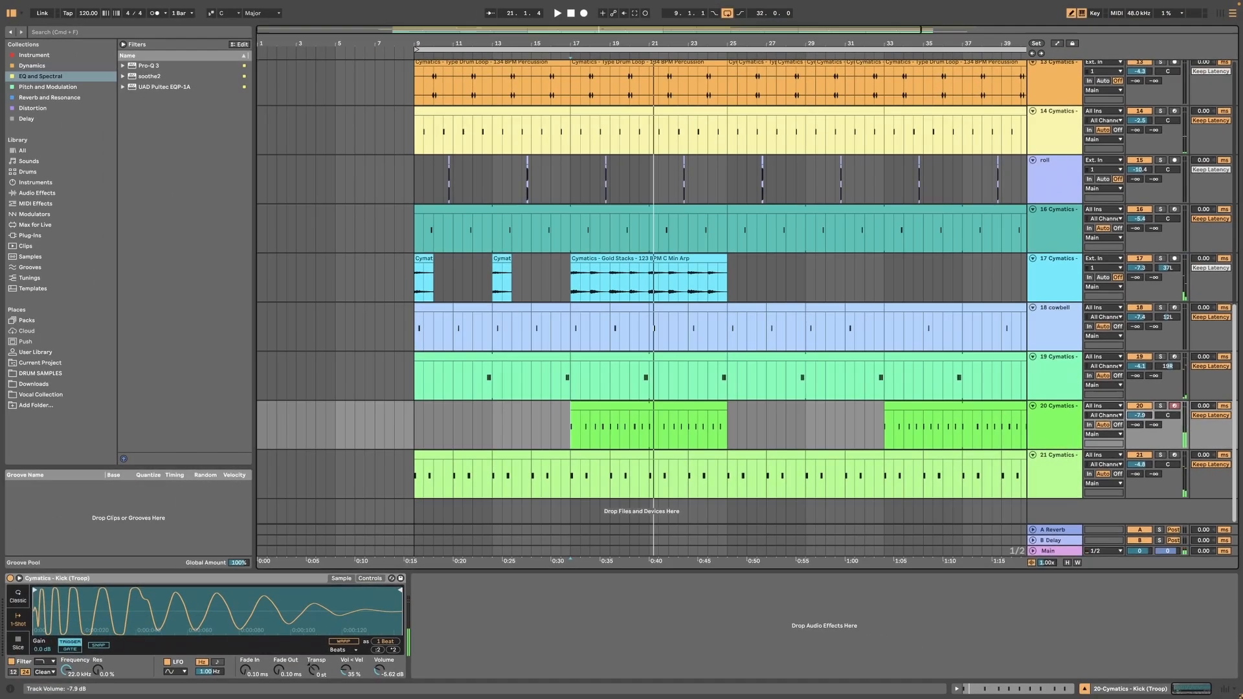
scroll(942, 453, up, 2)
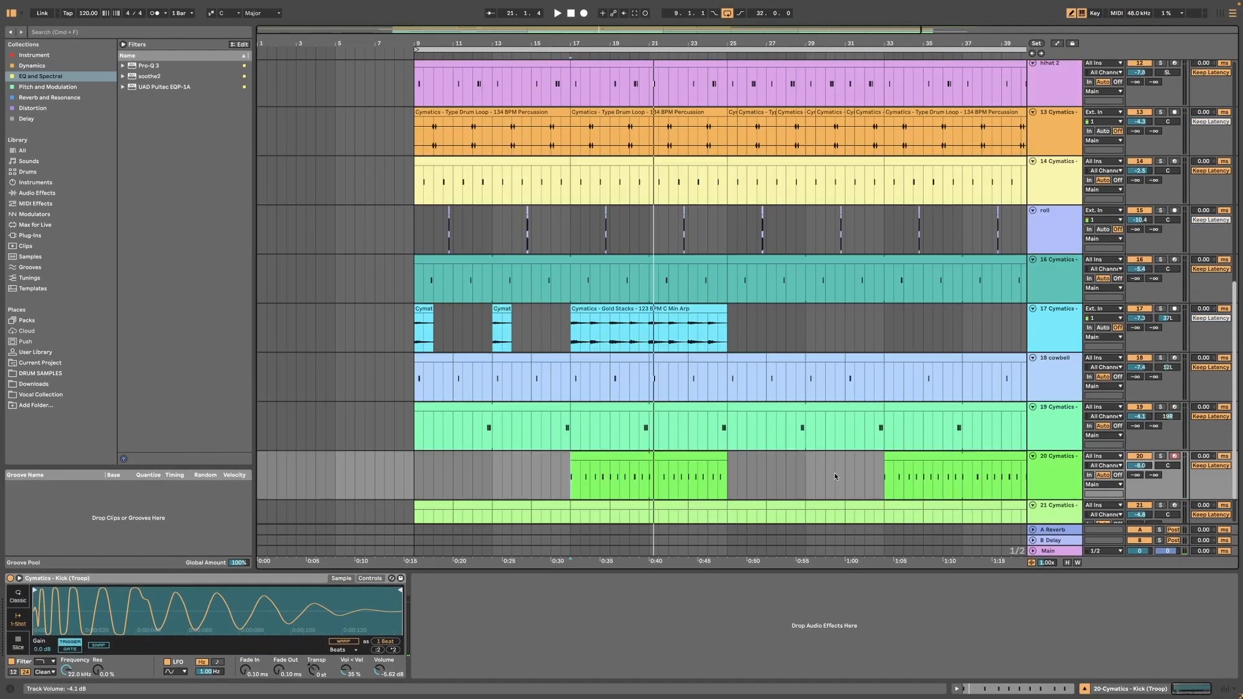
click(572, 434)
scroll(797, 467, down, 2)
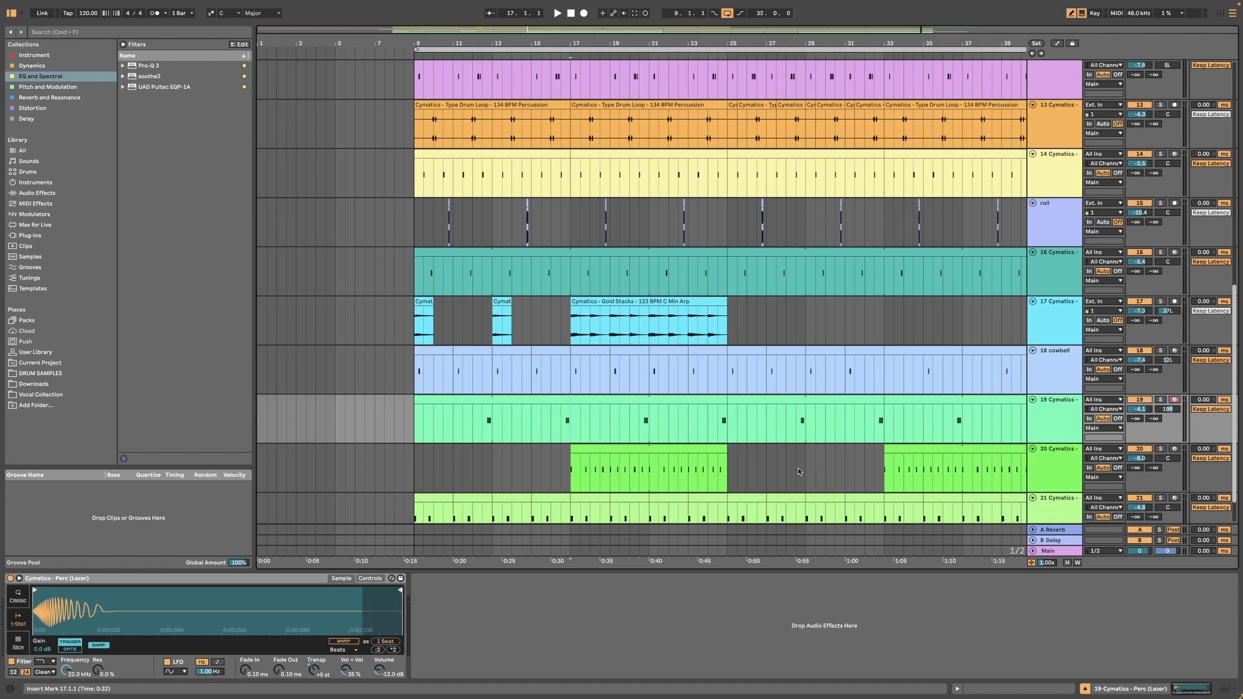
scroll(805, 475, up, 2)
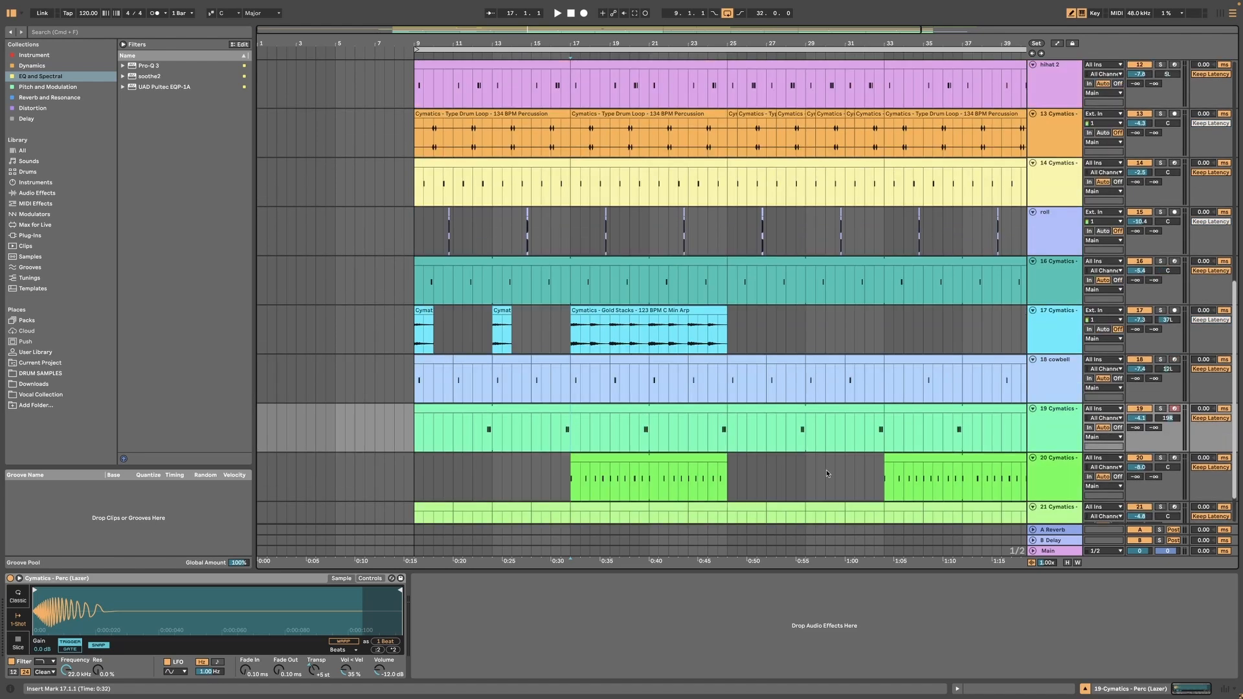
scroll(798, 479, down, 2)
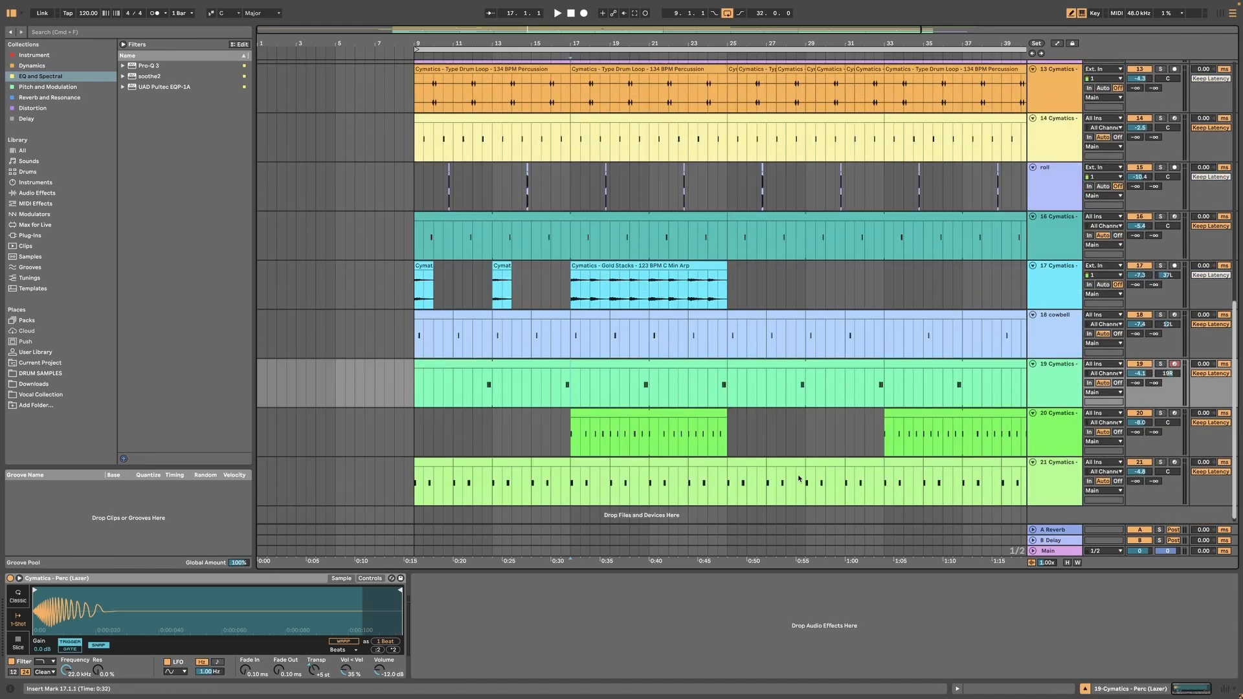
Select the track 20 kick at bar 17 and add the Utility audio effect after its sampler
click(572, 428)
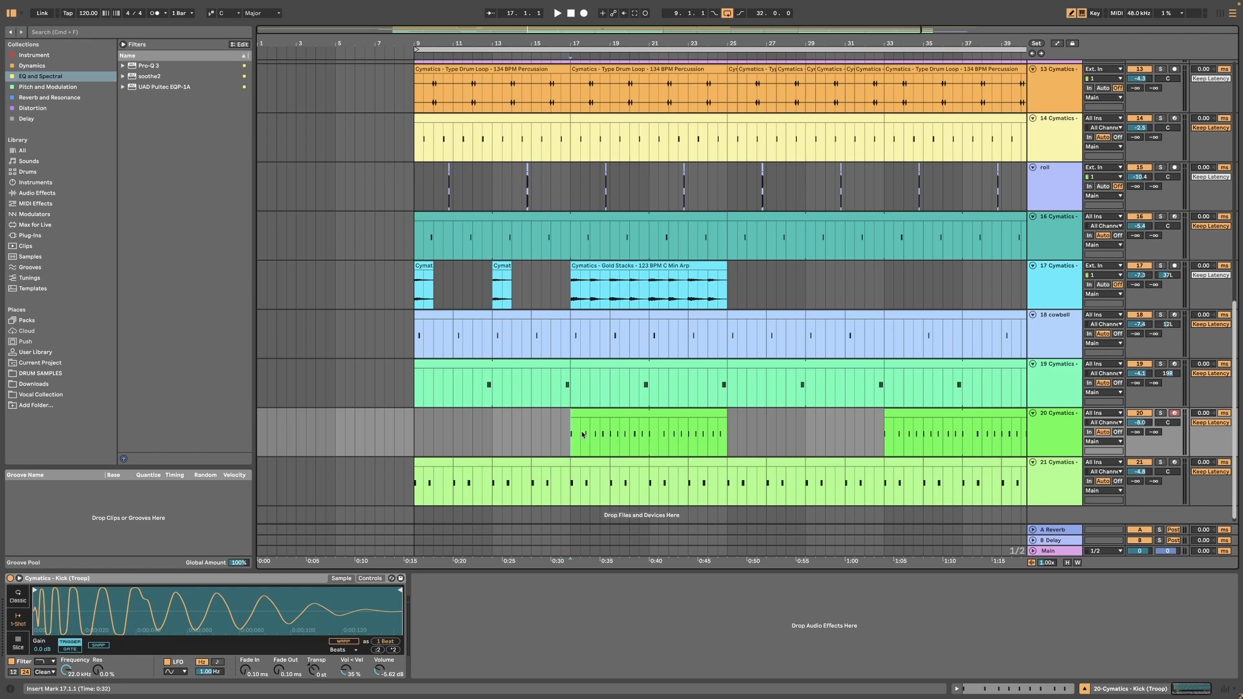
key(space)
click(48, 194)
scroll(182, 430, down, 5)
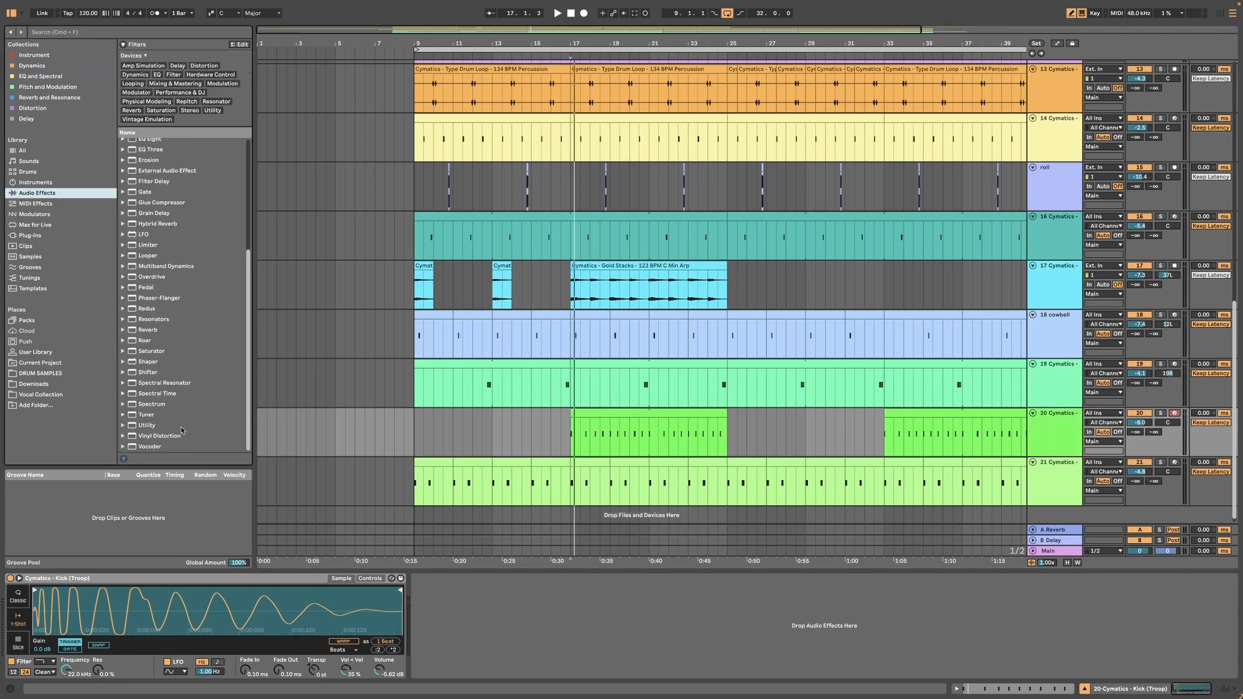
drag(159, 428, 453, 578)
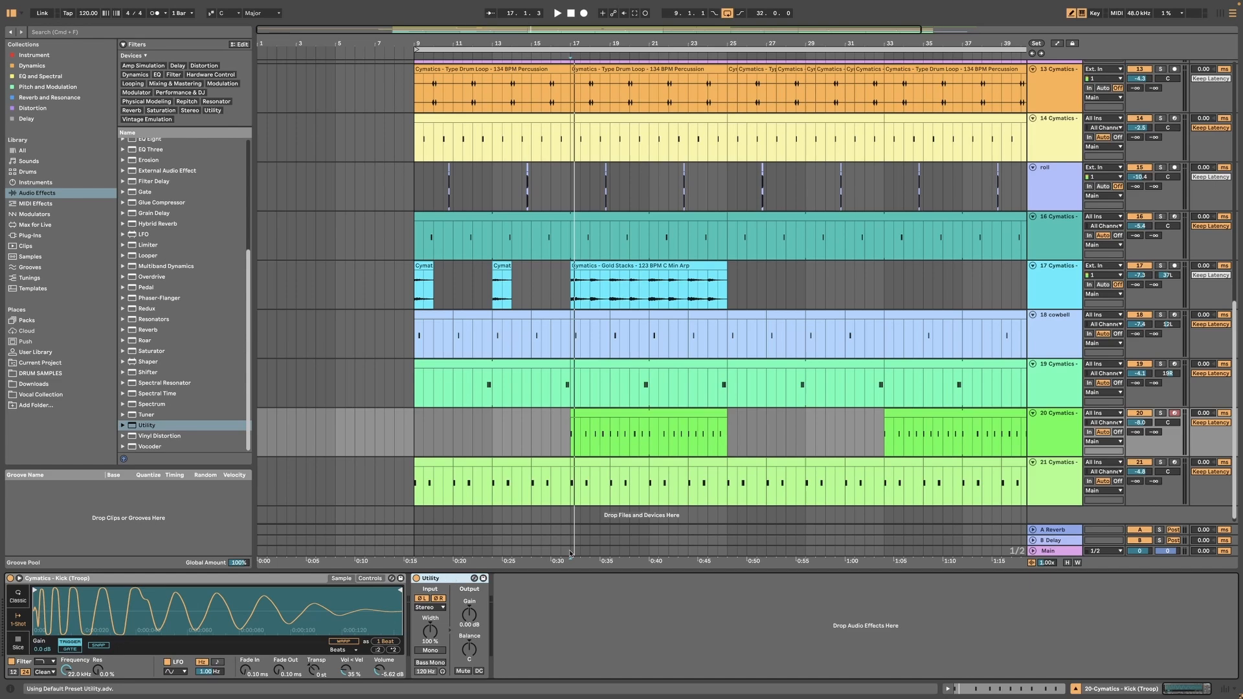
scroll(593, 465, down, 1)
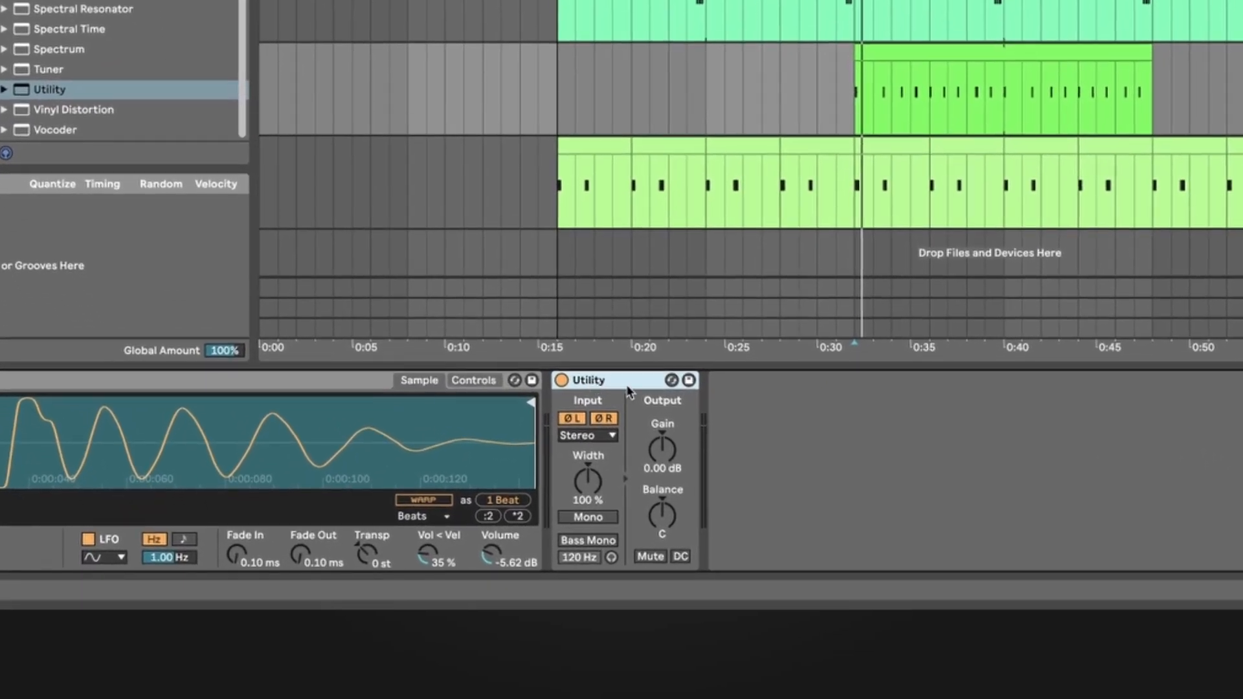
Play from bar 17 and bypass Utility on the kick to compare it with the left and right phase inversion
click(602, 419)
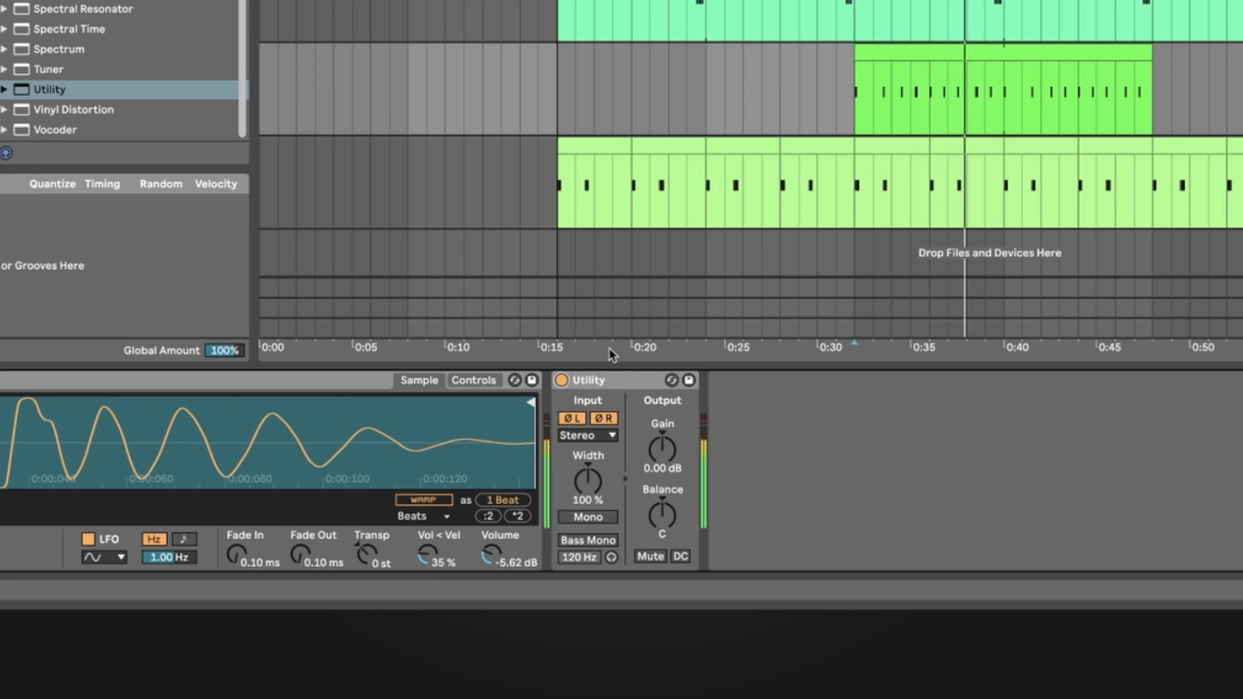
click(561, 380)
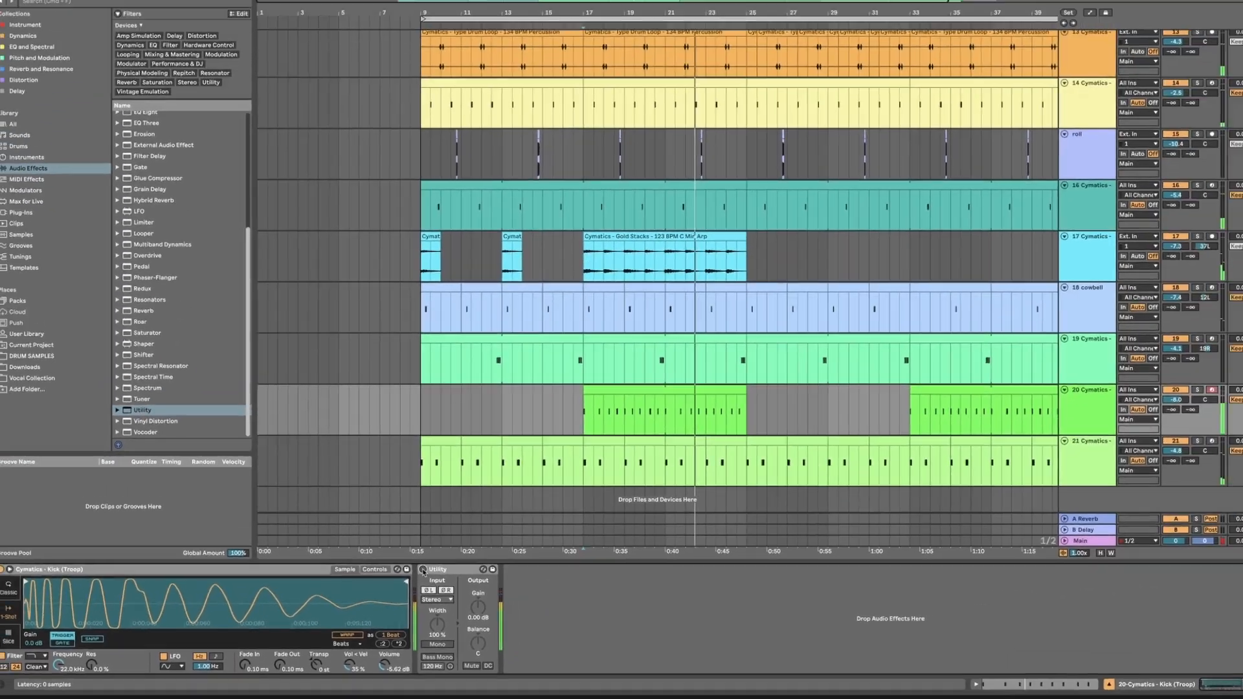
key(space)
click(831, 133)
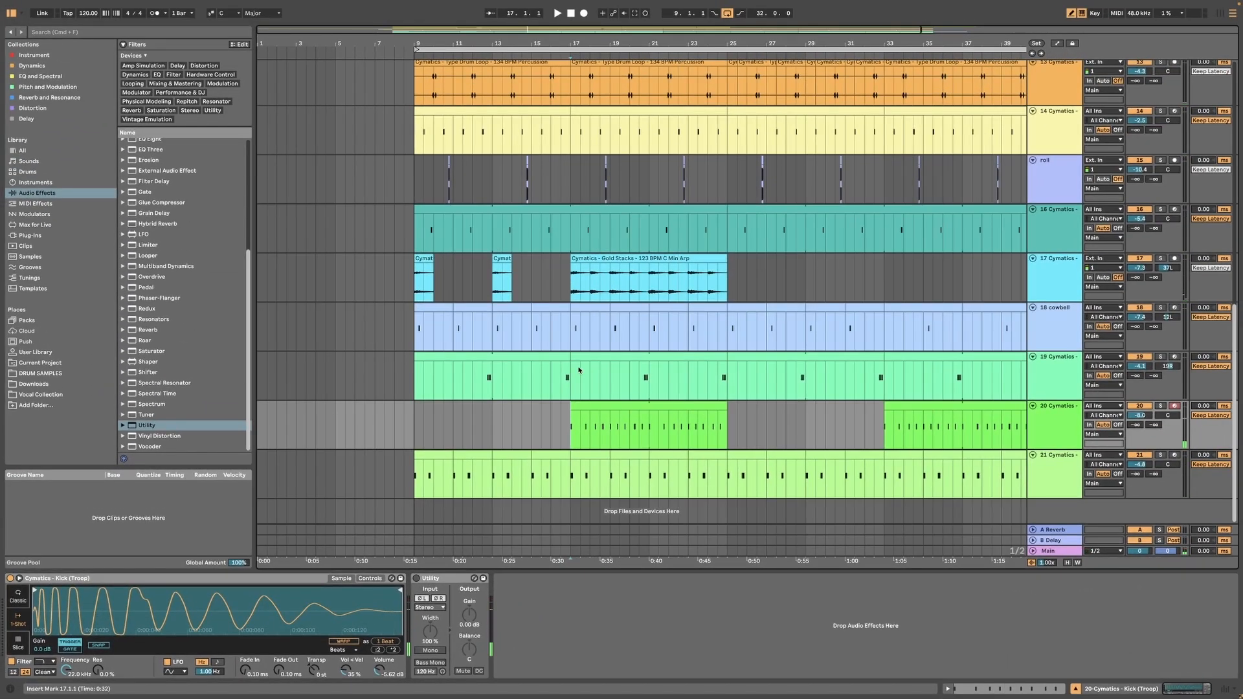
Select the track 20 kick around bar 17 and mute the vocal group
drag(635, 46, 607, 414)
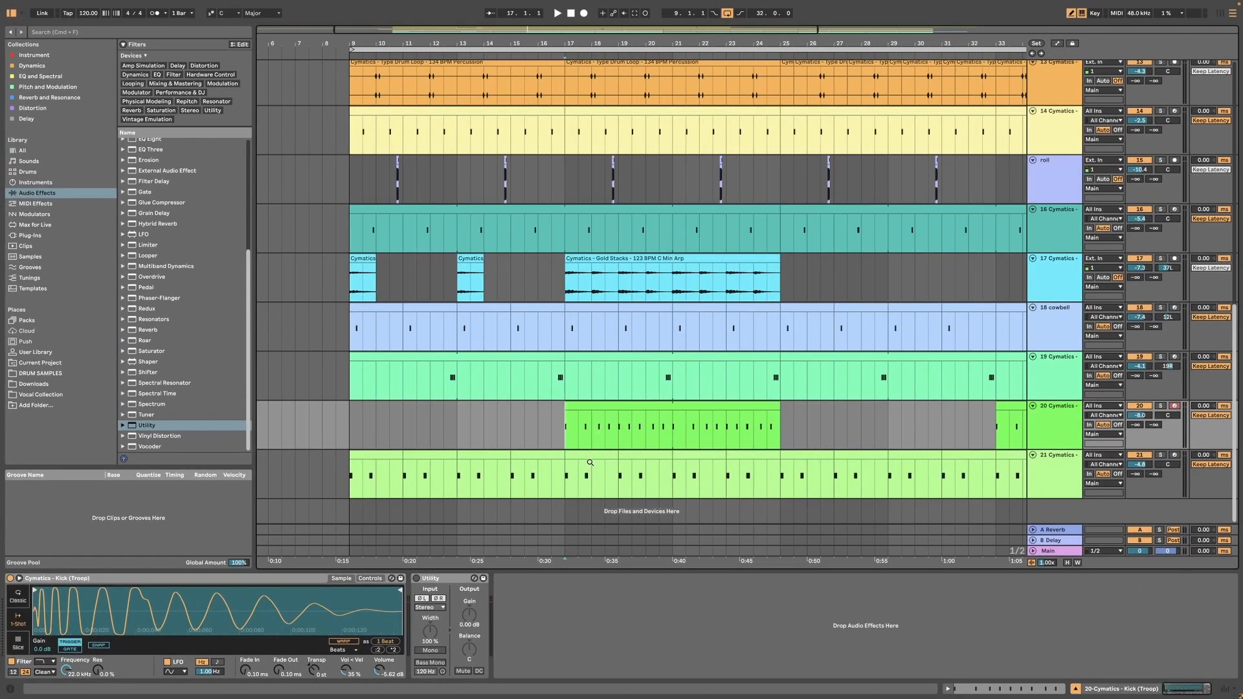
click(569, 436)
click(431, 578)
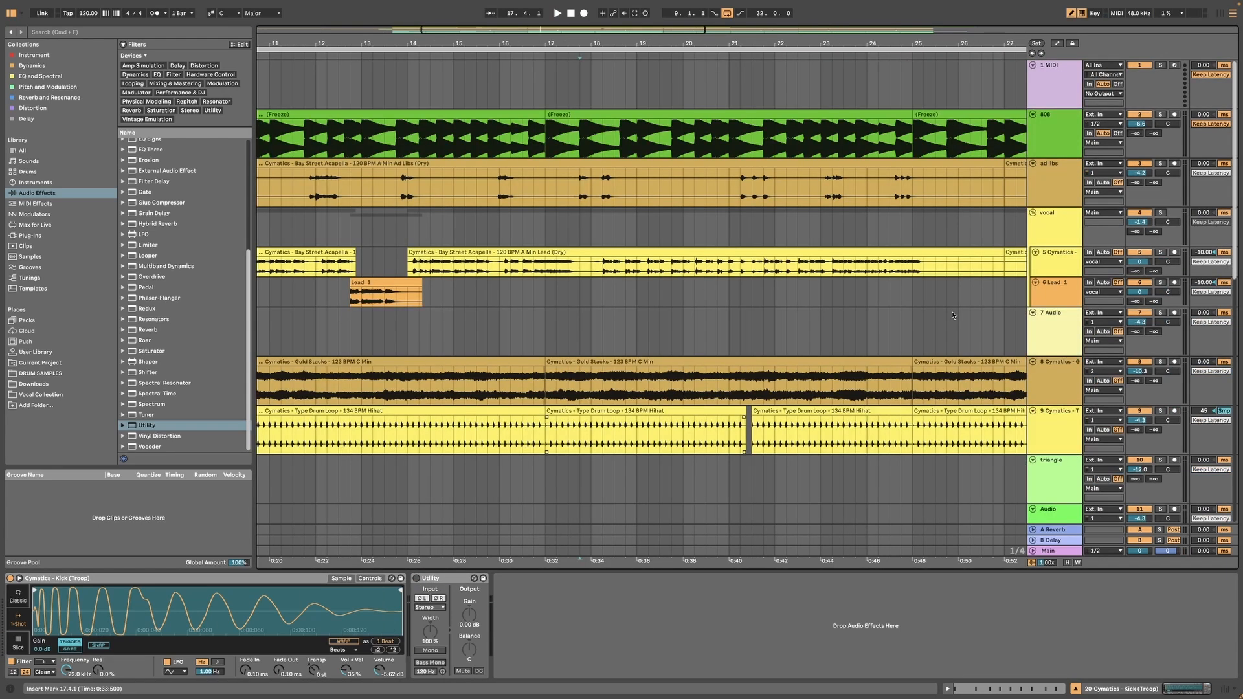
click(1140, 214)
Look through the 808, vocal, melody, hi-hat, percussion and kick tracks across the section starting at bar 9
drag(723, 46, 636, 303)
click(541, 83)
scroll(637, 307, down, 10)
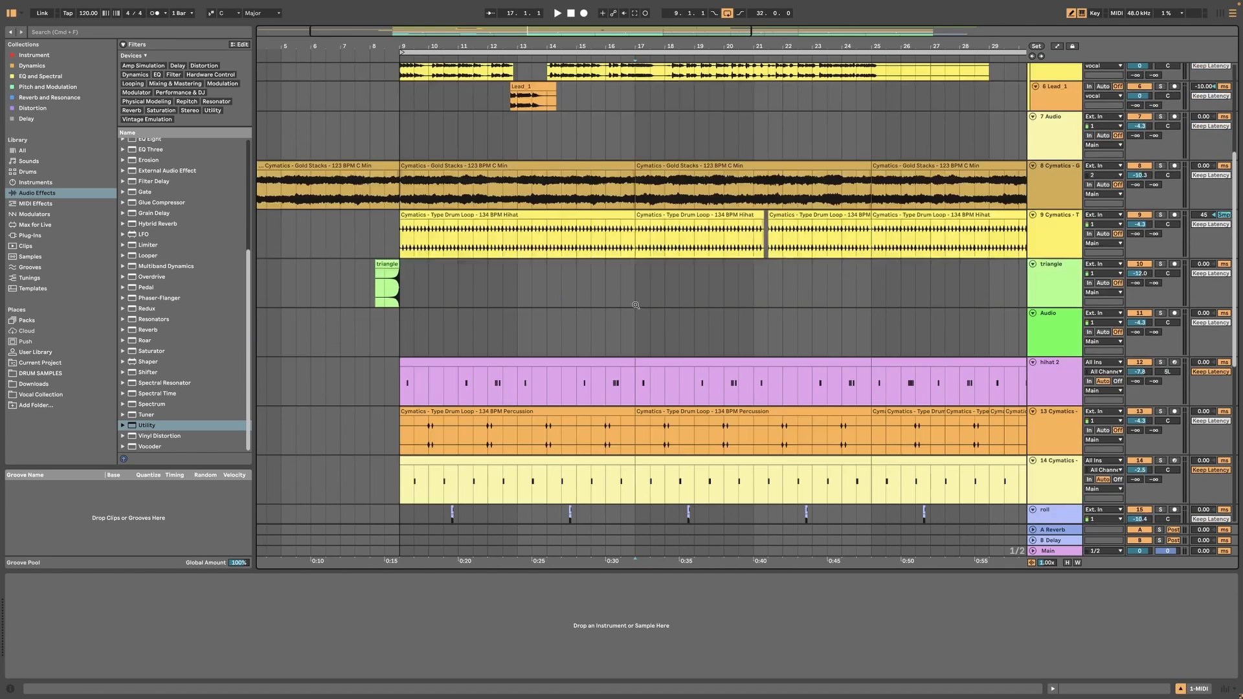
click(523, 429)
scroll(581, 428, up, 5)
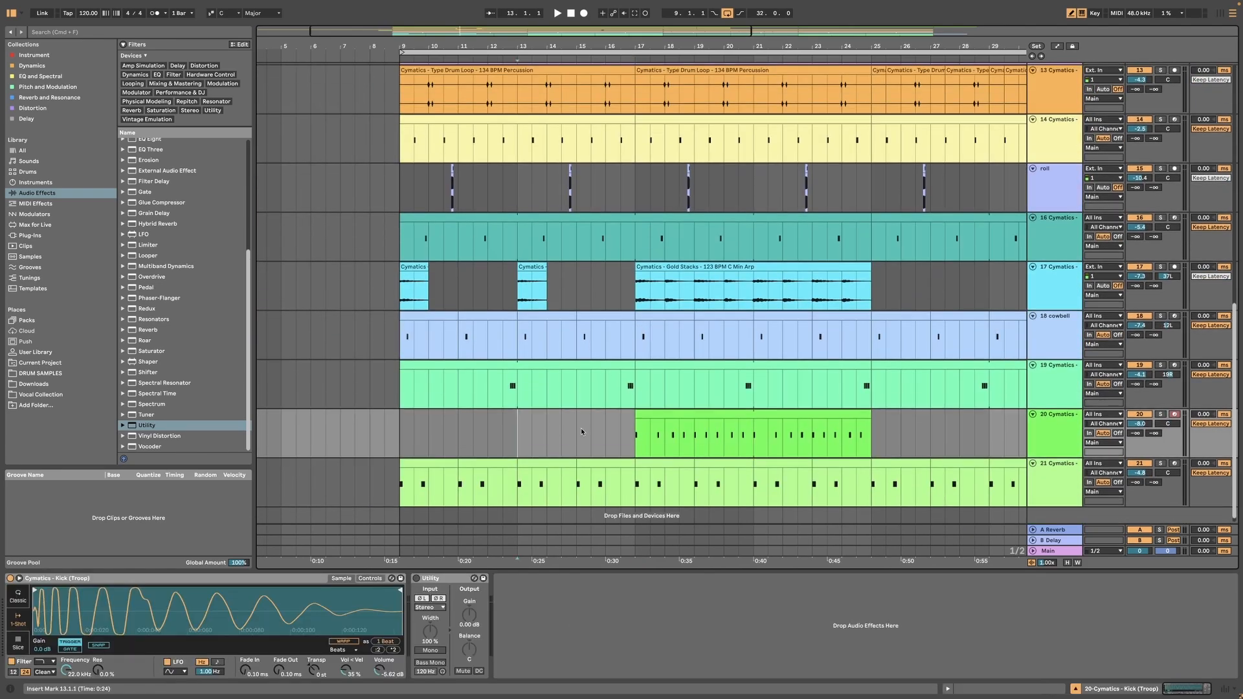
scroll(722, 421, up, 1)
scroll(725, 424, down, 4)
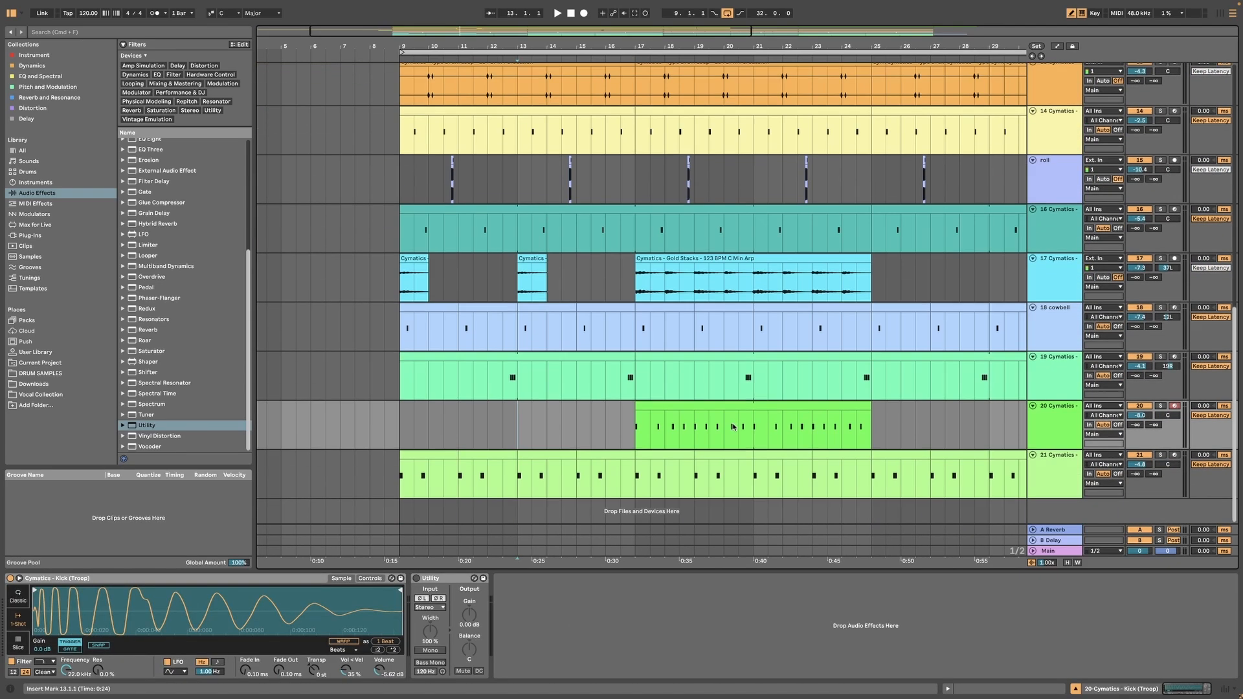
scroll(730, 426, up, 2)
scroll(731, 427, up, 3)
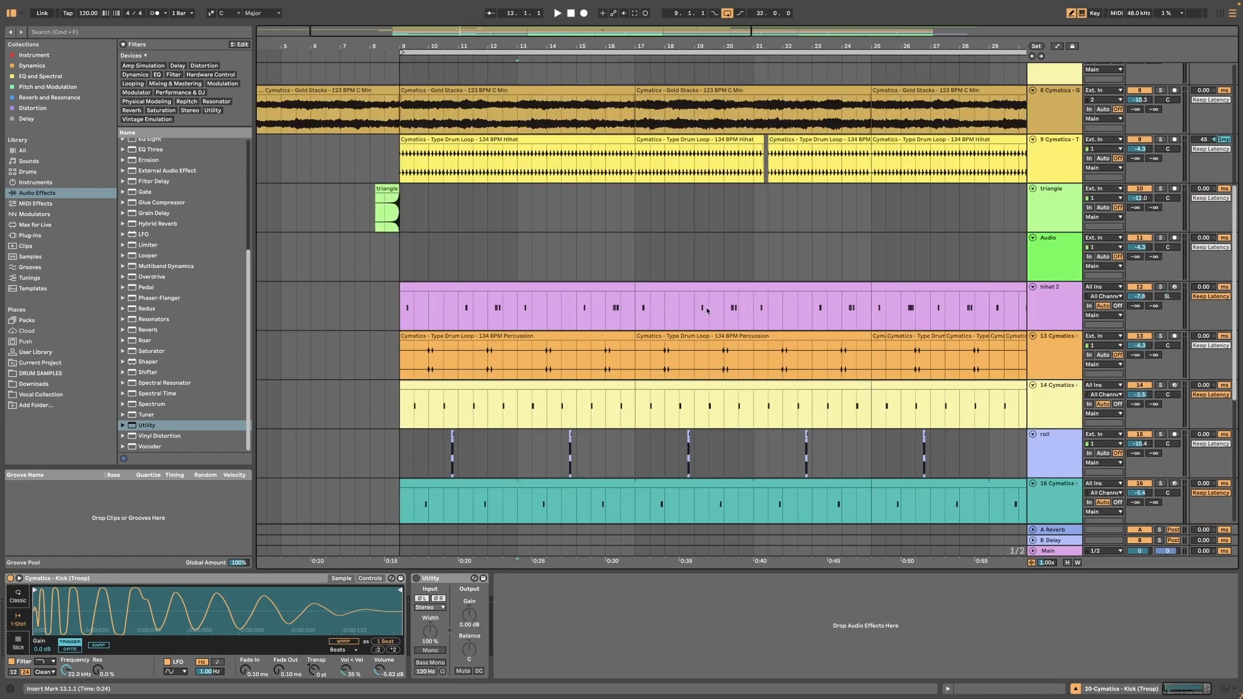
scroll(560, 275, up, 1)
scroll(557, 309, up, 4)
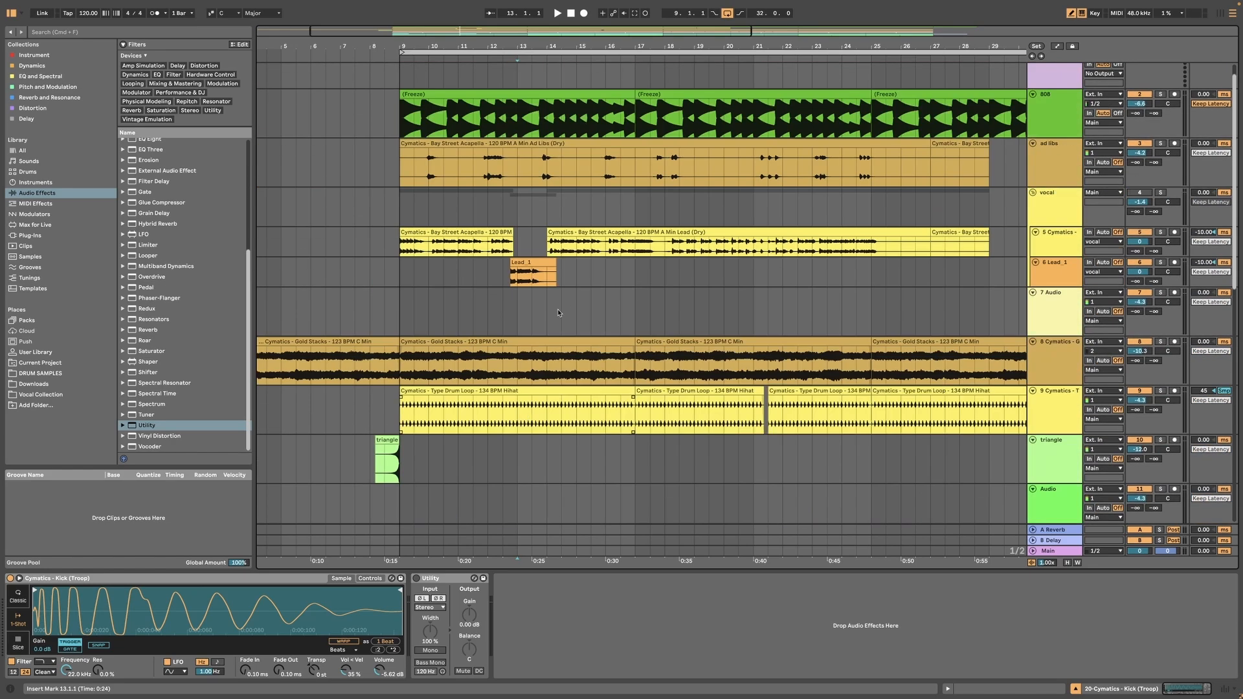
scroll(615, 330, down, 3)
scroll(628, 340, up, 2)
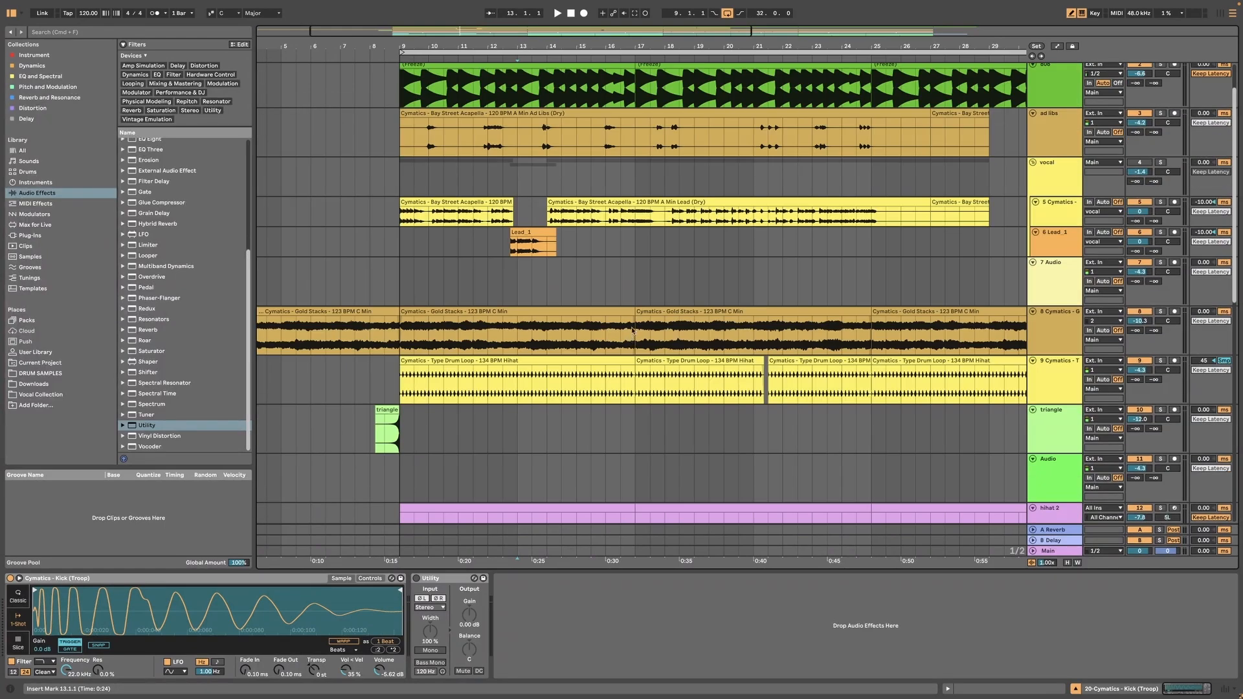
click(482, 149)
scroll(583, 297, down, 10)
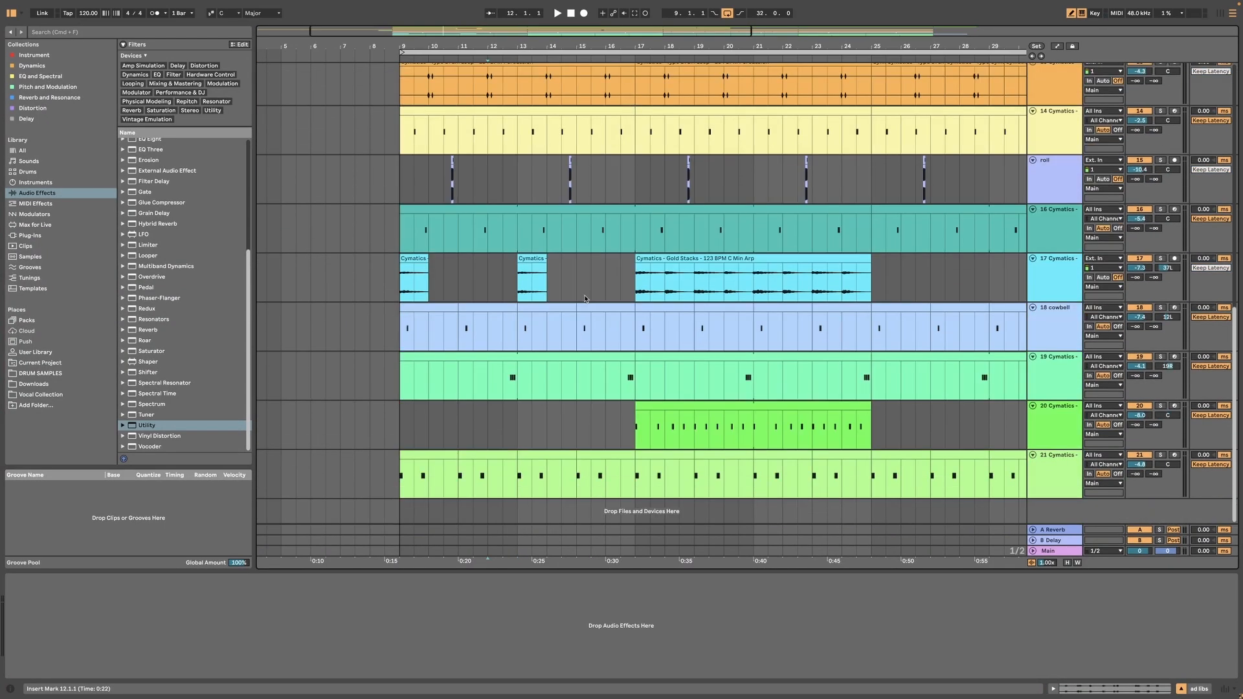
Play the track 20 kick from 17.3 and toggle Utility to hear it with the phase inversion
click(655, 425)
key(space)
scroll(667, 431, up, 5)
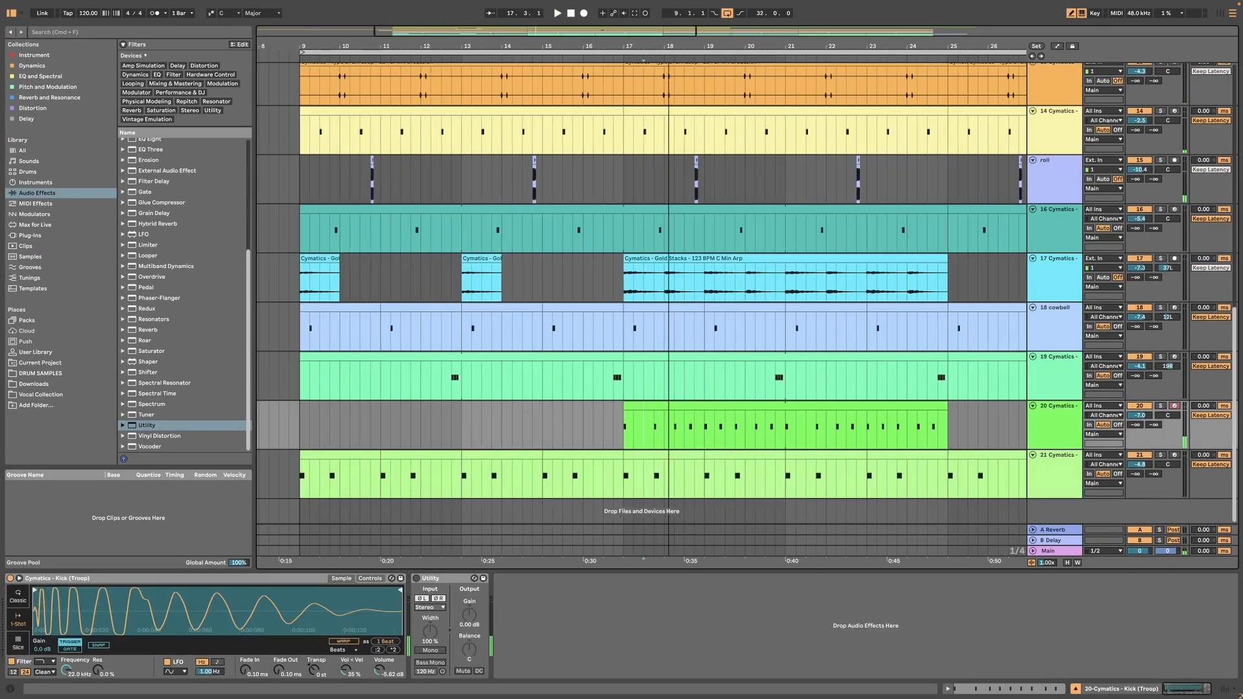
key(space)
key(space)
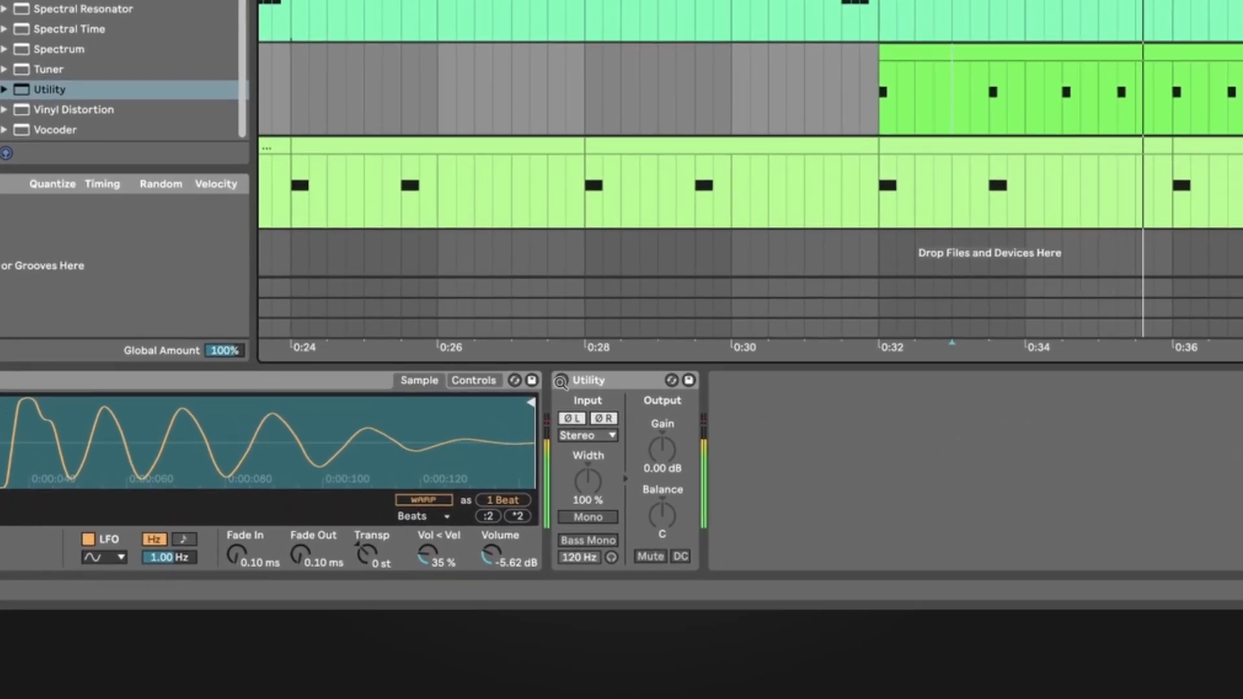
click(561, 381)
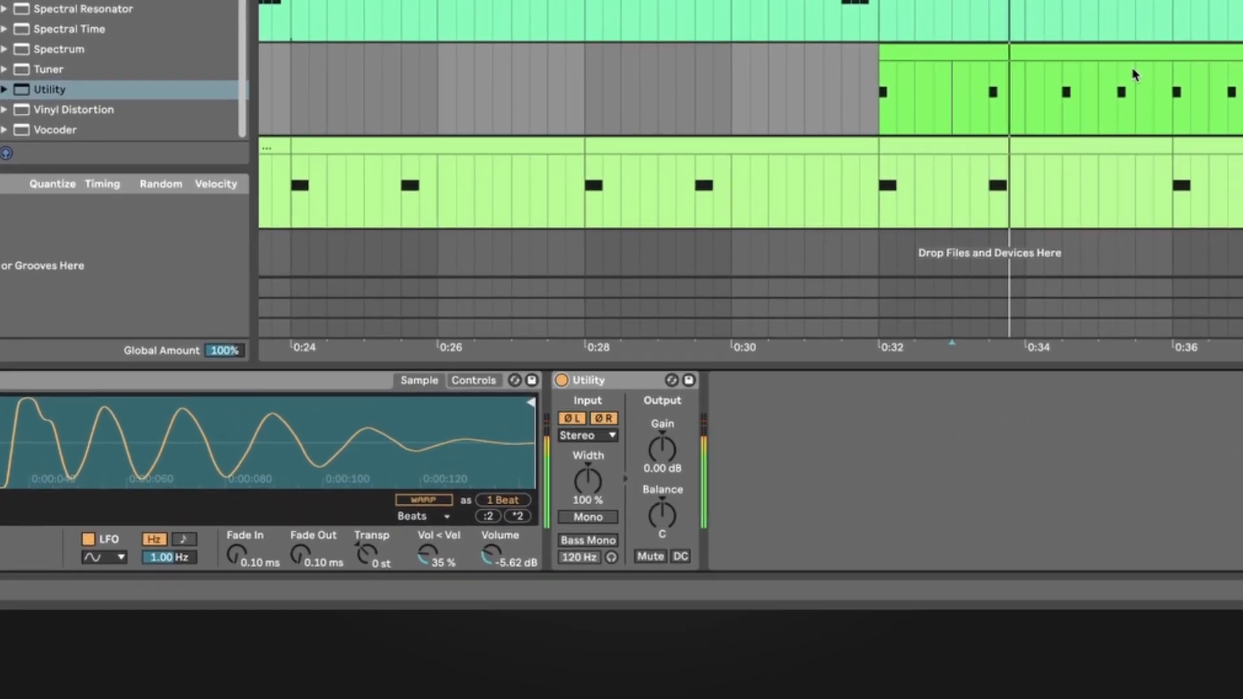
Replay the kick from 17.4 while toggling Utility to compare its original and inverted phase
click(990, 96)
key(space)
key(space)
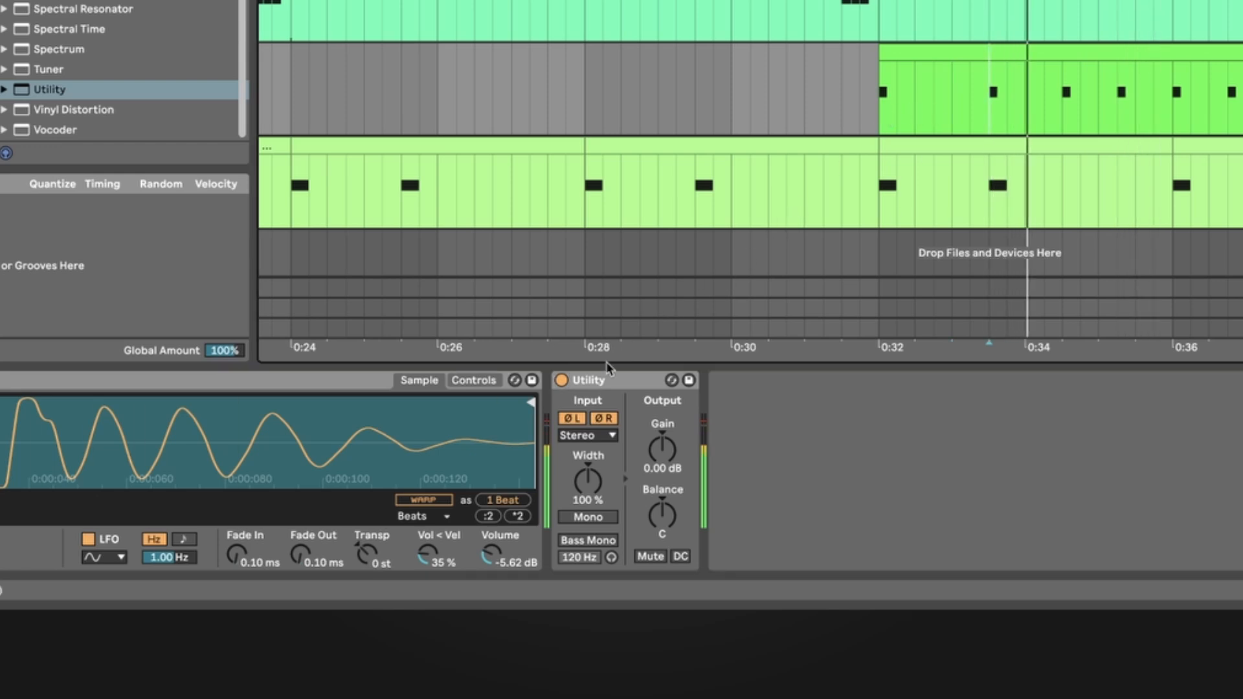
click(564, 383)
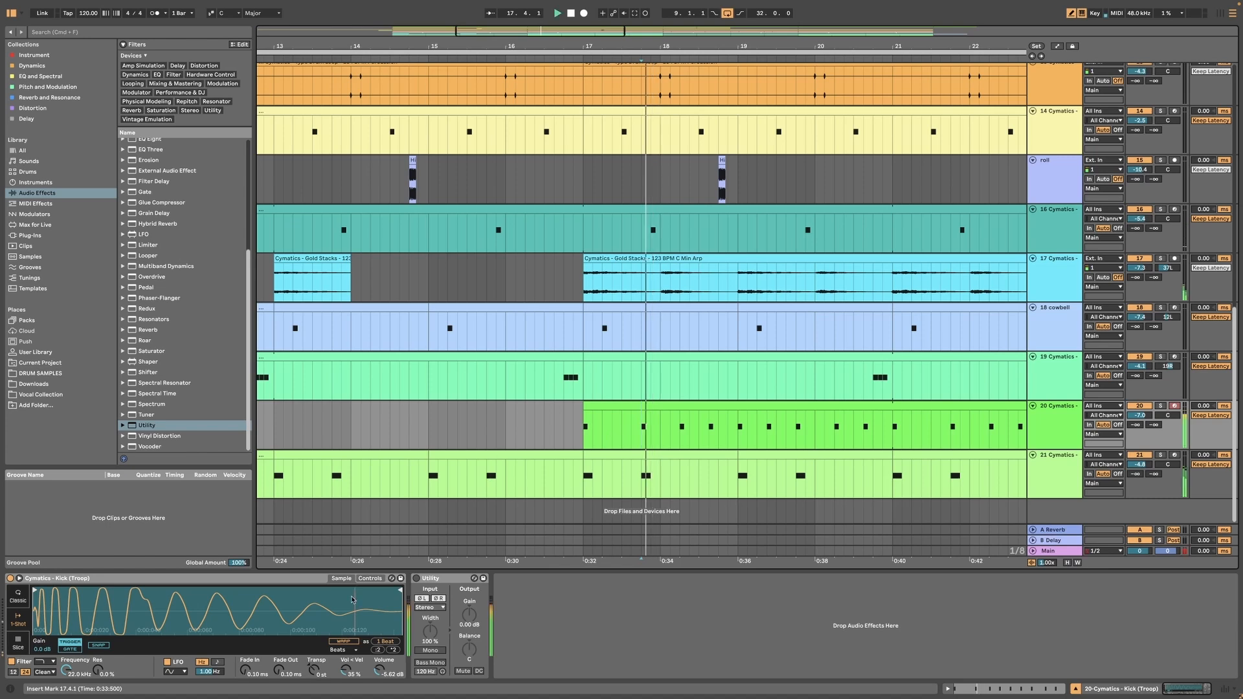
click(416, 579)
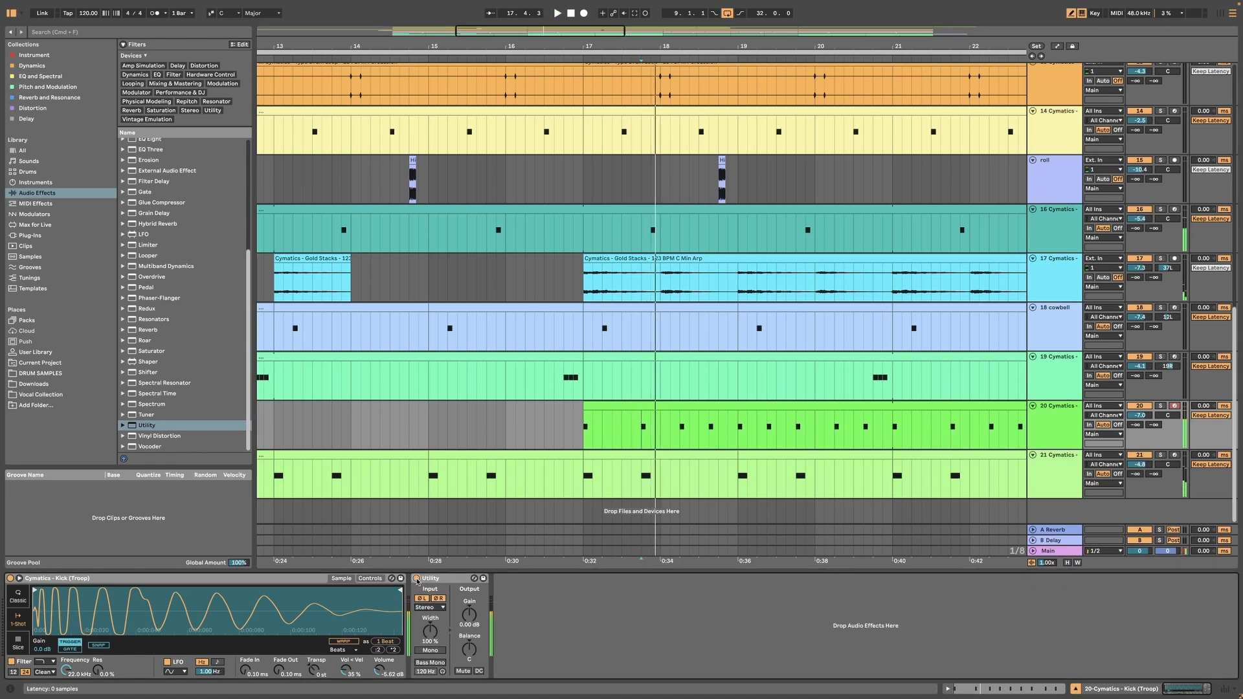
Remove Utility from the track 20 kick and set its sample's transposition to -1 st
click(417, 579)
key(Delete)
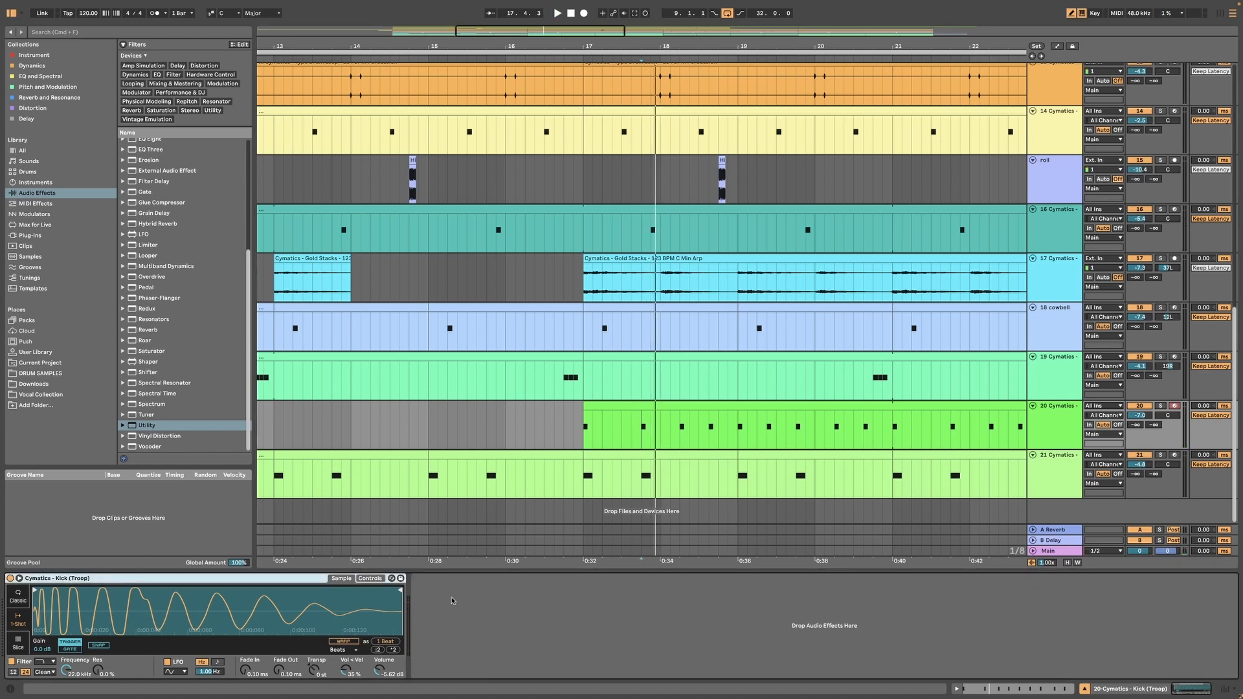
click(320, 670)
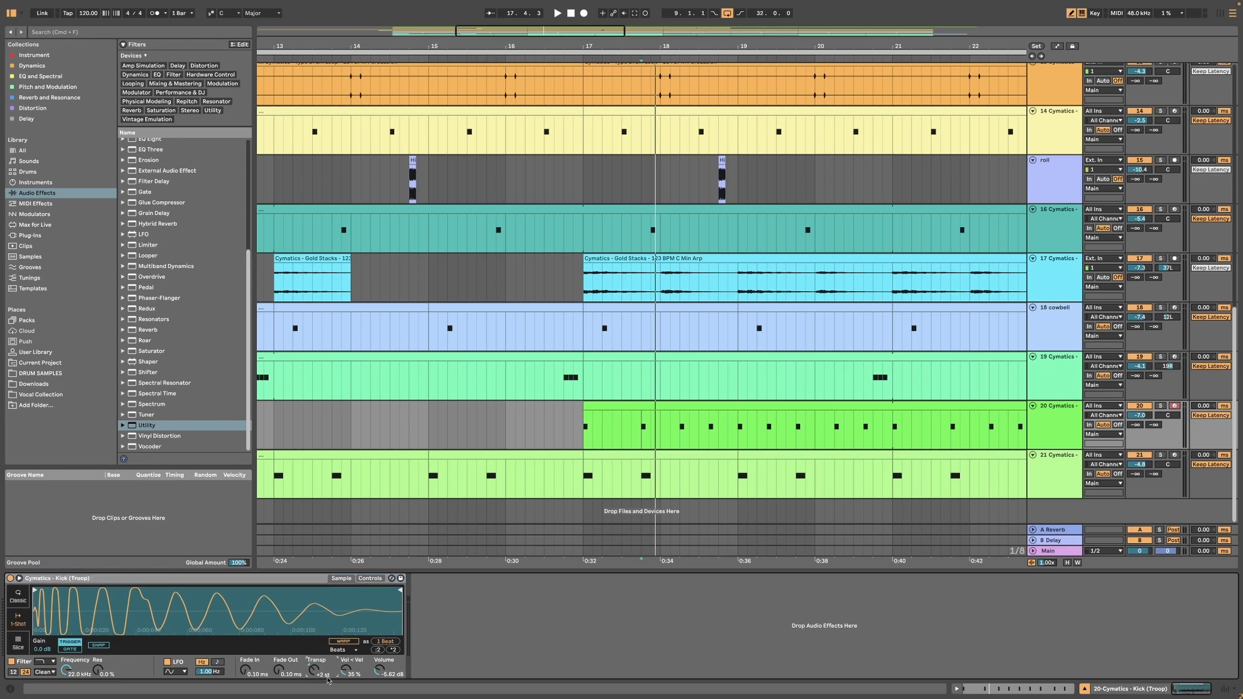
drag(318, 676, 318, 680)
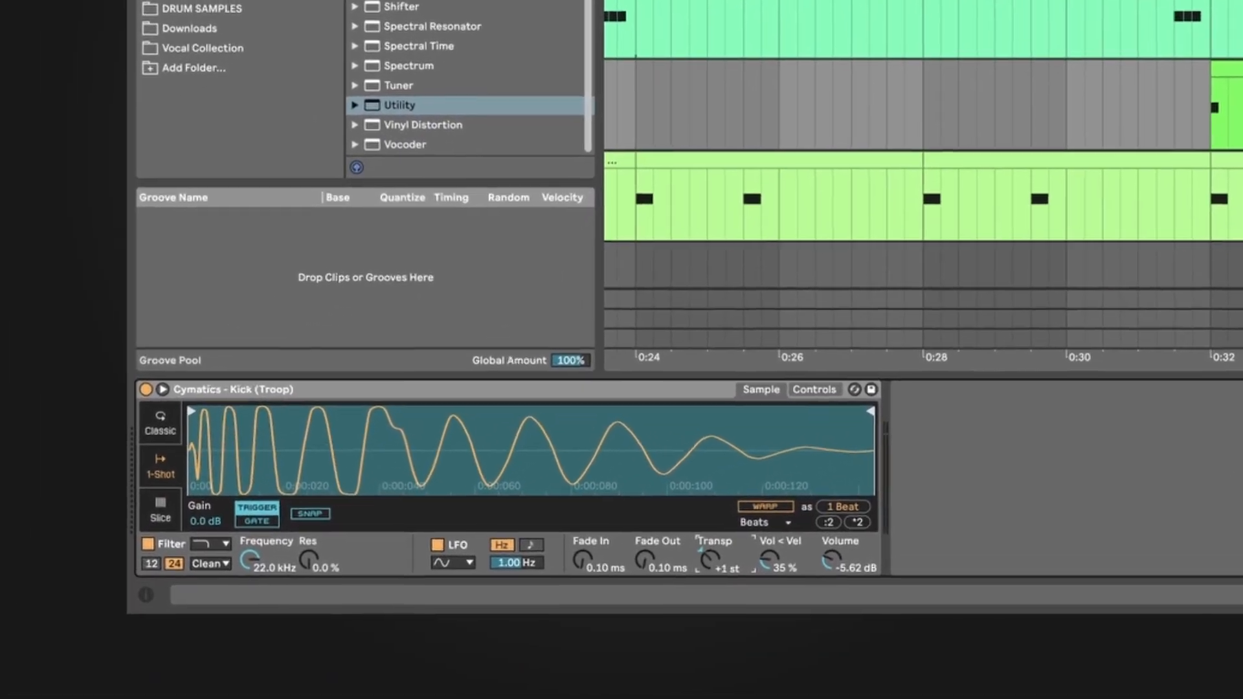
drag(710, 560, 737, 558)
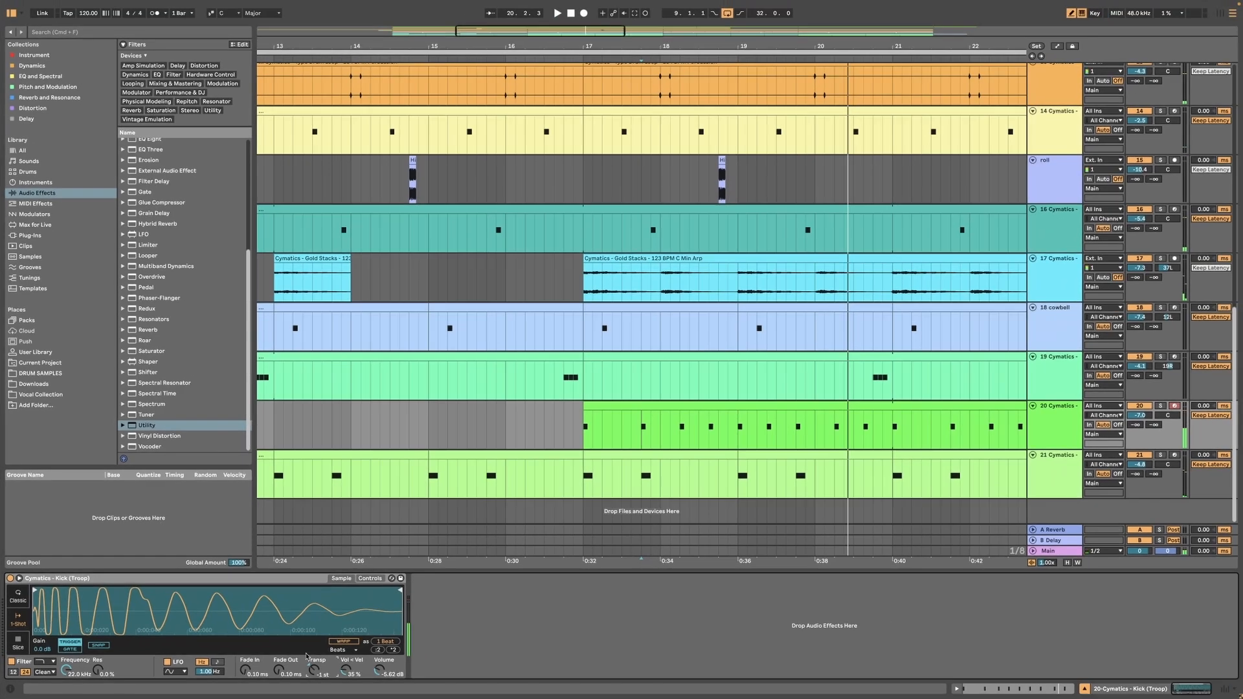
Play the transposed kick from bar 19 within the full arrangement
click(745, 434)
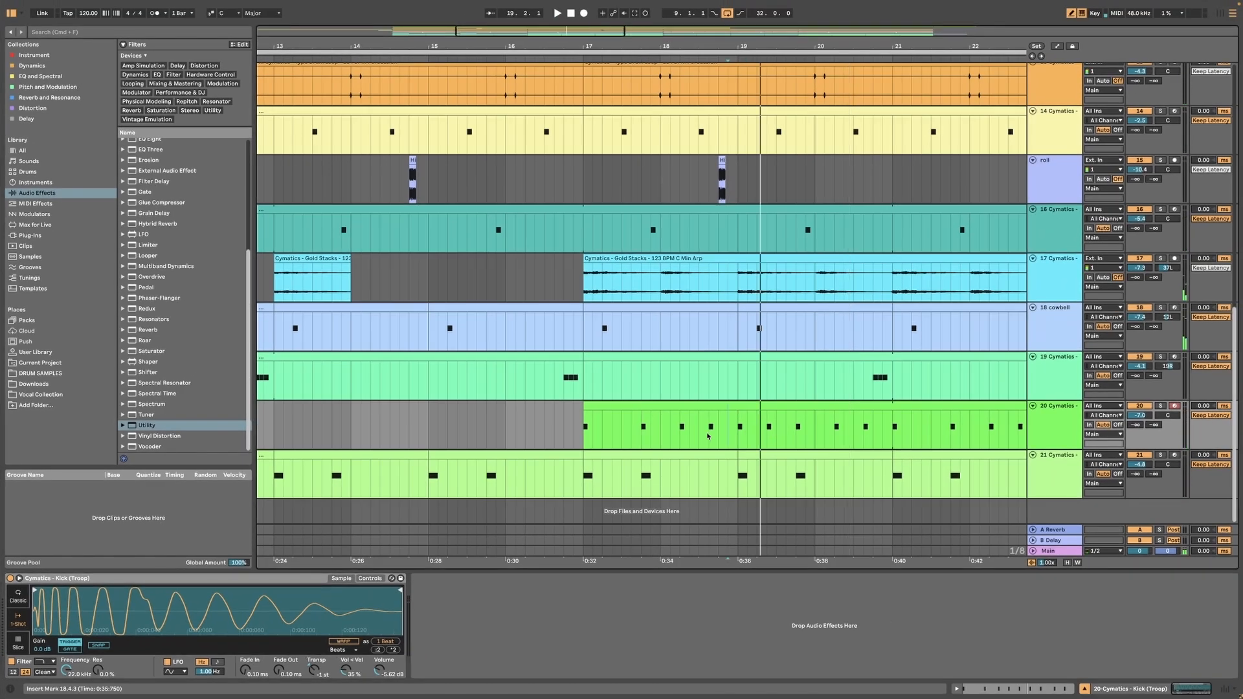
scroll(741, 436, up, 10)
scroll(752, 438, down, 10)
key(space)
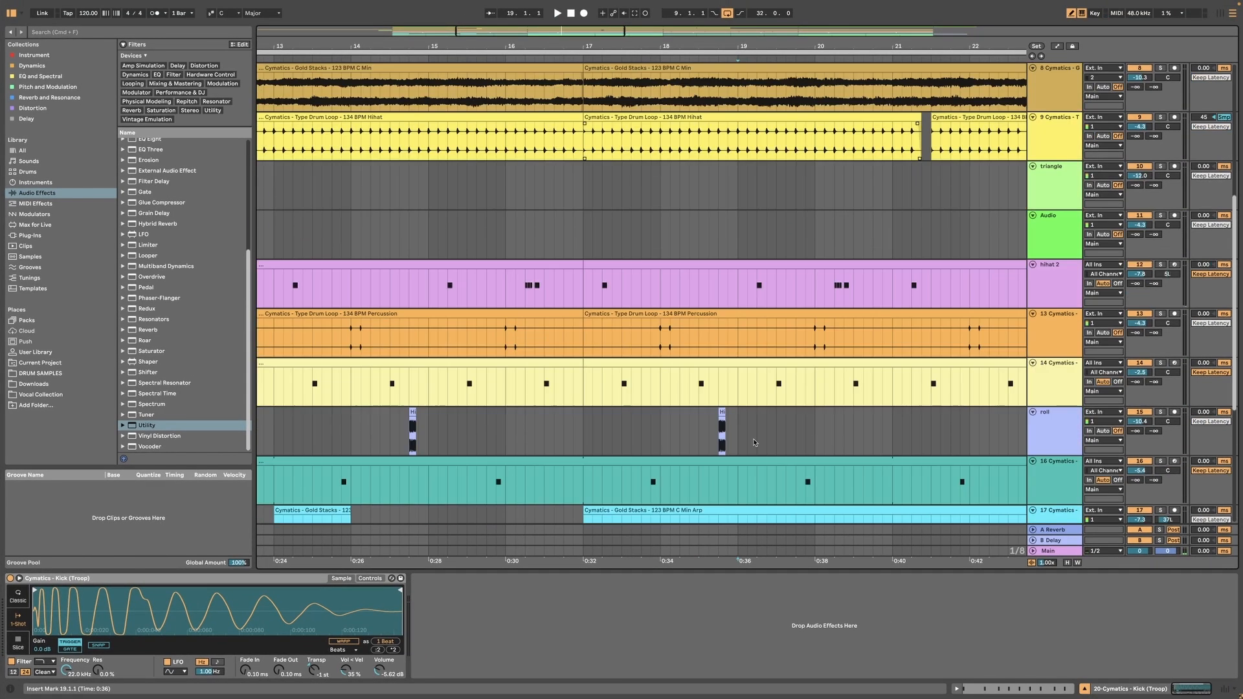
Solo the 808 alongside the track 20 kick and select the kick's track
scroll(1103, 285, up, 10)
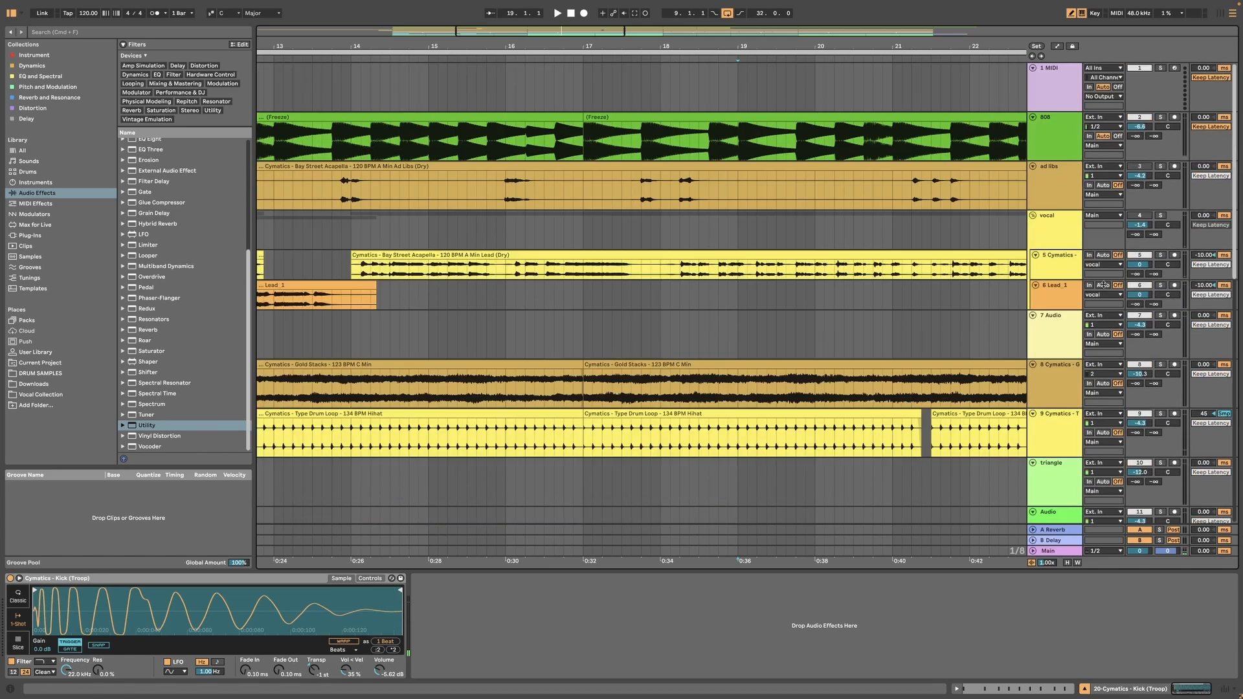
click(1163, 118)
scroll(860, 404, down, 10)
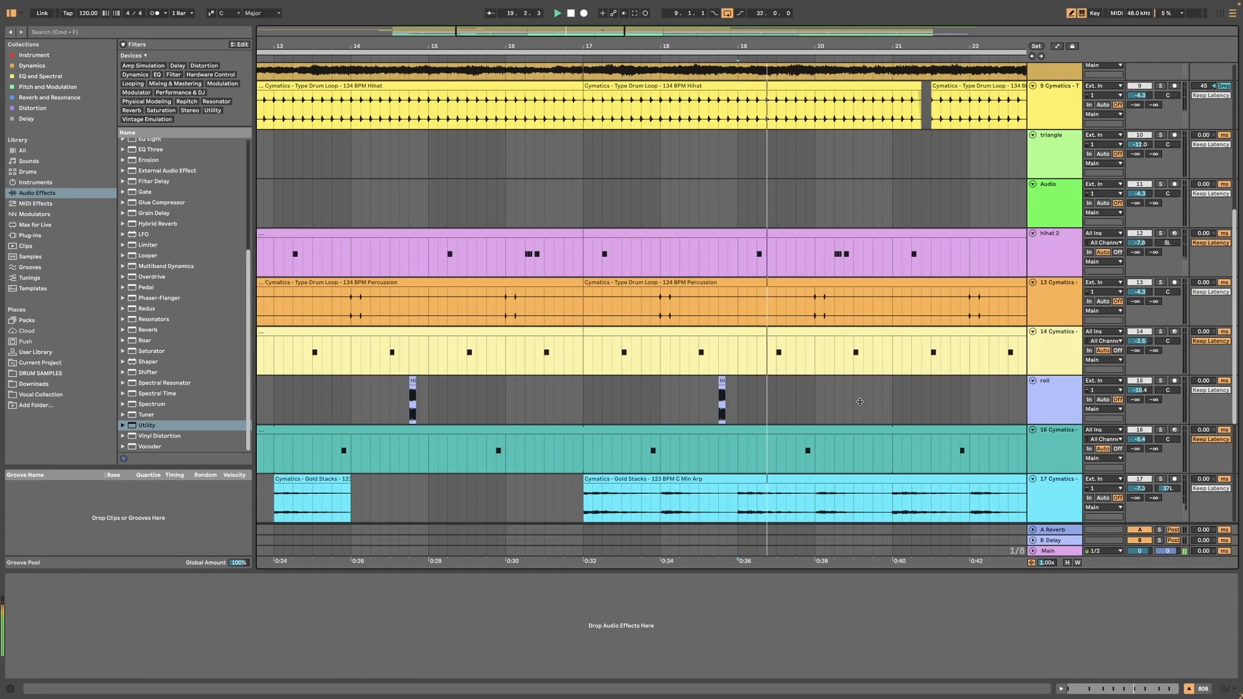
scroll(873, 420, down, 3)
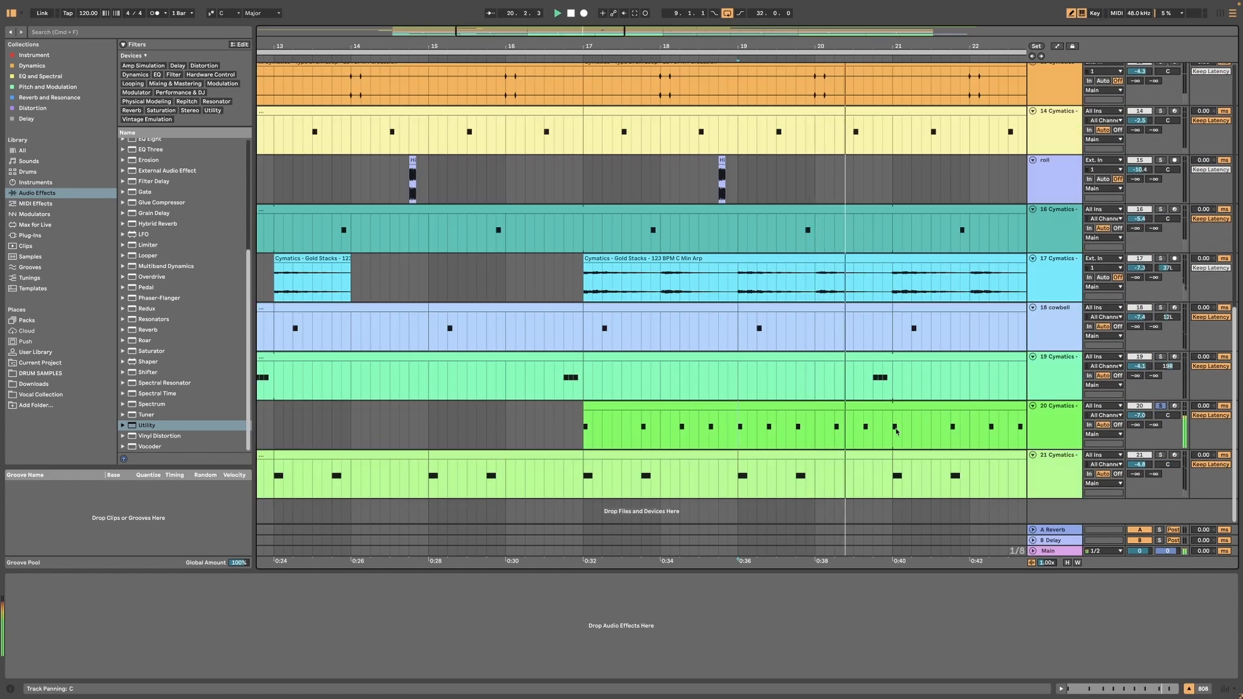
click(1049, 429)
Play the soloed kick and 808 from bar 19, and reset the kick's transposition to 0 st
click(741, 438)
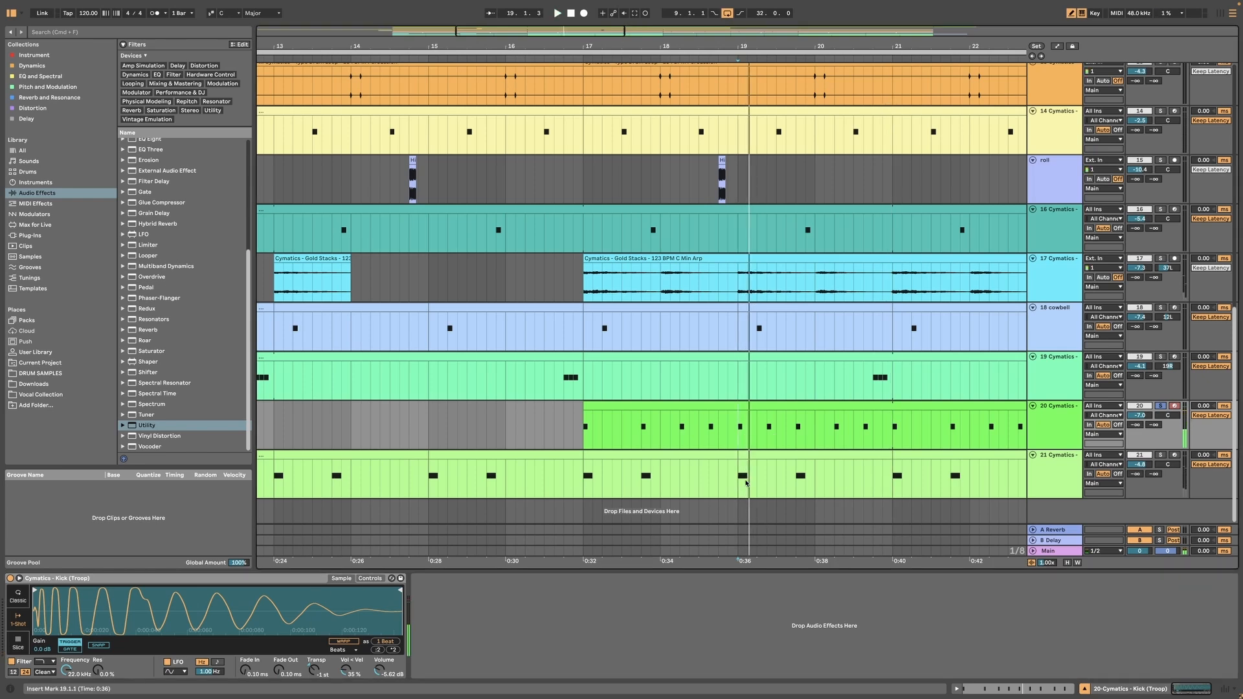
key(space)
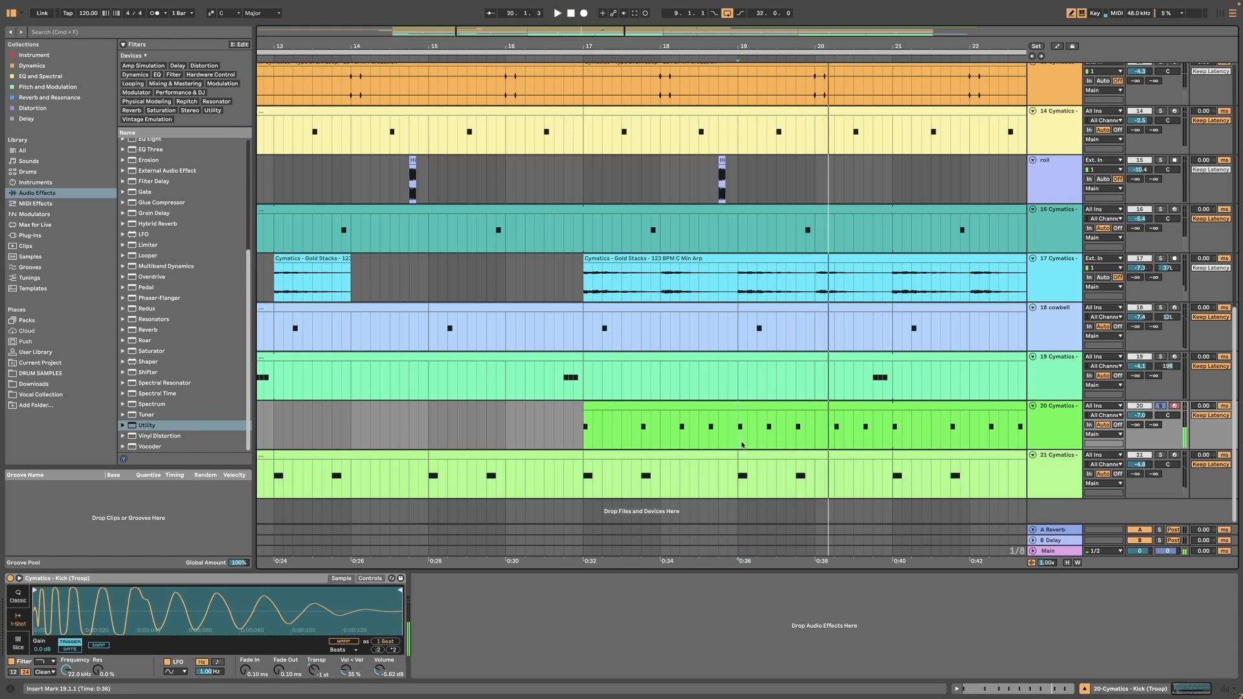
double_click(313, 672)
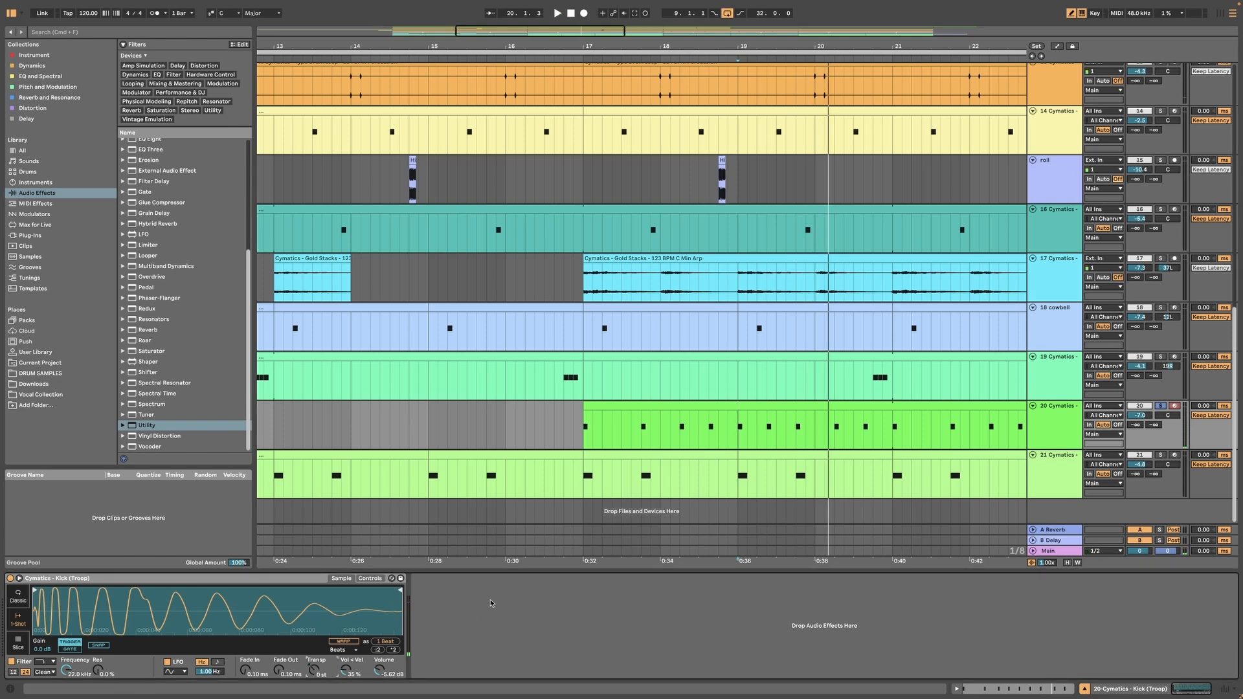
Play from bar 17 and set the kick's transposition to -2 st
click(584, 430)
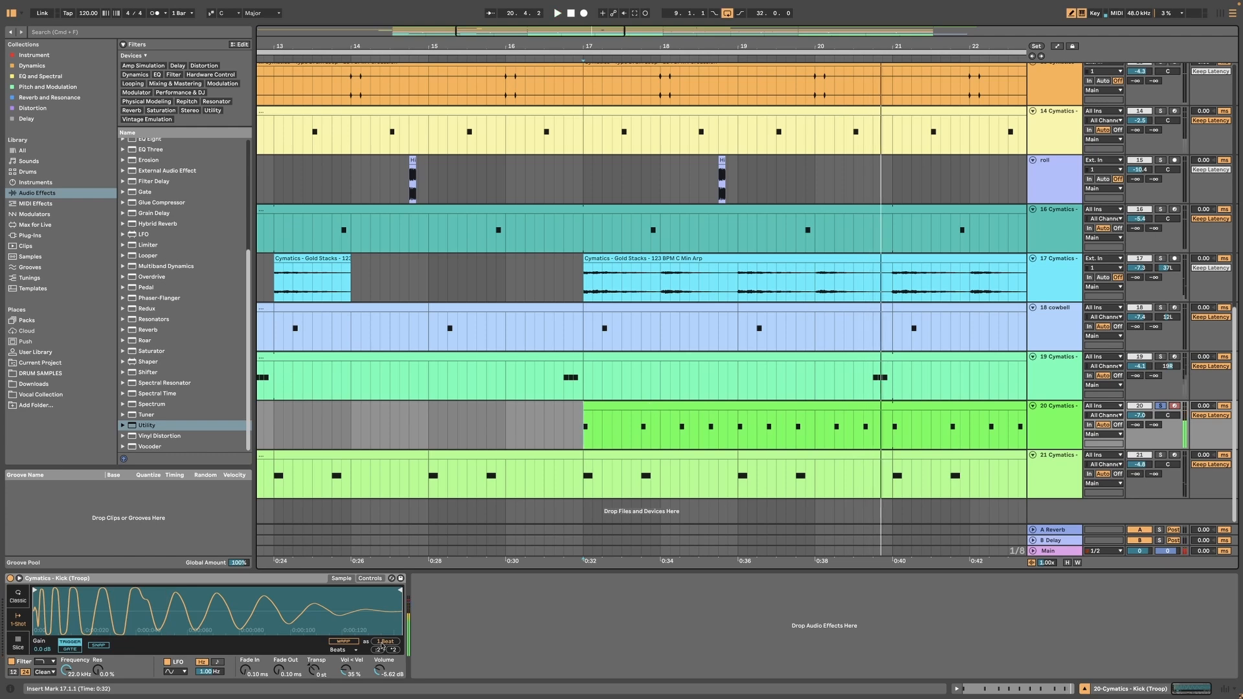
drag(316, 672, 316, 677)
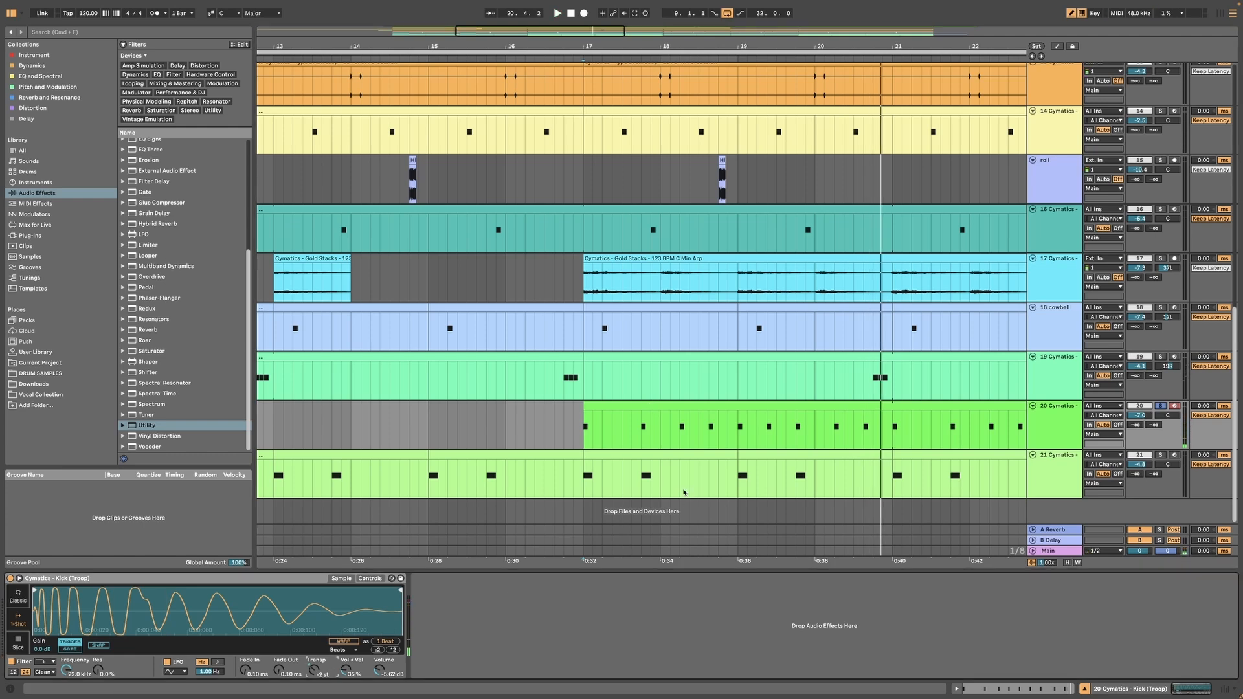
key(space)
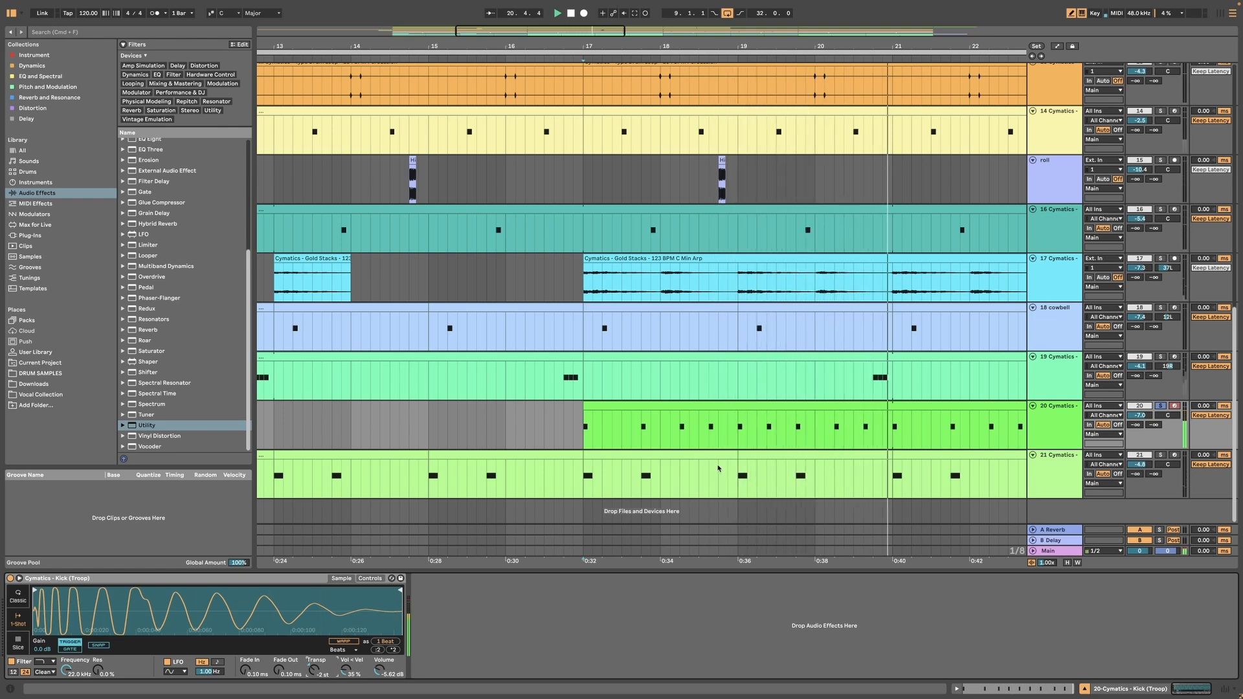
Replay the soloed kick and 808 from the kick's first hit at bar 17
key(space)
key(space)
click(585, 433)
key(space)
key(space)
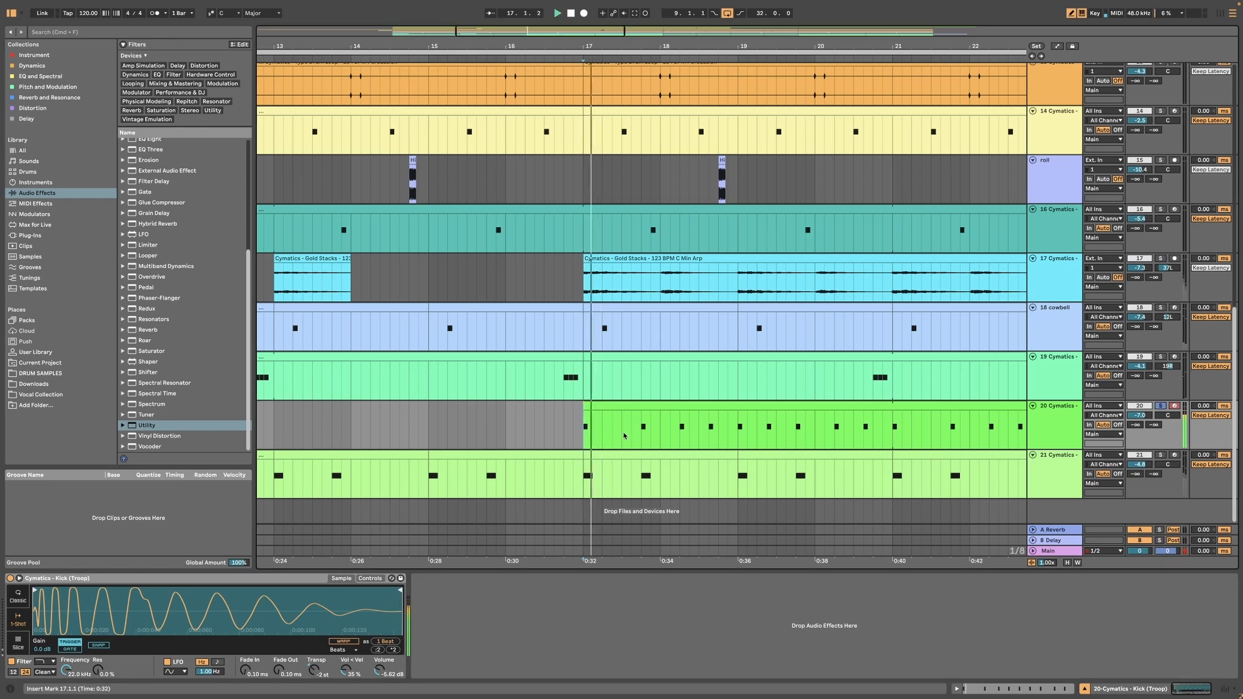
Audition the soloed kick and 808 repeatedly from bar 19 to compare the kick's tuning against the 808
click(736, 433)
key(space)
key(space)
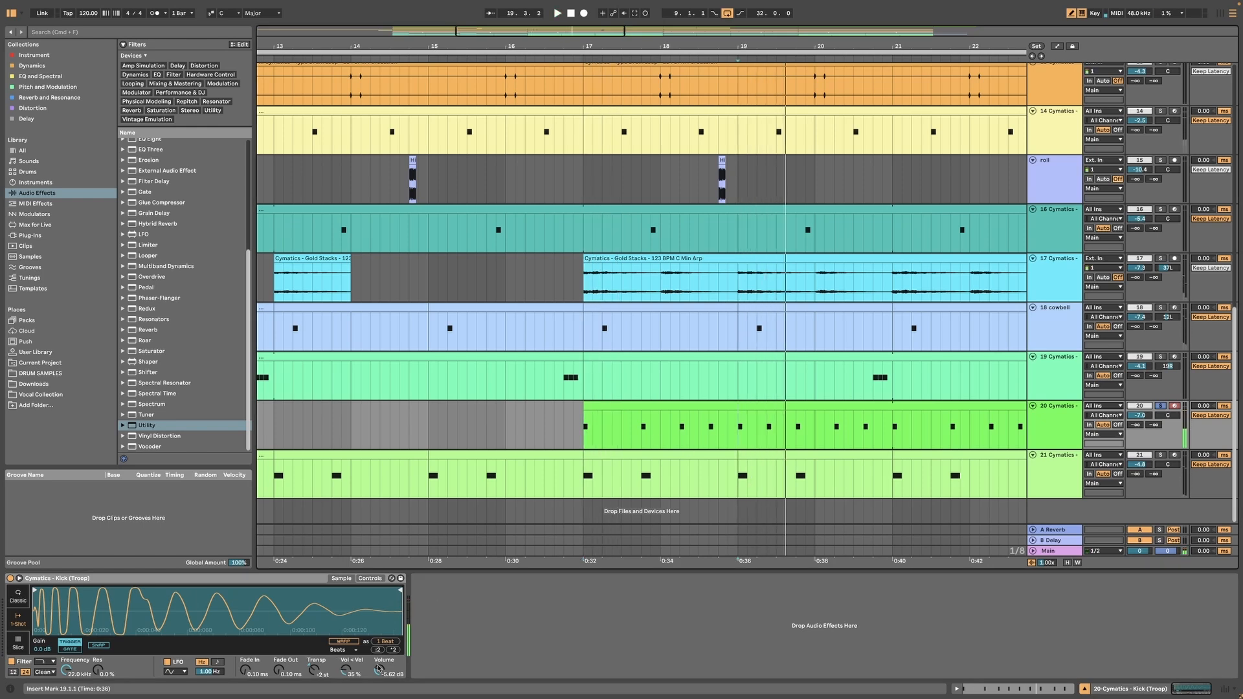
key(space)
key(space)
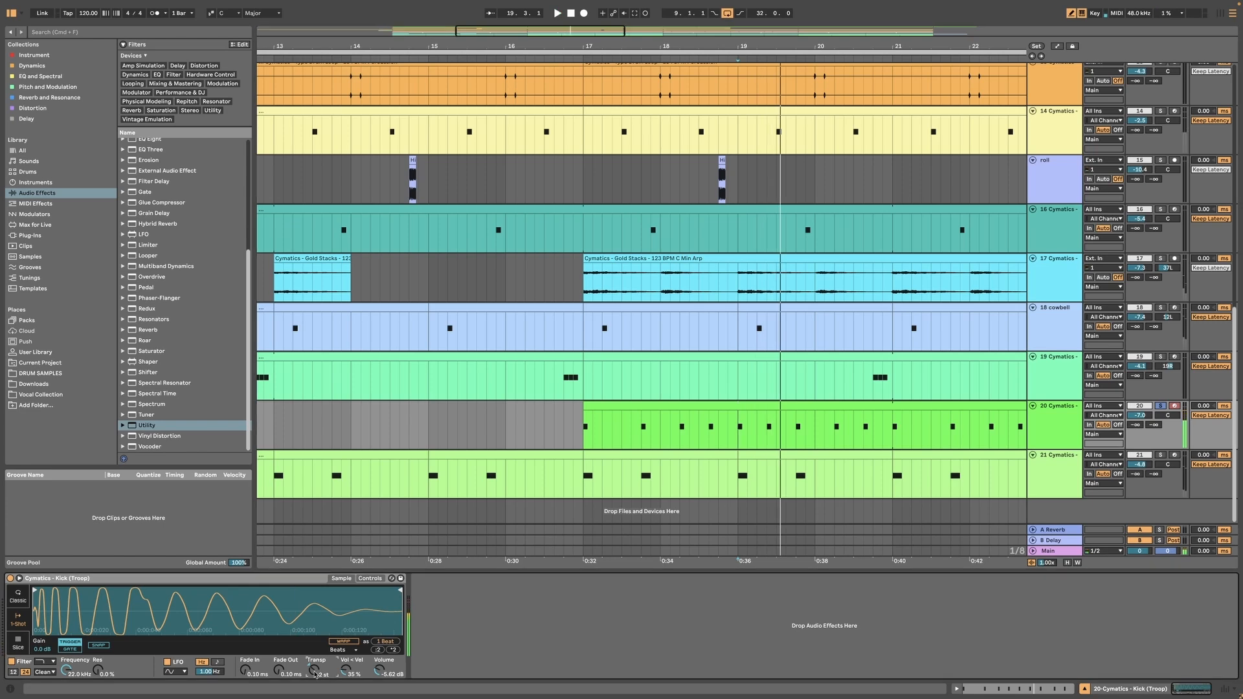
key(space)
key(space)
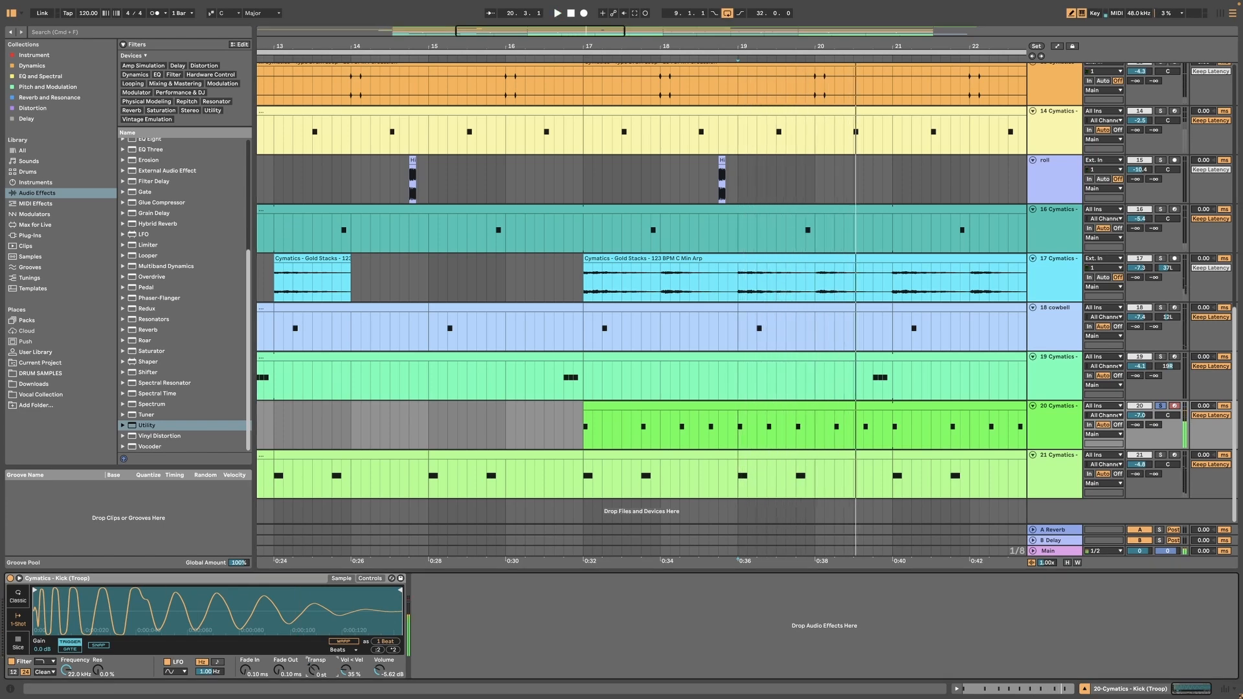
key(space)
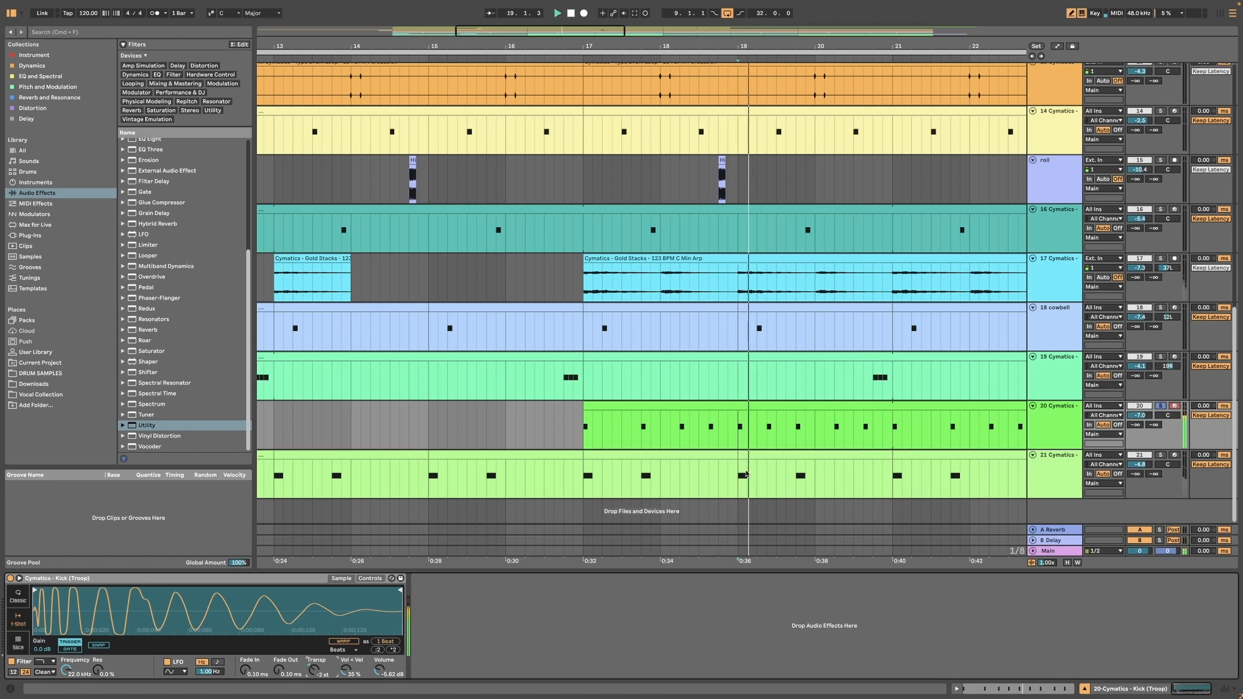
Replay the soloed kick and 808 from bar 19 and reset the kick's transposition to 0 st
key(space)
key(space)
key(space)
key(space)
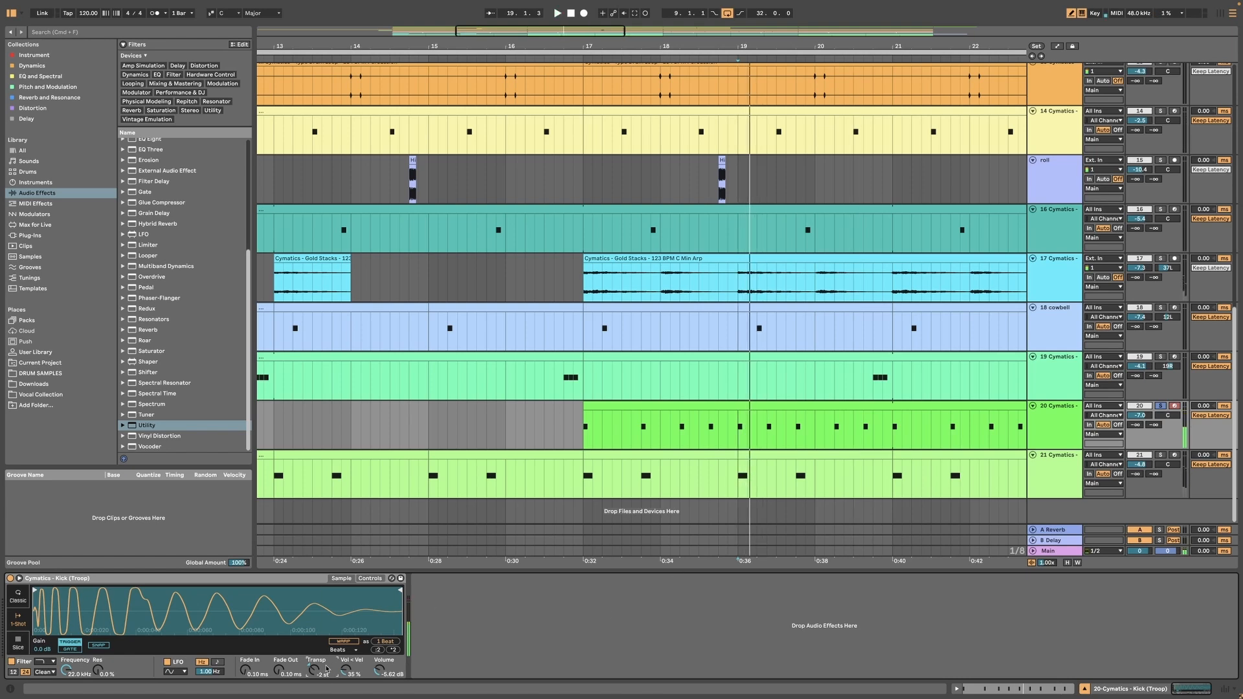
key(space)
key(space)
key(space)
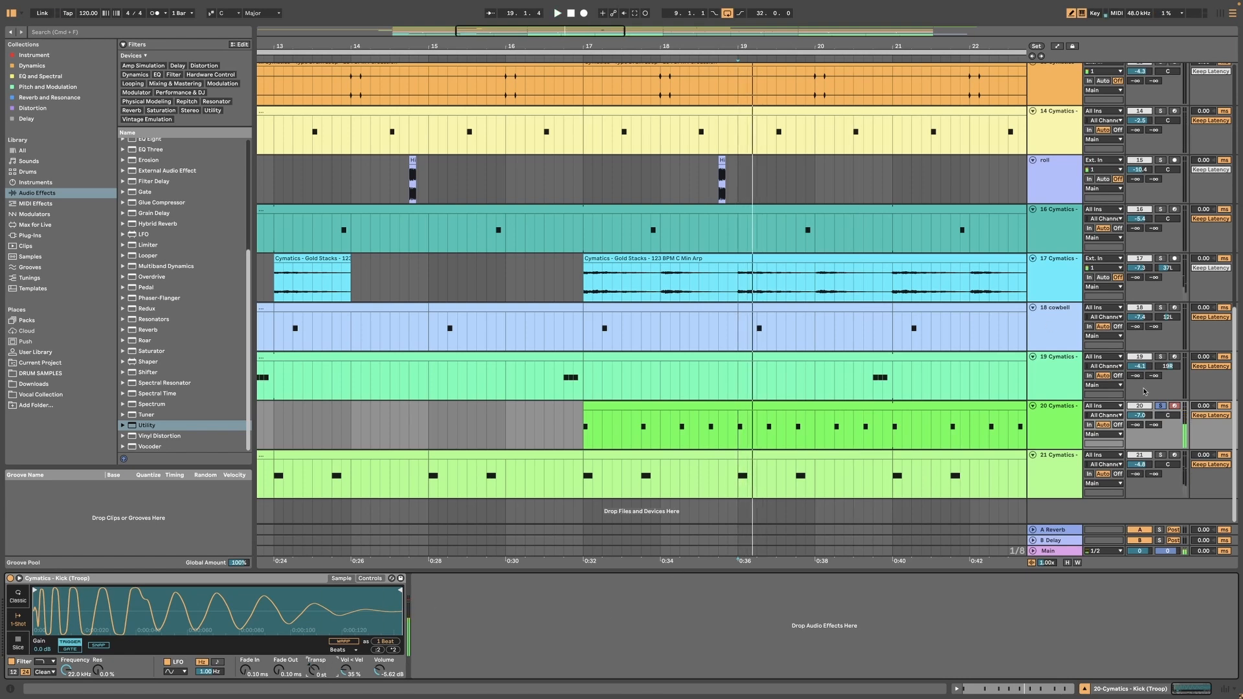
Unsolo the kick and 808, and play the full mix from bar 19 to judge the kick
key(space)
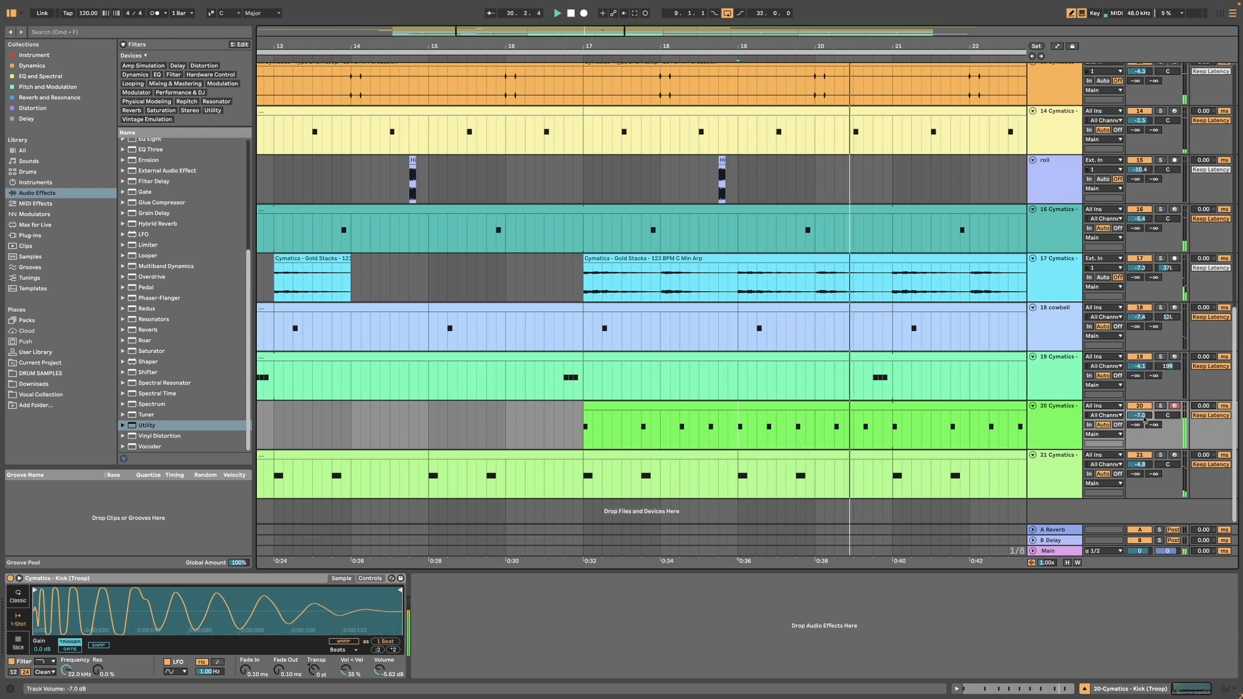
click(1049, 419)
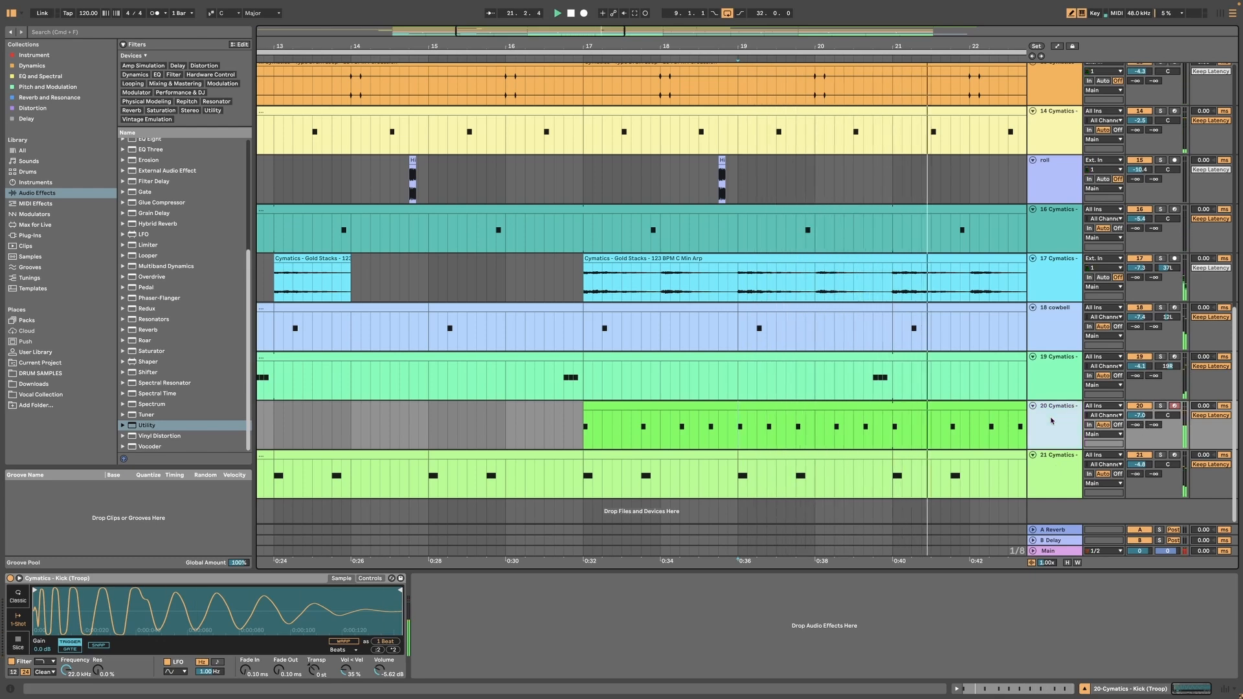
key(space)
Move the kick track up so that it sits directly above the 808 track
scroll(802, 451, up, 4)
scroll(813, 449, down, 4)
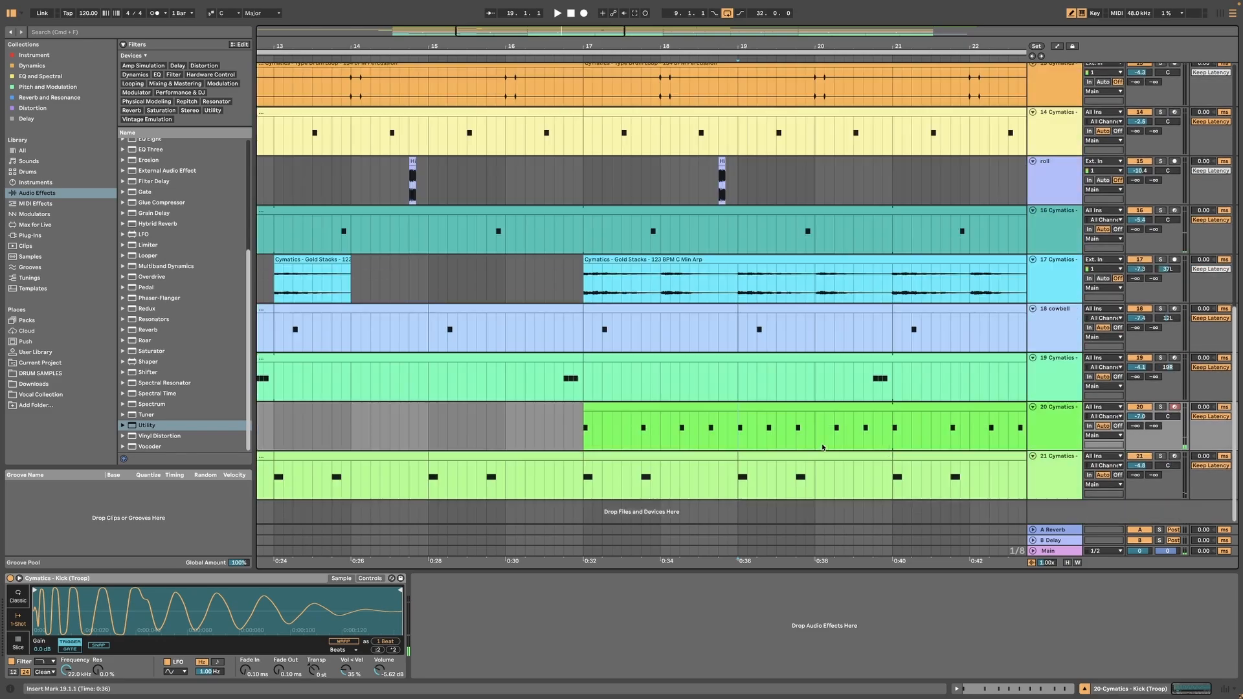
drag(1056, 430, 1052, 114)
Play the full mix from bar 17 and again from bar 19 to hear the kick against the 808
click(583, 142)
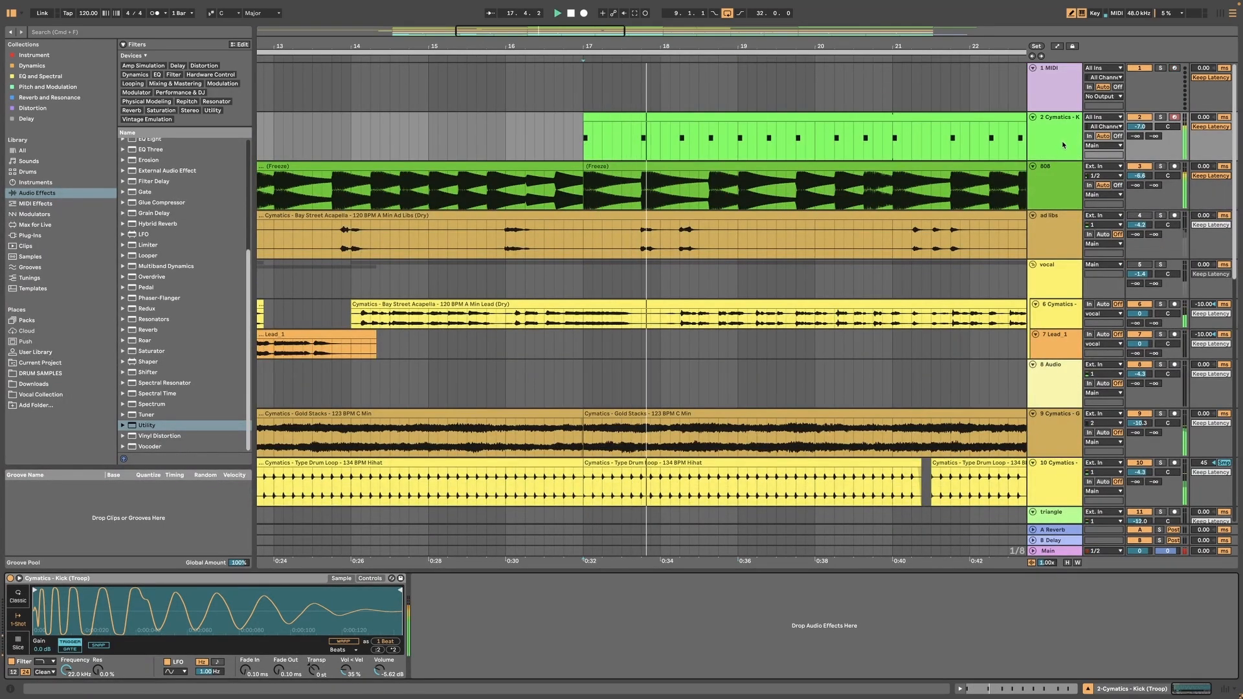
click(743, 148)
key(space)
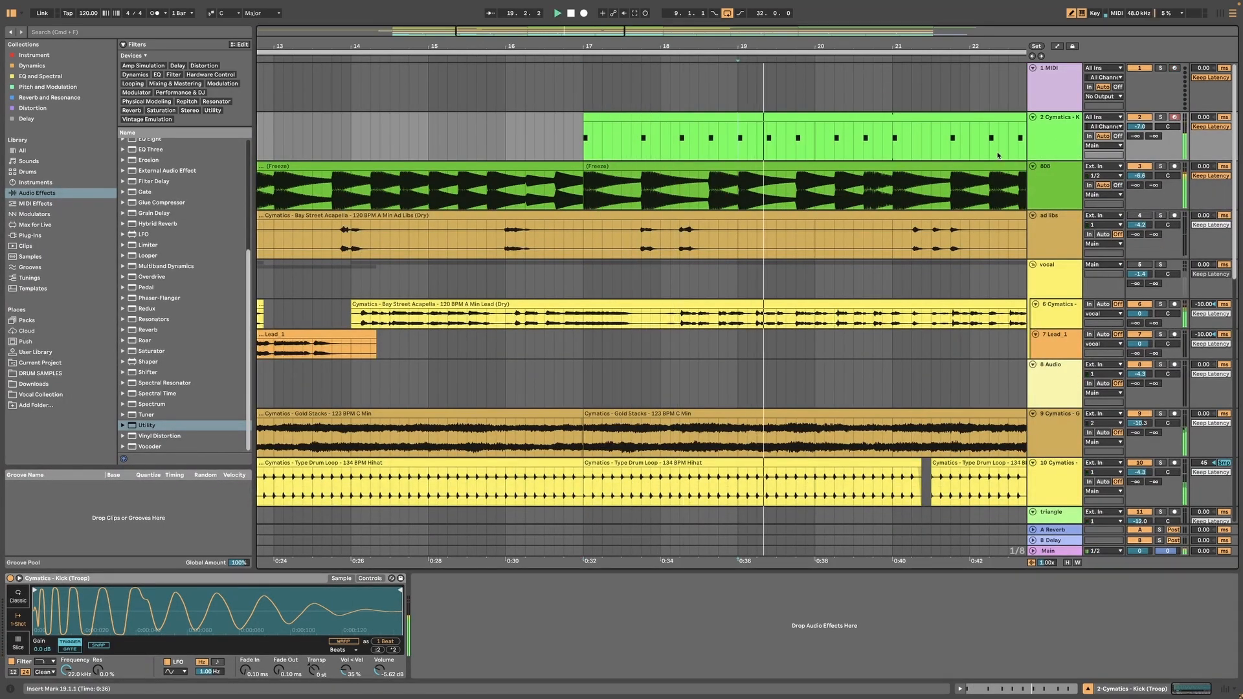
click(1052, 188)
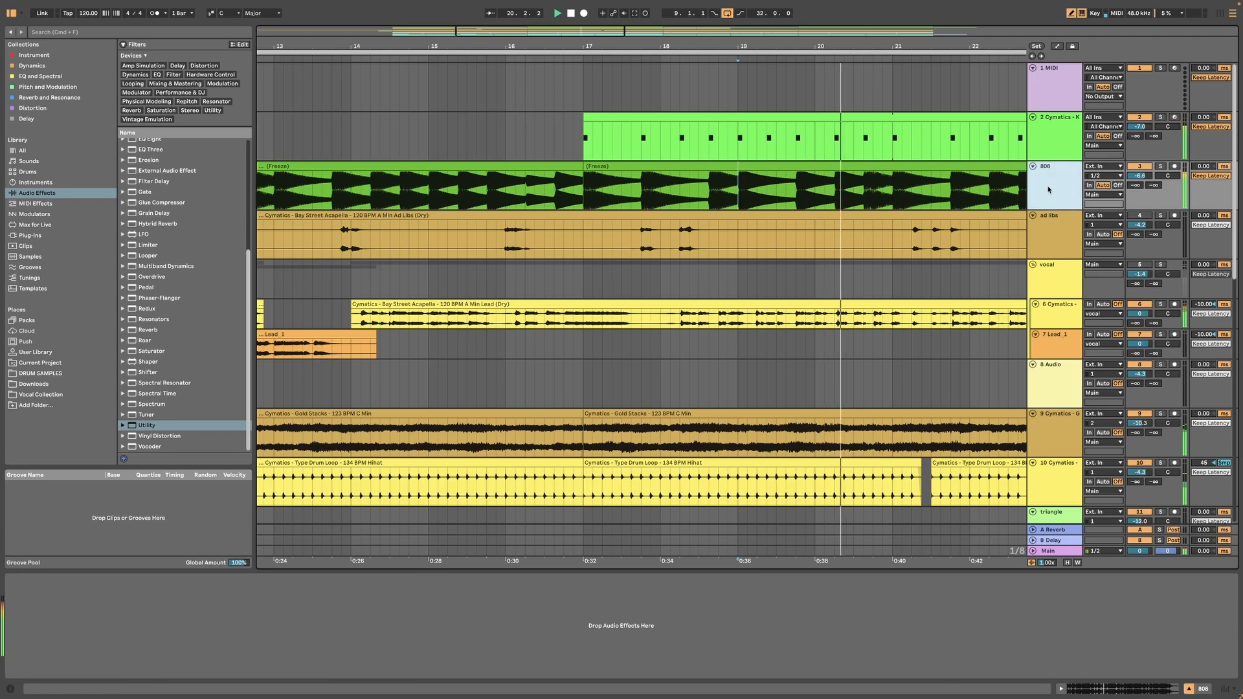
key(space)
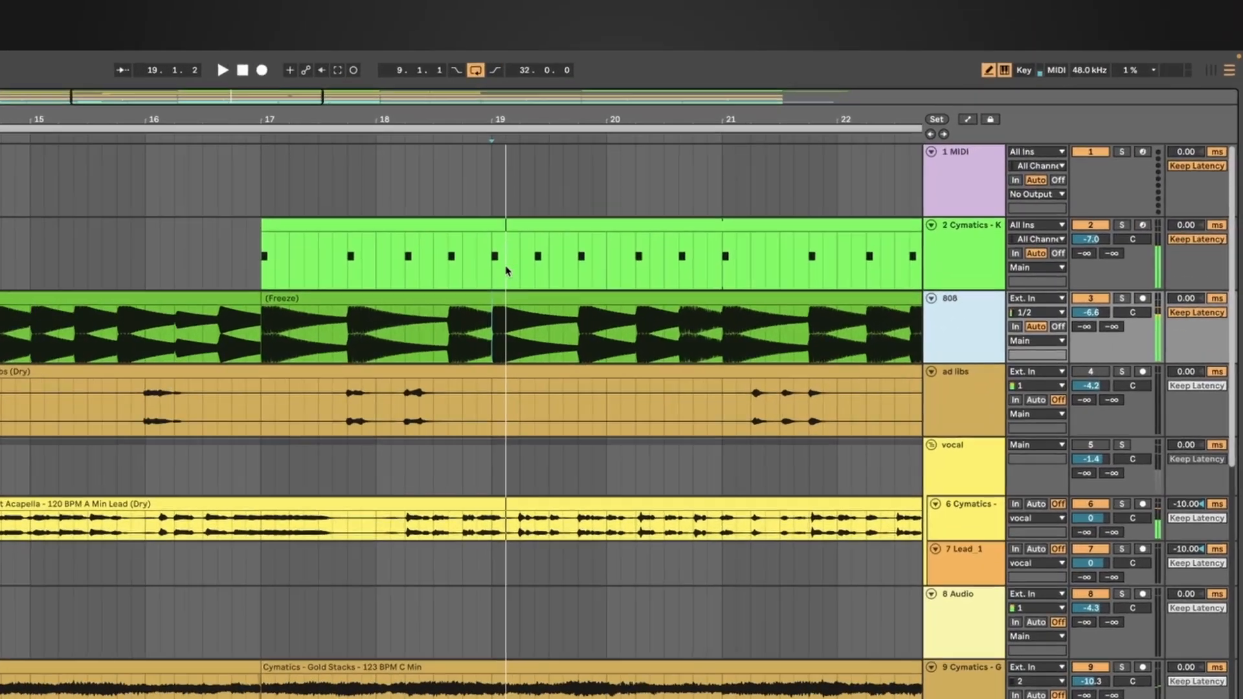
Solo the kick and 808 together and play them from bar 19
click(746, 147)
click(1097, 294)
key(space)
super+click(1097, 382)
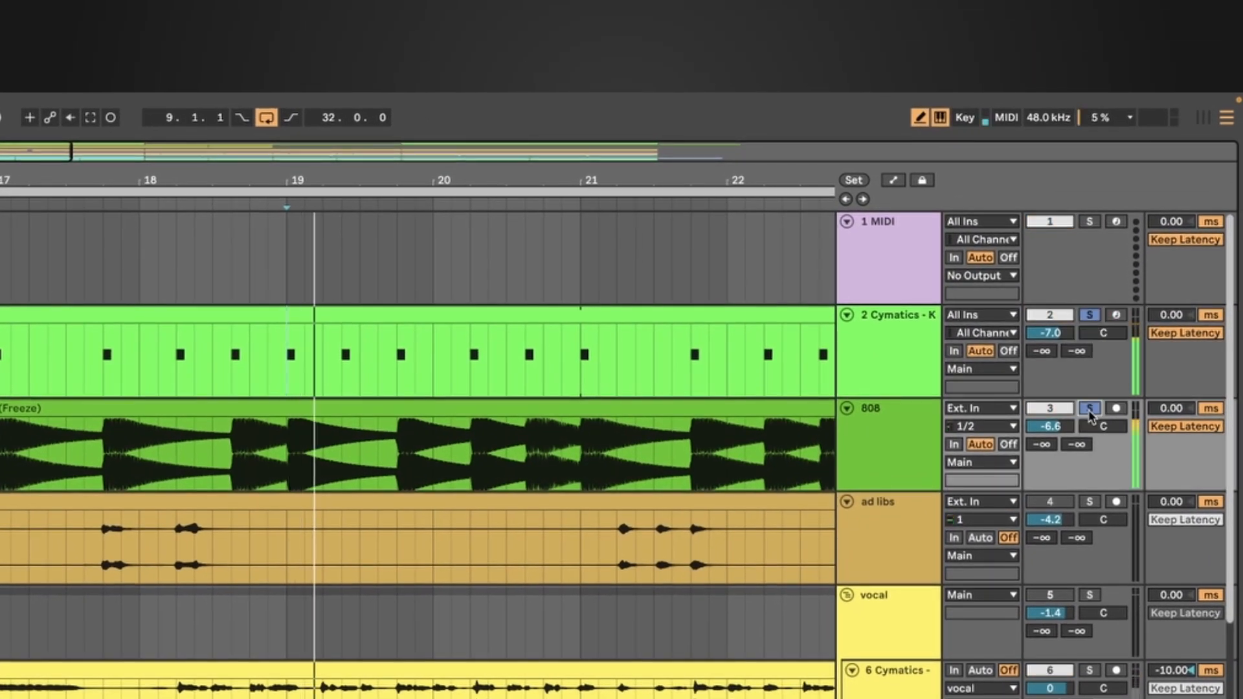
Listen to the kick alone and the 808 alone during playback, and clear the solo
click(1090, 315)
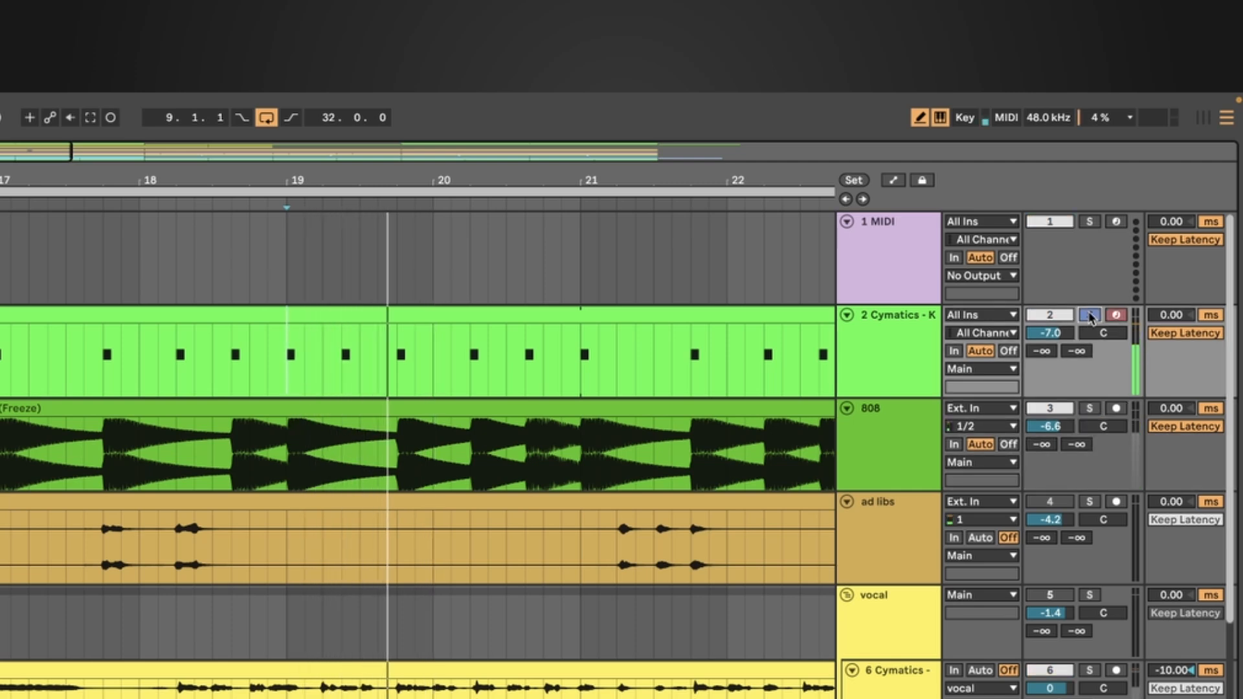
click(1091, 315)
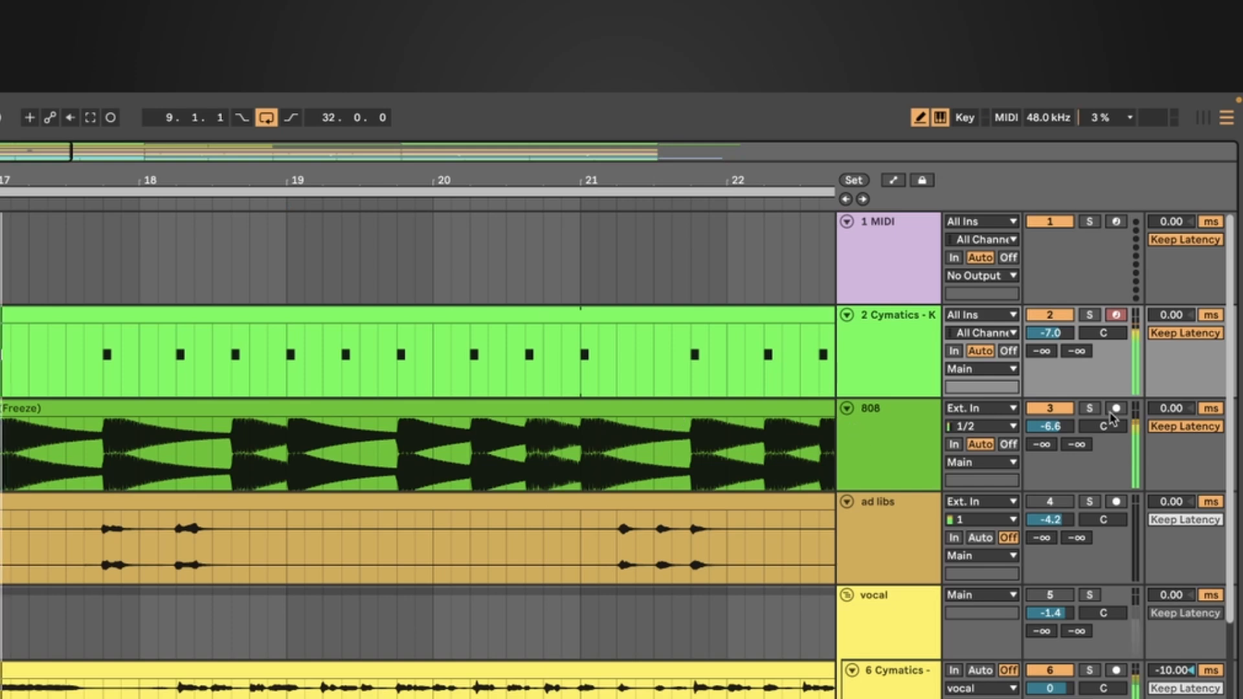
click(1090, 409)
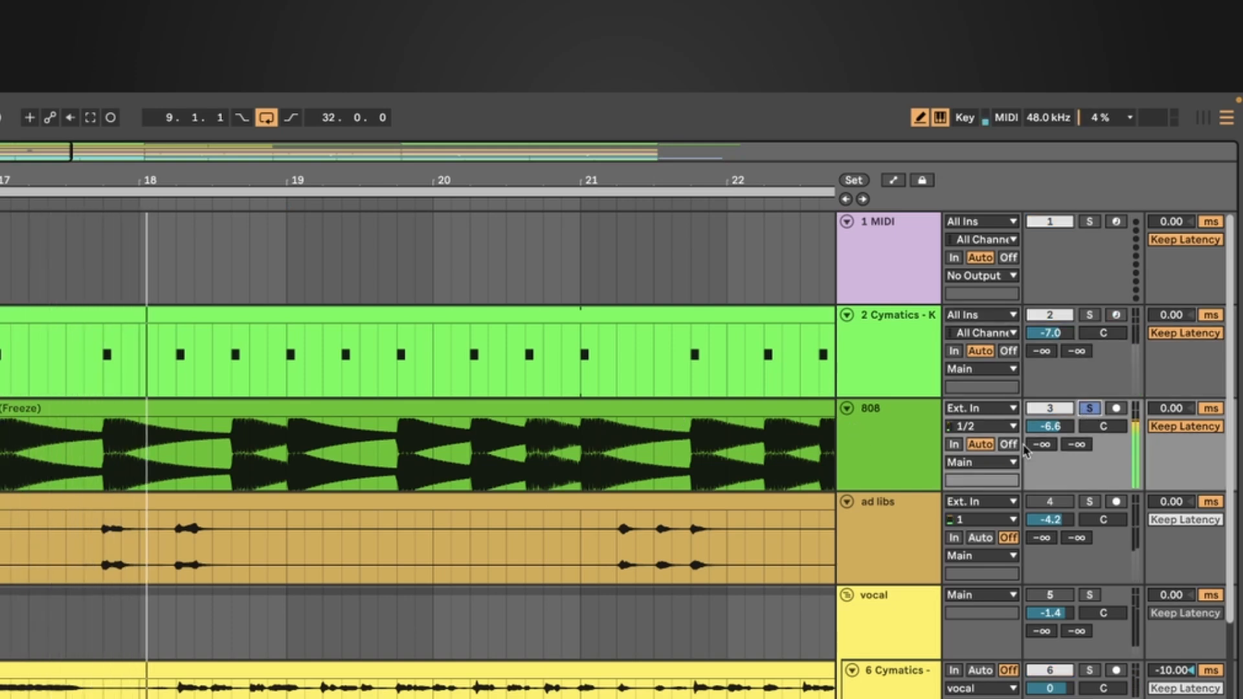
double_click(909, 457)
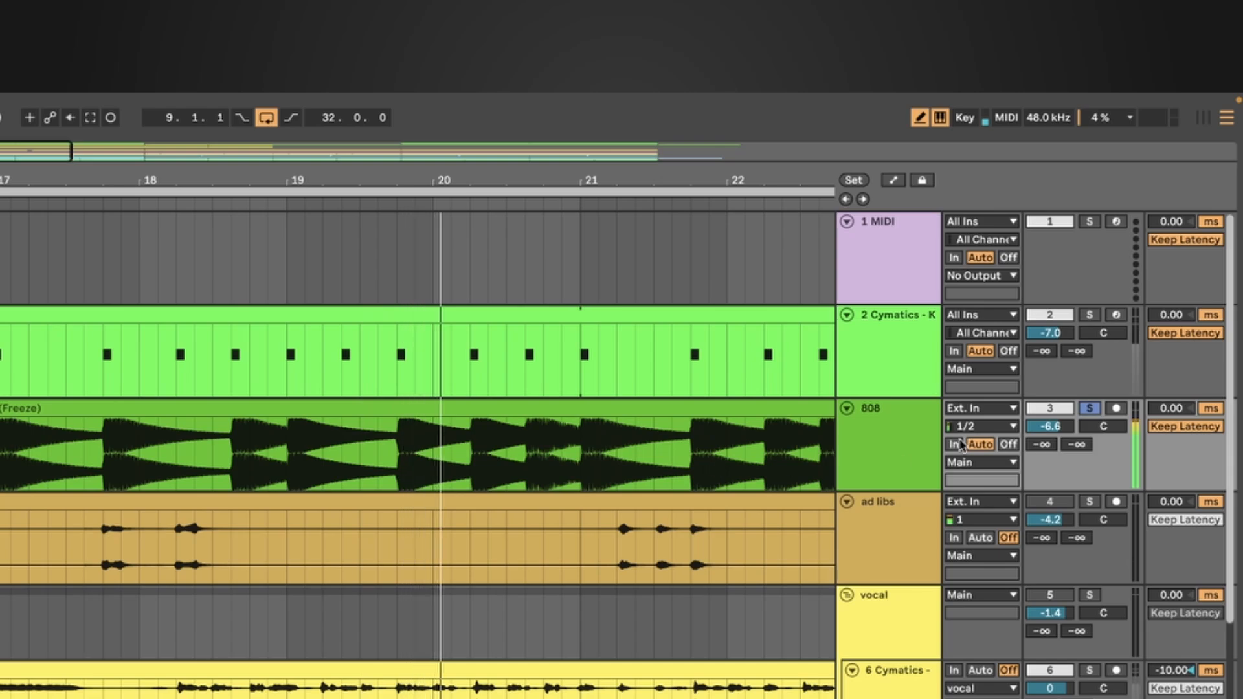
key(space)
click(1090, 408)
Add the Pro-Q 3 equalizer to the kick track
key(space)
click(900, 341)
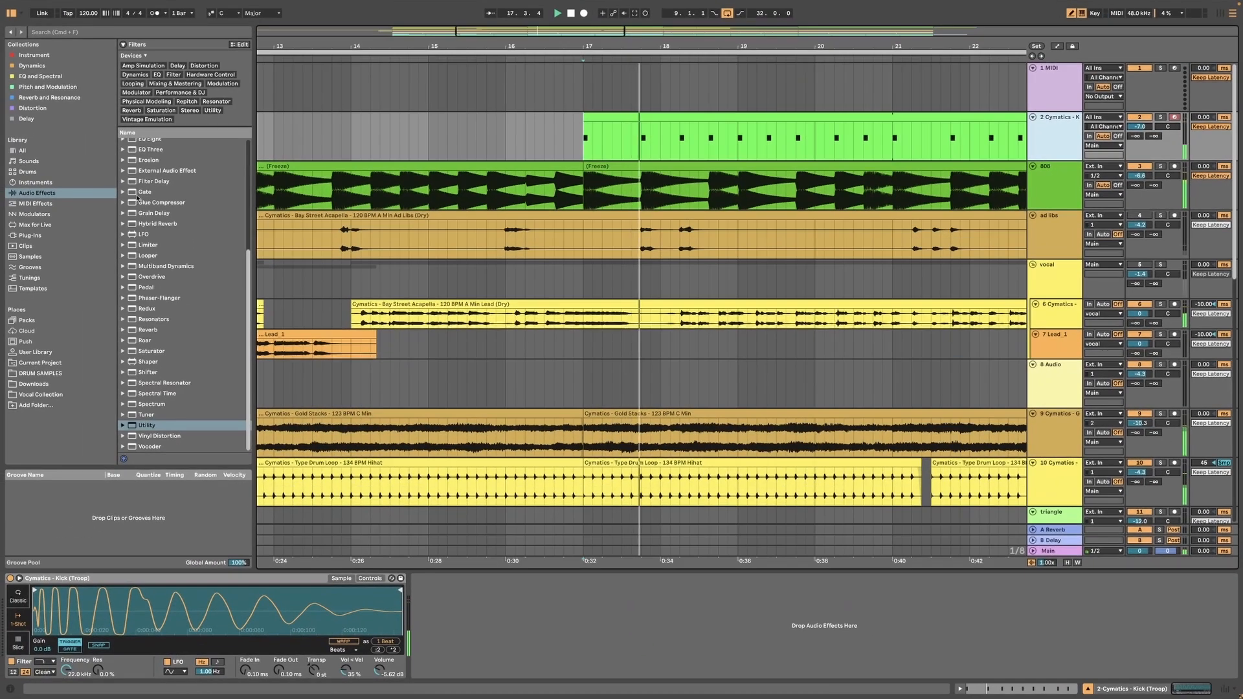
scroll(200, 297, up, 5)
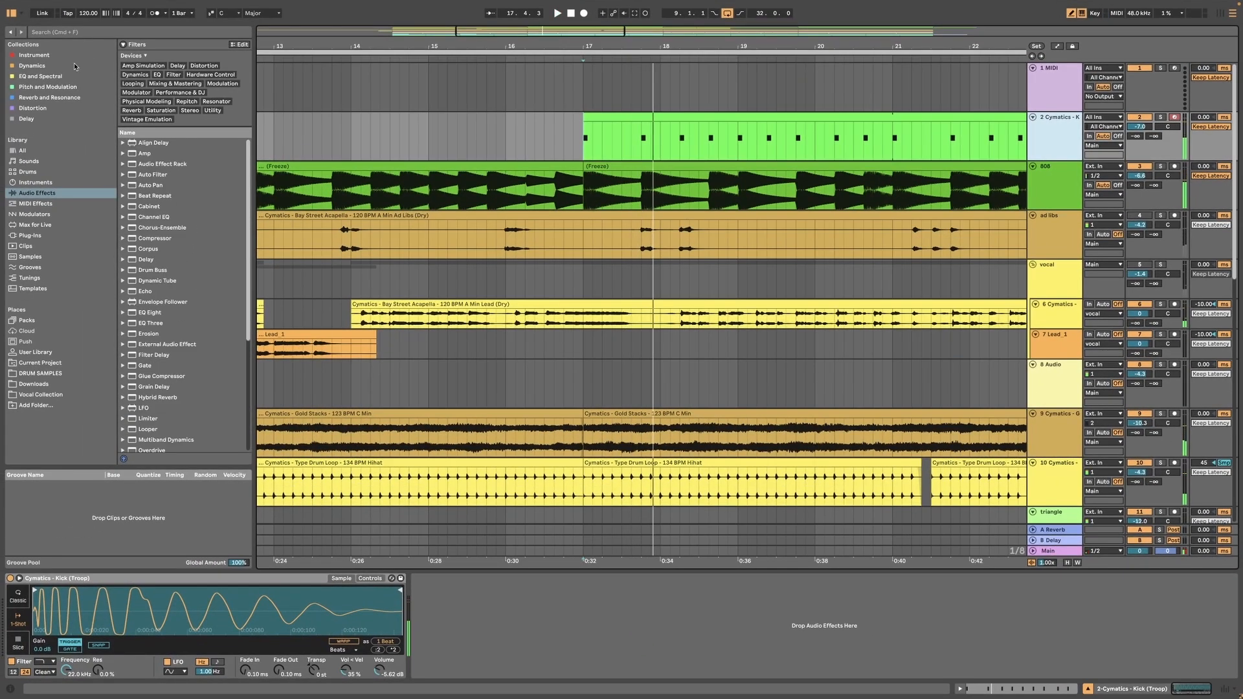
click(54, 76)
double_click(152, 66)
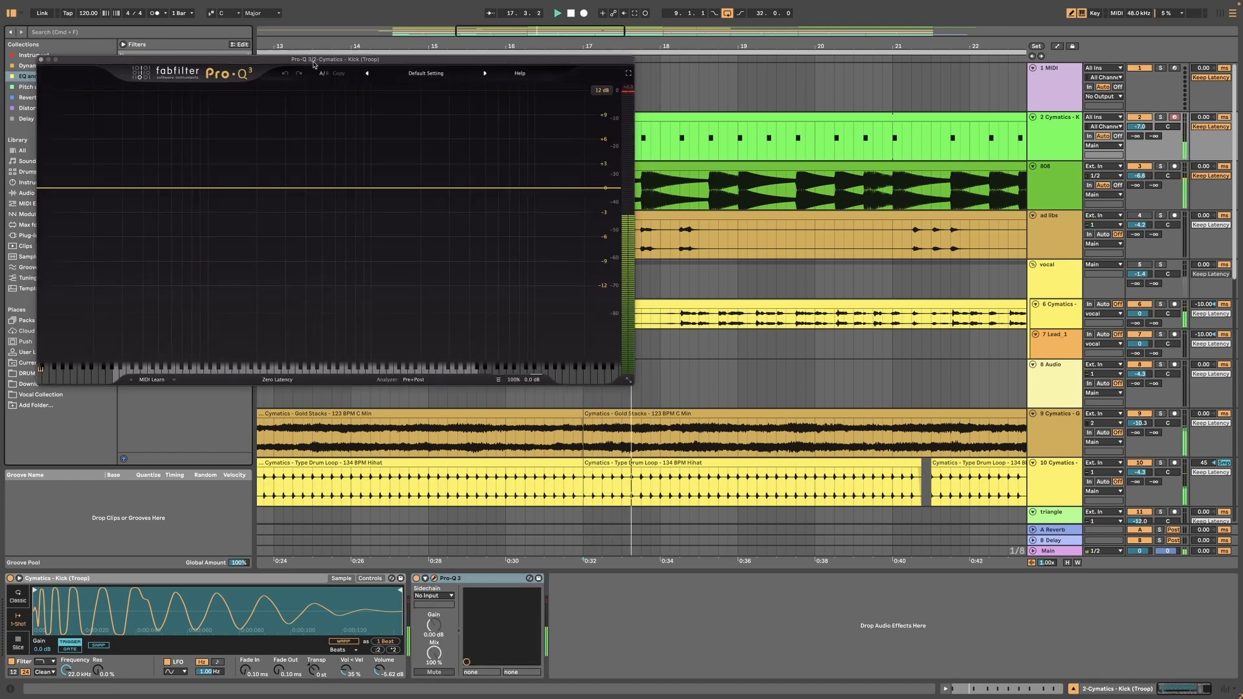
Solo the kick and add a narrow bell boost of about 2 dB at about 413 Hz in Pro-Q 3
click(1160, 117)
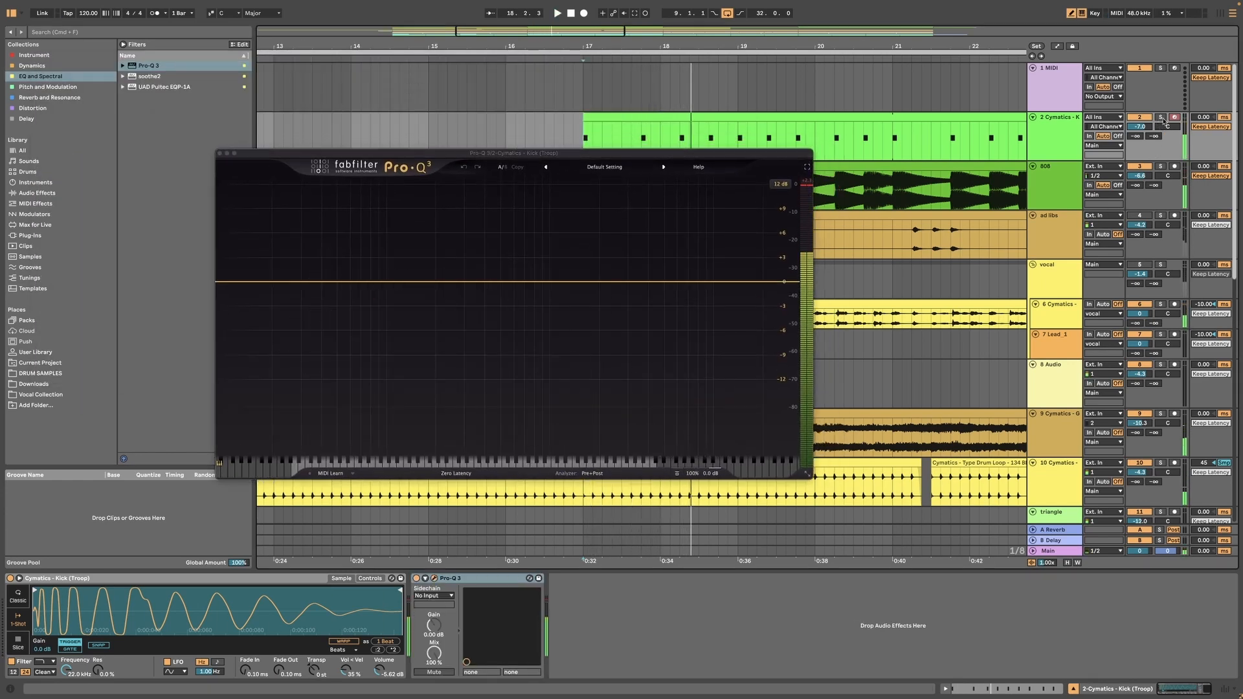
drag(503, 283, 498, 240)
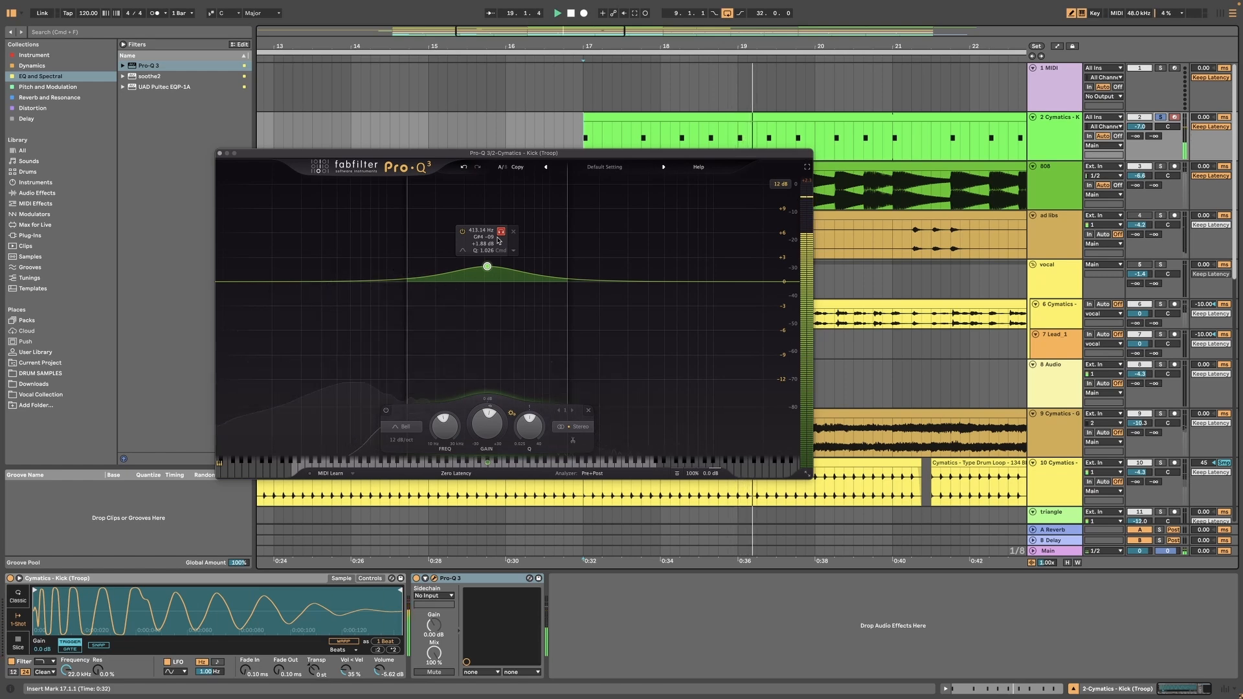
drag(529, 426, 533, 378)
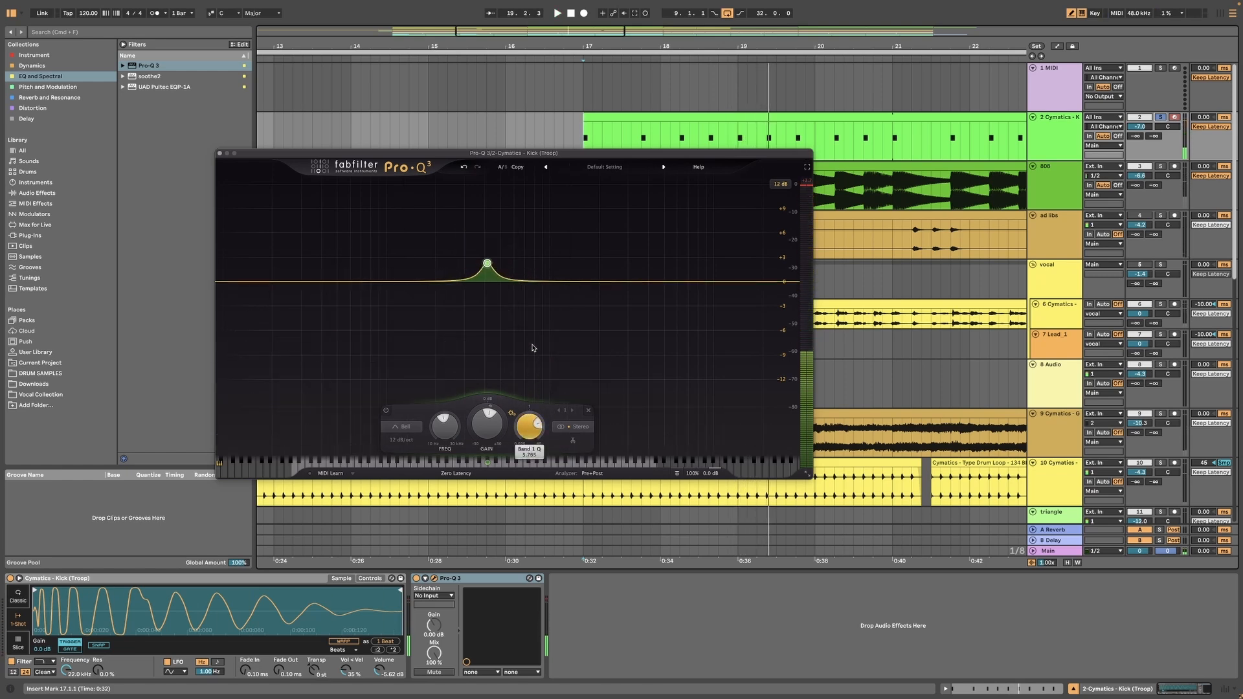
key(space)
key(space)
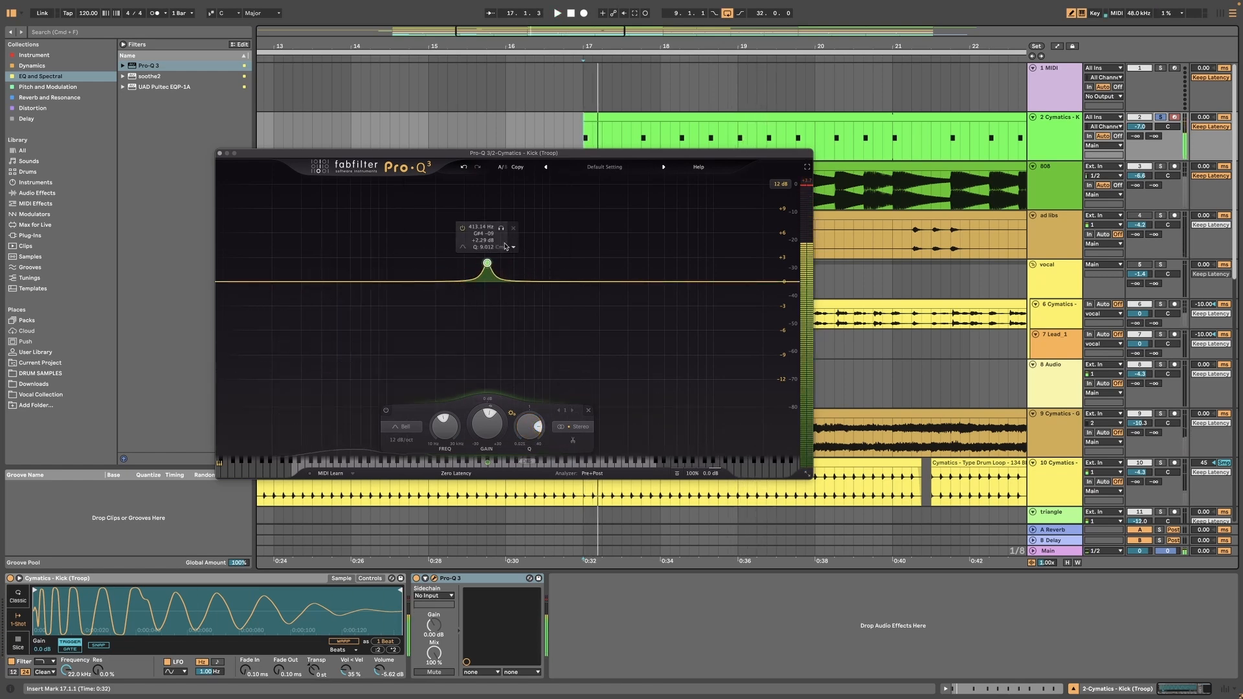
key(space)
Try a narrow cut of about 6 dB at about 433 Hz on the kick, and bring the band back to nearly 0 dB
drag(502, 229, 489, 282)
key(space)
key(space)
key(space)
key(space)
drag(531, 427, 537, 459)
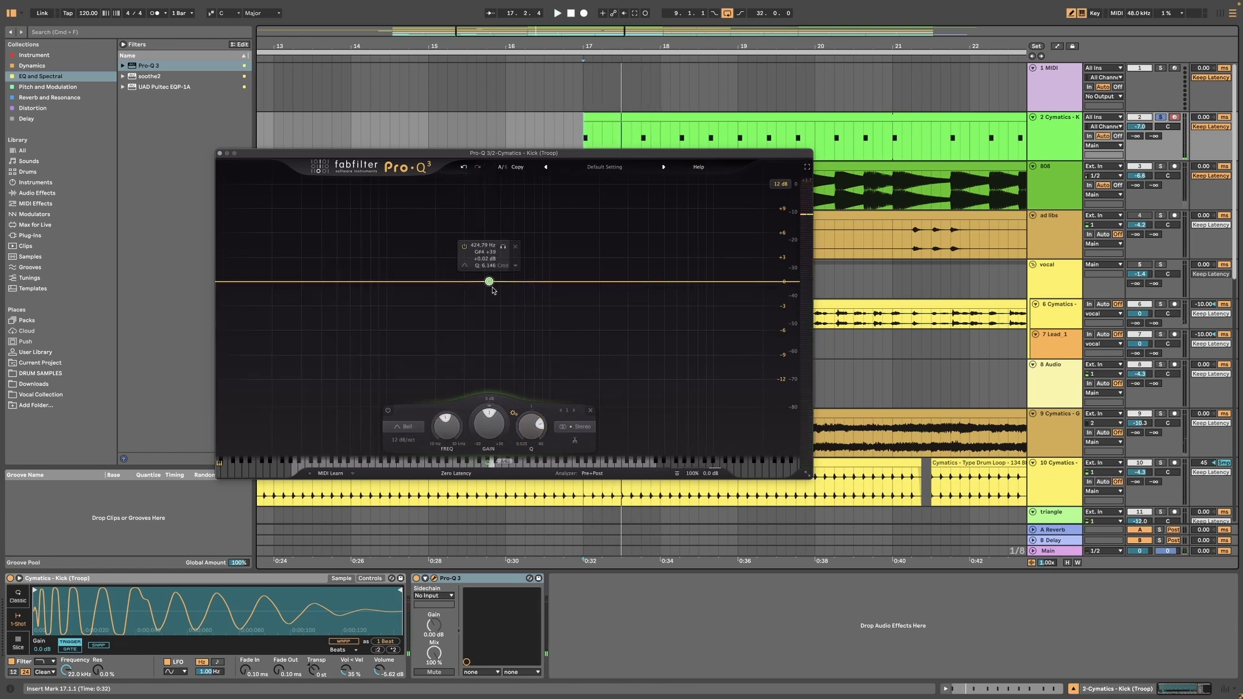
drag(488, 282, 488, 288)
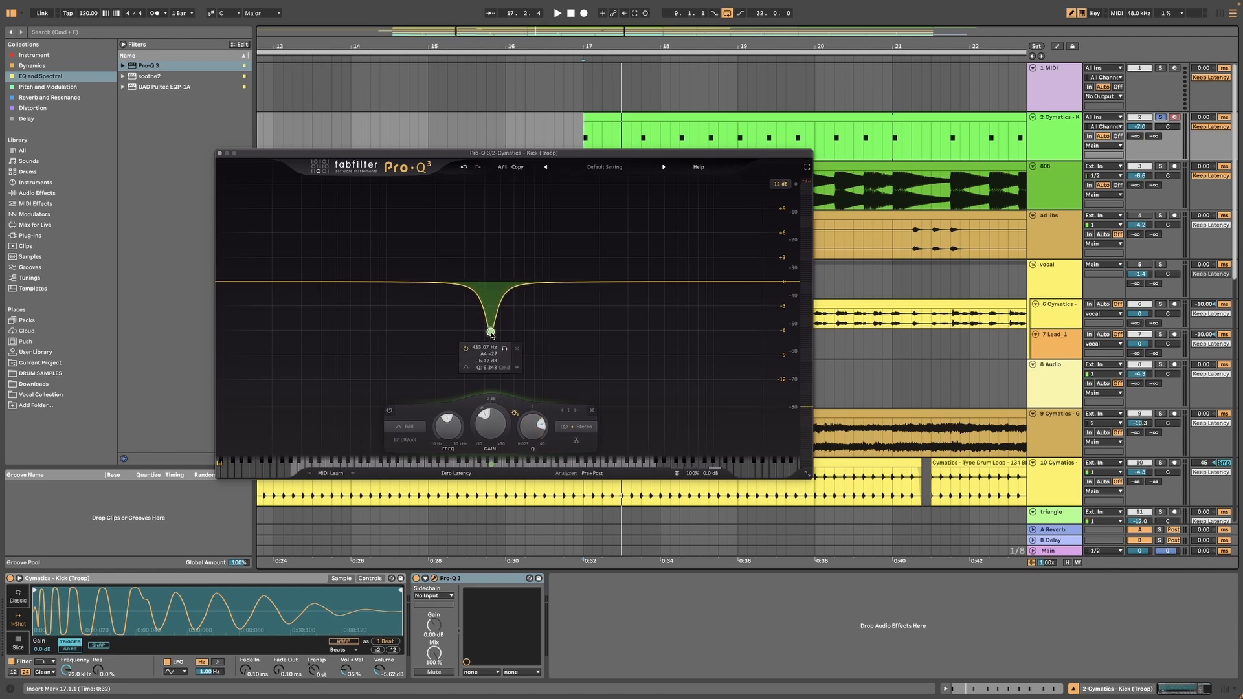
drag(491, 335, 491, 290)
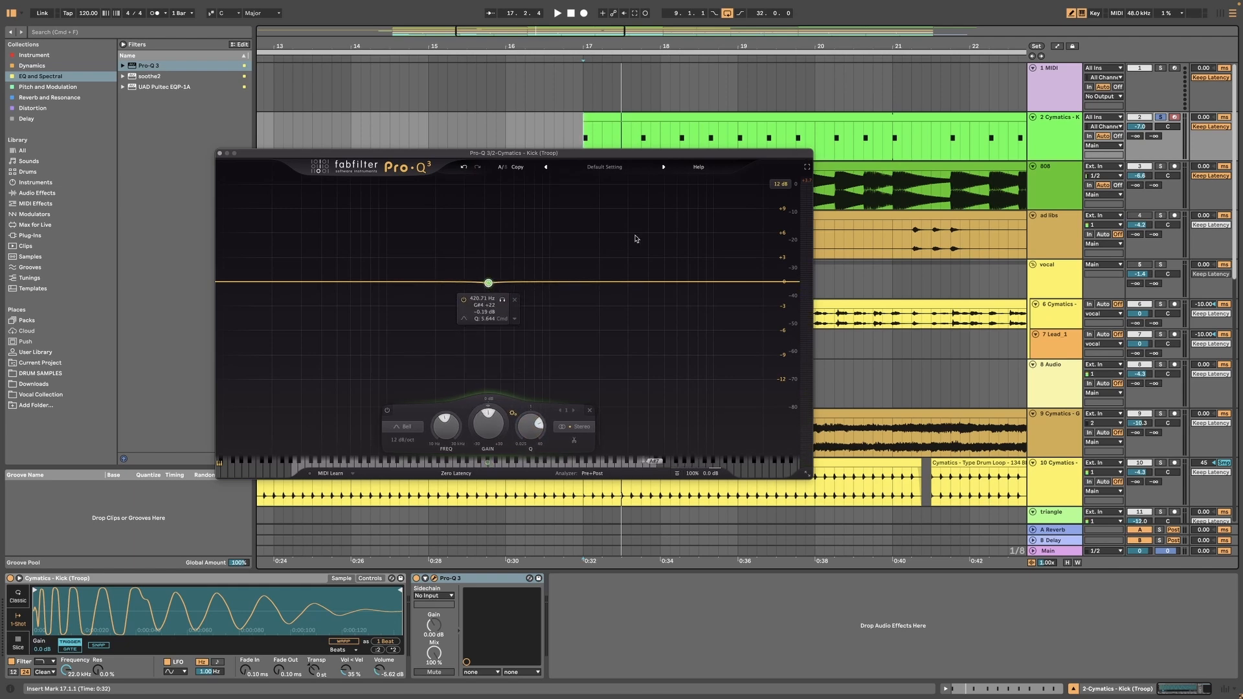
Shift the kick's EQ band to about 320 Hz, widen its Q to about 1.36 and cut about 3 dB
mouse_move(489, 288)
mouse_down()
mouse_move(484, 330)
mouse_move(466, 286)
mouse_up()
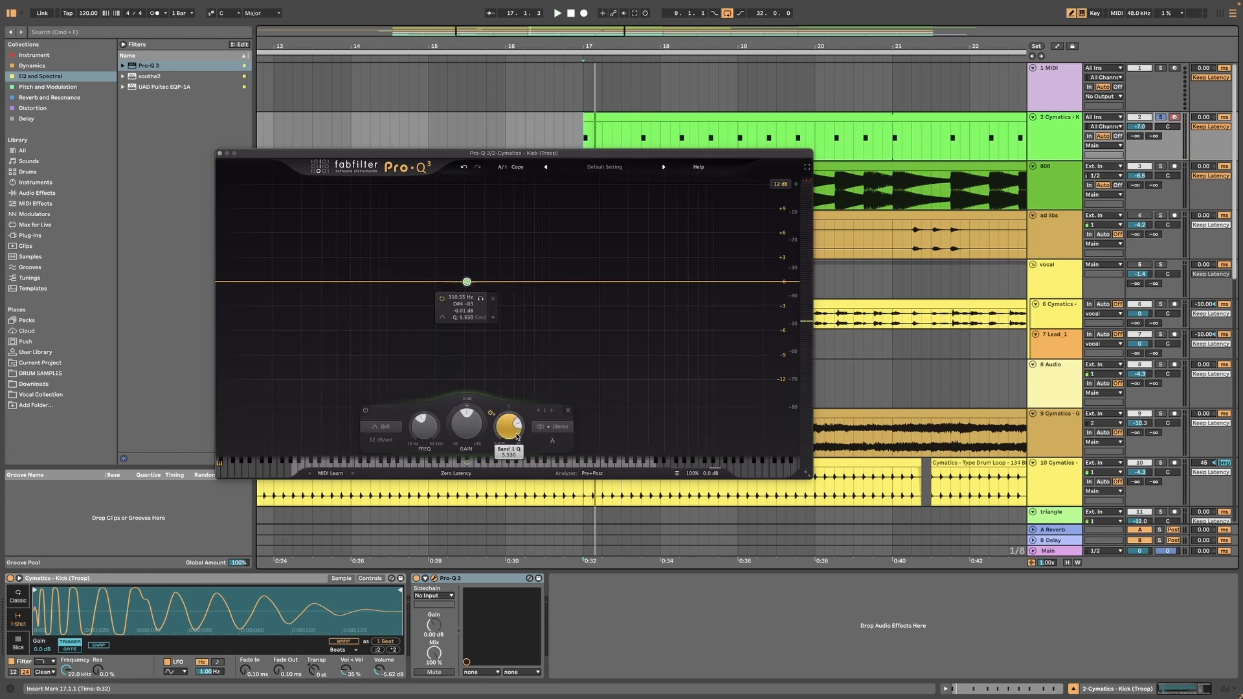
mouse_move(469, 301)
mouse_down()
mouse_move(467, 338)
mouse_move(478, 338)
mouse_move(486, 288)
mouse_move(473, 294)
mouse_up()
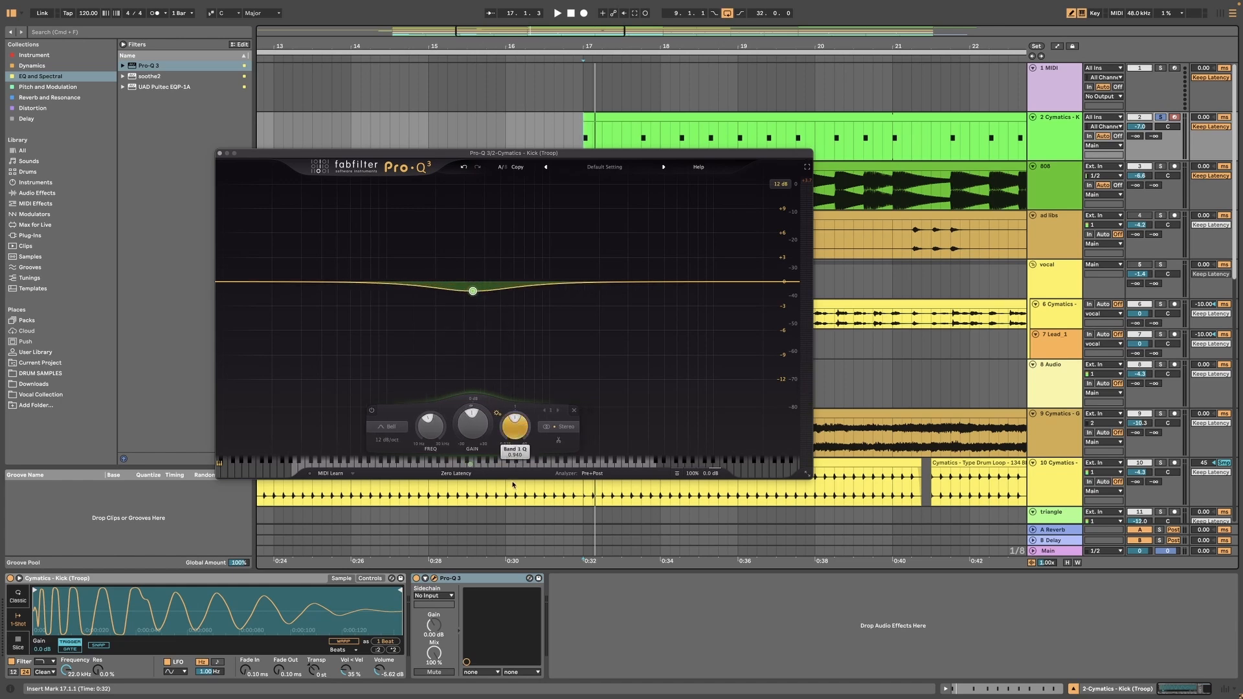
mouse_move(472, 292)
mouse_down()
mouse_move(480, 302)
mouse_move(472, 291)
mouse_up()
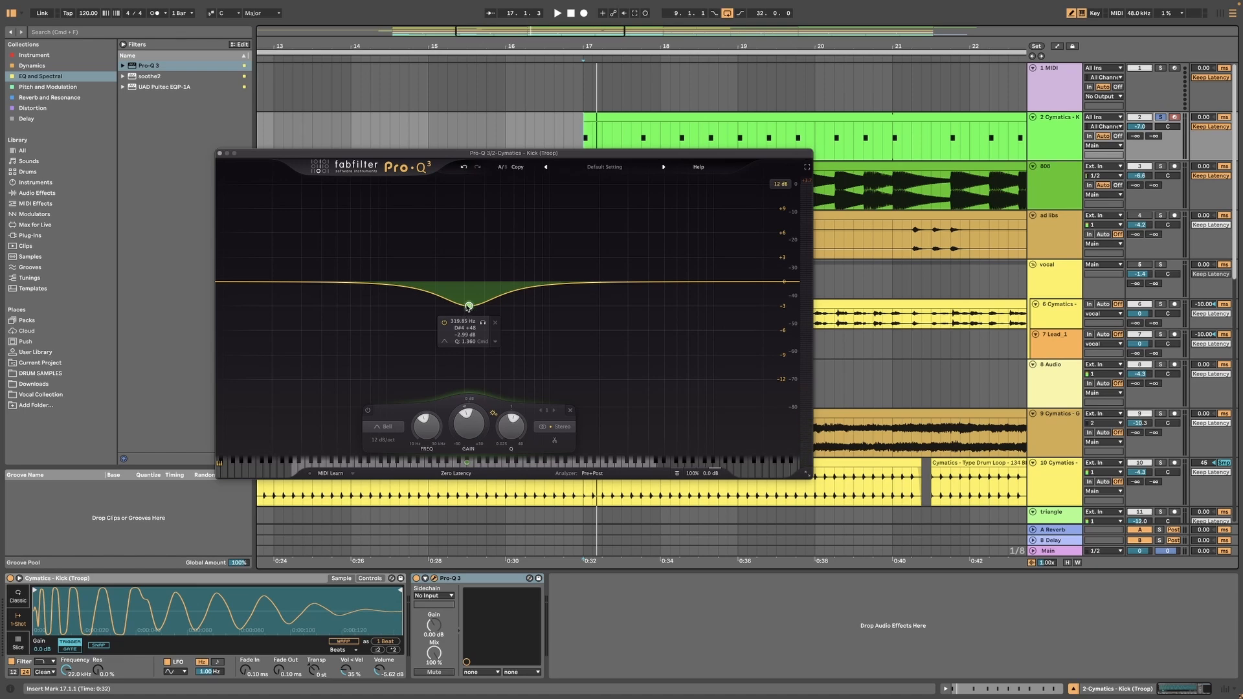
Solo the 808 alongside the kick and set the kick's EQ band to a 2.5 dB cut at about 424 Hz
key(space)
drag(469, 307, 484, 283)
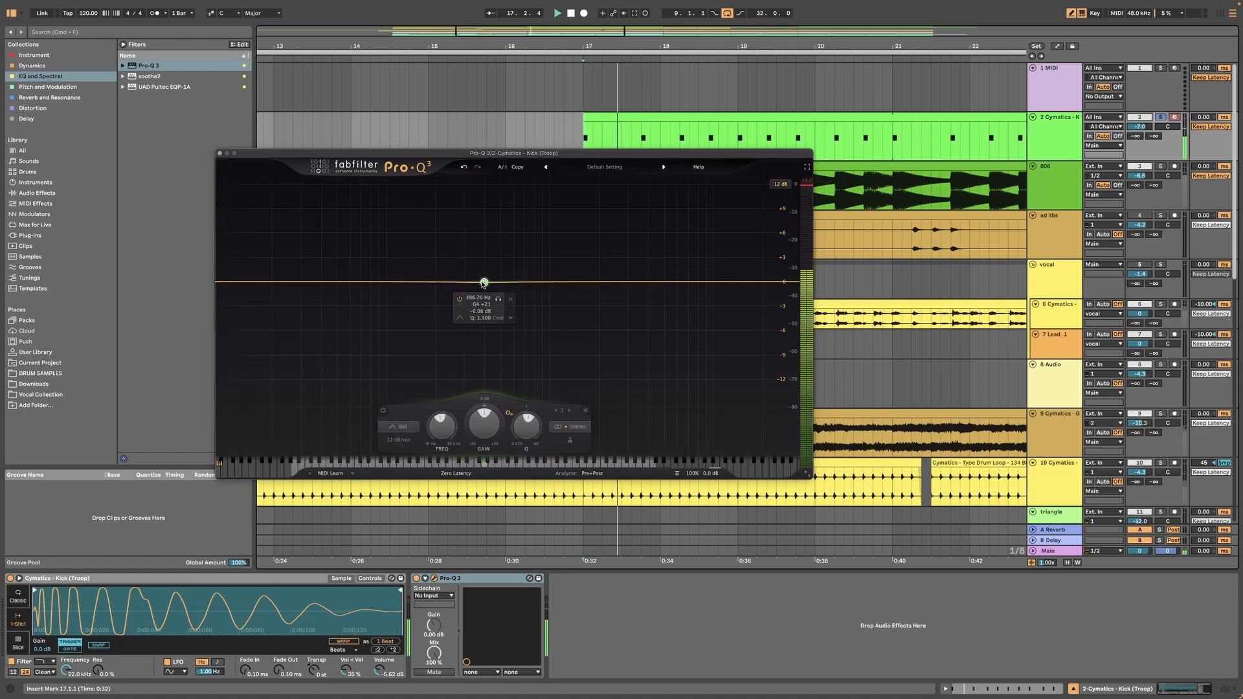
click(1159, 176)
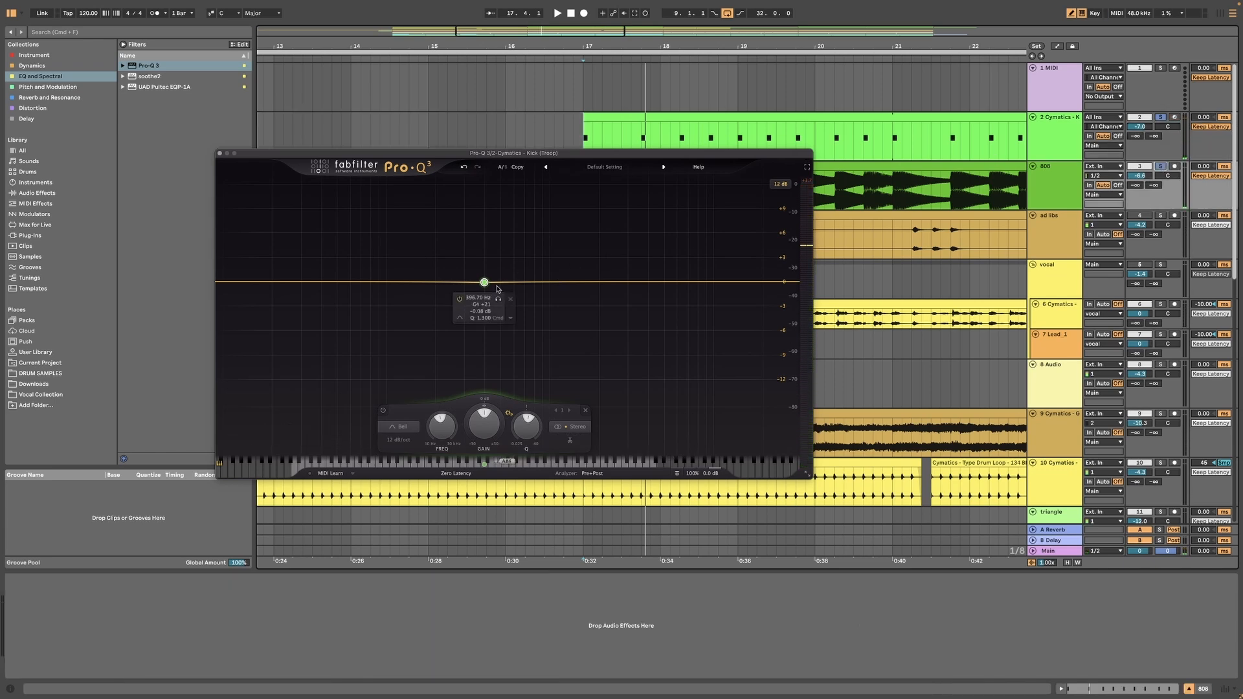
mouse_move(484, 283)
mouse_down()
mouse_move(453, 255)
mouse_move(490, 261)
mouse_move(490, 302)
mouse_up()
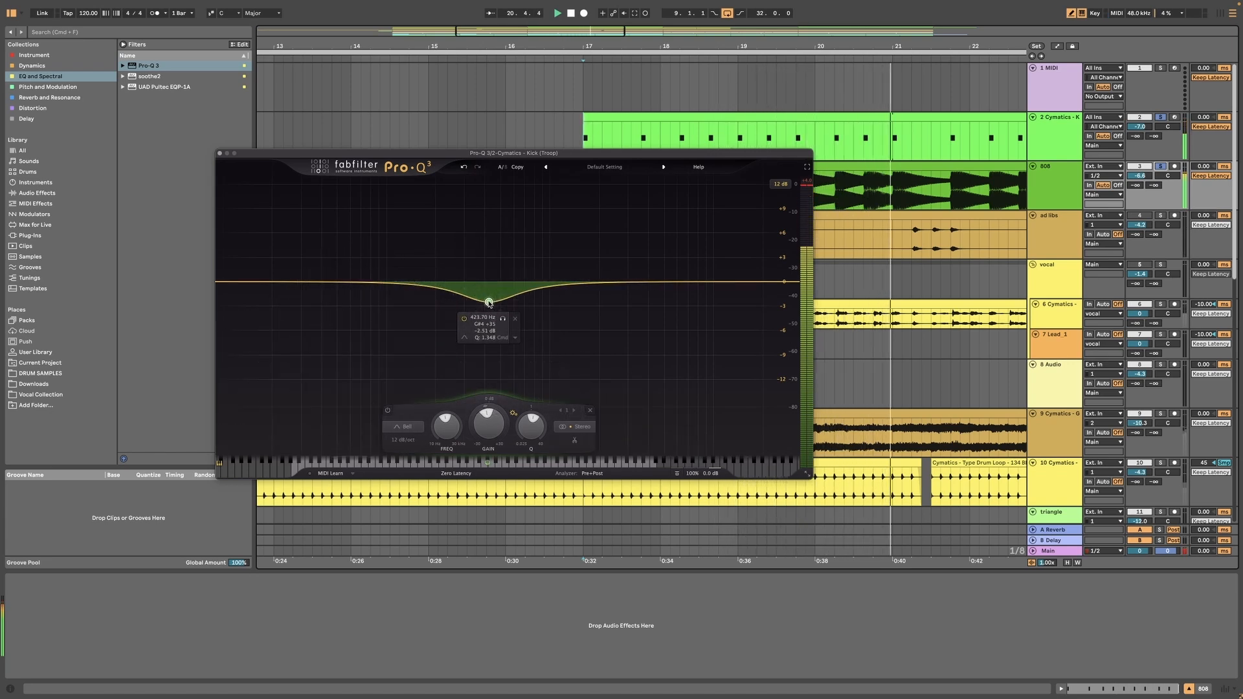
scroll(489, 303, up, 1)
Replay the soloed kick and 808 from bar 17 and deepen the kick's EQ cut to about -3 dB
key(space)
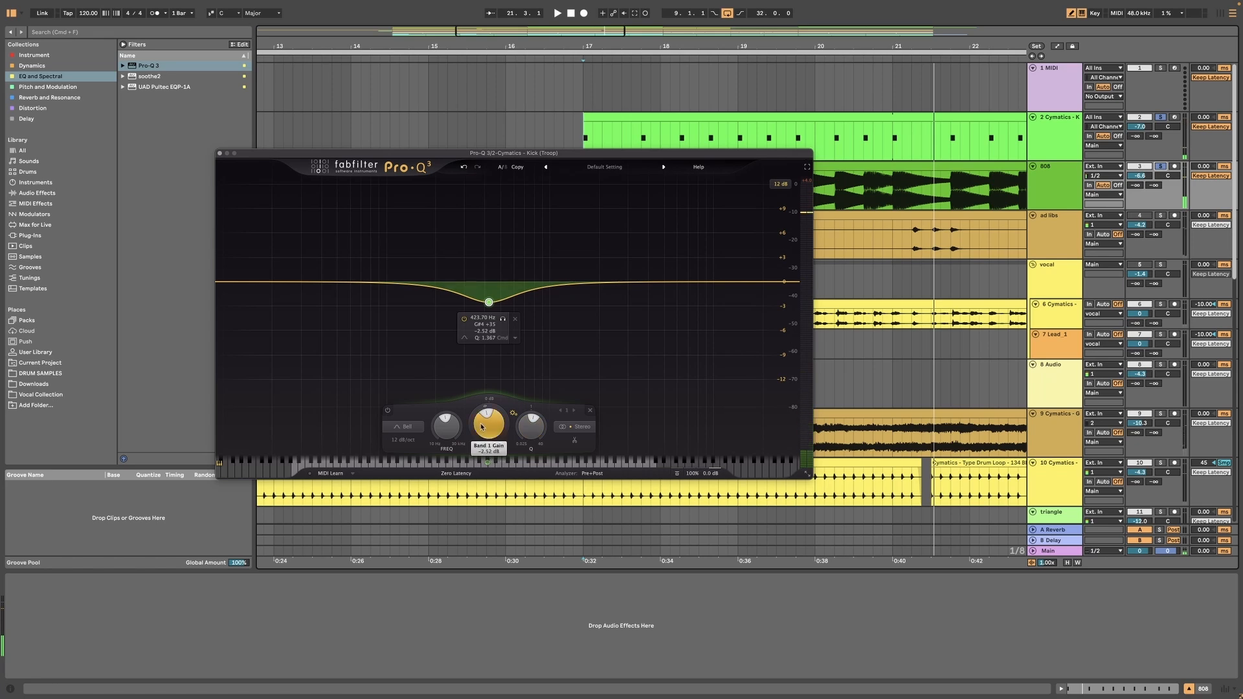
key(space)
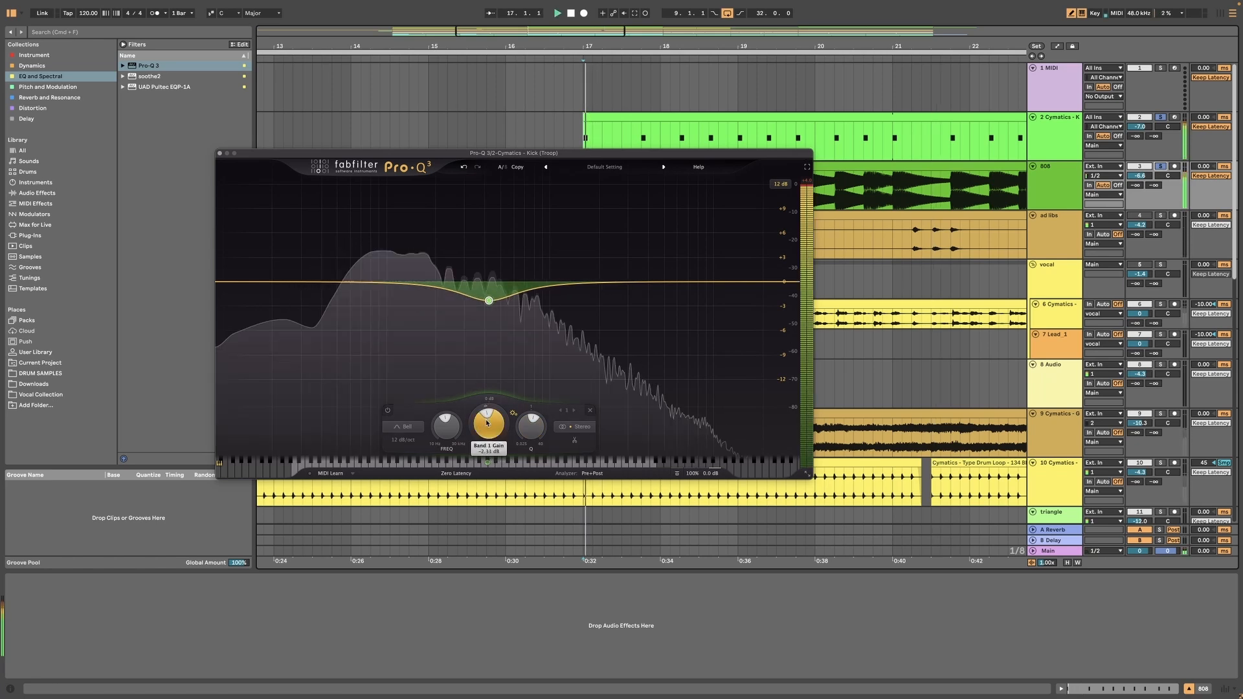
drag(487, 416, 488, 420)
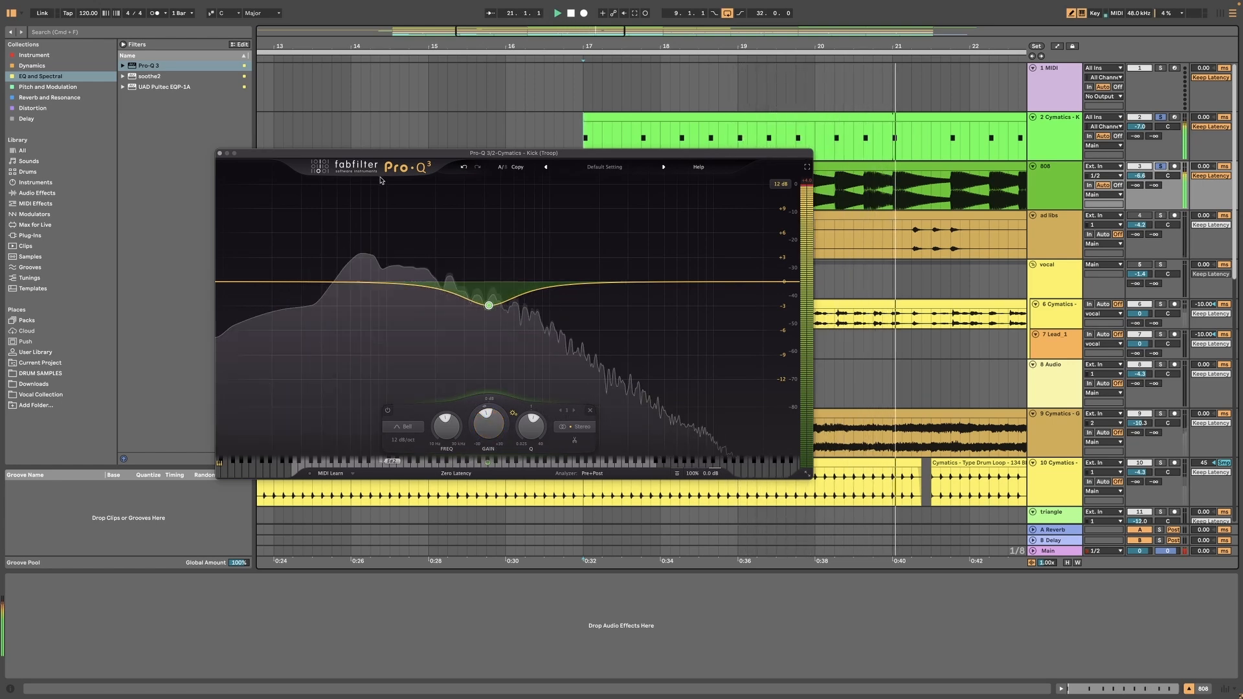
Close the kick's Pro-Q 3 window and unsolo the kick and 808
click(221, 154)
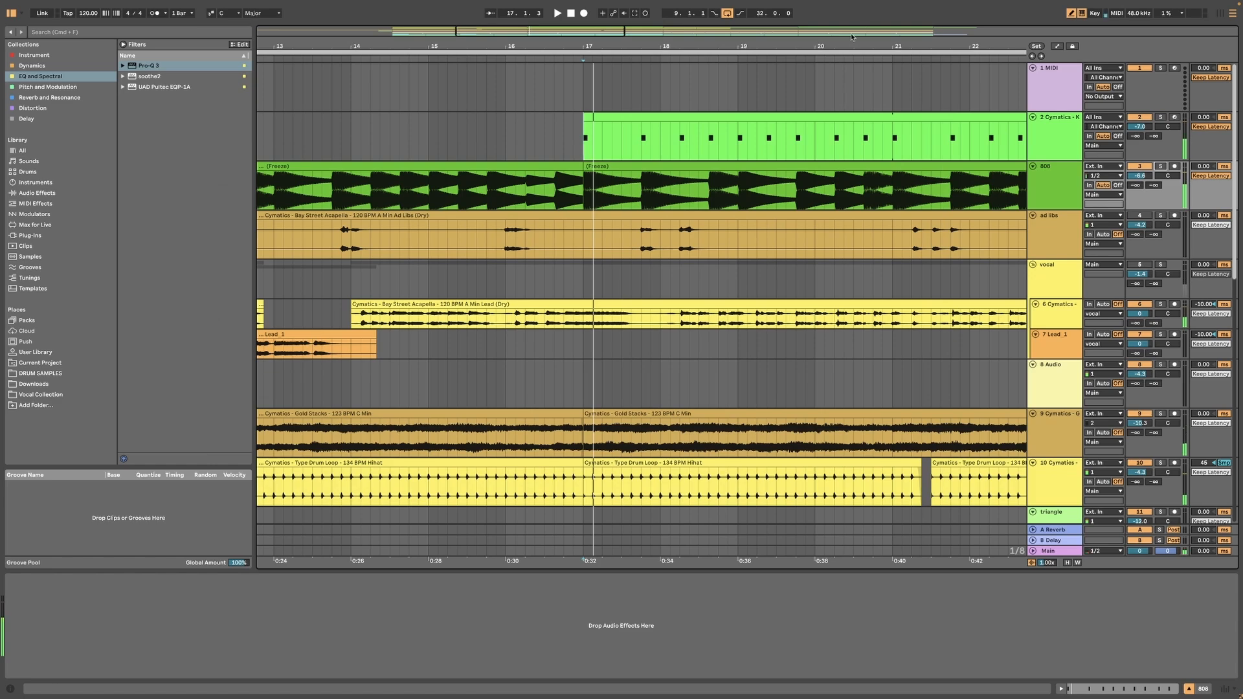
drag(784, 40, 783, 44)
mouse_move(784, 48)
mouse_down()
mouse_move(760, 29)
mouse_move(690, 22)
mouse_up()
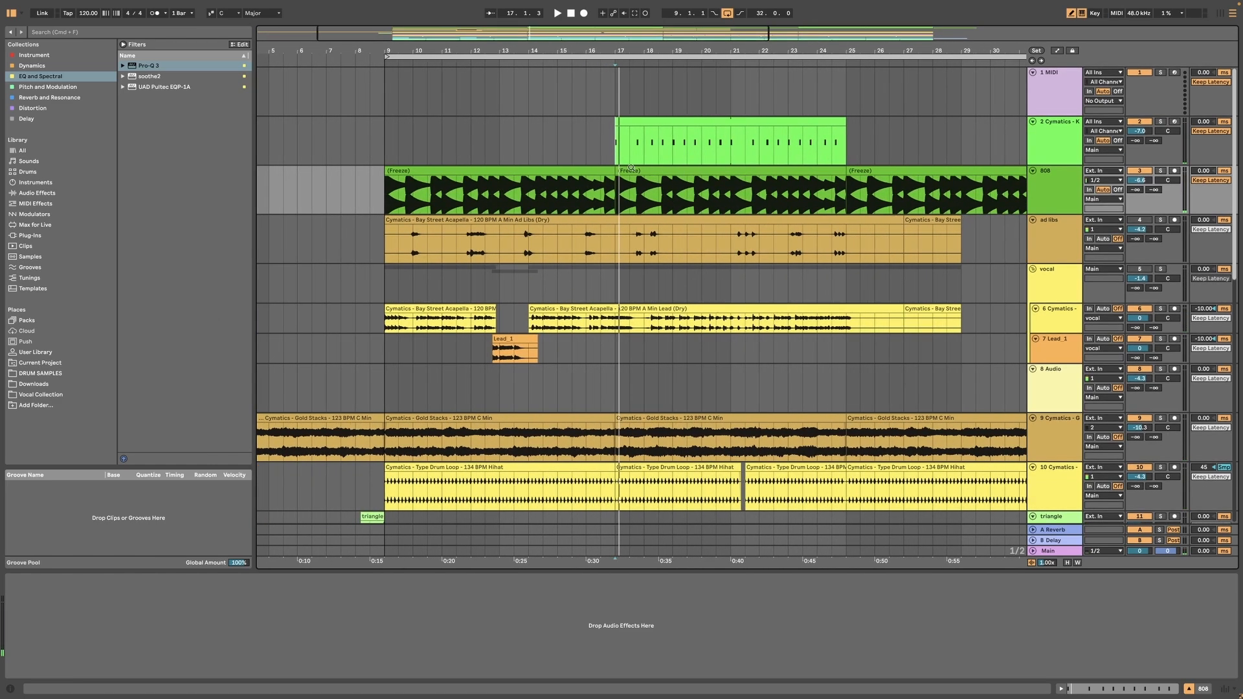
Insert Pro-Q 3 on the 808 track and move its window below the kick and 808 clips
click(605, 194)
drag(394, 194, 989, 187)
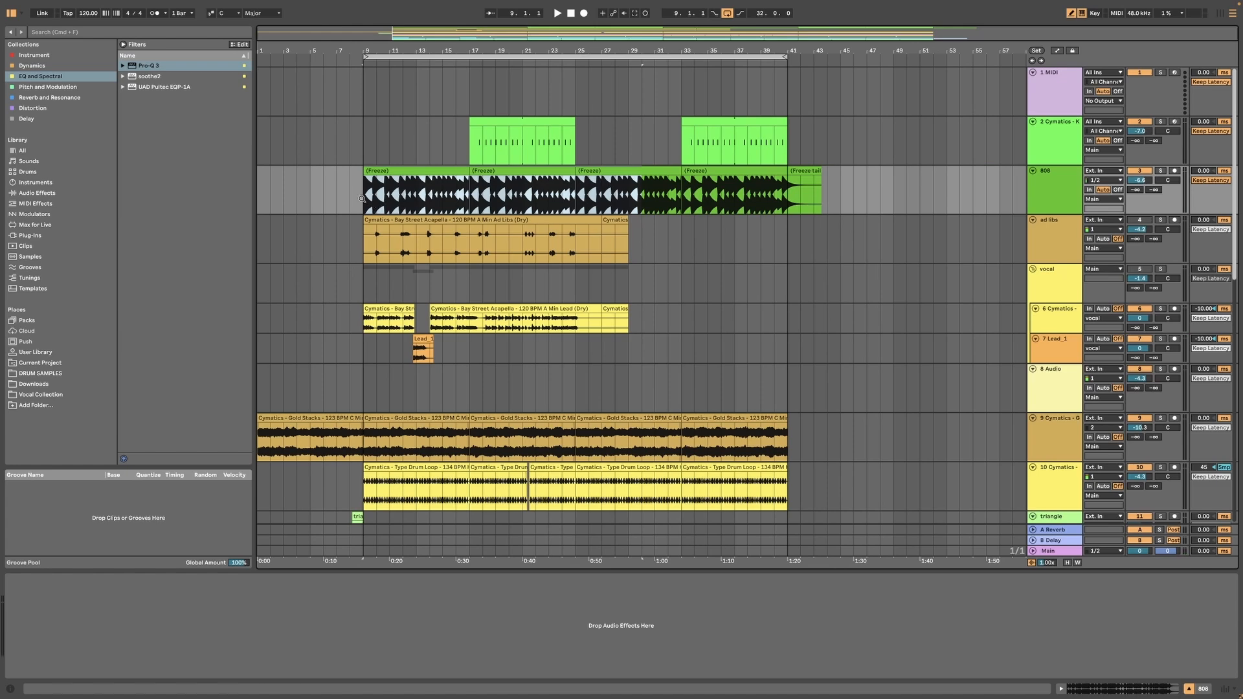
drag(362, 199, 820, 203)
click(1061, 182)
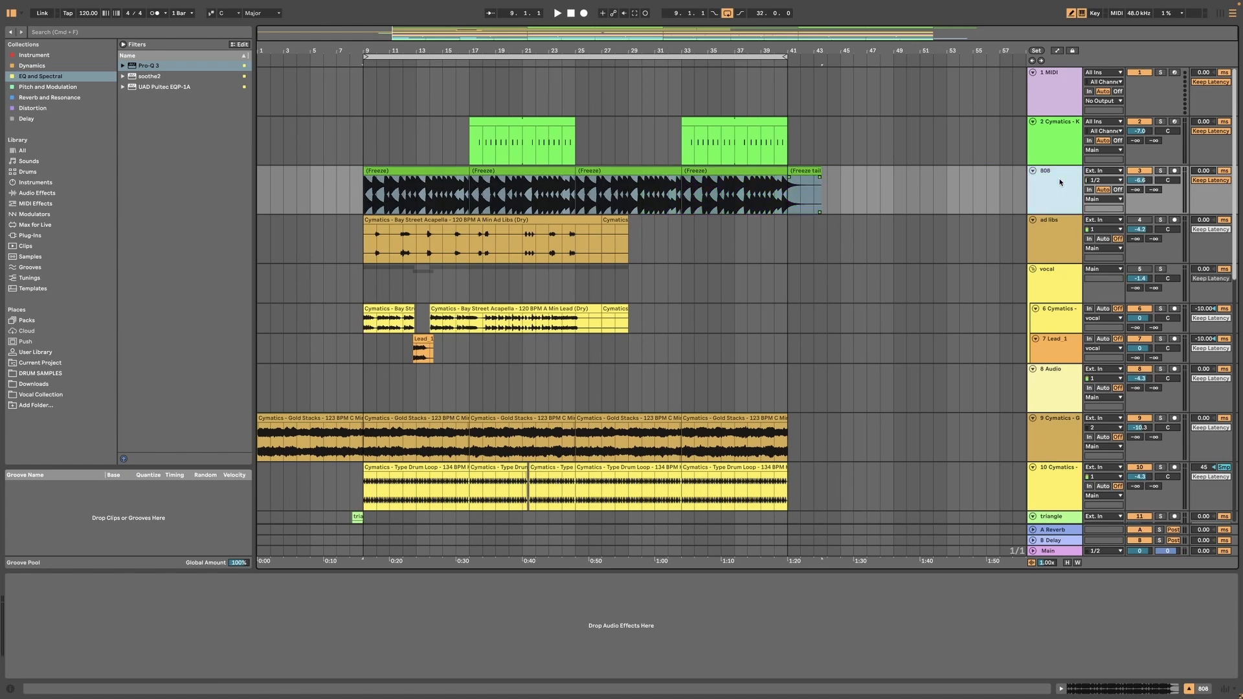
double_click(155, 68)
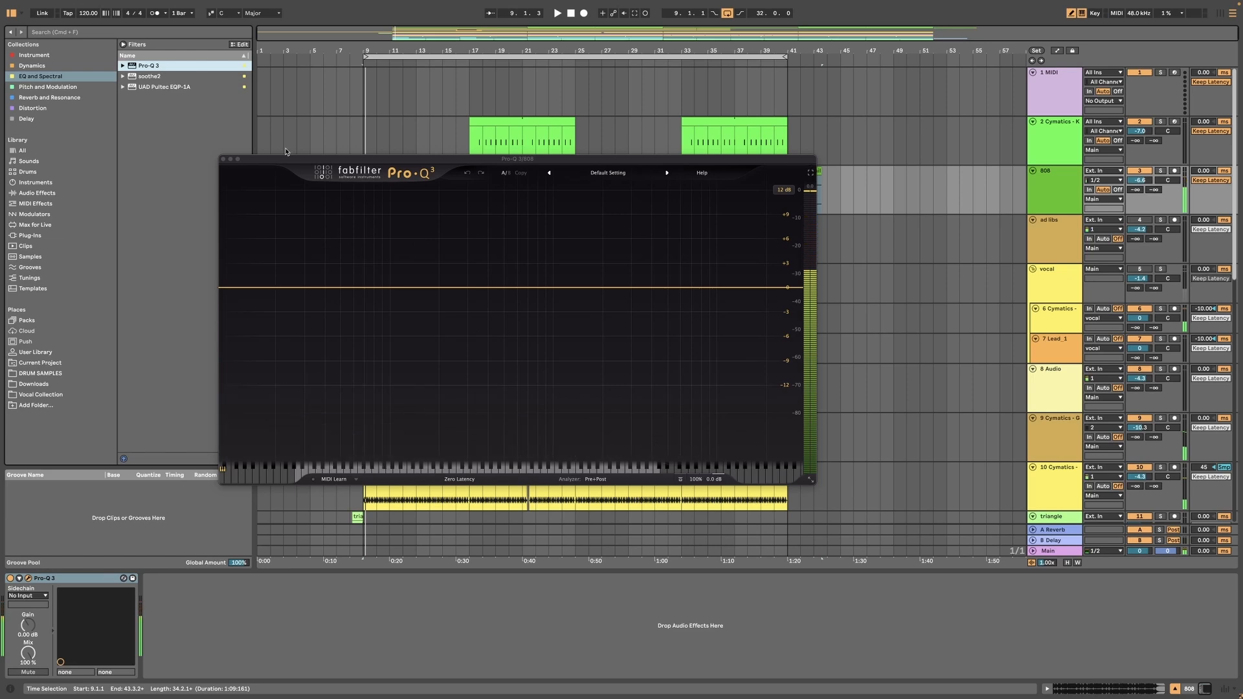
drag(284, 158, 529, 199)
Add a gentle low shelf cut to the 808's Pro-Q 3, broaden its slope with a low Q and shift it lower
key(space)
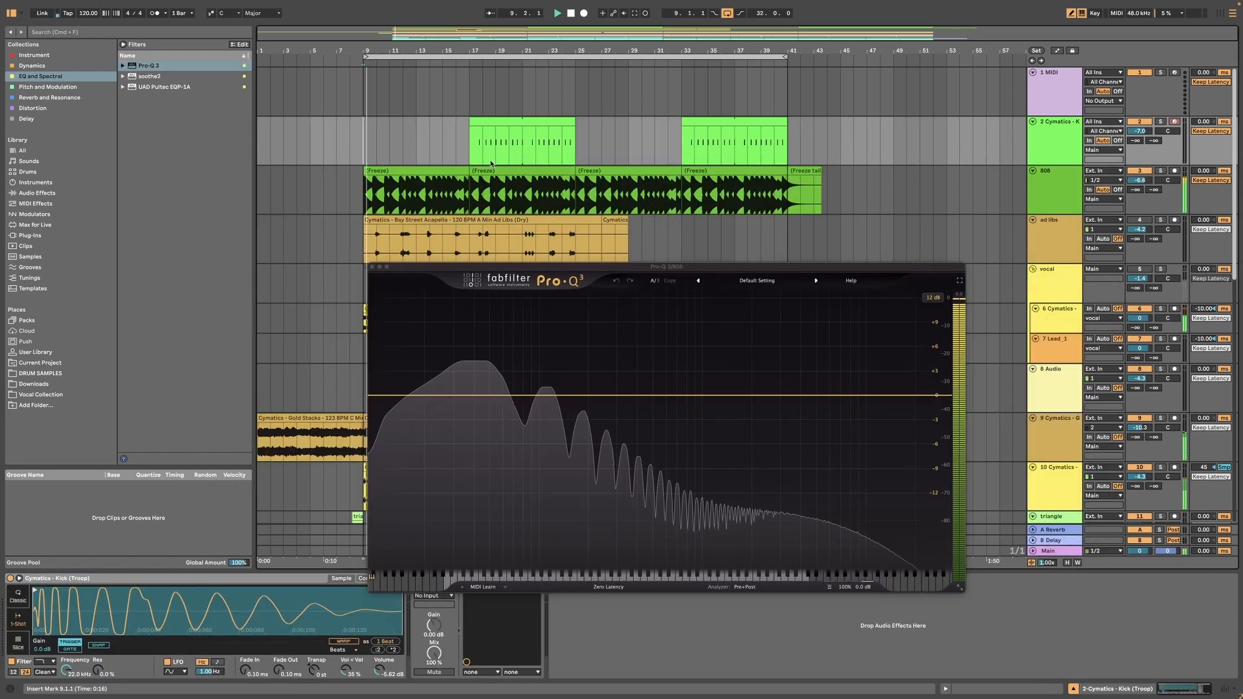
key(space)
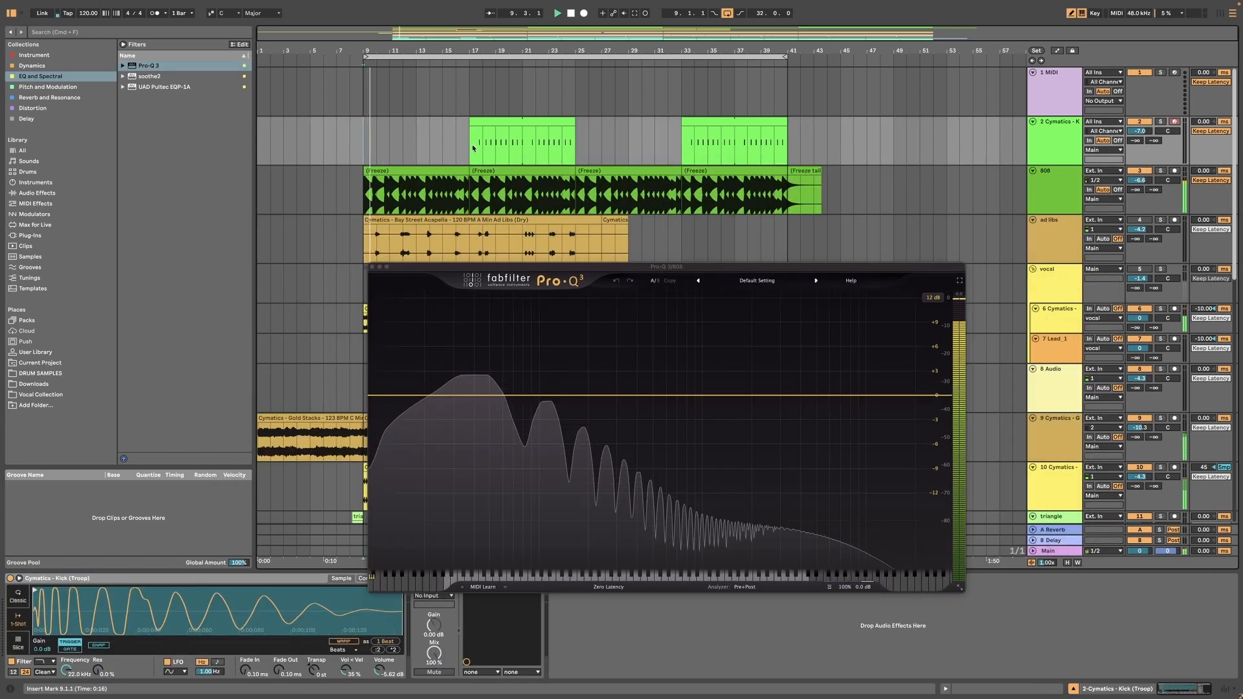
click(456, 396)
click(398, 541)
click(457, 396)
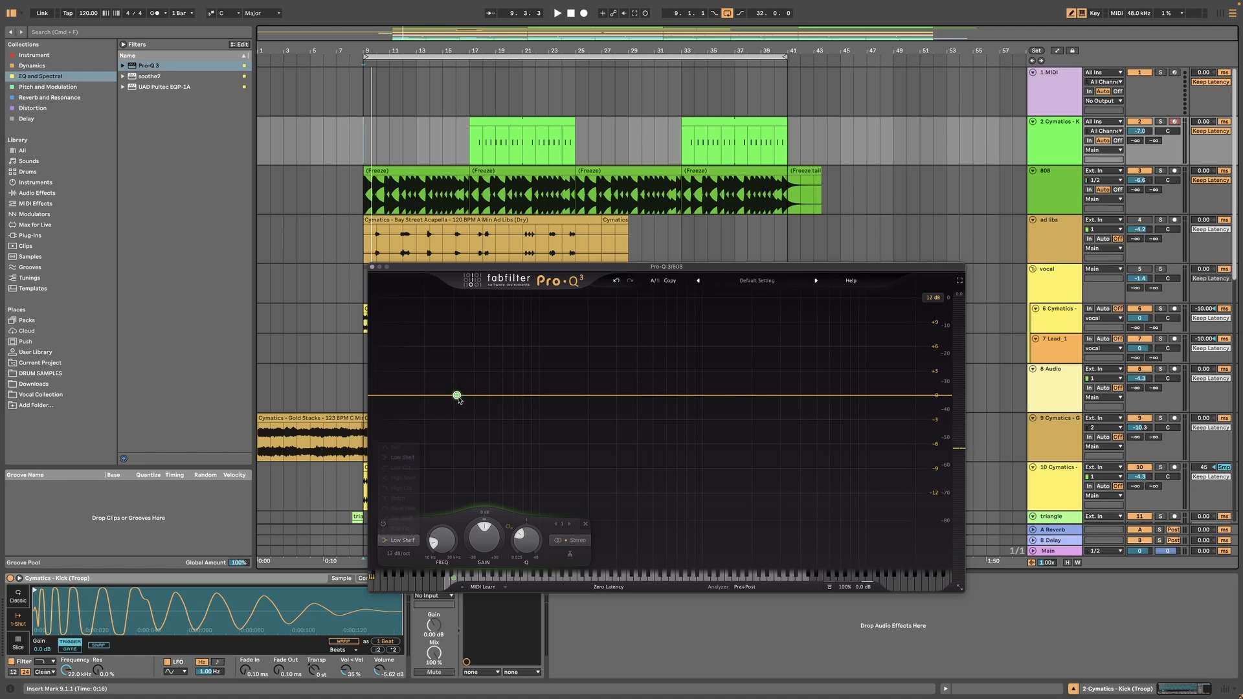
drag(457, 396, 460, 401)
drag(524, 552, 524, 547)
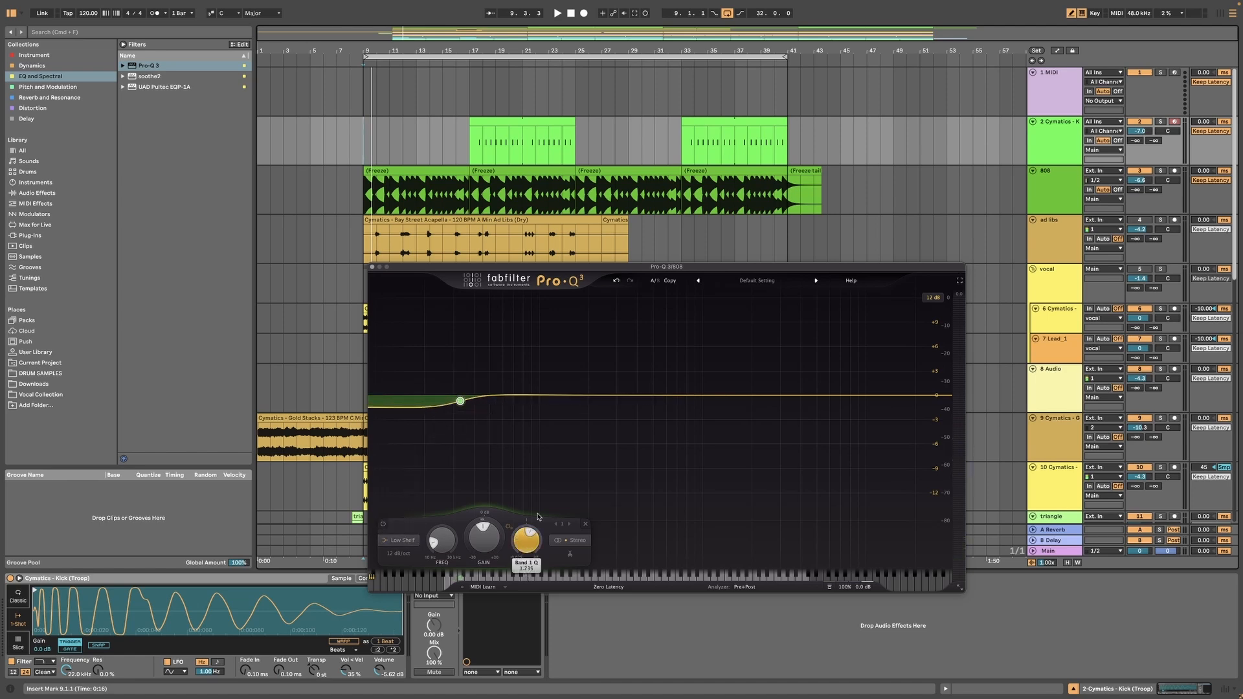
drag(543, 470, 541, 547)
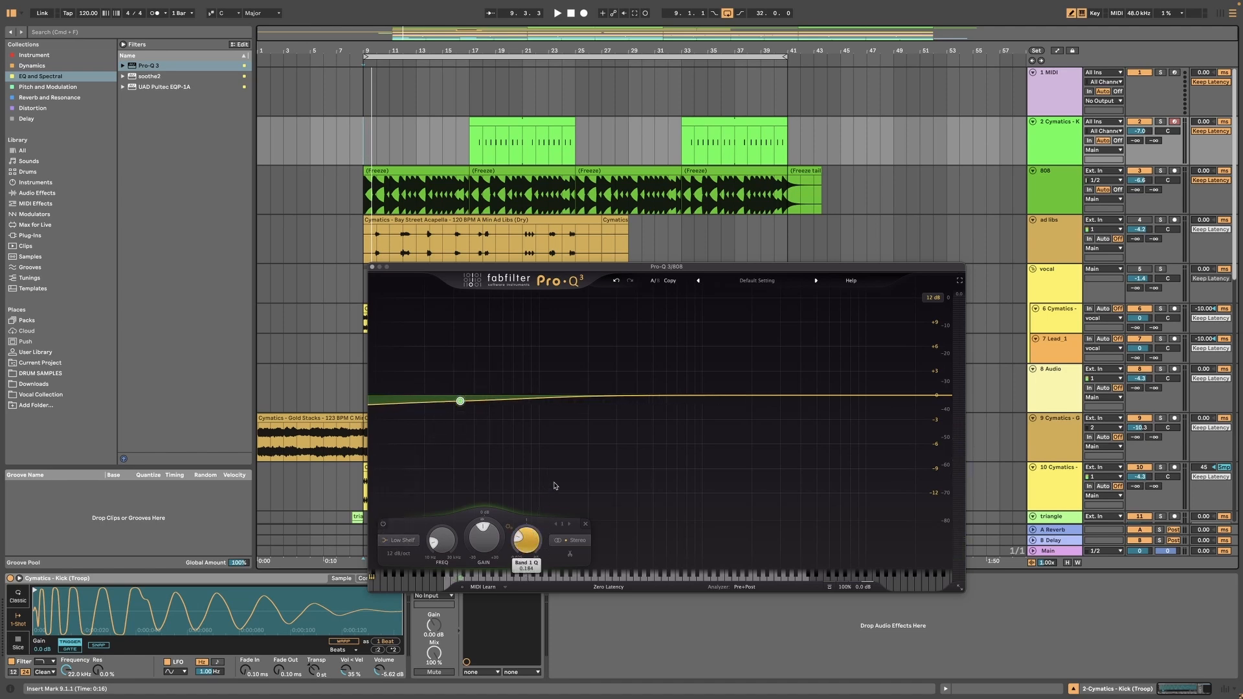
drag(457, 403, 420, 405)
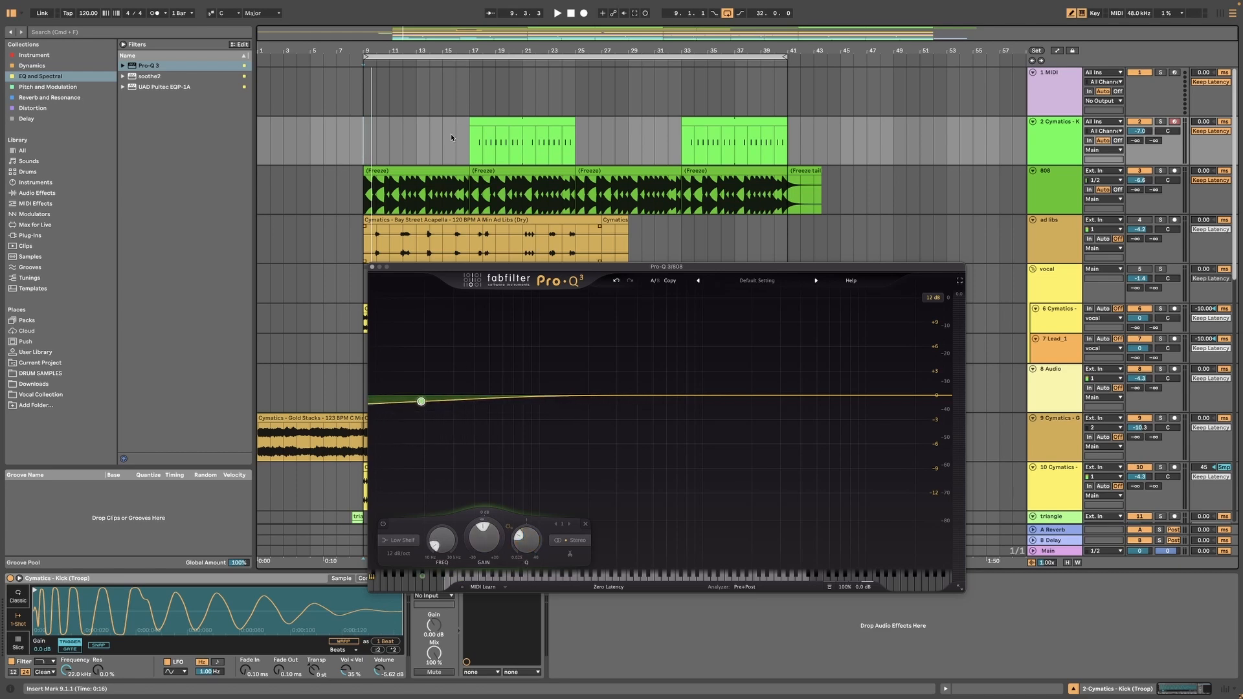
Solo the kick and 808, play from bar 17 and set the 808's low shelf to about -1.1 dB at 21 Hz
click(472, 149)
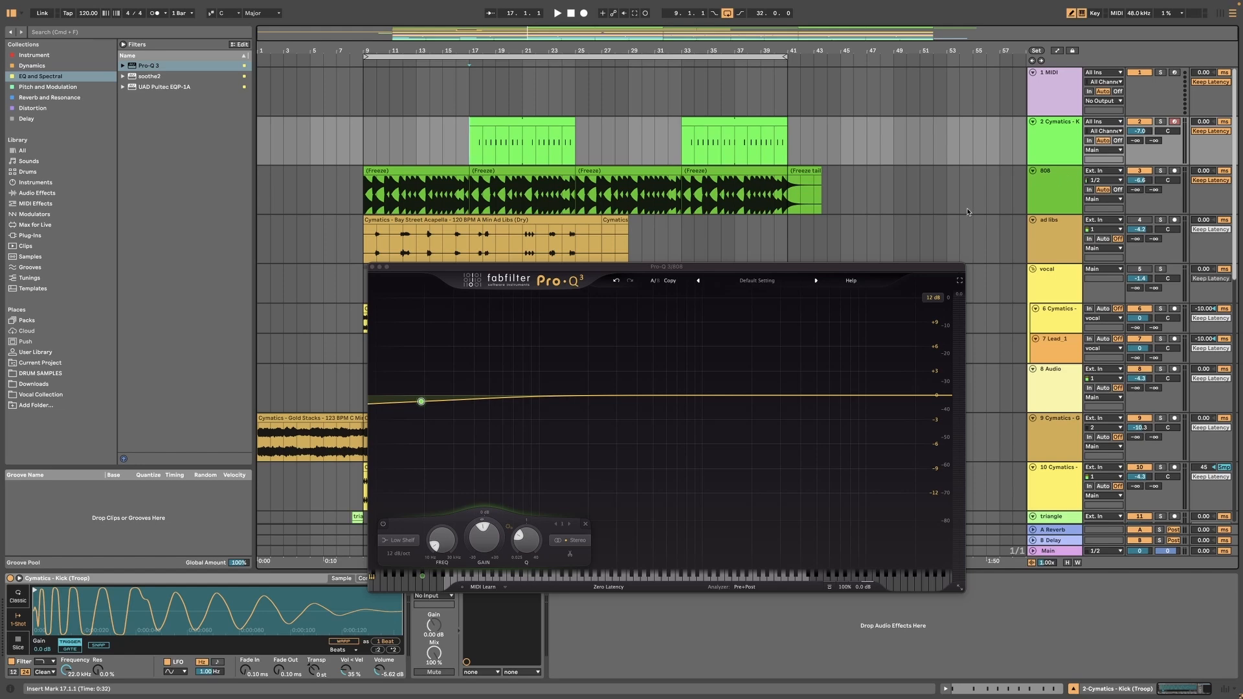
click(1058, 150)
click(1057, 186)
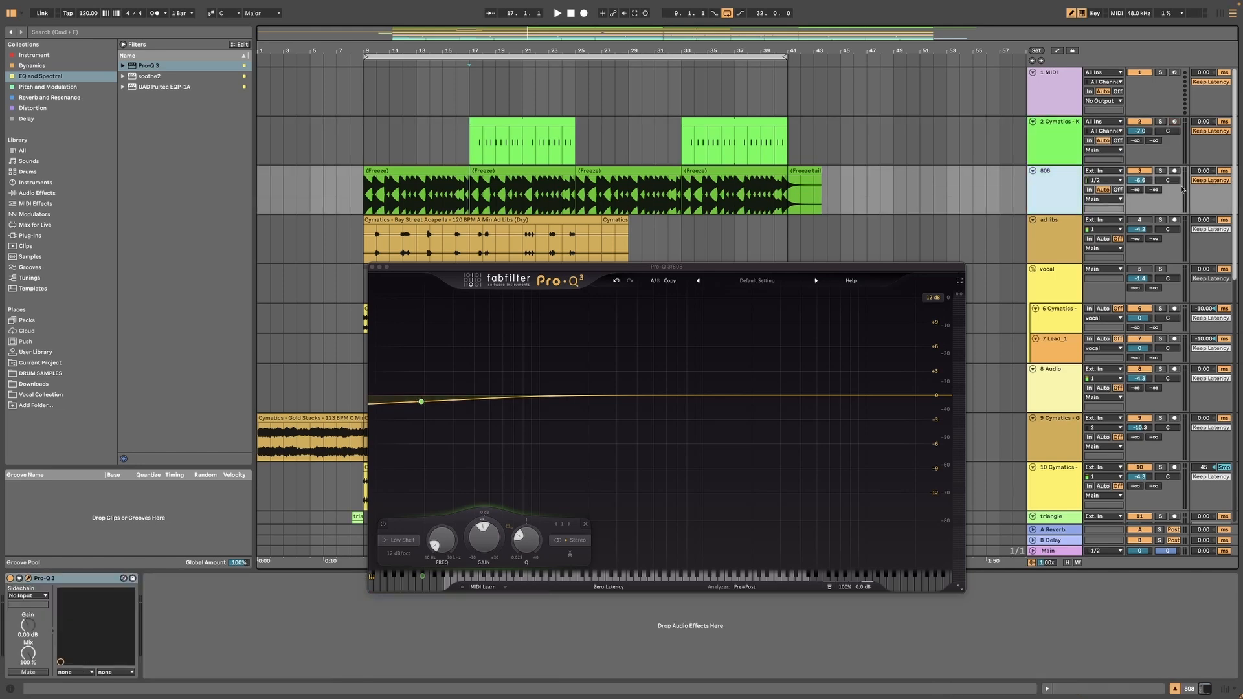
click(1160, 171)
super+click(1160, 122)
key(space)
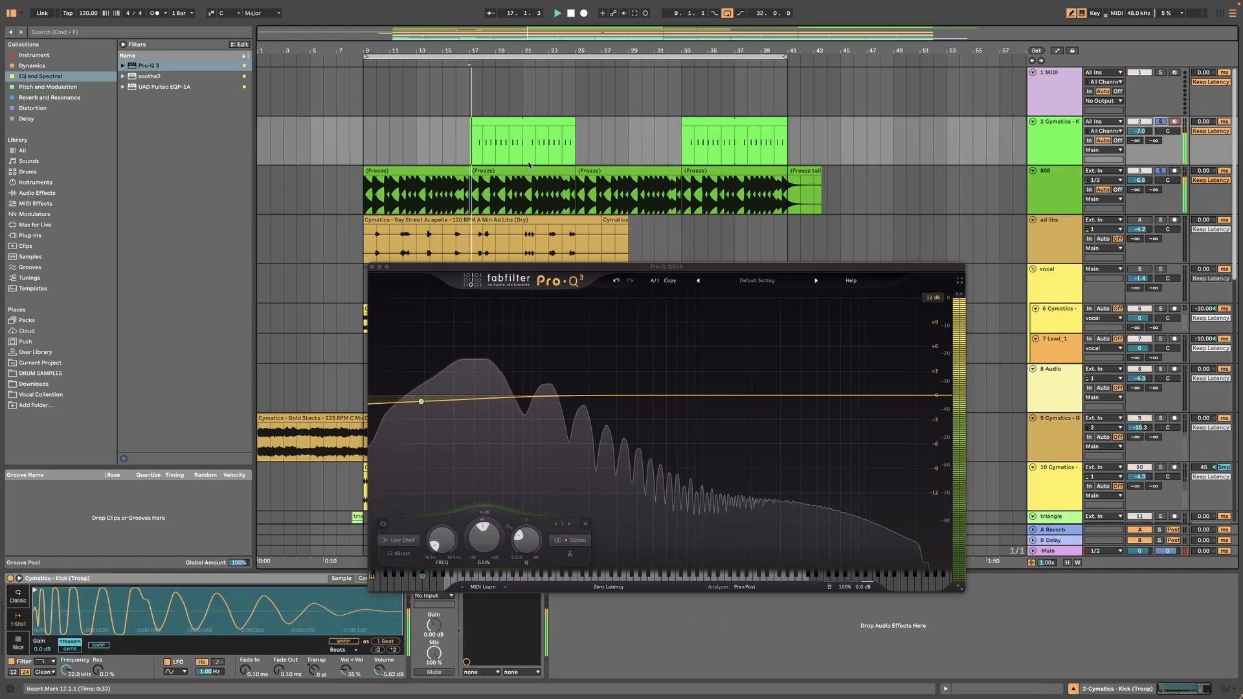
drag(474, 50, 474, 53)
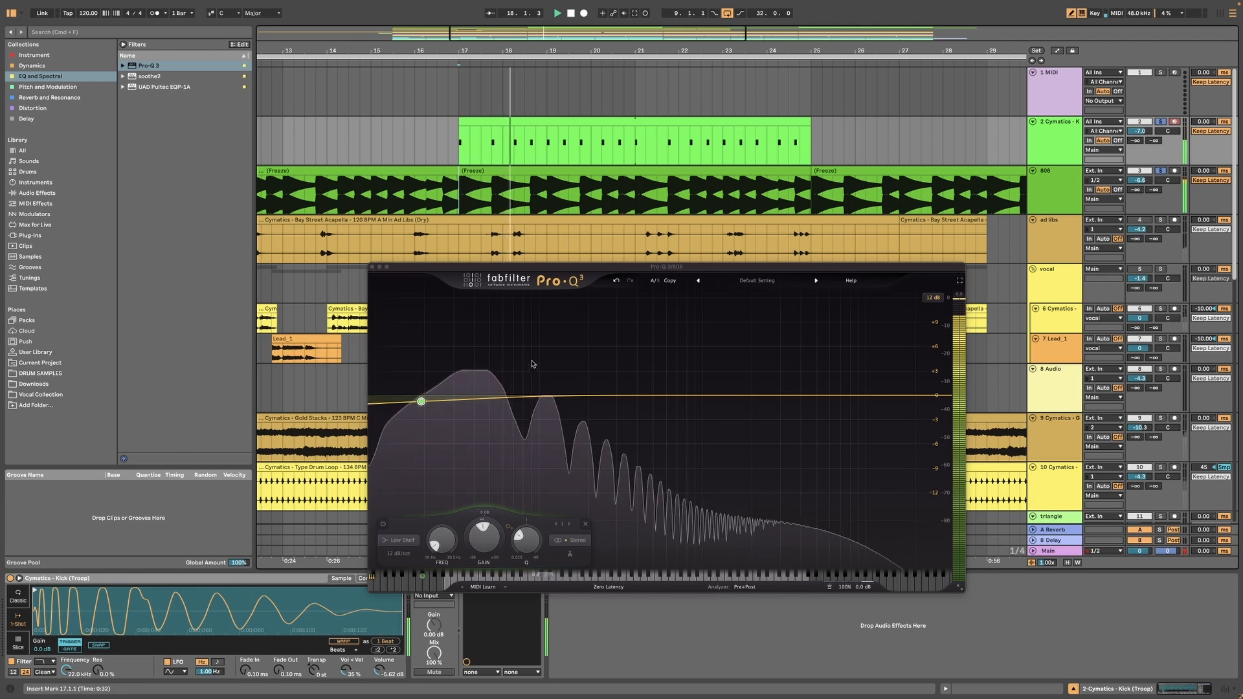
mouse_move(421, 402)
mouse_down()
mouse_move(428, 435)
mouse_move(428, 404)
mouse_up()
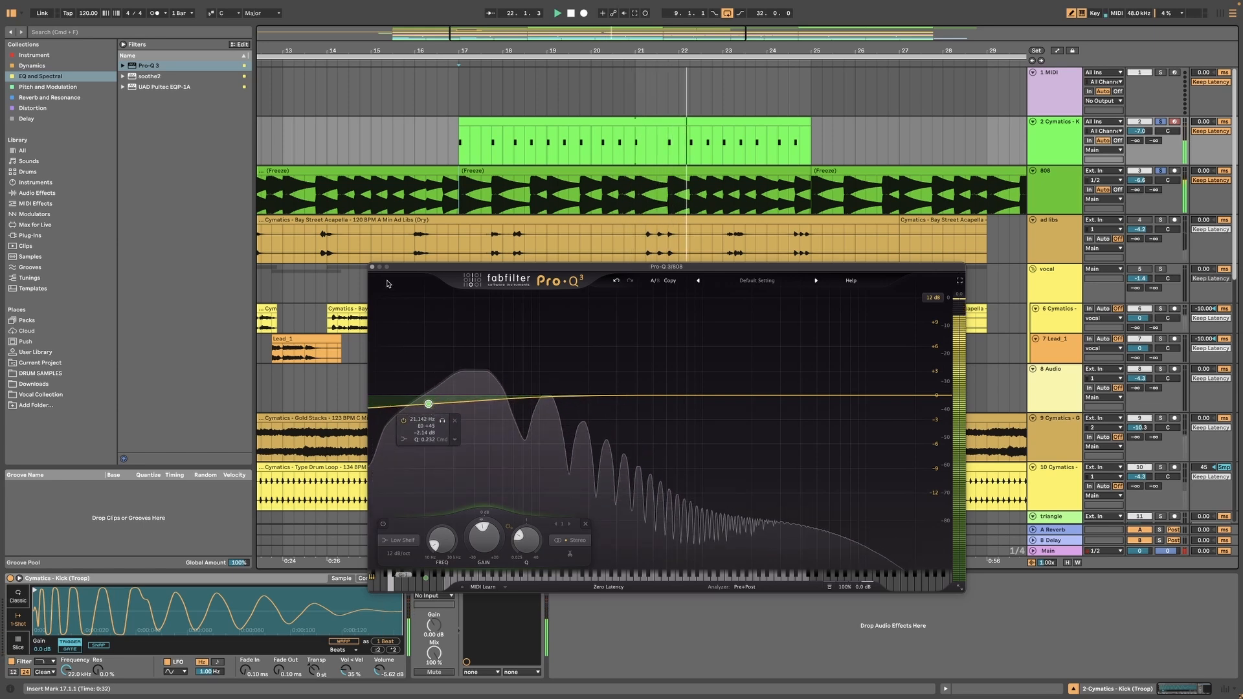
Close the 808's Pro-Q 3 window and replay the soloed kick and 808 from bar 17
click(372, 267)
click(452, 194)
key(space)
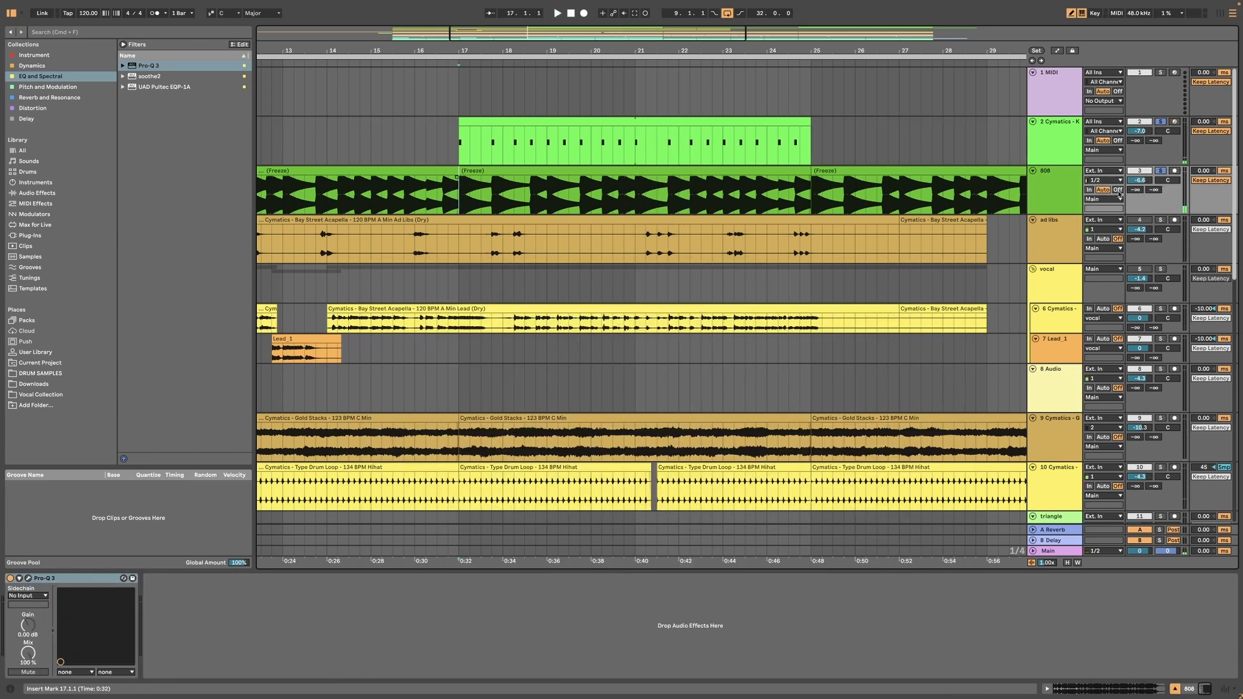
click(1059, 194)
key(space)
Examine how the kick note and the 808 waveform line up at the start of bar 17 while replaying them
drag(463, 50, 403, 160)
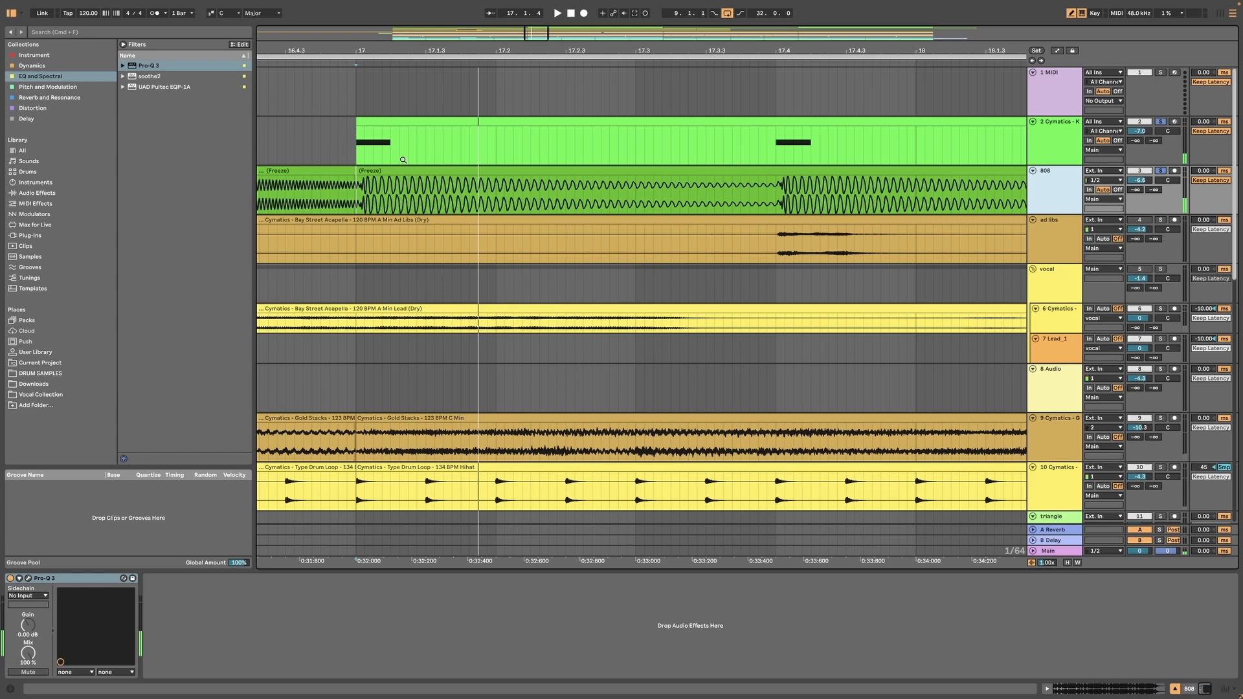
click(357, 179)
click(348, 184)
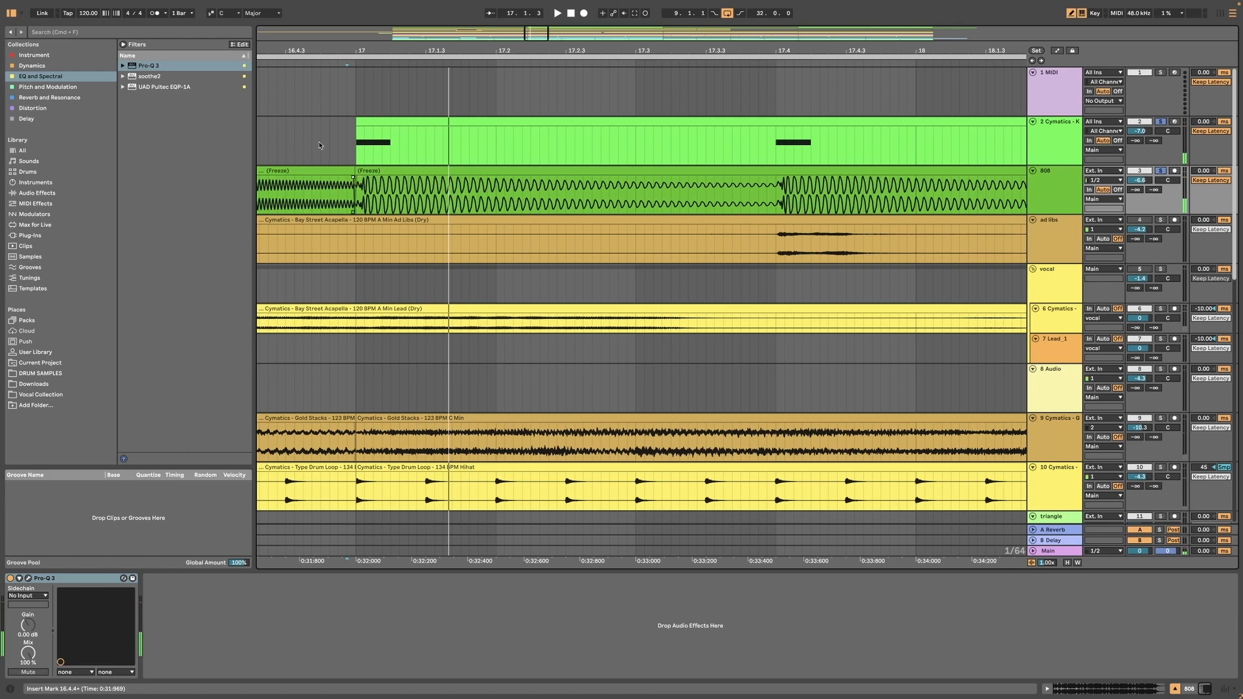
click(349, 146)
key(space)
scroll(348, 146, up, 10)
key(space)
key(space)
scroll(348, 145, down, 2)
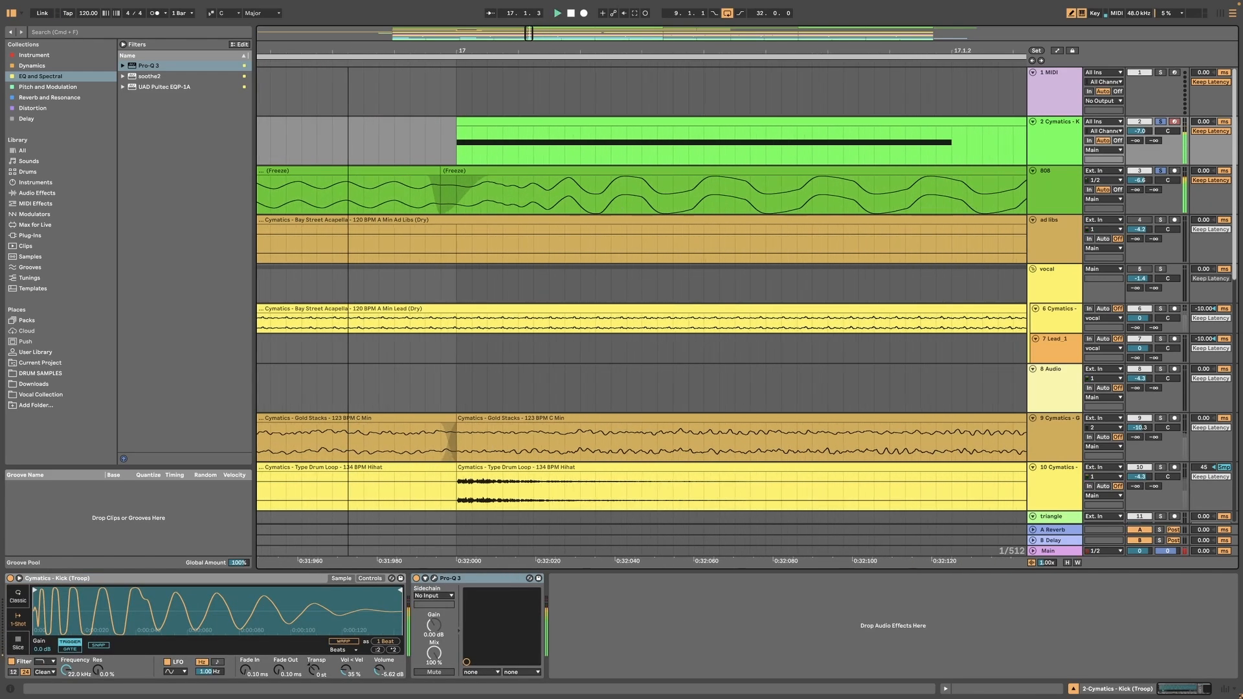
scroll(348, 146, down, 10)
Replay the soloed kick and 808 from bar 17 while toggling the 808's Pro-Q 3 to compare the sound
click(350, 97)
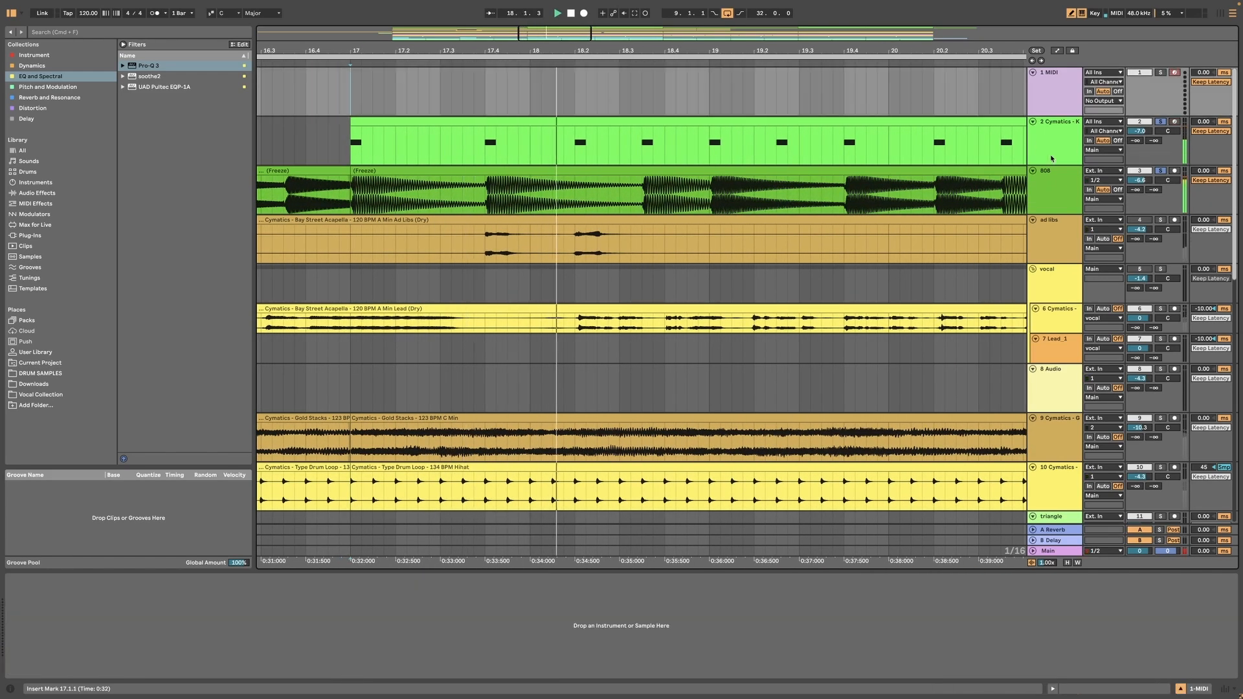
click(1052, 185)
key(space)
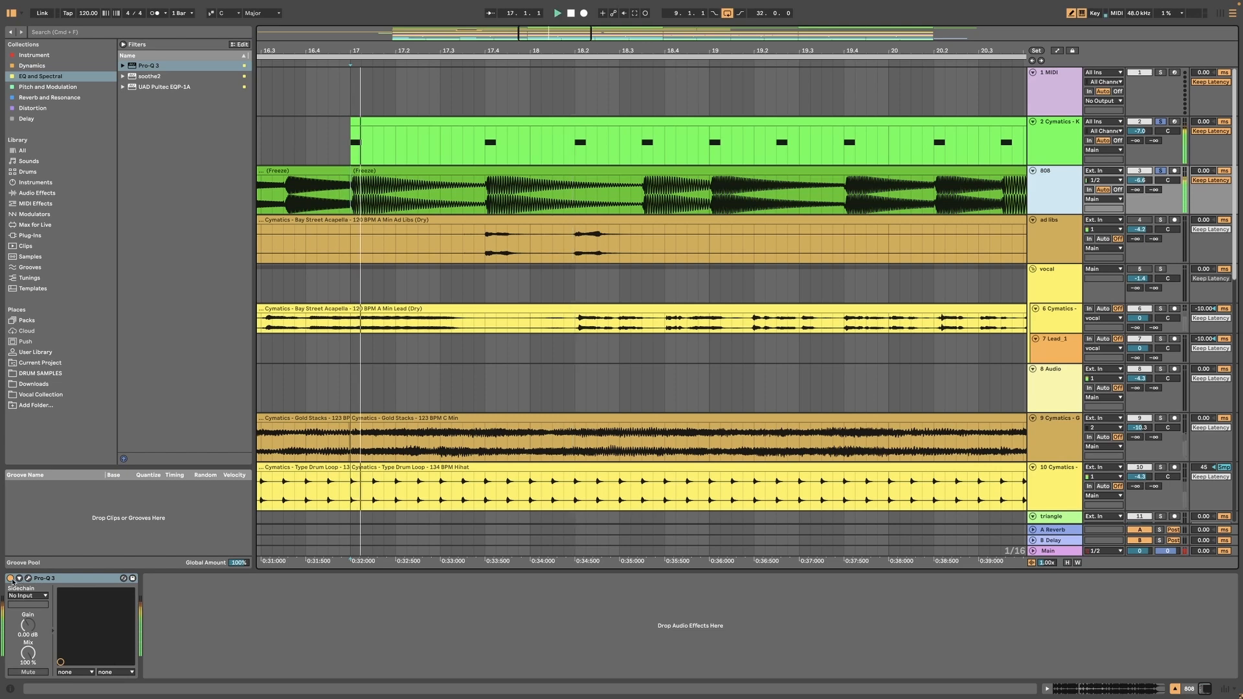
click(10, 579)
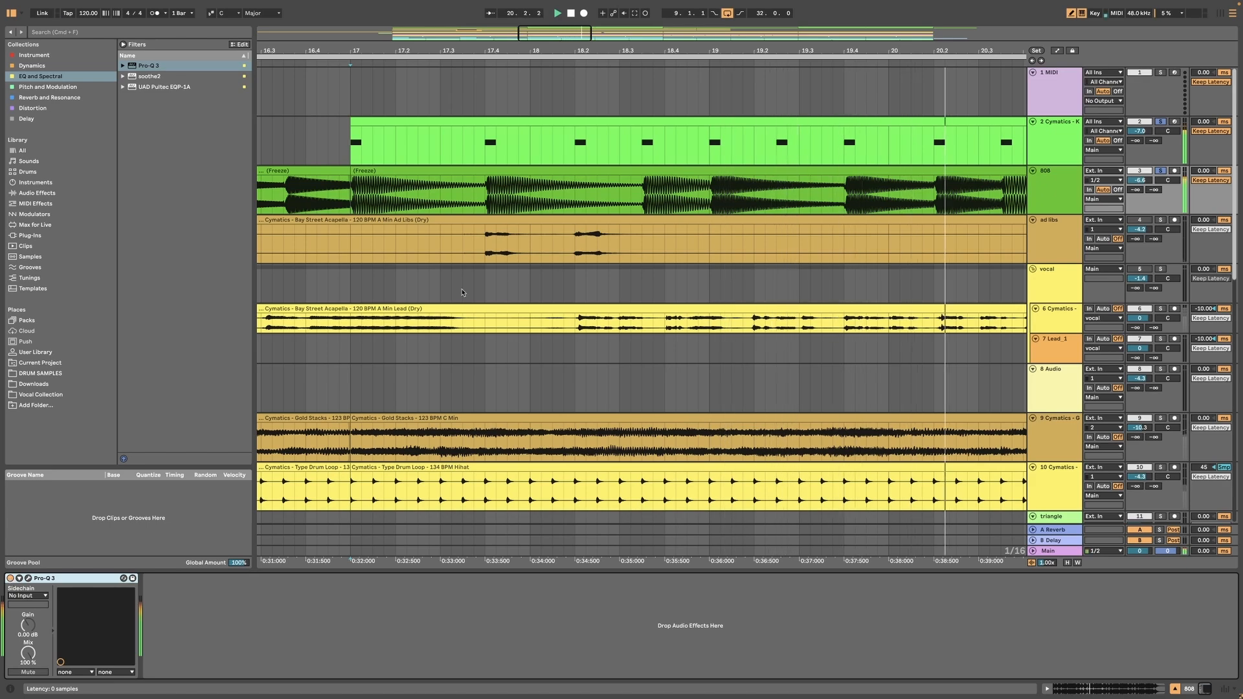
Unsolo the kick and 808, raising the 808 to about -5.9 dB and the kick to about -6.4 dB in the full mix
drag(871, 51, 871, 10)
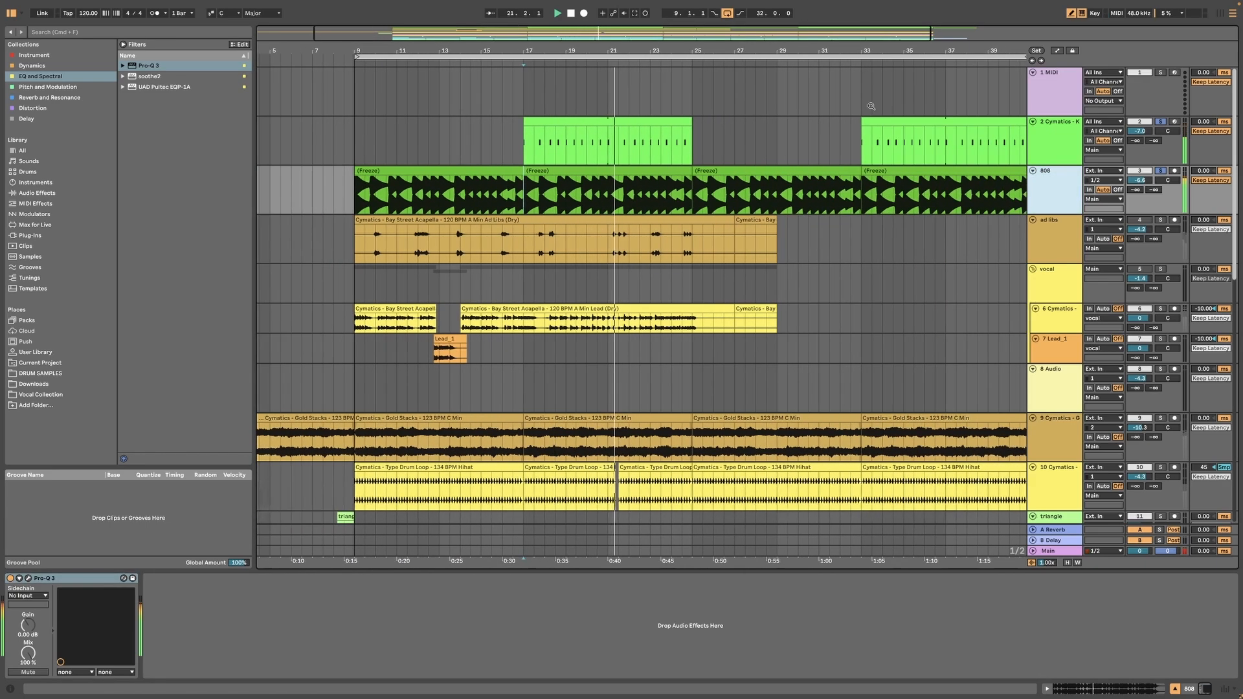
click(1160, 121)
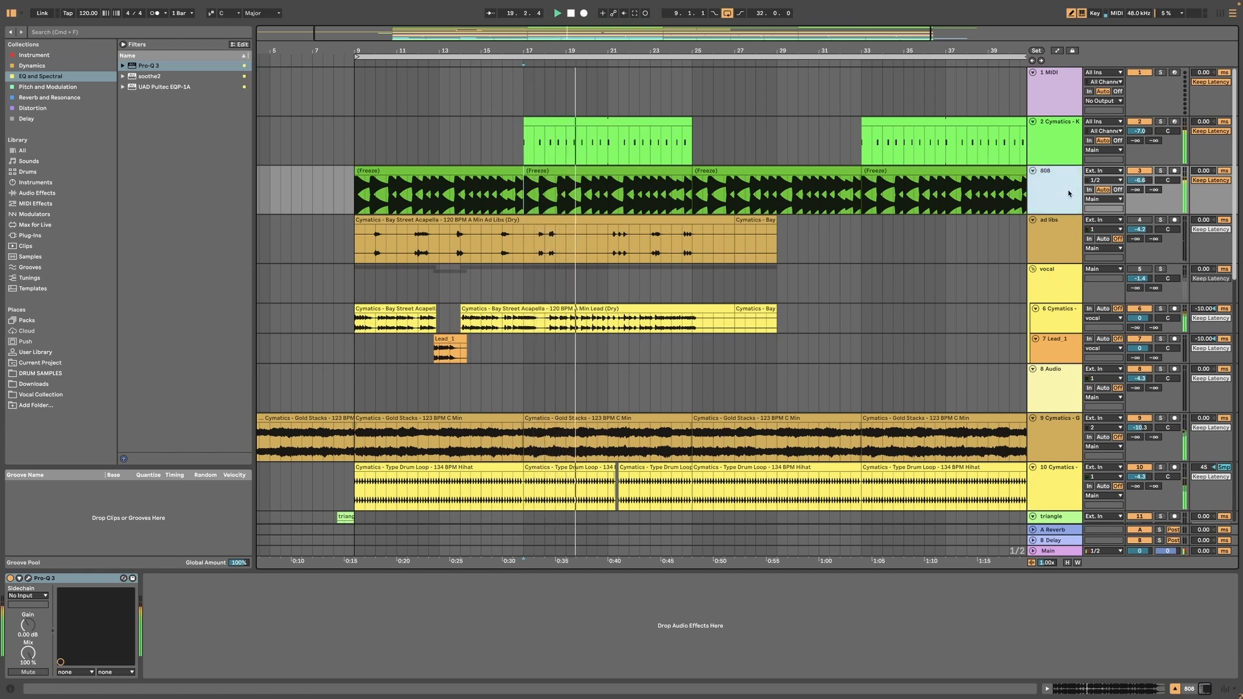
drag(1141, 181, 1141, 179)
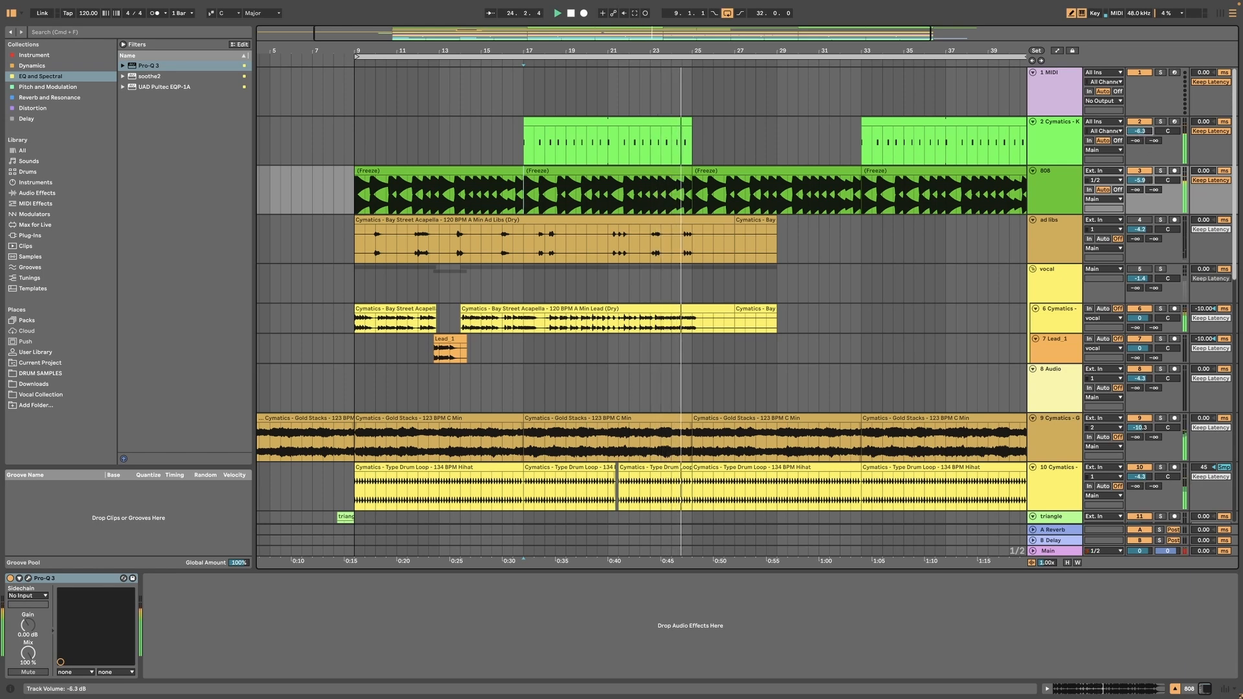
drag(1140, 131, 1140, 131)
Reduce the kick's Pro-Q 3 cut to -1.85 dB while the full mix plays and close its window
key(space)
click(1057, 123)
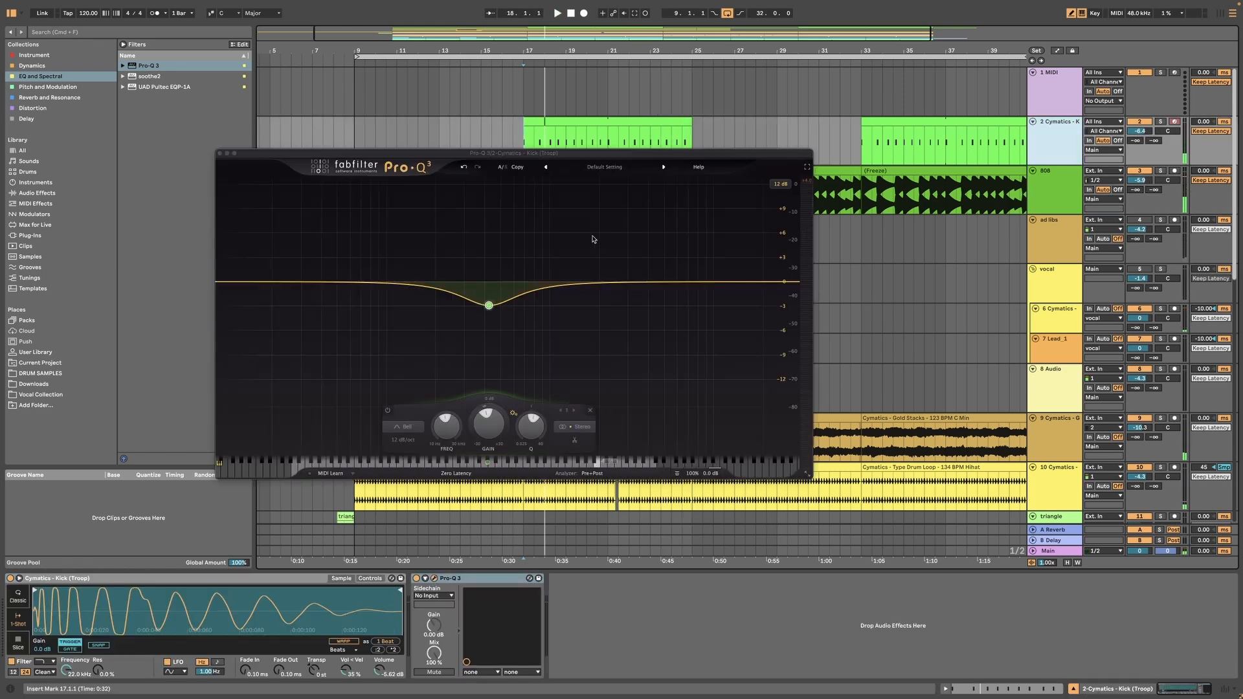
key(space)
drag(496, 436, 504, 415)
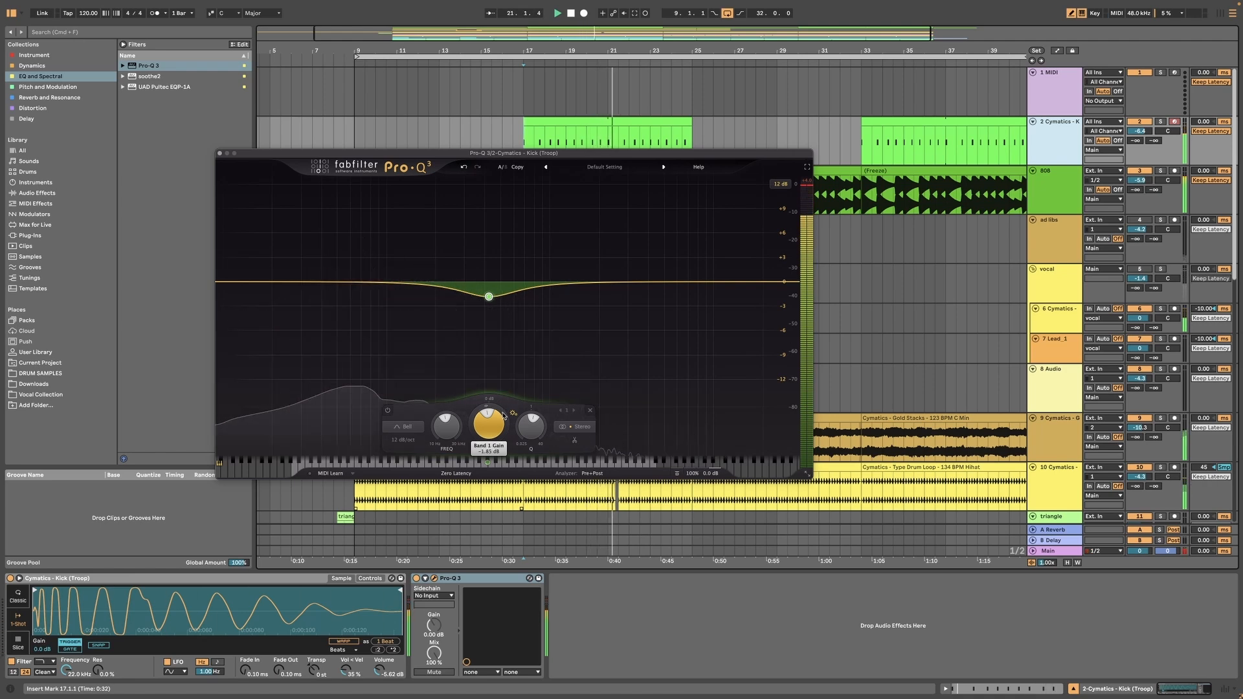
click(220, 154)
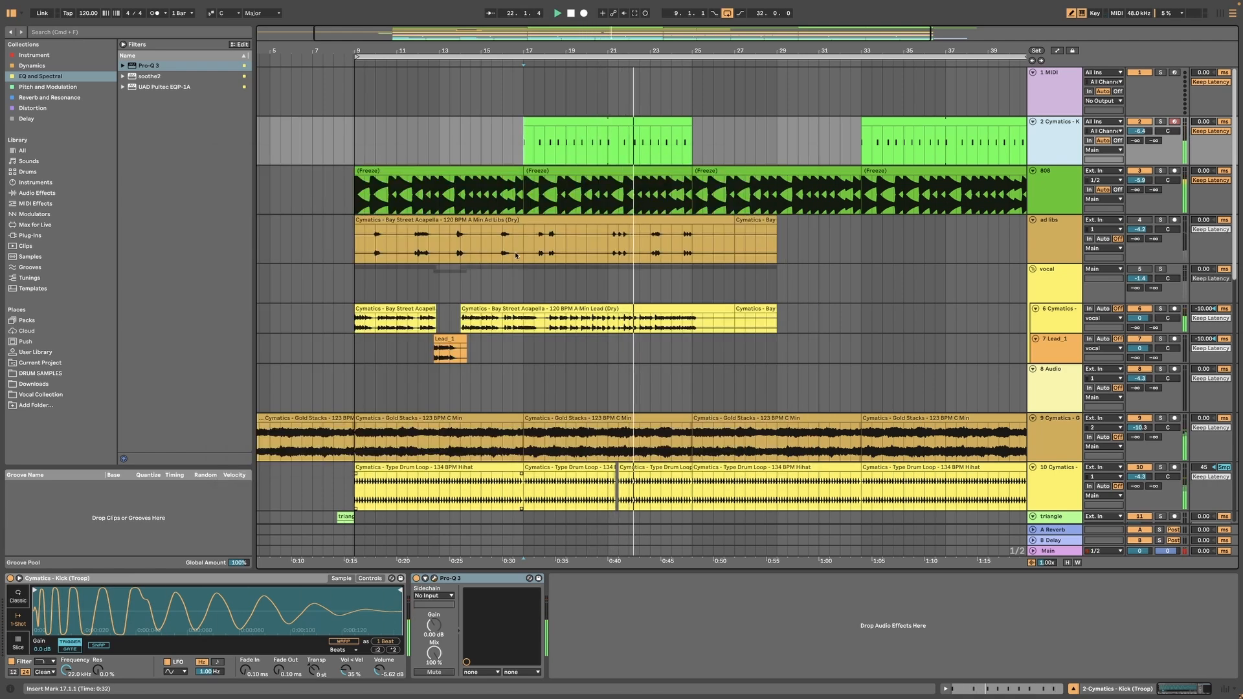
Play the roll track from bar 10.3 and insert an EQ Eight on it
scroll(546, 256, down, 10)
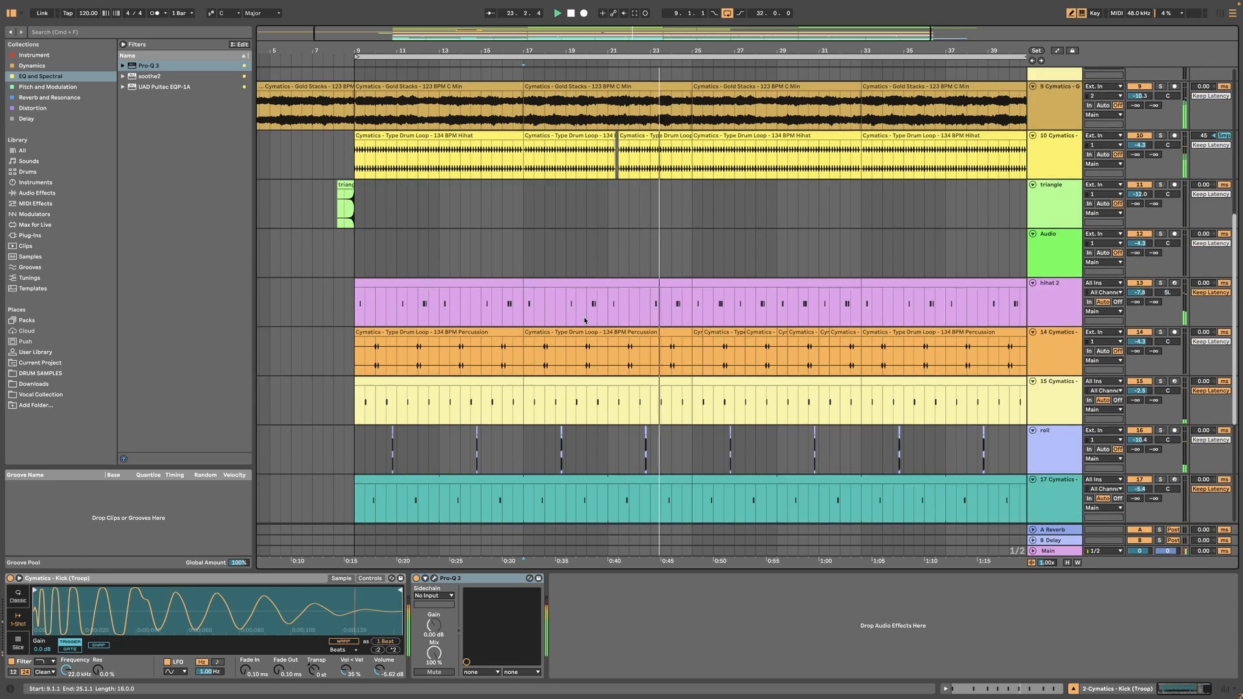
scroll(585, 320, down, 4)
click(386, 333)
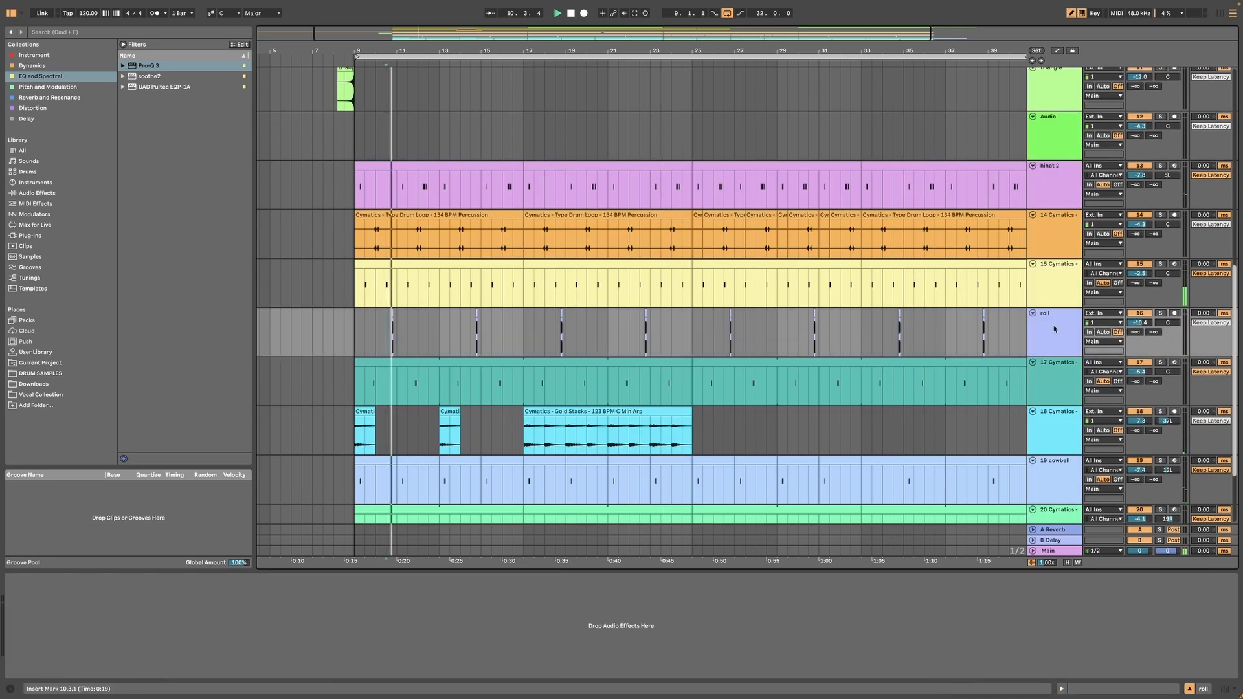
click(37, 193)
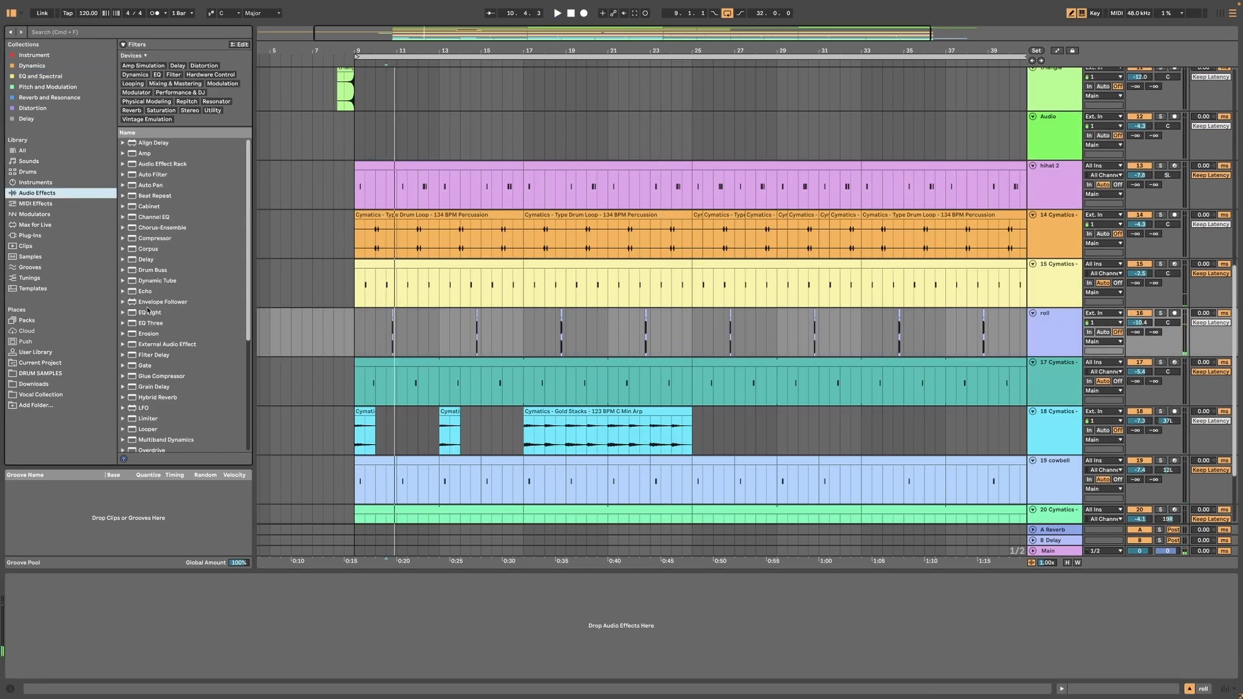
double_click(149, 312)
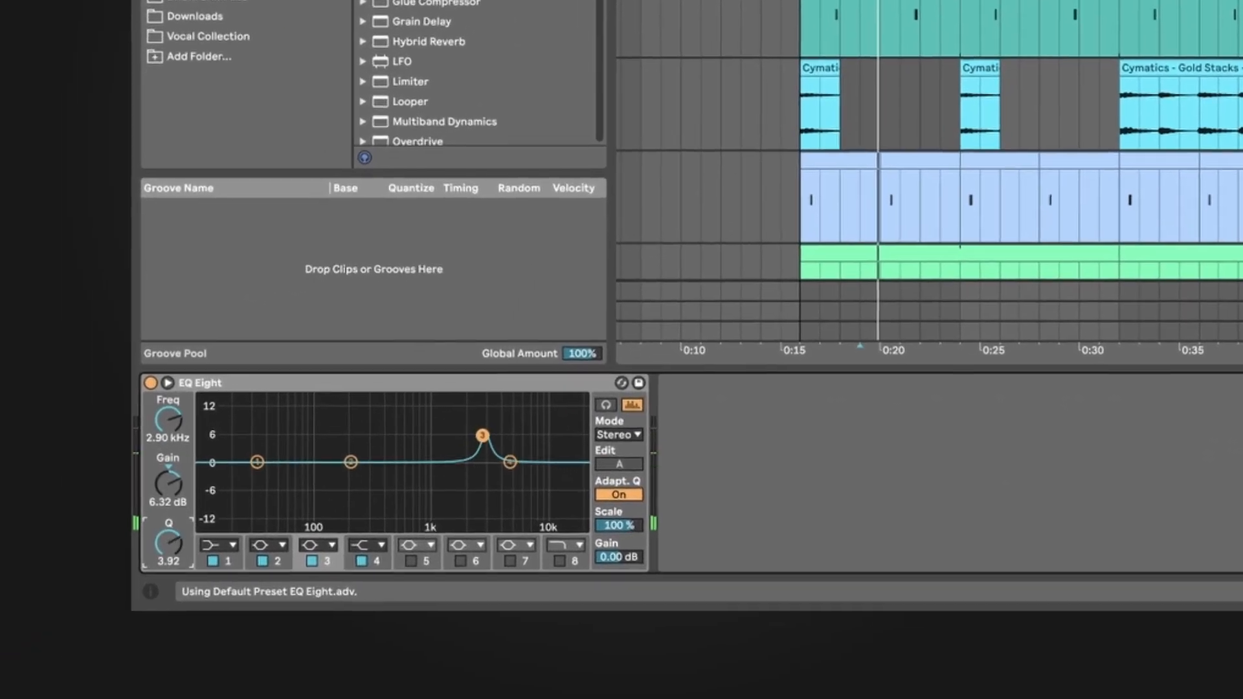
Locate the roll's harsh range by boosting EQ Eight band 3 at 4.95 kHz, and cut it to -4.52 dB with a Q of 2.29
key(space)
drag(483, 436, 509, 398)
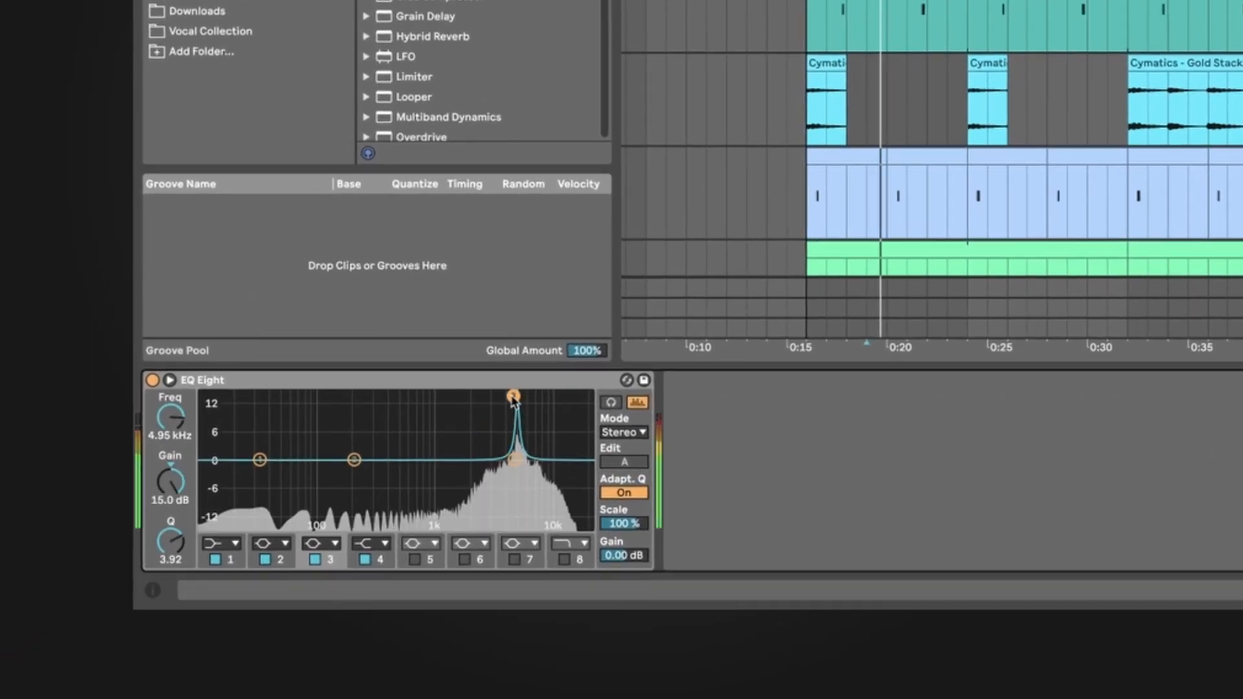
drag(171, 541, 171, 551)
key(space)
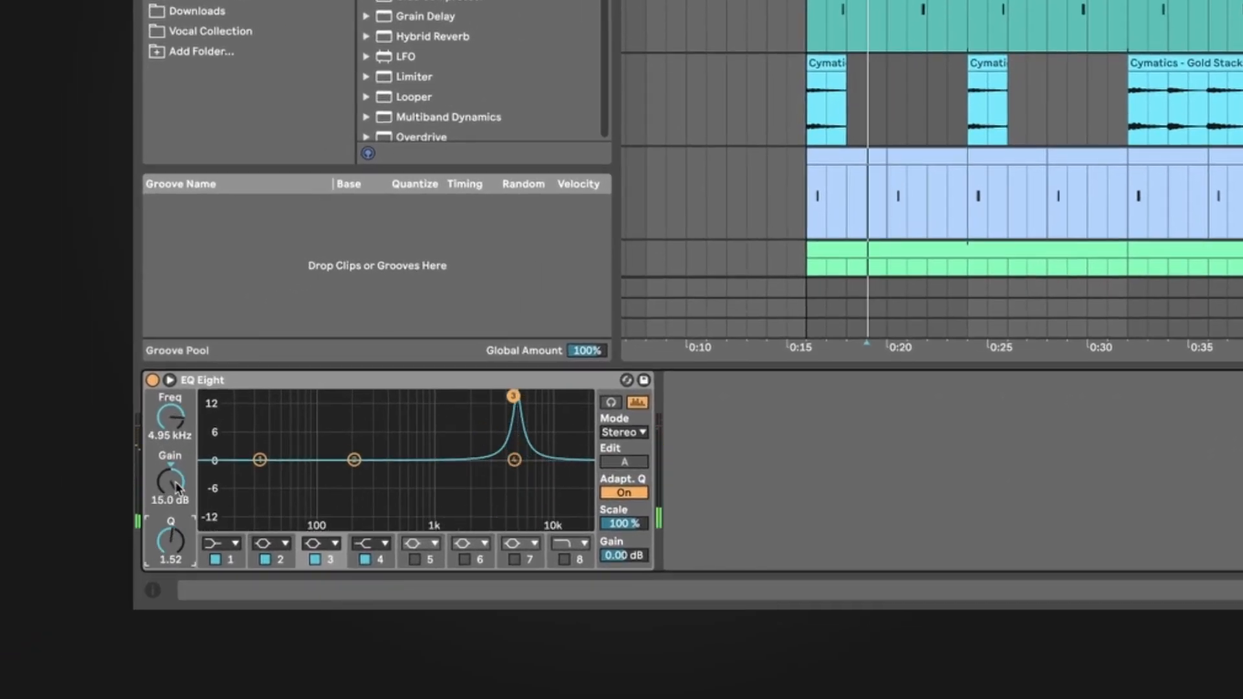
mouse_move(170, 482)
mouse_down()
mouse_move(171, 563)
mouse_move(170, 523)
mouse_up()
key(space)
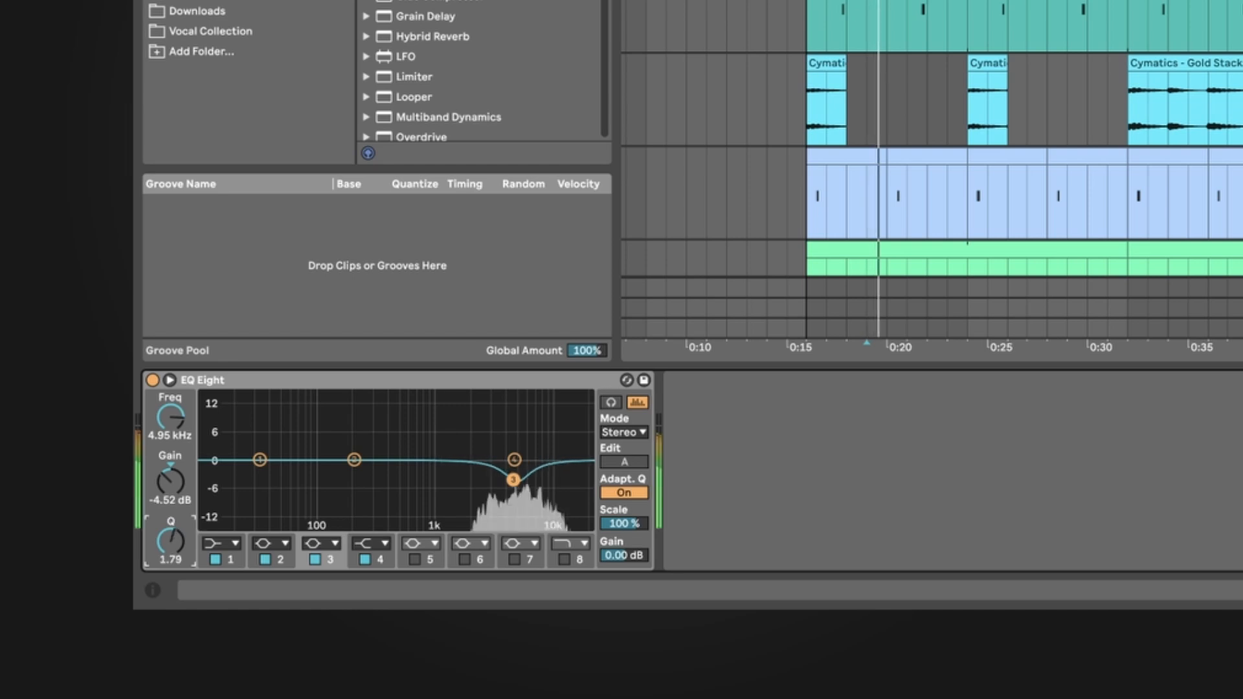
Bypass the roll's EQ Eight and replay the roll to compare it with the equalized sound
click(154, 380)
key(space)
key(space)
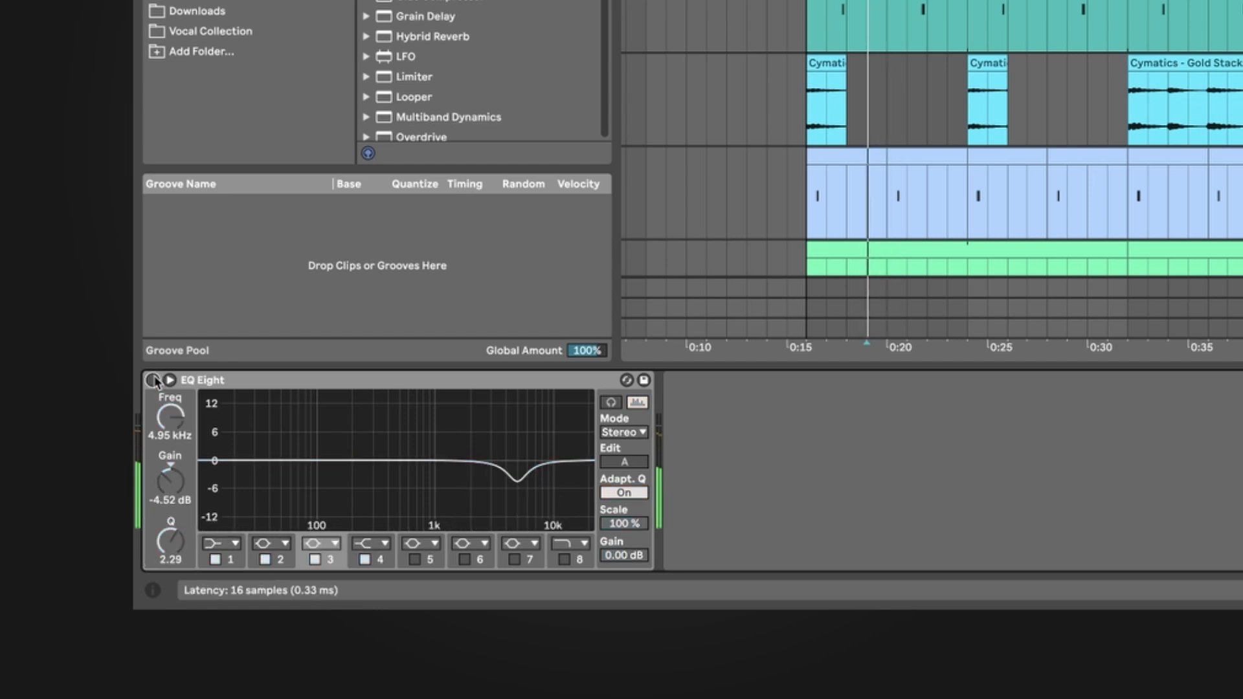
Re-enable the roll's EQ Eight and replay the roll with the cut applied
click(154, 379)
key(space)
key(space)
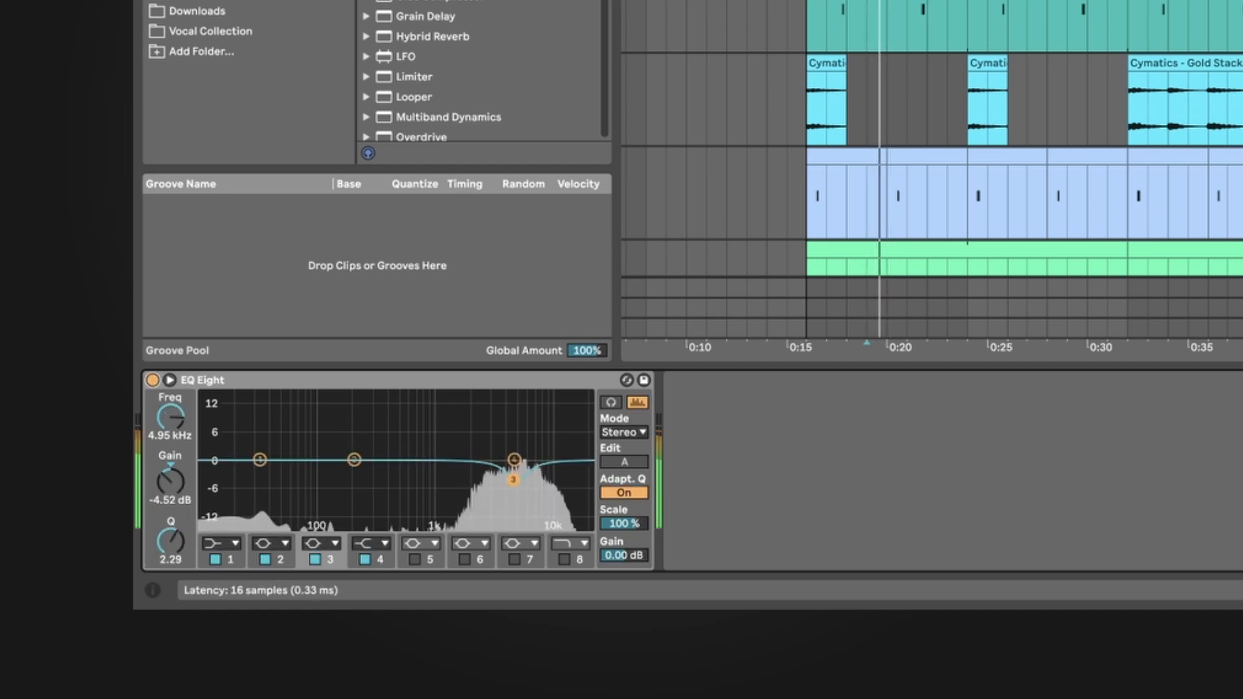
scroll(933, 169, down, 5)
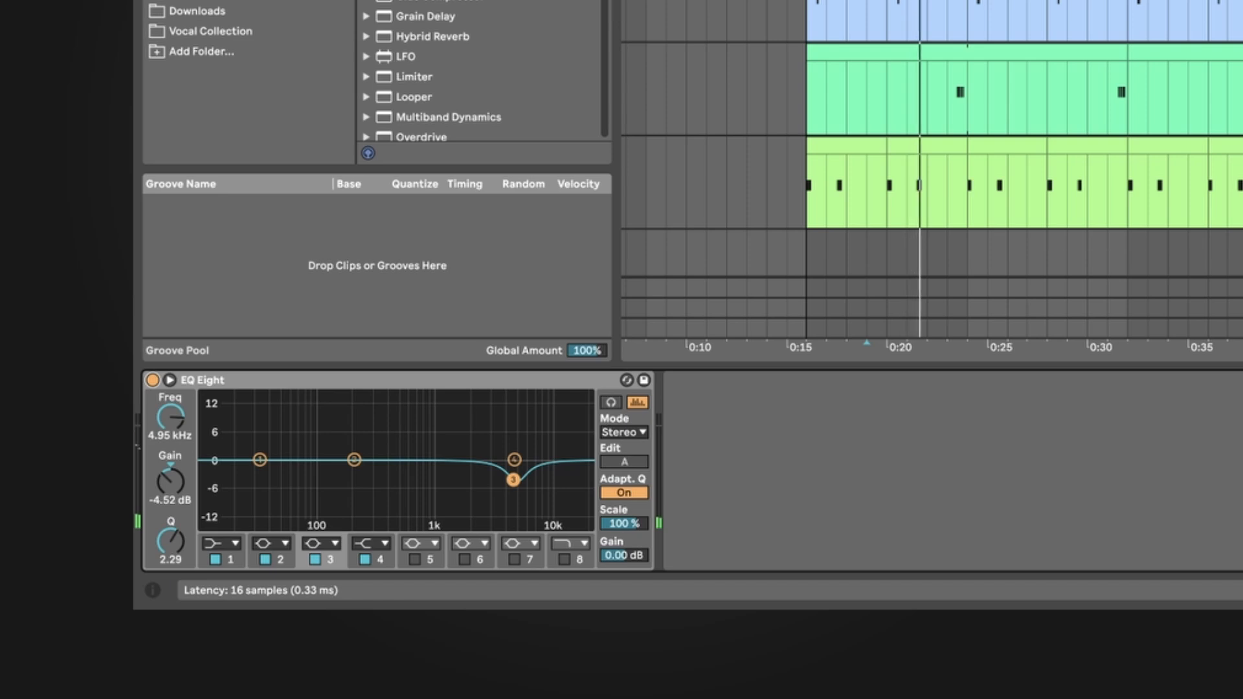
Play the percussion loop from bar 12.1.1 and listen to it through its EQ Eight
scroll(932, 170, up, 3)
scroll(932, 170, up, 3)
key(space)
click(927, 3)
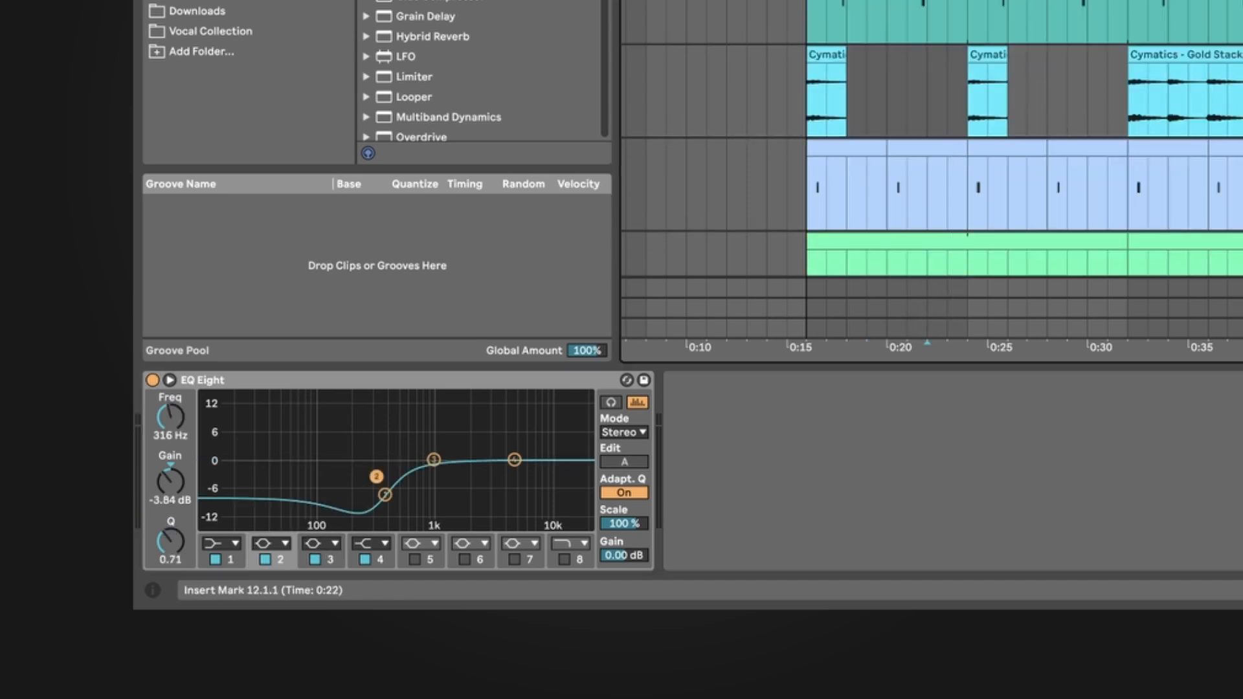
key(space)
key(space)
key(space)
key(space)
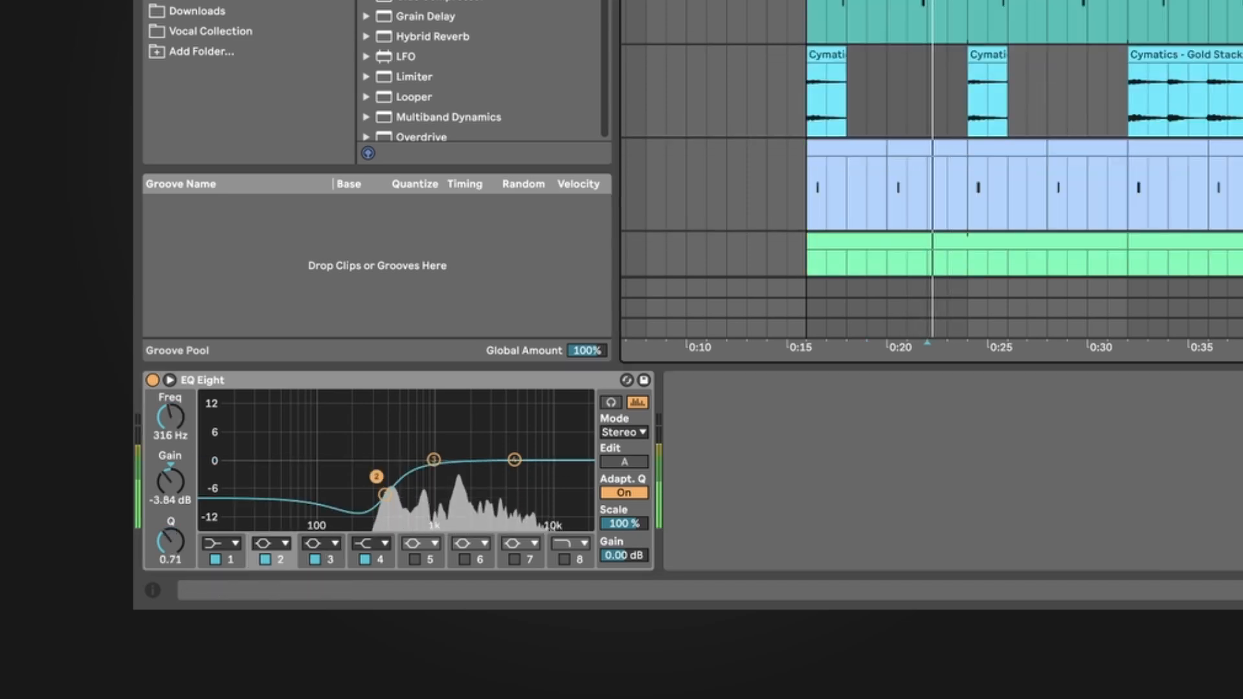
key(space)
Boost band 3 of the percussion loop's EQ Eight by 5.83 dB at 8.99 kHz with a Q of 0.26, and replay the loop
drag(386, 495, 543, 435)
key(space)
key(space)
key(space)
key(space)
key(space)
key(space)
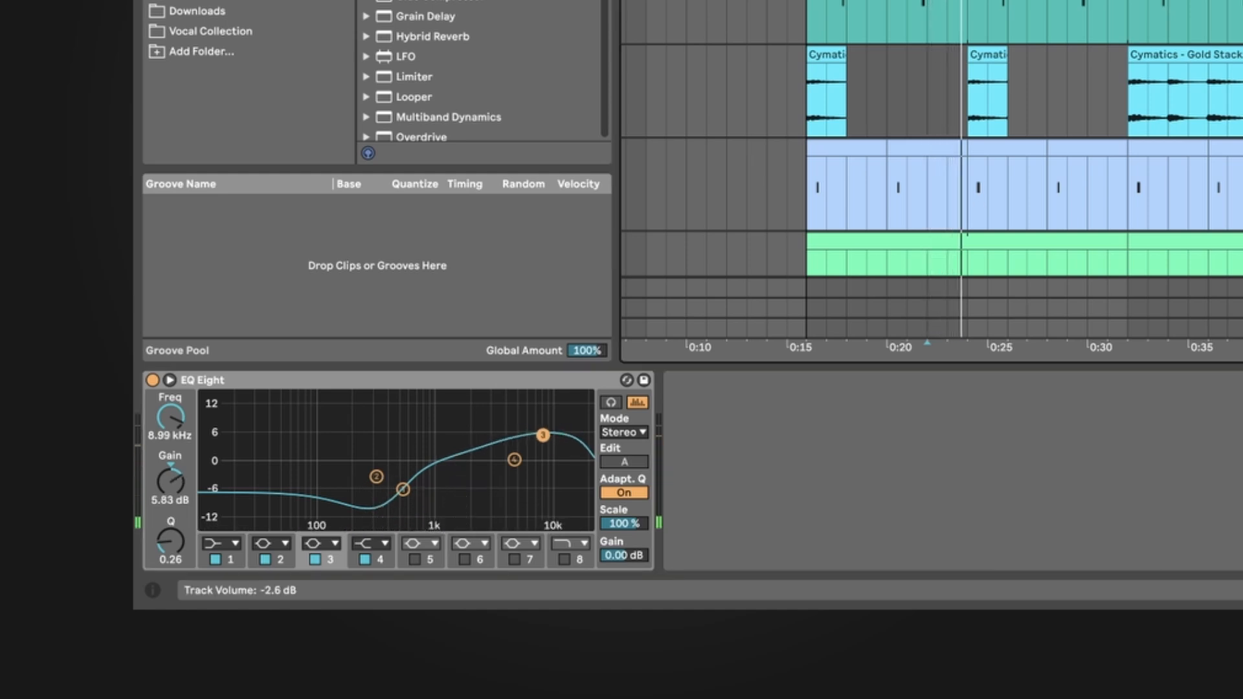
Play the beat from bar 9 and examine how the vocal and melody tracks sit together
scroll(932, 169, down, 5)
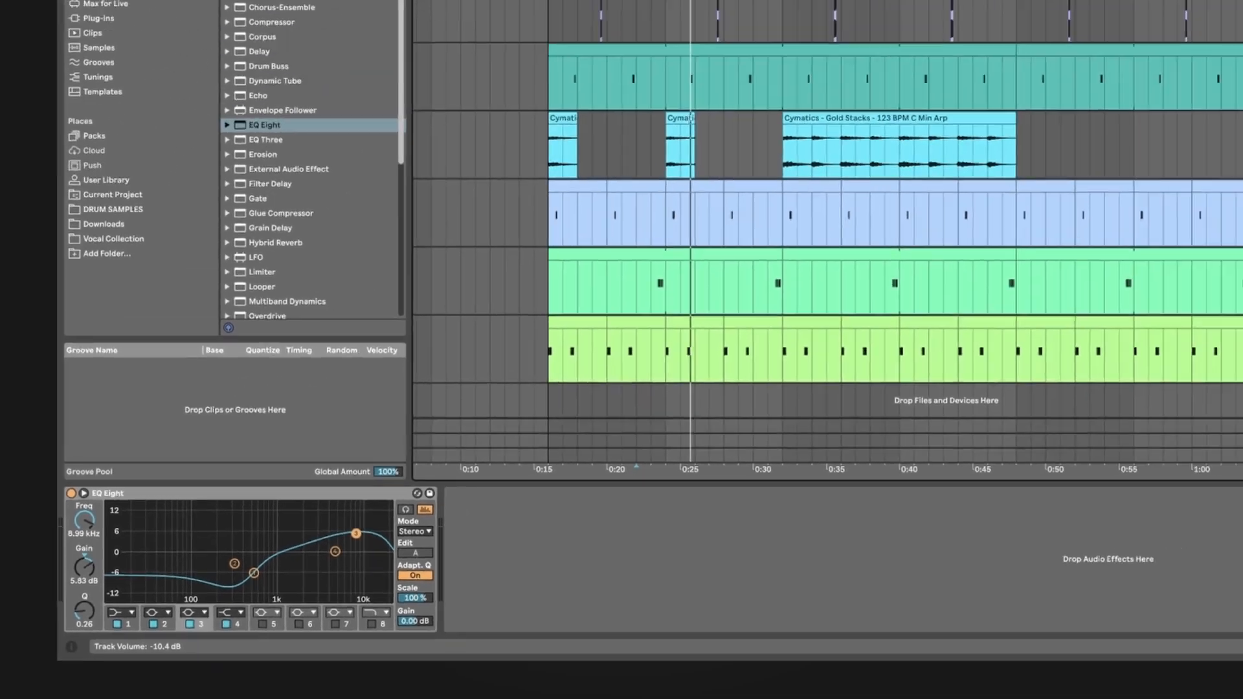
click(1138, 366)
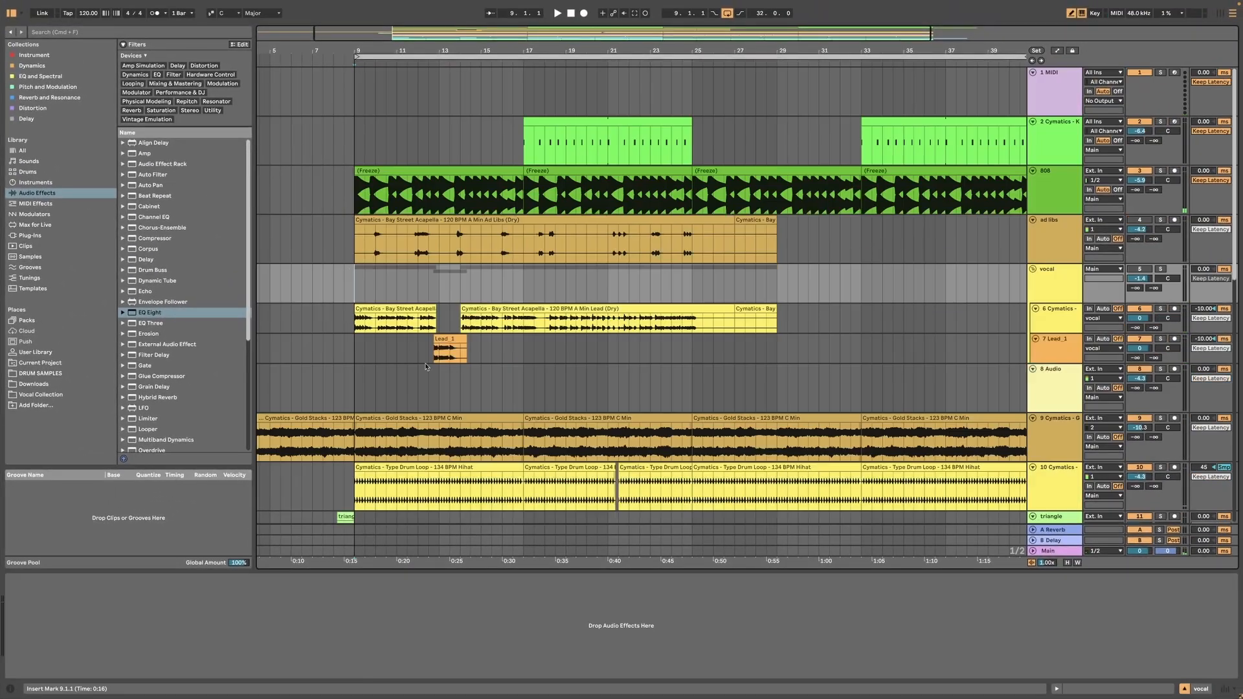
scroll(559, 339, down, 5)
scroll(559, 339, up, 3)
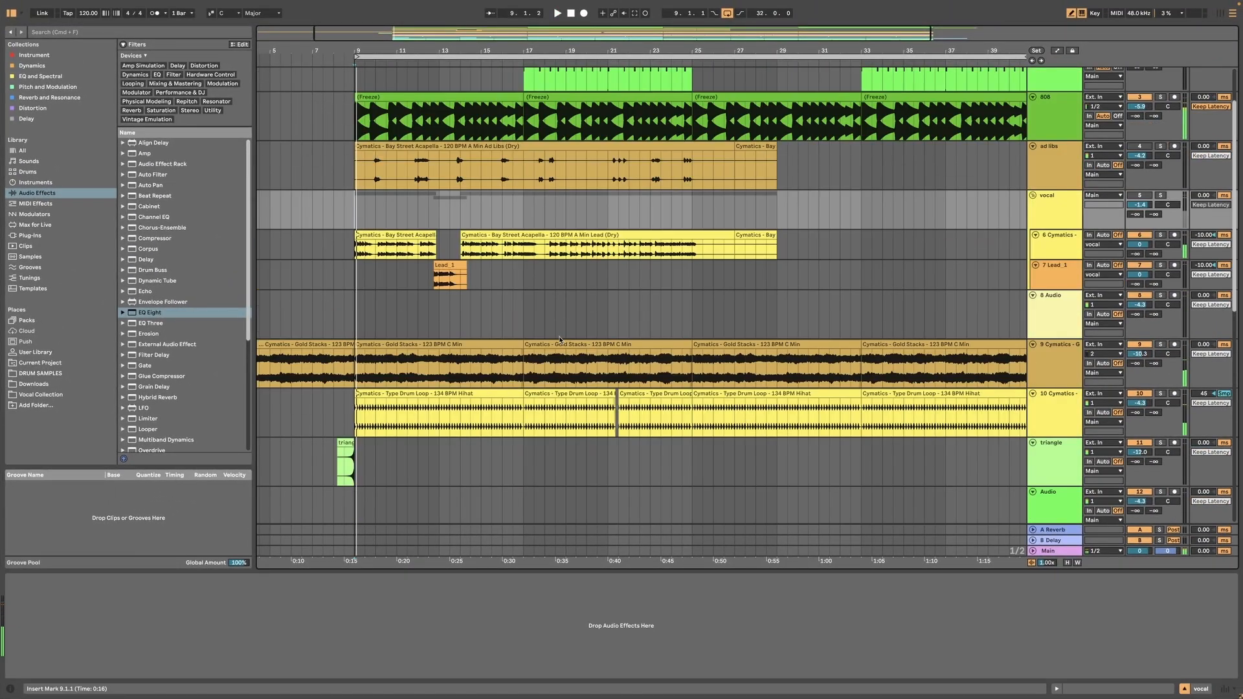
click(526, 304)
scroll(550, 323, up, 2)
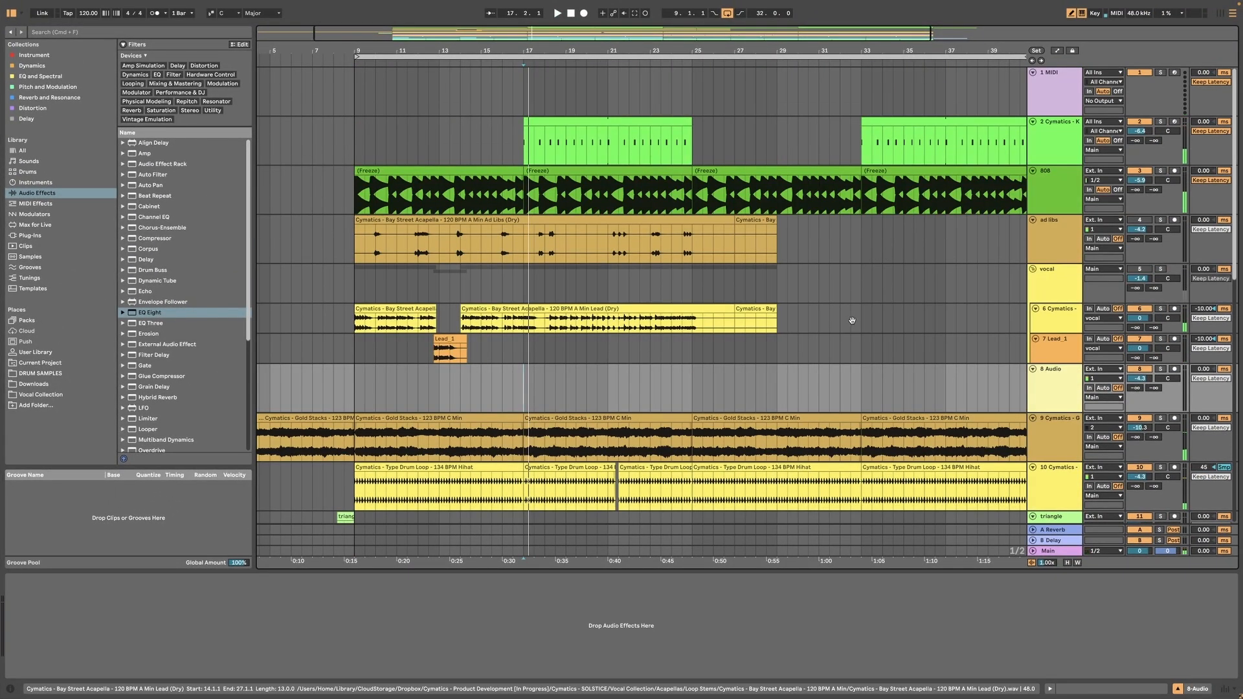
scroll(812, 345, down, 3)
click(363, 274)
scroll(363, 275, up, 3)
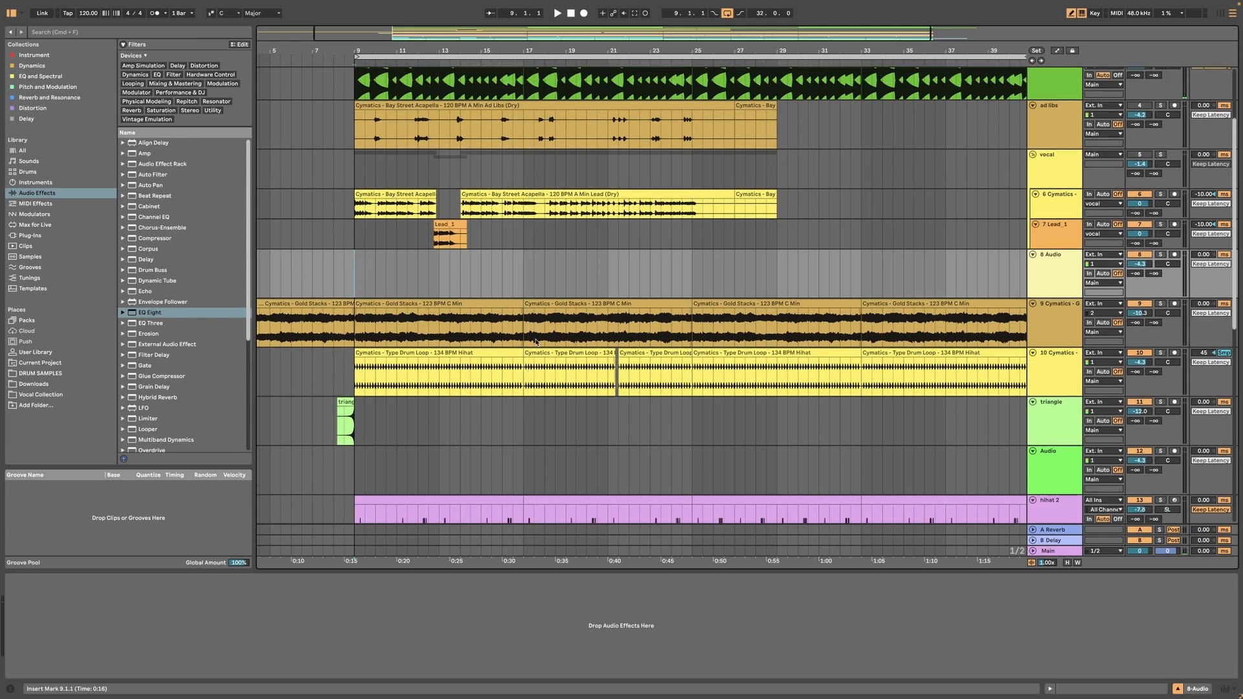
key(space)
scroll(809, 343, down, 1)
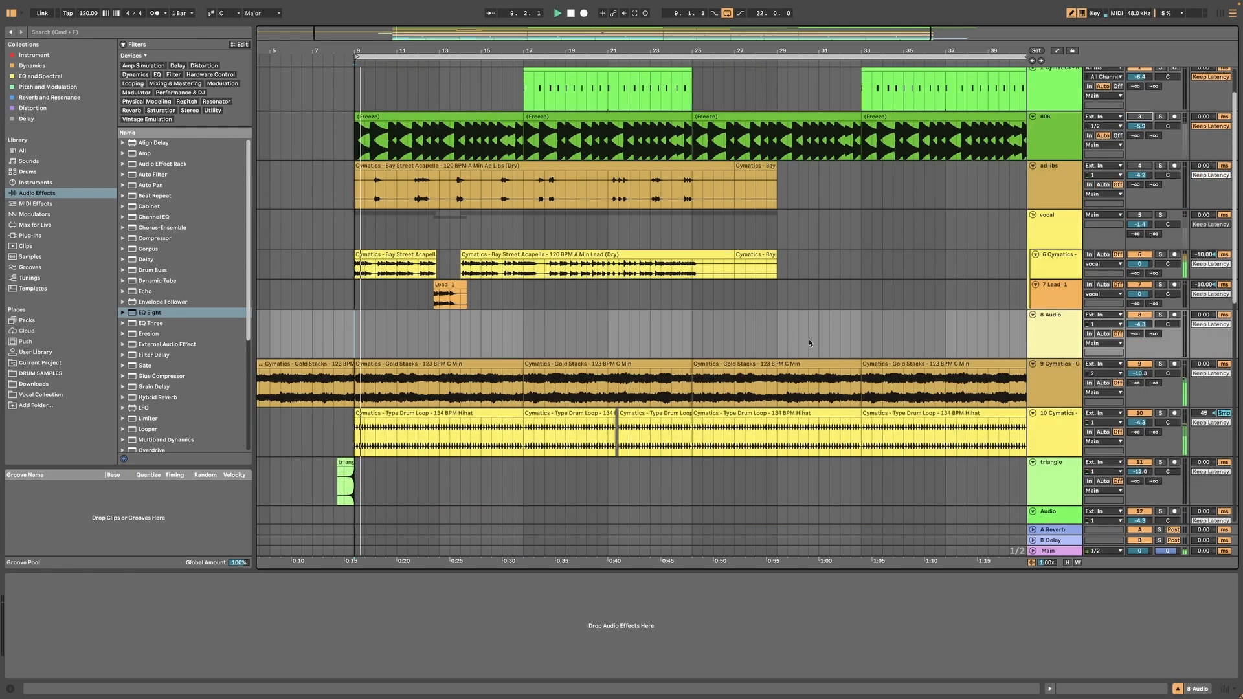
Insert Pro-Q 3 on the Gold Stacks melody track
click(1097, 383)
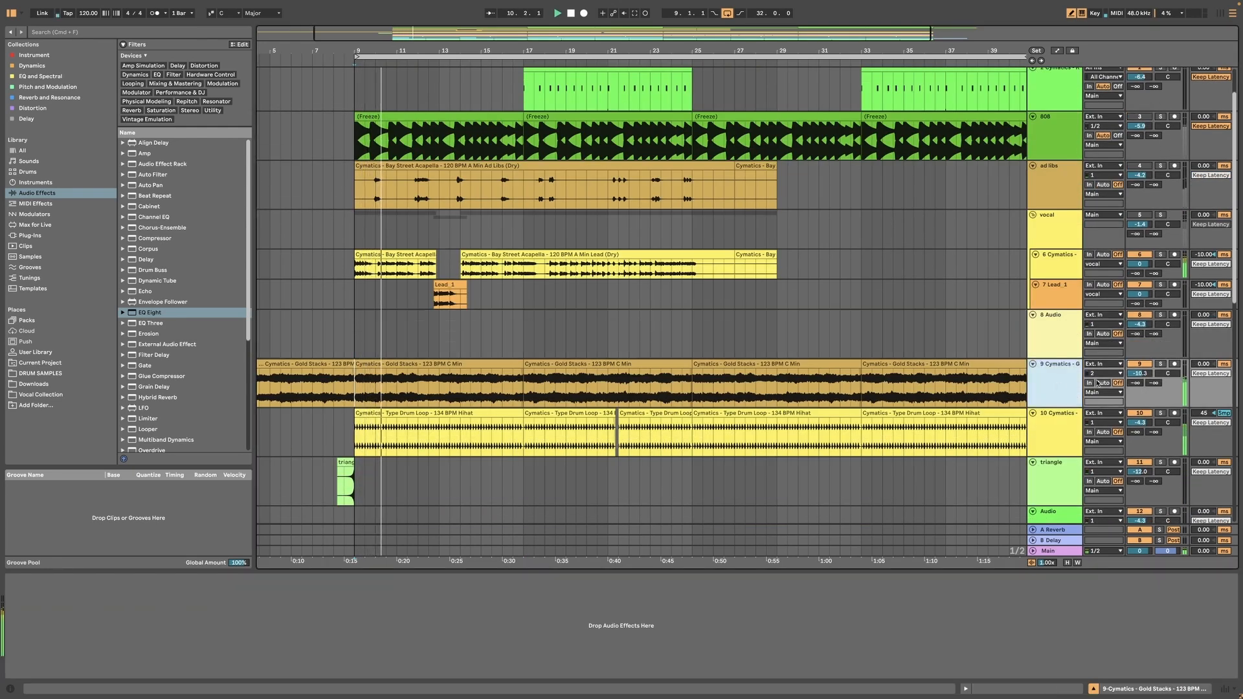
scroll(1082, 318, up, 1)
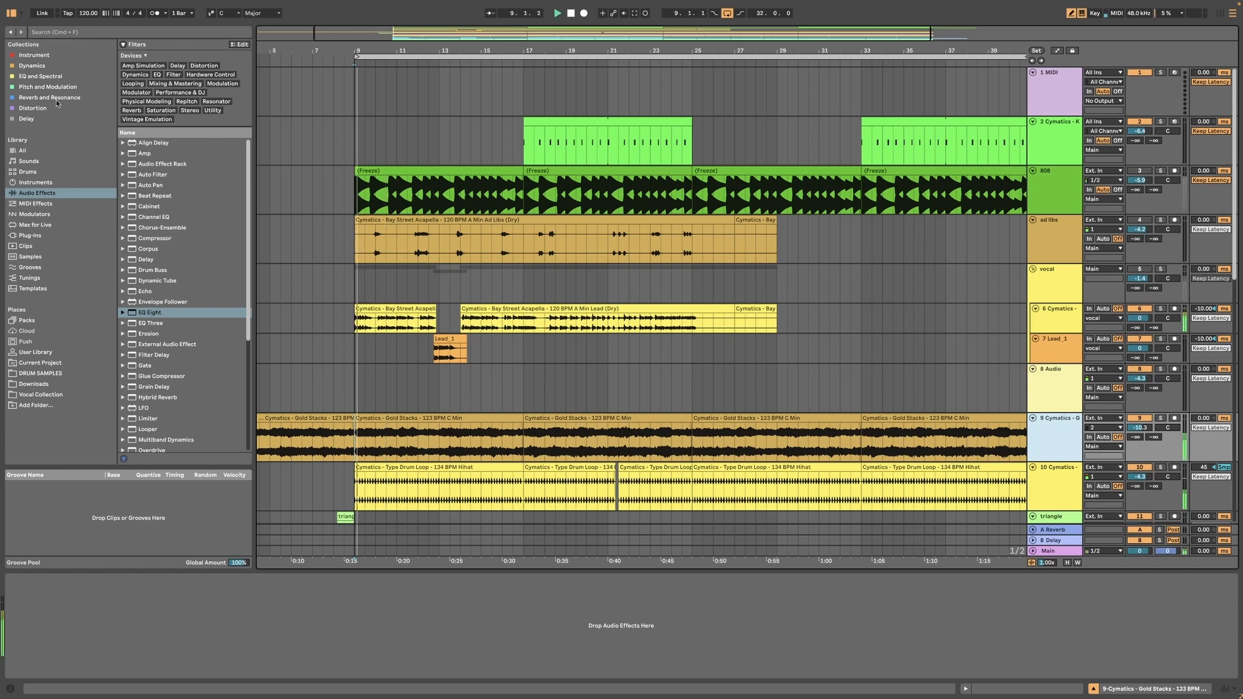
click(42, 77)
drag(167, 66, 43, 647)
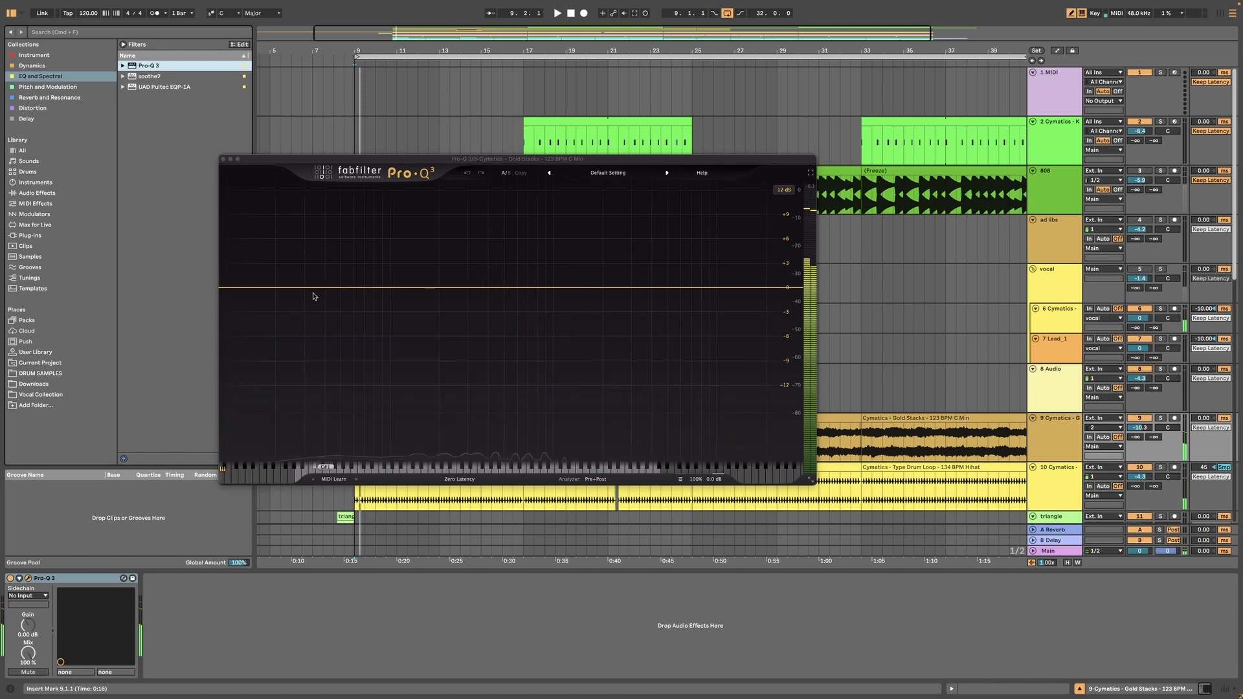
Add a 12 dB/oct low cut at about 99 Hz to the melody's Pro-Q 3, auditioning the removed lows, and close its window
click(326, 289)
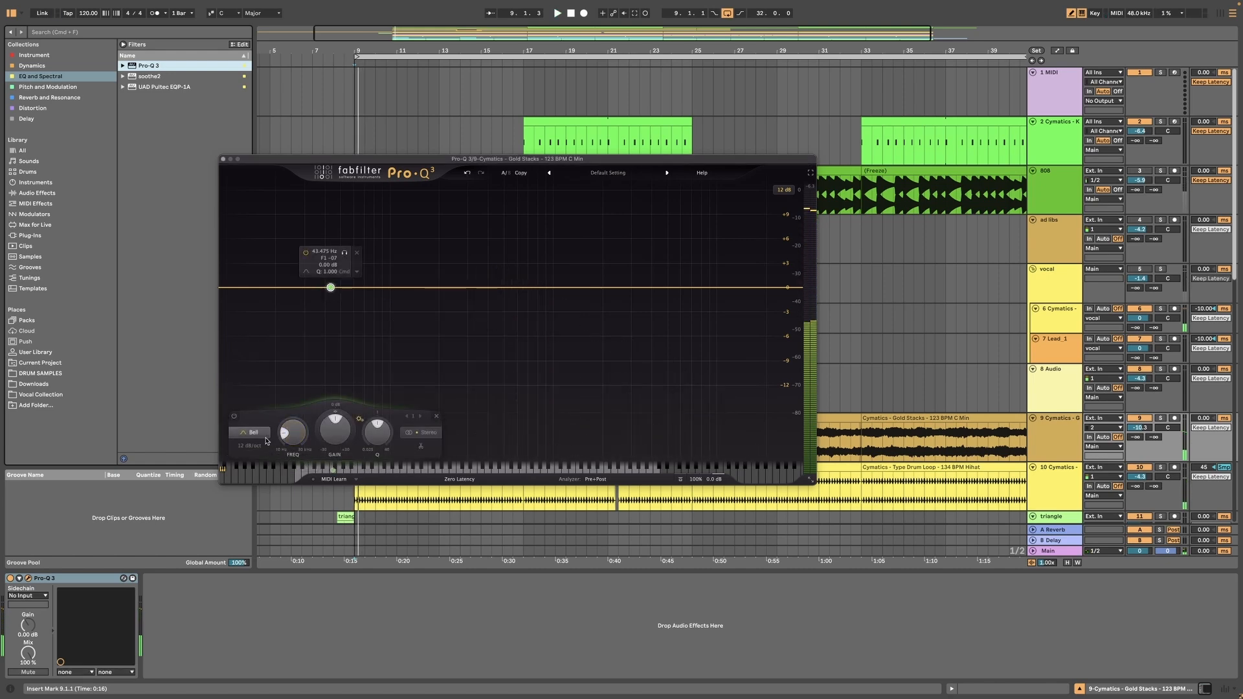
click(249, 433)
click(252, 361)
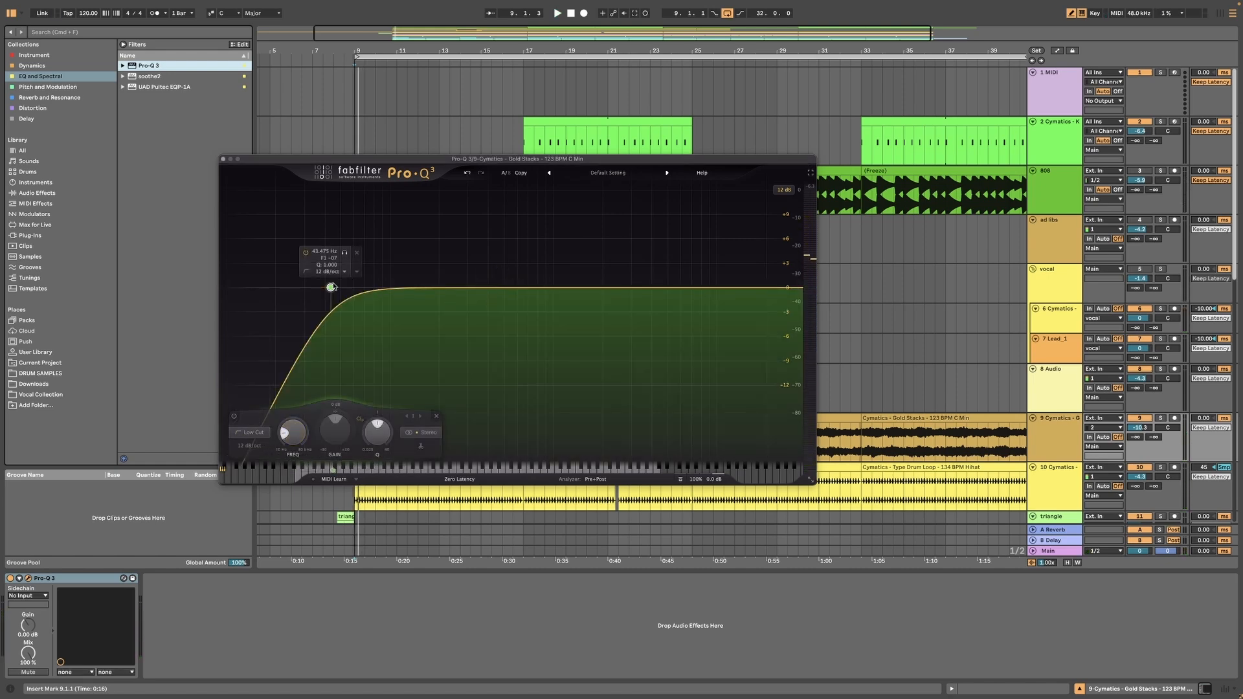
key(space)
drag(345, 253, 393, 254)
click(408, 249)
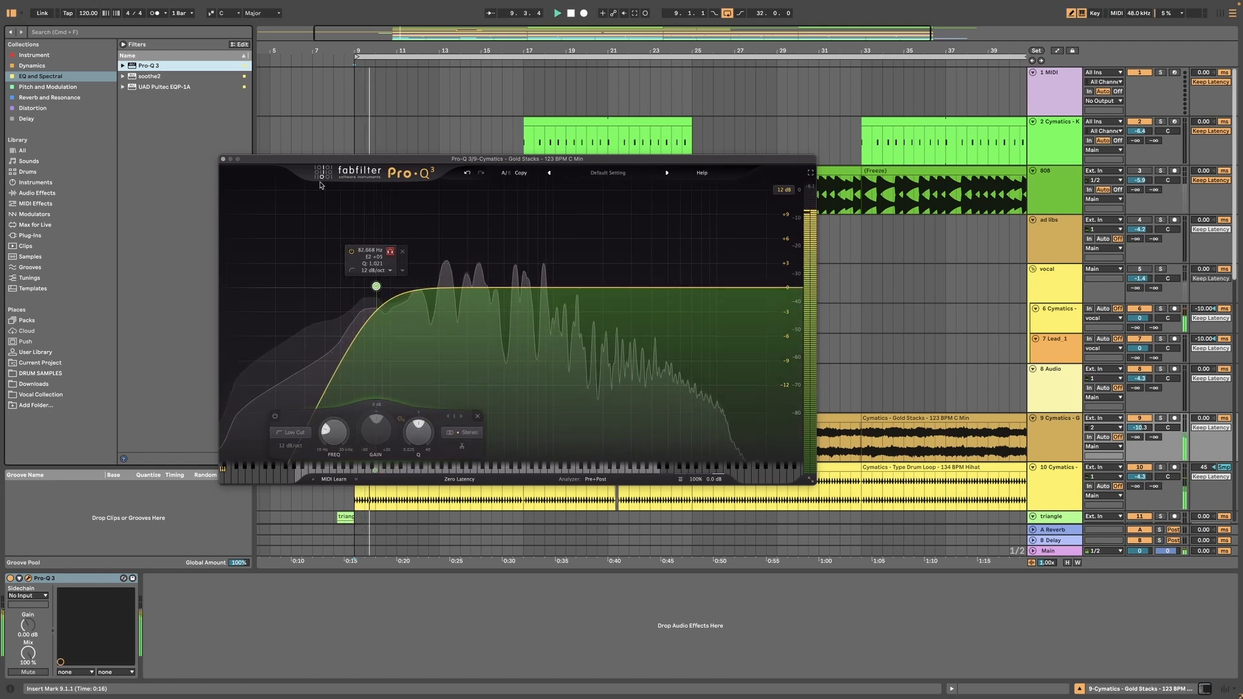
click(224, 159)
Review the melody's low cut in Pro-Q 3 during playback and replay the beat from bar 9 to check the melody against the 808
key(space)
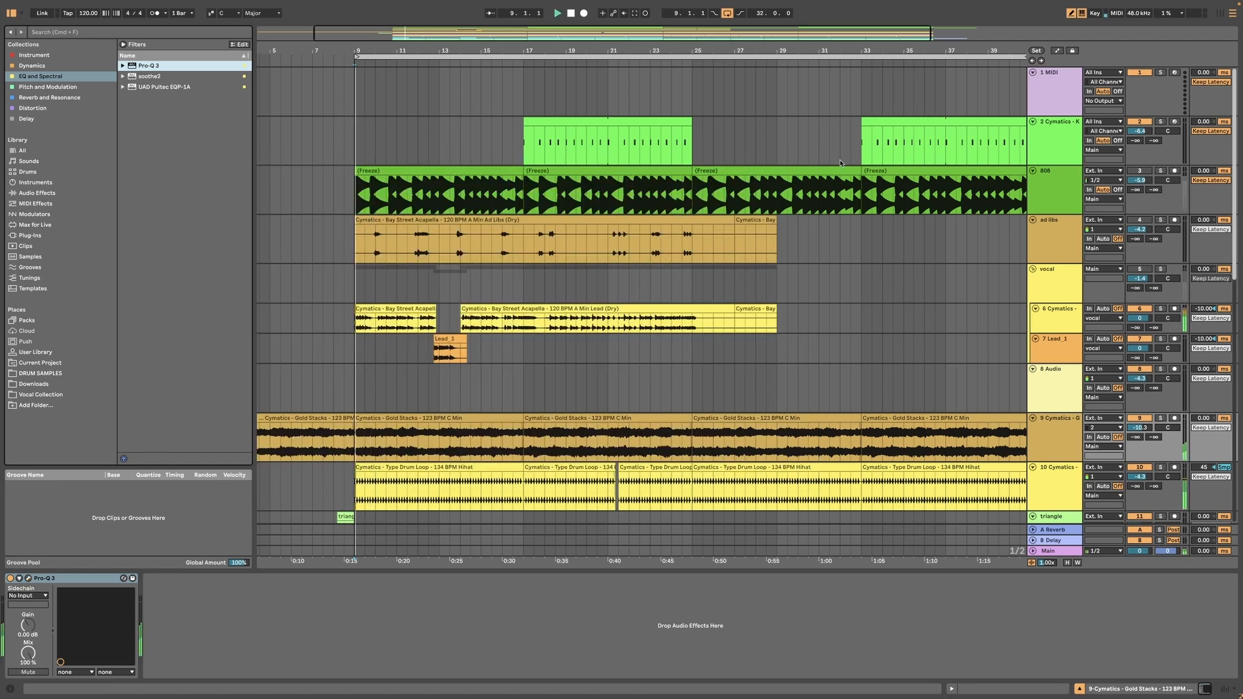
click(1051, 431)
click(26, 579)
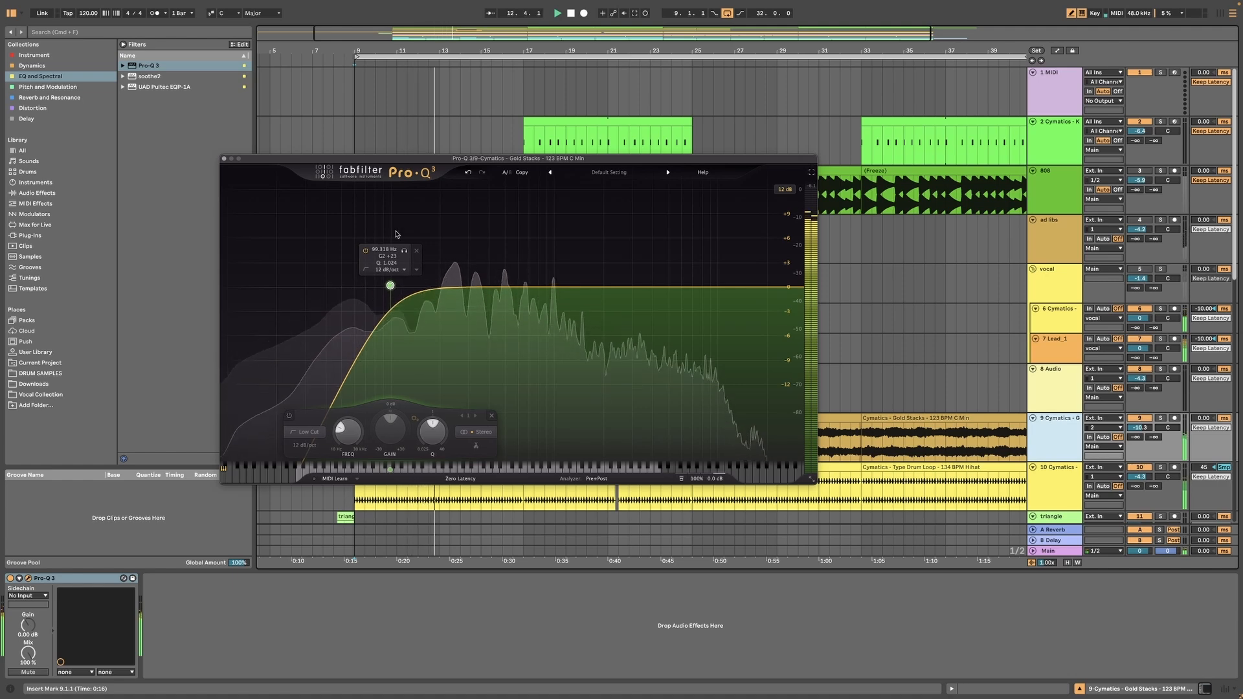
key(space)
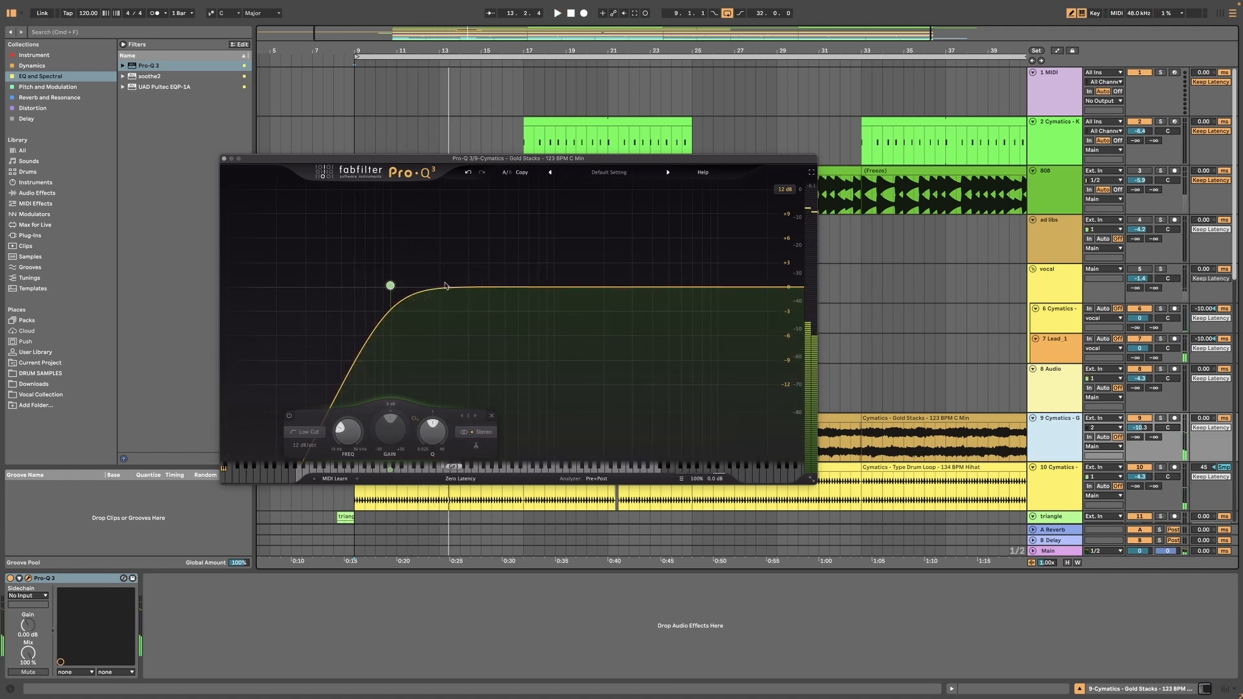
key(space)
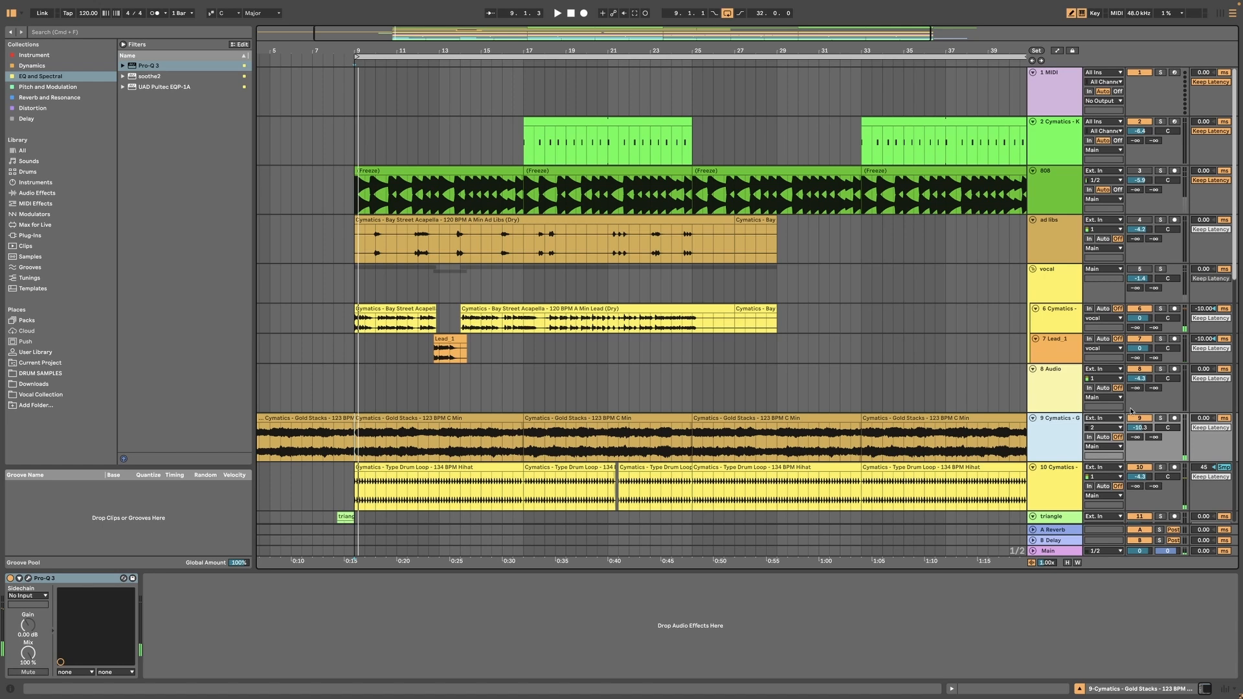
click(1038, 189)
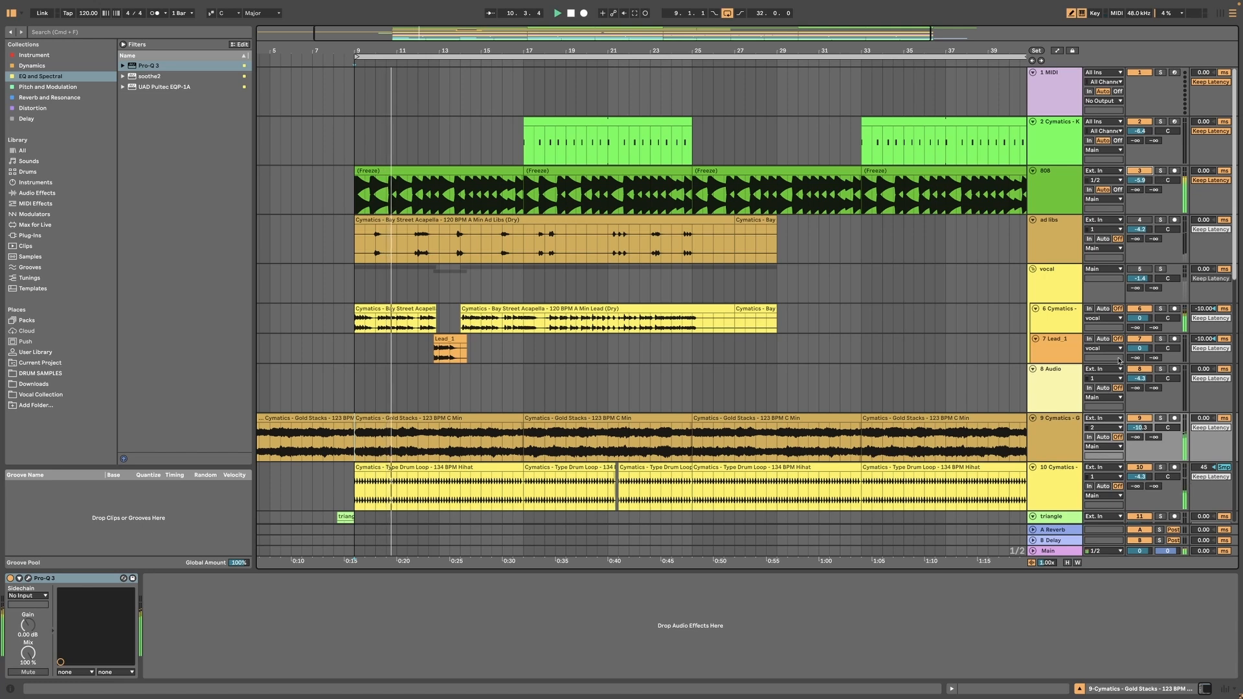
click(1054, 429)
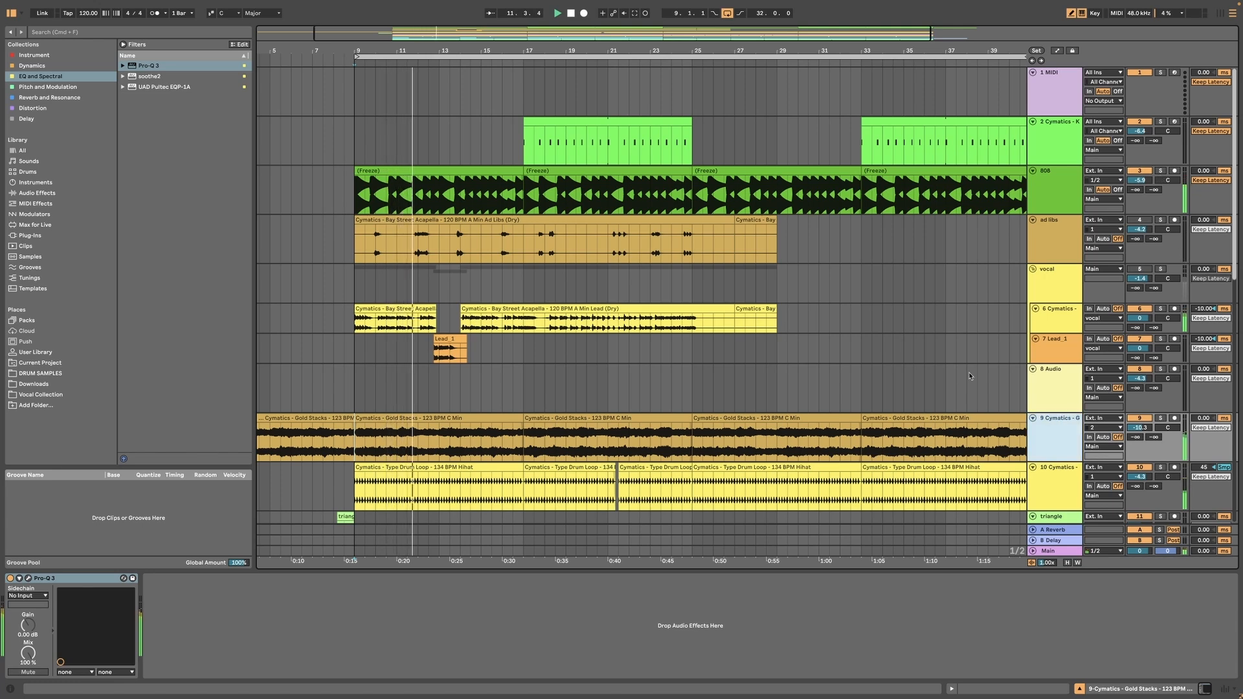
Play the drums from bar 11.3.1, pan the cowbell to 21R and set its volume to -6.5 dB
scroll(946, 368, down, 3)
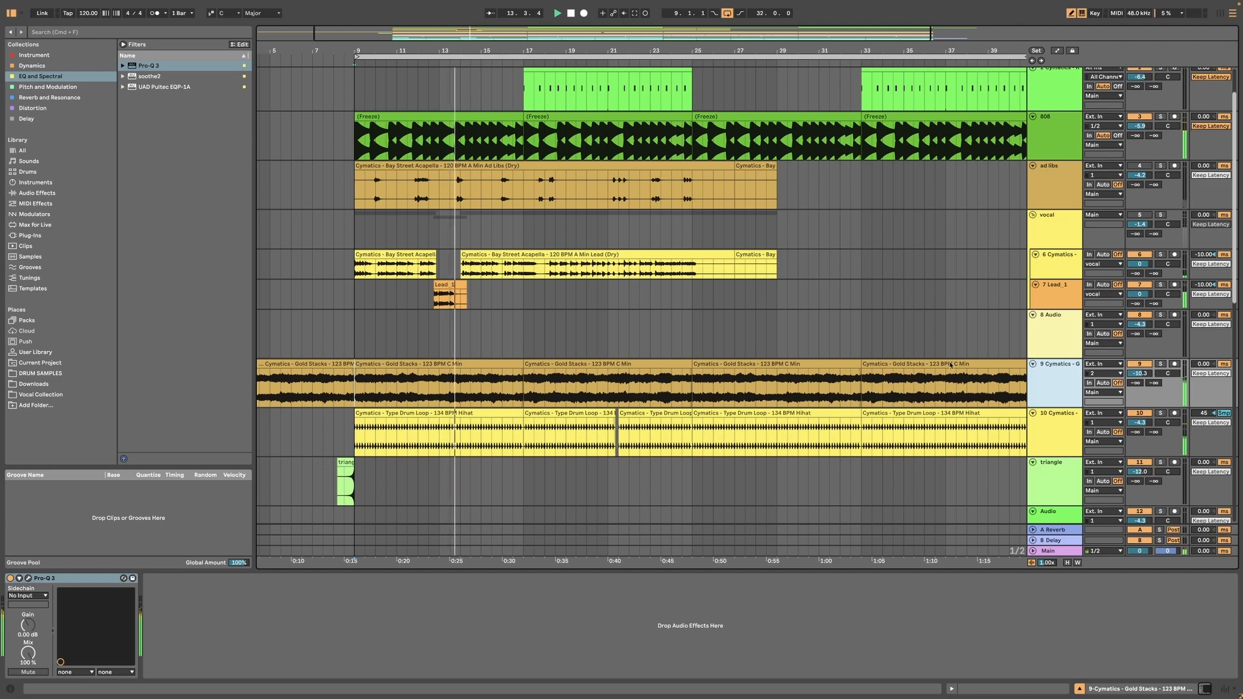
scroll(950, 365, down, 10)
scroll(423, 437, up, 3)
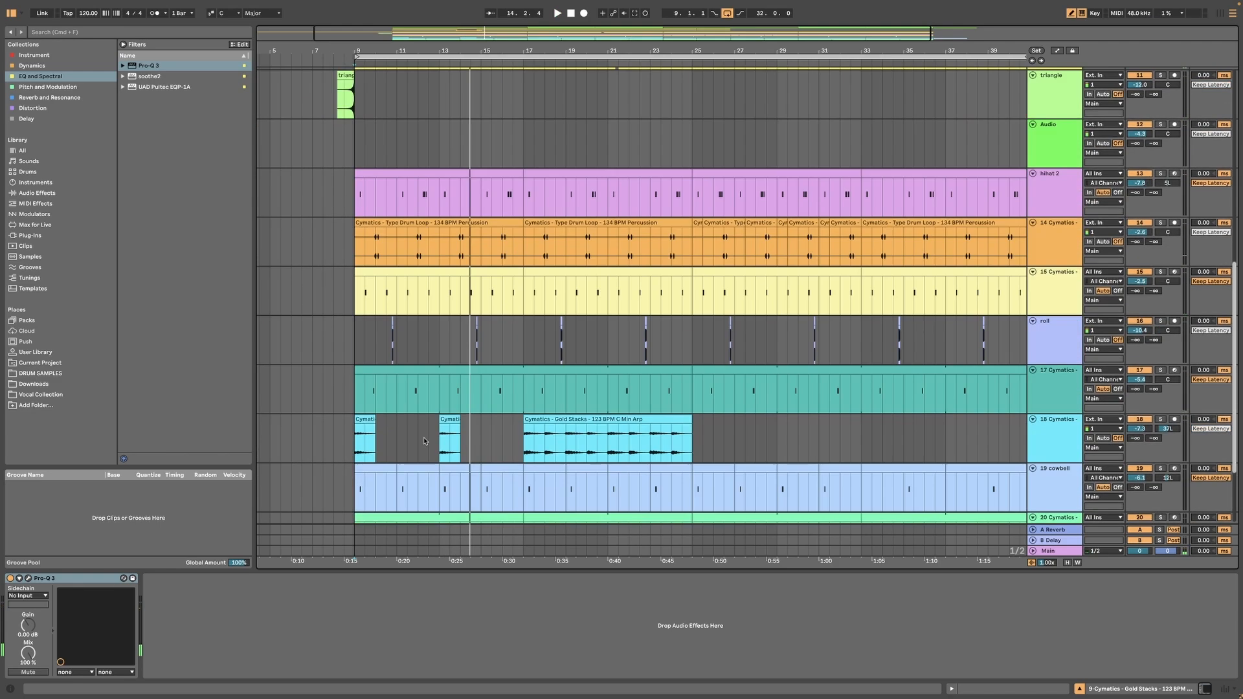
click(408, 446)
key(space)
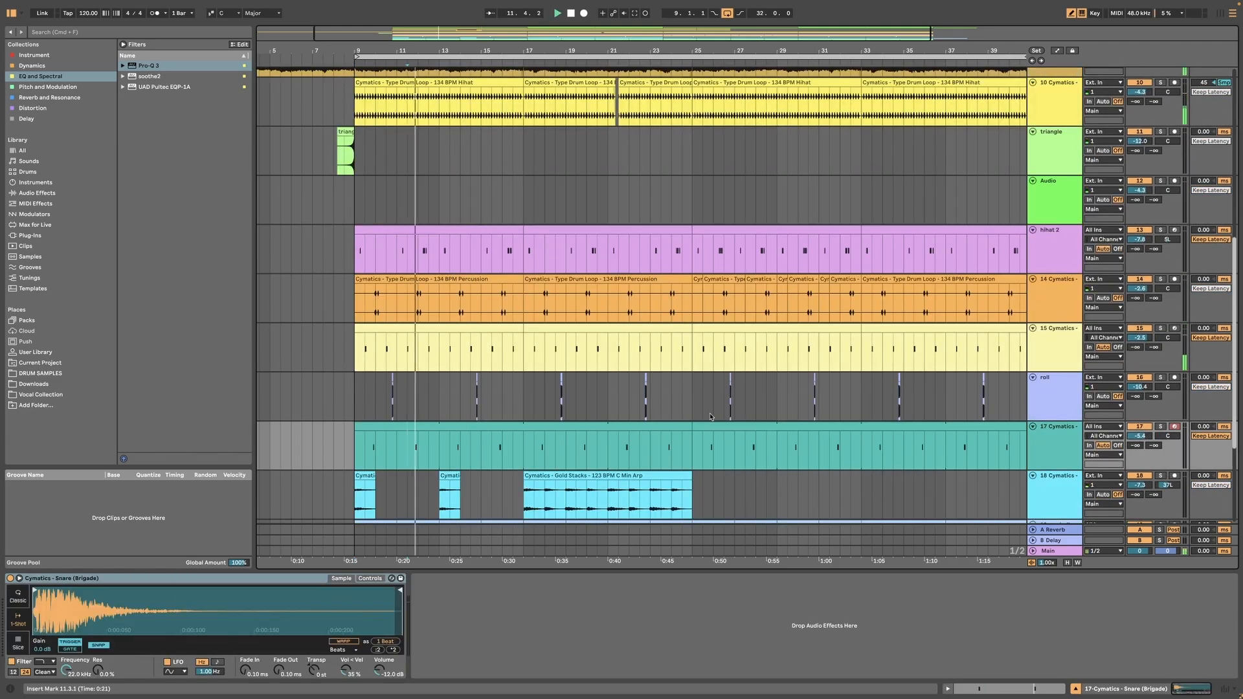
scroll(648, 440, down, 5)
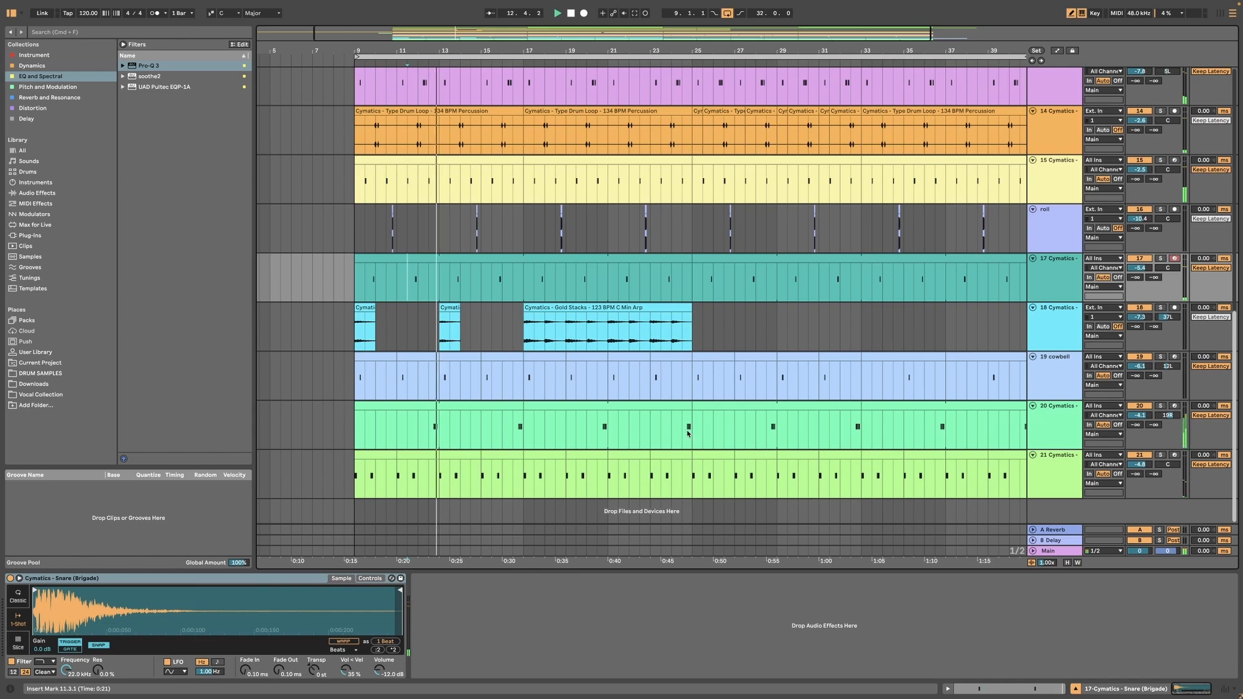
scroll(670, 429, up, 1)
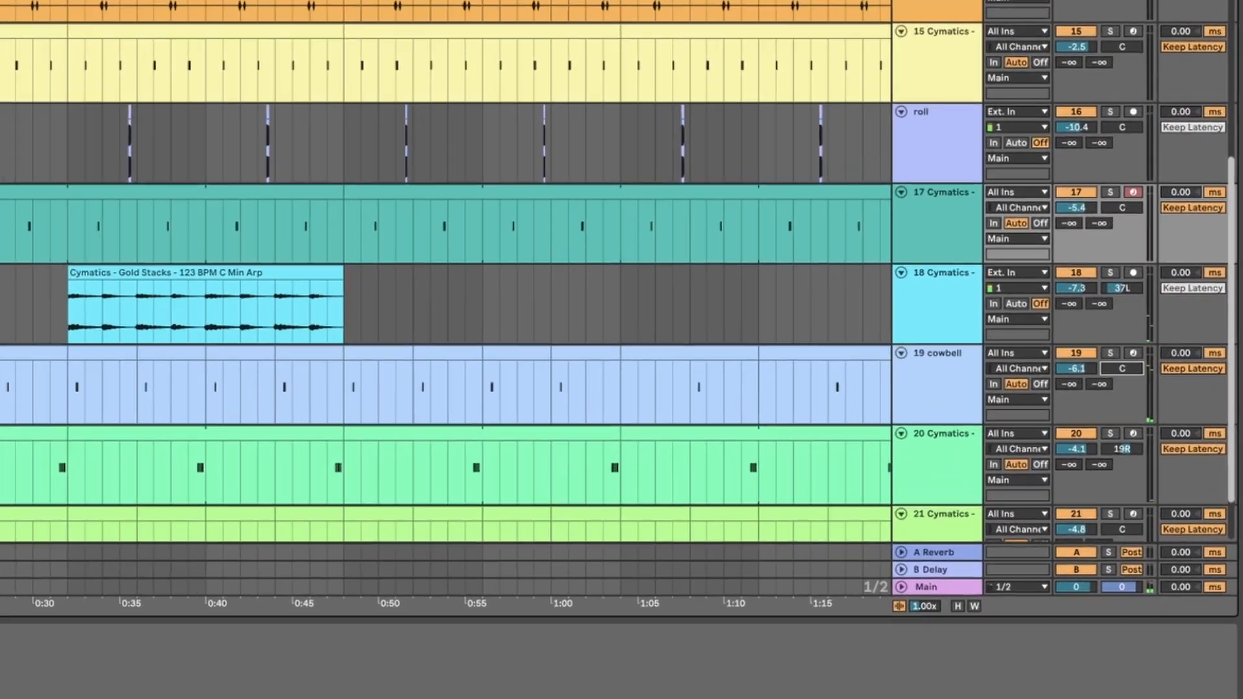
drag(1122, 368, 1121, 348)
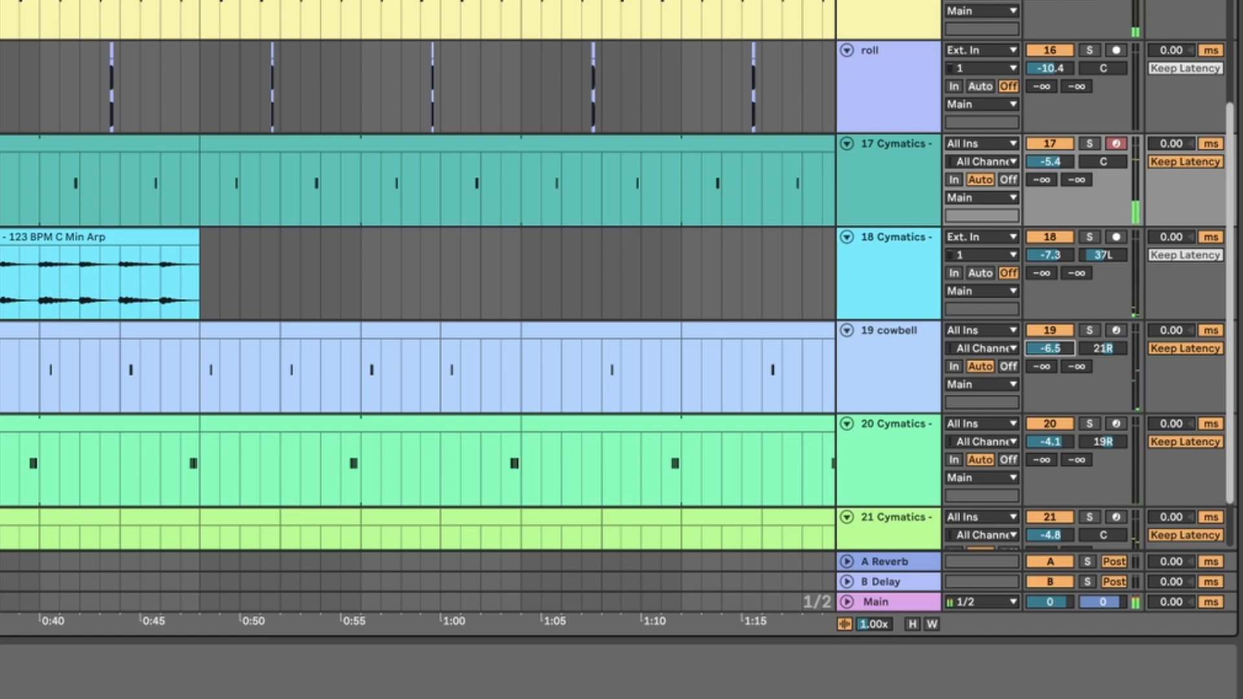
Stop playback and insert ValhallaVintageVerb on the cowbell track
click(900, 347)
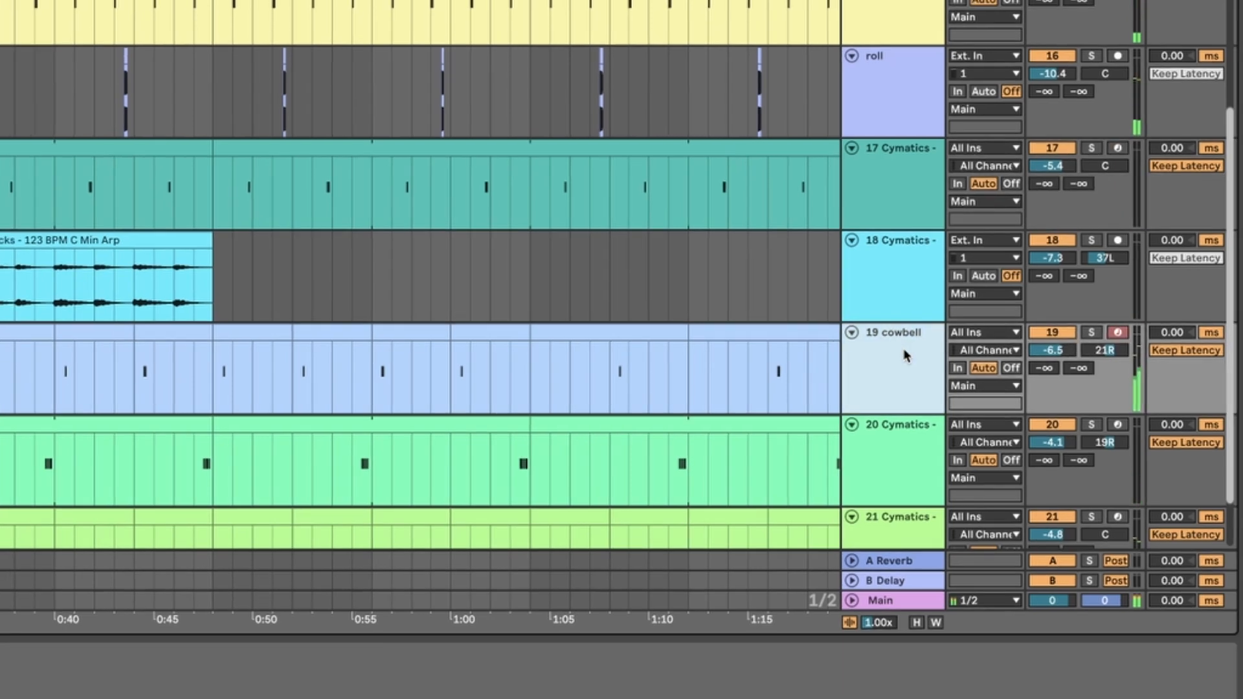
key(space)
scroll(778, 278, up, 3)
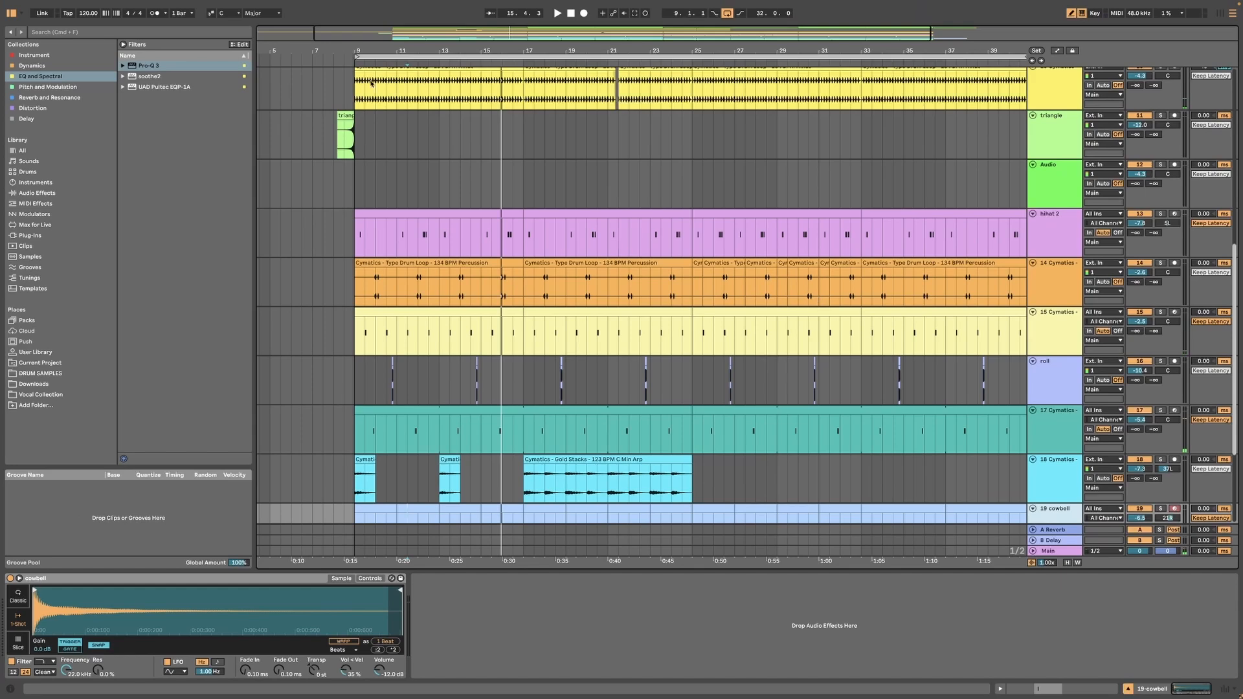
click(63, 97)
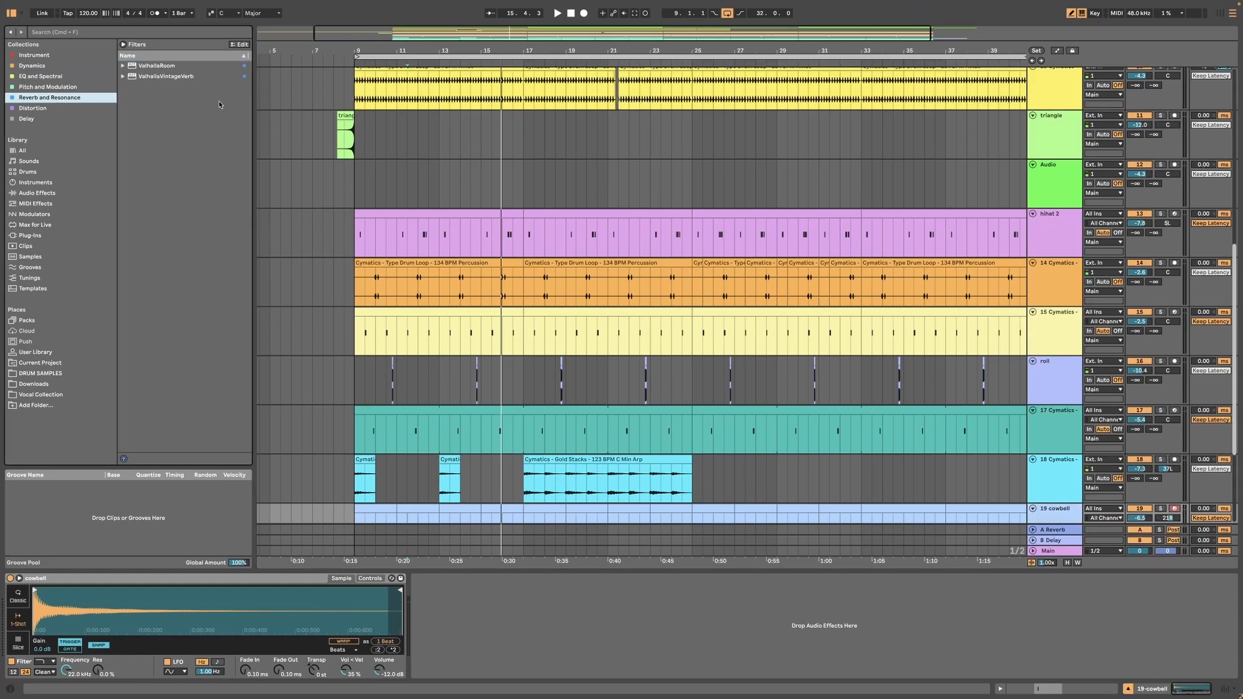
double_click(167, 78)
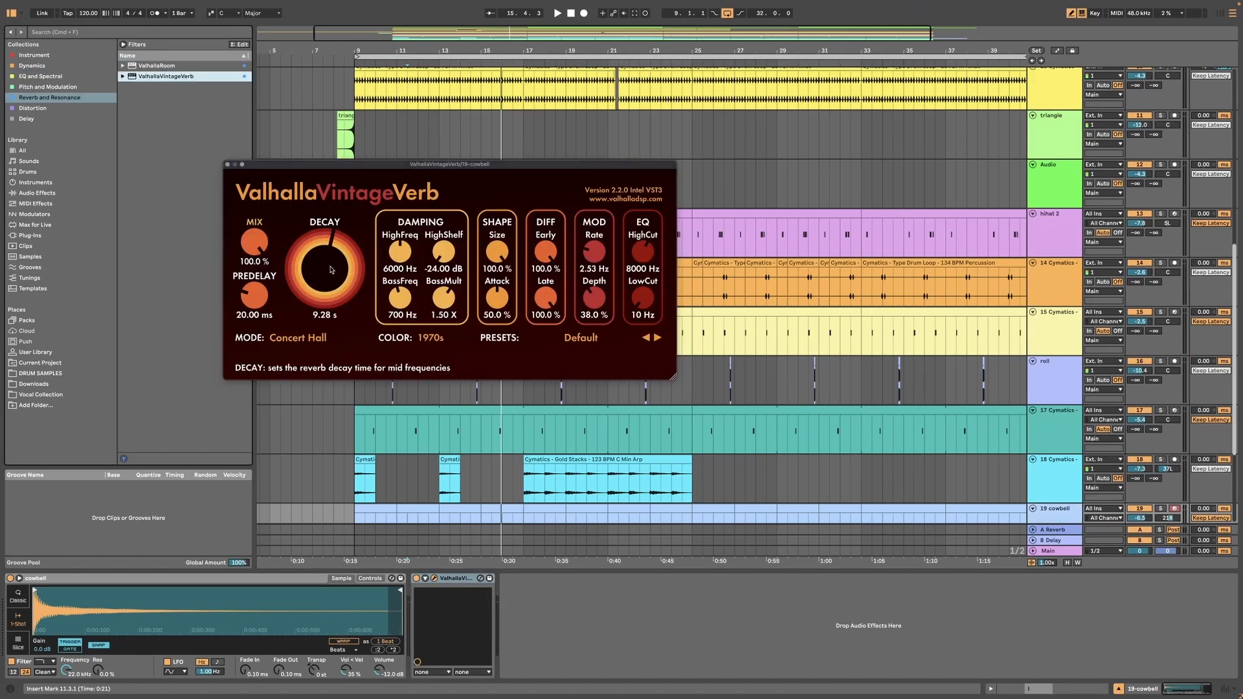
Set the cowbell's ValhallaVintageVerb mix to 48.8% and its decay to 7.47 s while the beat plays
drag(255, 244, 257, 318)
key(space)
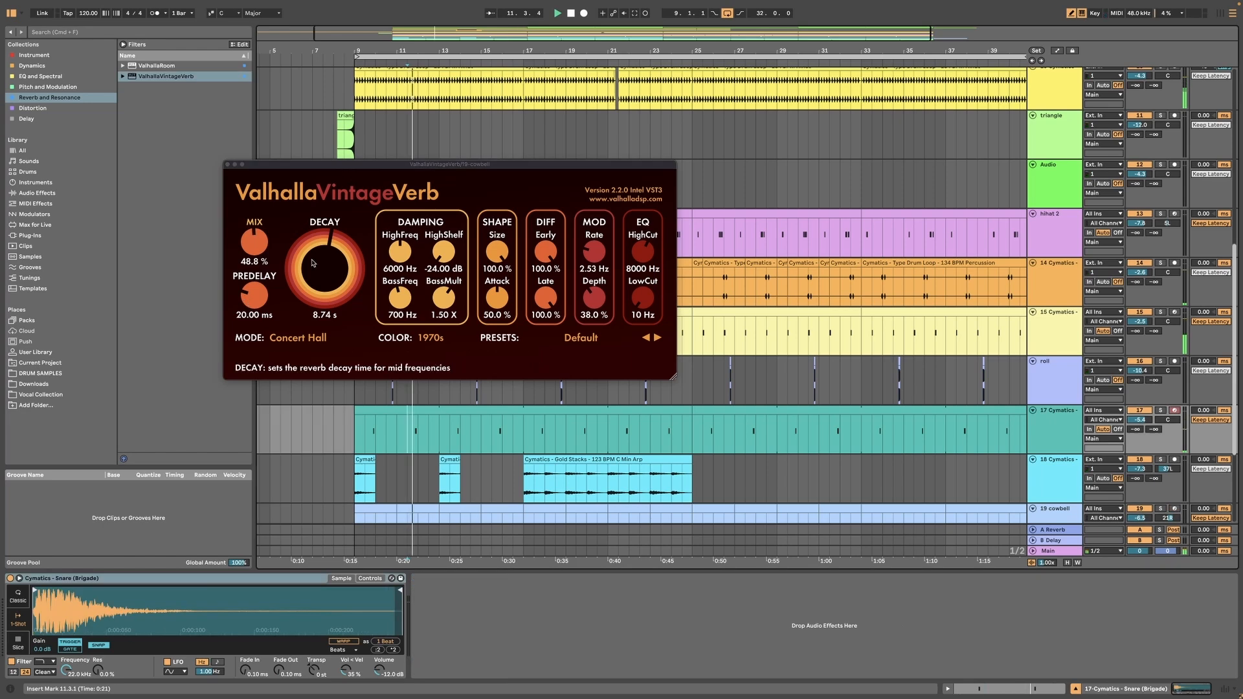
drag(301, 164, 667, 104)
drag(425, 42, 429, 113)
click(470, 369)
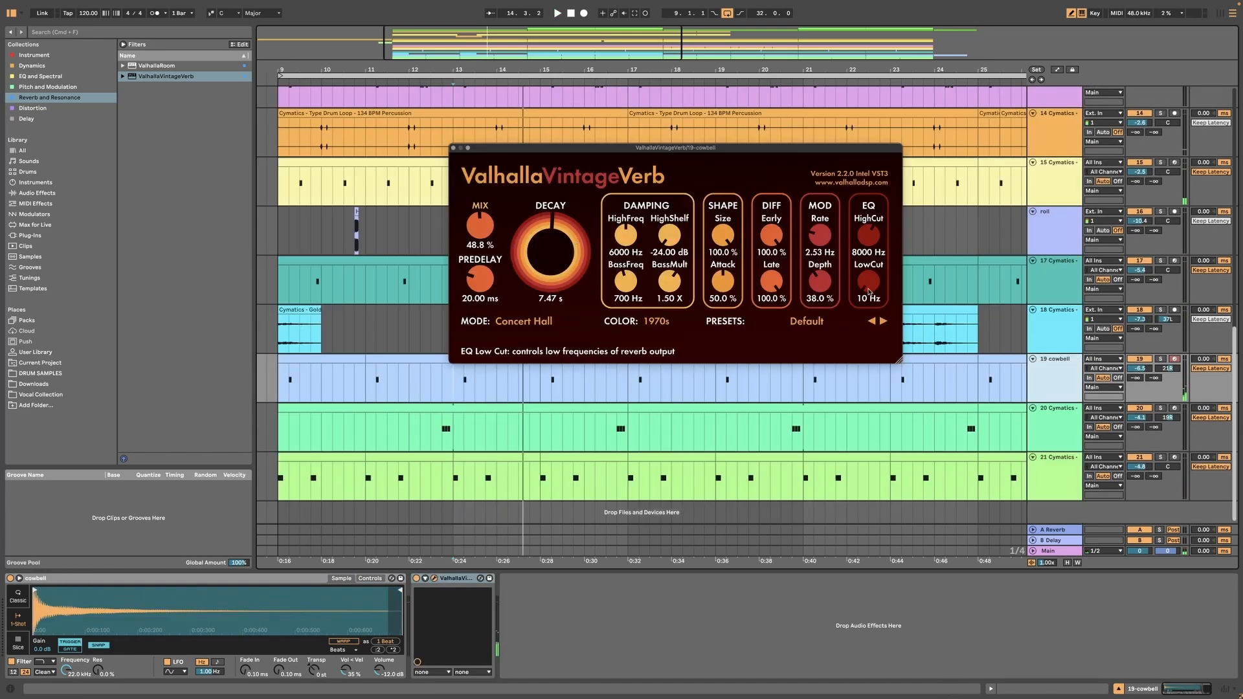
Set the cowbell reverb's LowCut to 460 Hz, HighCut to 2000 Hz and BassMult to 0.95 X
drag(868, 282, 872, 235)
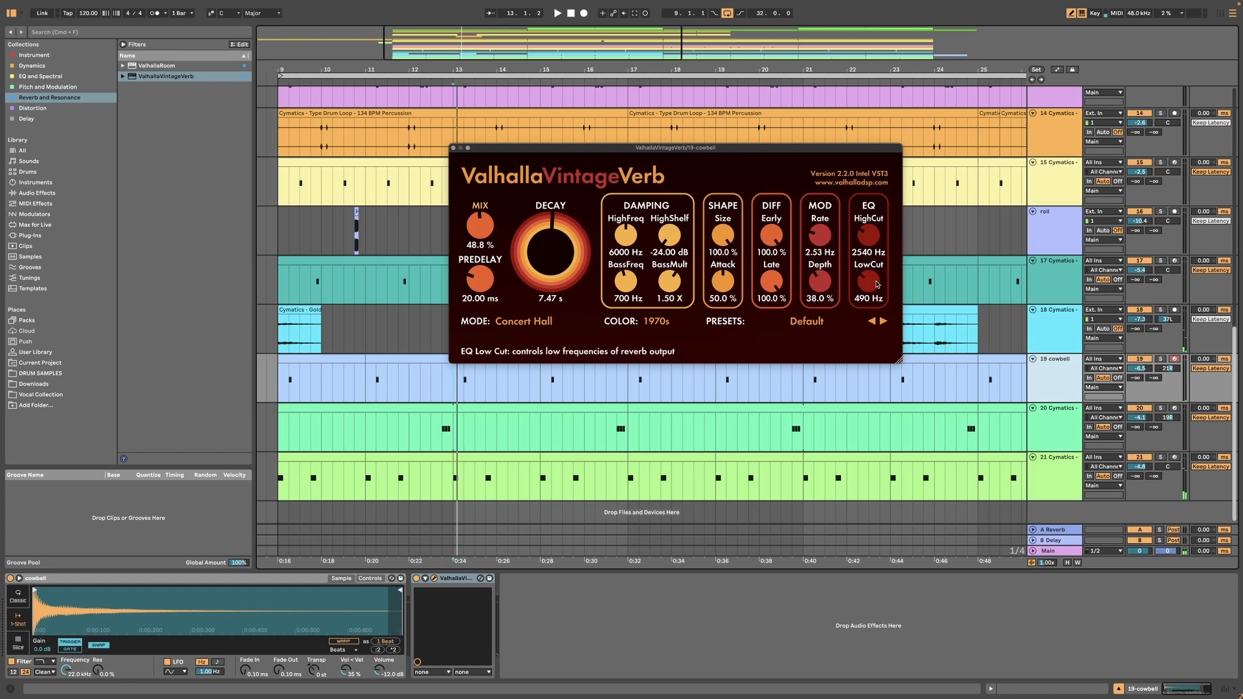
drag(877, 283, 875, 288)
drag(675, 280, 677, 283)
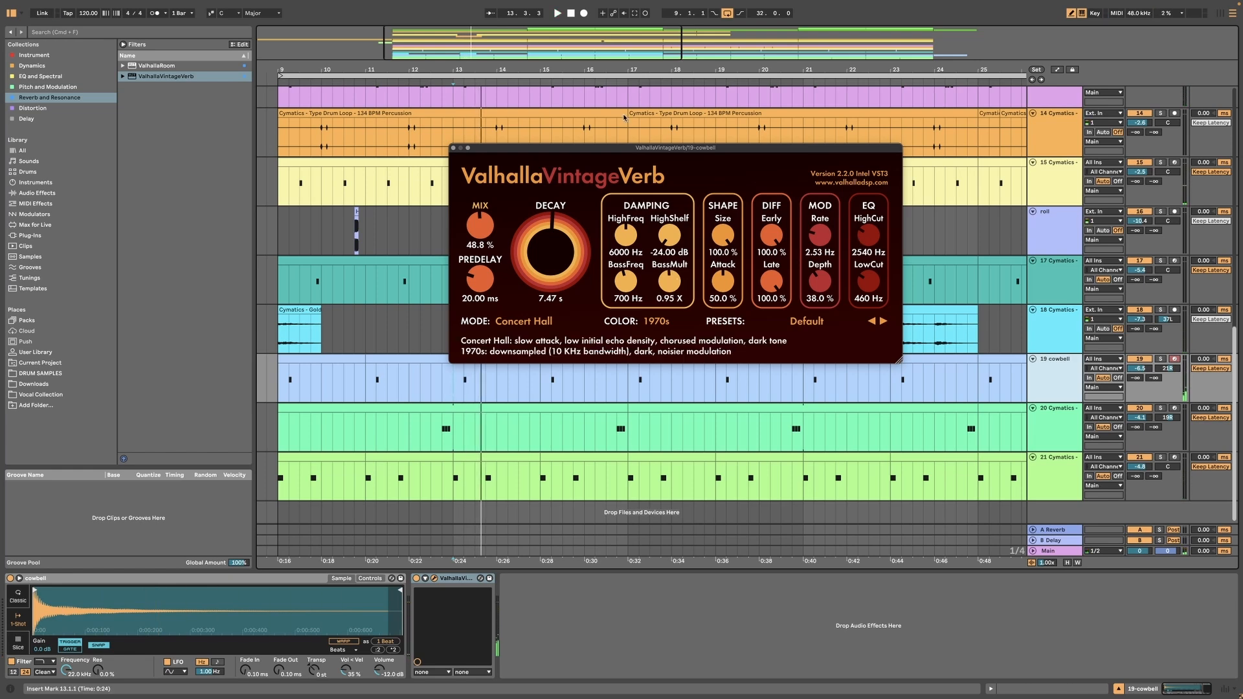
drag(631, 148, 631, 163)
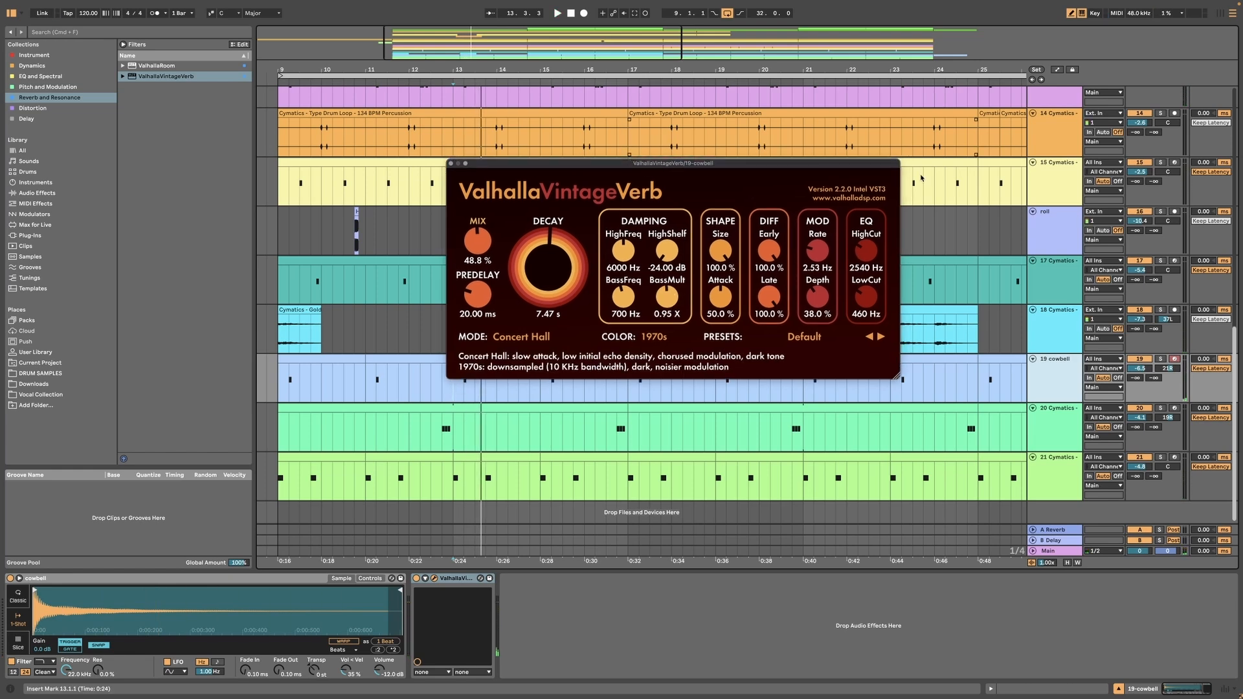
drag(873, 248, 873, 253)
drag(598, 165, 563, 173)
Set the cowbell reverb's mix to 46.5 %, predelay to 30.54 ms and decay to 4.76 s, and close the plug-in window
drag(442, 247, 444, 252)
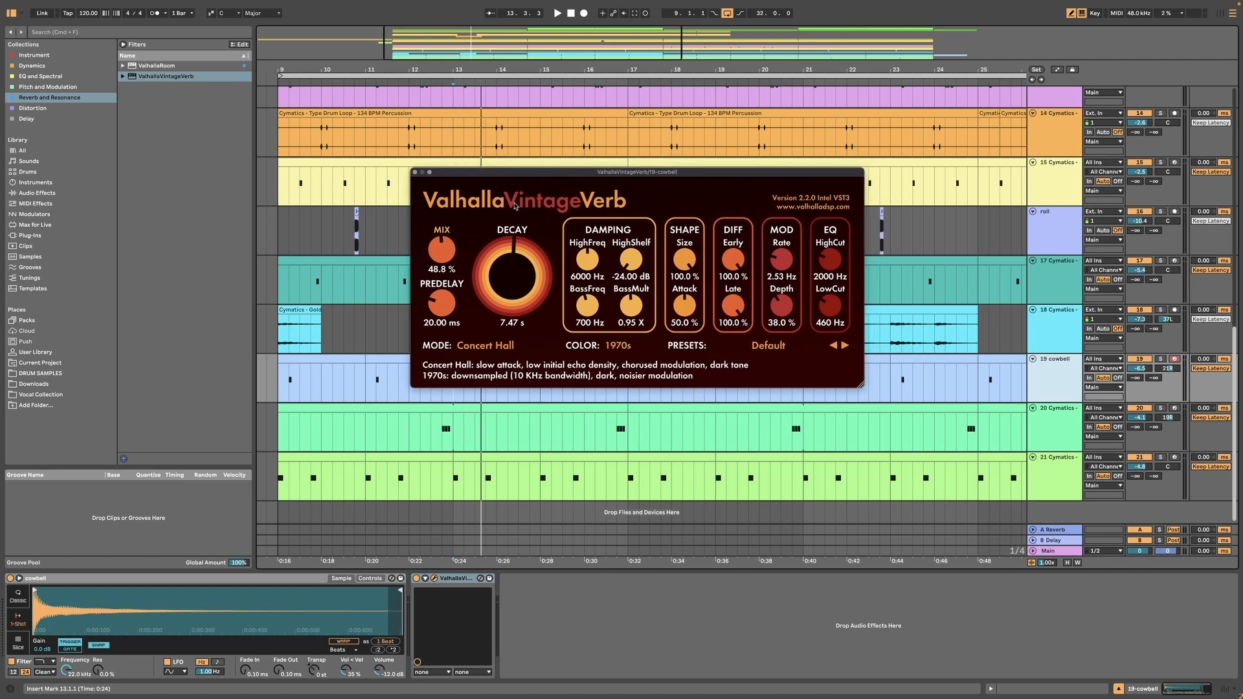
key(space)
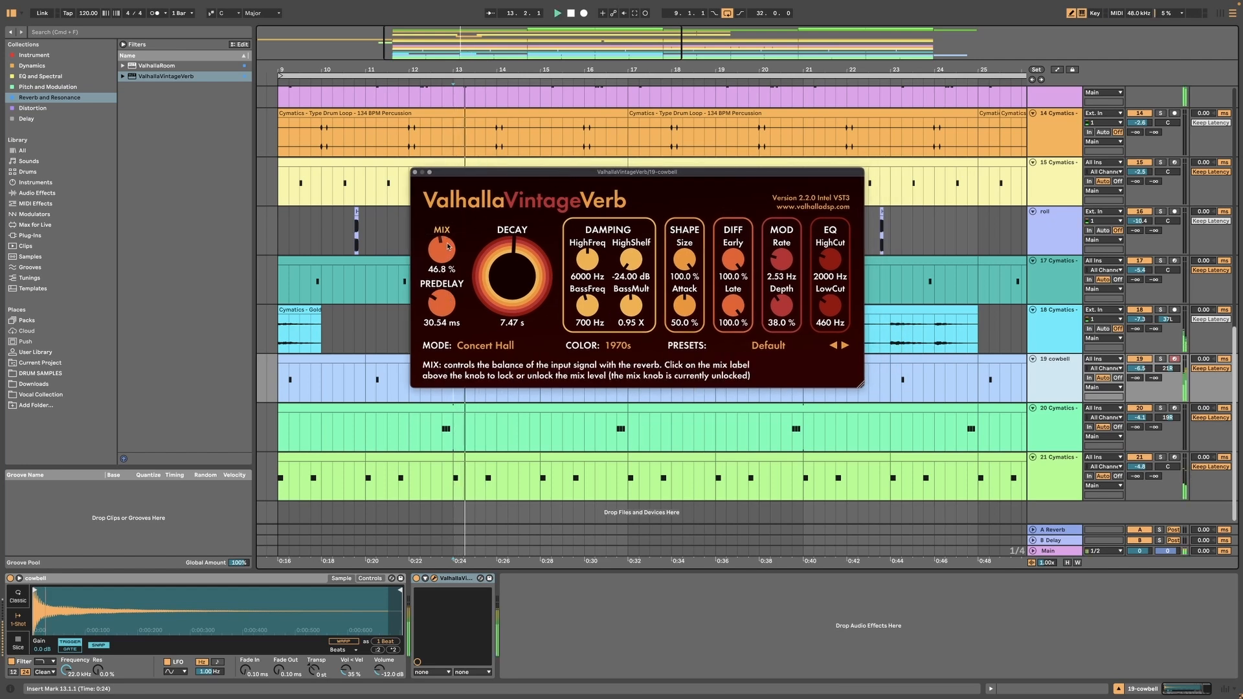
drag(444, 244, 445, 246)
key(space)
drag(515, 258, 514, 264)
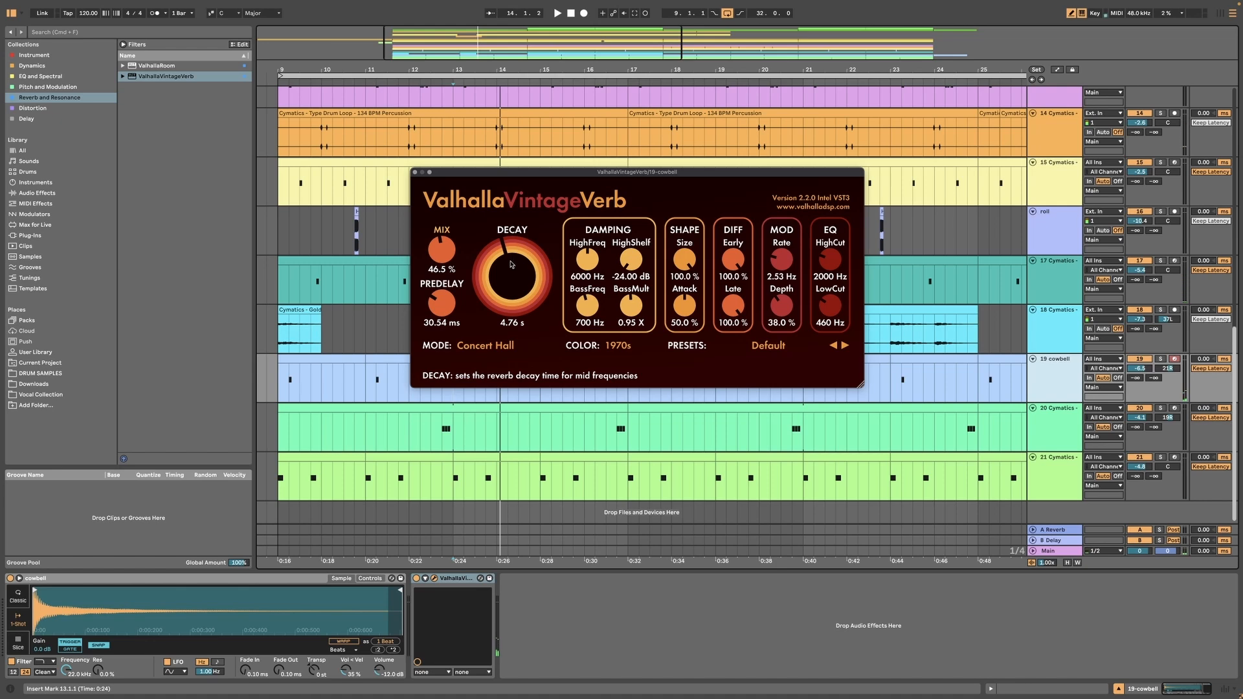
click(415, 172)
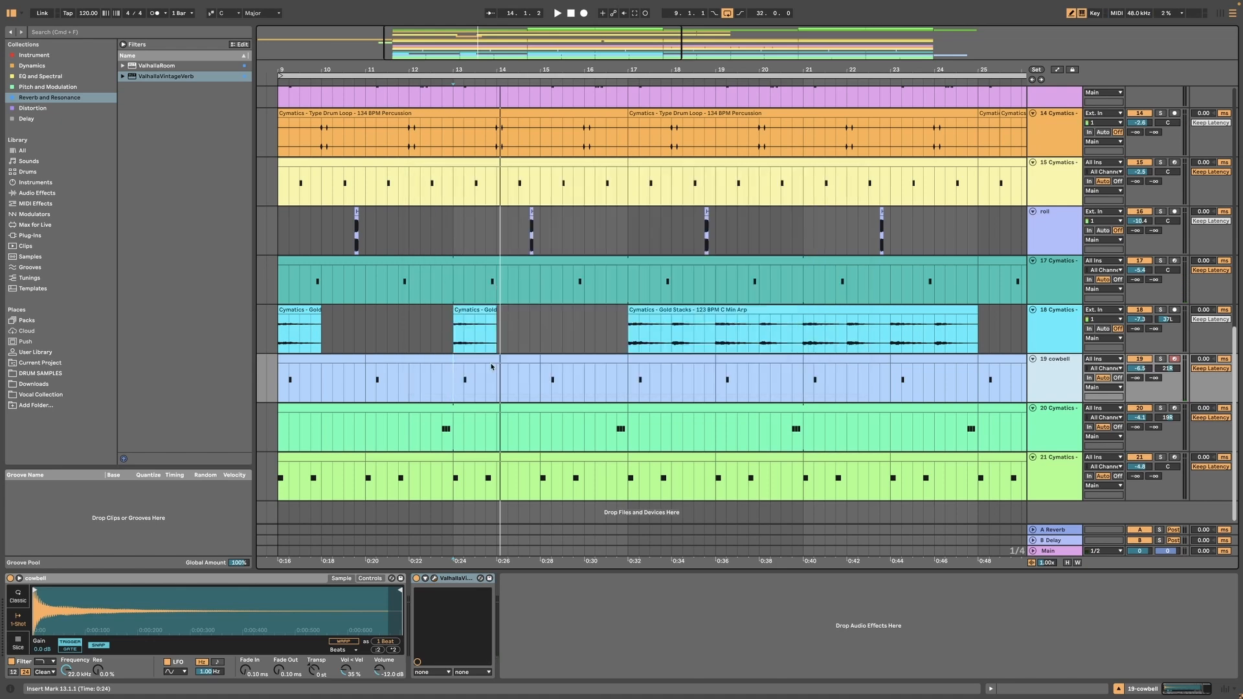
Play the beat and lower the cowbell track's volume slightly against the other drums
key(space)
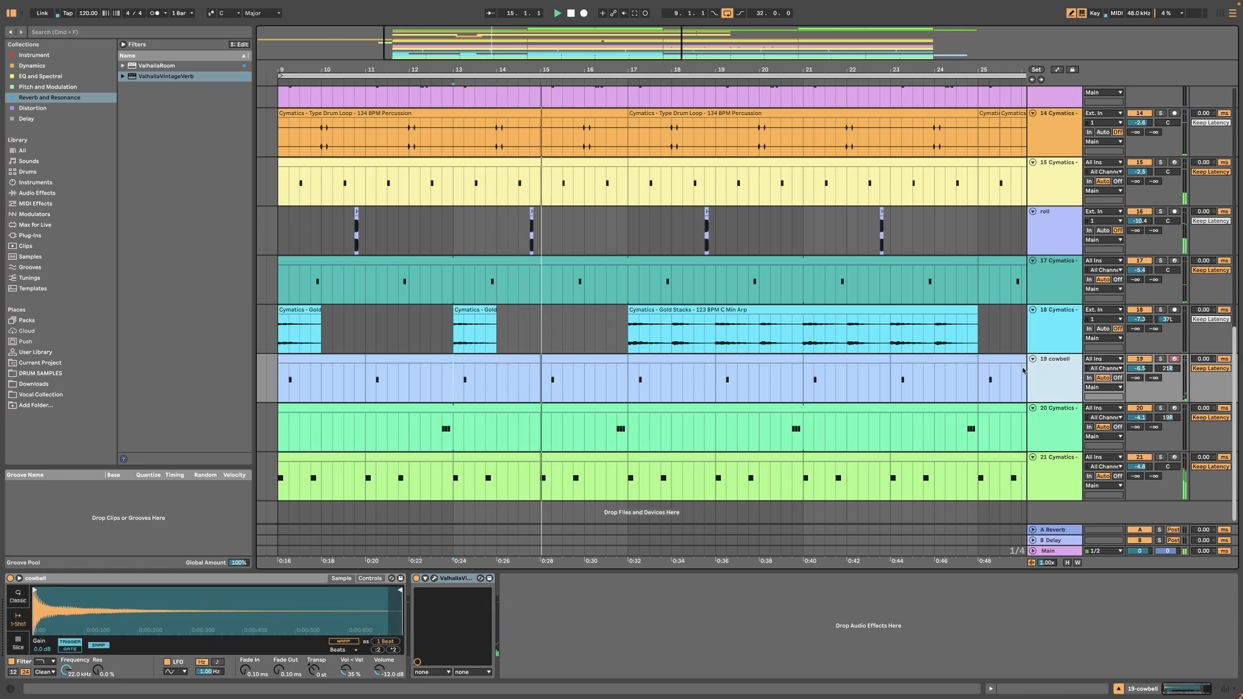
drag(1142, 368, 1143, 378)
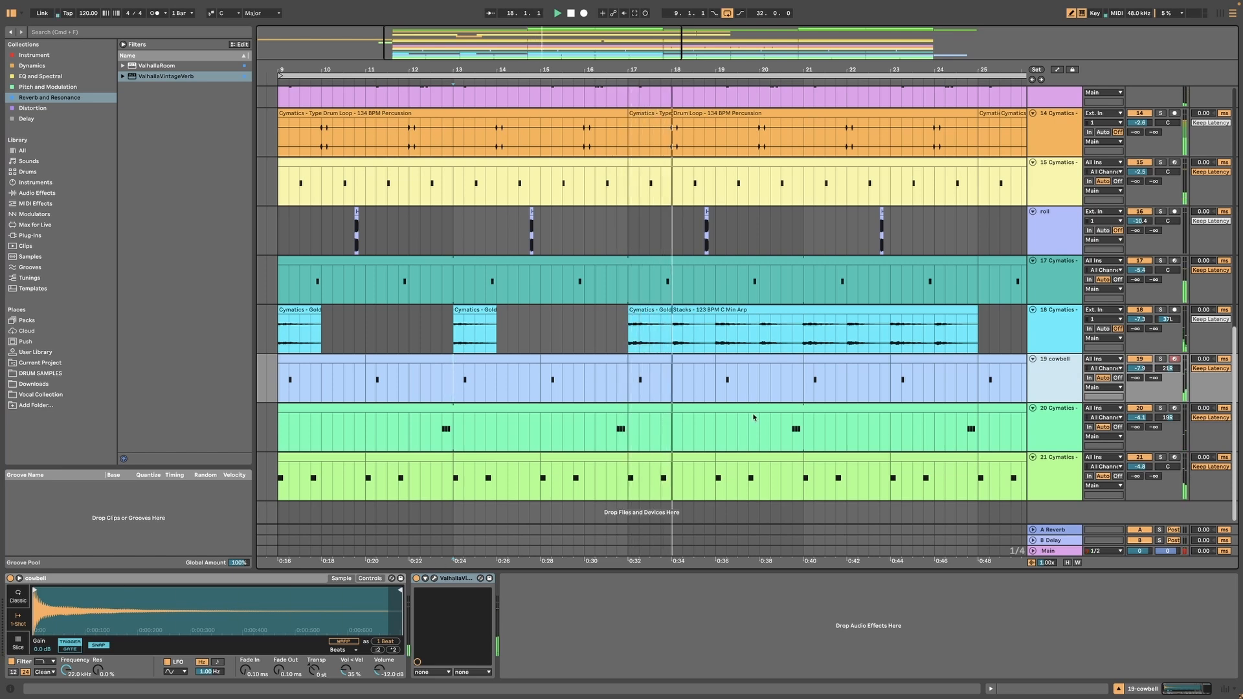
scroll(753, 401, up, 3)
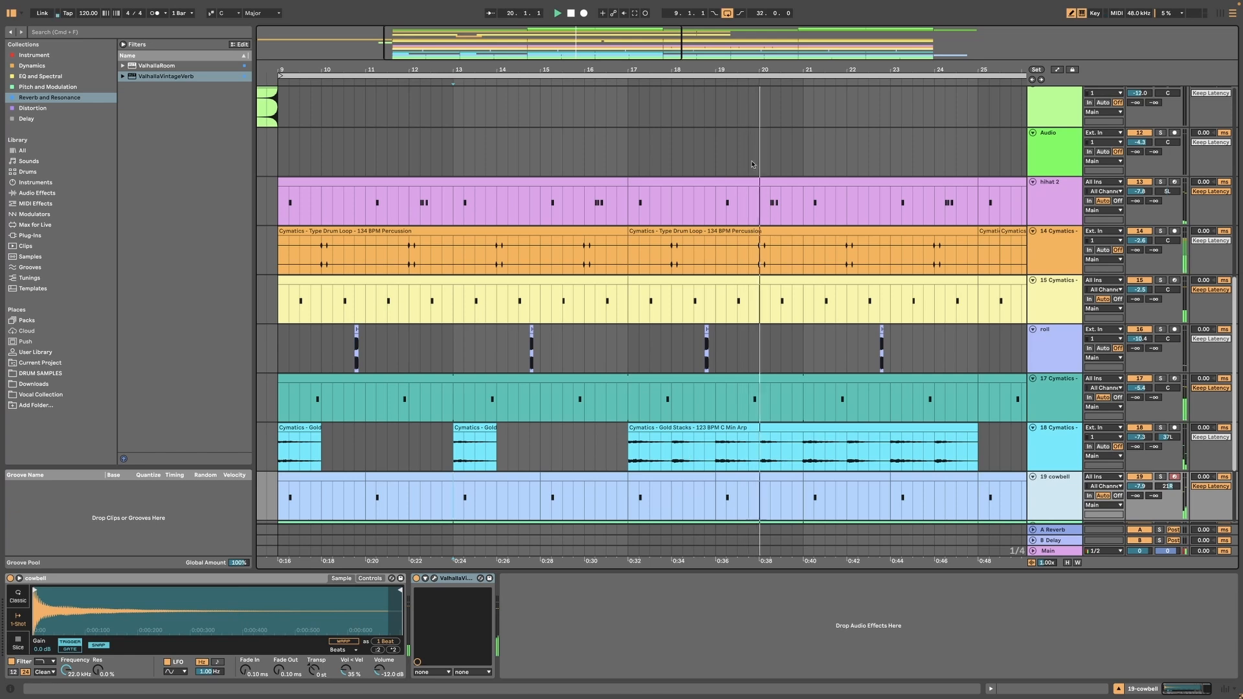
scroll(973, 309, down, 6)
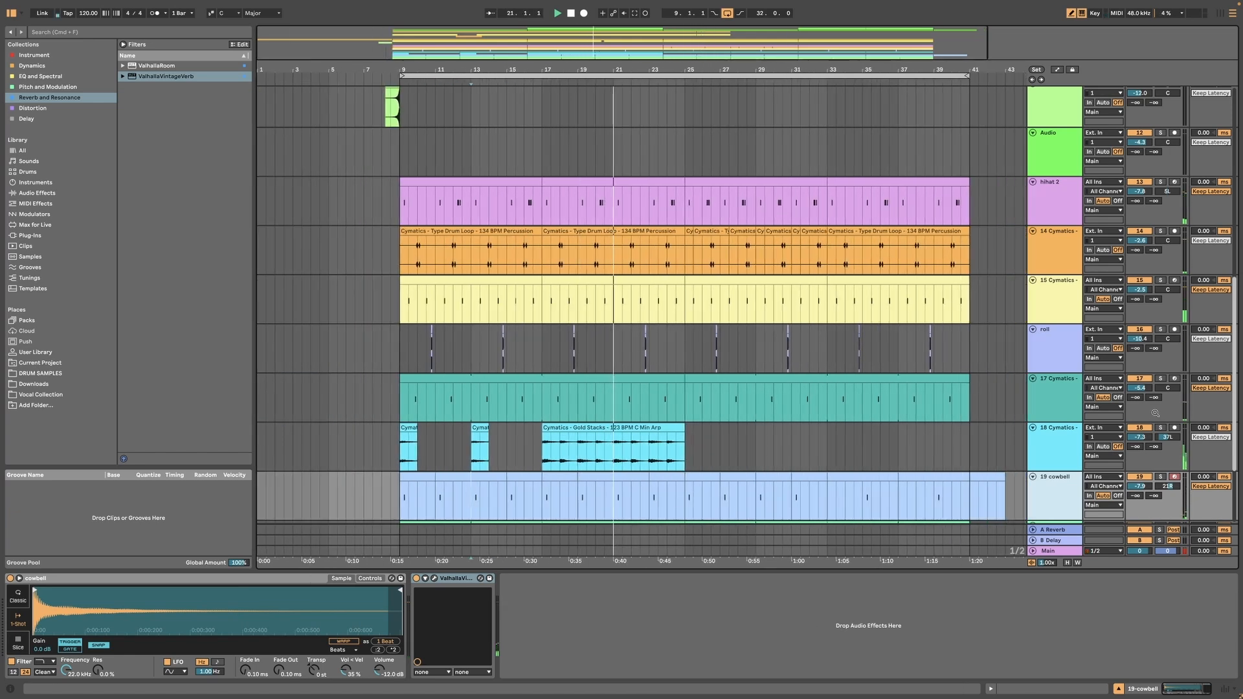
Solo track 18 with the Gold Stacks arp and insert EQ Eight on it
click(1059, 445)
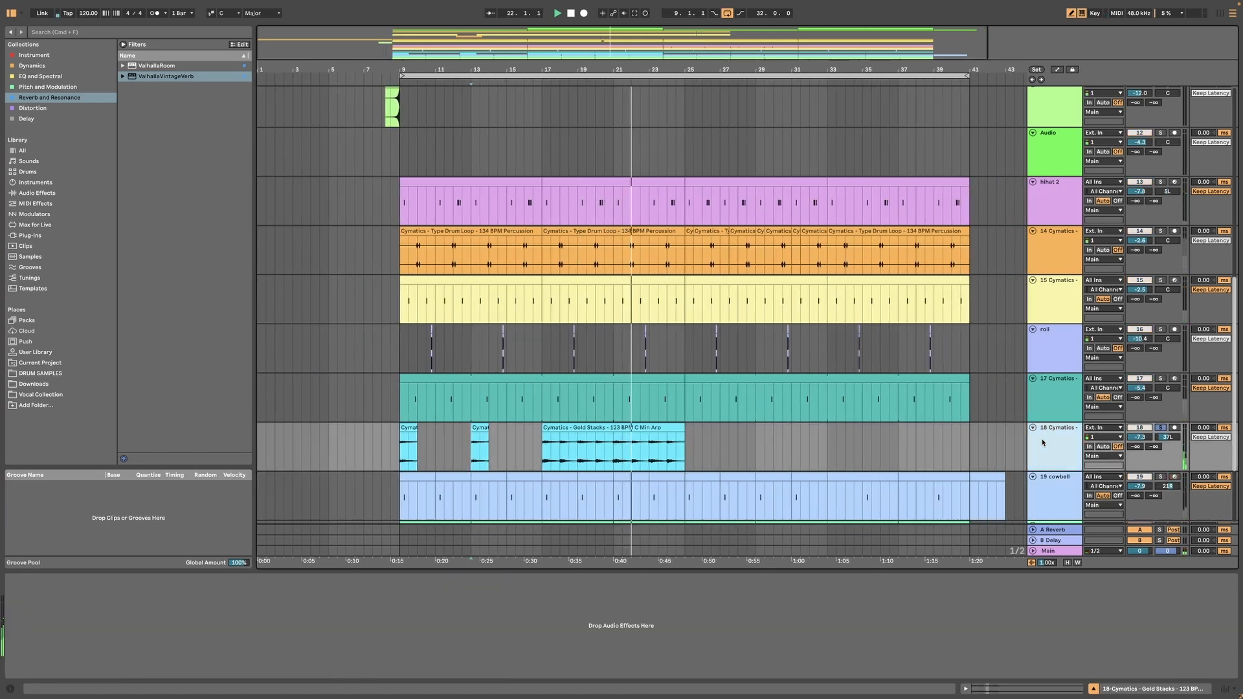
click(63, 196)
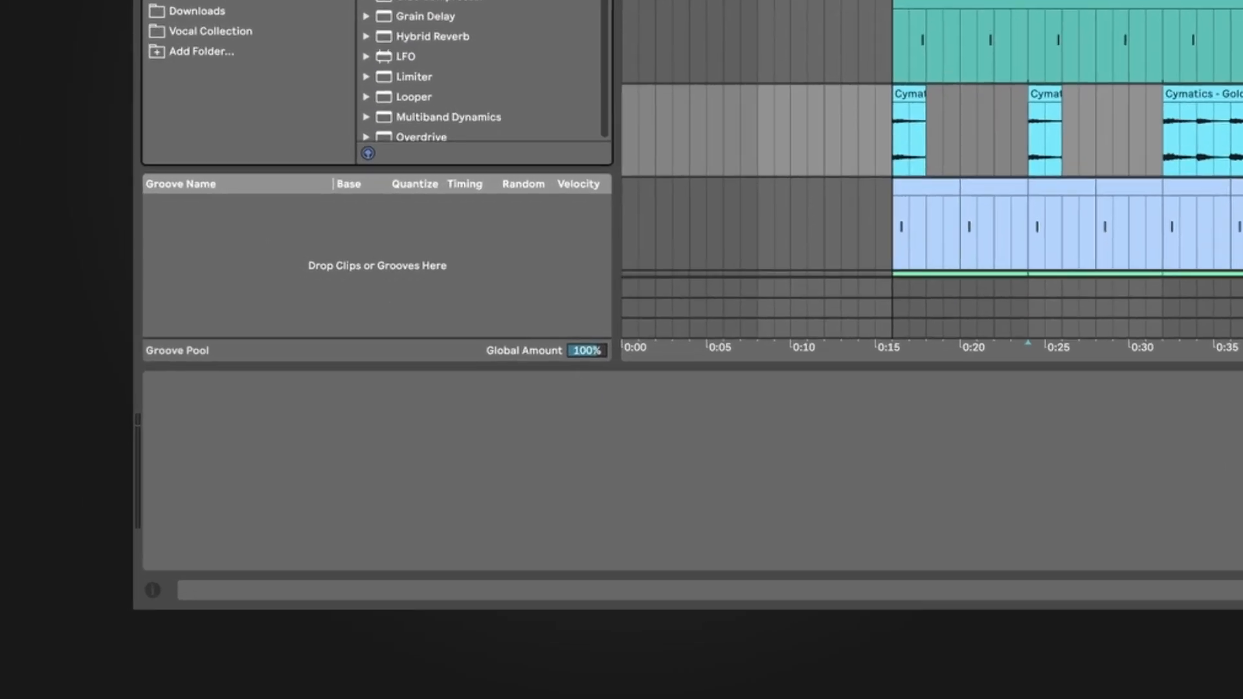
double_click(150, 313)
Dip EQ Eight's band 3 on the arp to -3.60 dB at 938 Hz with a Q of 0.89 during playback
key(space)
mouse_move(434, 459)
mouse_down()
mouse_move(437, 396)
mouse_move(432, 473)
mouse_up()
drag(193, 542, 193, 536)
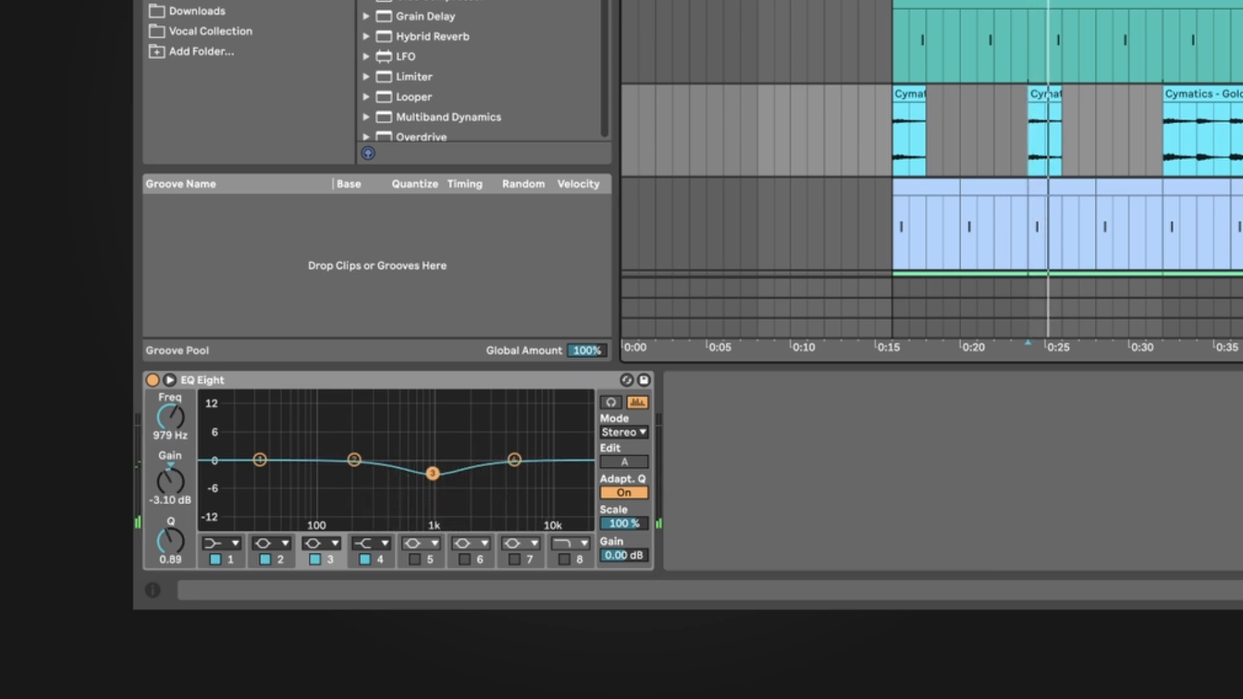
key(space)
drag(433, 473, 432, 474)
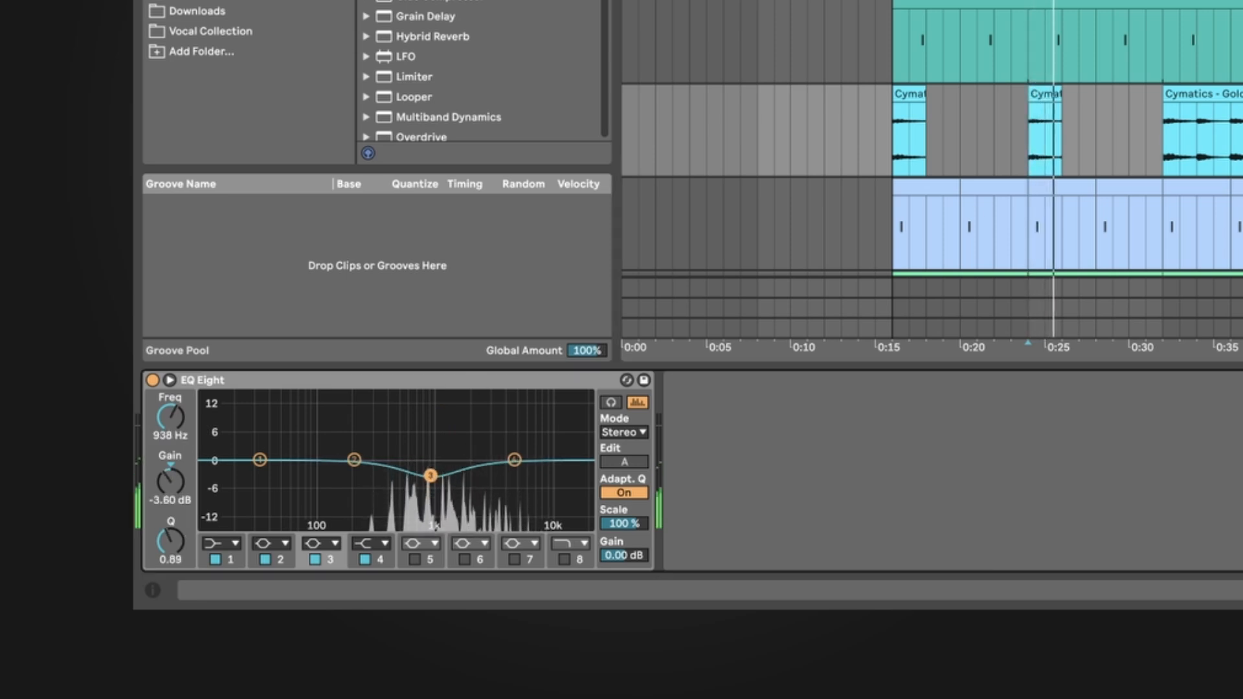
Play the arp from bar 17, move band 3 lower in frequency, and set band 4 to -2.36 dB at 5.05 kHz with Q 2.11
click(514, 459)
click(1165, 129)
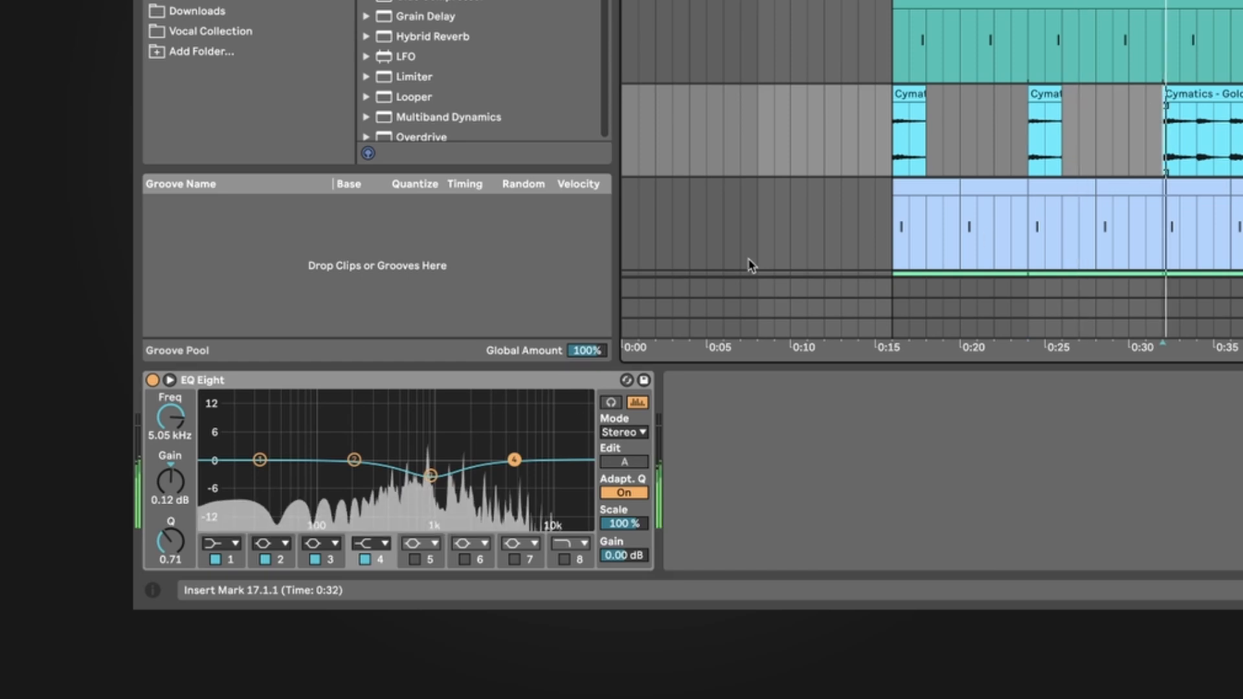
drag(431, 475, 423, 475)
drag(514, 459, 514, 470)
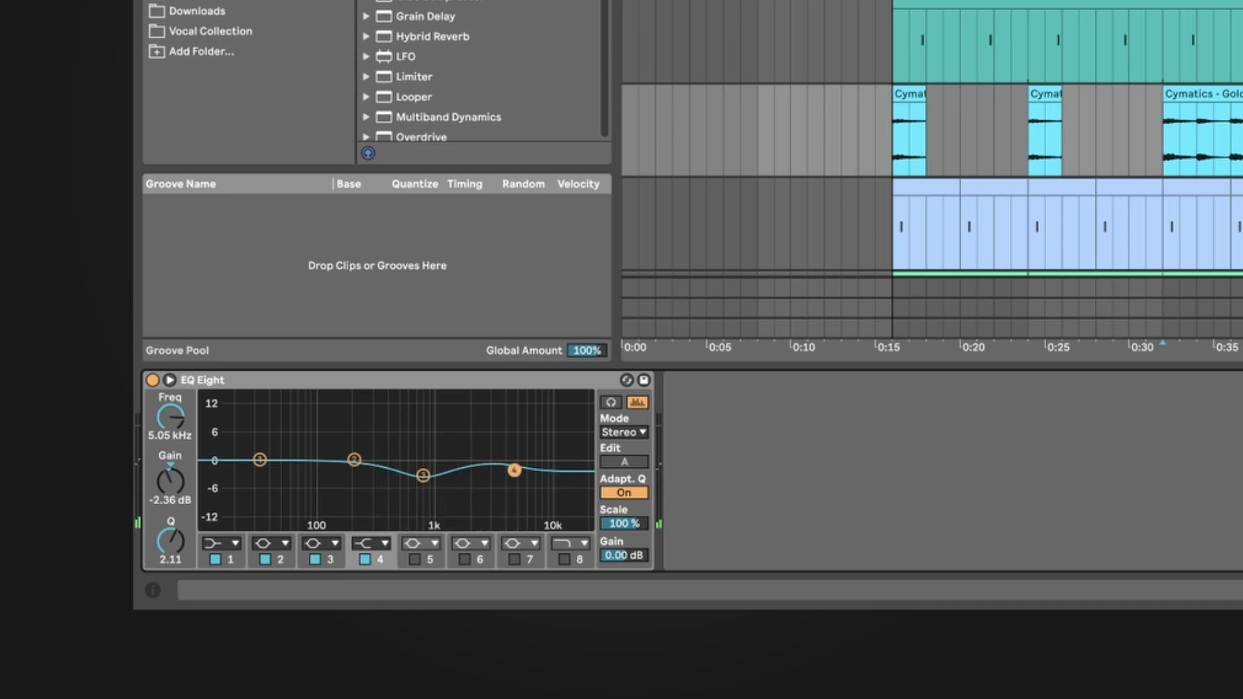
Add Chorus-Ensemble after EQ Eight on the arp track and replay the arp from bar 17
scroll(479, 71, down, 5)
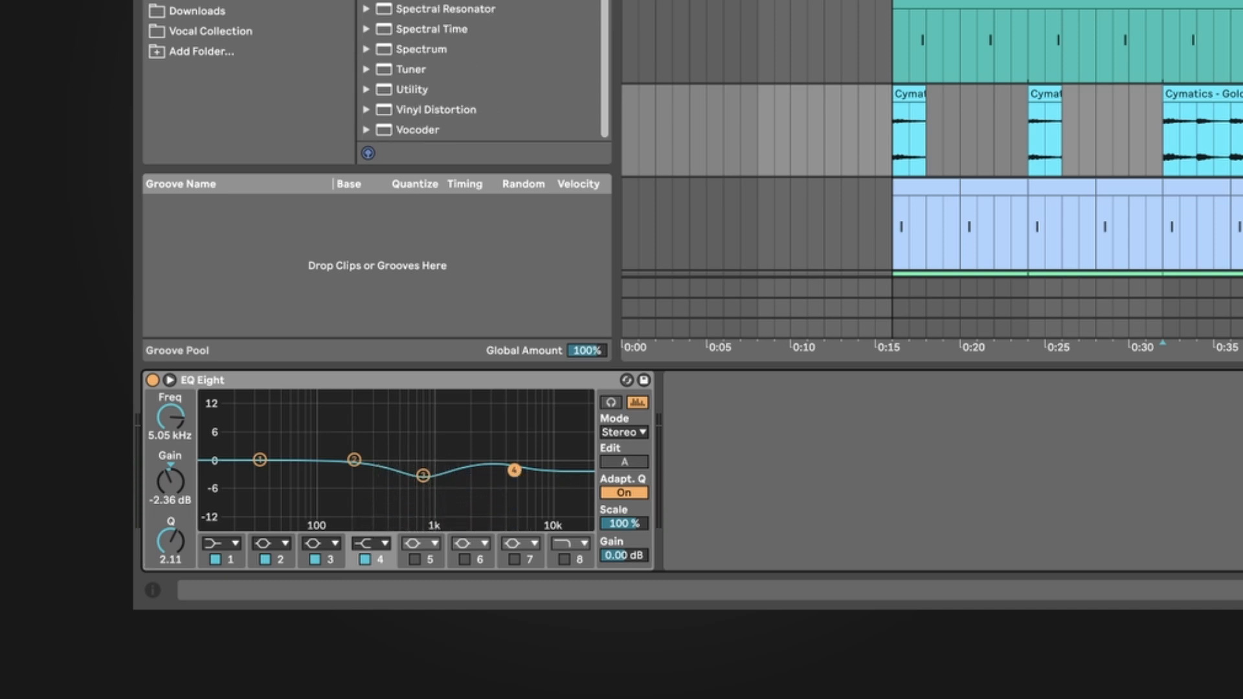
scroll(479, 71, up, 5)
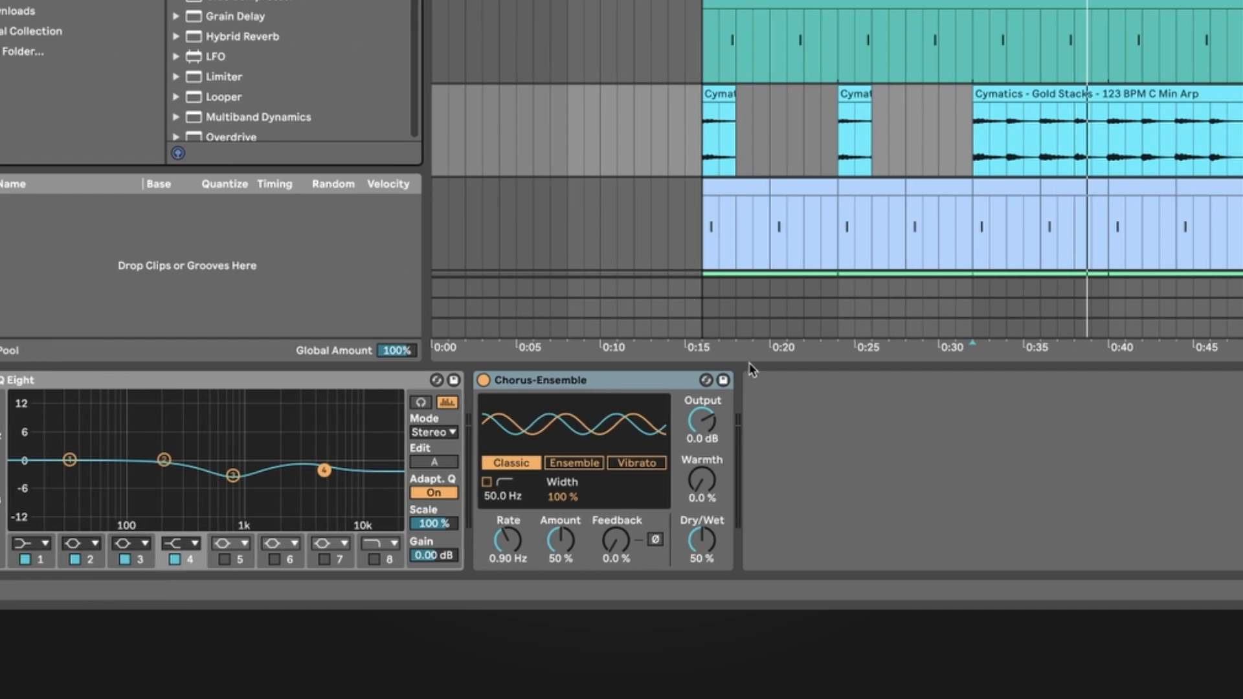
key(space)
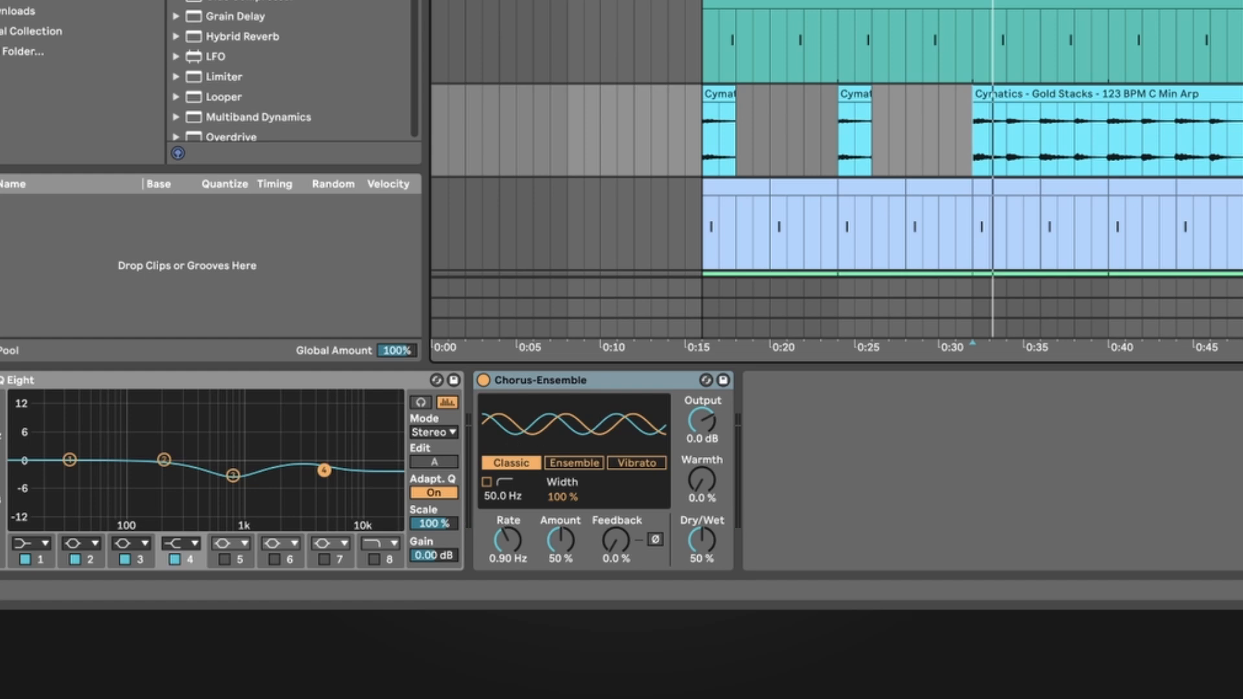
key(space)
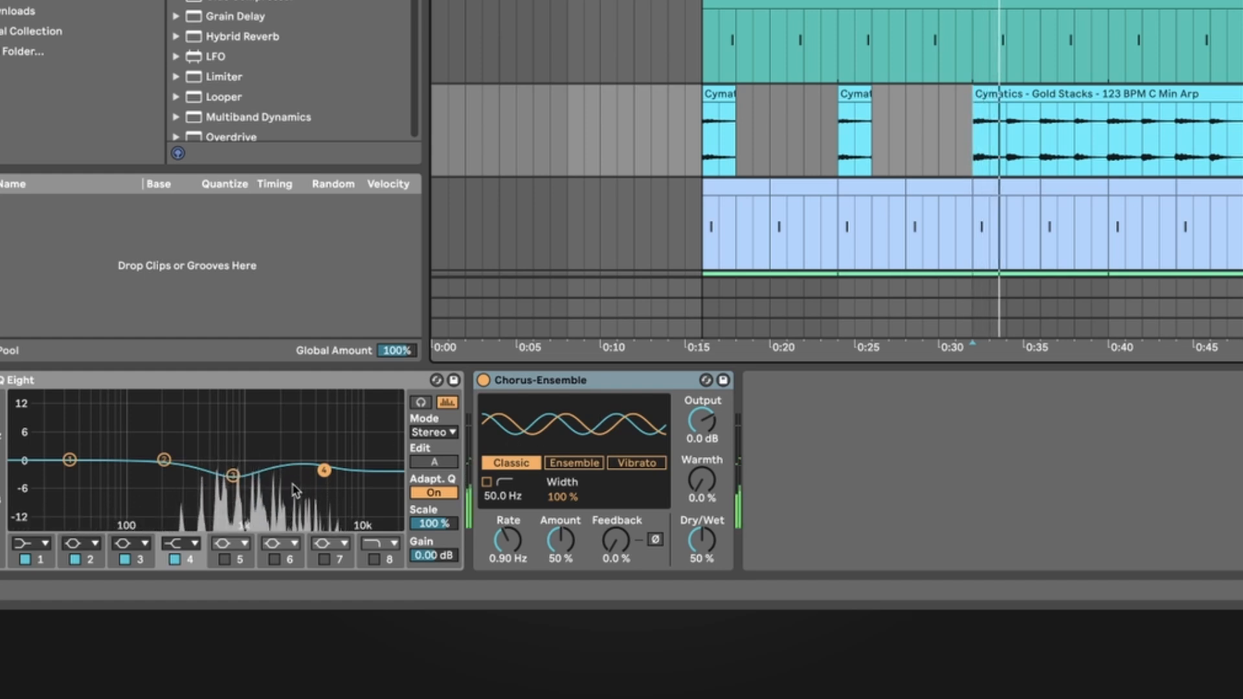
Try the chorus feedback at 82 % and return it to 0 %, then set rate to 1.29 Hz, amount to 61 % and Dry/Wet to 42 %
drag(616, 539, 616, 453)
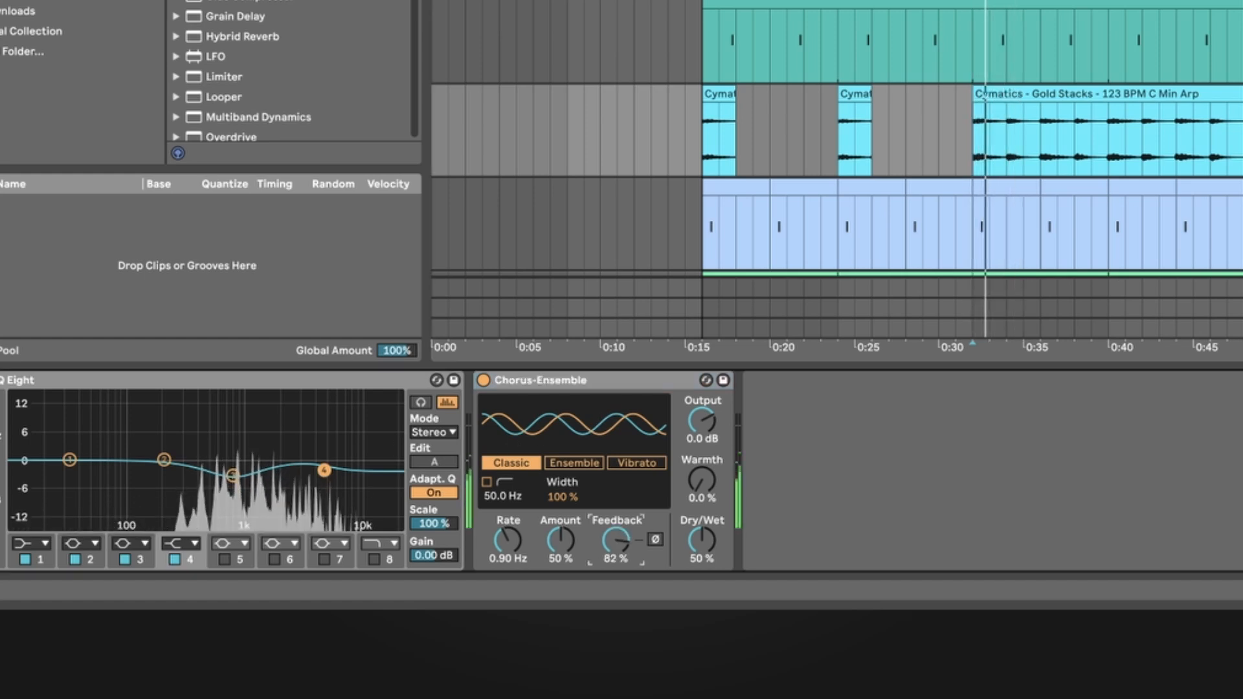
drag(615, 539, 615, 625)
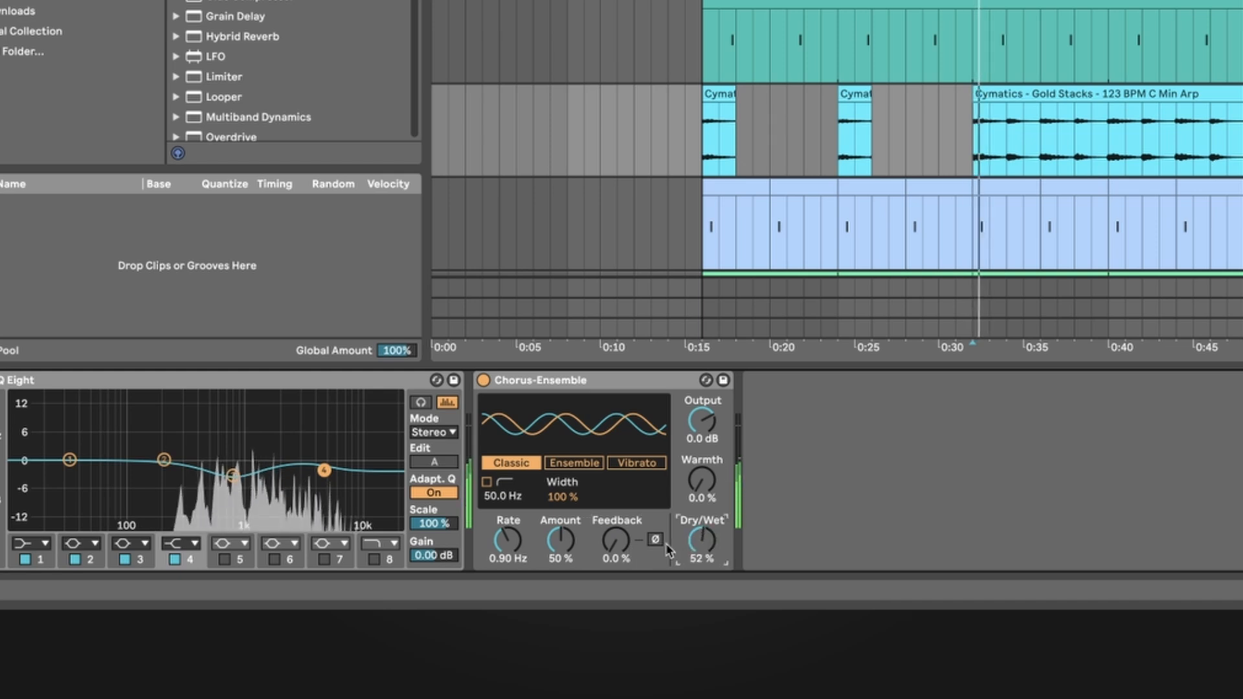
drag(567, 551, 568, 487)
drag(510, 552, 546, 582)
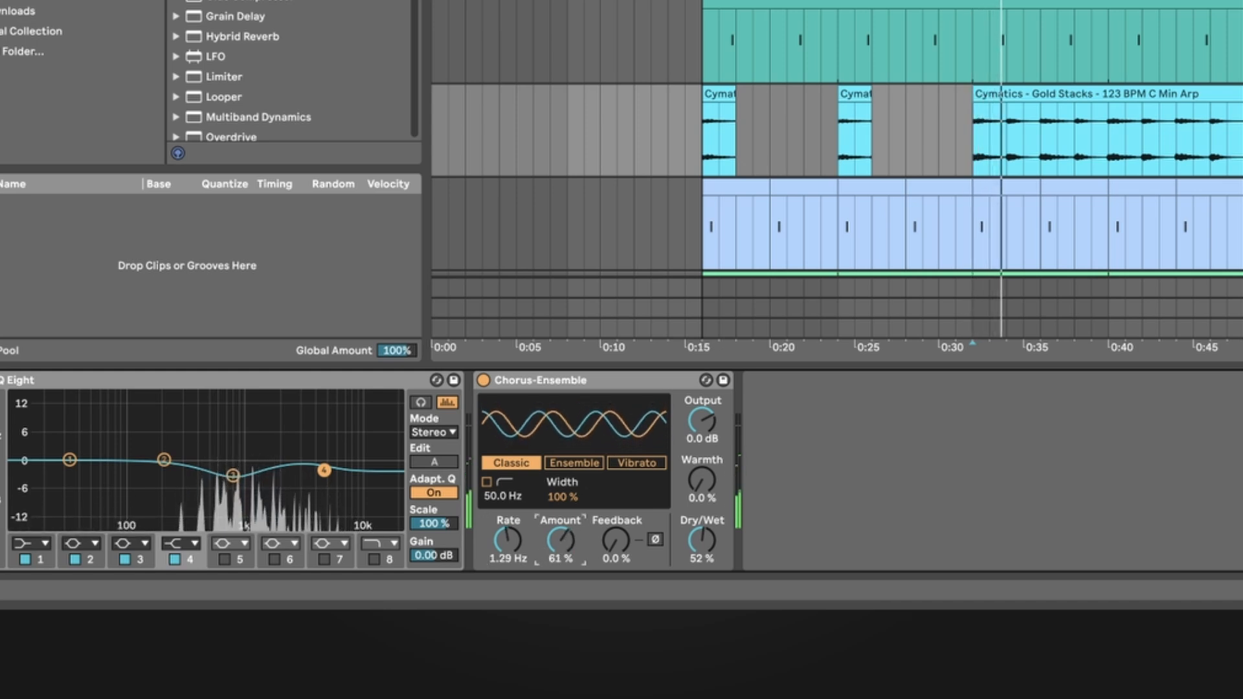
drag(694, 544, 694, 547)
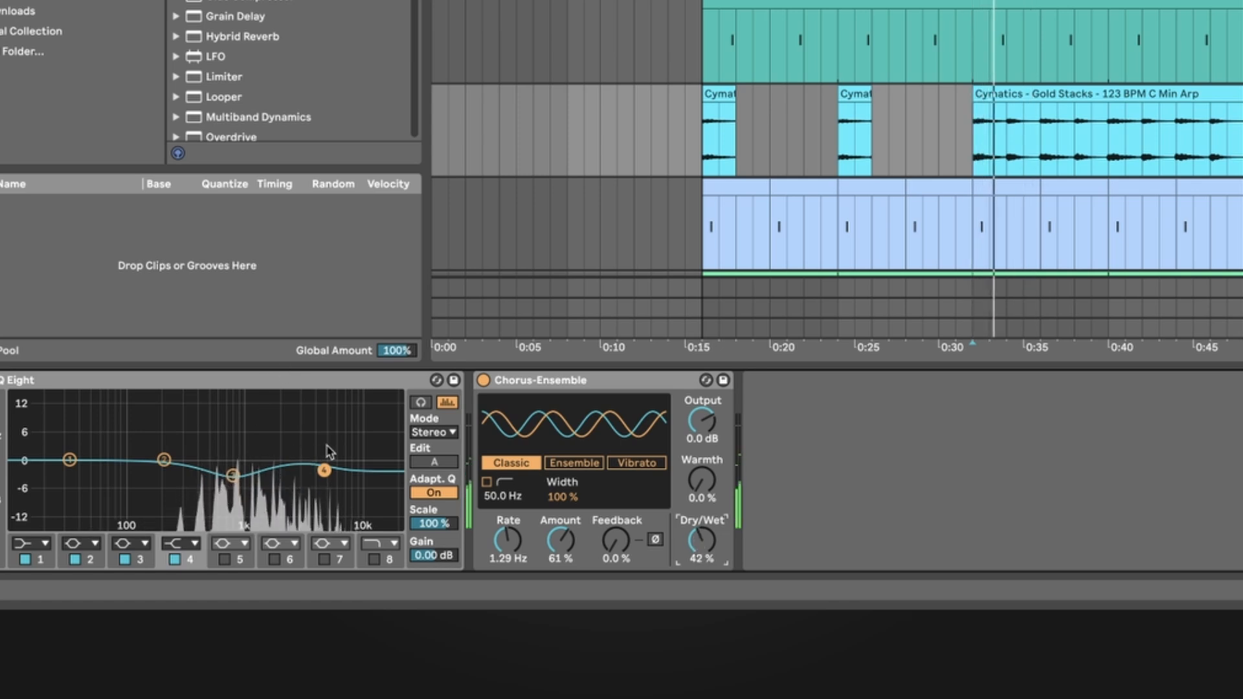
Compare the arp with Chorus-Ensemble bypassed and active, and set its Dry/Wet to 44 %
click(483, 380)
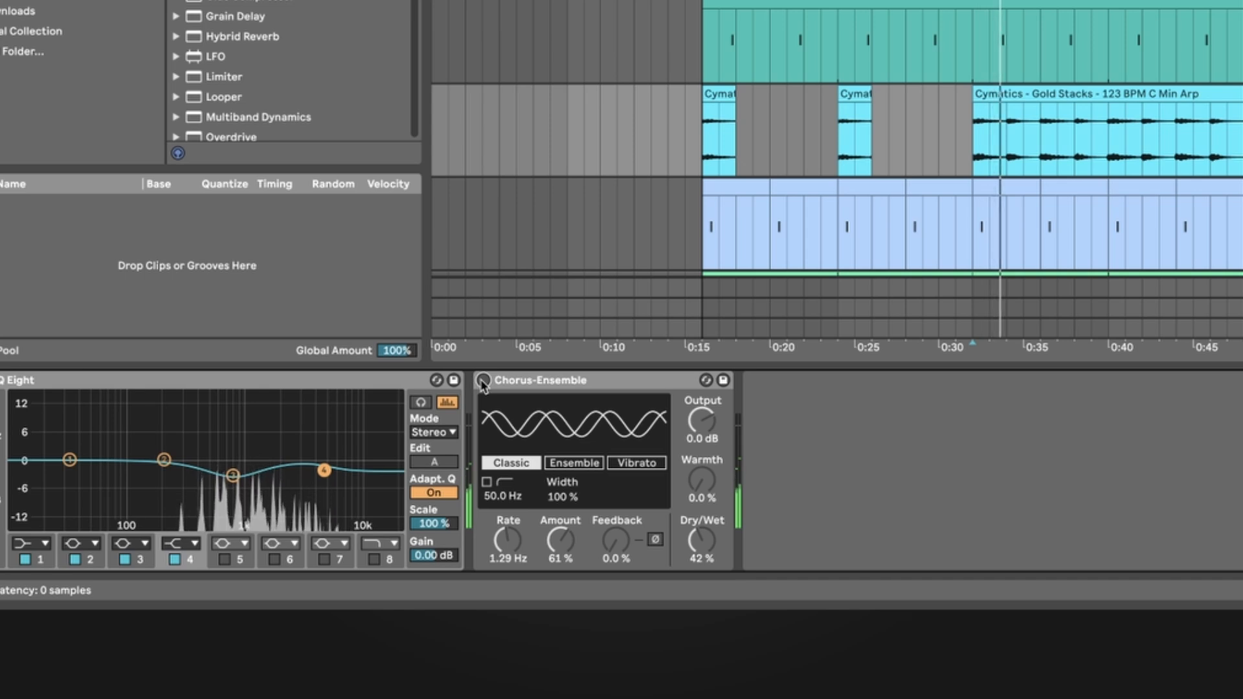
click(483, 381)
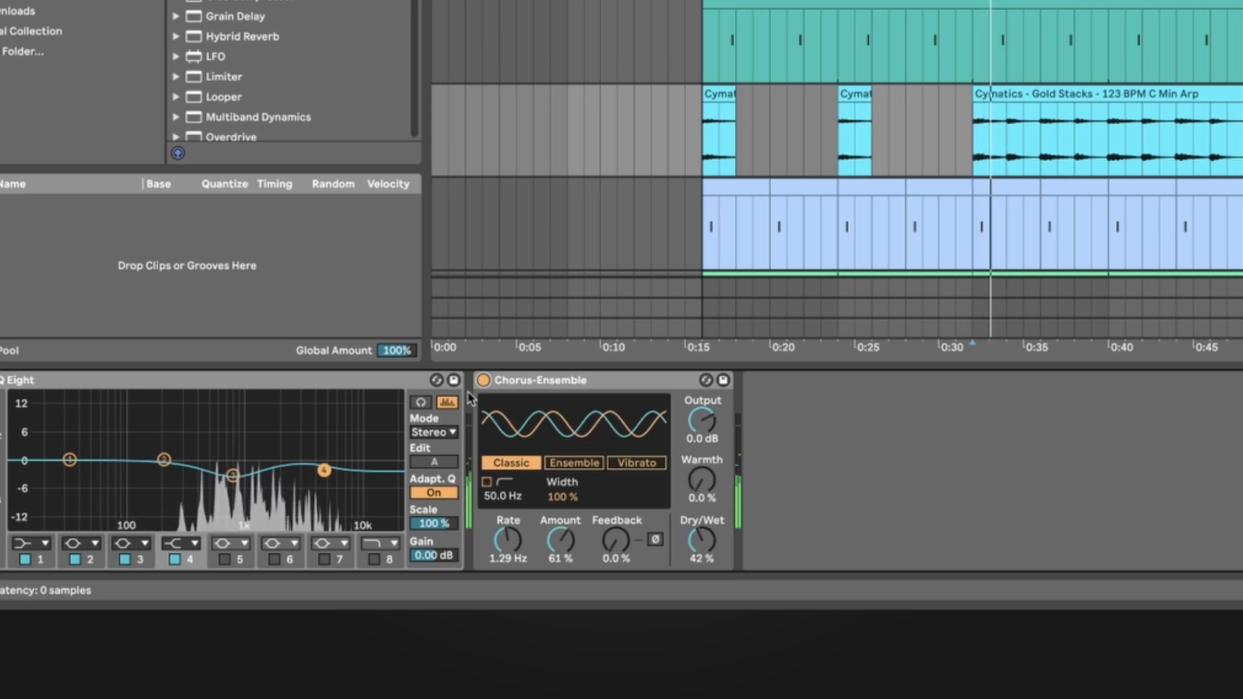
drag(704, 551, 704, 548)
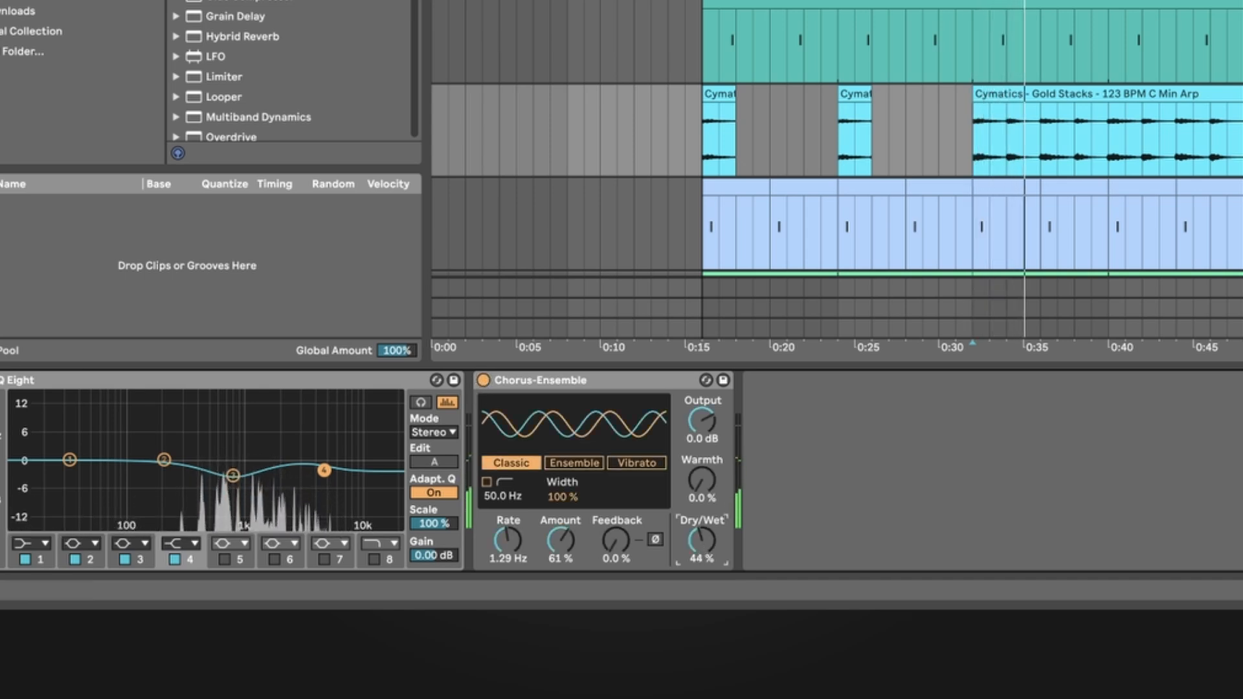
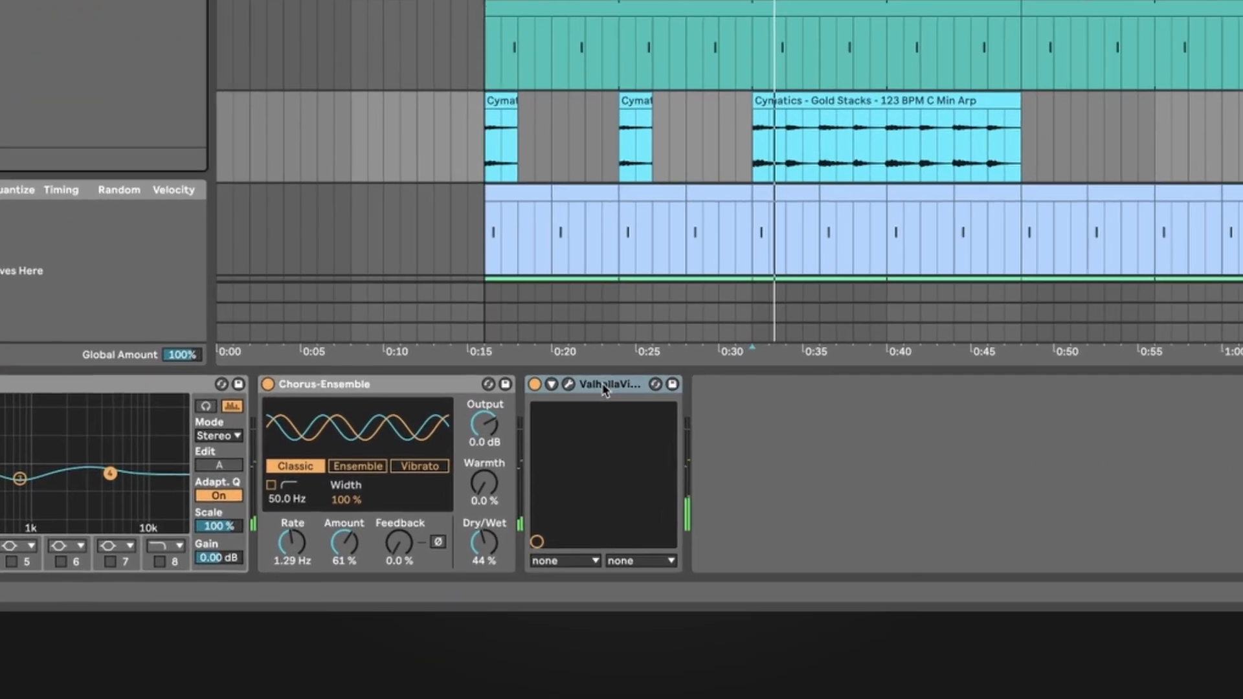
Group the arp's ValhallaVintageVerb into an Audio Effect Rack and show the rack's chain list
key(super+g)
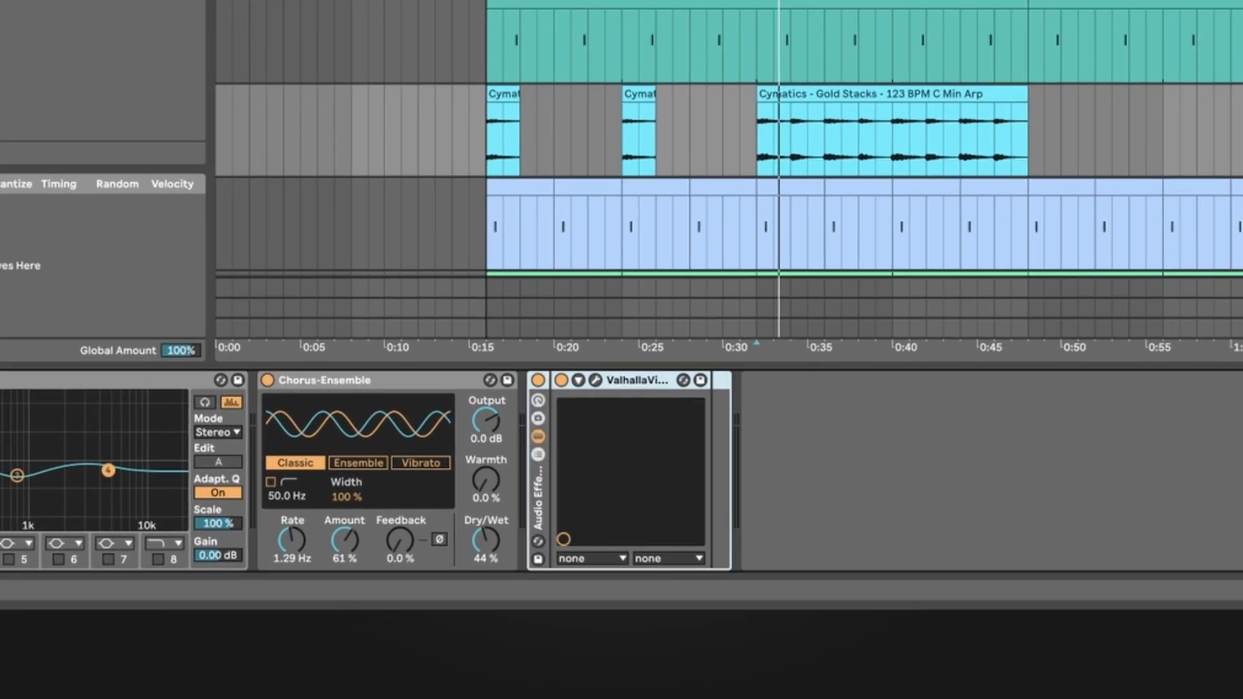
click(538, 455)
right_click(610, 437)
click(599, 465)
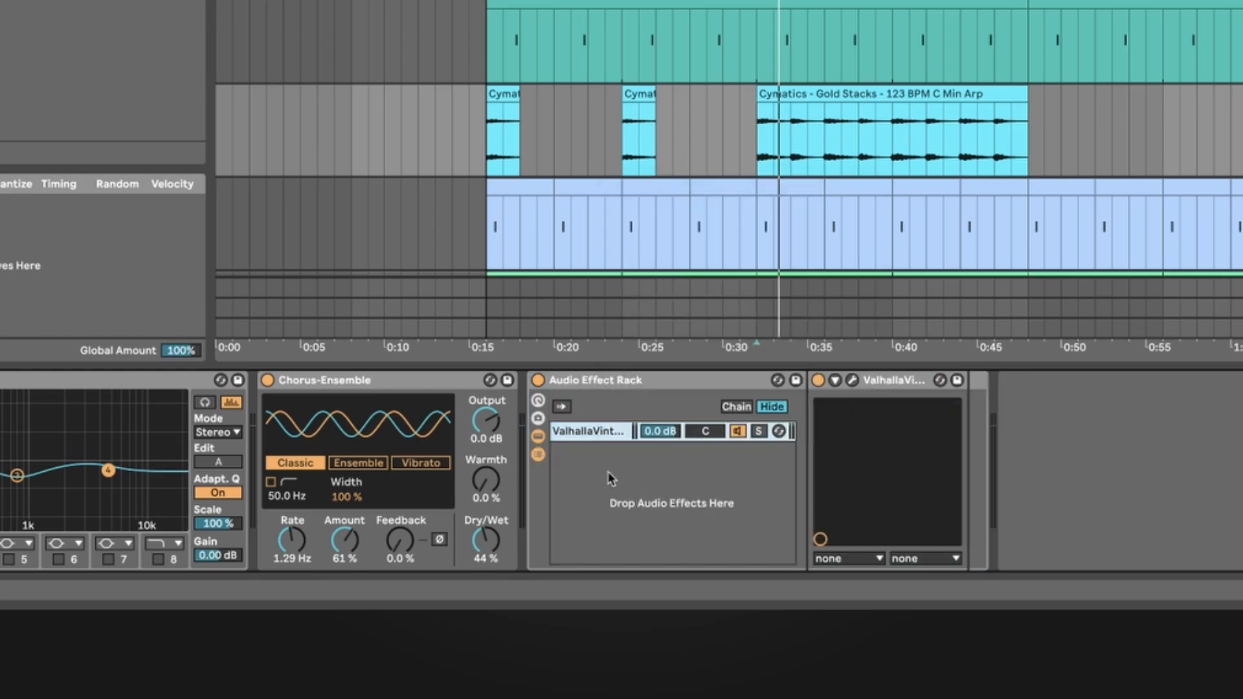
click(609, 473)
double_click(592, 434)
double_click(592, 438)
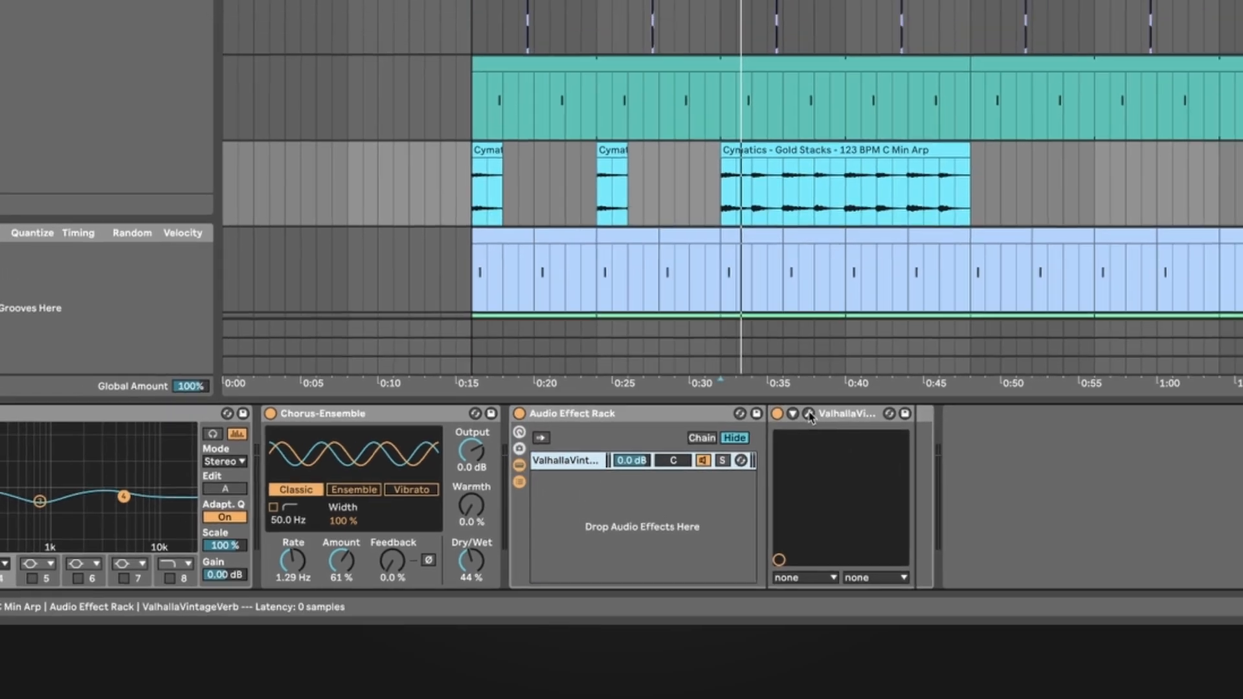
Check the arp's ValhallaVintageVerb settings, create an empty second chain in the rack for the dry signal, and start playback
click(852, 380)
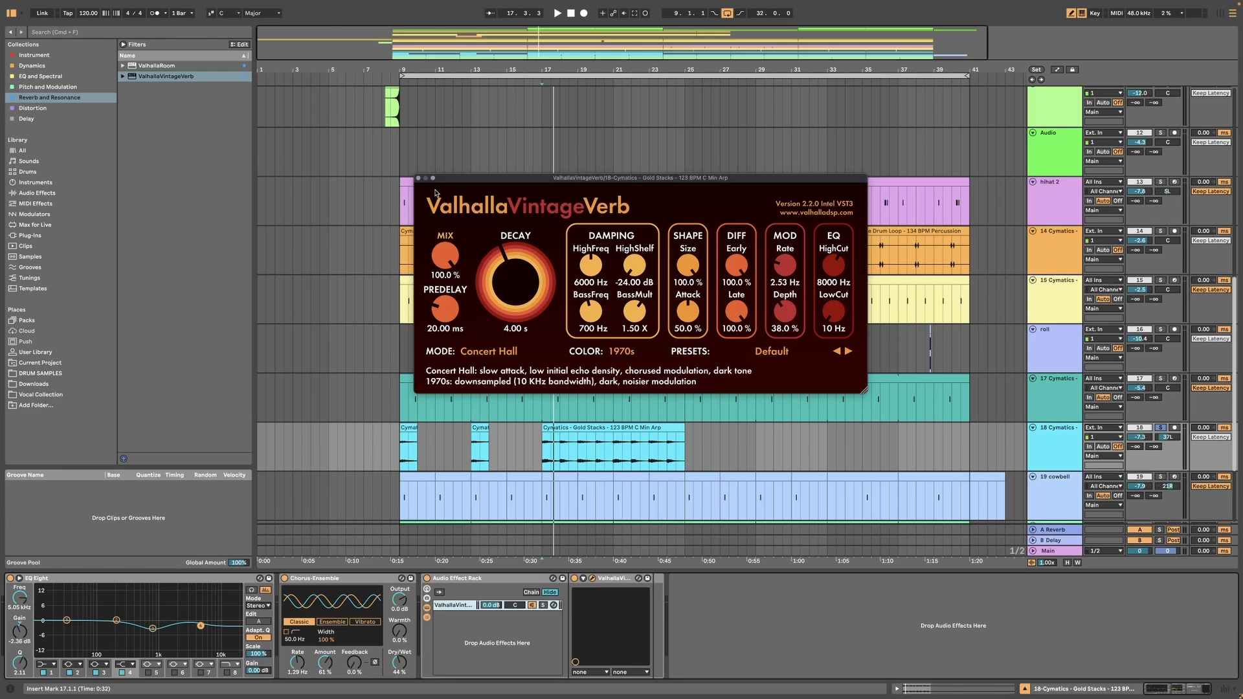
click(418, 179)
right_click(467, 621)
click(493, 627)
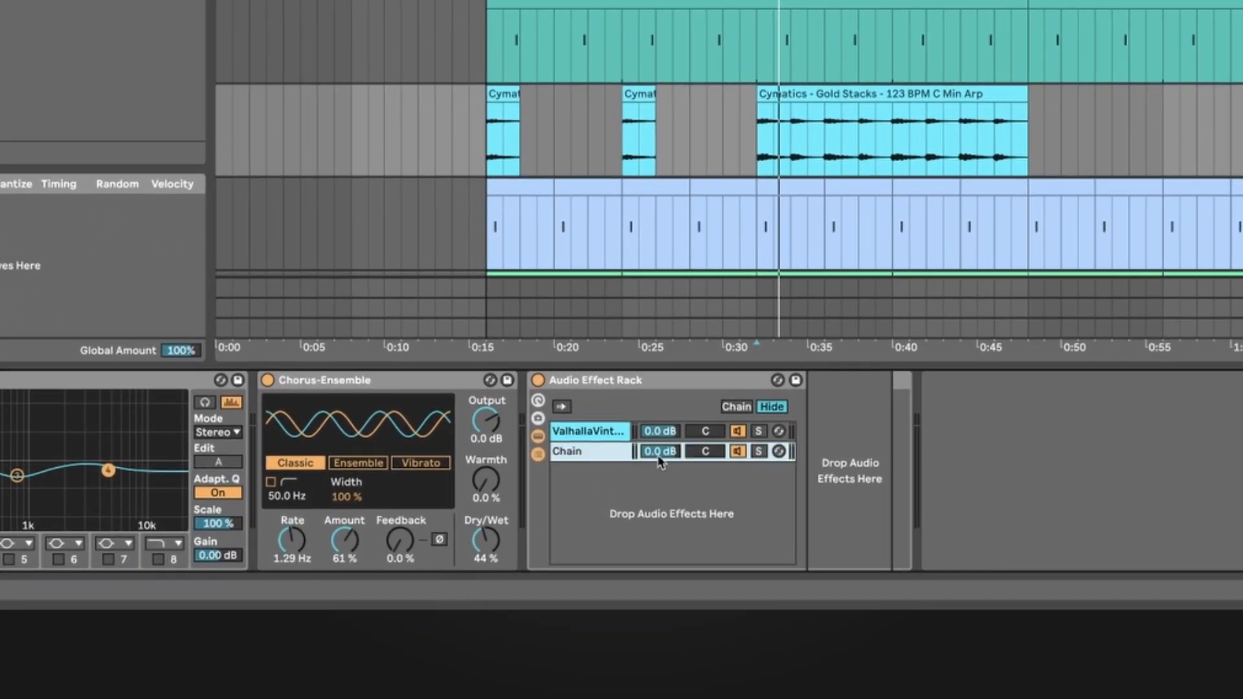
key(space)
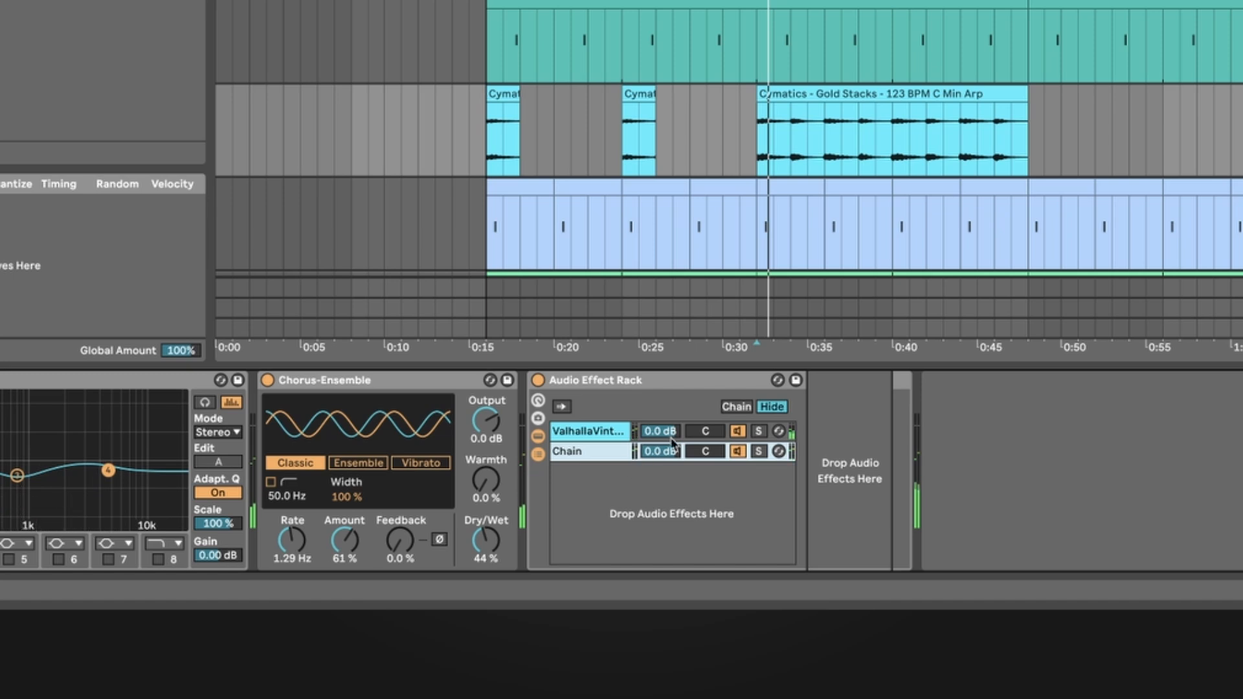
Mute the rack's reverb chain to audition the dry chain alone, and pan the dry chain to 40L
click(779, 432)
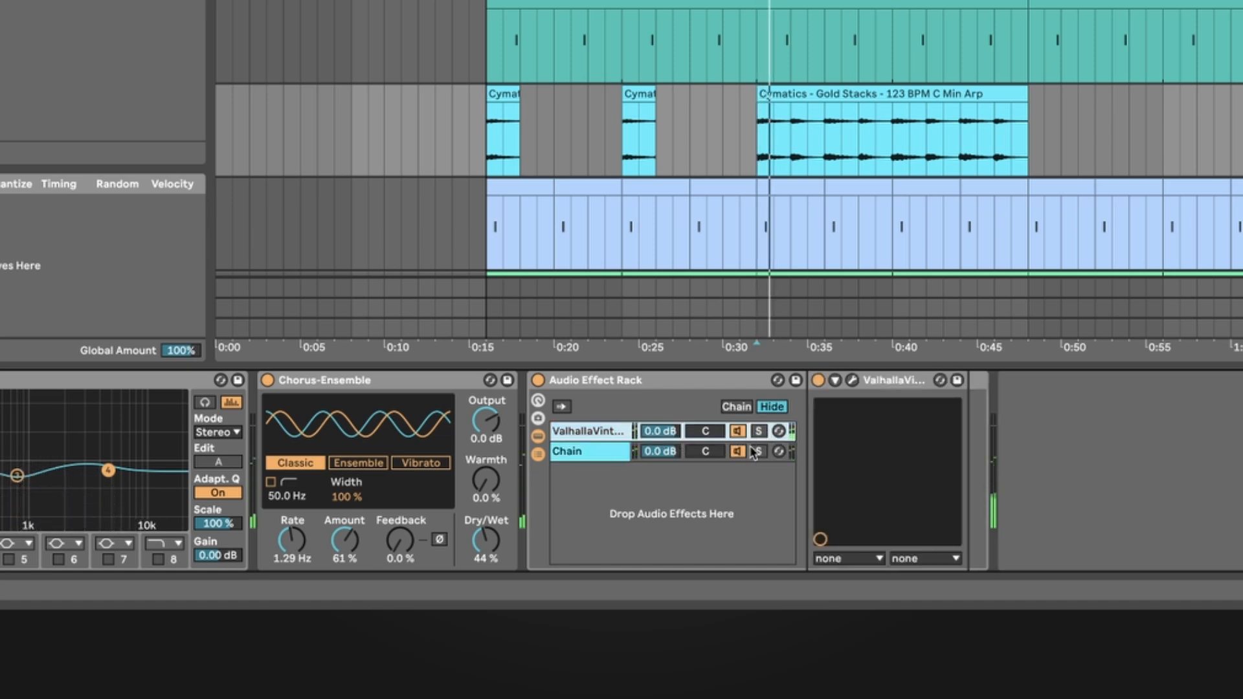
key(space)
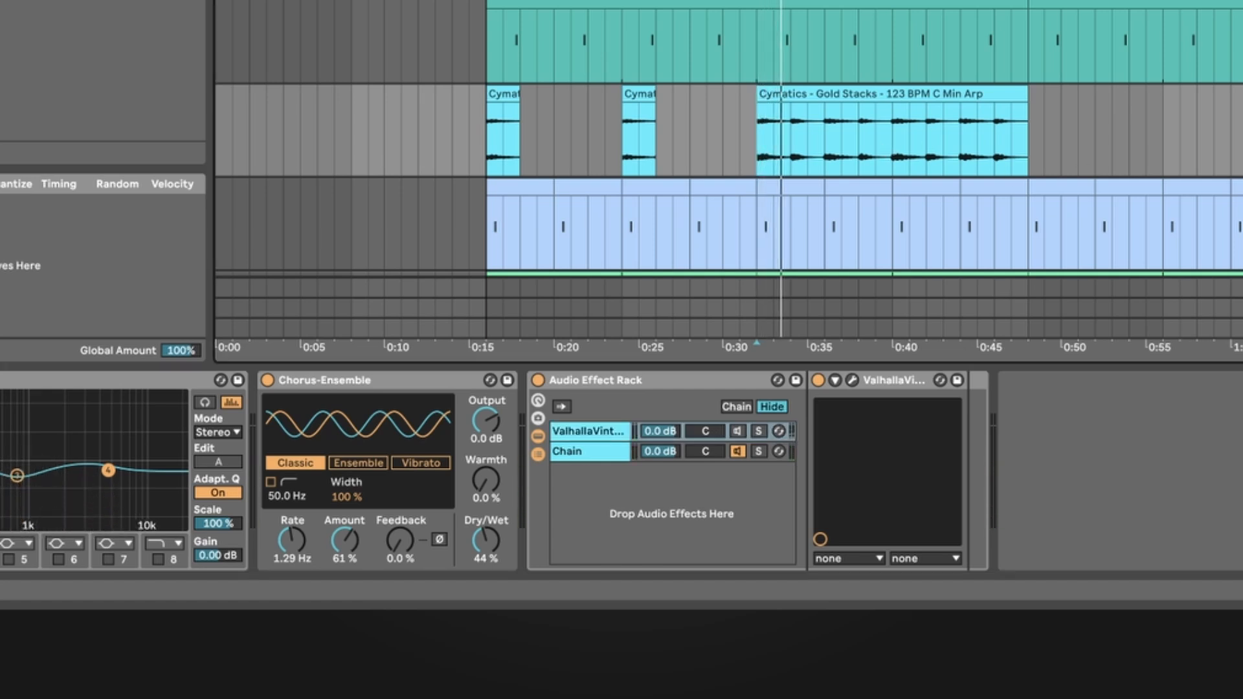
key(space)
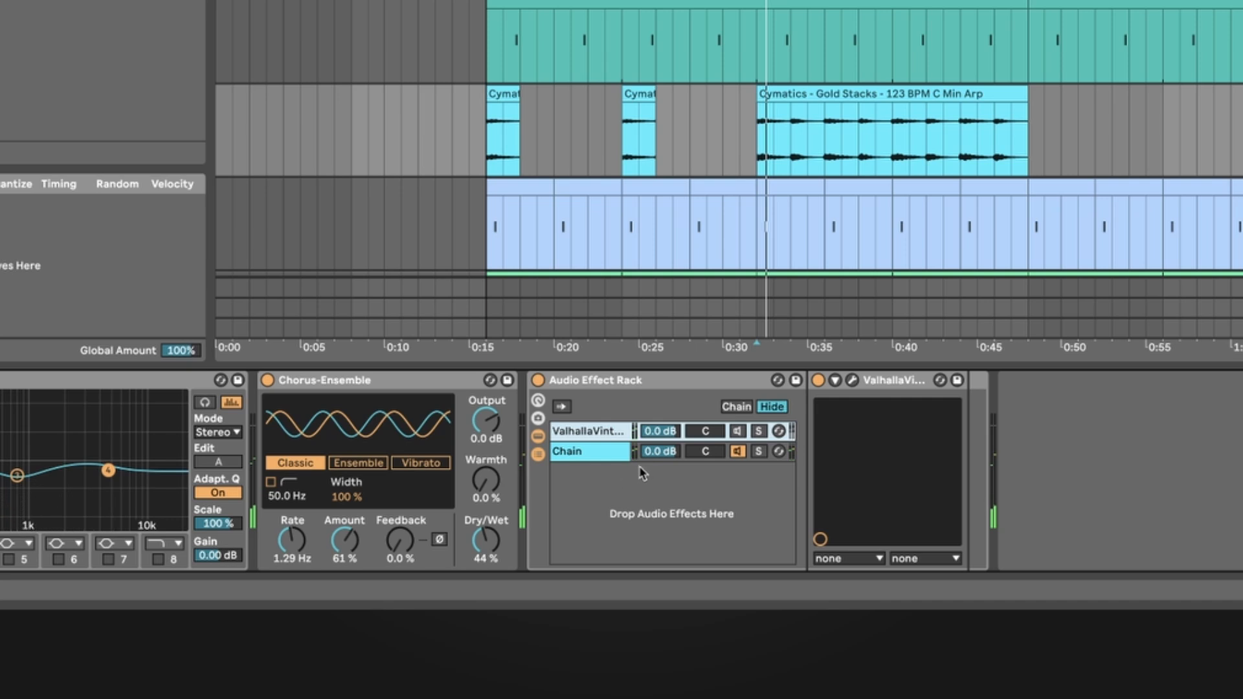
click(606, 451)
key(space)
mouse_move(706, 451)
mouse_down()
mouse_move(706, 492)
mouse_move(705, 481)
mouse_up()
key(space)
key(space)
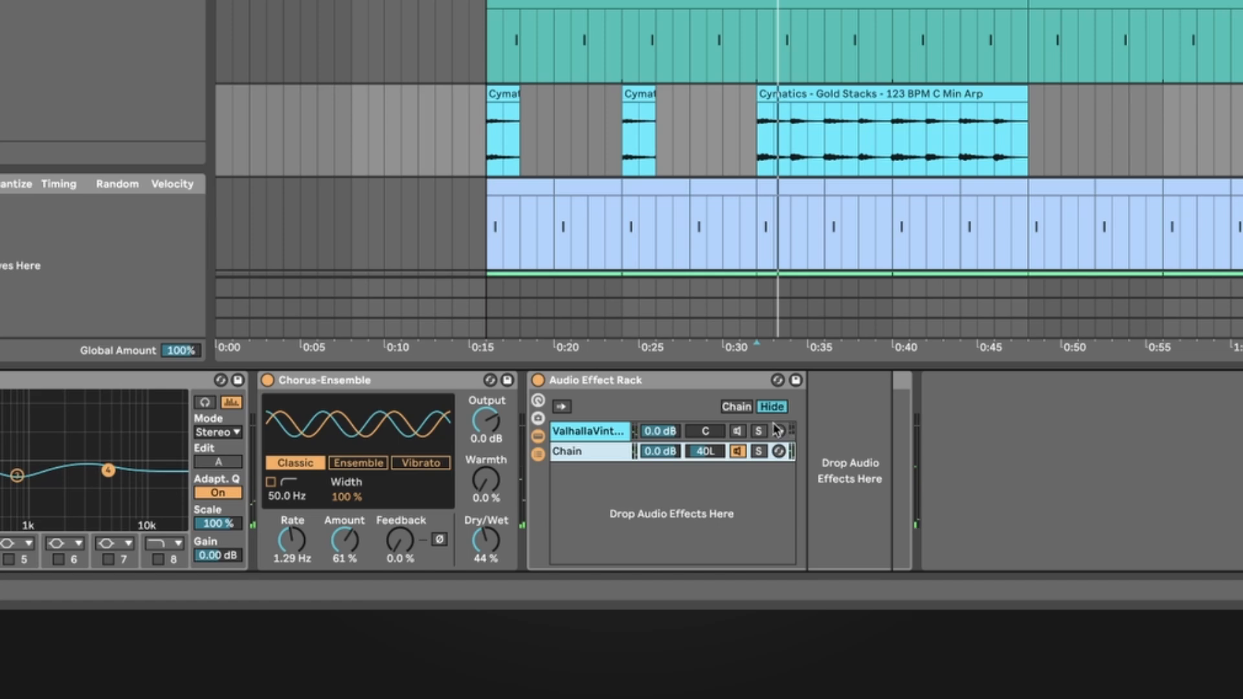
Reactivate the rack's ValhallaVintageVerb chain and pan it to 40R during playback
click(739, 431)
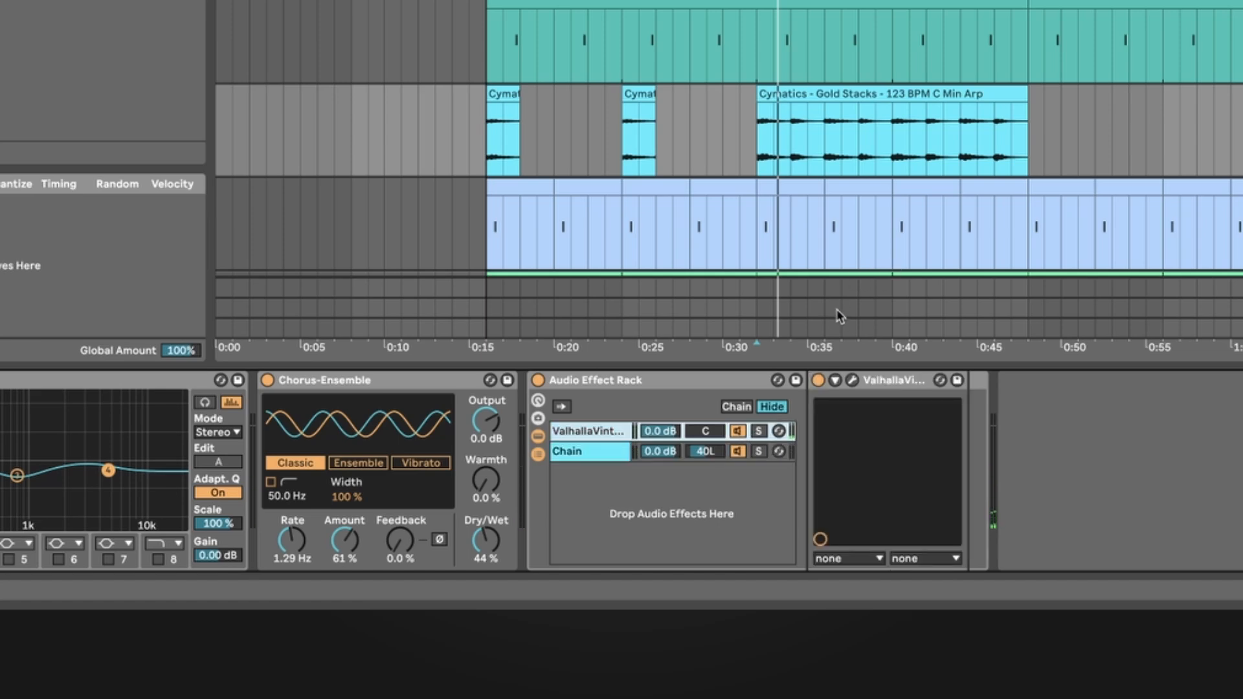
key(space)
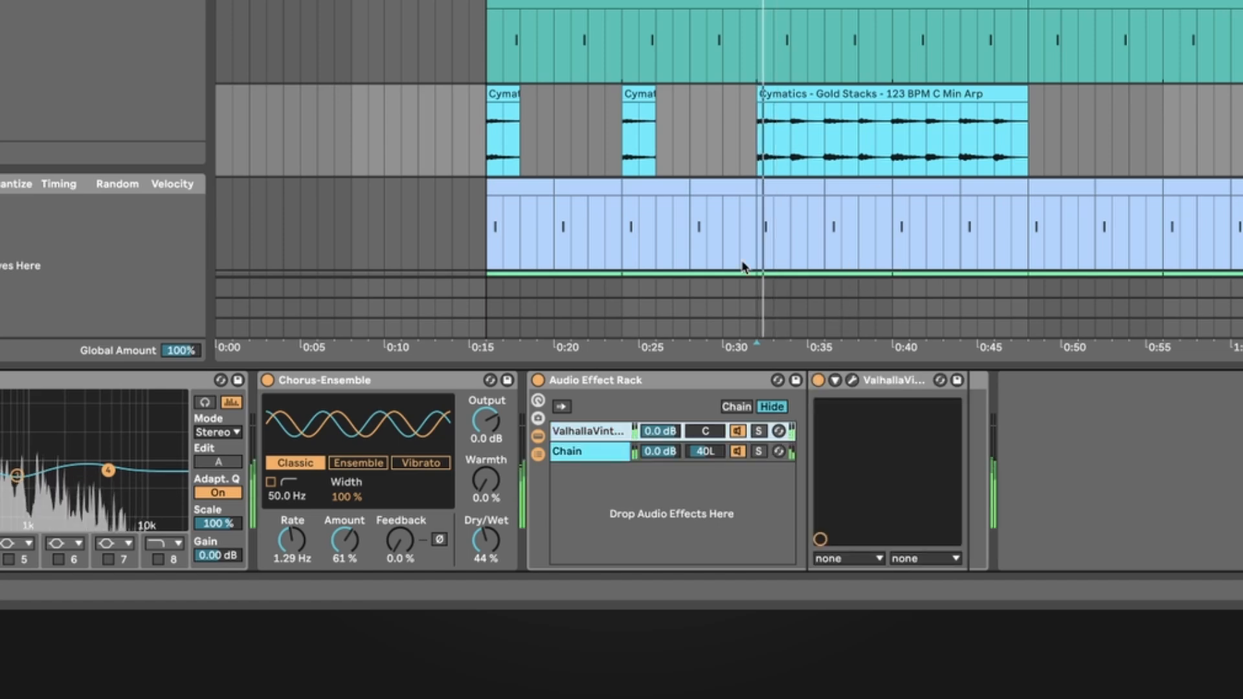
drag(705, 431, 705, 411)
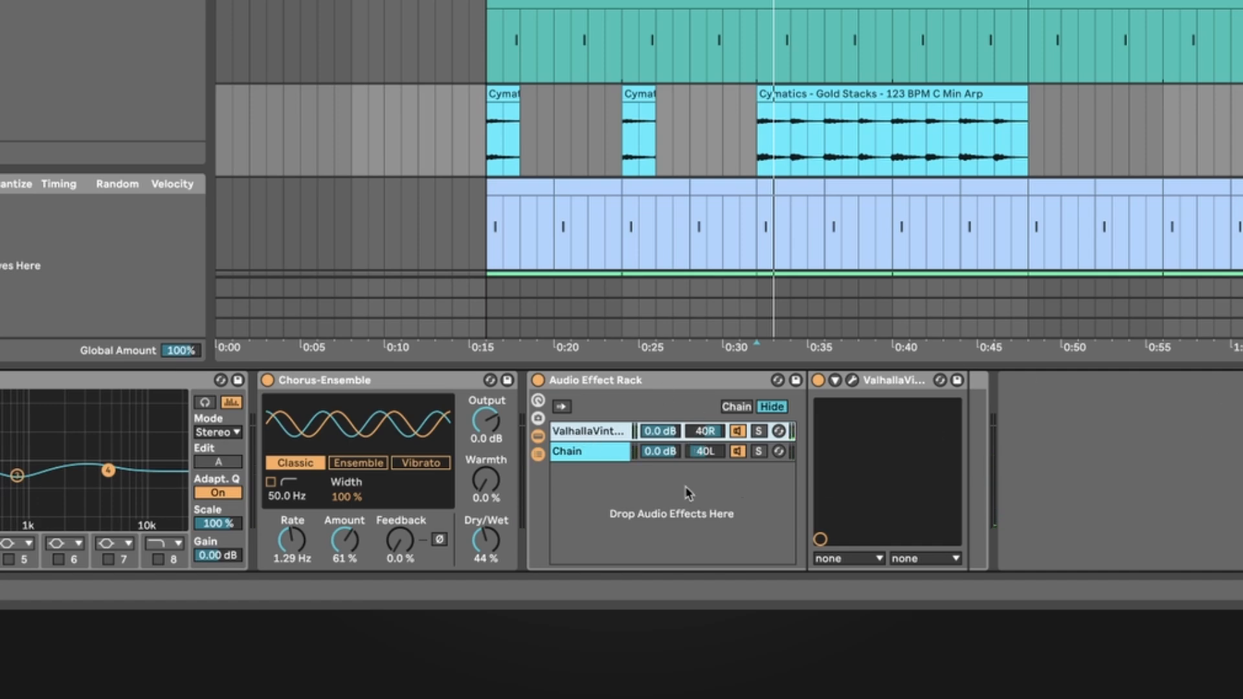
Check both rack chains and the reverb's settings, and add an EQ Eight after ValhallaVintageVerb inside the reverb chain
click(587, 453)
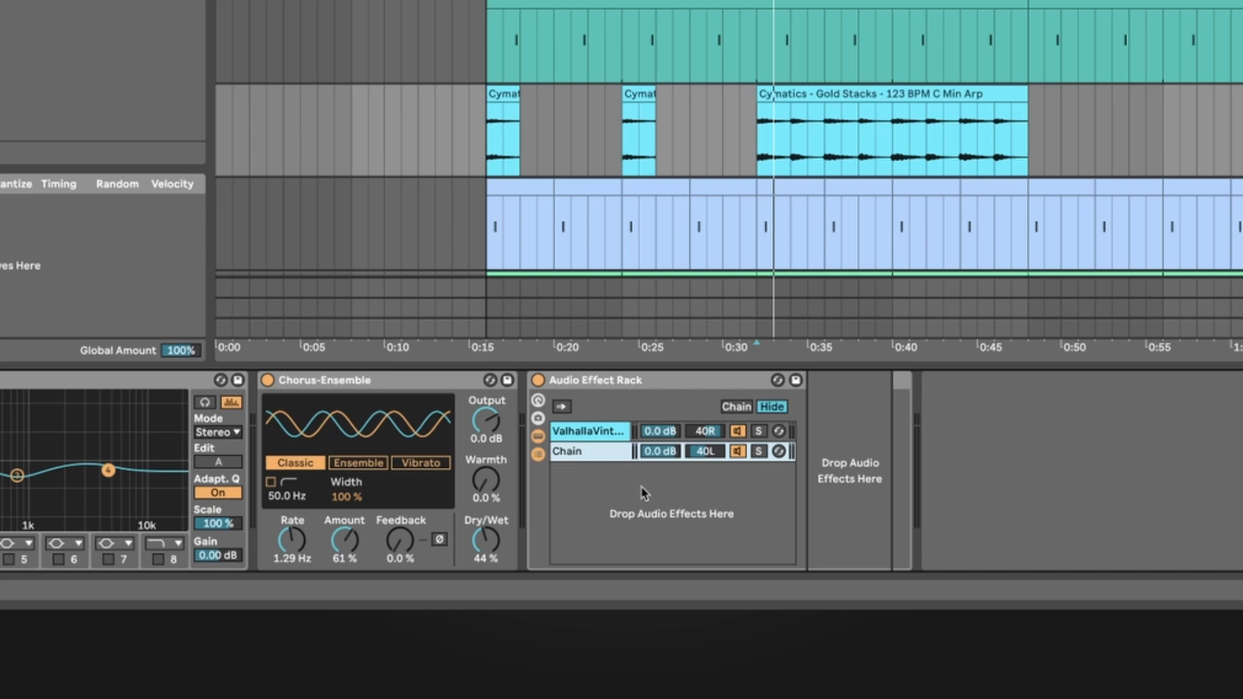
click(611, 432)
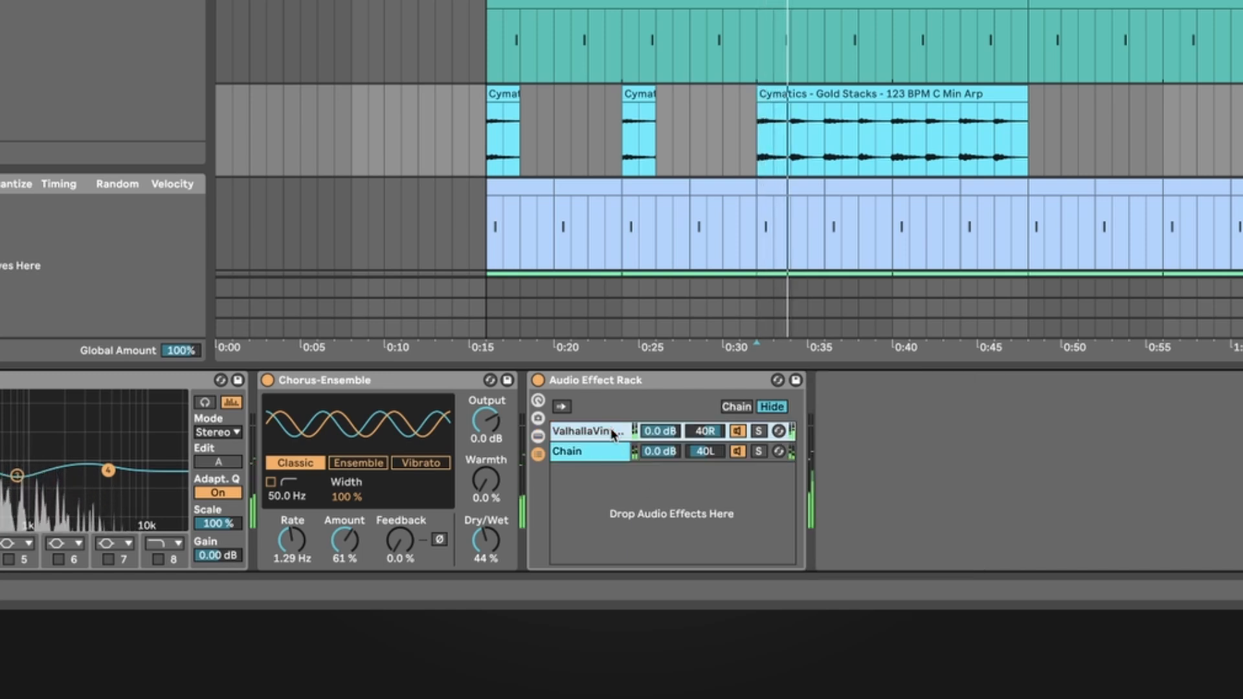
click(852, 380)
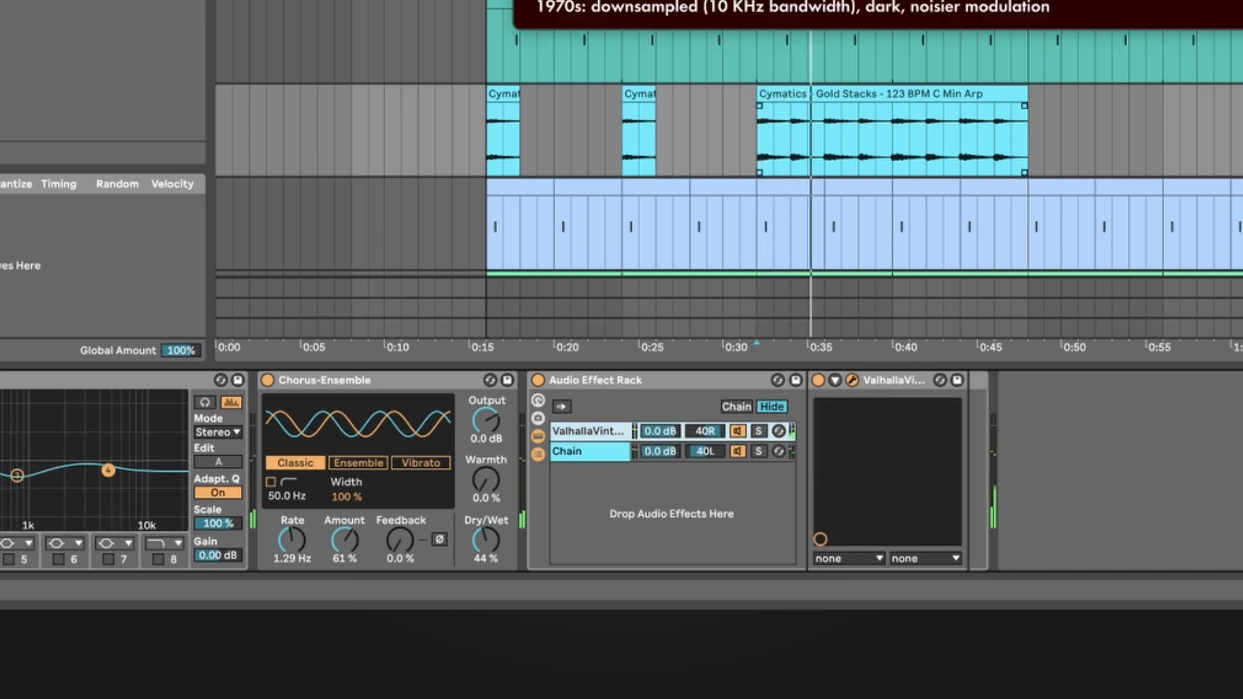
click(852, 380)
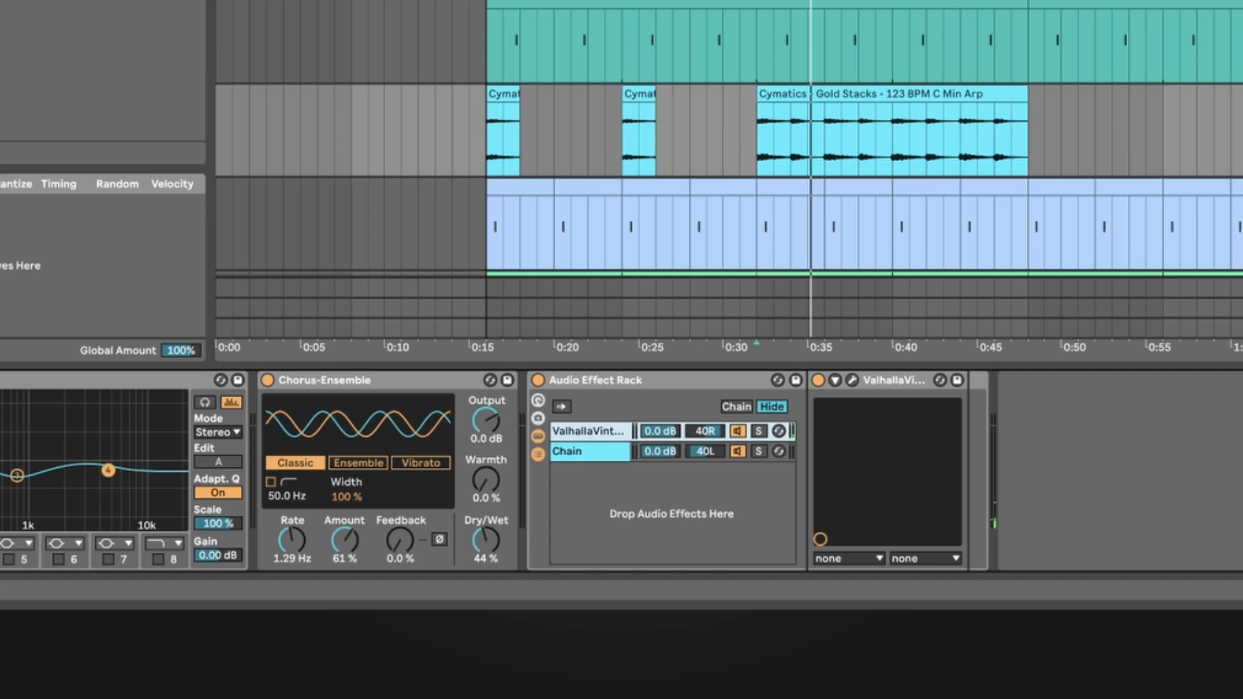
click(1, 1)
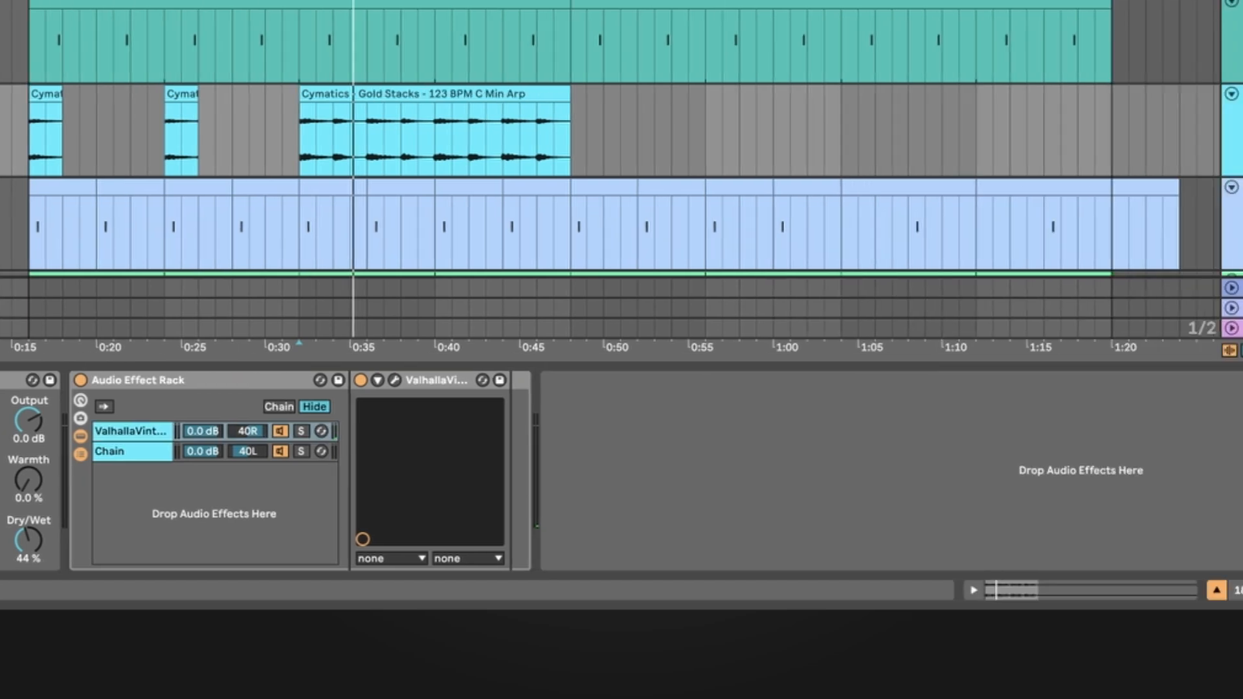
drag(2, 2, 832, 406)
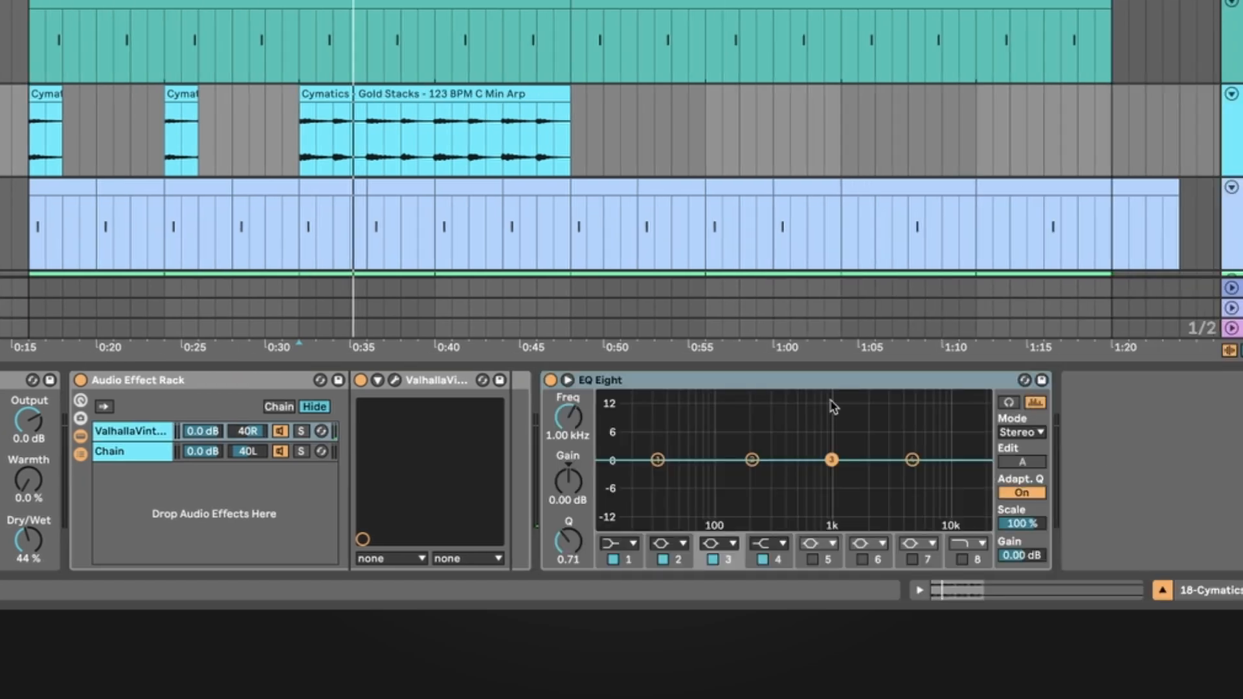
drag(652, 381, 514, 434)
drag(490, 432, 490, 433)
Cut the reverb chain's EQ about 4.8 dB at 1.02 kHz, lower its low and high bands, and set the arp track's volume to -7.2 dB
key(space)
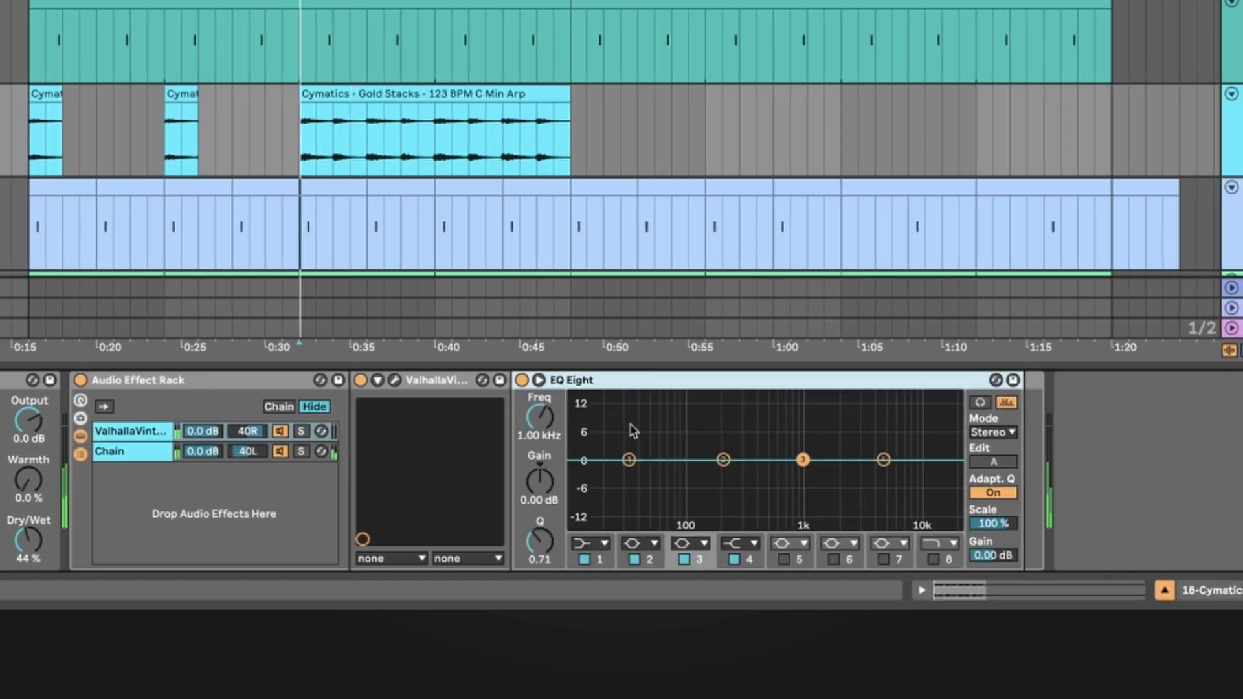
mouse_move(804, 461)
mouse_down()
mouse_move(814, 483)
mouse_move(804, 482)
mouse_up()
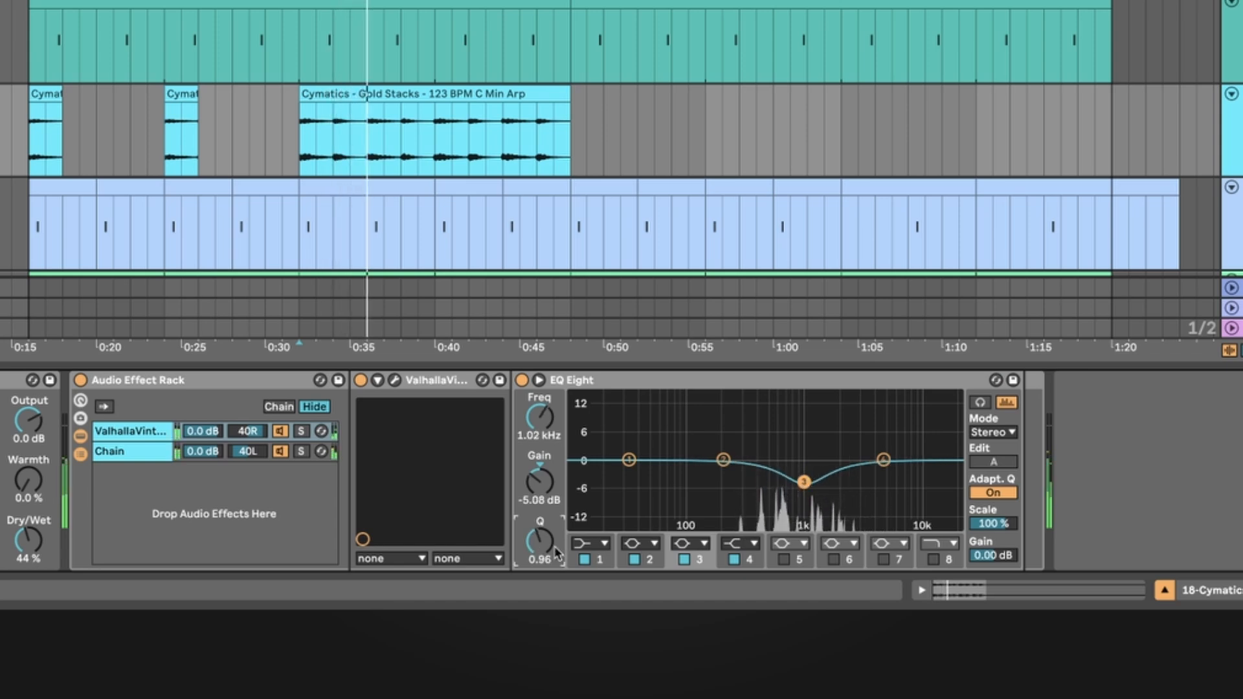
drag(884, 459, 877, 480)
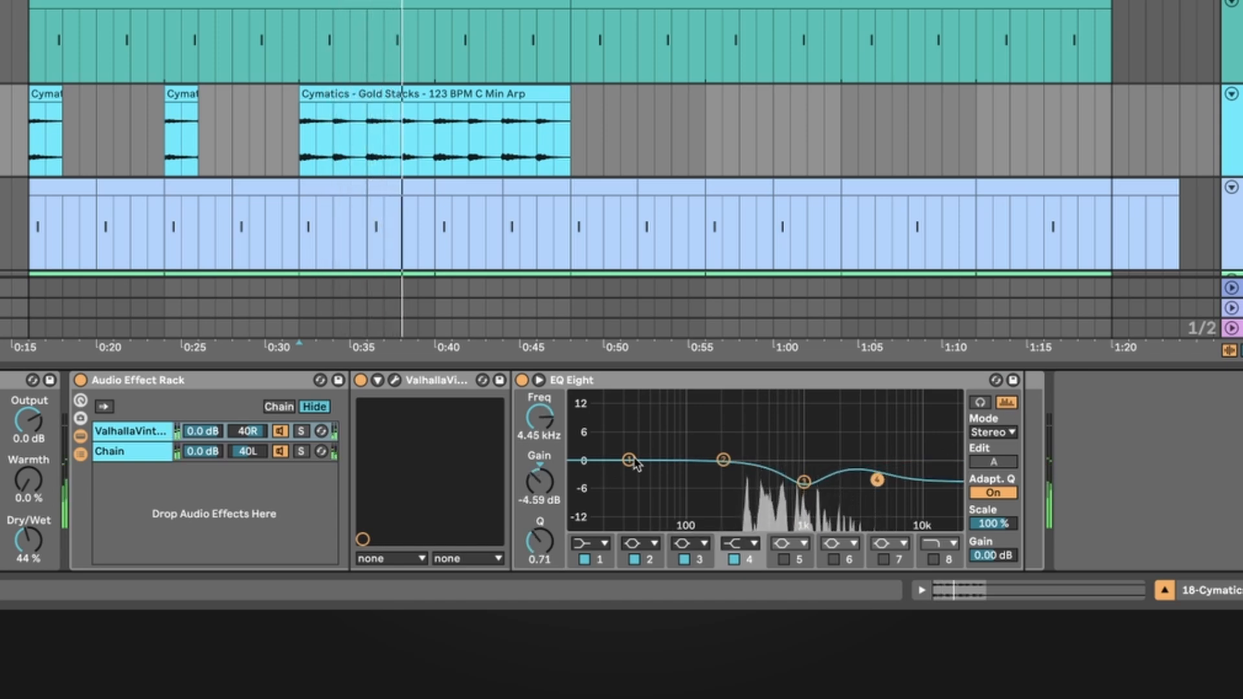
drag(630, 461, 803, 480)
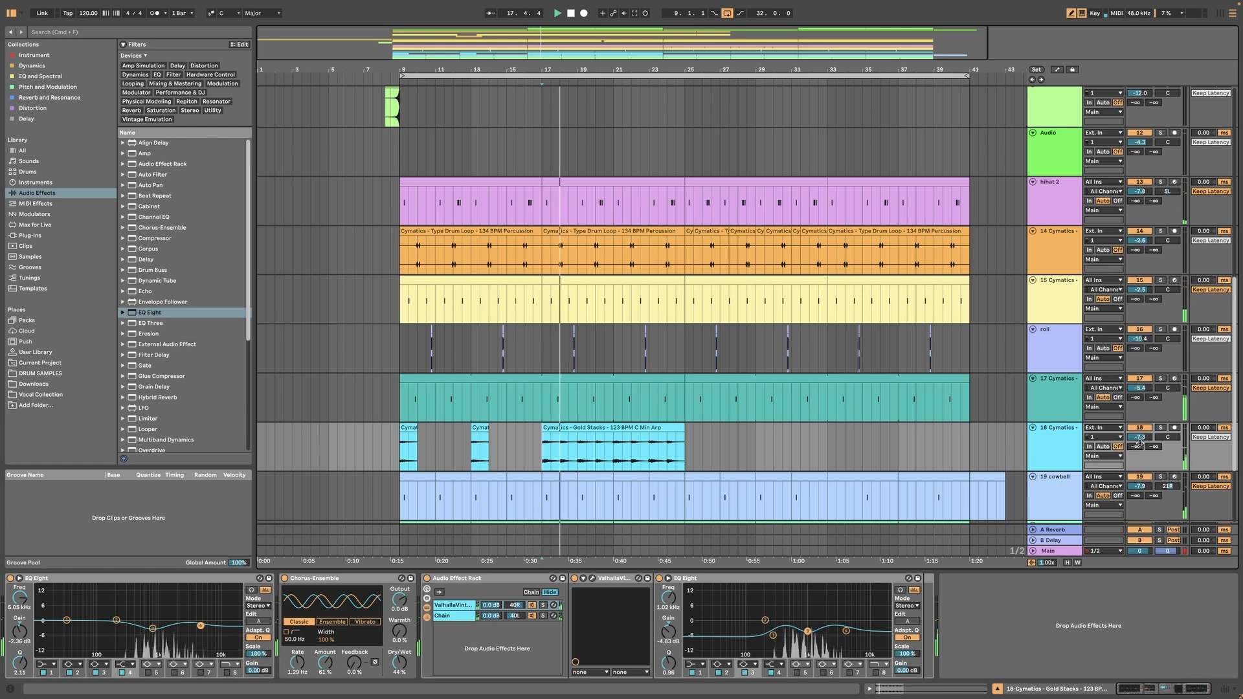
drag(1141, 440, 1143, 438)
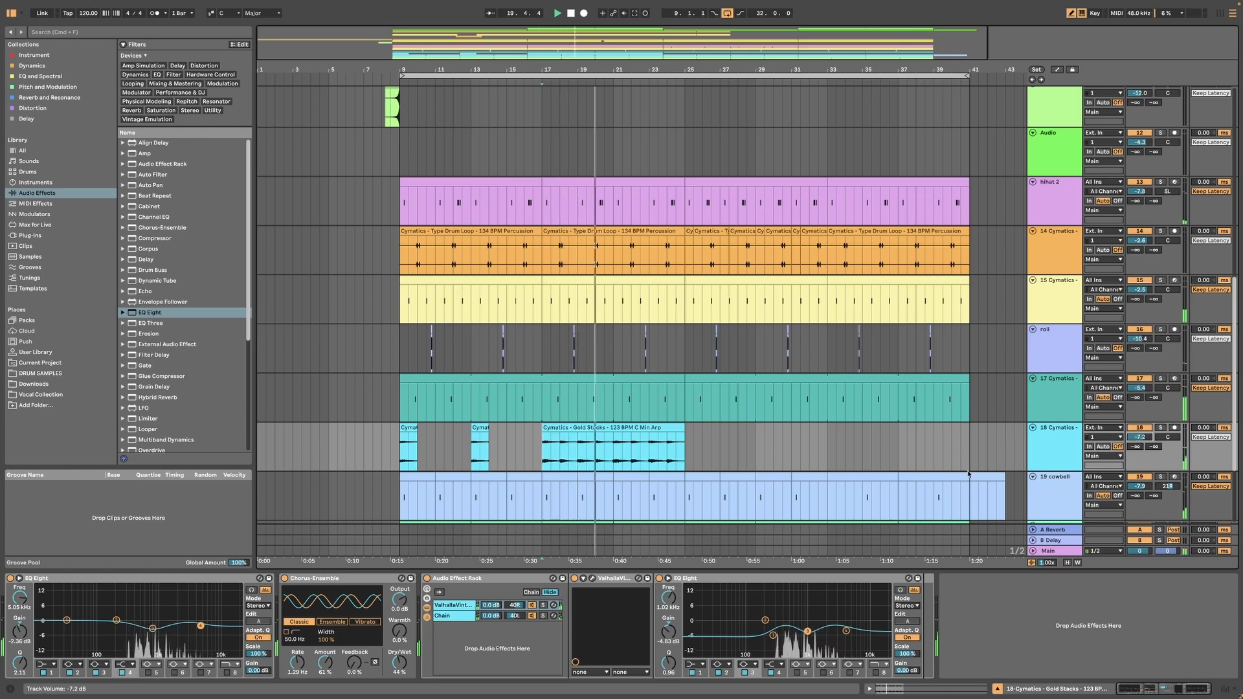
Set the arp reverb's decay to 7.05 s, HighCut to 1680 Hz and LowCut to 440 Hz, and its EQ's band 4 to 3.52 kHz at -6.82 dB
click(592, 578)
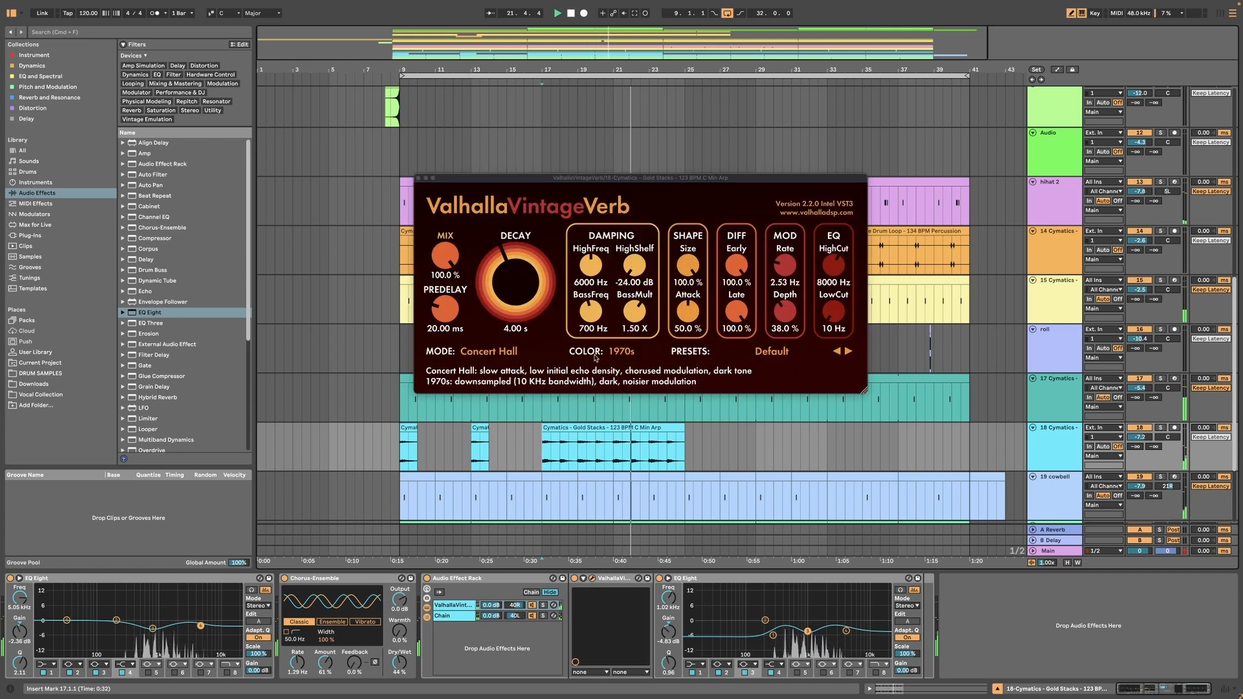
drag(536, 303, 533, 291)
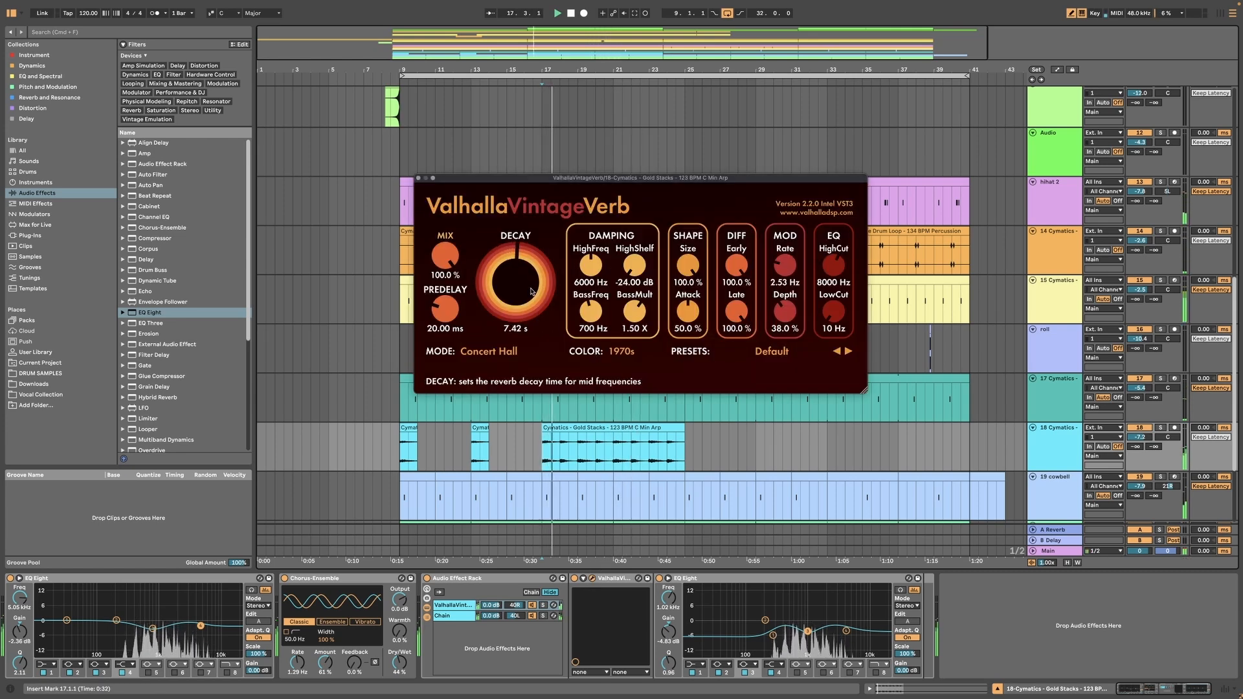
mouse_move(834, 266)
mouse_down()
mouse_move(846, 293)
mouse_move(837, 276)
mouse_up()
key(space)
key(space)
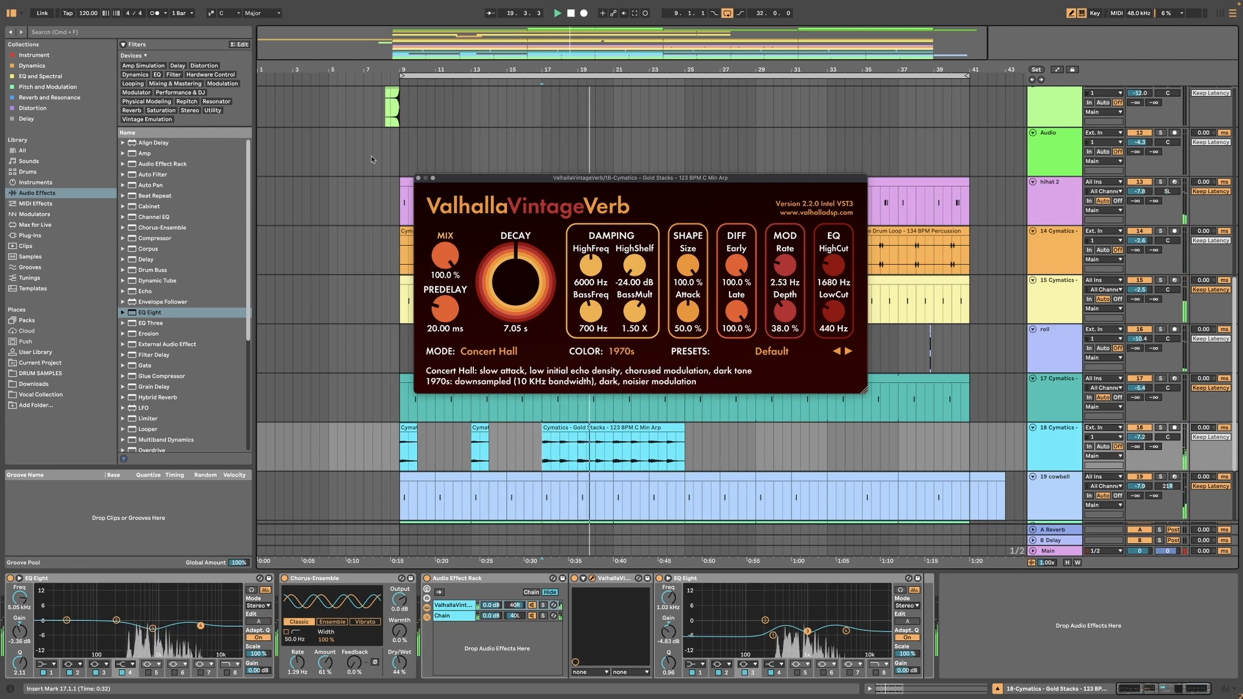
click(420, 178)
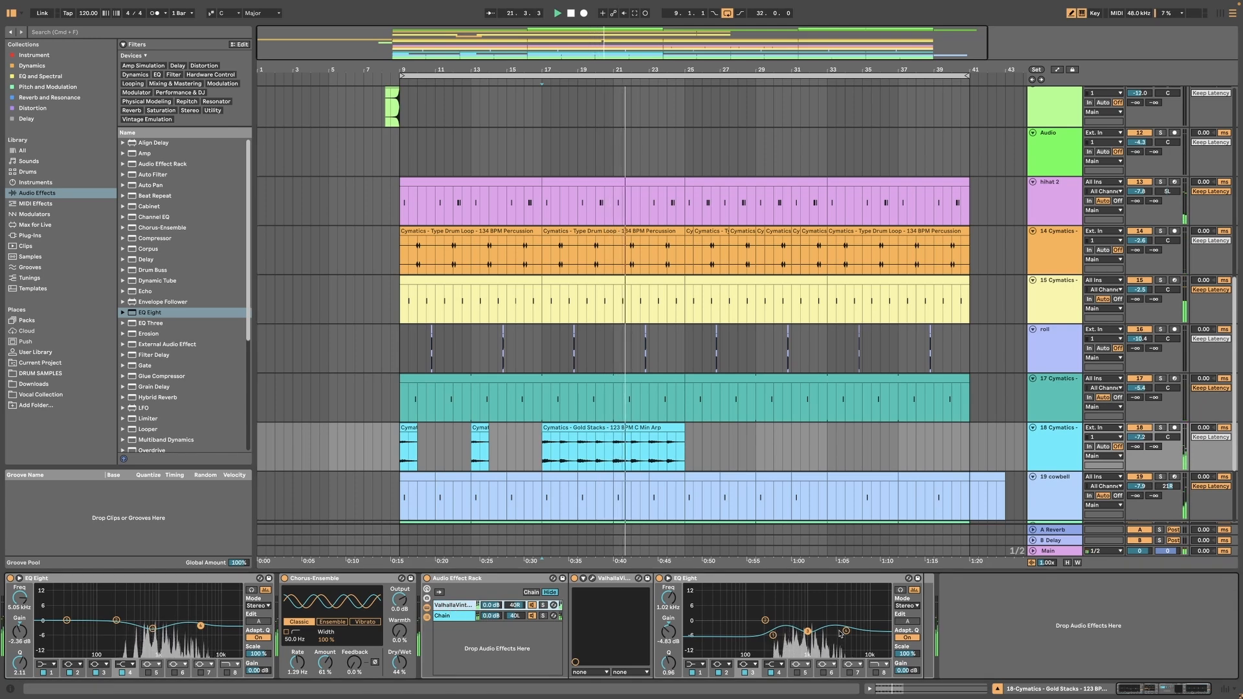
drag(839, 634, 840, 636)
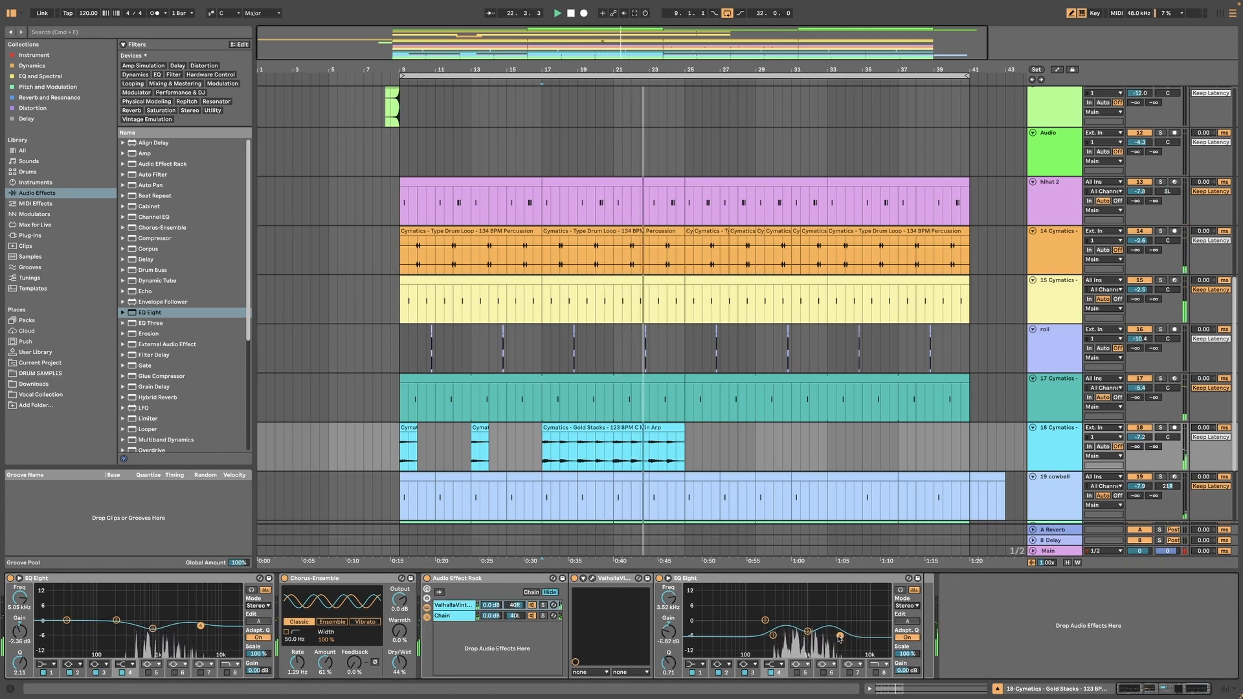
Play the beat with vocals from bar 9 and set the vocal group's volume to -2.2 dB
scroll(694, 455, up, 4)
scroll(694, 455, up, 5)
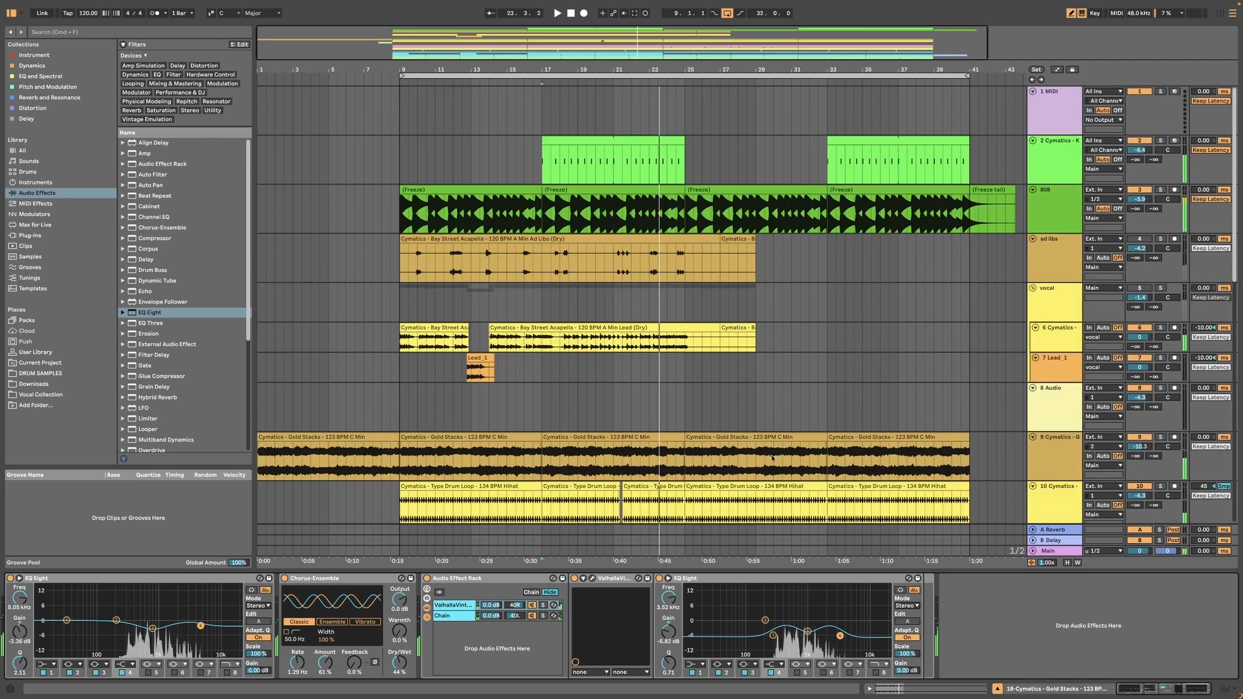
scroll(1043, 292, down, 1)
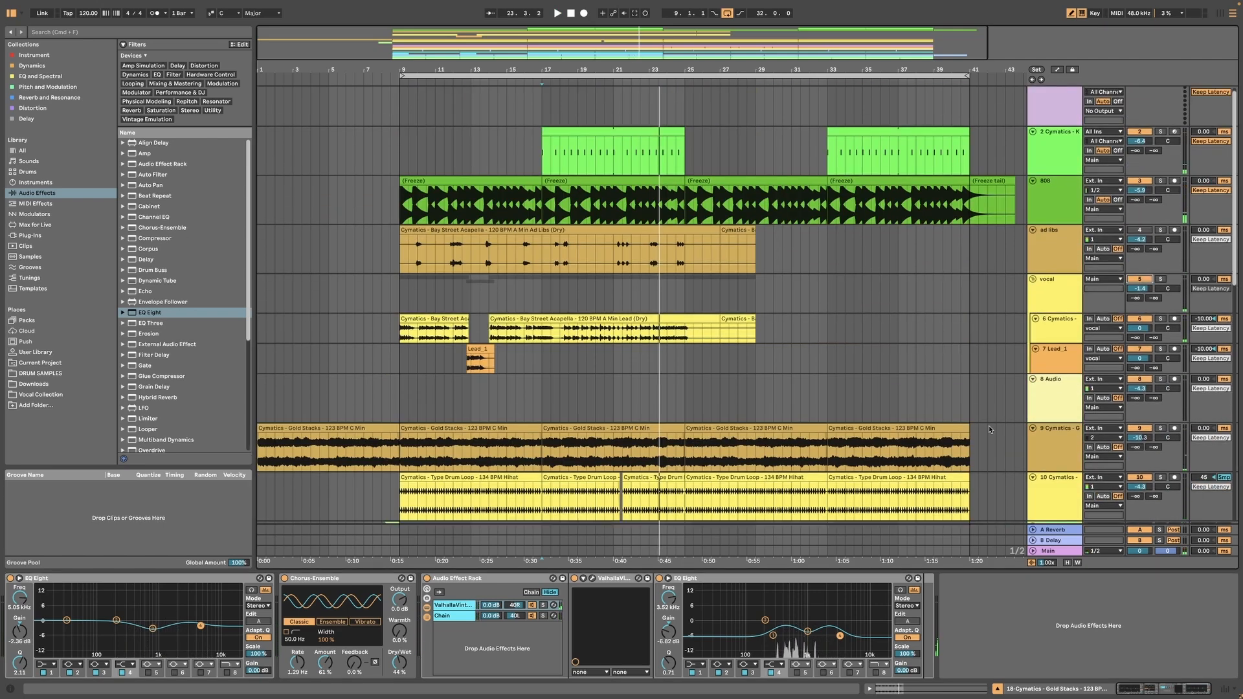
click(399, 291)
key(space)
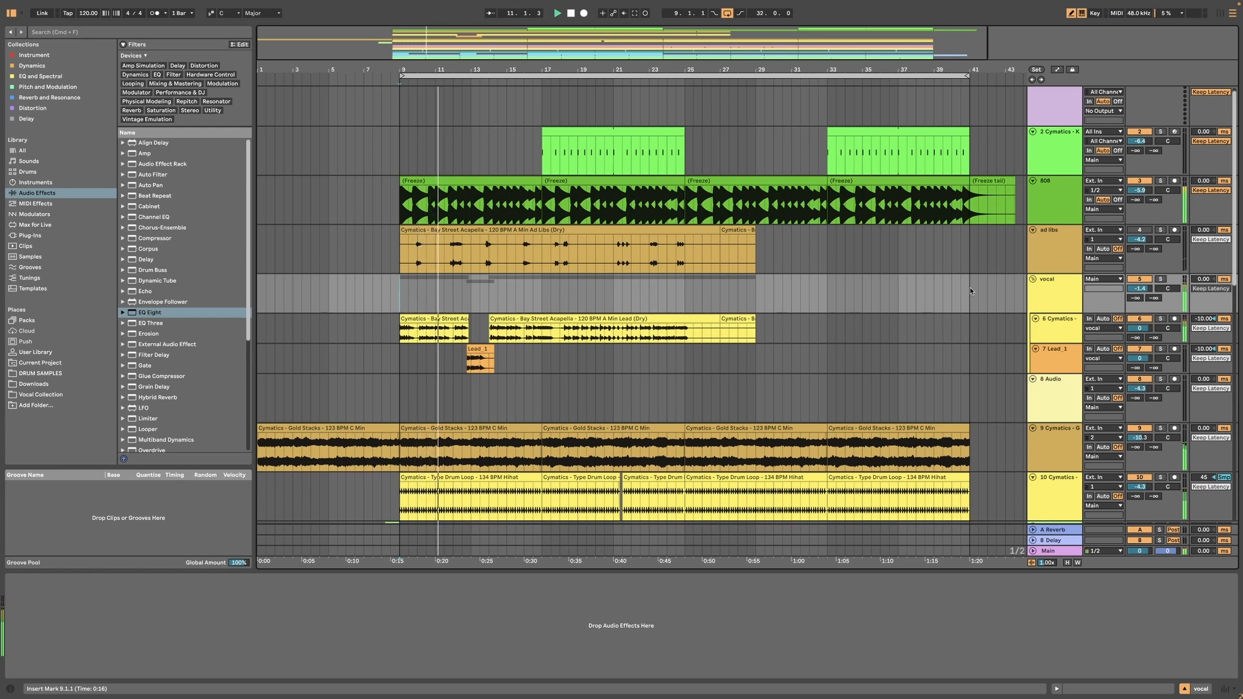
click(1064, 331)
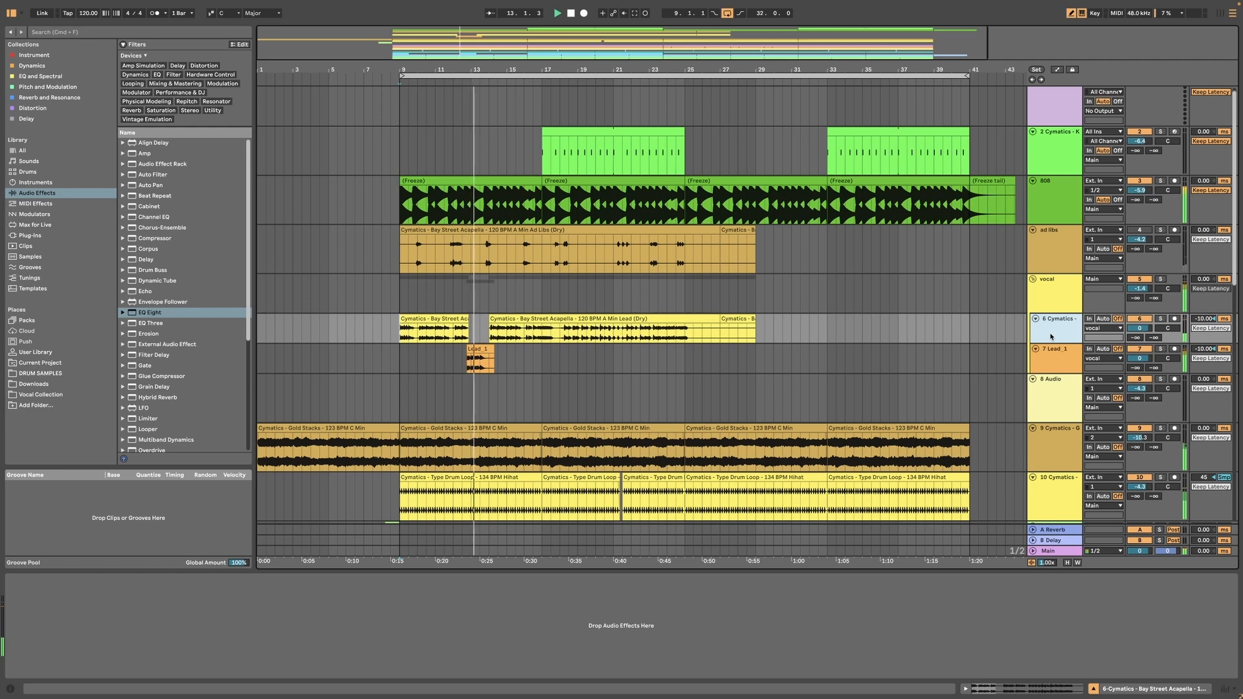
drag(1138, 289, 1139, 287)
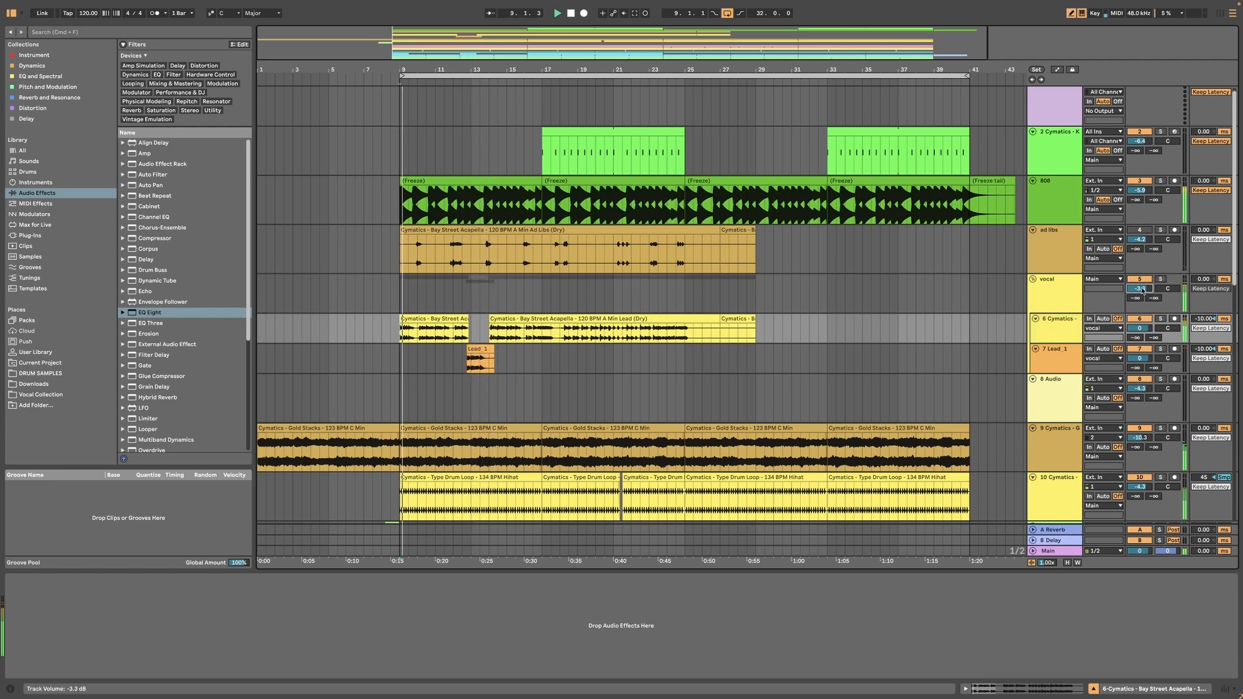
drag(1139, 289, 1138, 287)
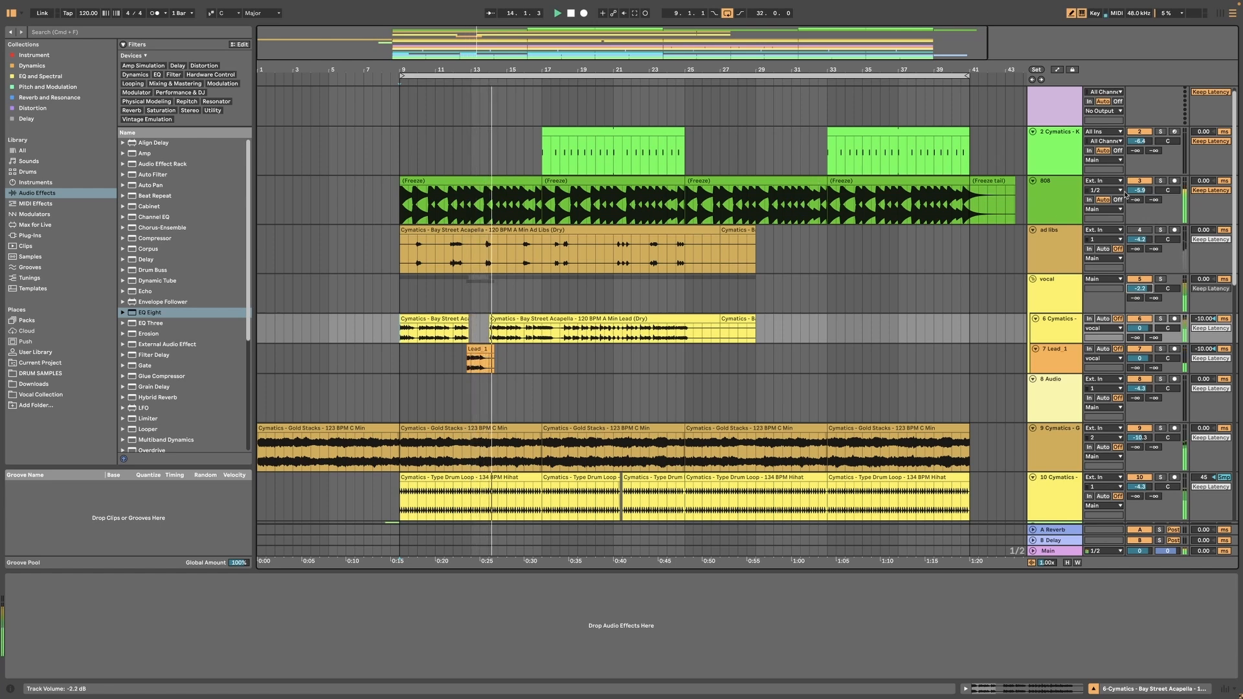
Listen to the percussion section from around bars 11 and 12 and check the devices on the perc, snare and cowbell tracks
scroll(963, 304, down, 2)
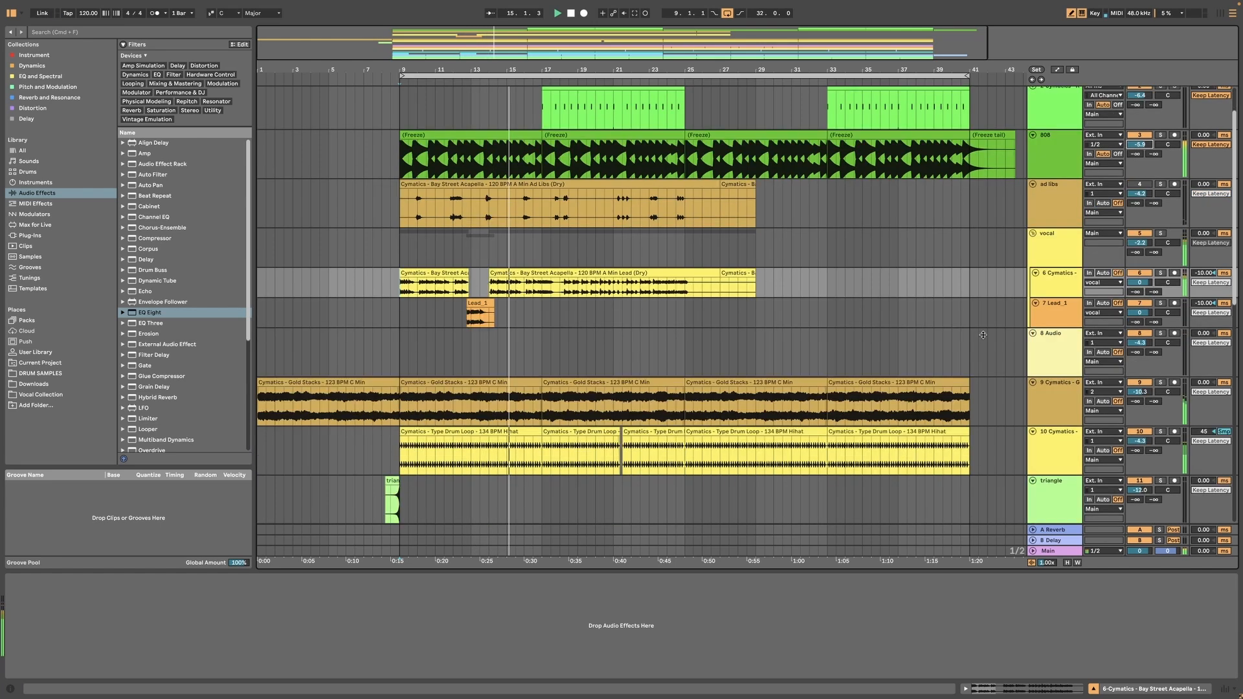
click(1055, 262)
scroll(996, 303, down, 10)
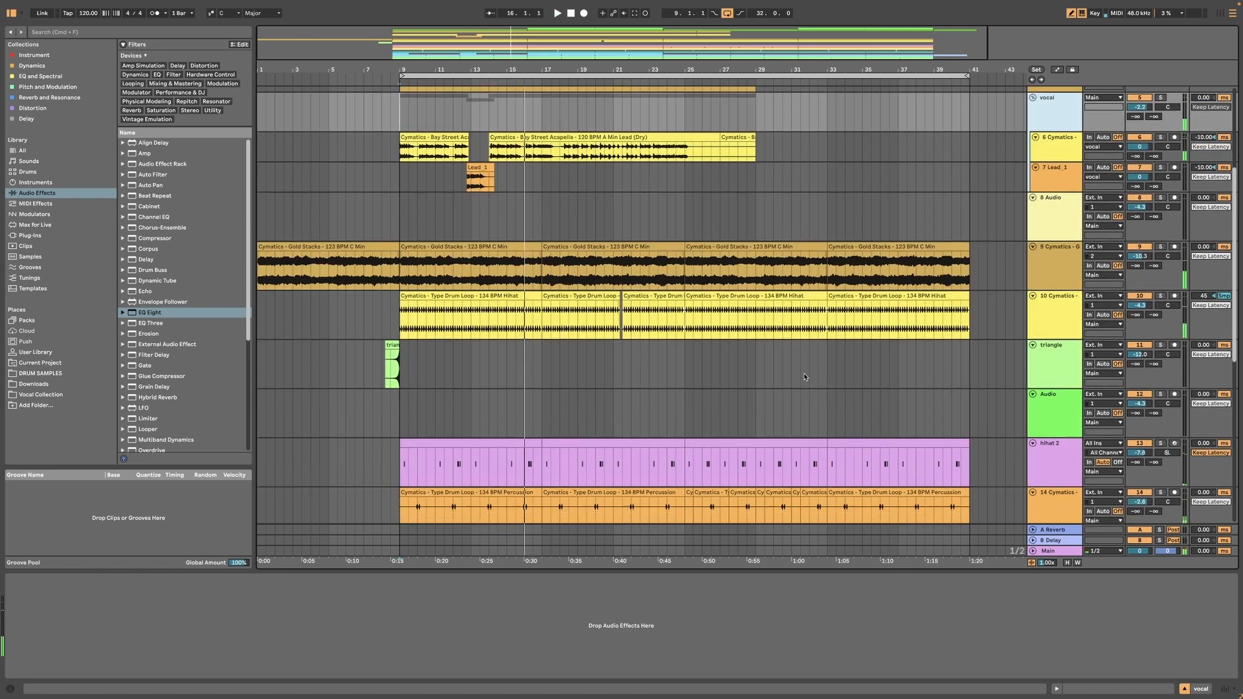
click(458, 422)
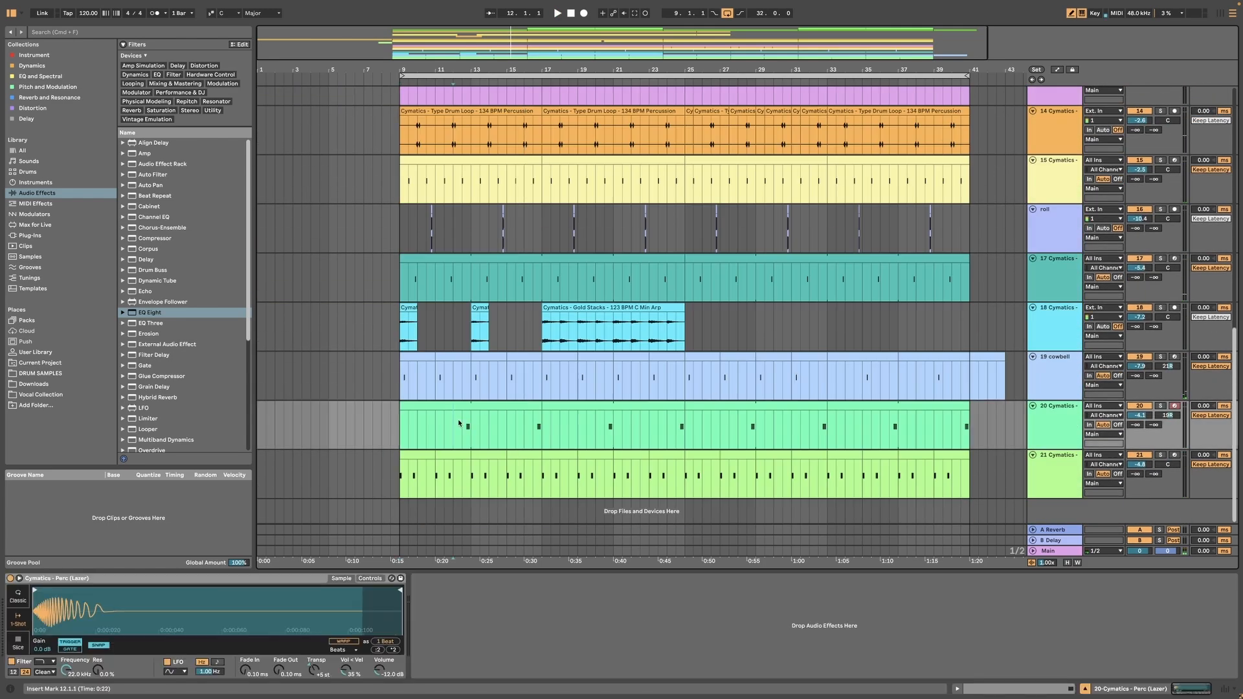
scroll(589, 423, up, 3)
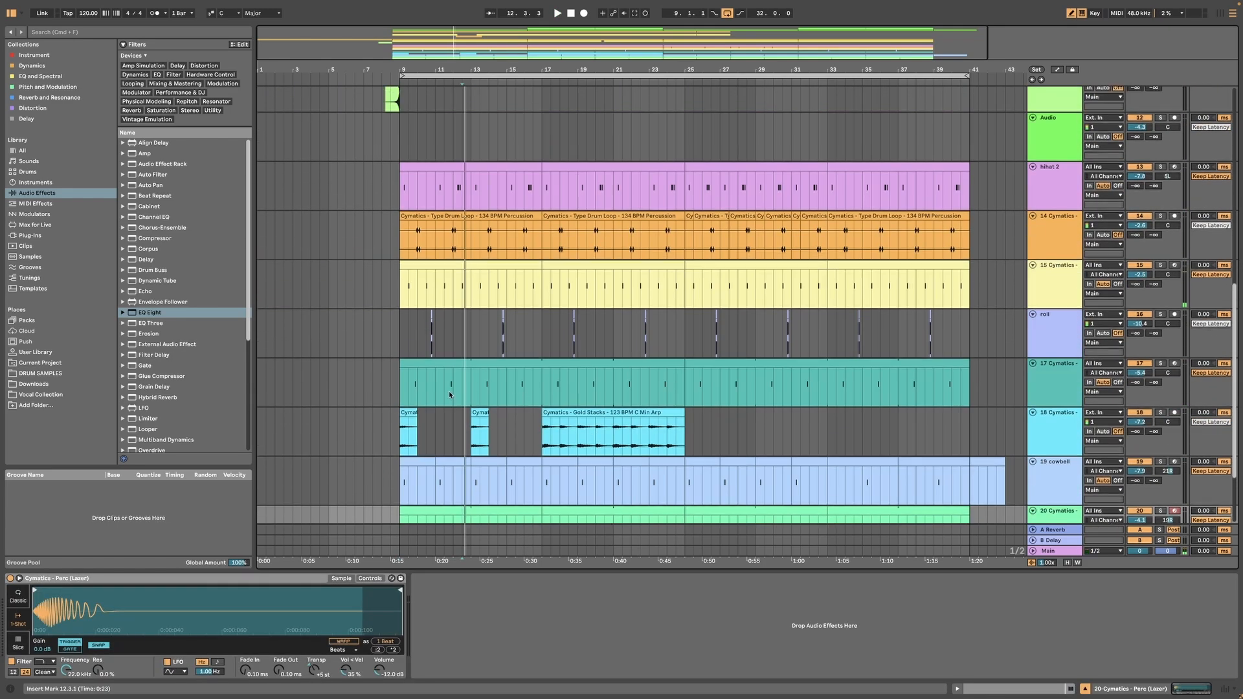
click(456, 387)
scroll(680, 367, down, 2)
scroll(785, 327, down, 2)
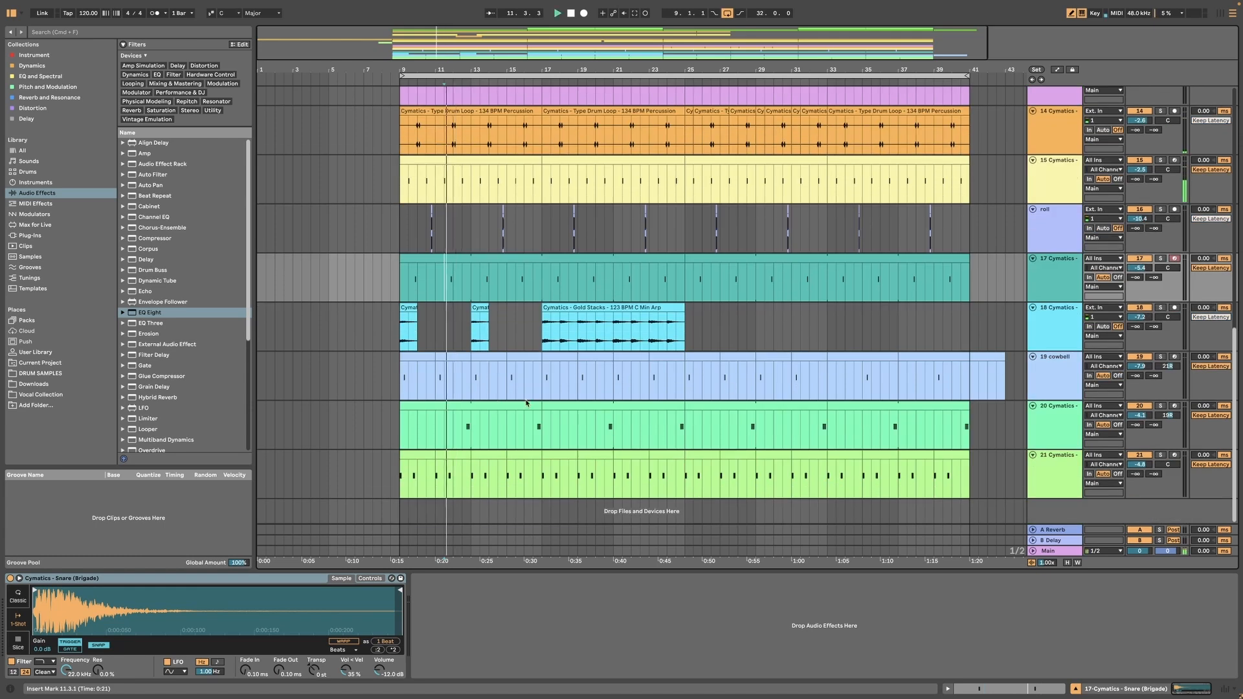
click(1057, 371)
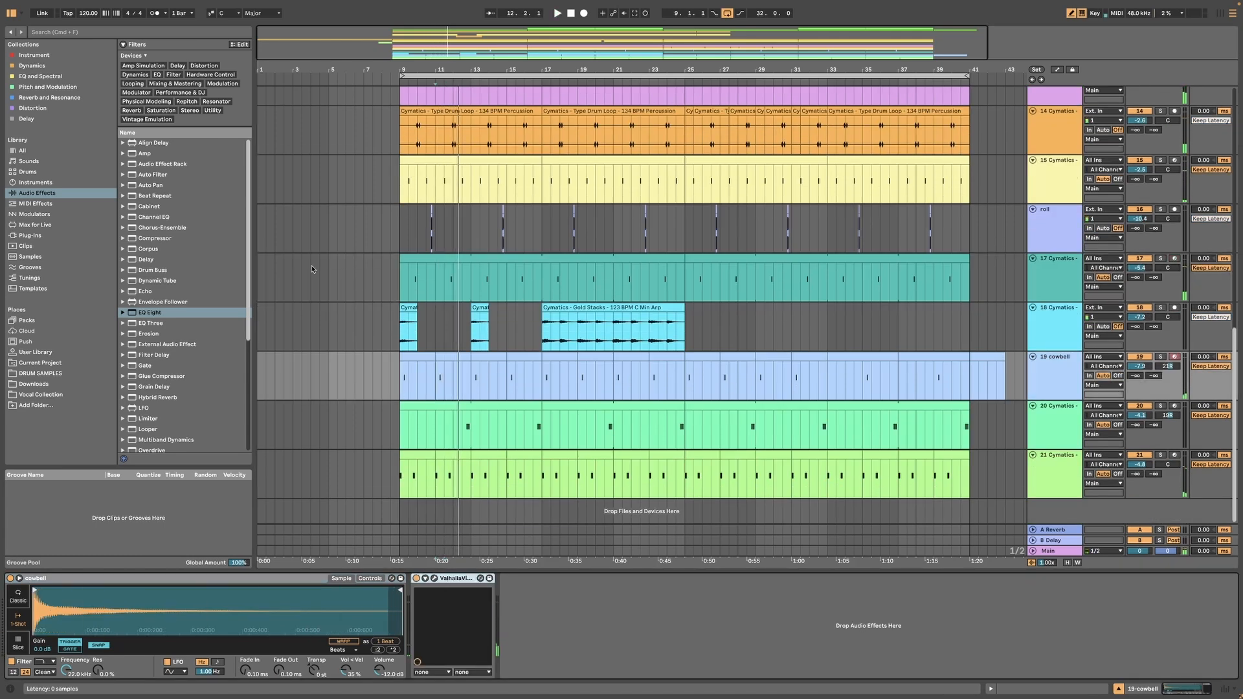
Group the cowbell track's reverb into an Audio Effect Rack, create a second dry chain, and set the reverb chain's volume to -7.0 dB
key(space)
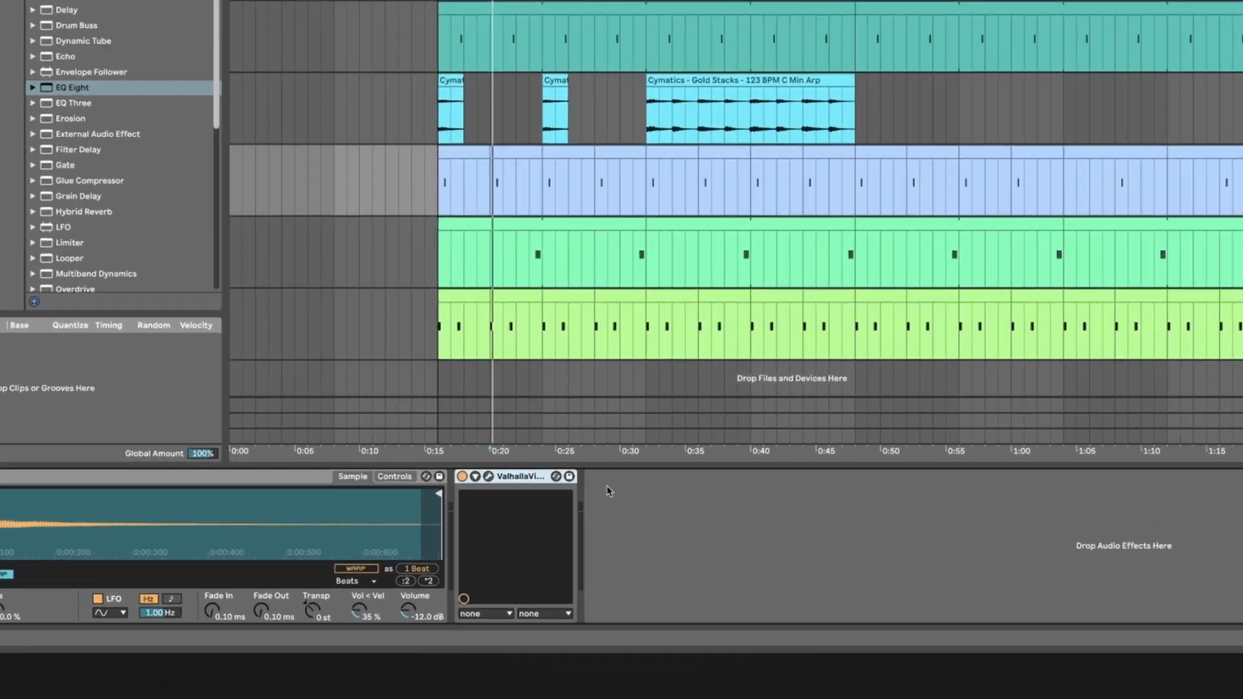
key(super+g)
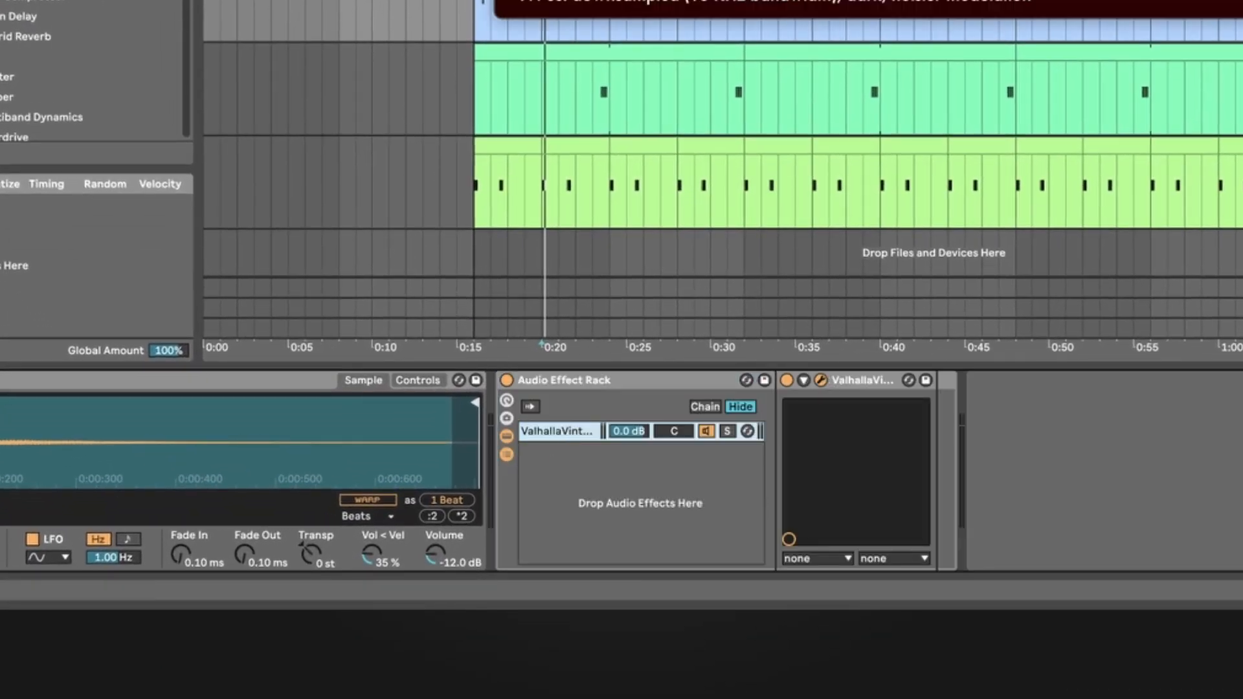
right_click(582, 474)
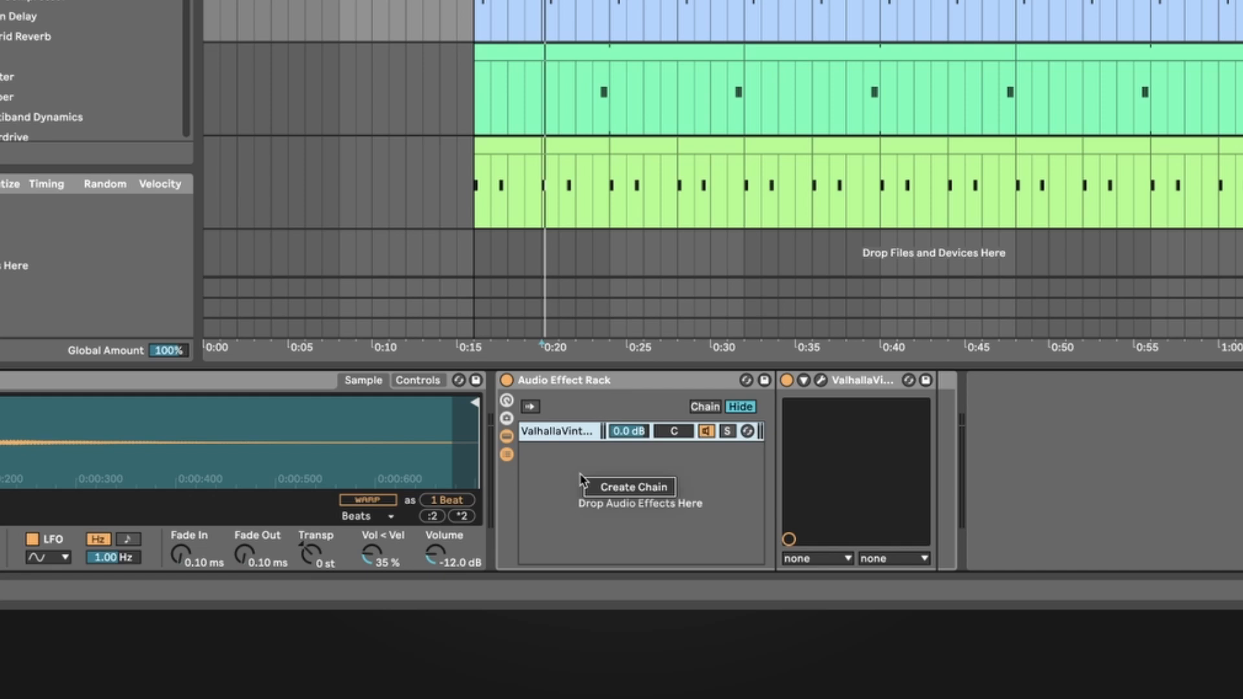
click(631, 485)
click(554, 430)
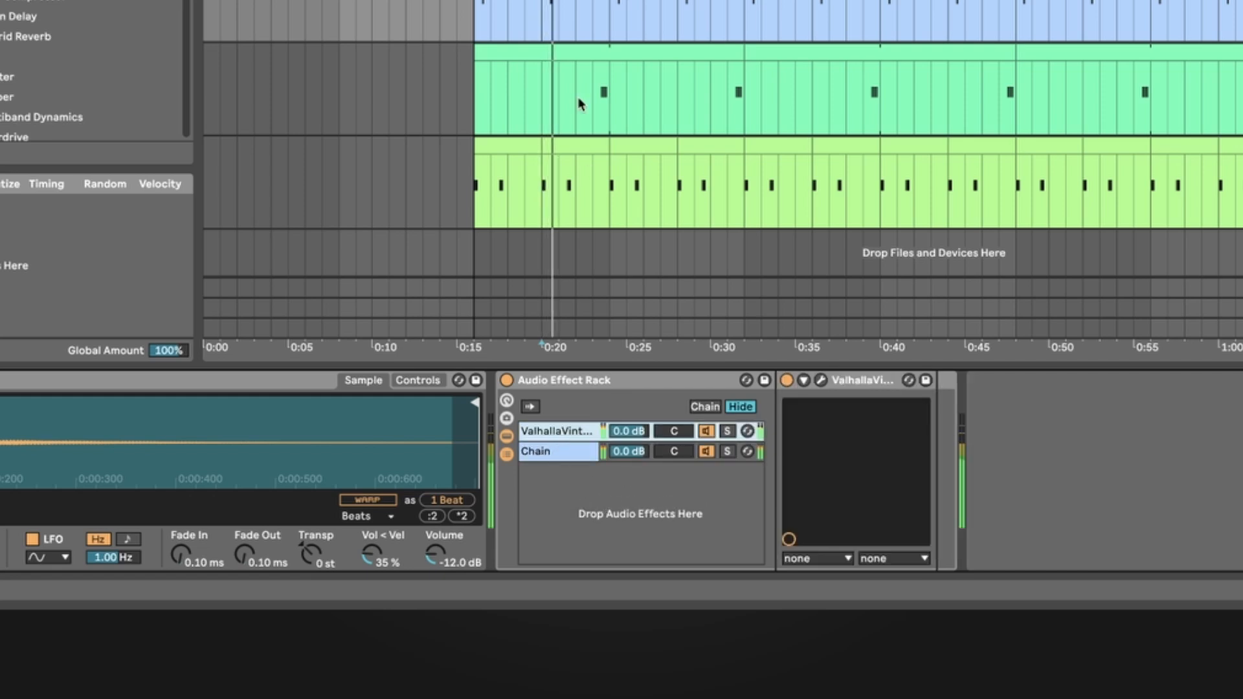
mouse_move(628, 431)
mouse_down()
mouse_move(627, 453)
mouse_move(628, 428)
mouse_up()
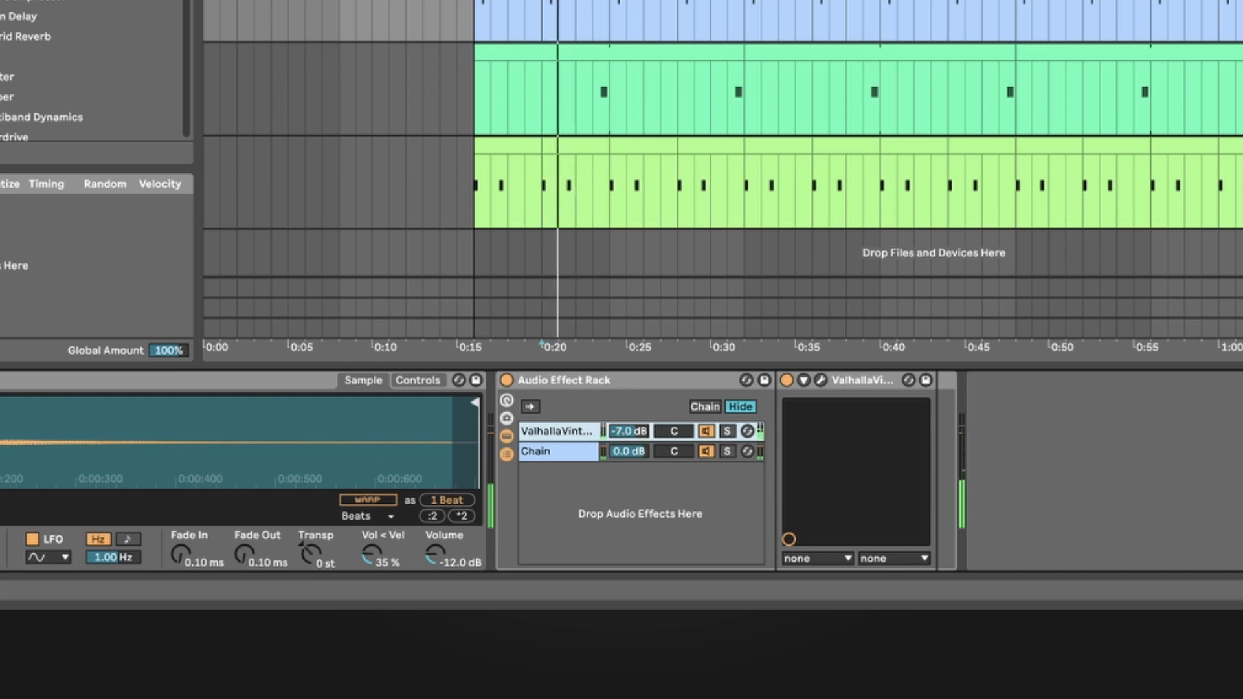
Add an EQ Eight behind the reverb inside the cowbell rack's reverb chain and solo that chain during playback
drag(13, 3, 1097, 432)
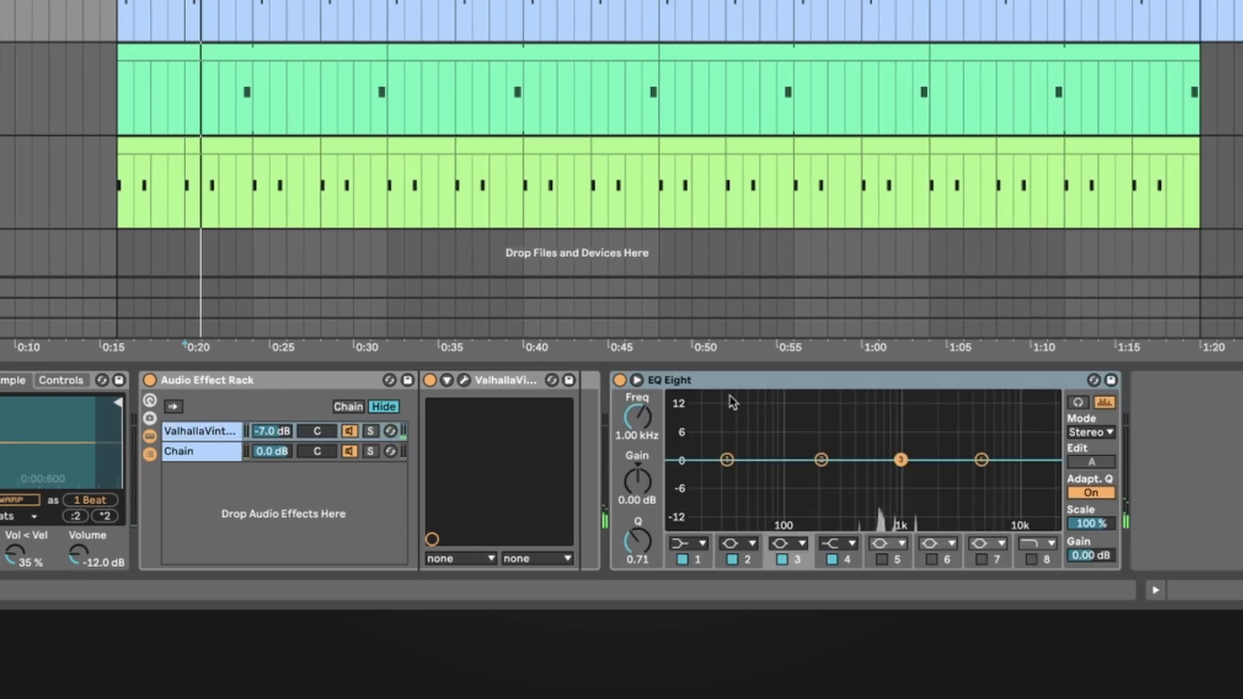
drag(707, 382, 566, 433)
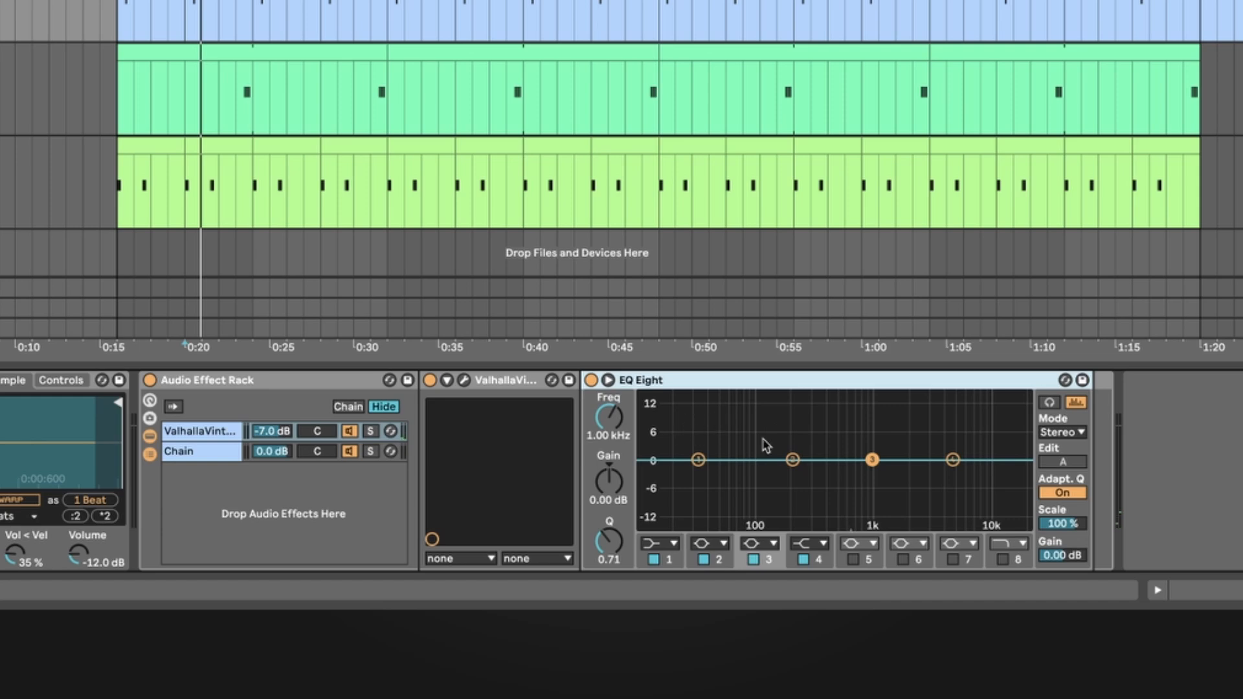
click(363, 432)
key(space)
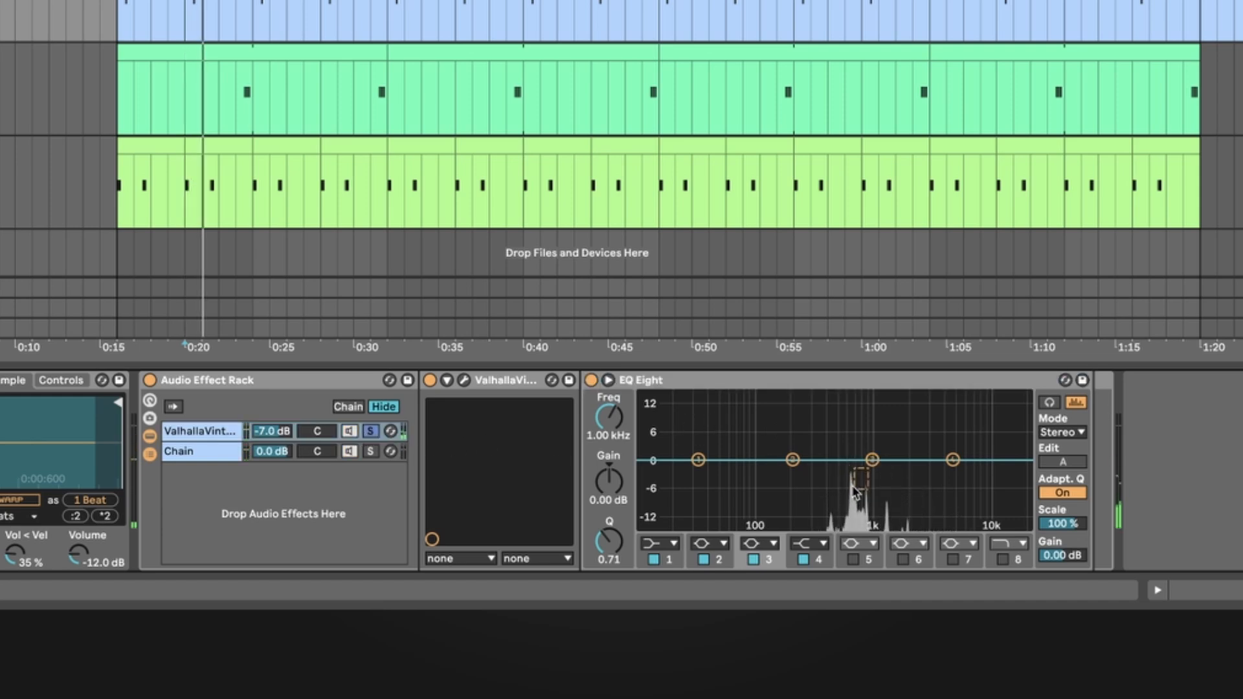
Cut band 3 of the cowbell reverb EQ by 4.83 dB at 625 Hz with a Q of 1.09
drag(872, 459, 844, 486)
key(space)
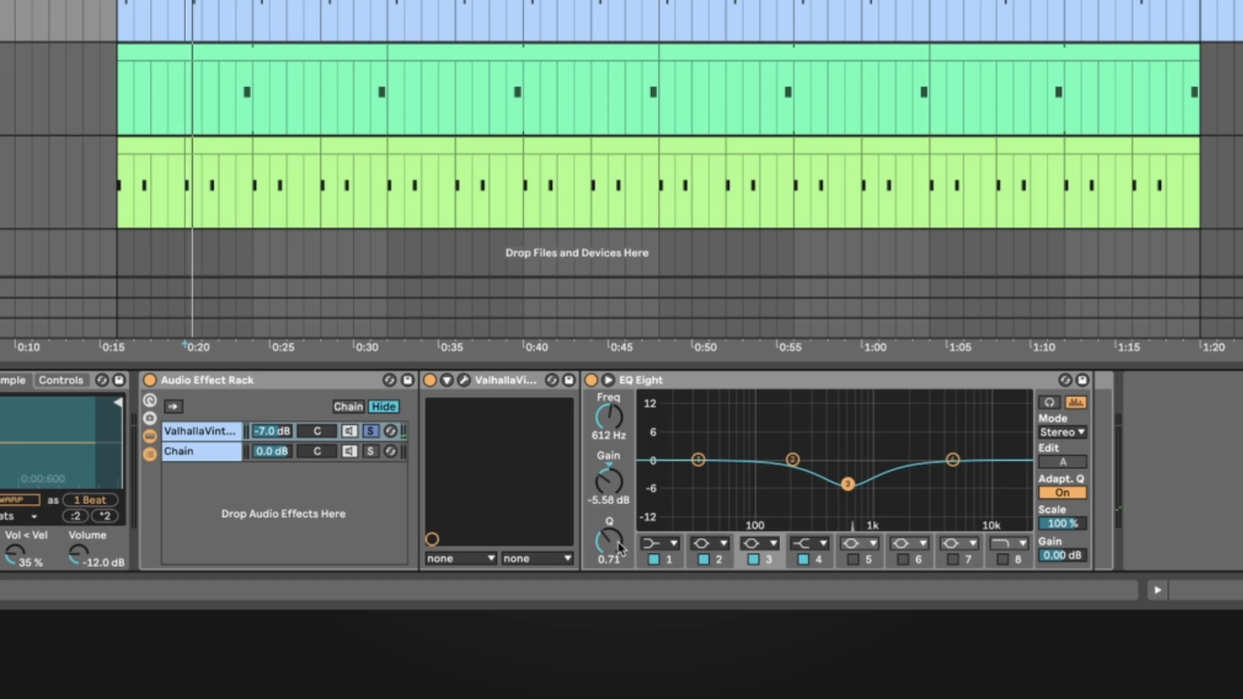
drag(615, 540, 616, 528)
drag(848, 484, 849, 486)
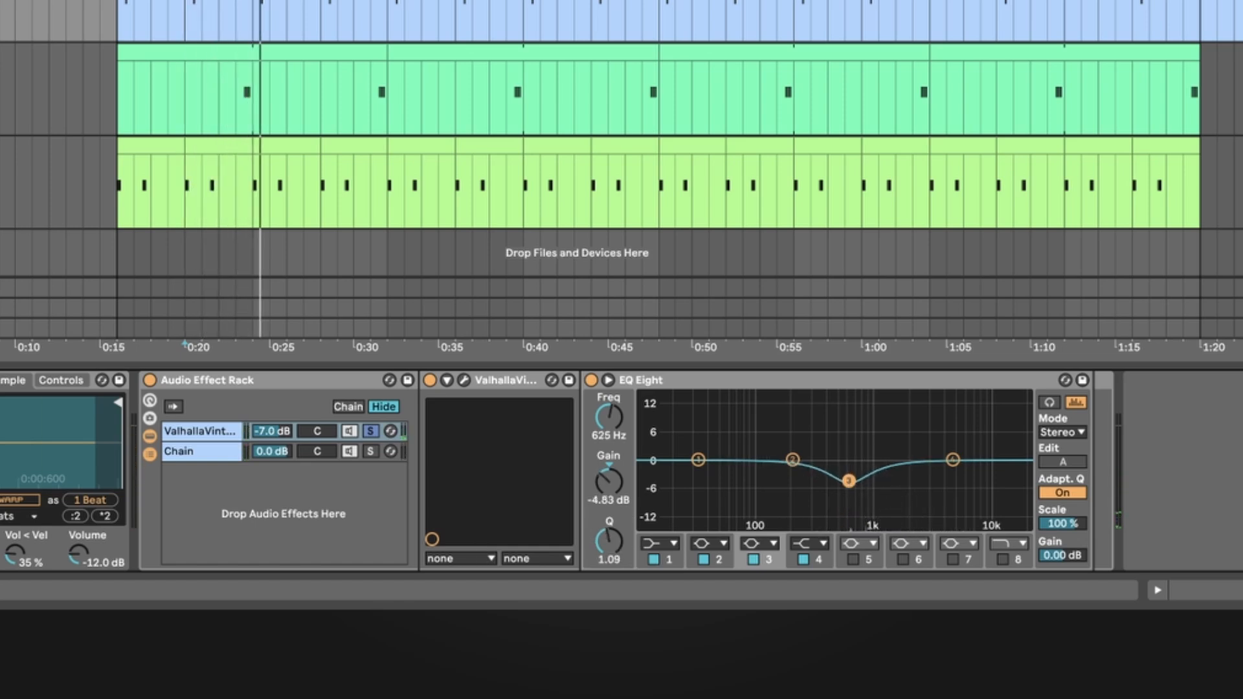
Boost the high shelf band 4 of the cowbell reverb EQ to 3.35 dB and unsolo the reverb chain
drag(953, 460, 926, 439)
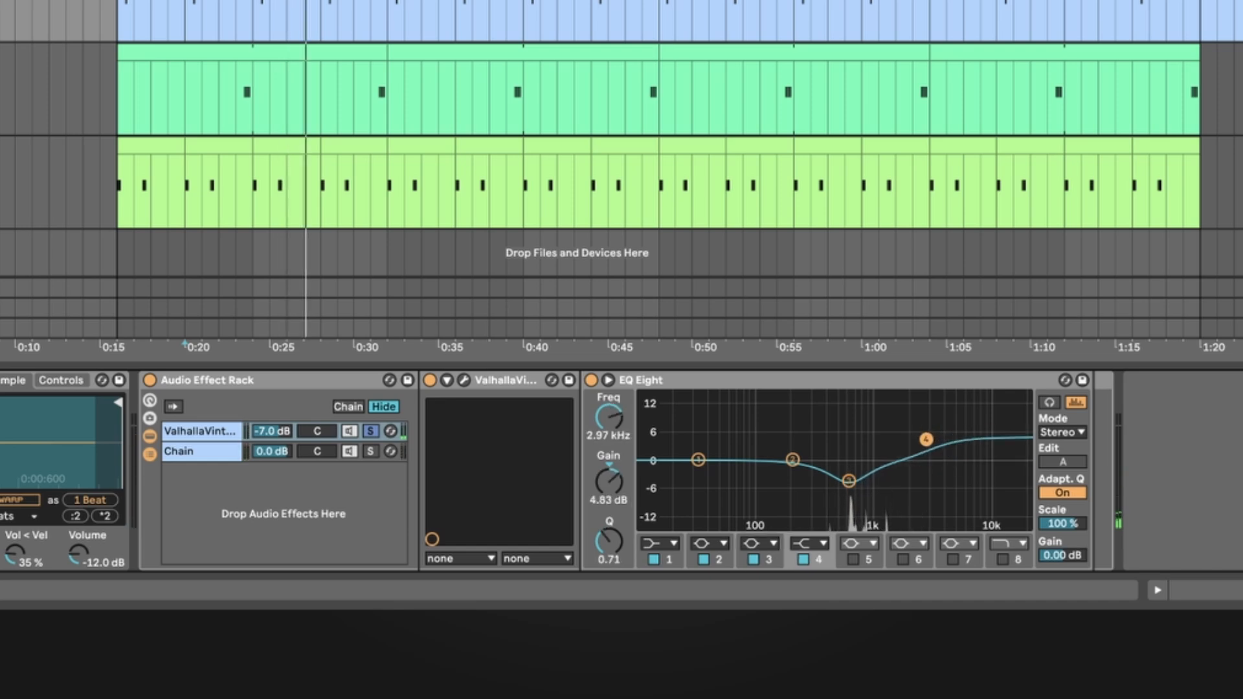
click(370, 435)
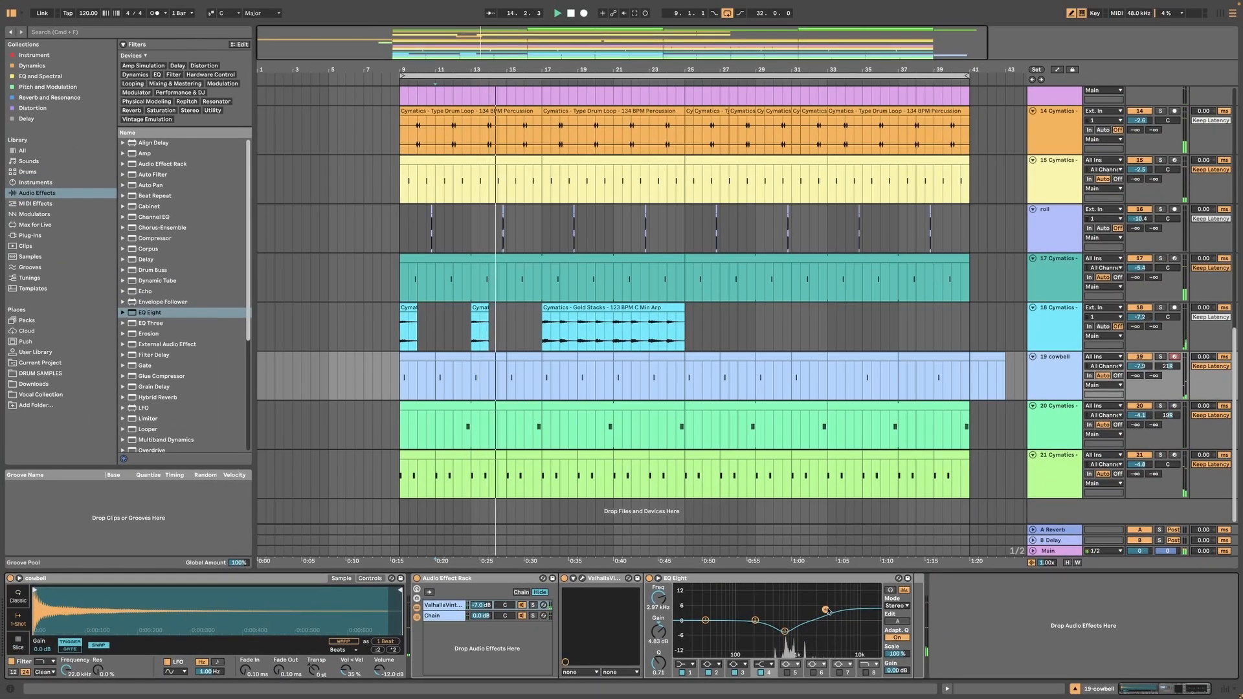
drag(828, 611, 825, 615)
Set the kick track's volume to -6.3 dB and the 808 track's volume to -4.5 dB during playback
scroll(769, 342, up, 3)
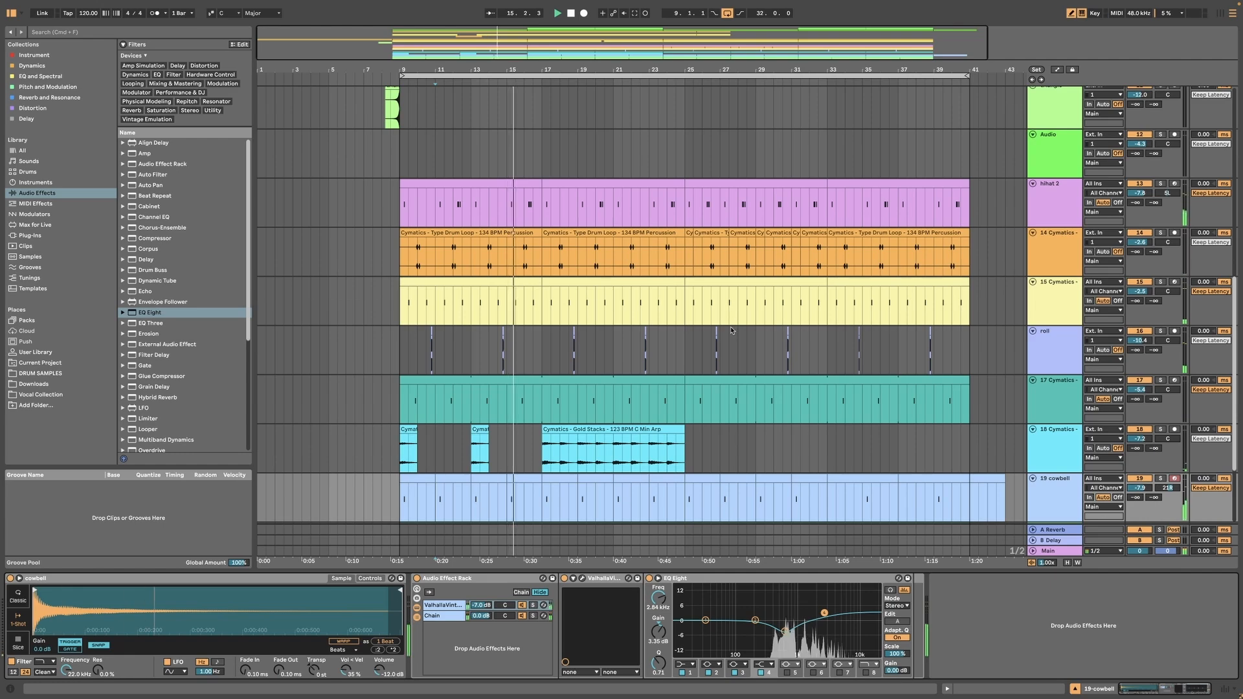
scroll(731, 326, up, 3)
scroll(740, 365, up, 5)
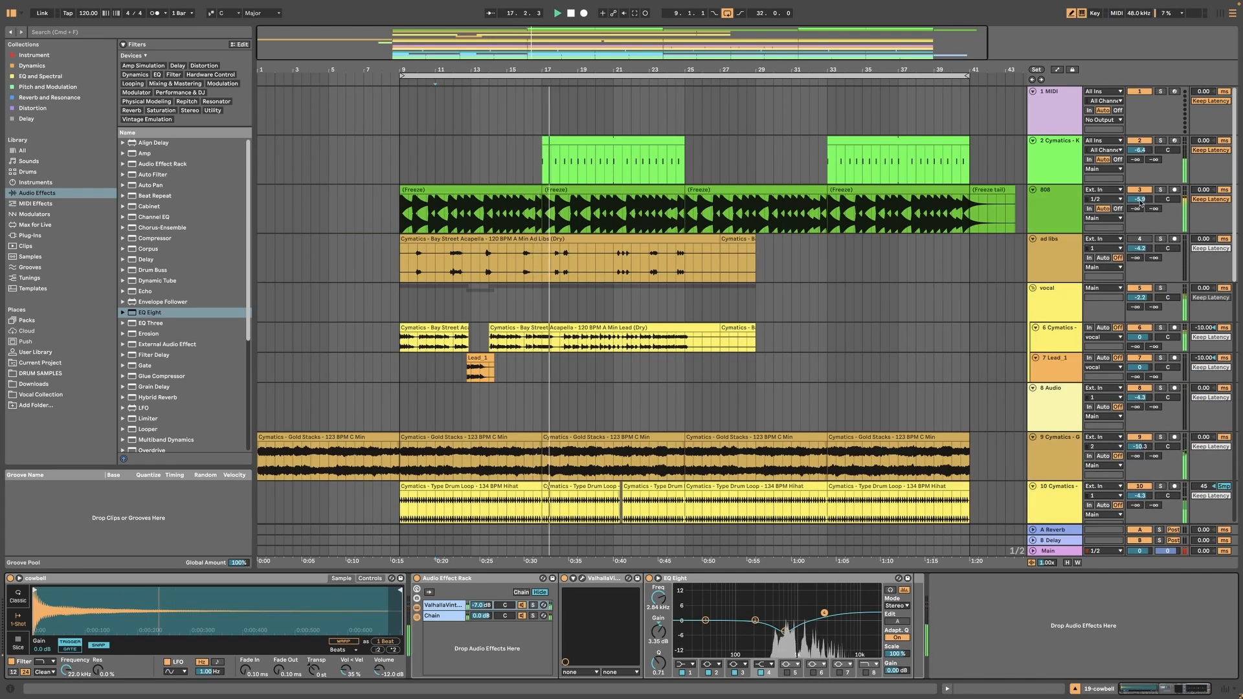
click(1140, 151)
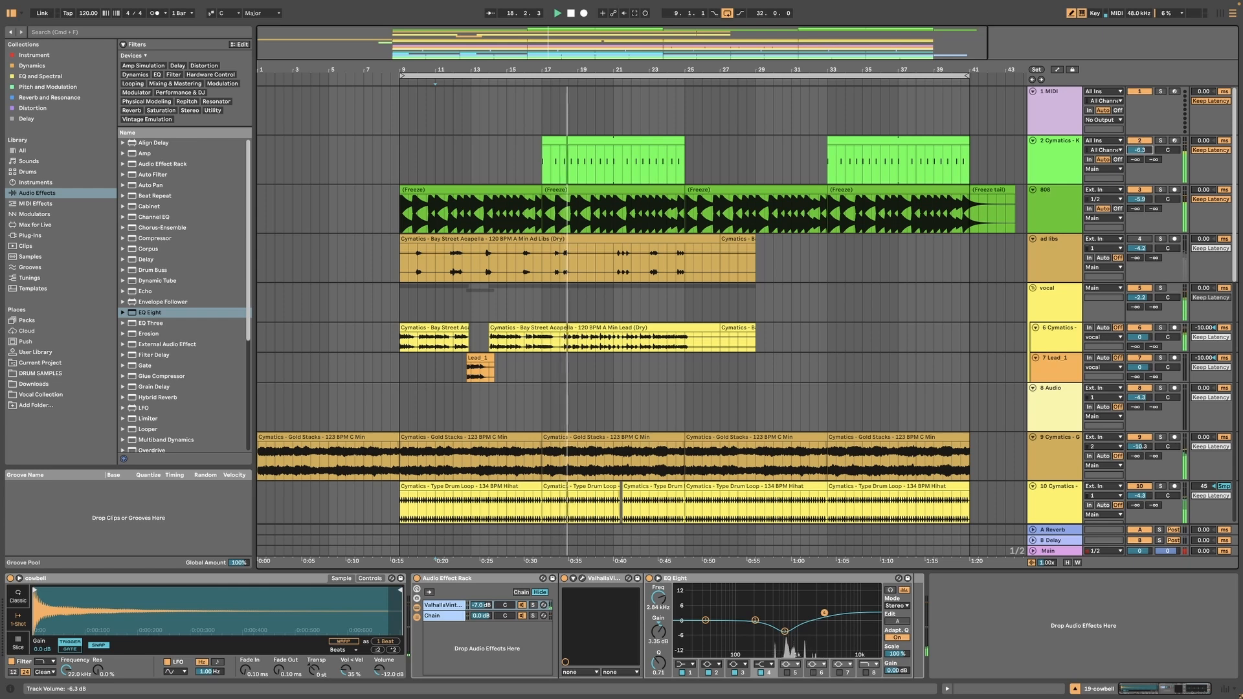
click(1140, 199)
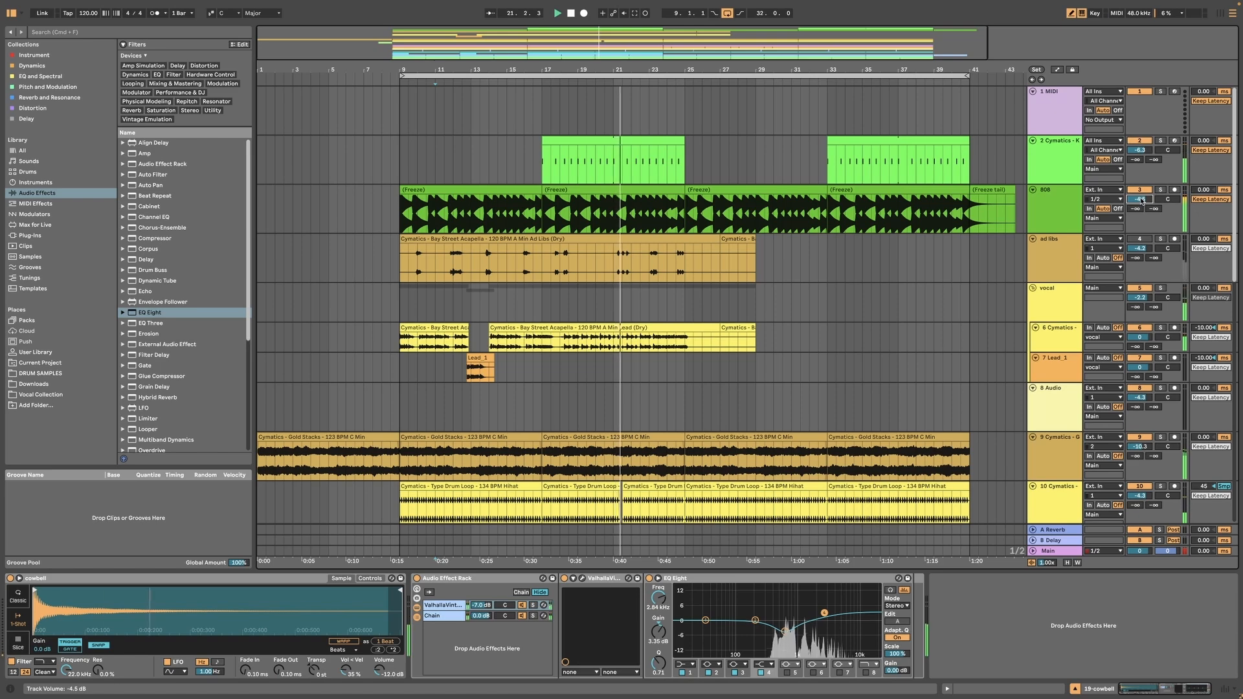
Play the arp section from around bar 17 and check the arp track's effects against the percussion
scroll(877, 366, down, 8)
scroll(877, 366, down, 4)
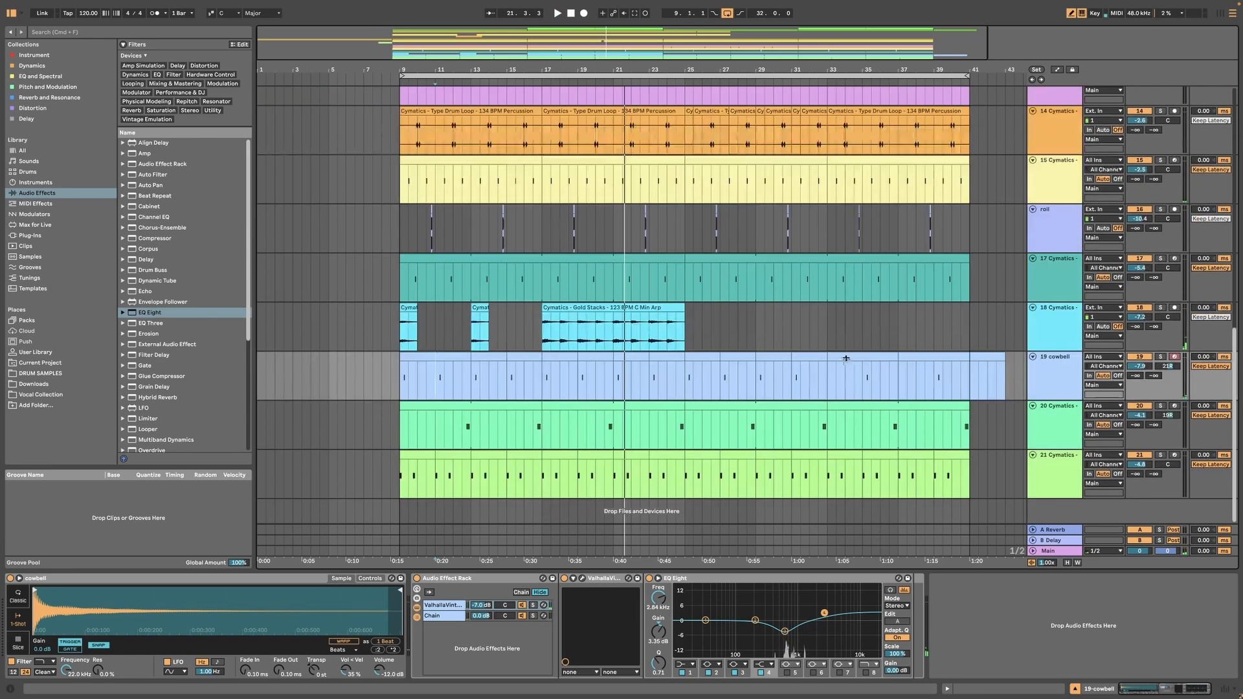
click(708, 335)
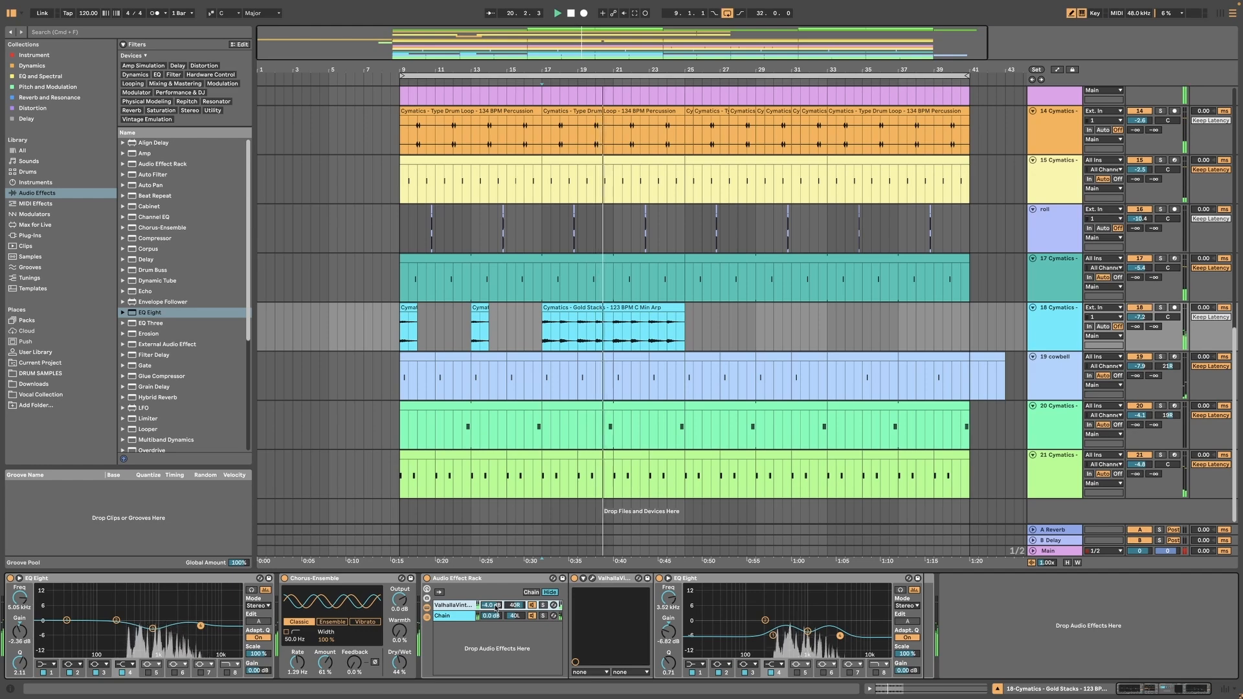
scroll(707, 317, up, 2)
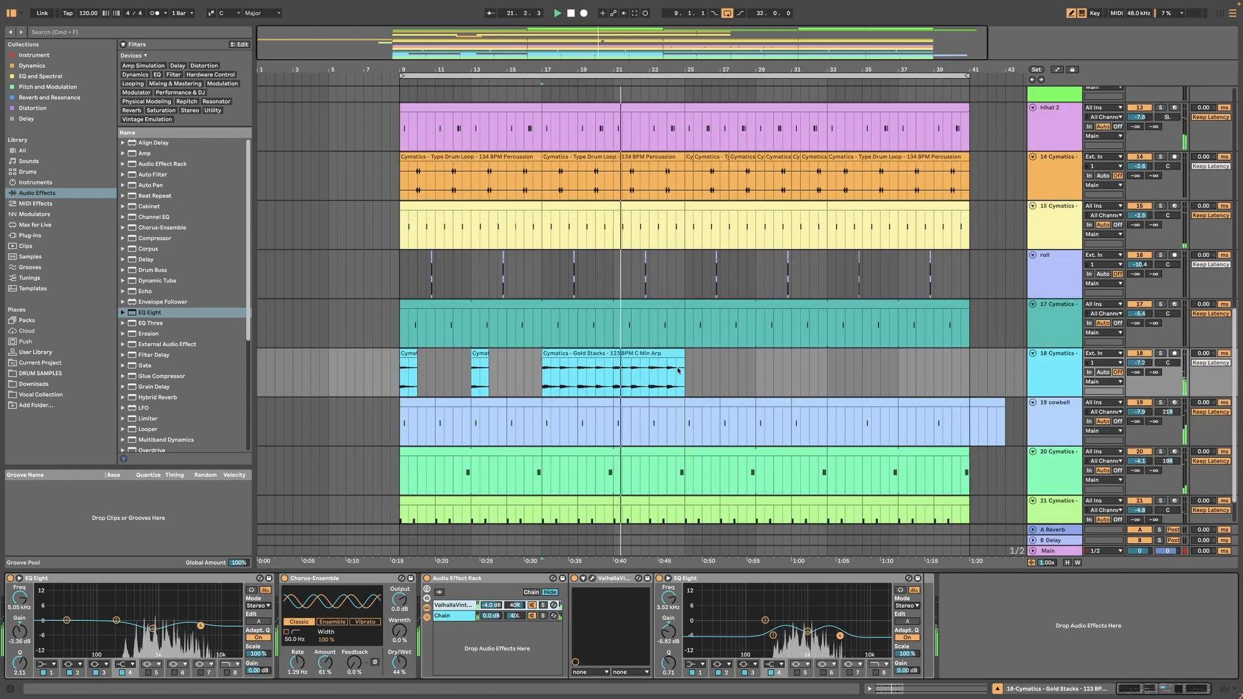
scroll(686, 373, up, 1)
scroll(686, 374, up, 1)
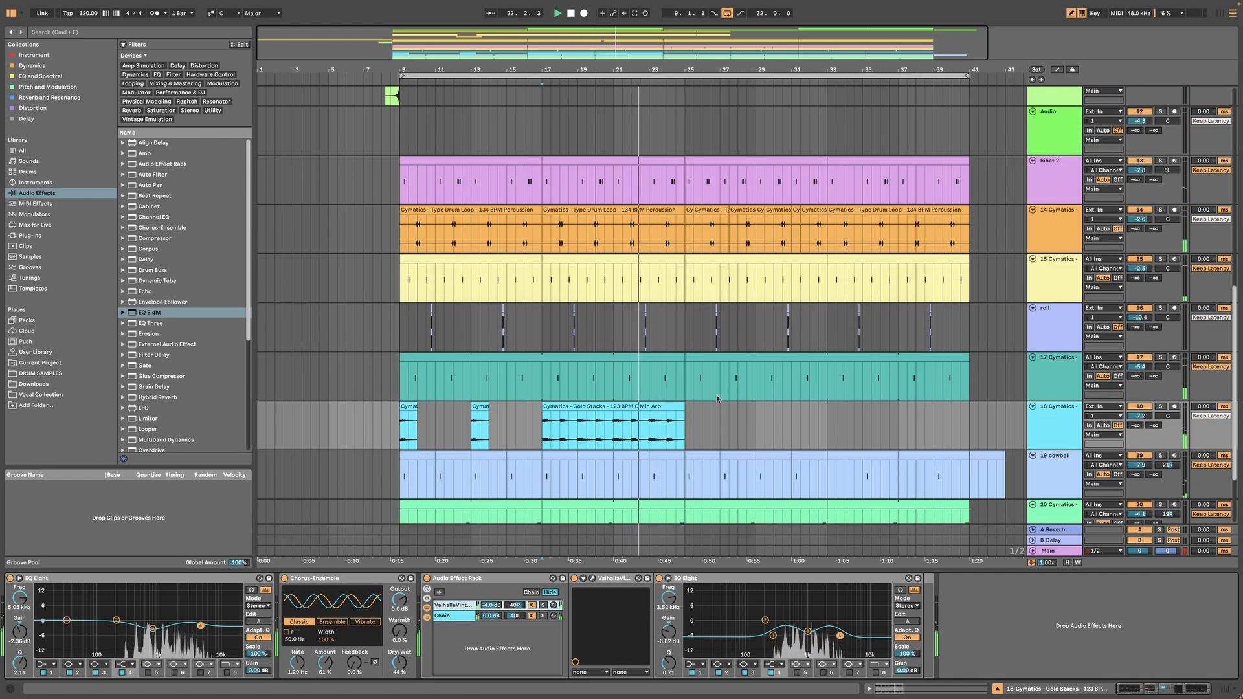
Add ValhallaDelay from the Delay collection to the lead vocal track and play from bar 9
scroll(719, 394, up, 10)
click(1054, 331)
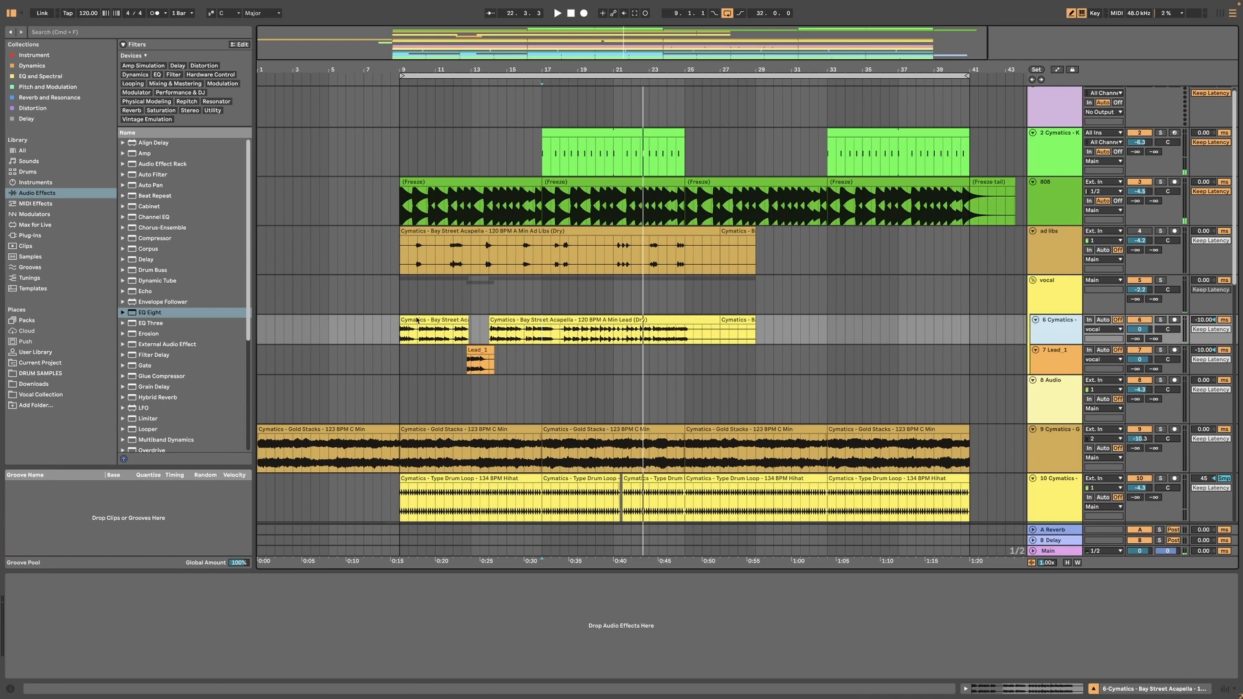
key(space)
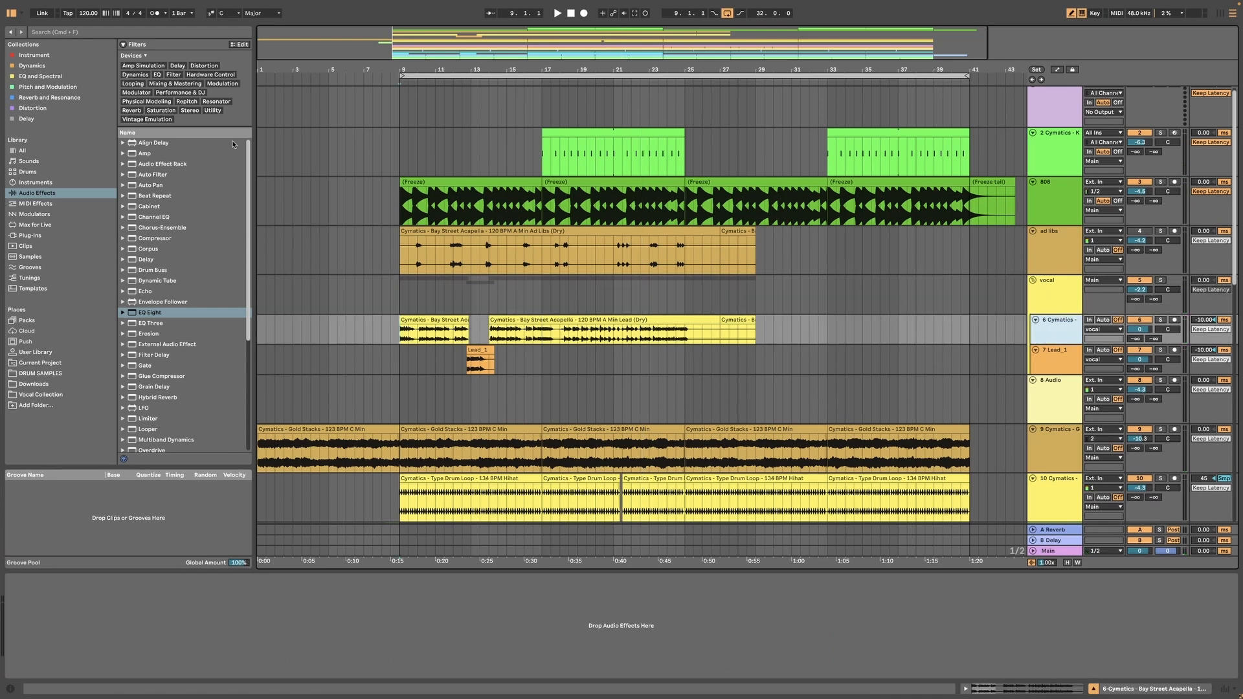
click(51, 120)
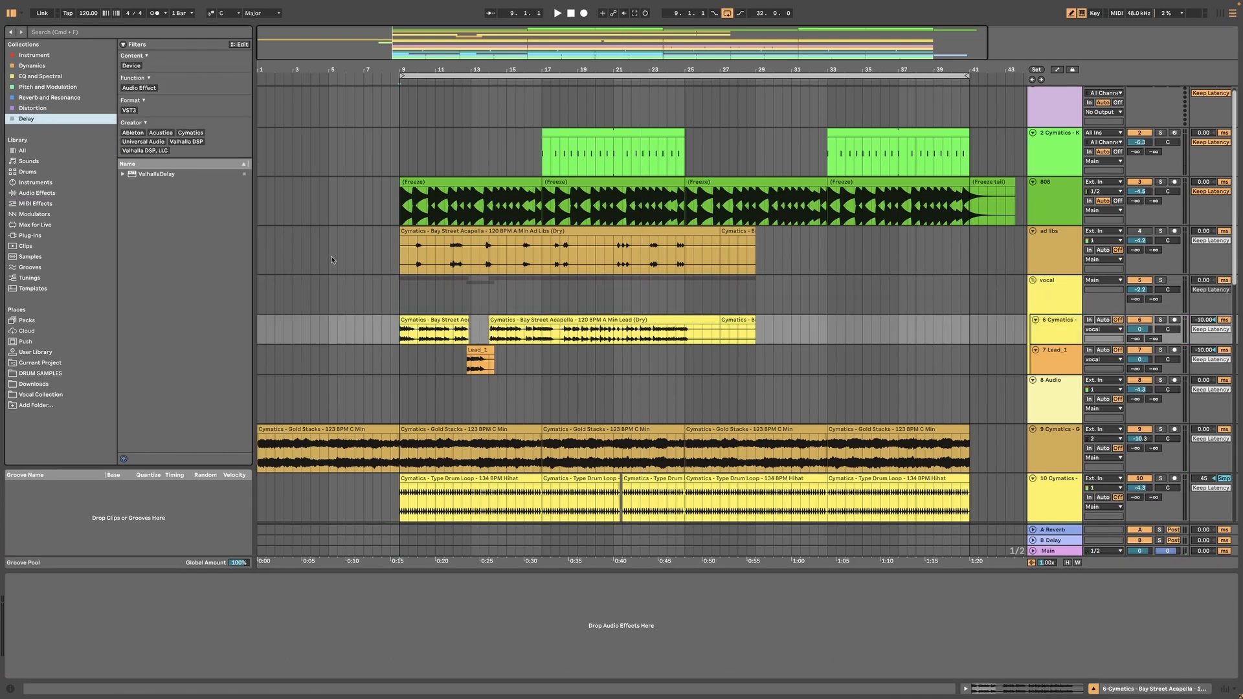
double_click(156, 174)
drag(591, 190, 536, 415)
click(402, 308)
key(space)
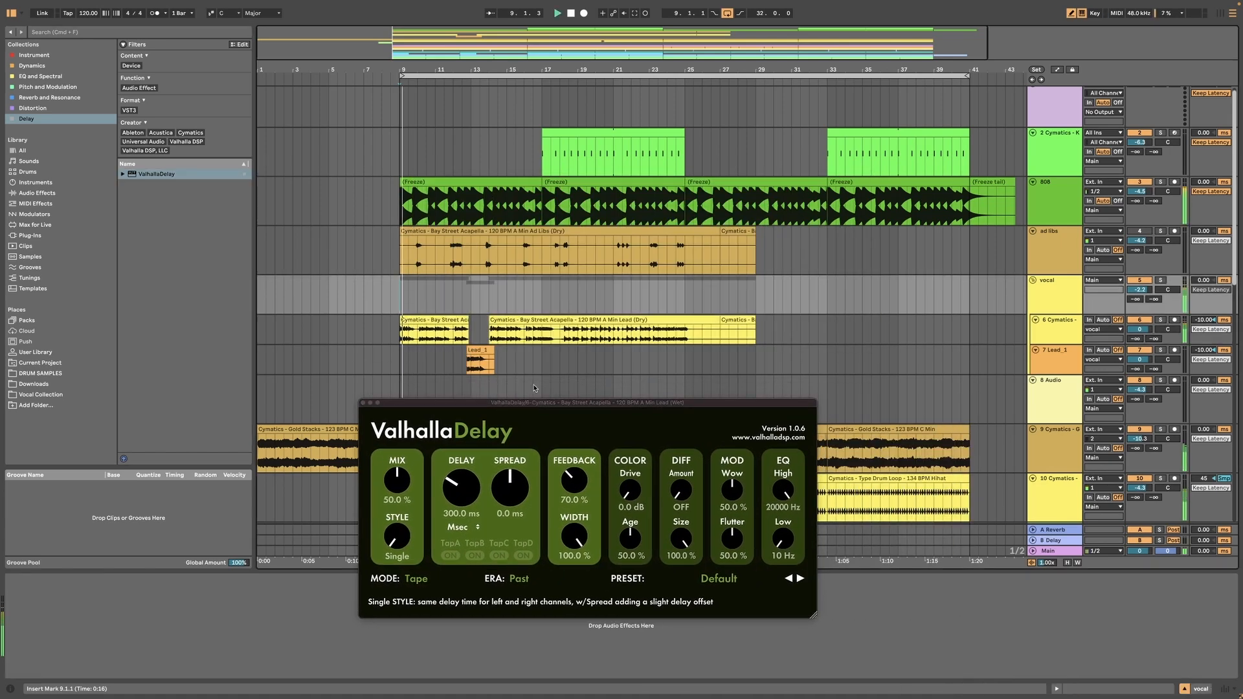
Sync the vocal delay to 1/4 notes, set its spread to 5.1 ms and its mode to Digital
click(462, 526)
click(459, 545)
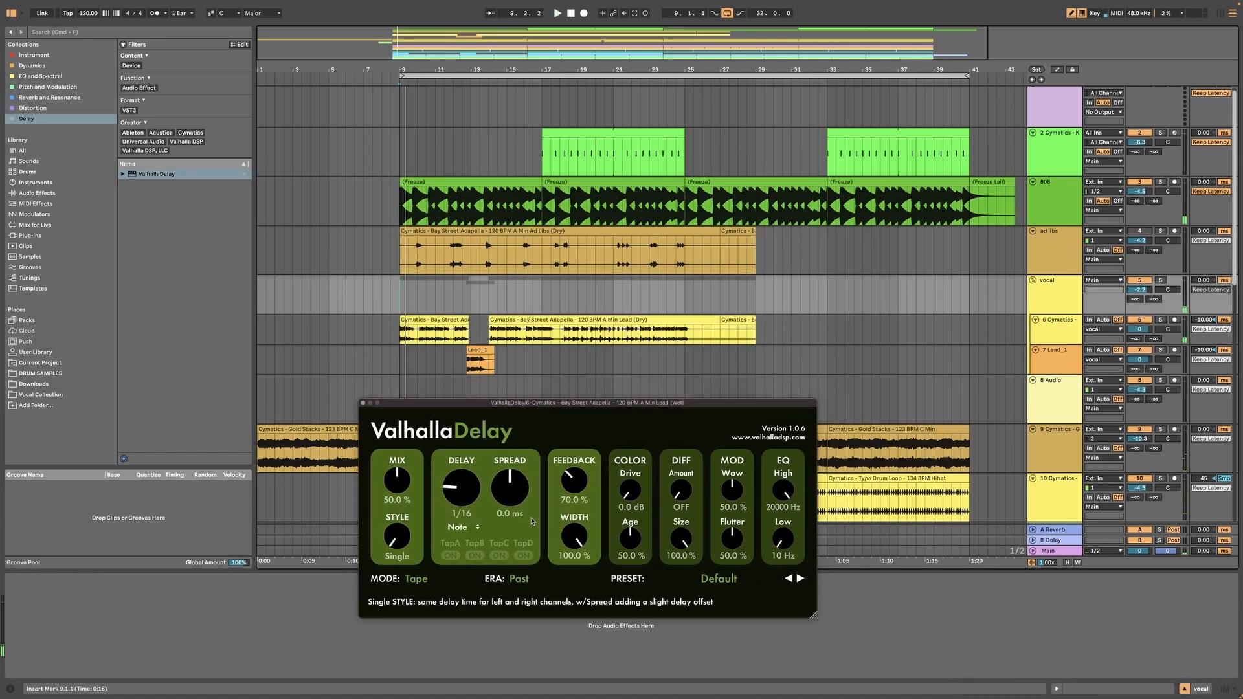
click(465, 527)
click(471, 541)
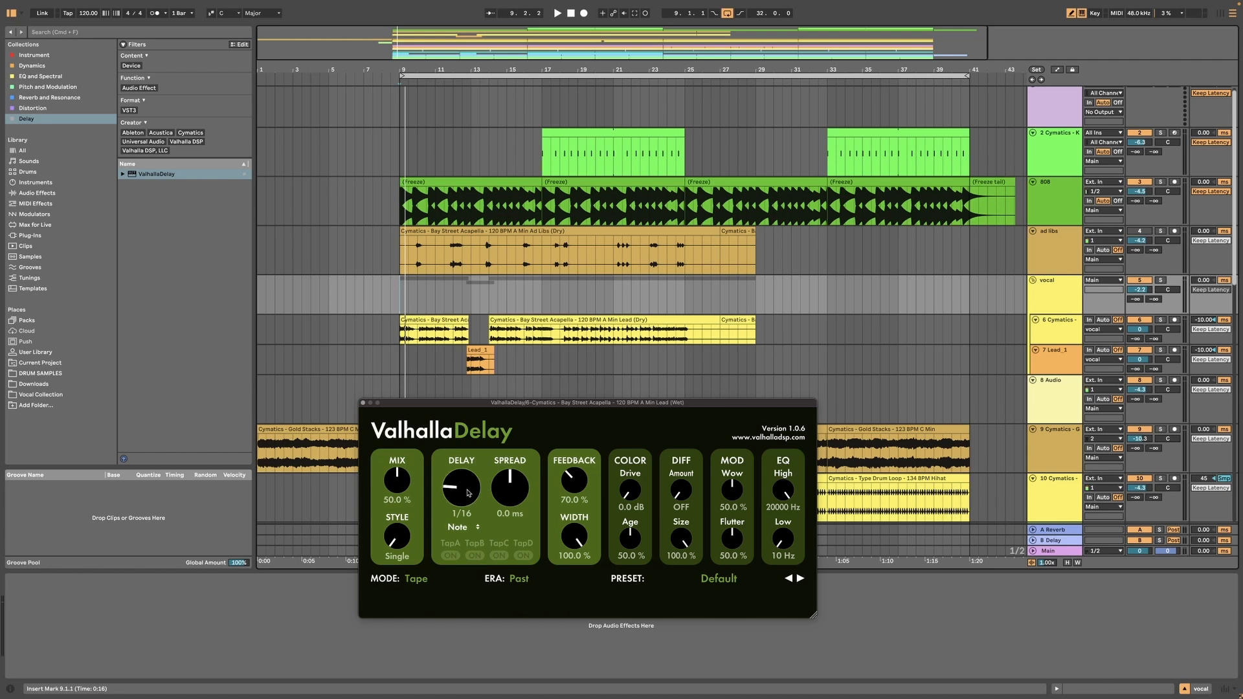
drag(468, 494, 458, 468)
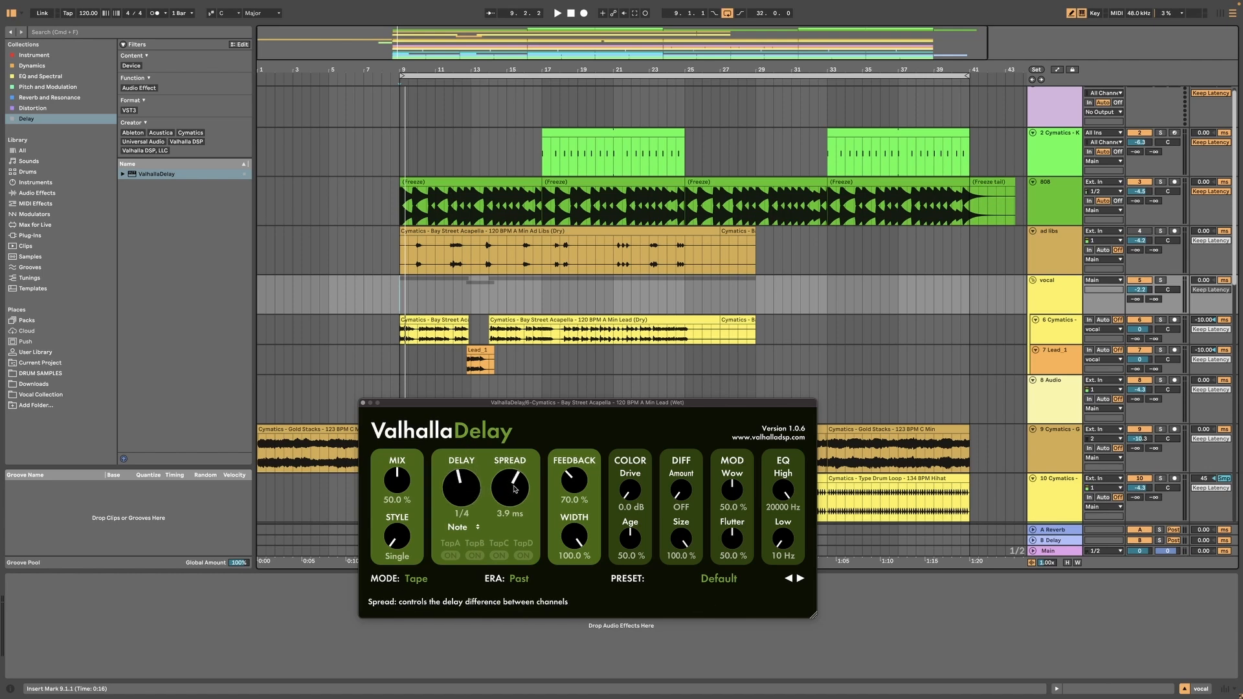
click(417, 580)
click(438, 628)
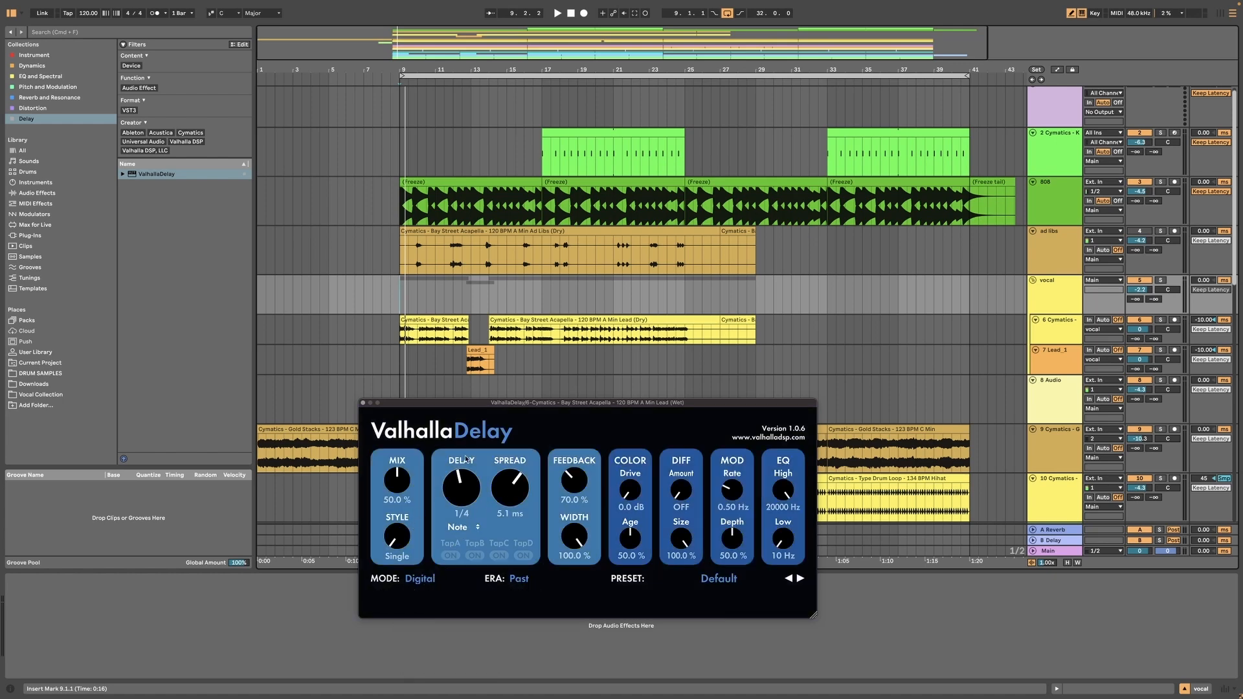
Set the lead vocal delay's mix to 22.1 % and listen to it from bar 9
drag(527, 406, 525, 398)
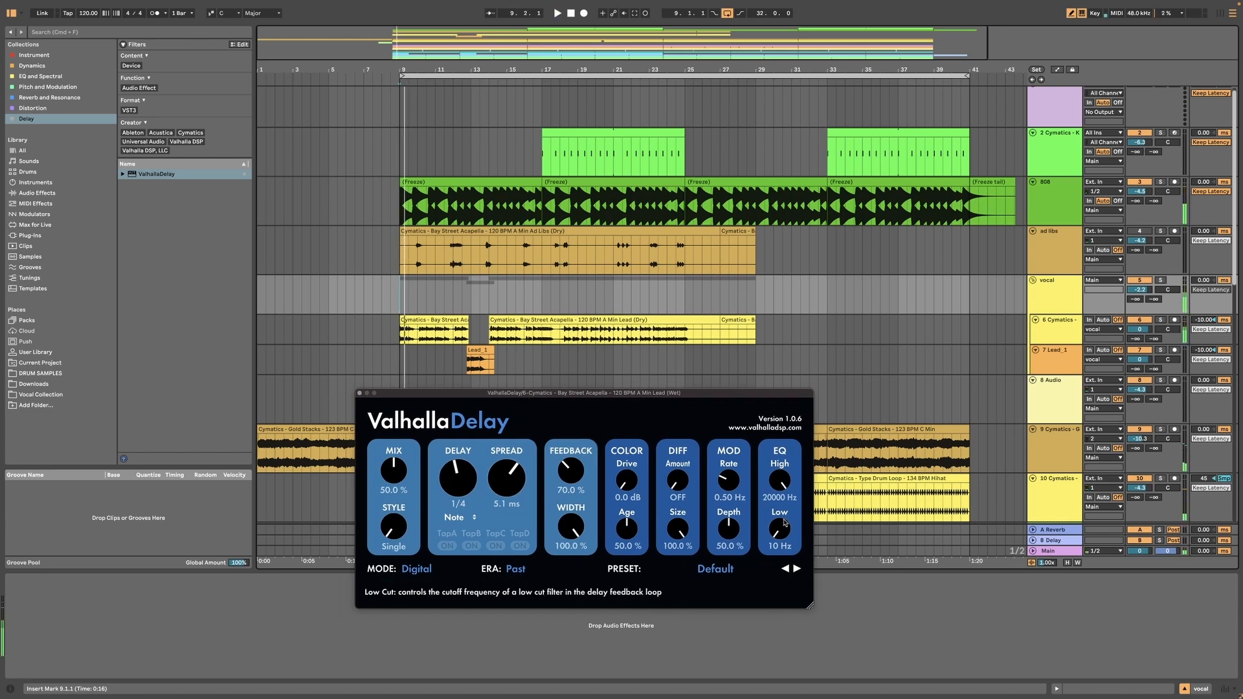
drag(394, 473, 396, 479)
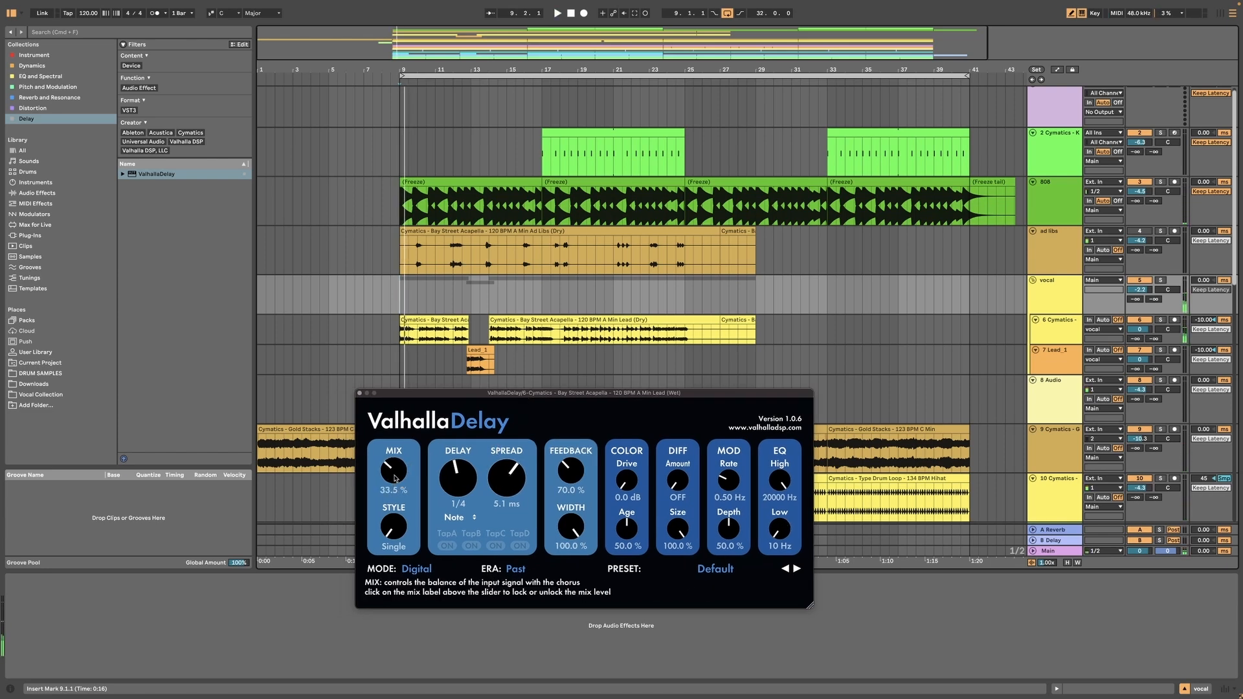
click(360, 393)
scroll(837, 345, down, 2)
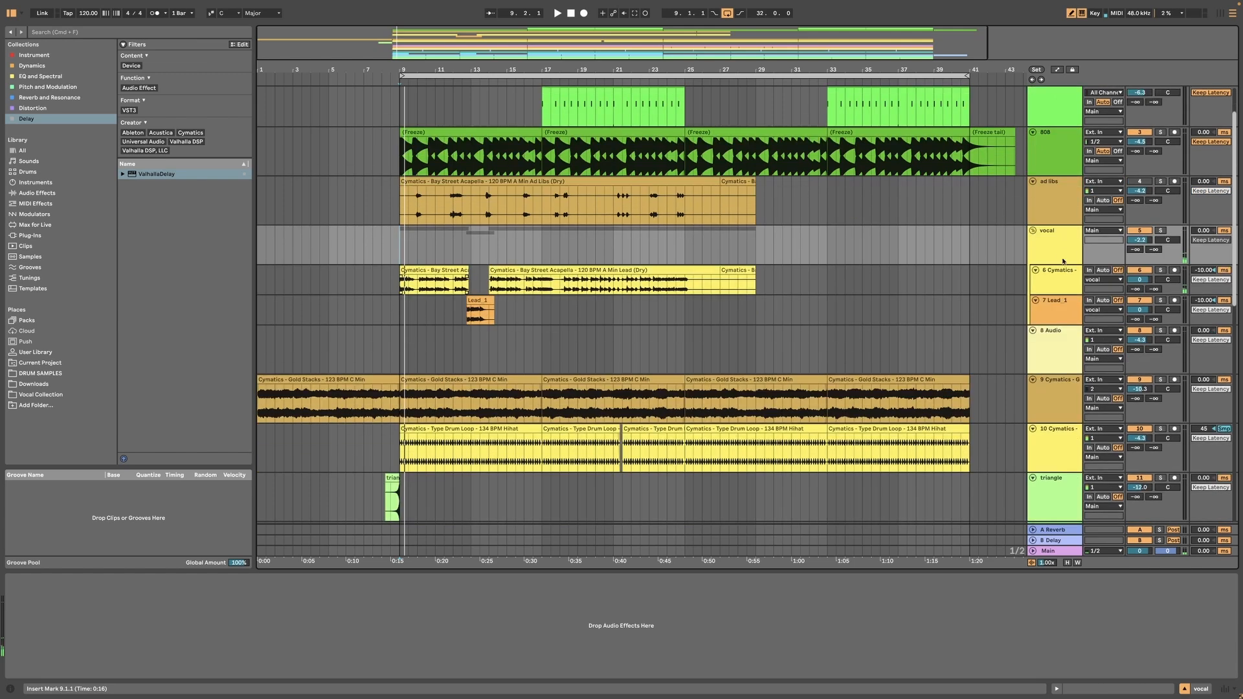
click(1059, 276)
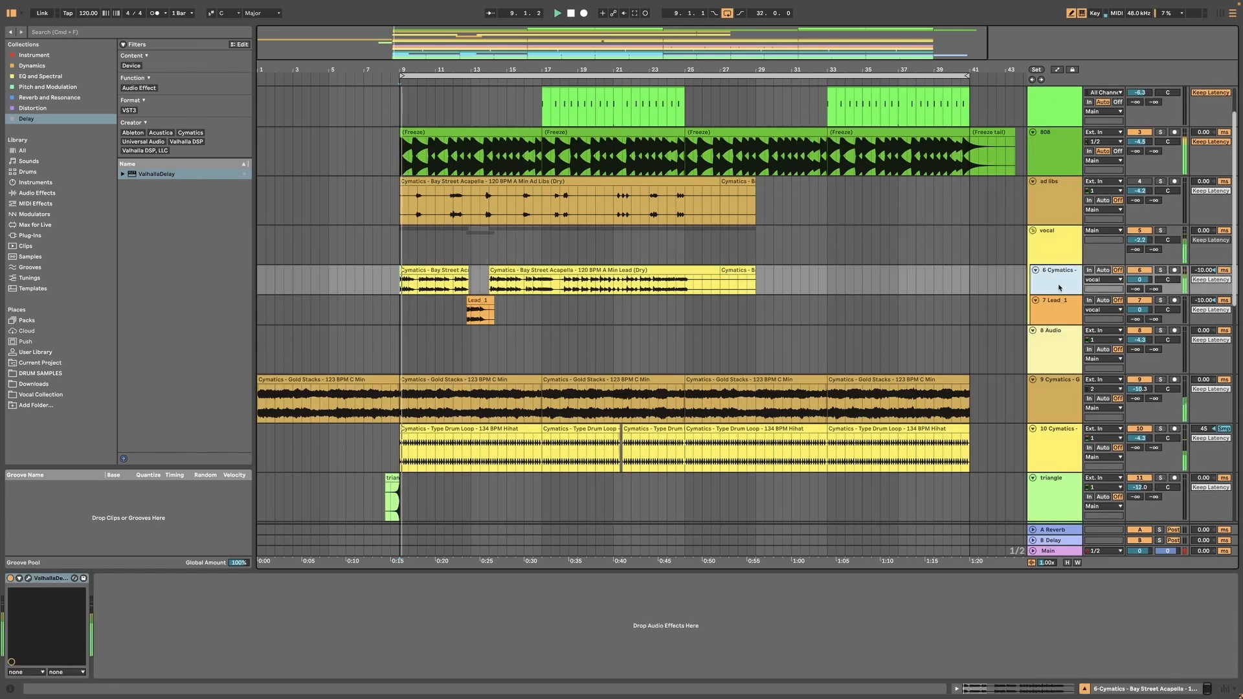
click(29, 578)
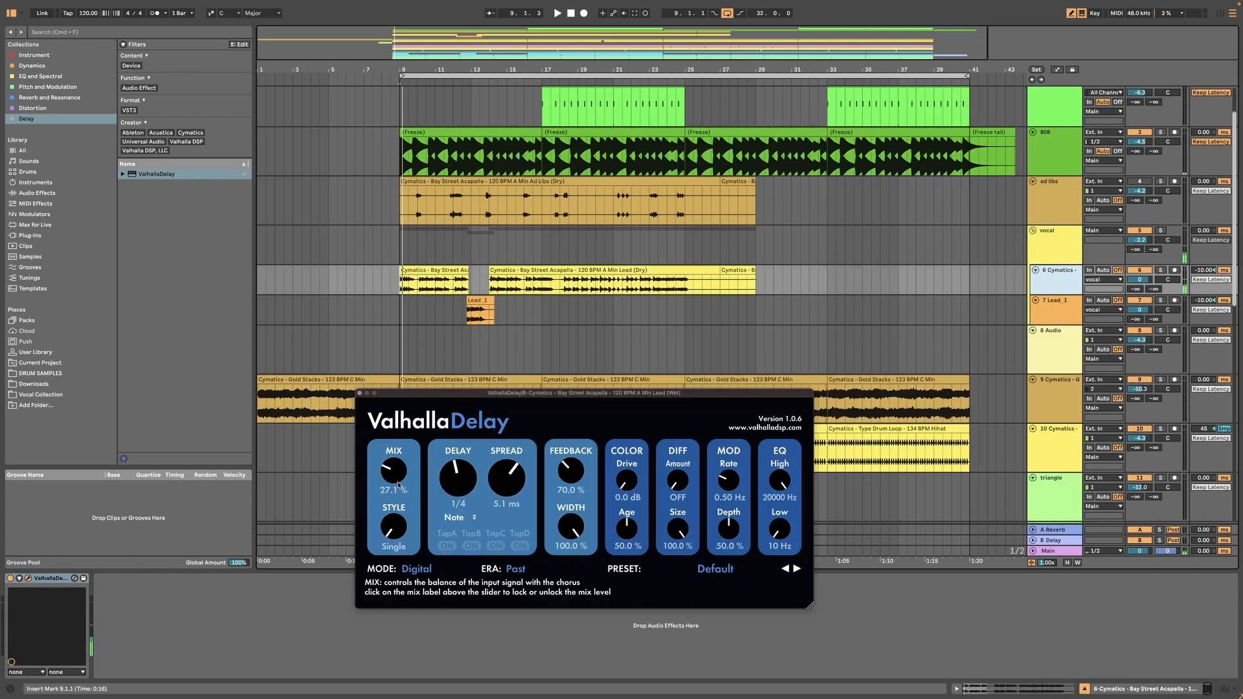
drag(398, 484, 402, 484)
key(space)
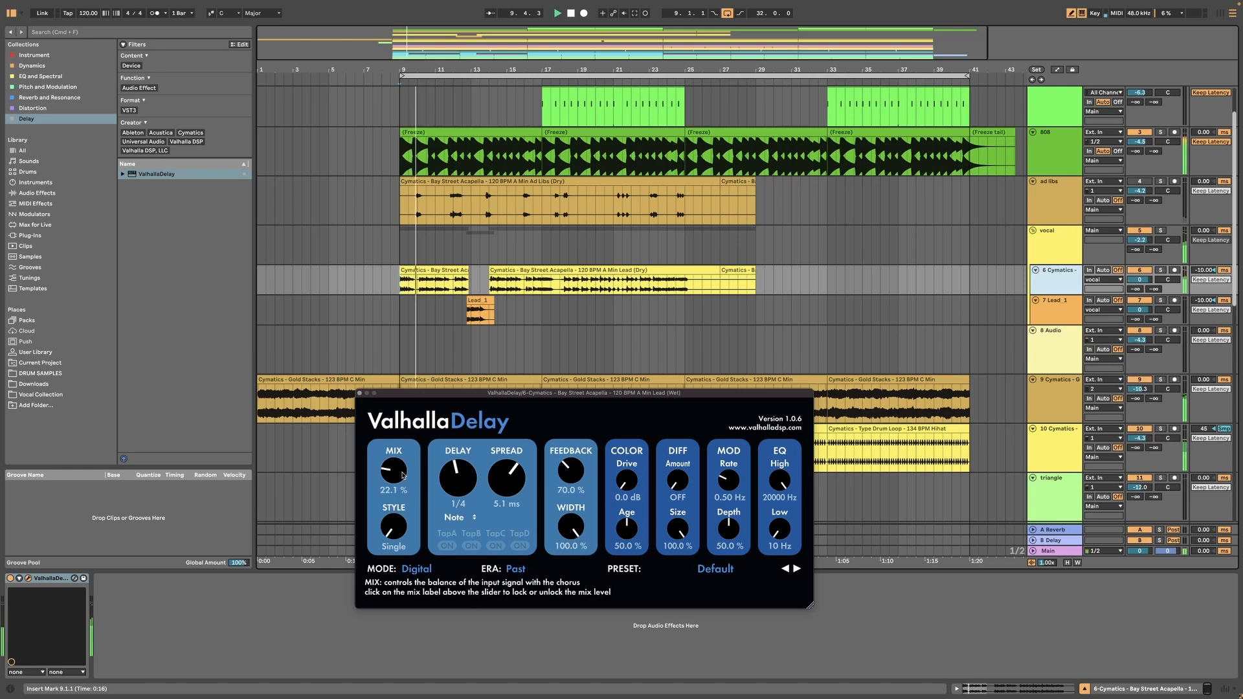
click(359, 394)
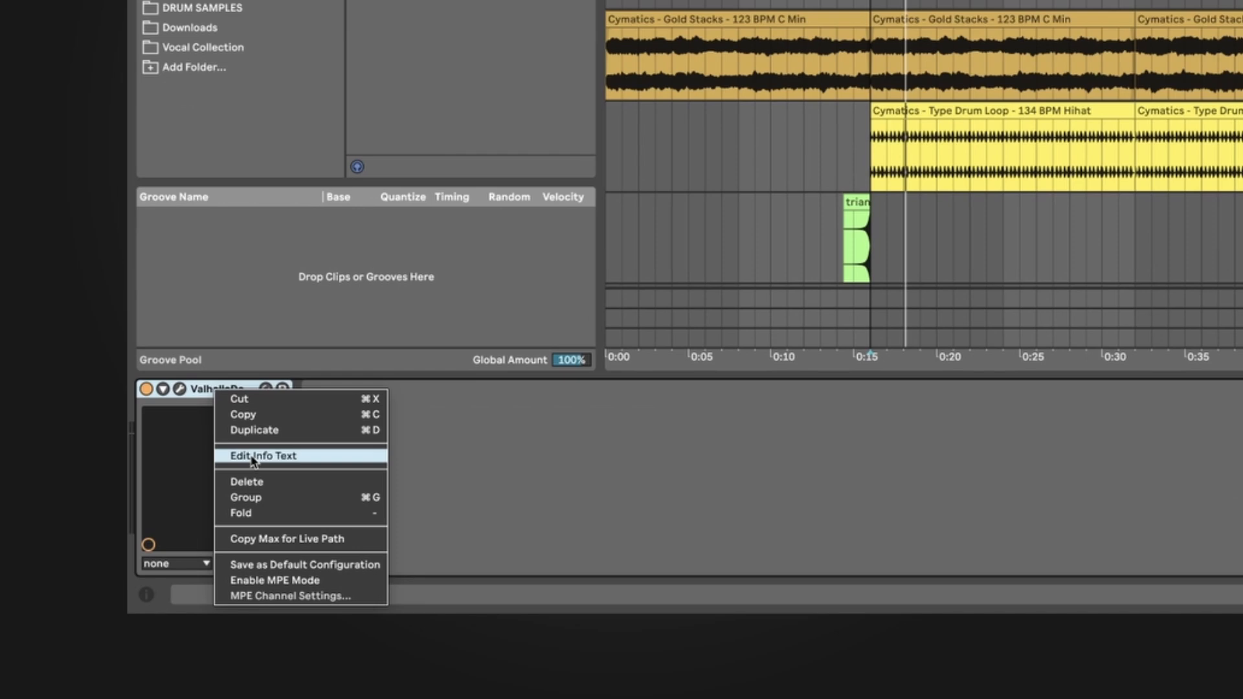
Group ValhallaDelay on the lead vocal track into an Audio Effect Rack and show the rack's chain list and devices
click(561, 479)
right_click(224, 388)
click(558, 450)
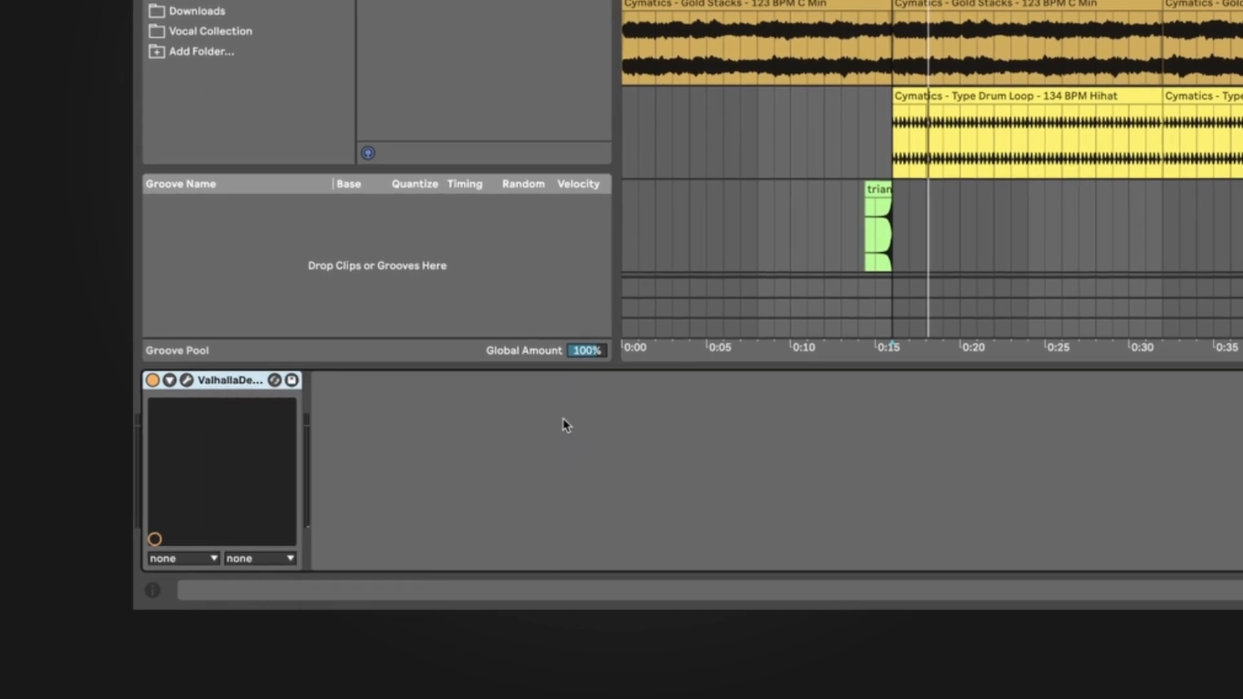
key(ctrl+g)
click(153, 436)
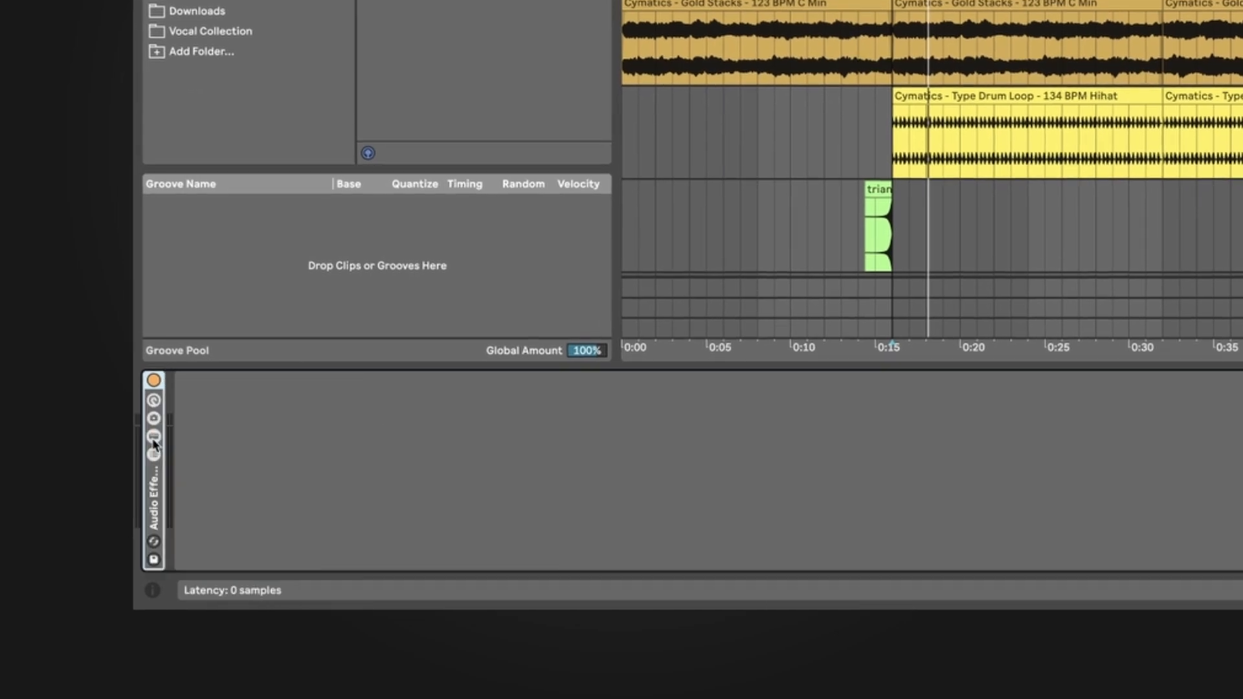
click(155, 455)
right_click(219, 434)
click(226, 436)
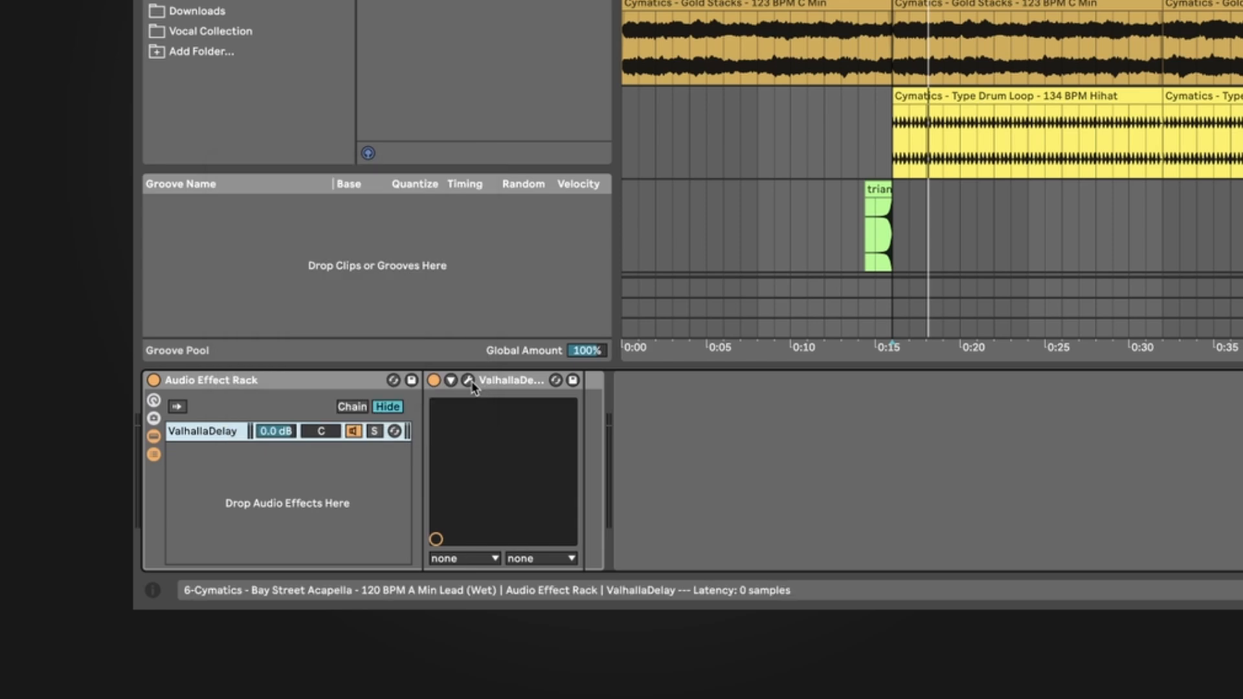
Set ValhallaDelay's mix to 100 % and add an empty chain named Dry to the rack
click(468, 381)
drag(881, 177, 881, 71)
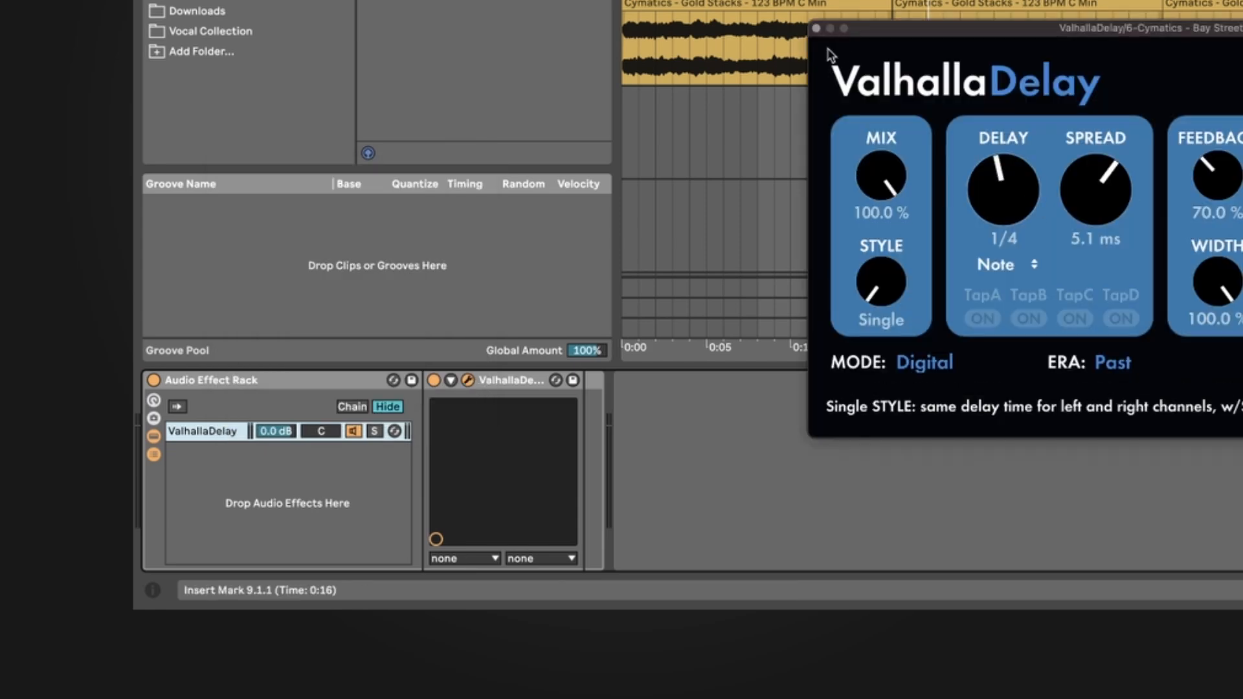
click(816, 28)
right_click(339, 455)
click(369, 476)
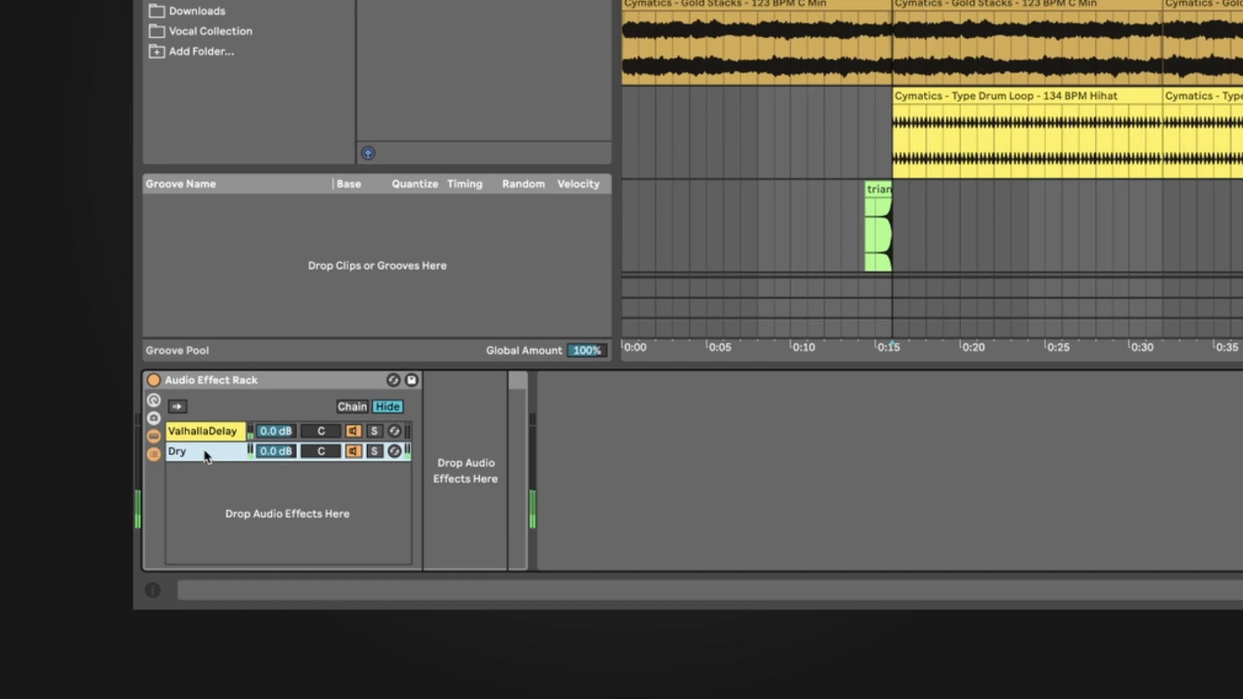
Add EQ Eight after ValhallaDelay in its chain and lower the delay chain's volume to -8.7 dB
drag(274, 437, 221, 434)
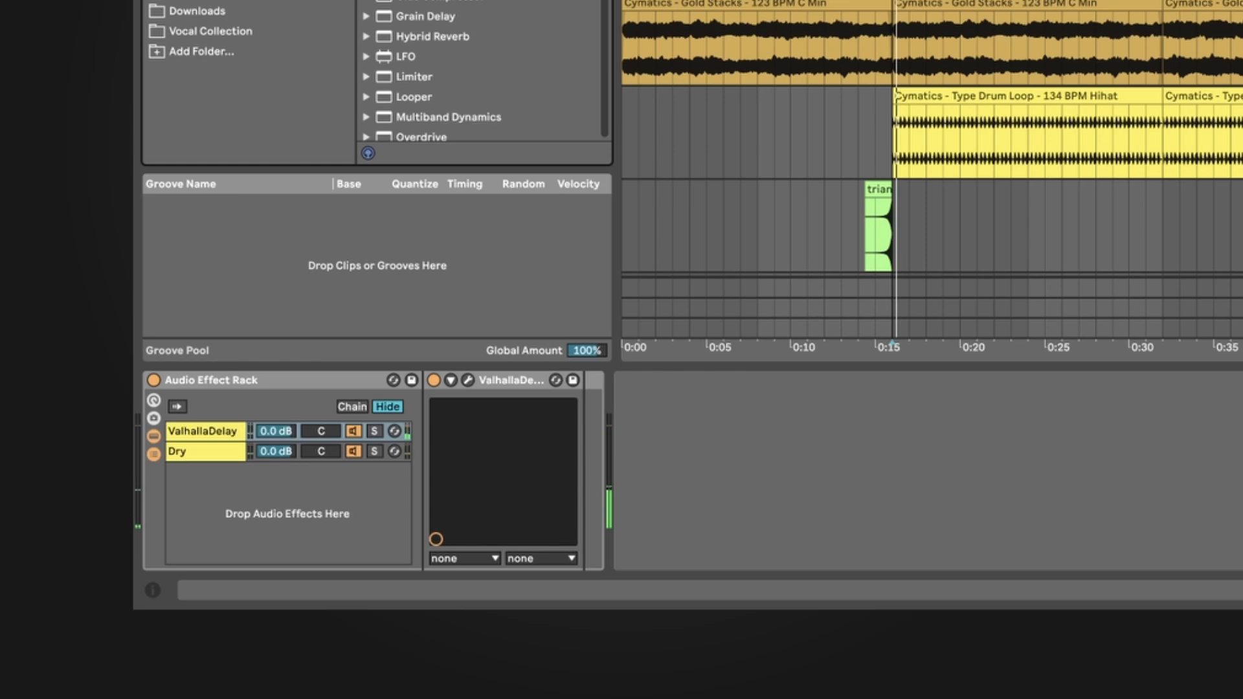
drag(586, 482, 579, 479)
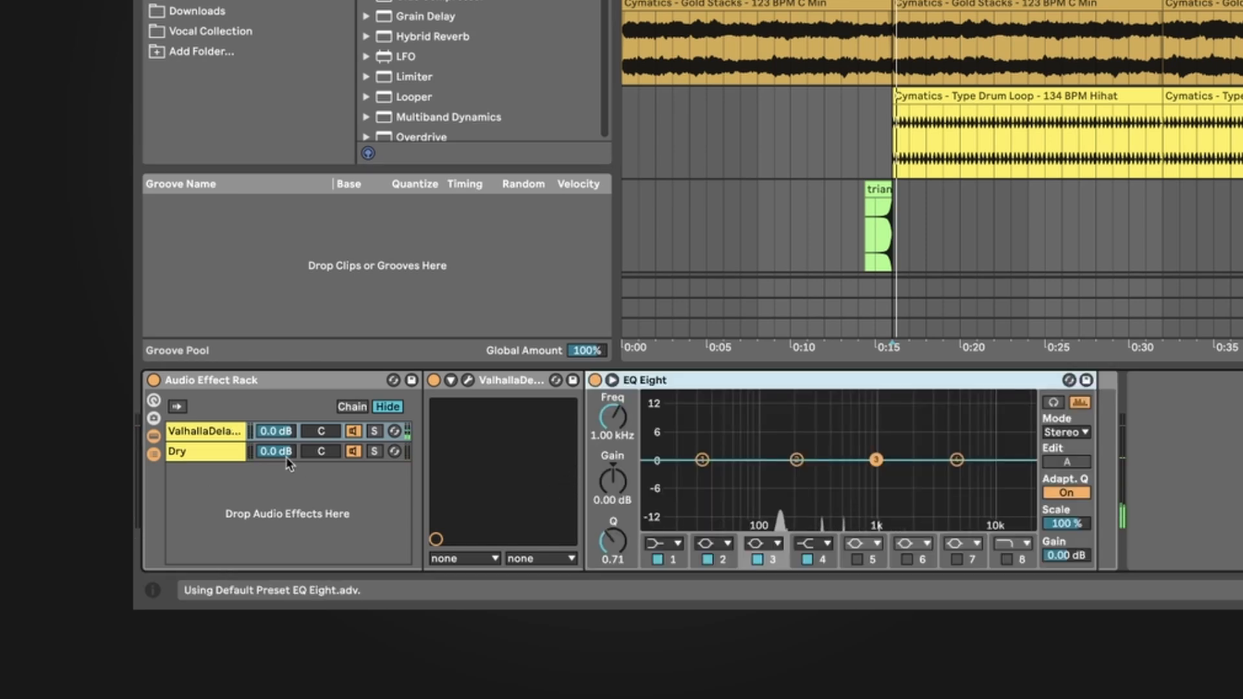
mouse_move(298, 432)
mouse_down()
mouse_move(298, 453)
mouse_move(293, 424)
mouse_up()
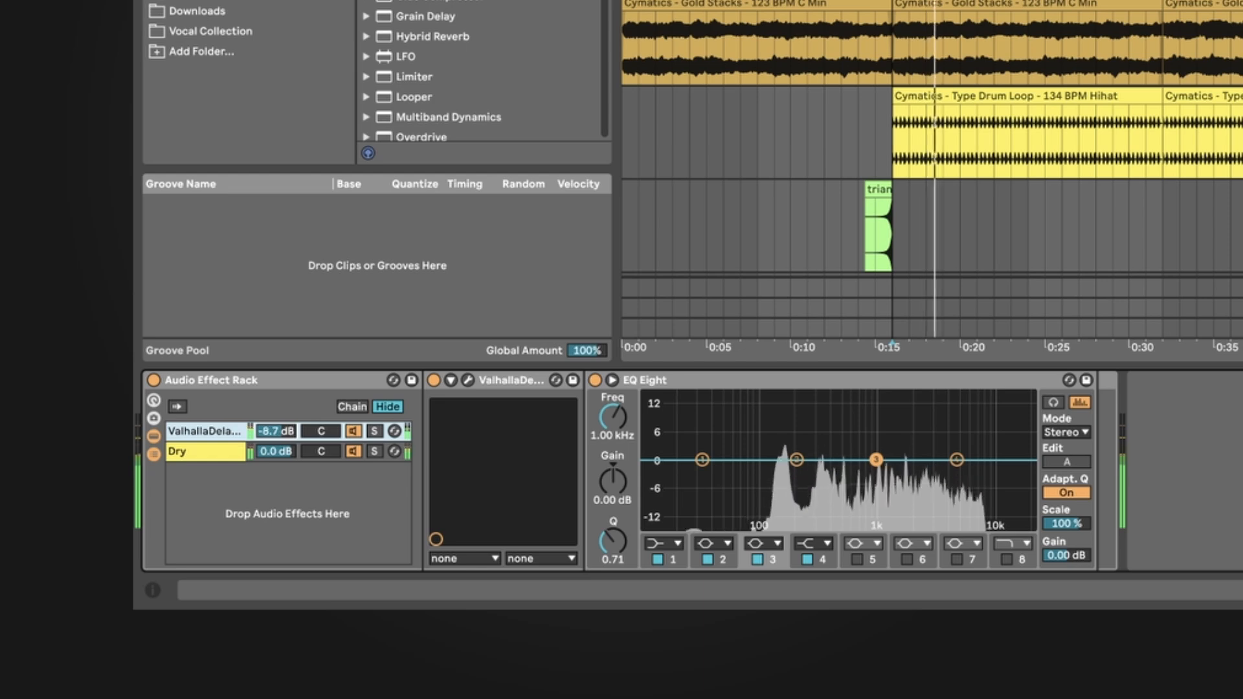
click(957, 459)
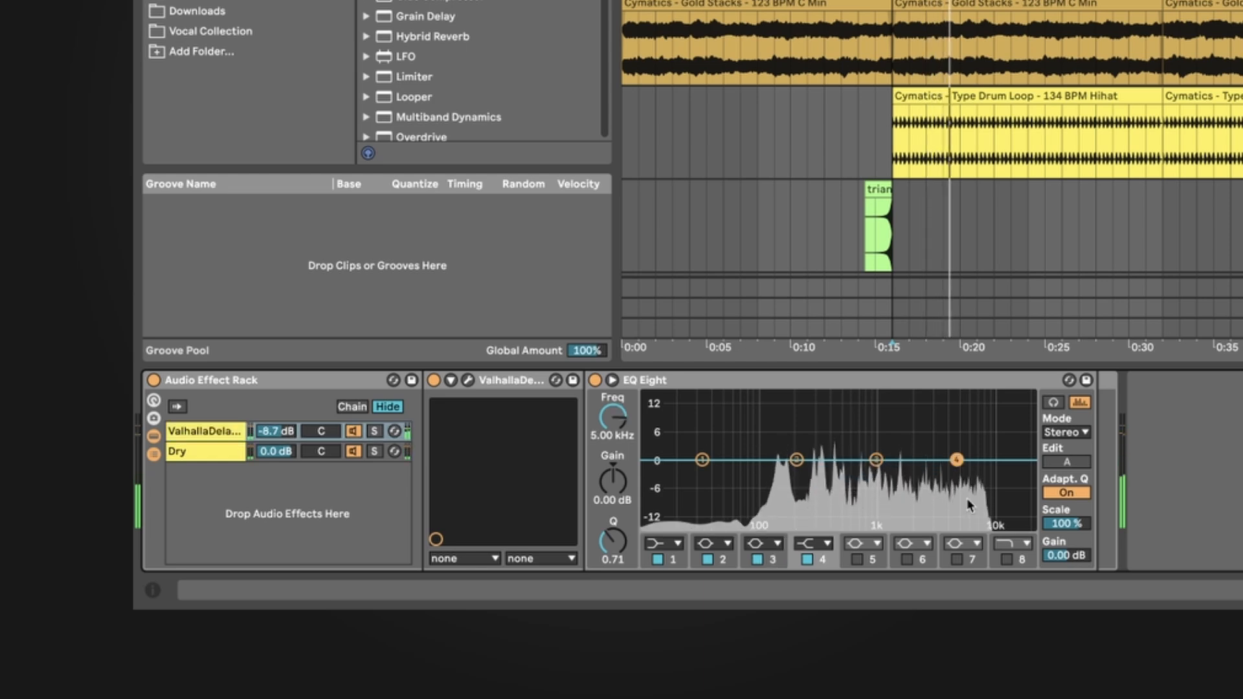
click(467, 380)
click(1113, 362)
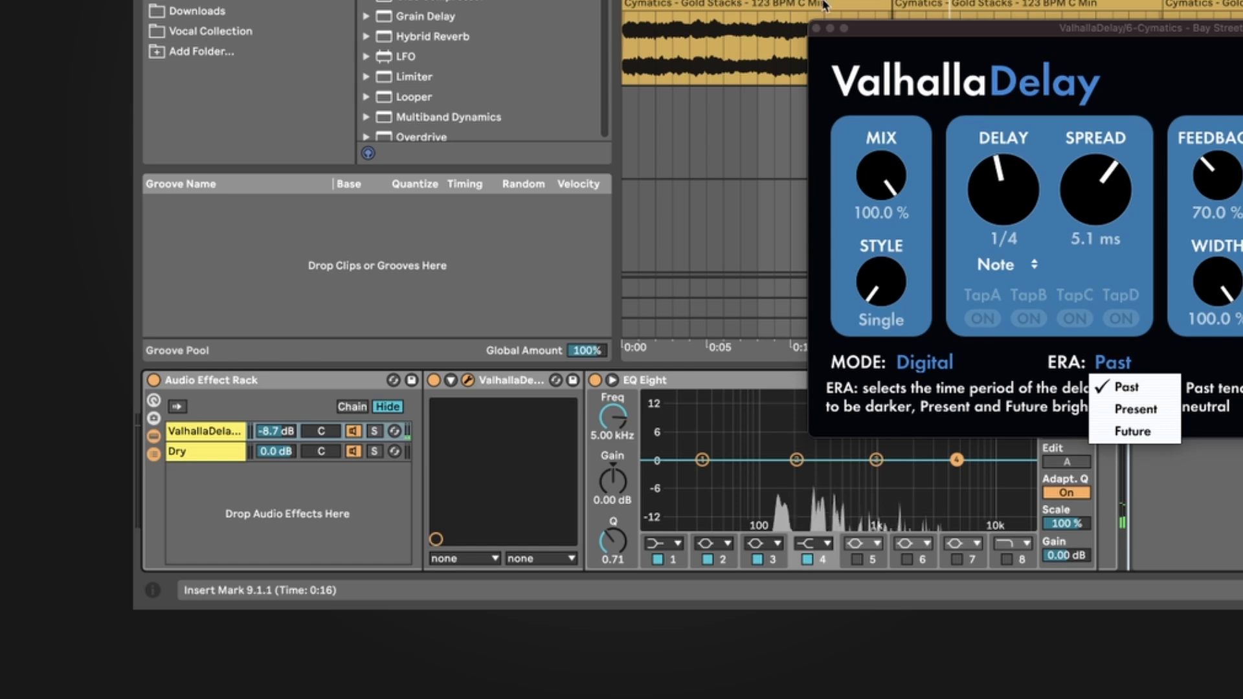
click(816, 28)
key(space)
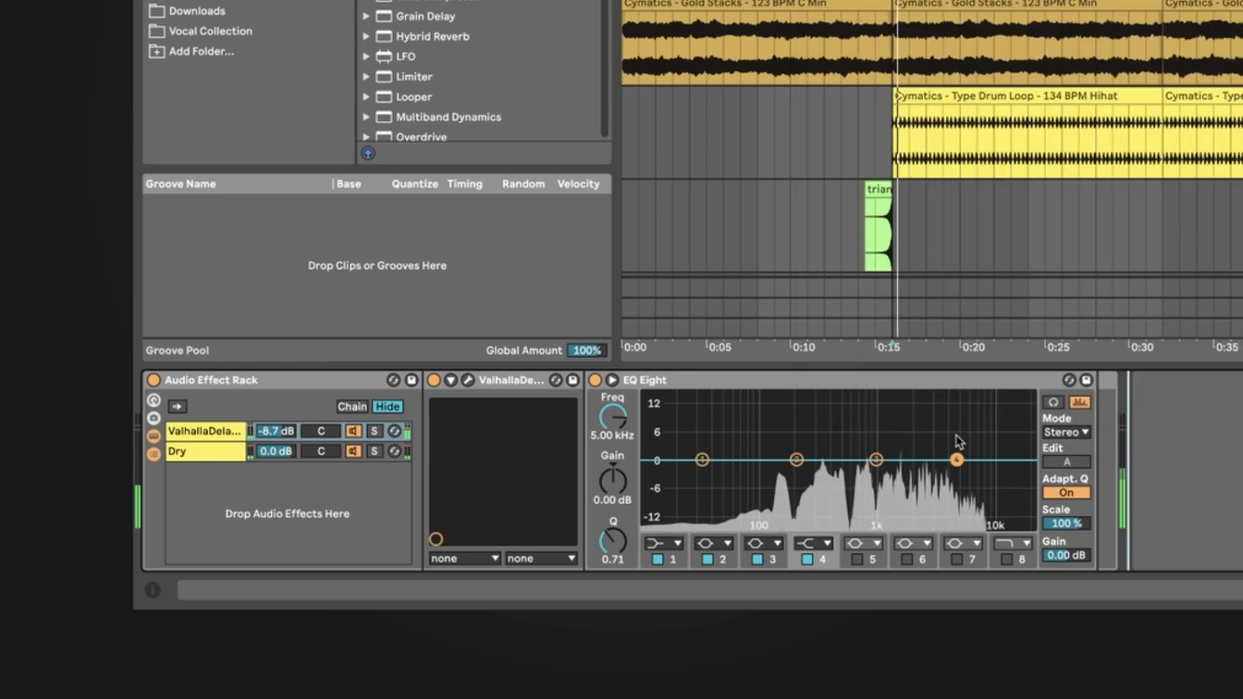
Set ValhallaDelay's era to Future
click(467, 382)
click(1113, 362)
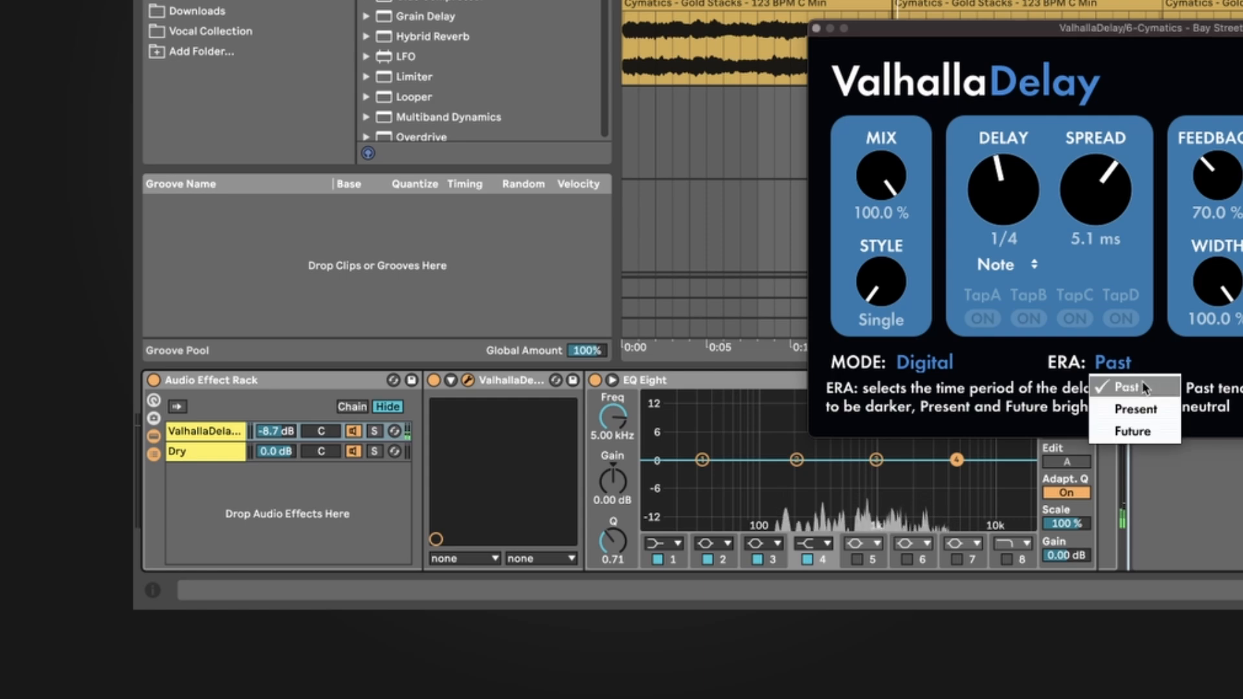
click(1132, 432)
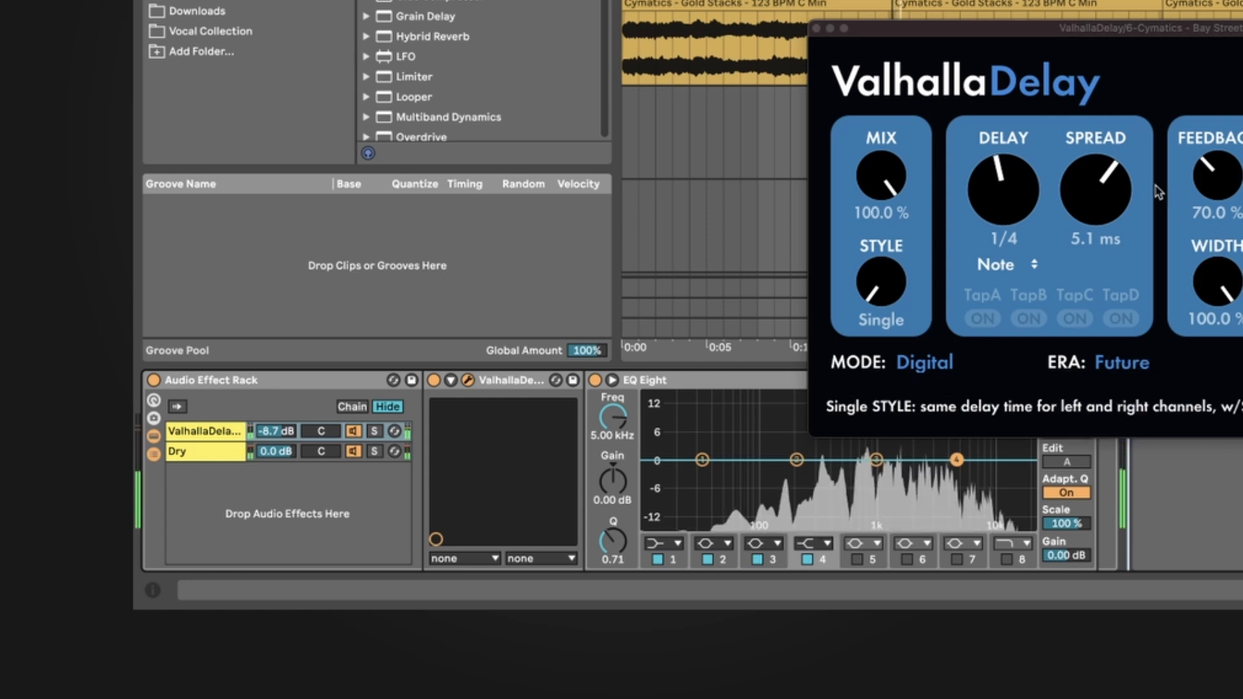
click(816, 29)
Turn band 1 of the delay chain's EQ Eight into a low cut and shift band 3 lower with a slight gain reduction
click(667, 544)
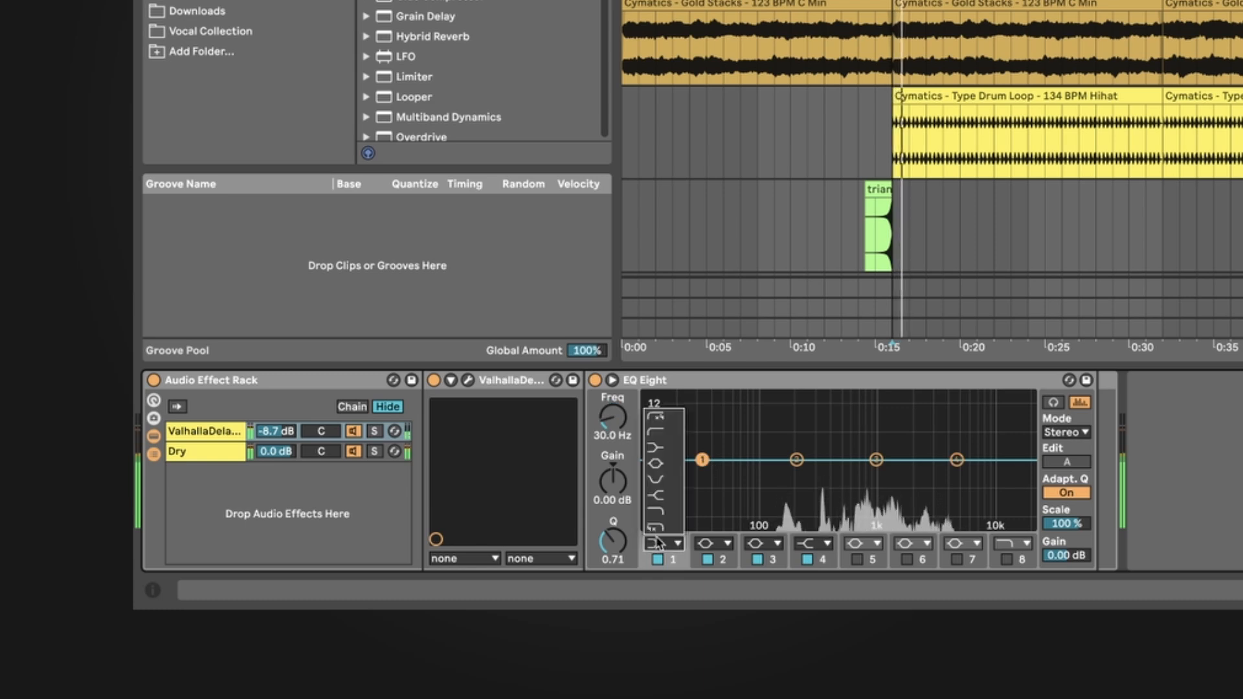
click(660, 434)
mouse_move(621, 427)
mouse_down()
mouse_move(611, 422)
mouse_move(633, 427)
mouse_move(632, 441)
mouse_up()
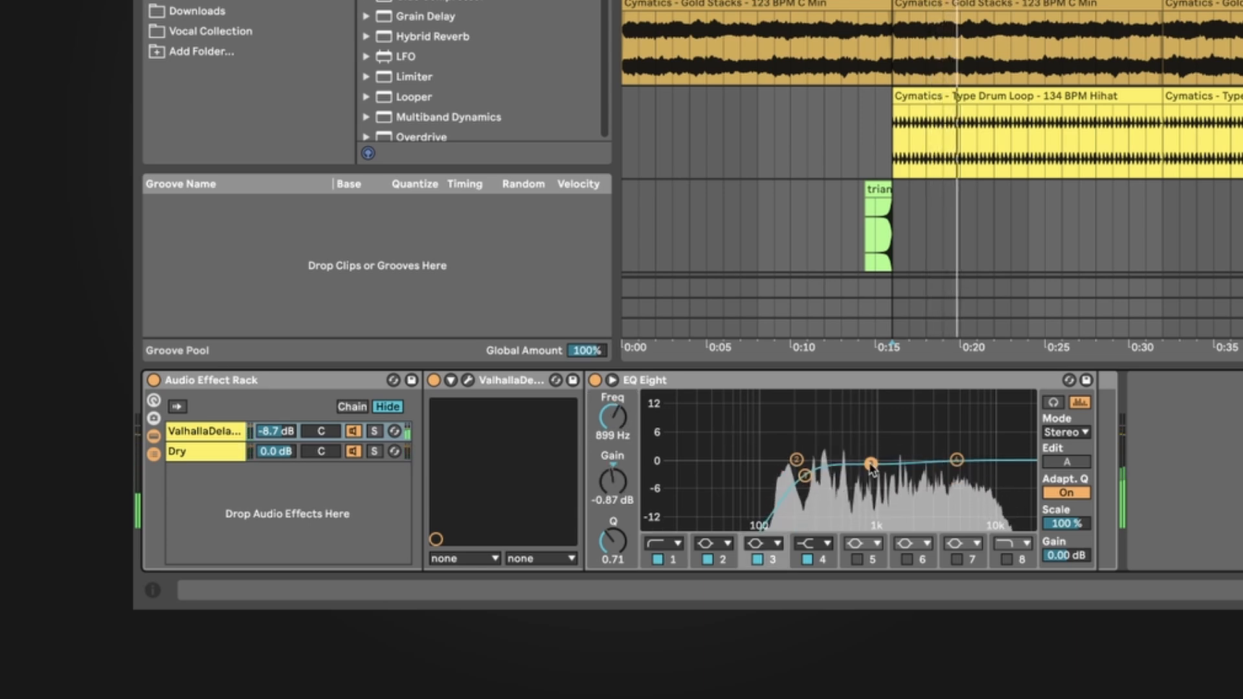
drag(876, 458, 839, 463)
Turn band 4 of the delay chain's EQ Eight into a high cut at 2.35 kHz with a Q of 0.75
click(956, 460)
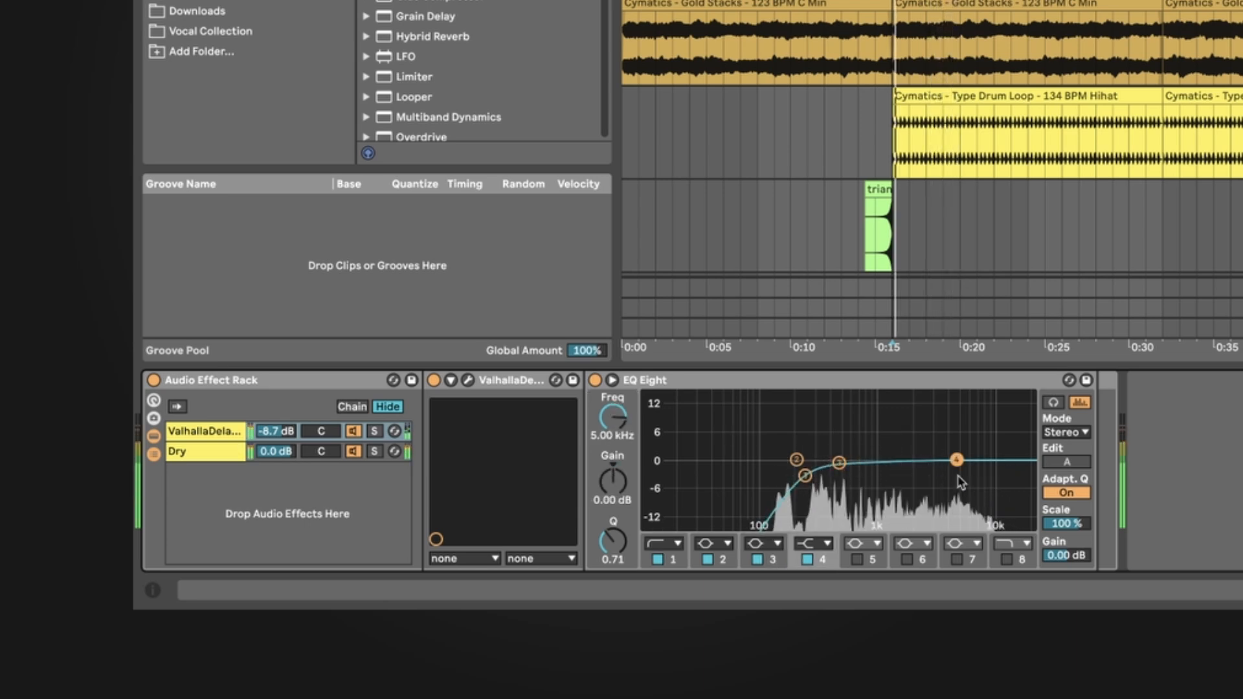
click(728, 543)
click(826, 544)
click(826, 544)
click(823, 530)
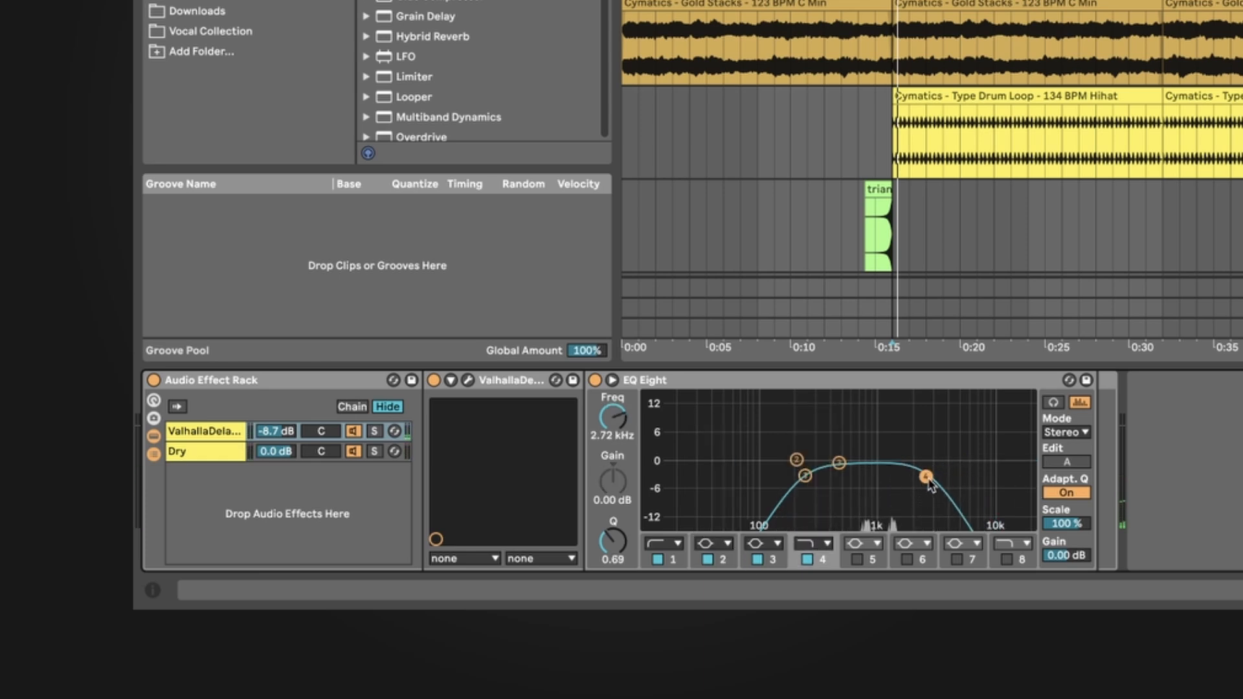
key(space)
drag(920, 474, 918, 475)
Play the vocal and set the delay EQ's low cut to 284 Hz with a Q of 0.78
key(space)
key(space)
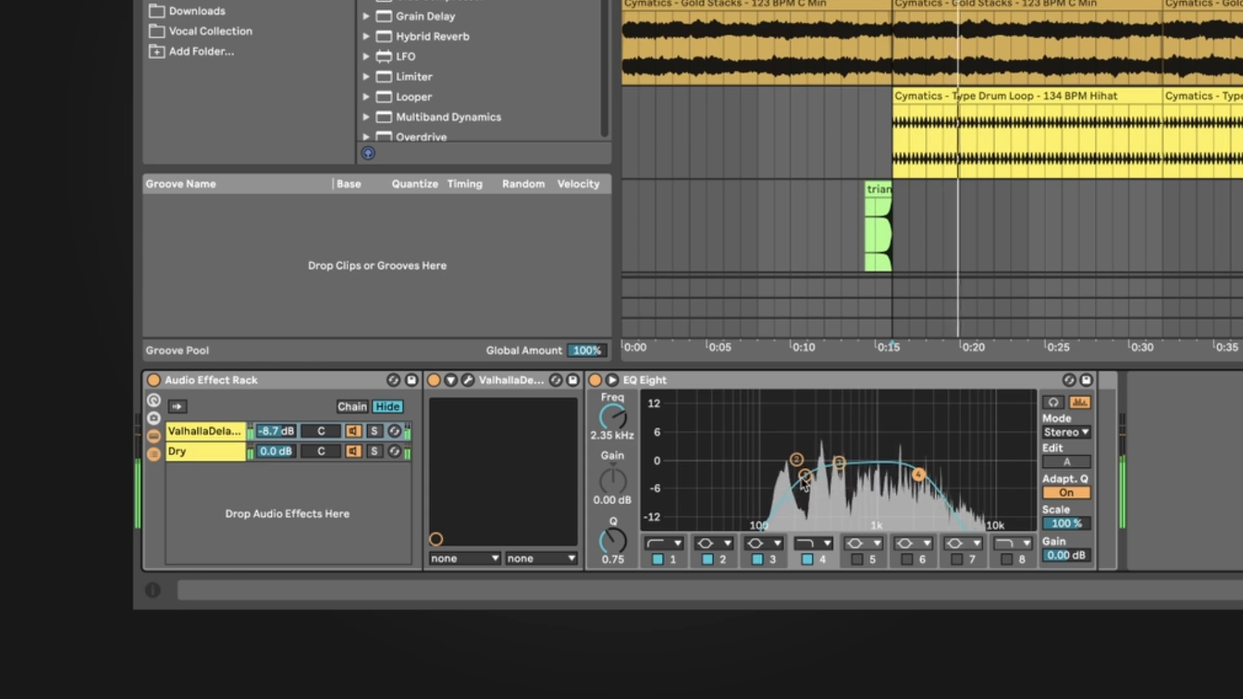
mouse_move(804, 476)
mouse_down()
mouse_move(829, 475)
mouse_move(813, 473)
mouse_up()
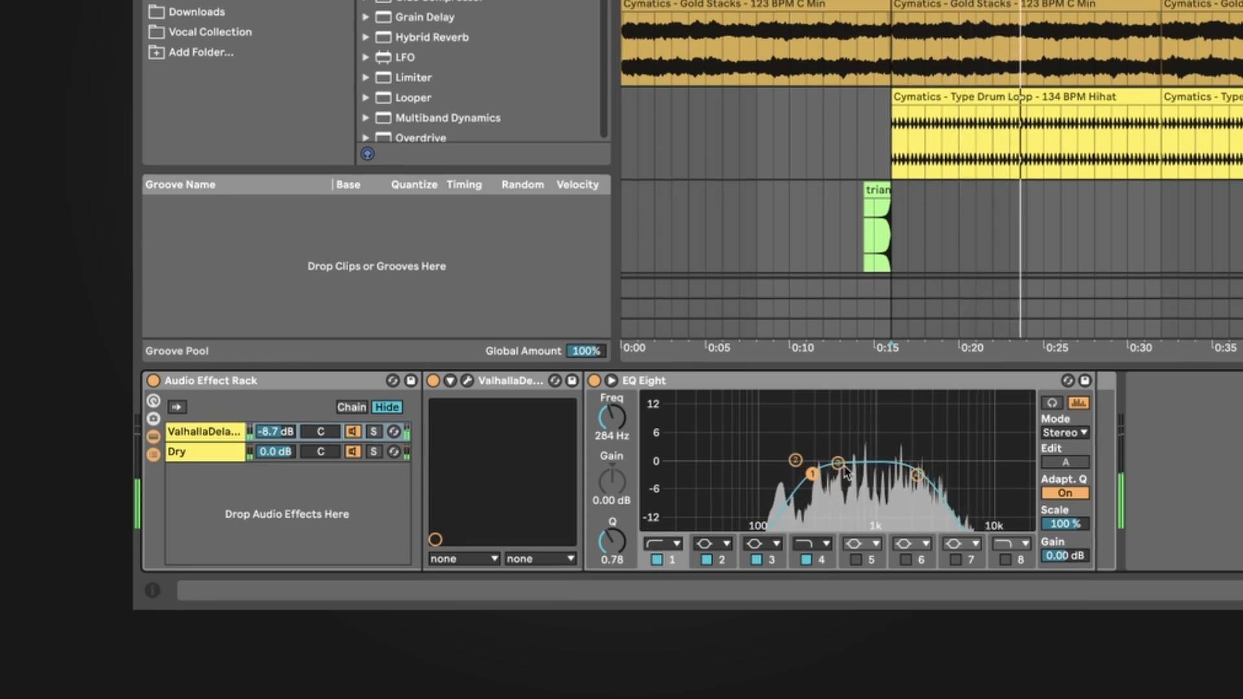
click(839, 462)
Add a Compressor after EQ Eight in the delay chain and compare the rack's Dry and delay chains
drag(155, 239, 544, 599)
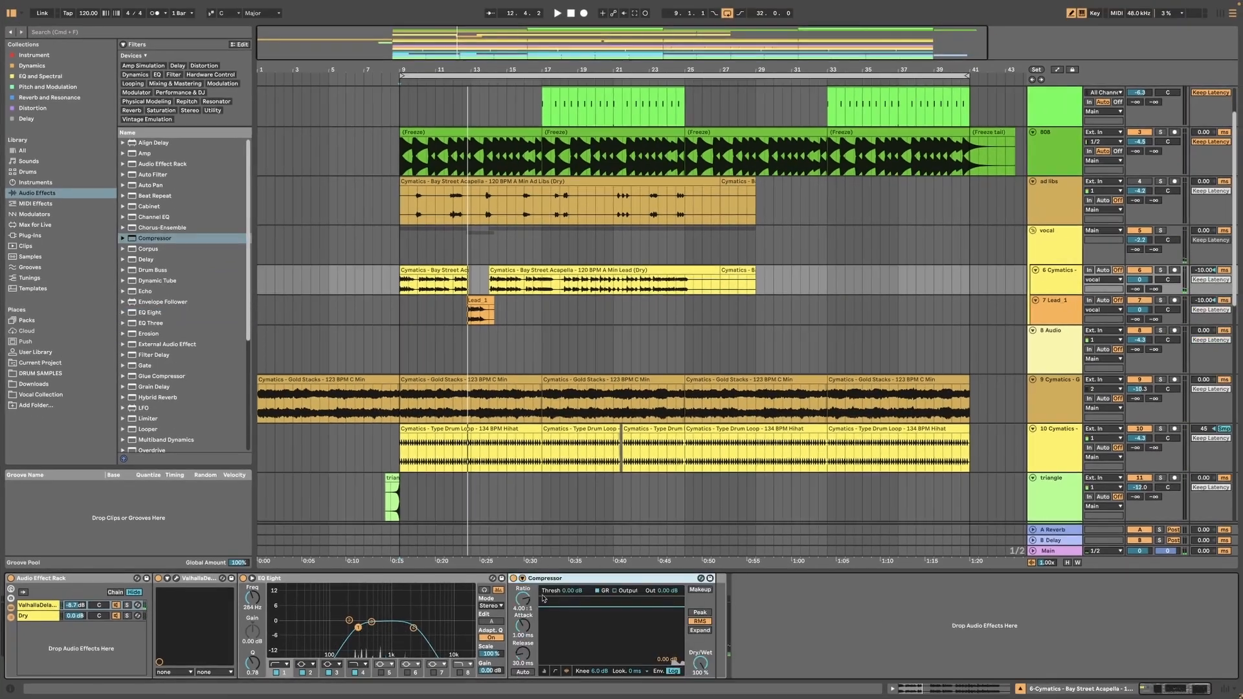
click(37, 617)
click(42, 607)
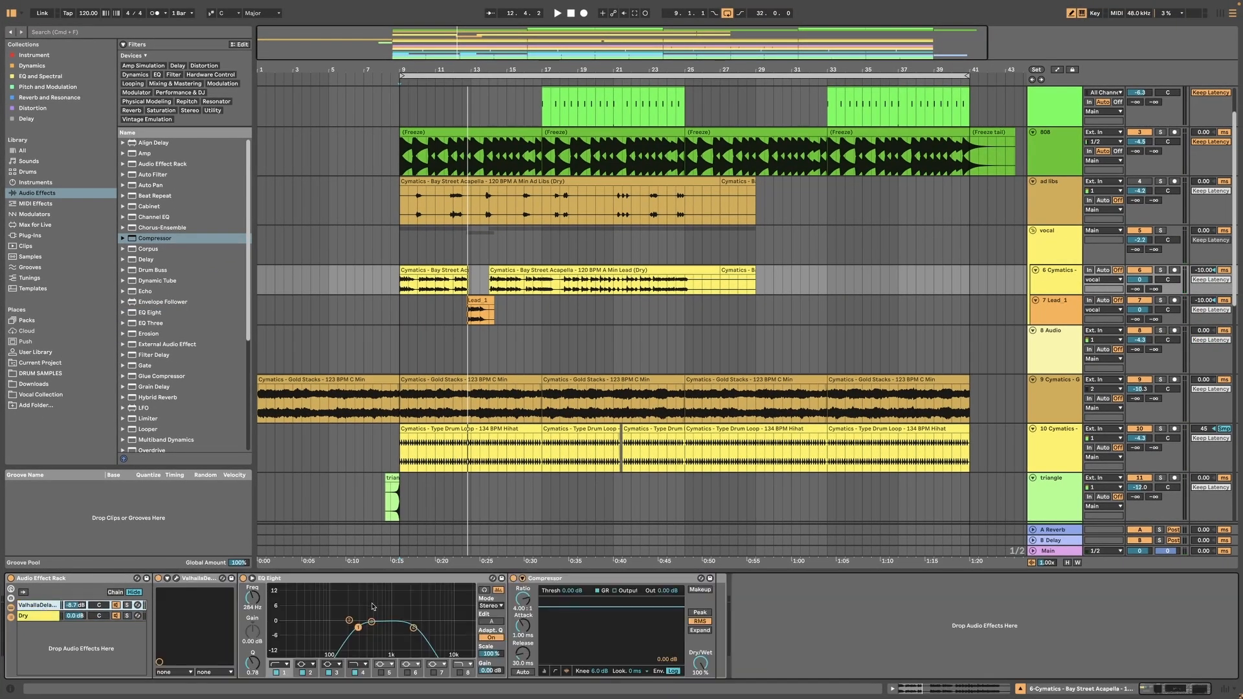
Rename the vocal group track to "lead vocal" and reselect the delay chain on the lead track
click(1055, 255)
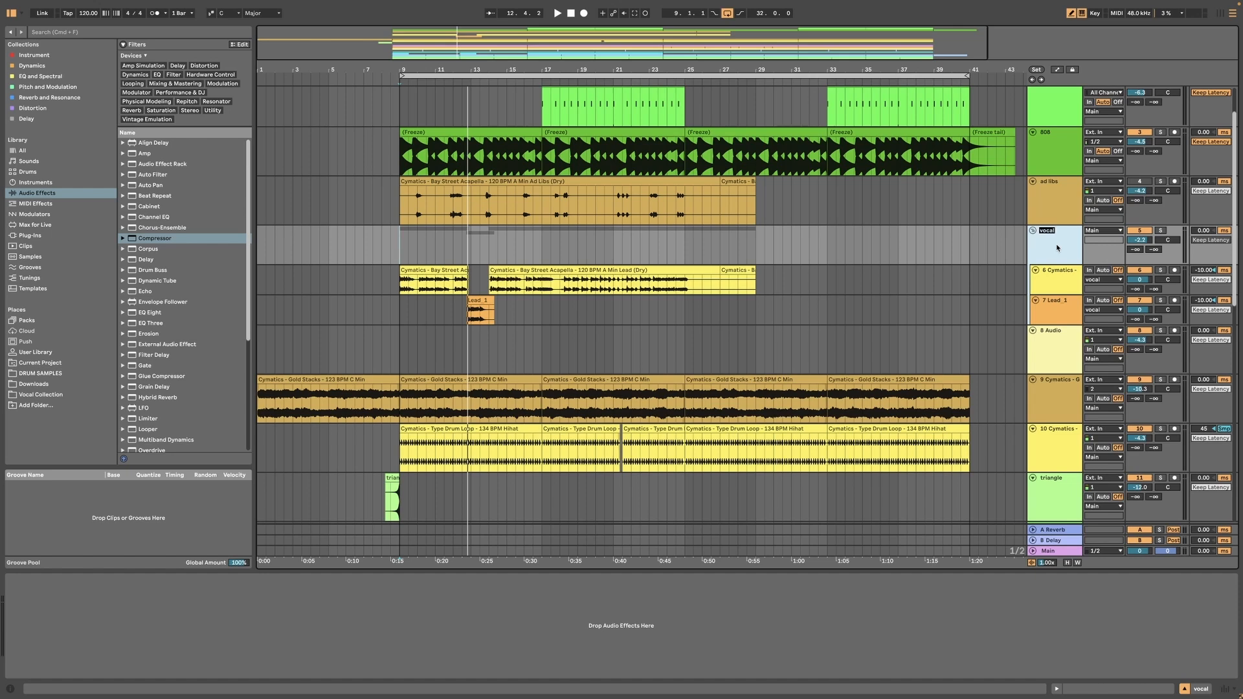
click(1052, 281)
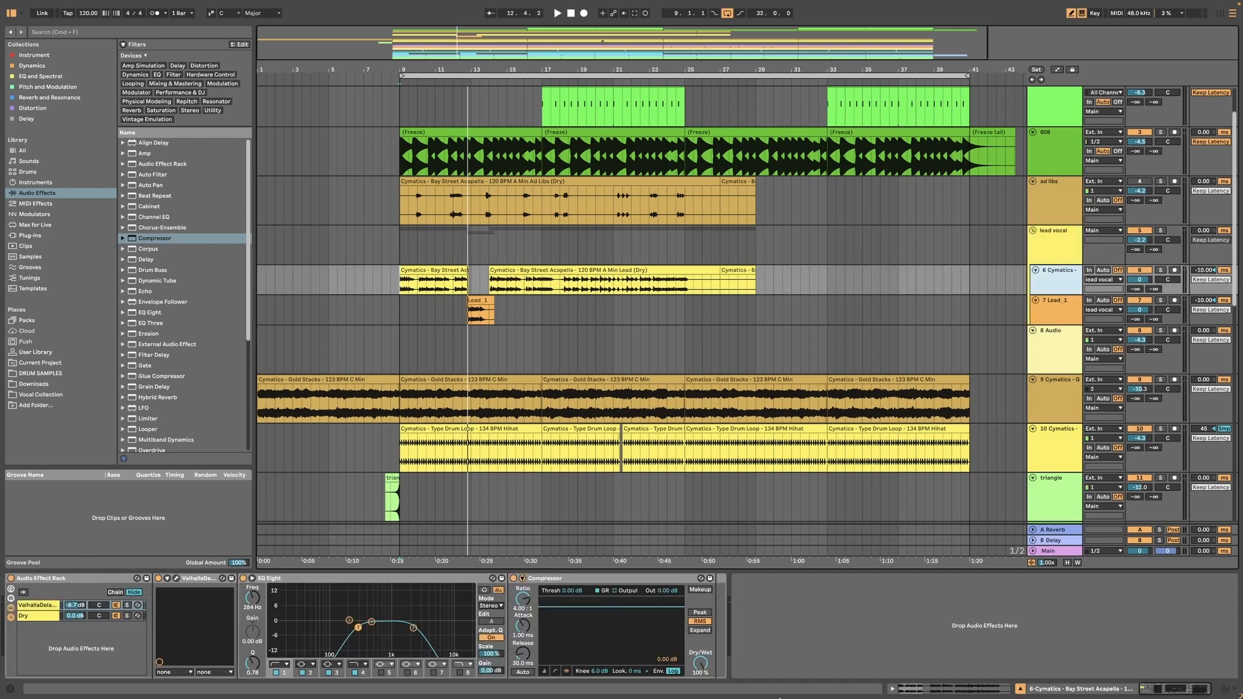
click(37, 607)
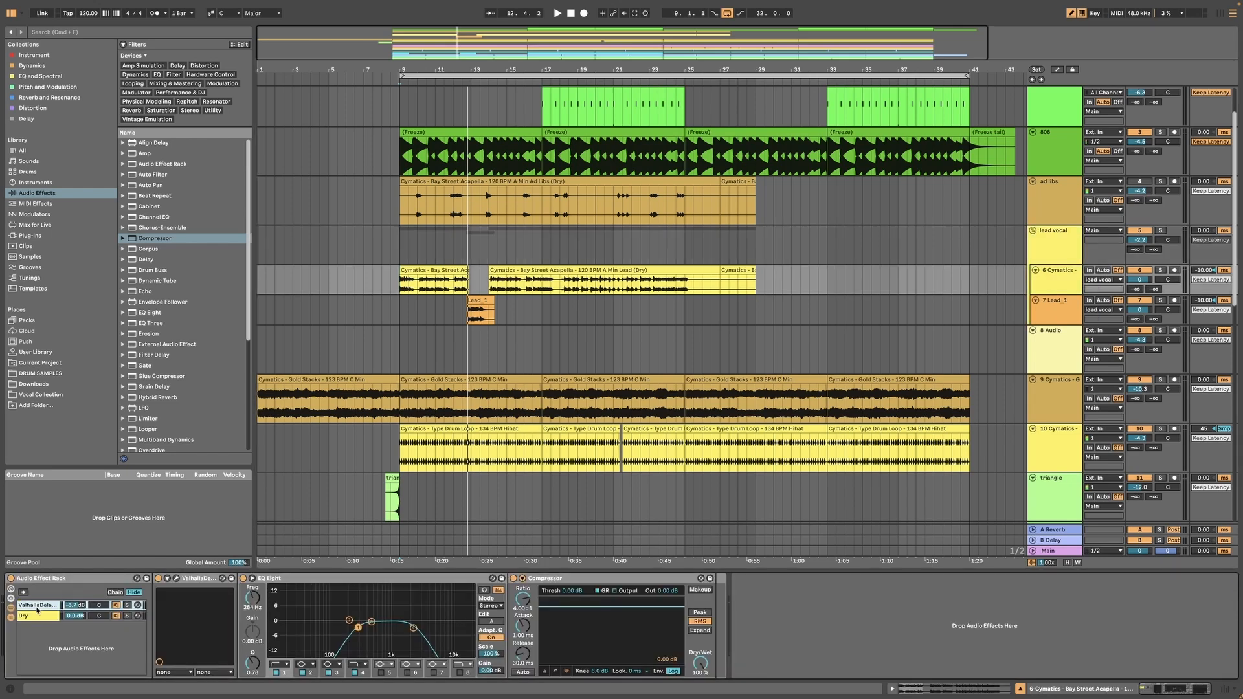
Sidechain the delay chain's Compressor to the lead vocal group and open the source's tap-point options
click(523, 580)
click(545, 605)
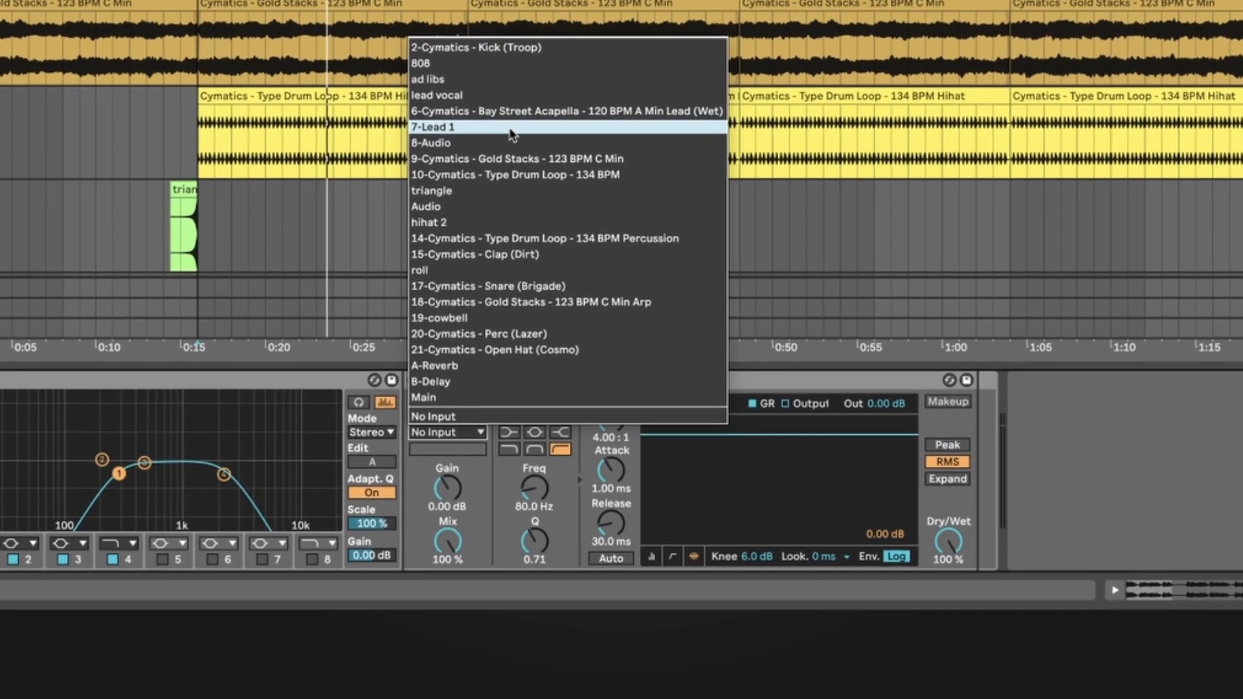
click(489, 98)
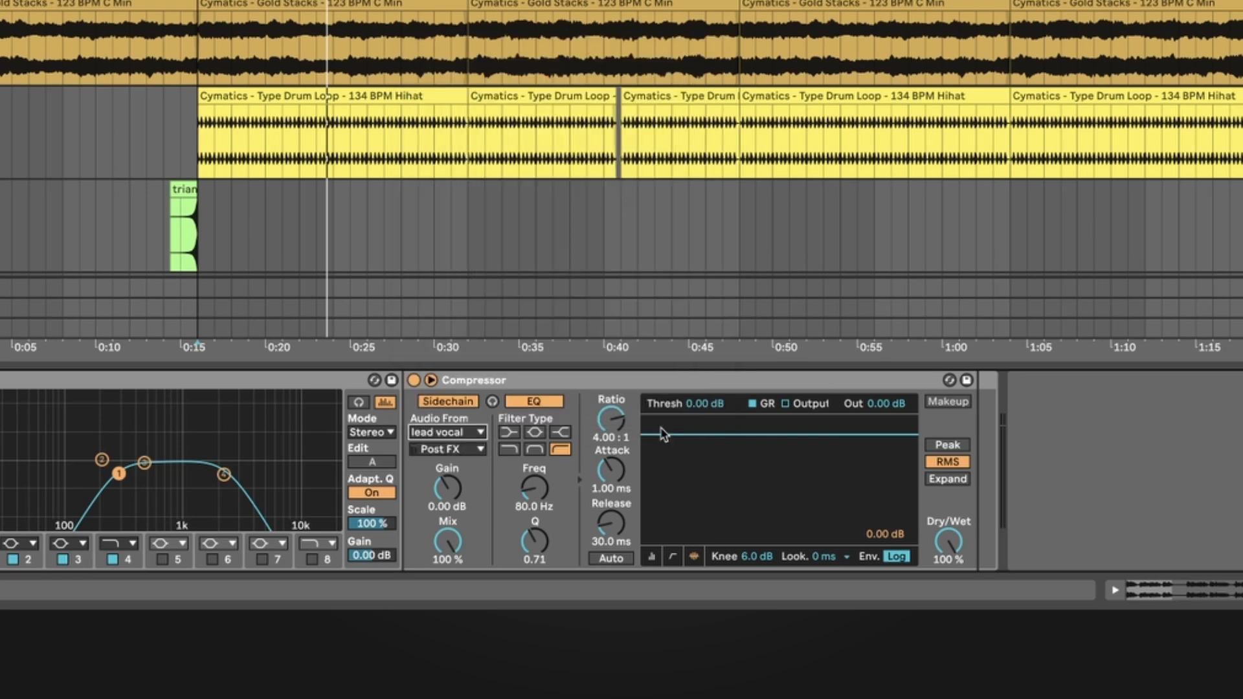
click(458, 457)
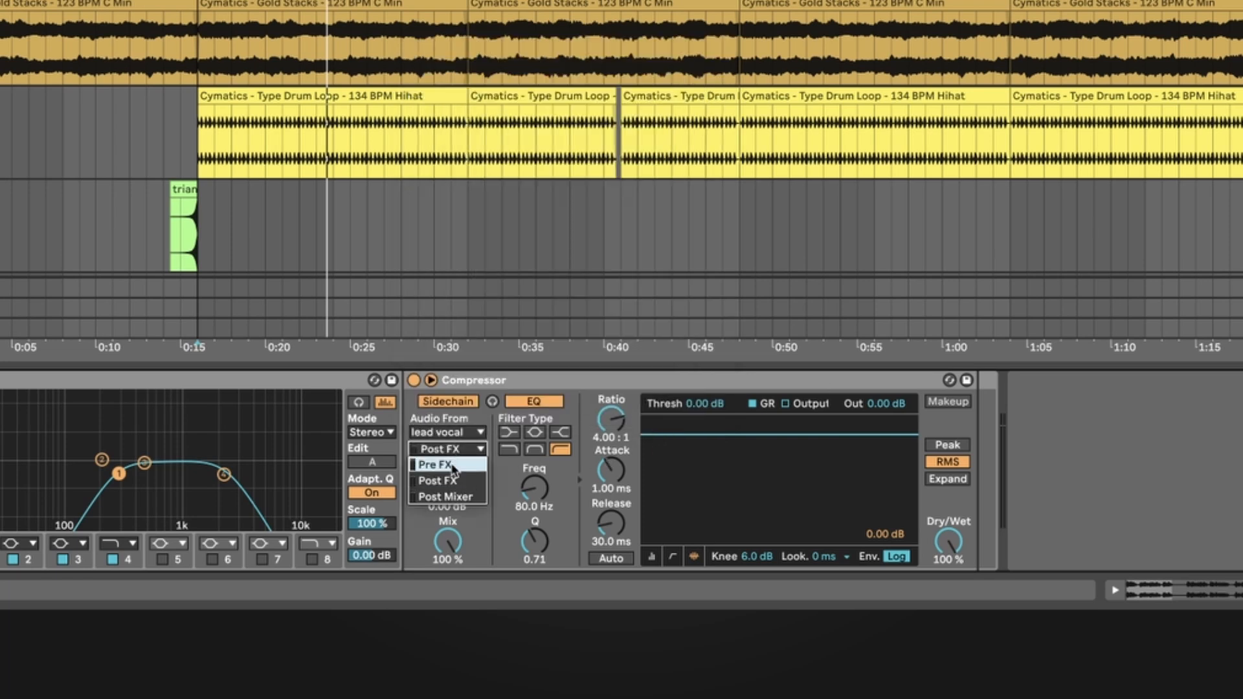
Configure the delay chain's Compressor with a Pre FX sidechain source, a -31.3 dB threshold and a 45 ms release
click(435, 464)
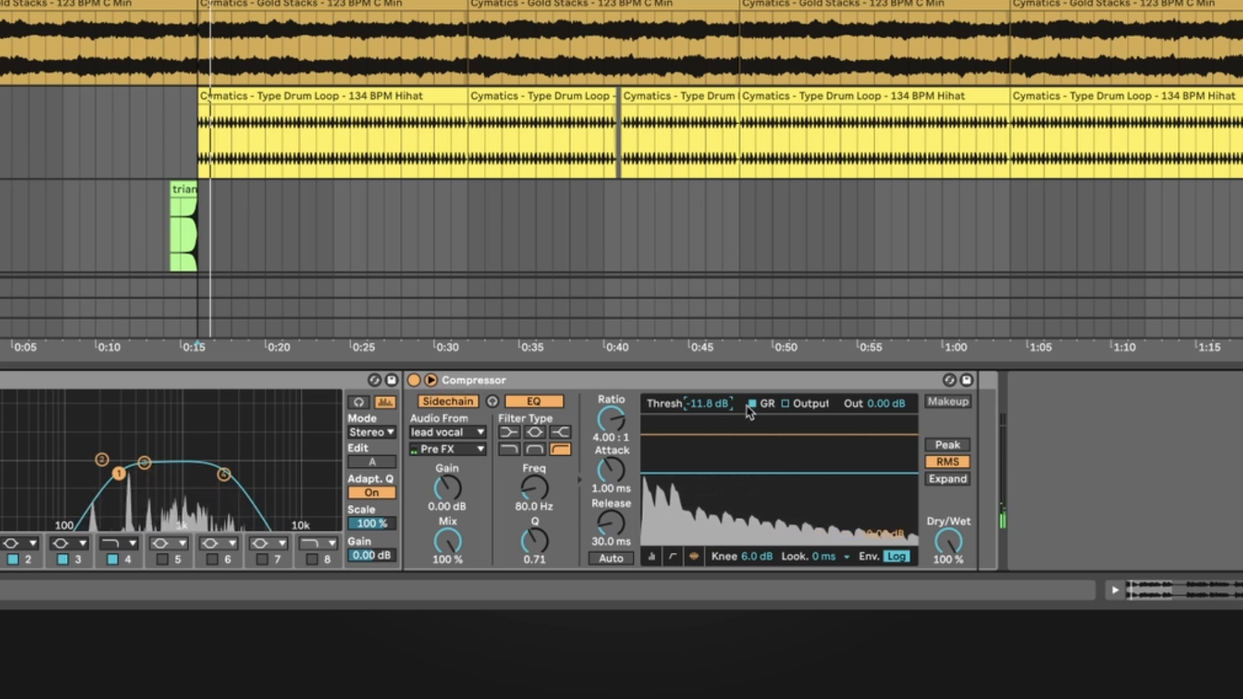
drag(718, 403, 720, 430)
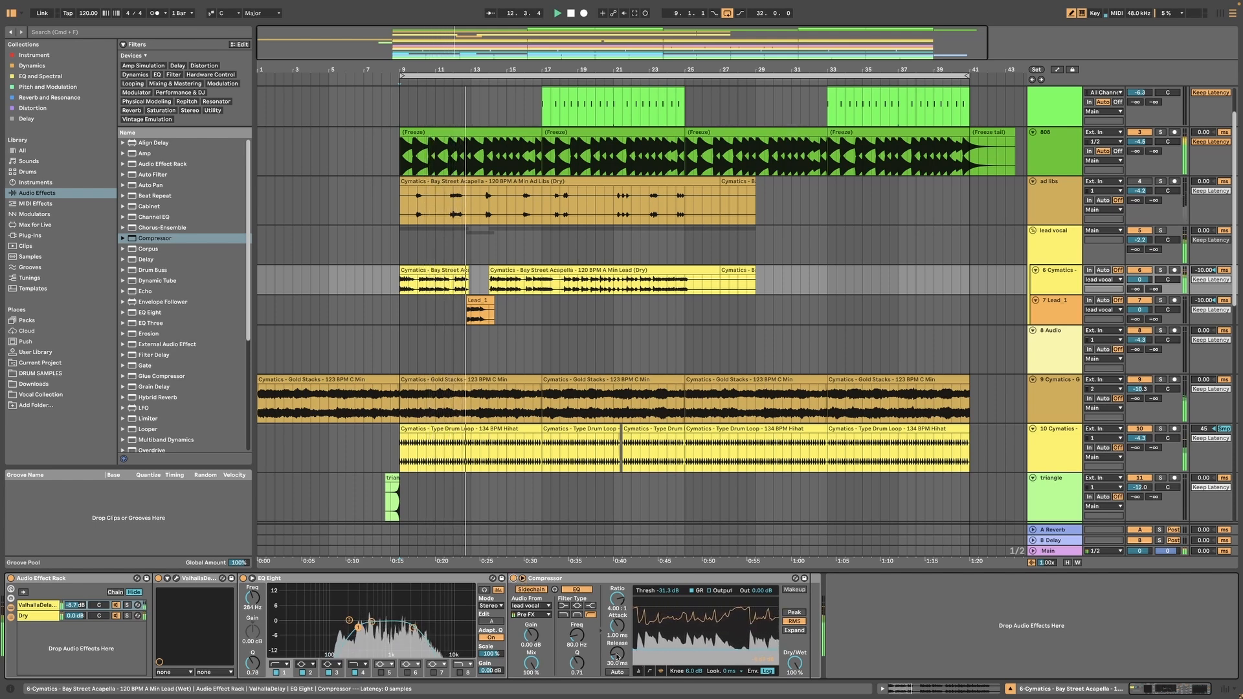
drag(617, 657, 617, 650)
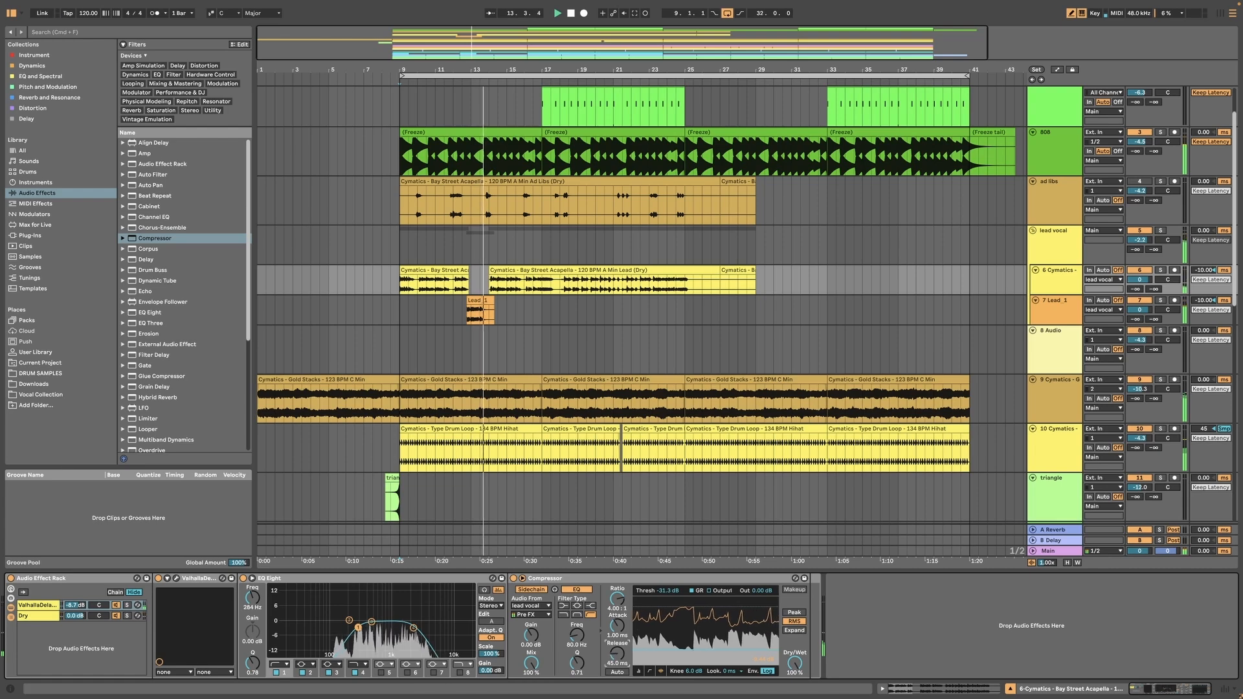
key(space)
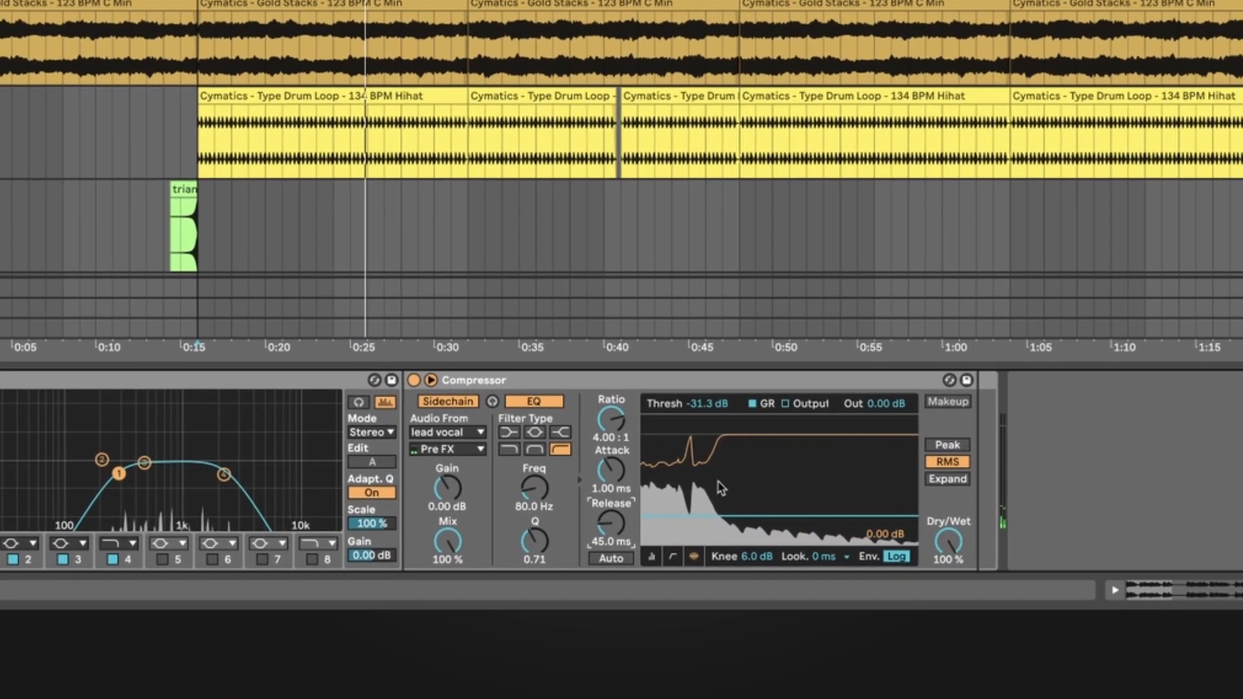
key(space)
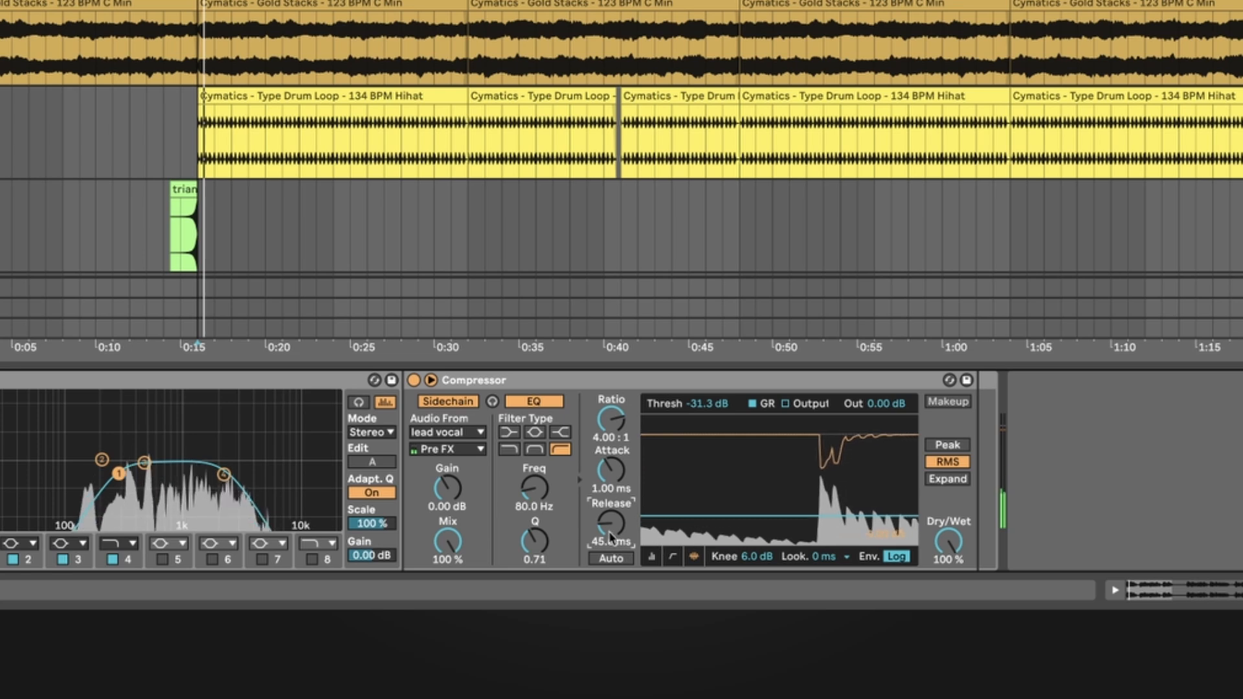
Lengthen the Compressor's release to 106 ms and raise its attack to 1.43 ms
drag(610, 529, 610, 523)
drag(613, 472, 614, 468)
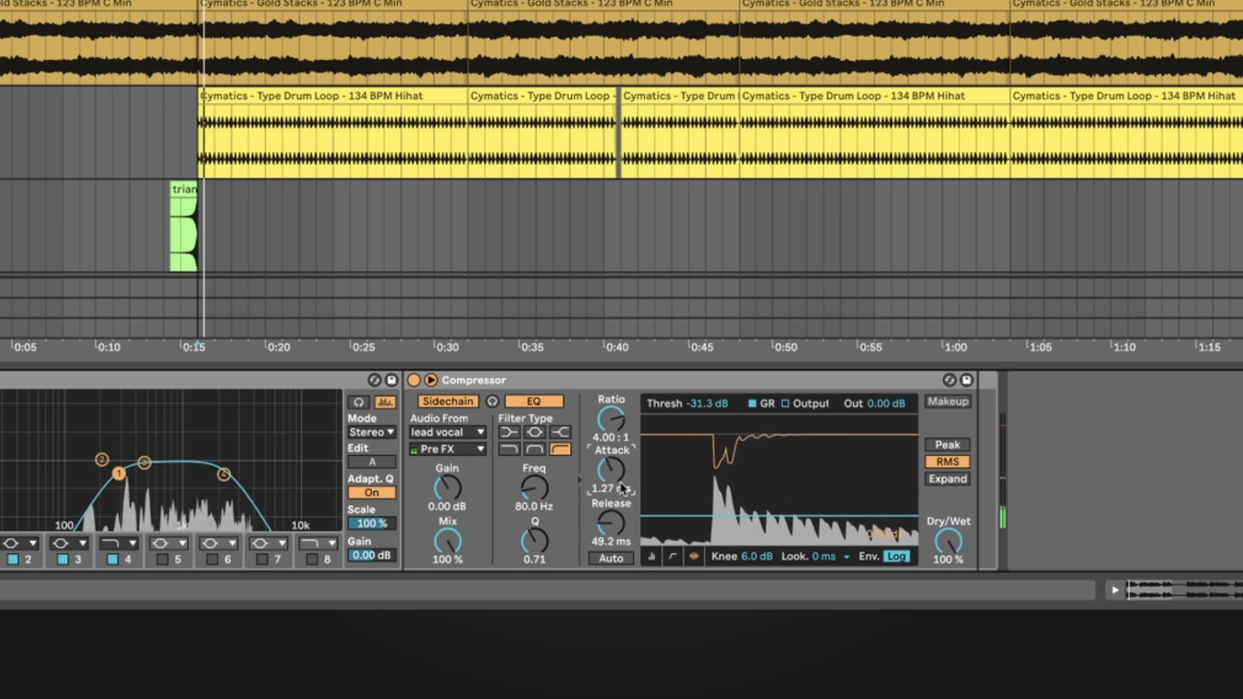
drag(616, 525, 617, 557)
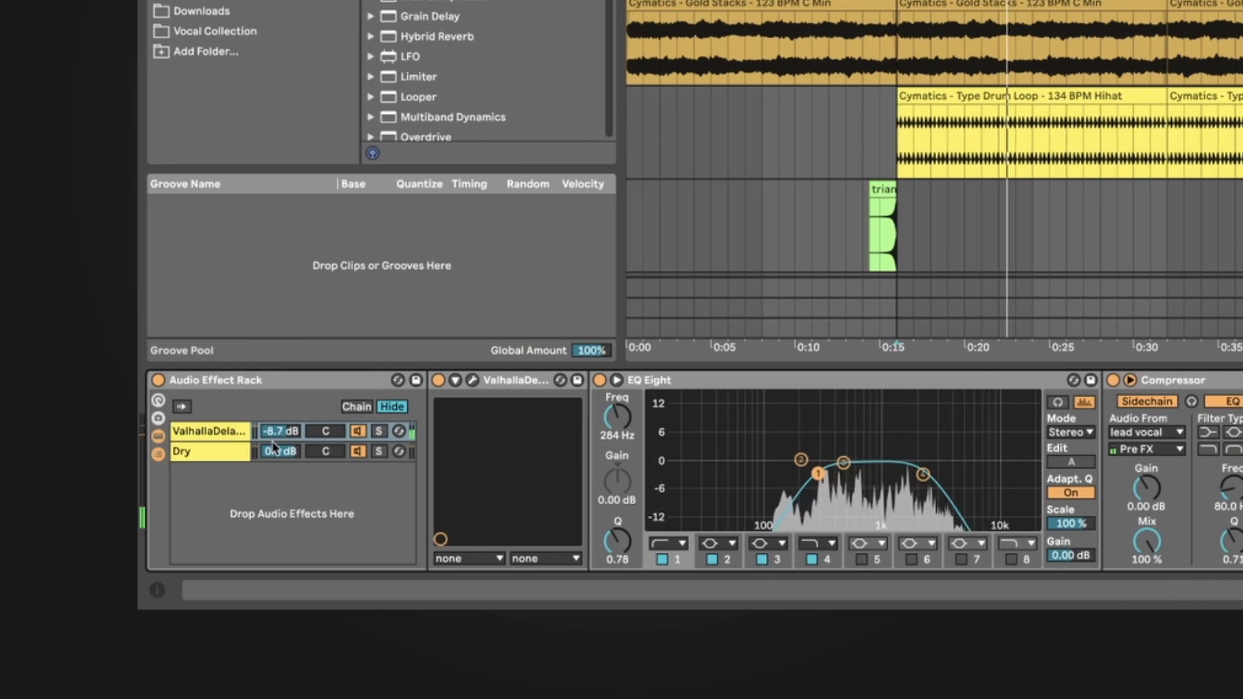
Adjust the volume of the ValhallaDelay chain in the Audio Effect Rack
mouse_move(278, 431)
mouse_down()
mouse_move(279, 408)
mouse_move(280, 438)
mouse_up()
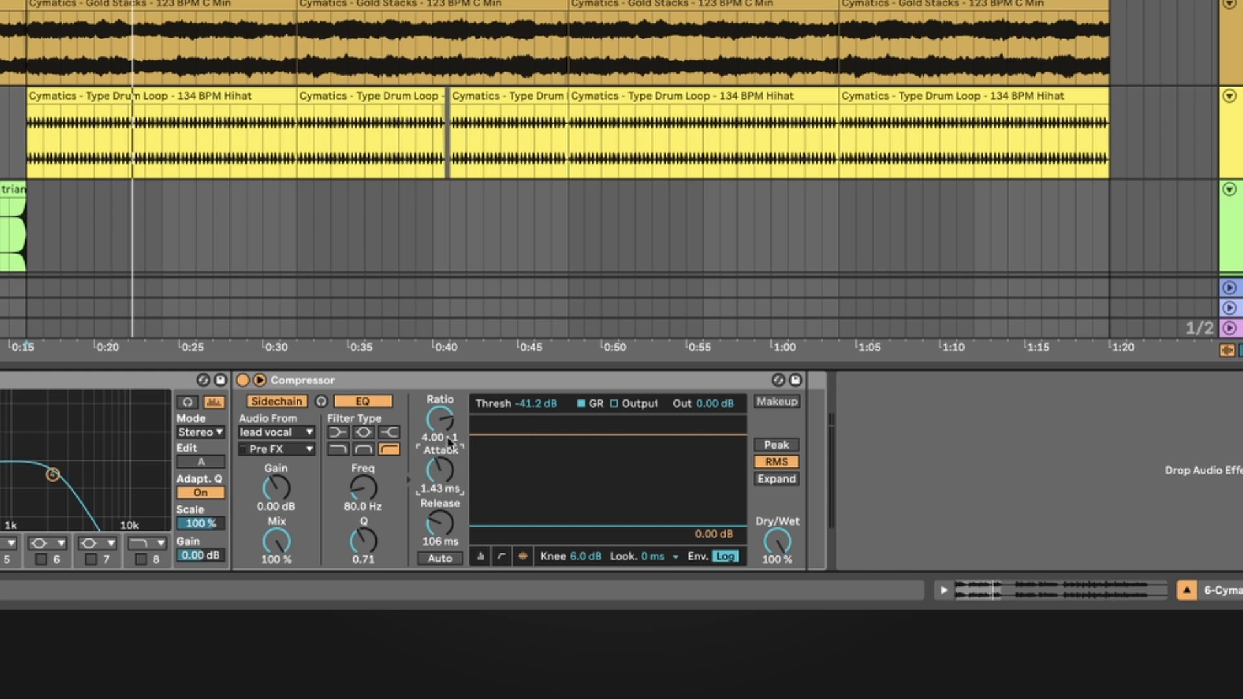
Set the Compressor's attack to 1.84 ms and its release to 137 ms
drag(435, 348, 531, 436)
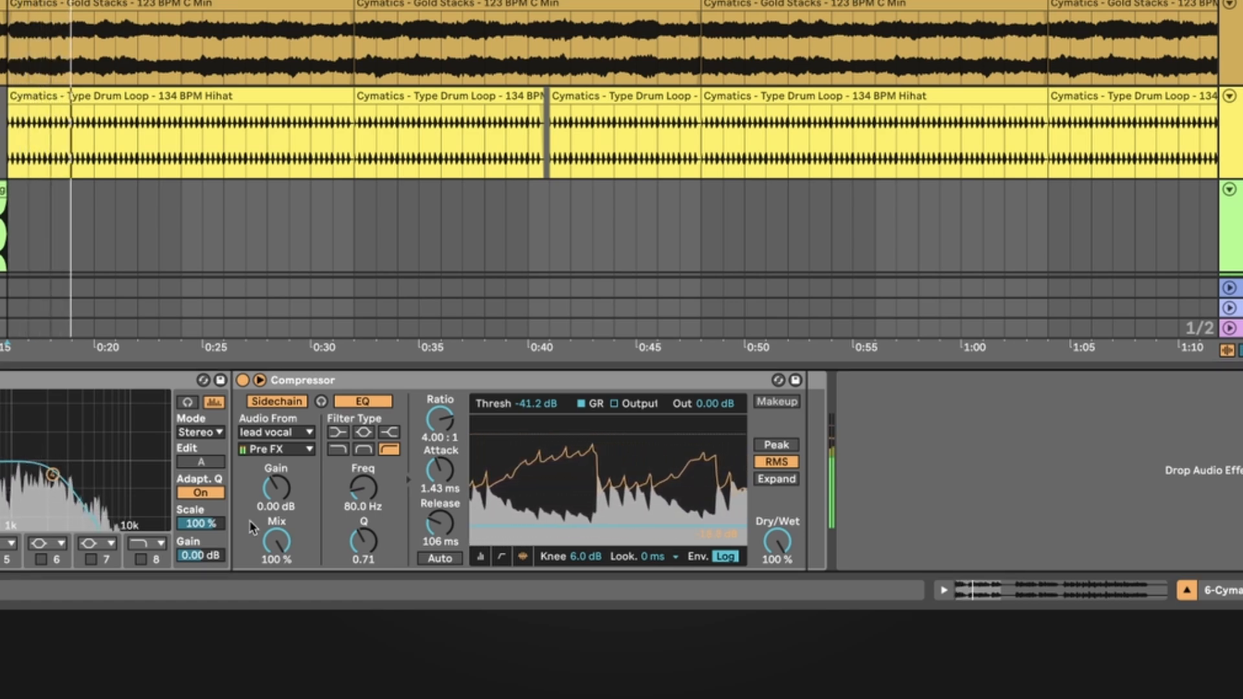
drag(440, 477, 440, 471)
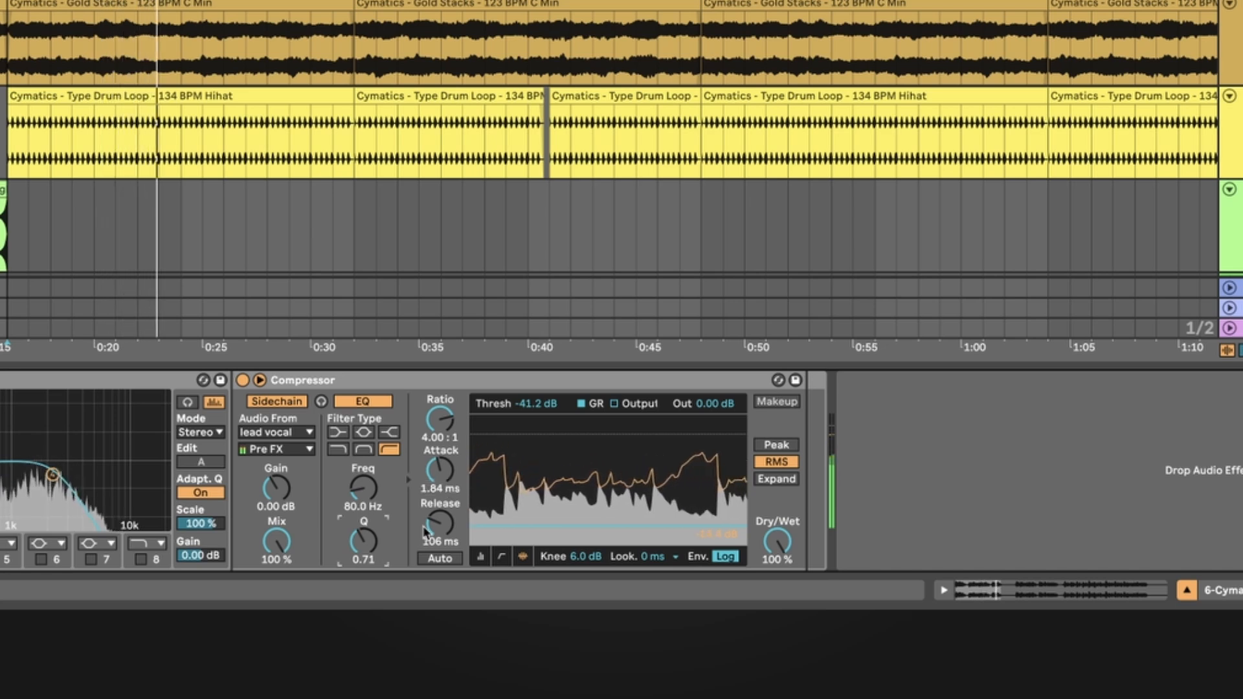
drag(425, 530, 425, 523)
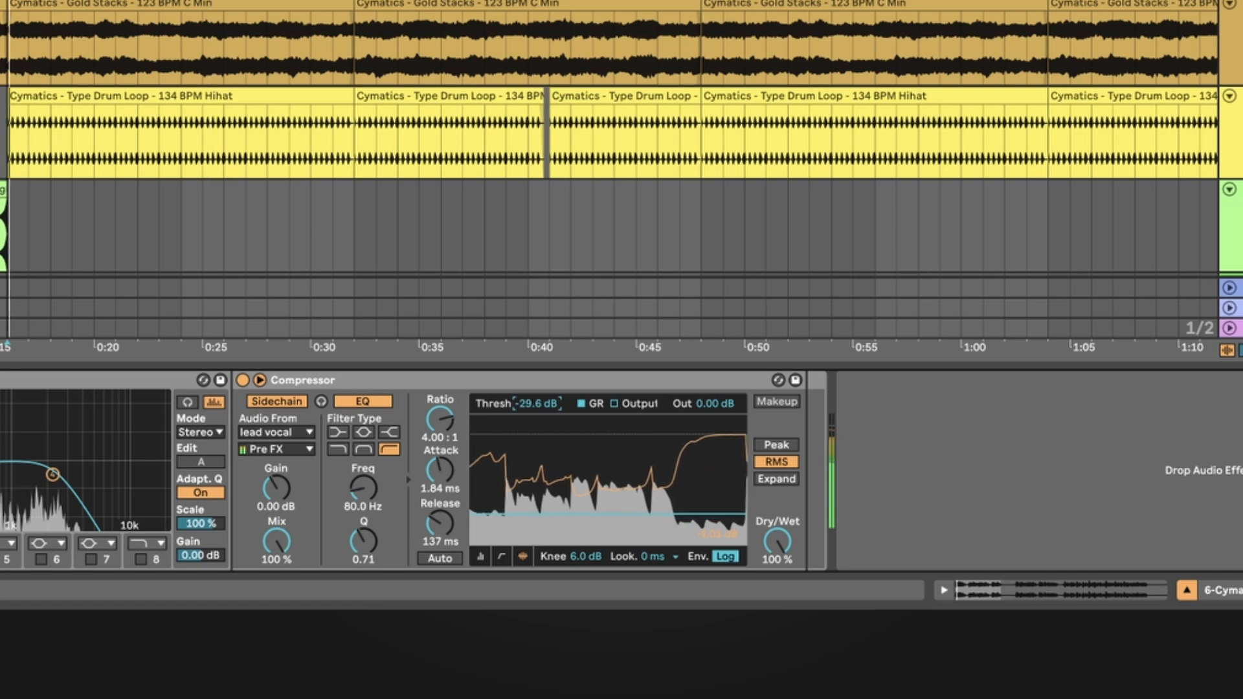
Fine-tune the Compressor's threshold to about -36 dB
drag(537, 404, 535, 421)
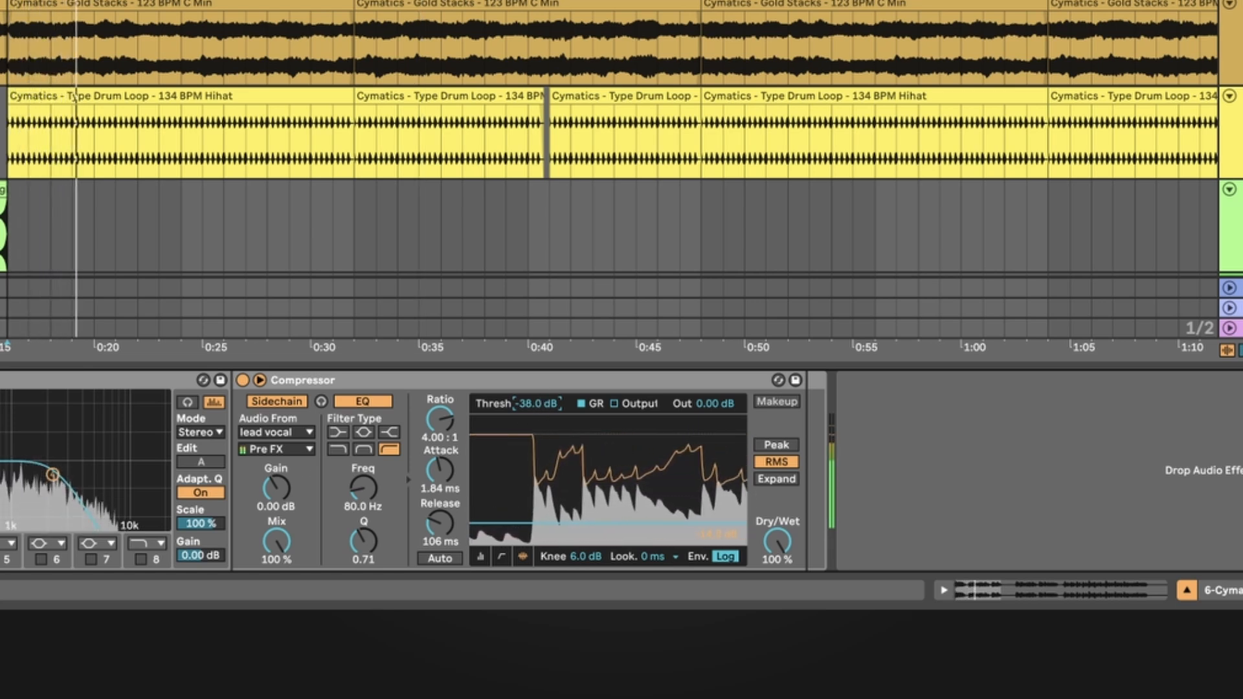
drag(544, 407, 544, 402)
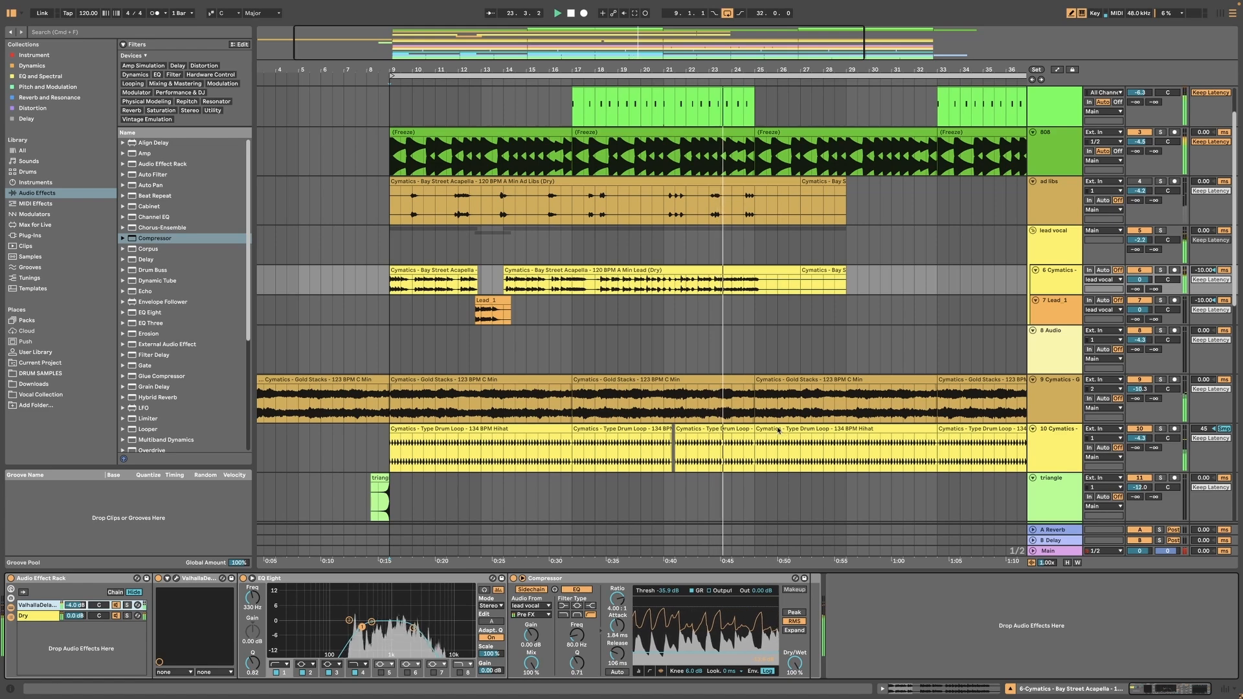
Insert Pro-Q 3 from the EQ and Spectral collection after the Compressor in the ValhallaDelay chain
scroll(778, 429, down, 5)
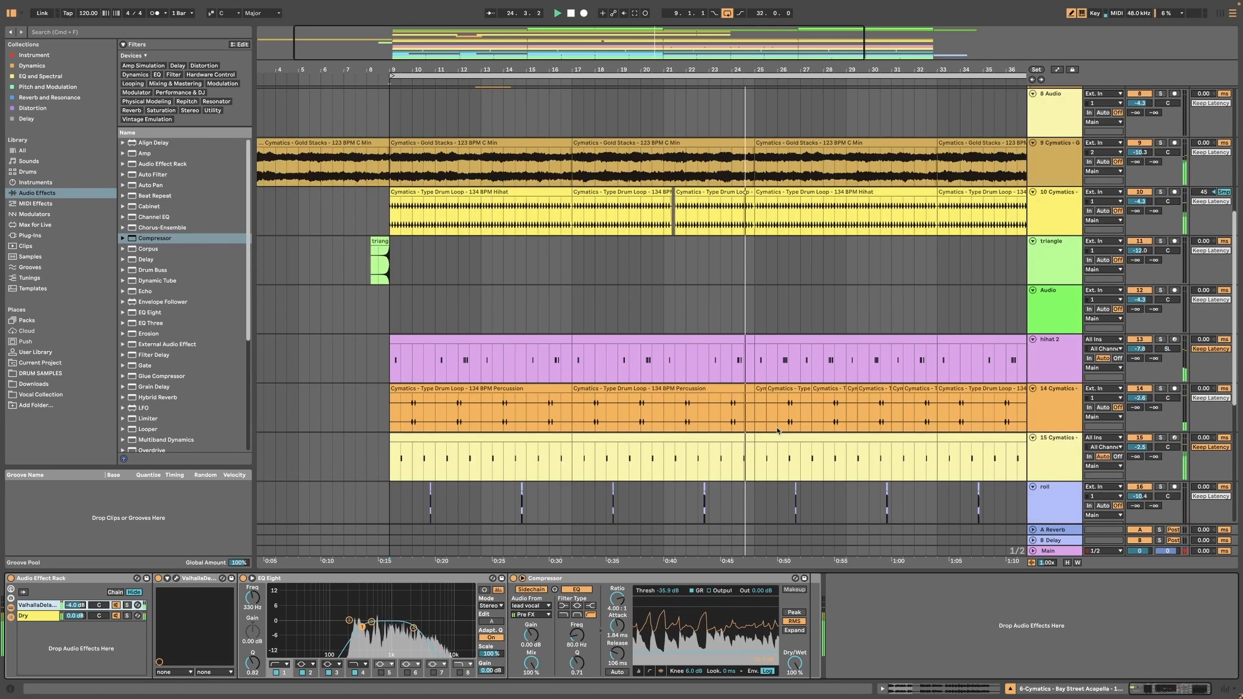
scroll(777, 421, up, 2)
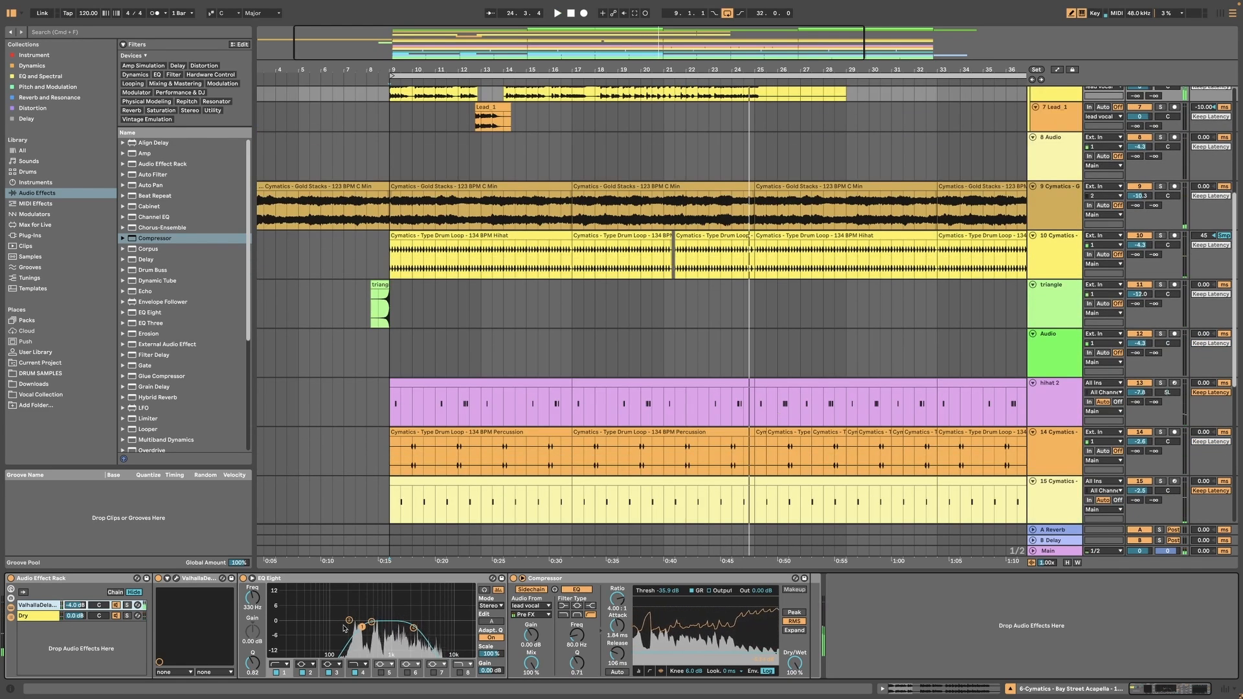
click(272, 580)
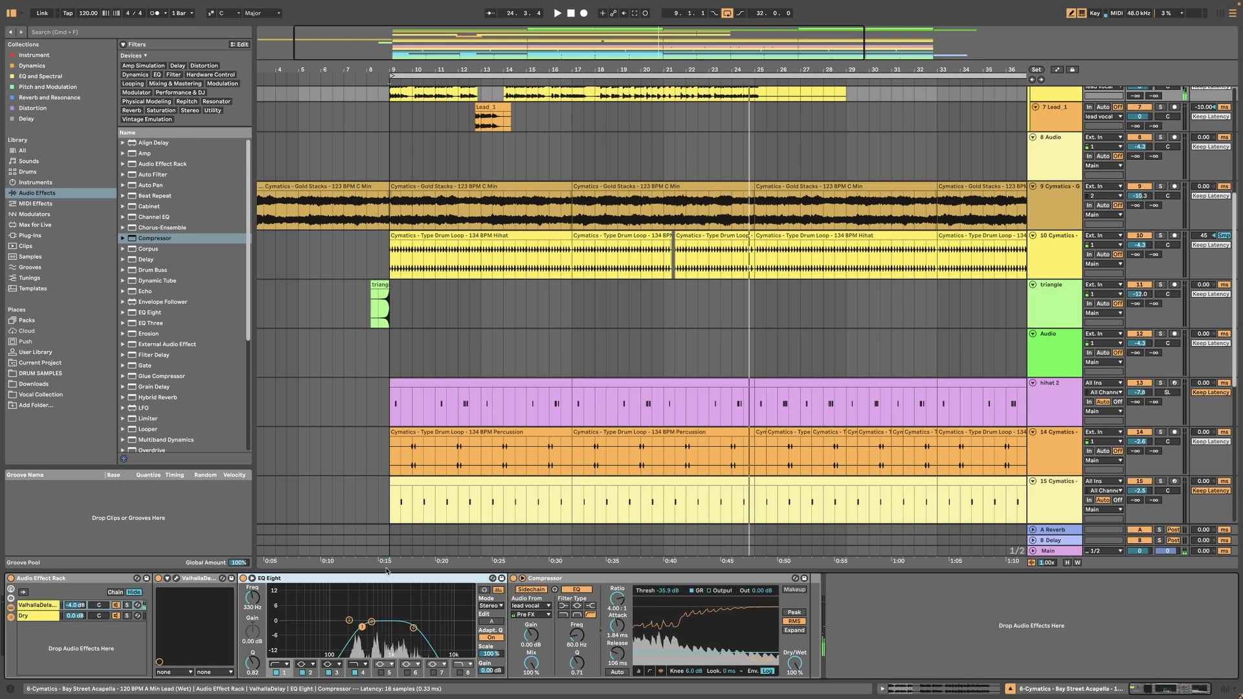
click(42, 76)
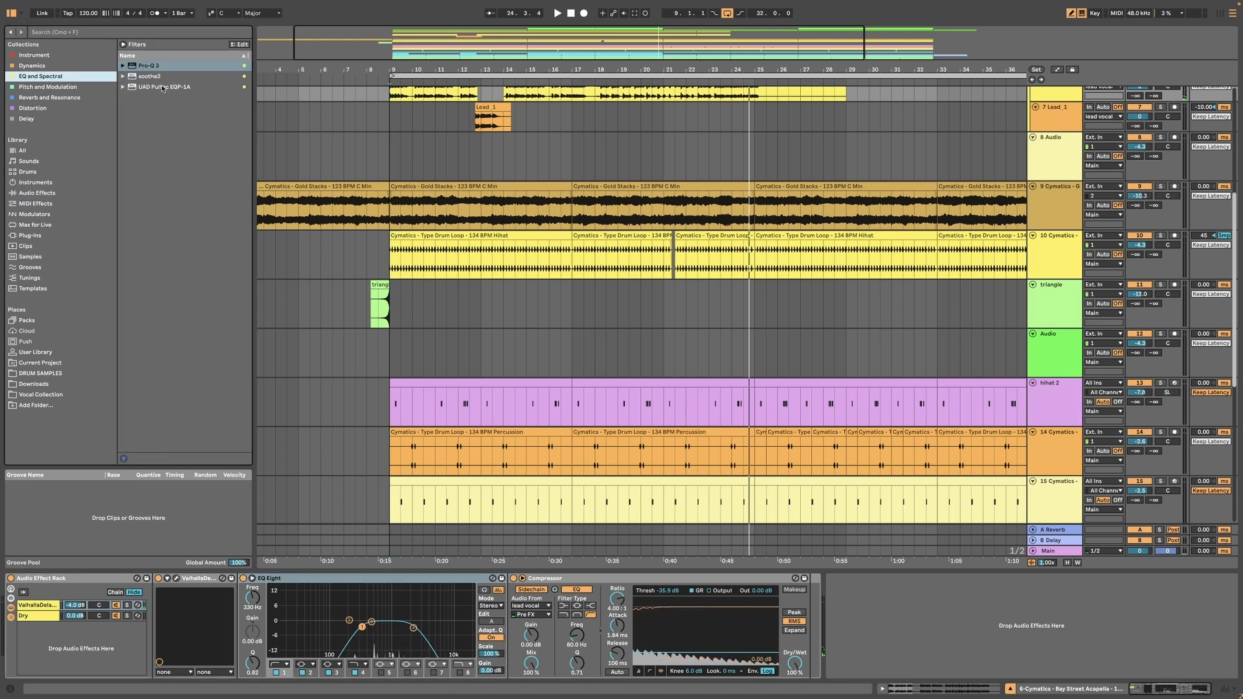
drag(167, 70, 866, 583)
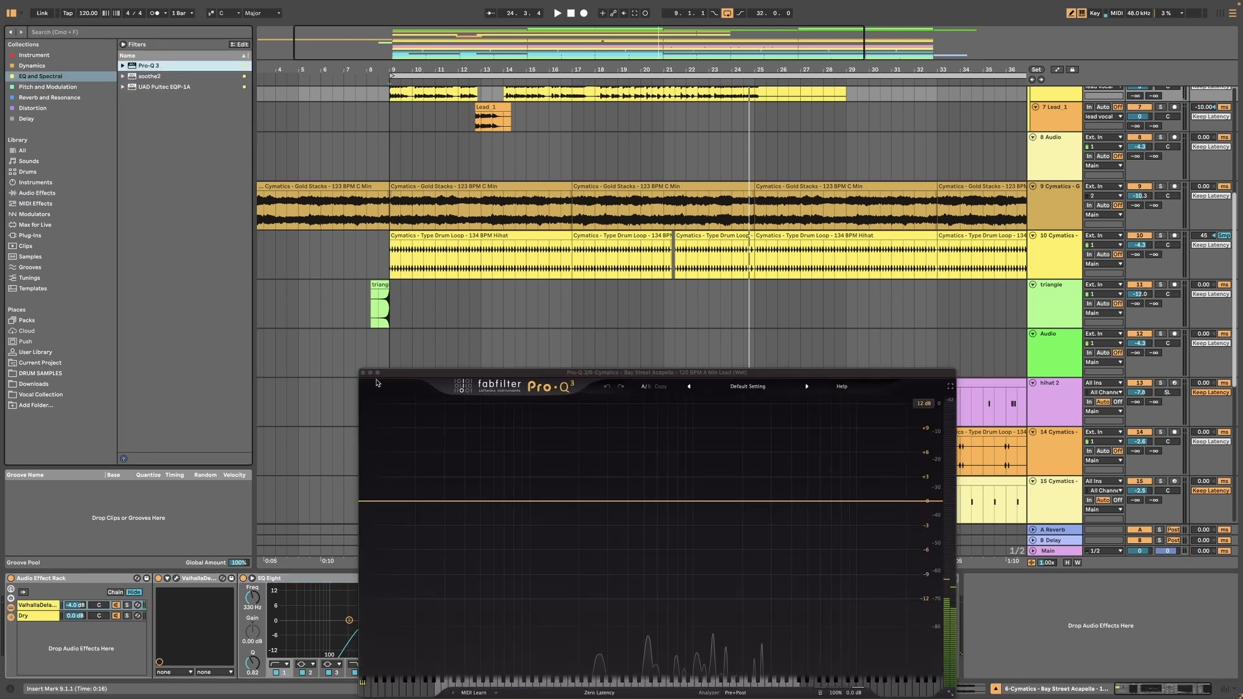
click(363, 373)
Play the arrangement from bar 22
scroll(752, 388, down, 1)
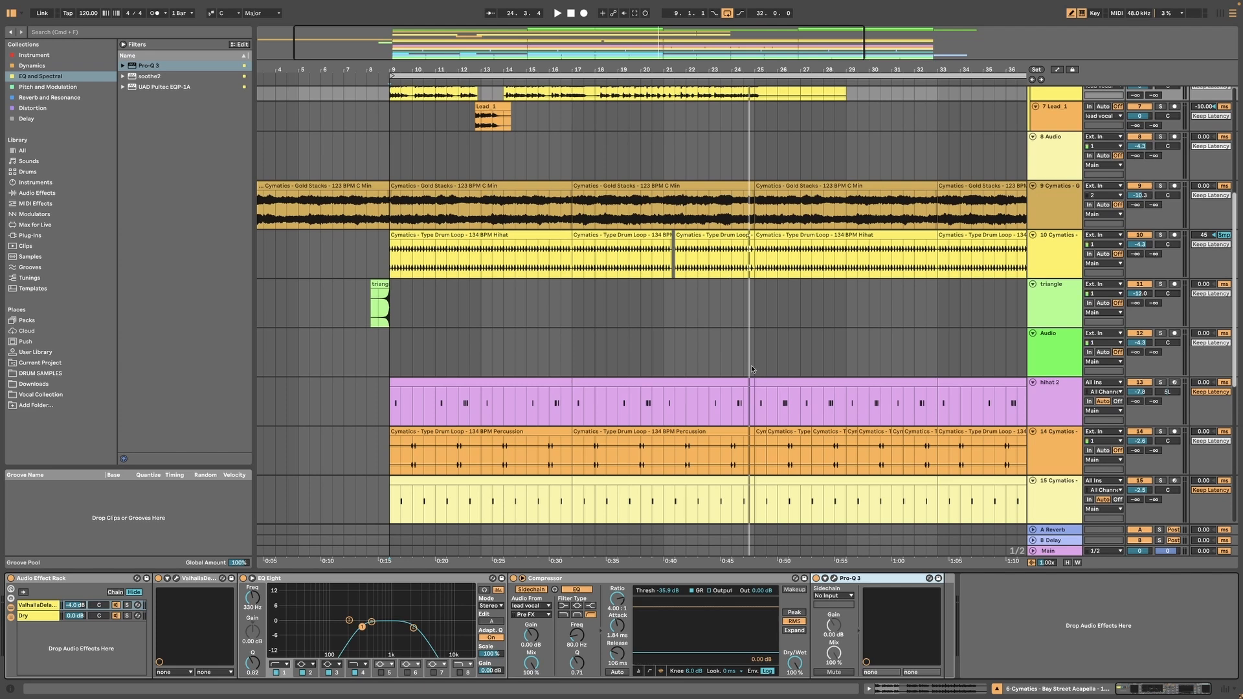
scroll(752, 369, down, 2)
click(688, 251)
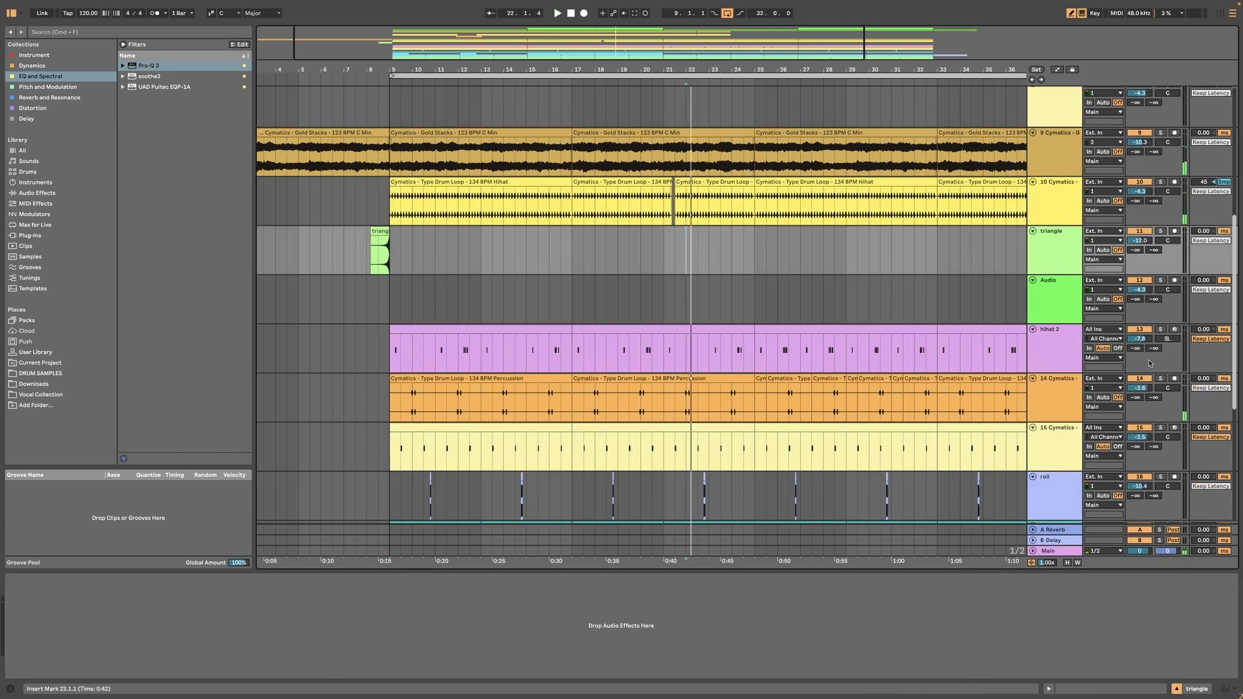
scroll(951, 291, up, 2)
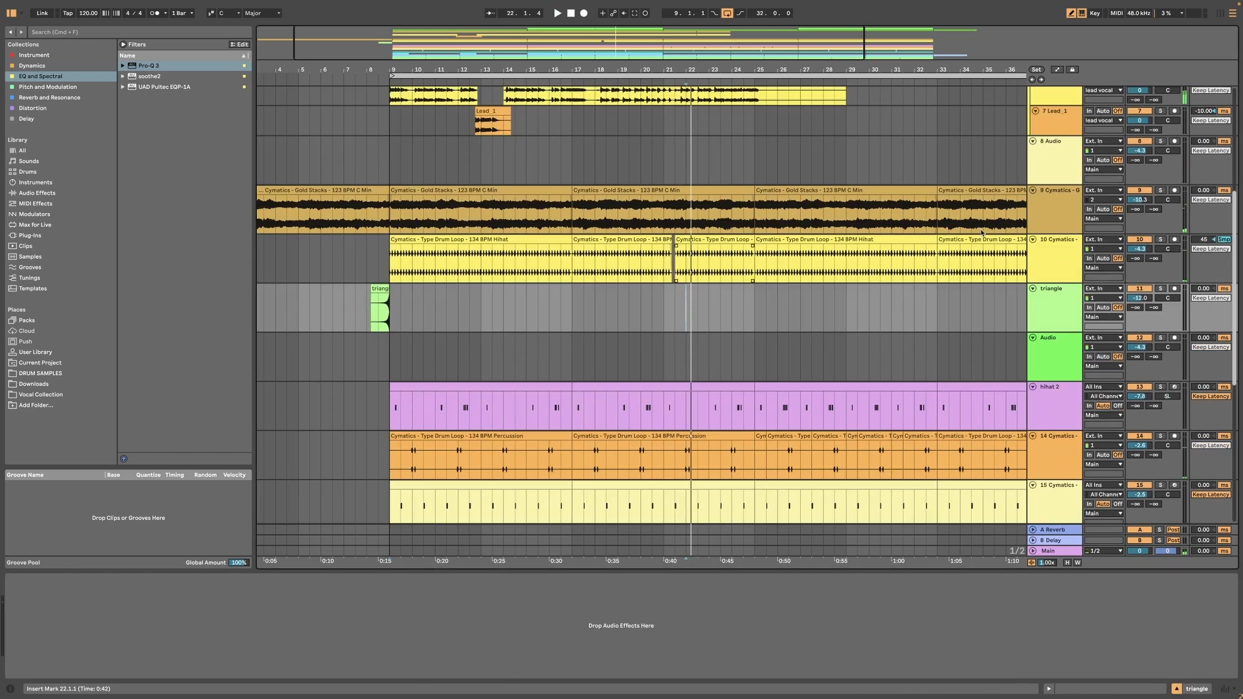
click(1074, 252)
key(space)
Select the Bay Street Acapella lead track inside the lead vocal group and open its Pro-Q 3
scroll(1025, 338, up, 2)
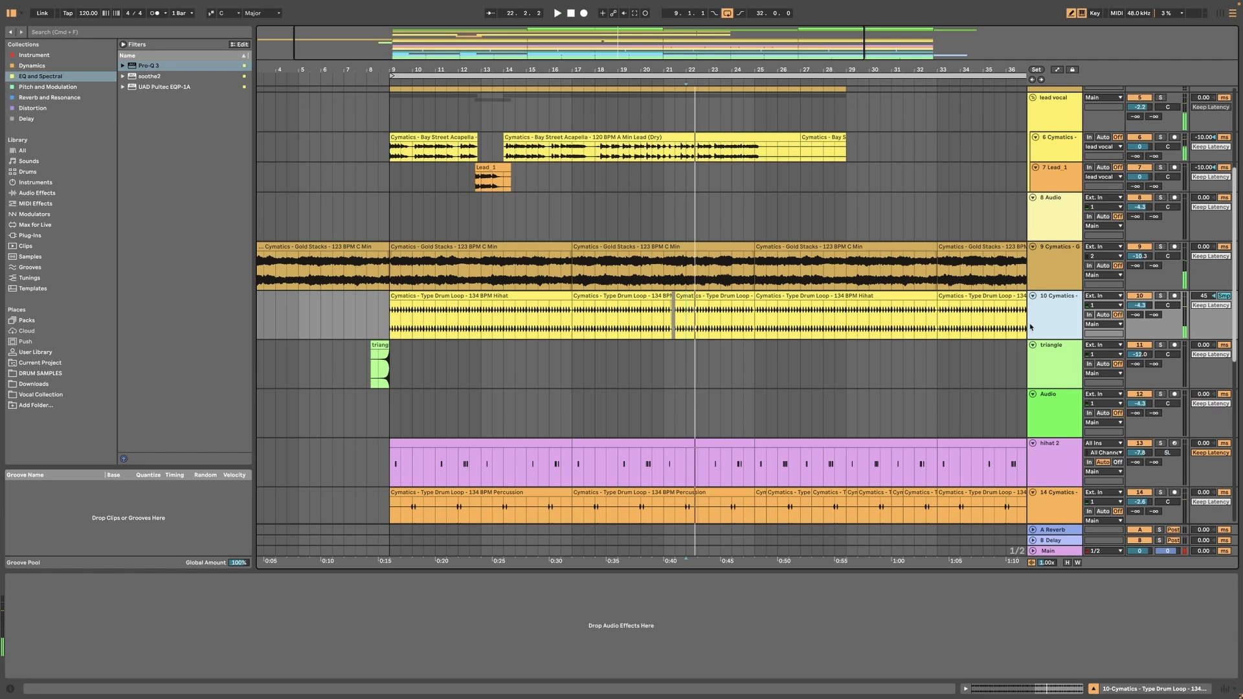
scroll(1030, 327, up, 2)
click(1056, 203)
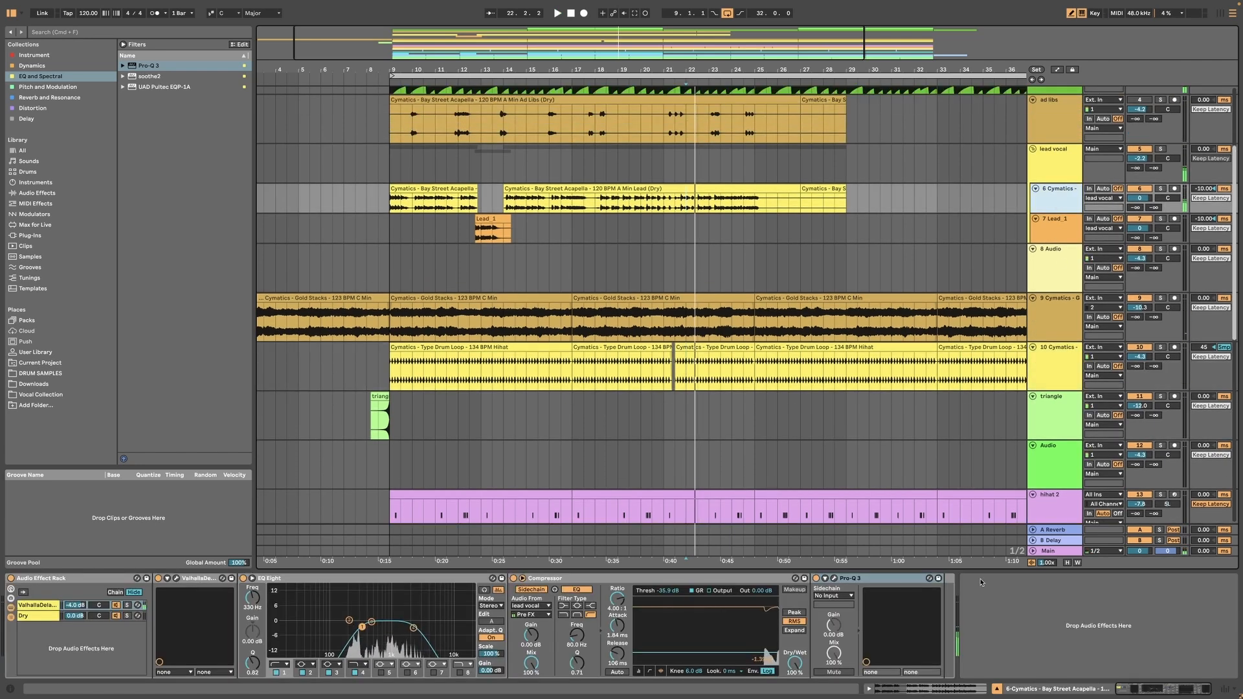
click(834, 578)
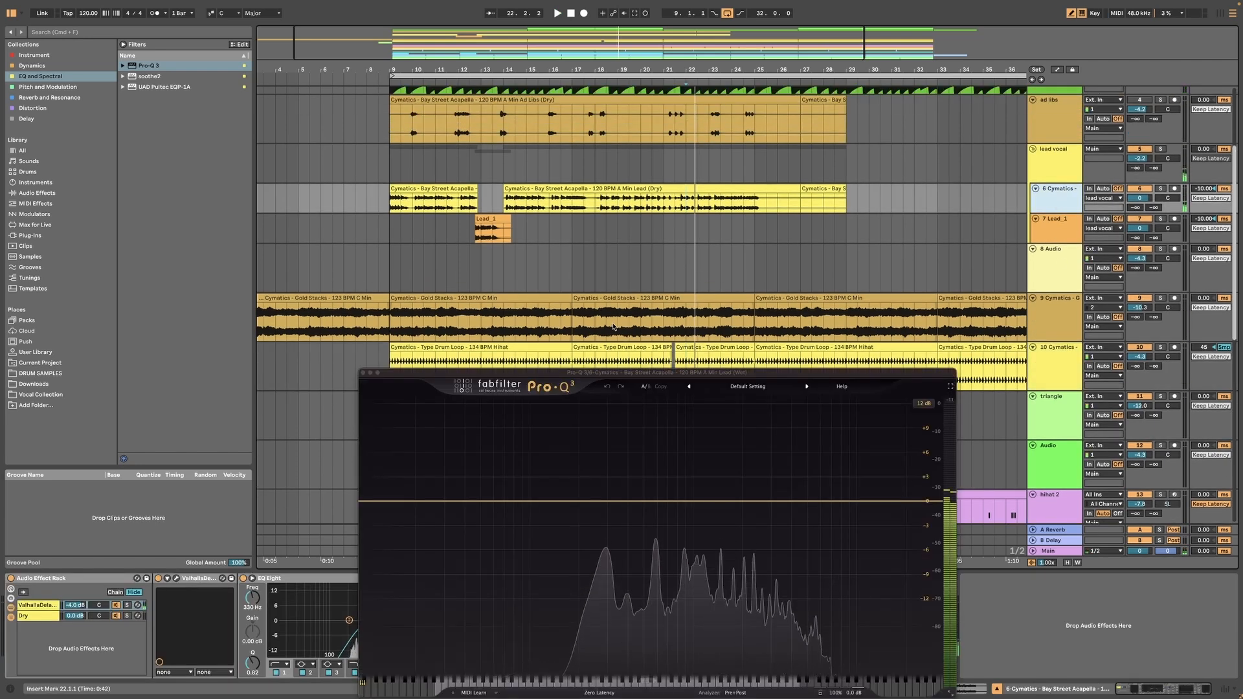
drag(605, 373, 539, 236)
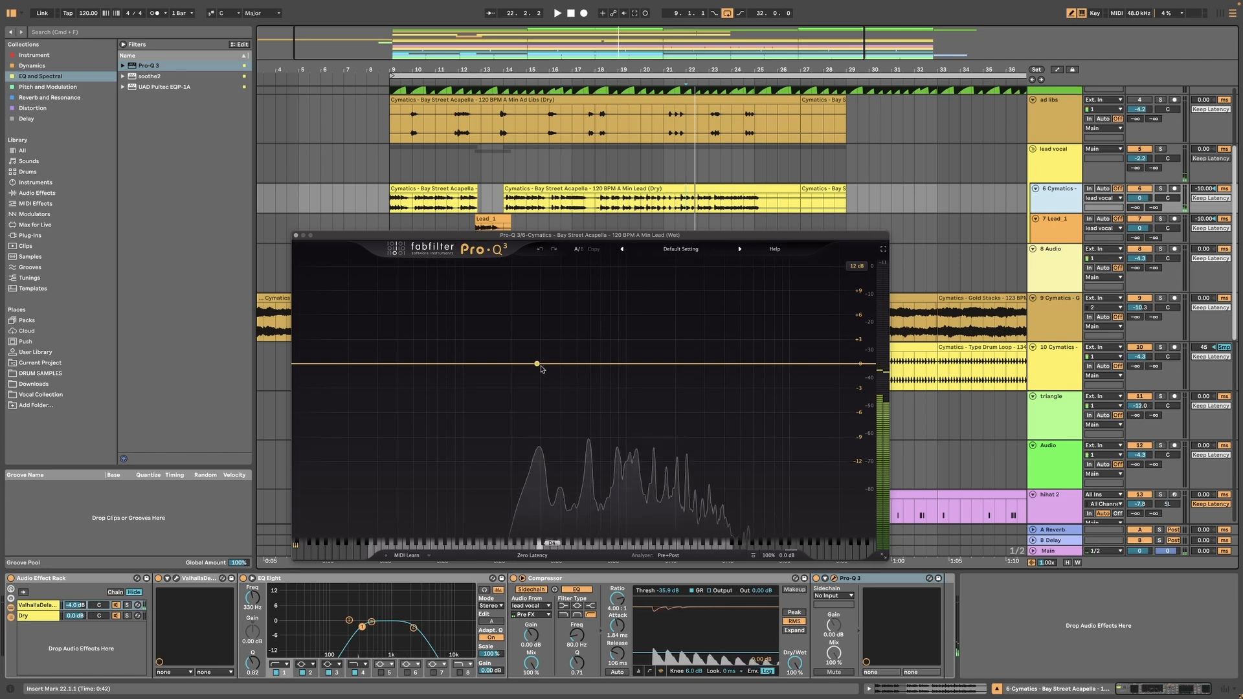
Add a bell band at about 239 Hz with a 1.07 dB cut in Pro-Q 3 and apply it to the Side signal only
double_click(534, 363)
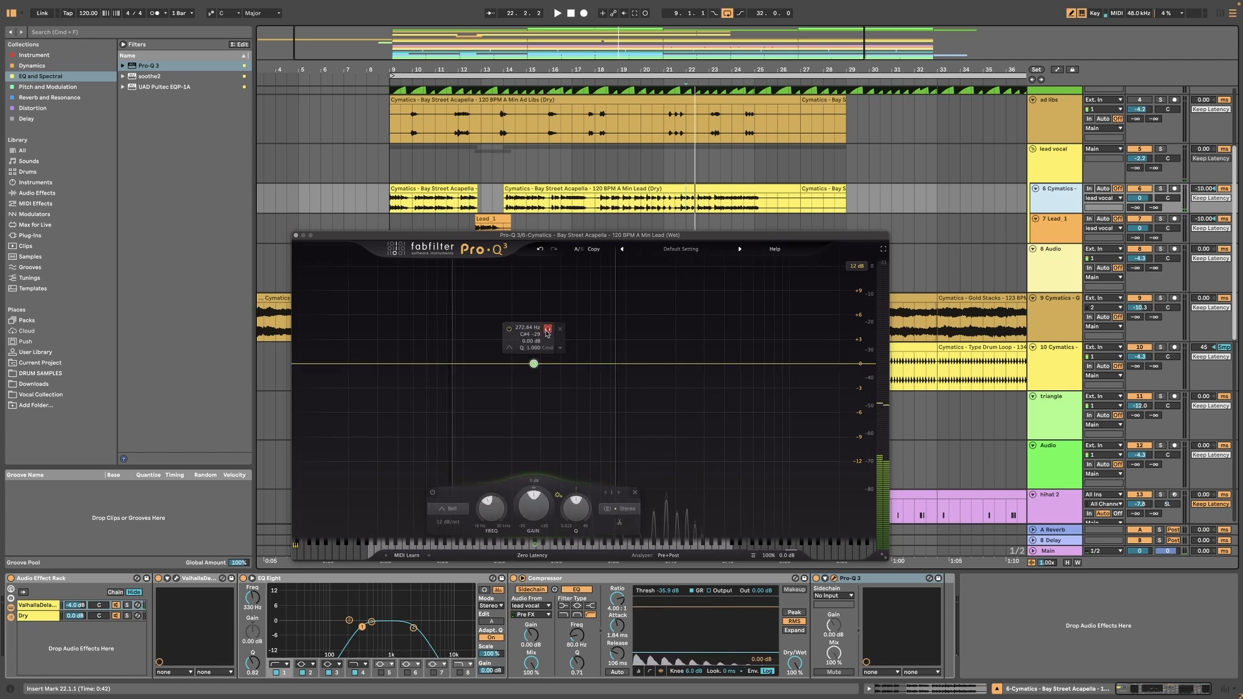
drag(534, 364, 525, 373)
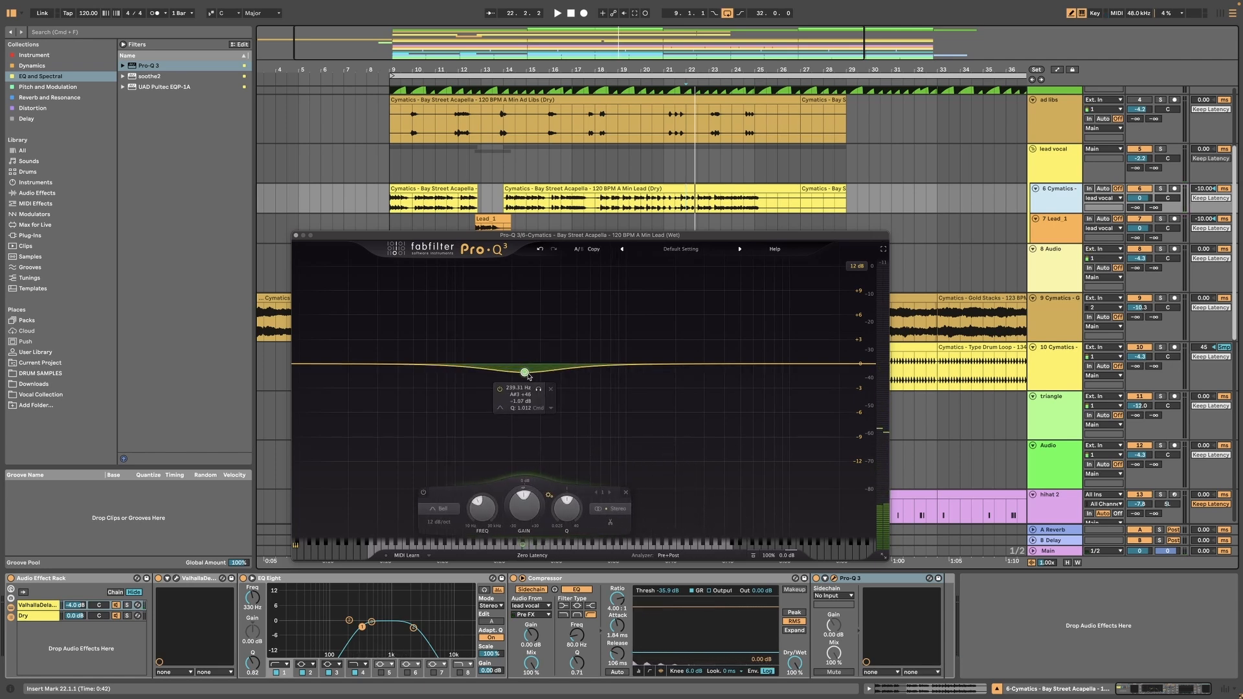
click(449, 508)
click(612, 509)
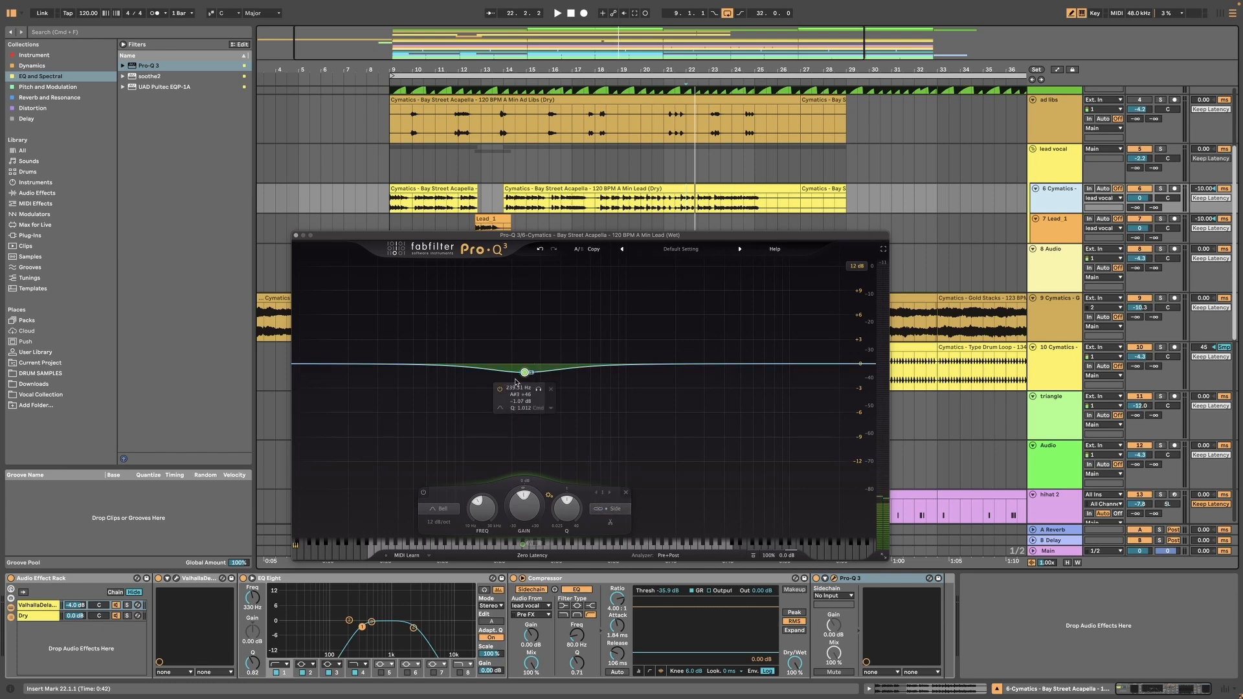
Audition the Pro-Q 3 side band in isolation and deepen its cut to between -3 and -6 dB
click(539, 389)
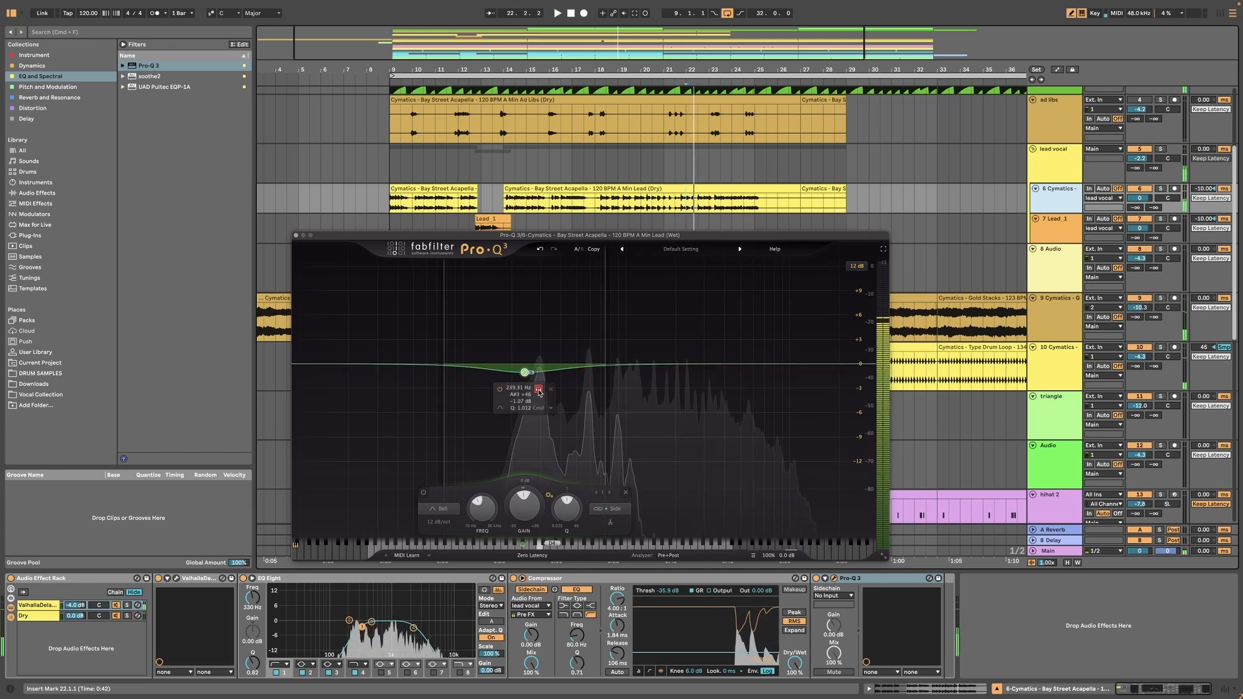
mouse_move(540, 393)
mouse_down()
mouse_move(553, 394)
mouse_move(534, 402)
mouse_up()
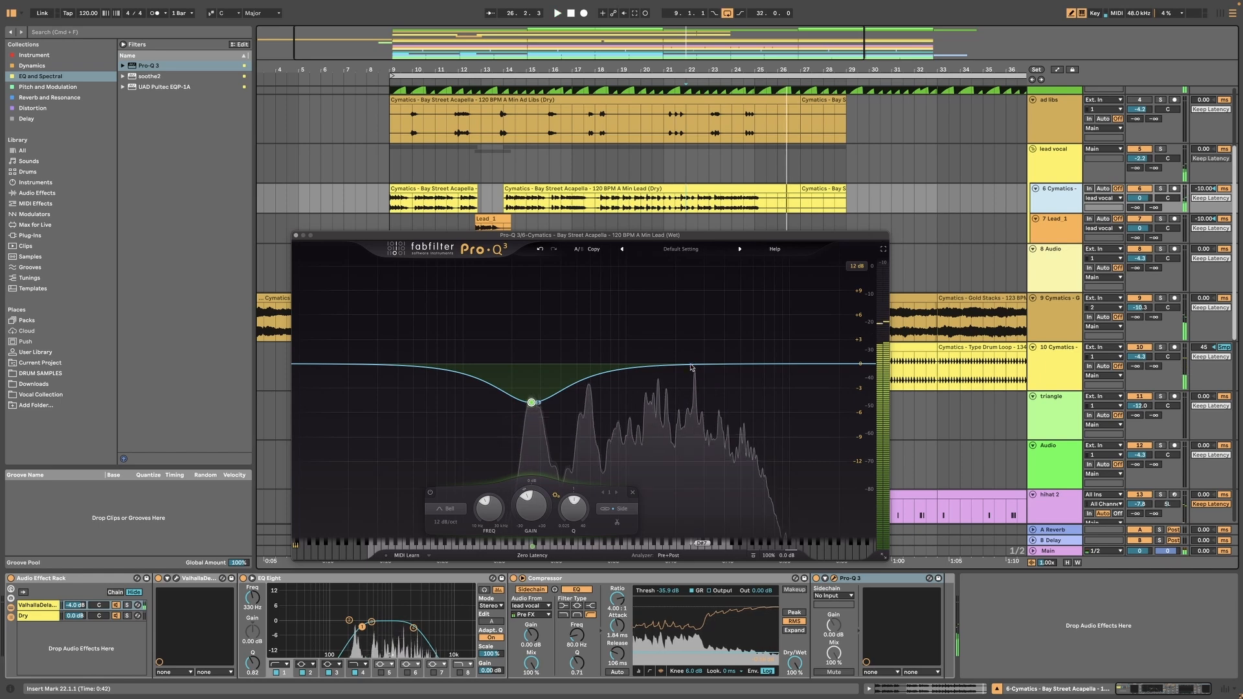
click(304, 236)
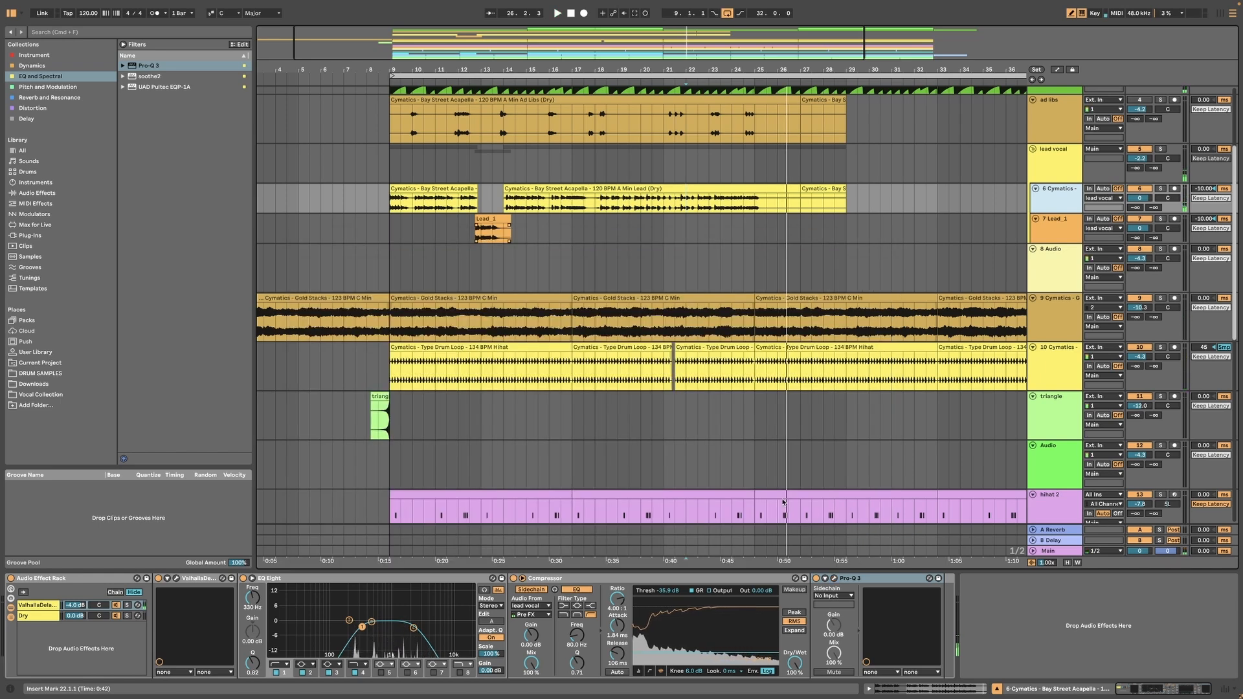
Insert soothe2 after Pro-Q 3 and set its band 3 to about 4.7 kHz with 6.5 dB sensitivity
double_click(141, 79)
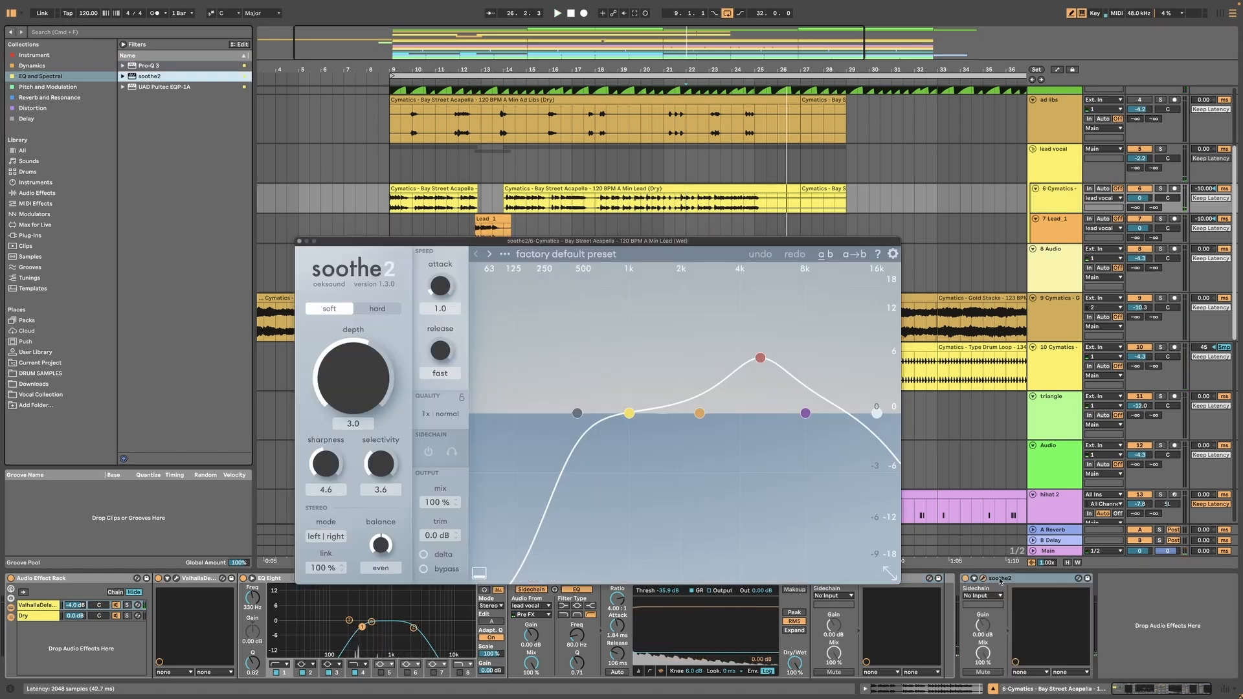
drag(761, 358, 756, 353)
key(space)
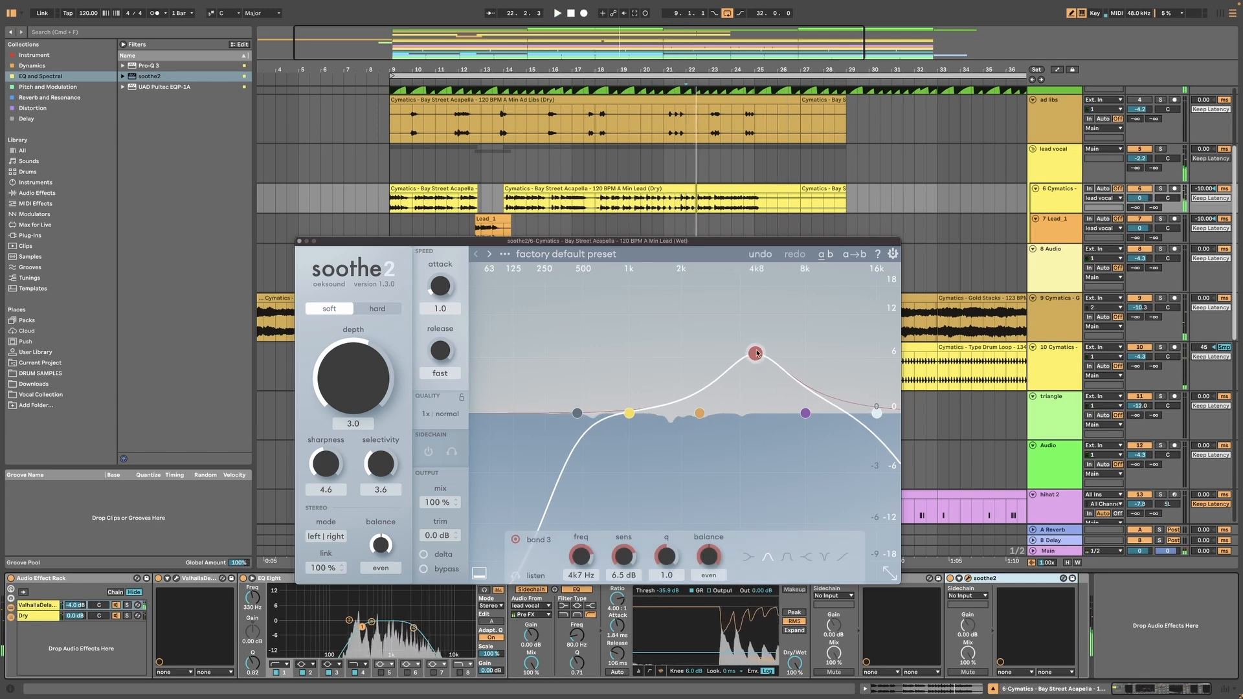
With the lead vocal soloed, set soothe2's low cut to 1.4 kHz and band 3 to 2.6 kHz with 11 dB sensitivity
click(515, 576)
mouse_move(755, 354)
mouse_down()
mouse_move(737, 347)
mouse_move(750, 341)
mouse_up()
click(1161, 150)
drag(578, 415, 661, 418)
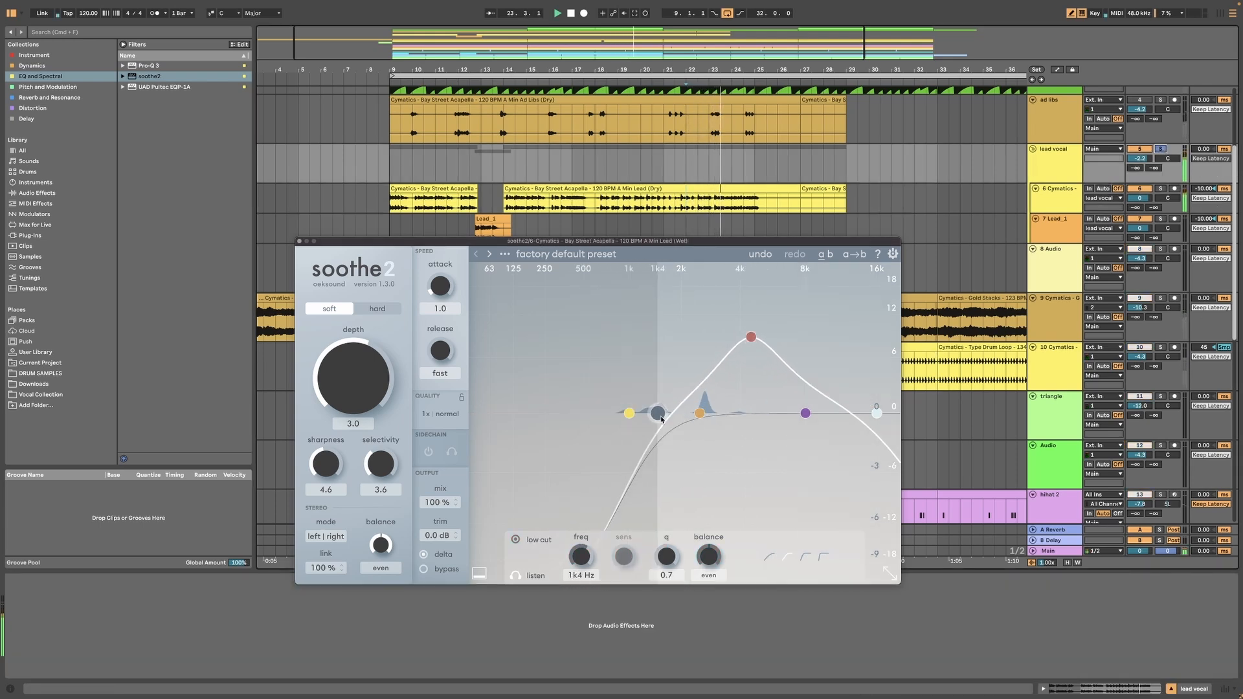
drag(753, 337, 707, 323)
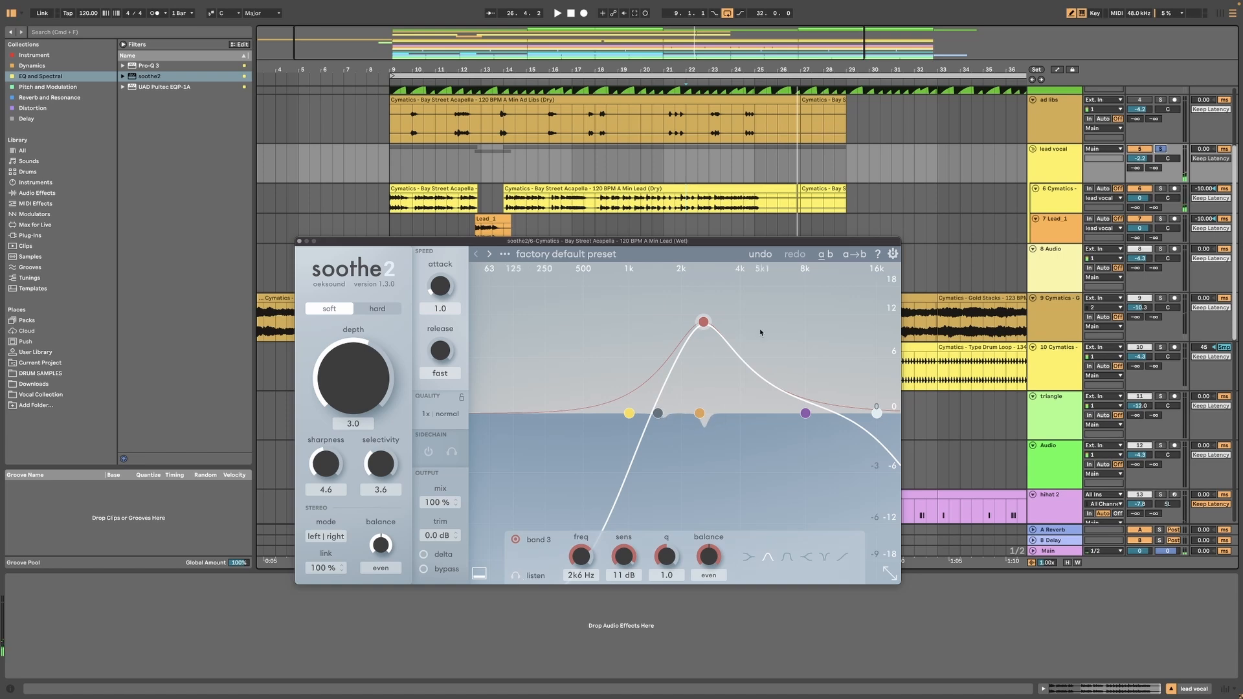
Close soothe2 and audition the lead vocal's delay chain against the full mix, replaying from bar 24
click(300, 242)
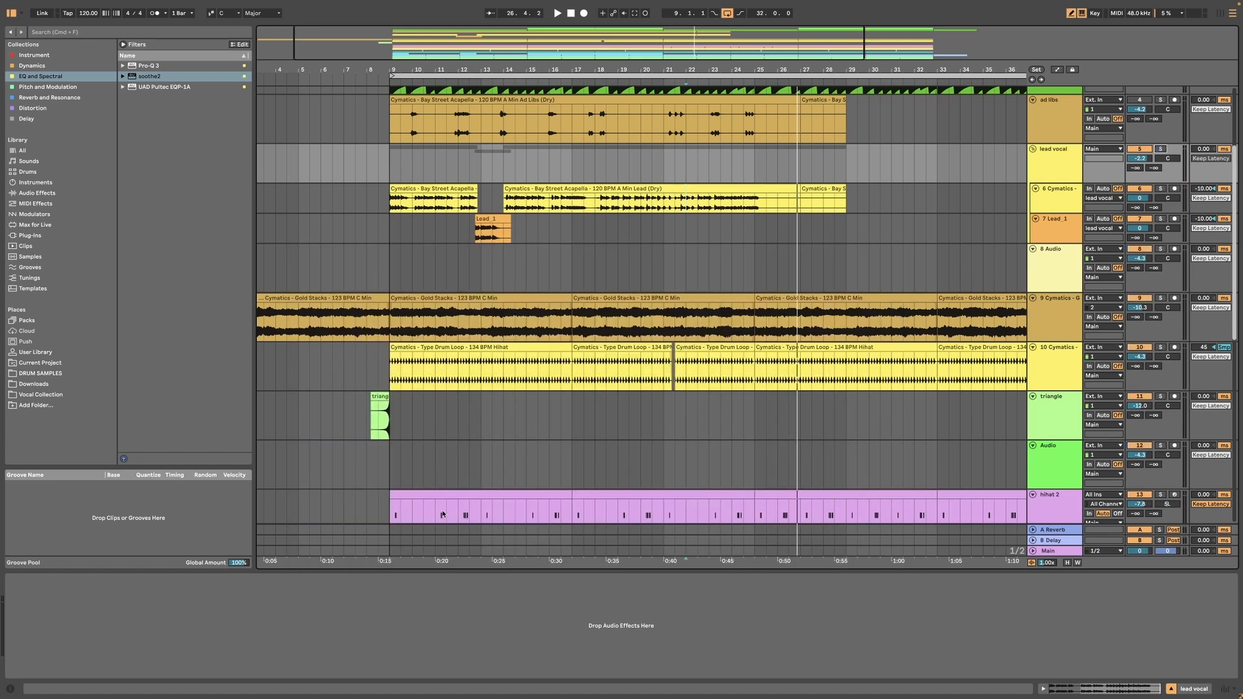
scroll(835, 246, up, 1)
scroll(1070, 174, up, 5)
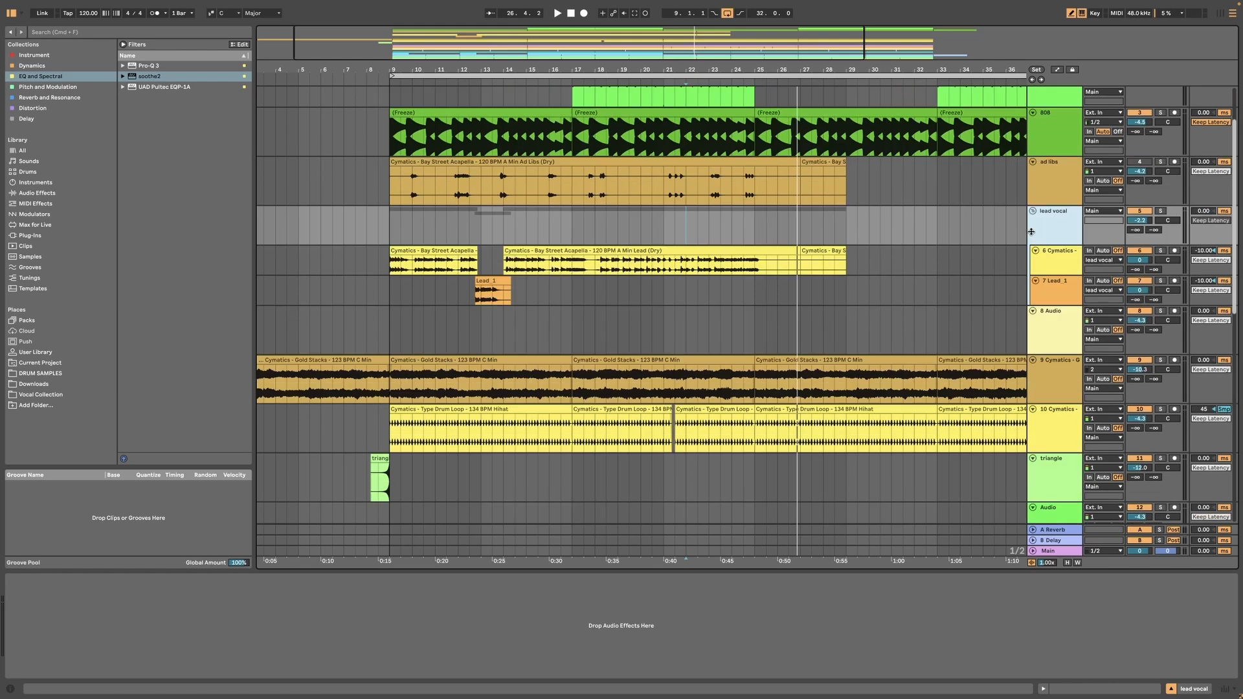
key(space)
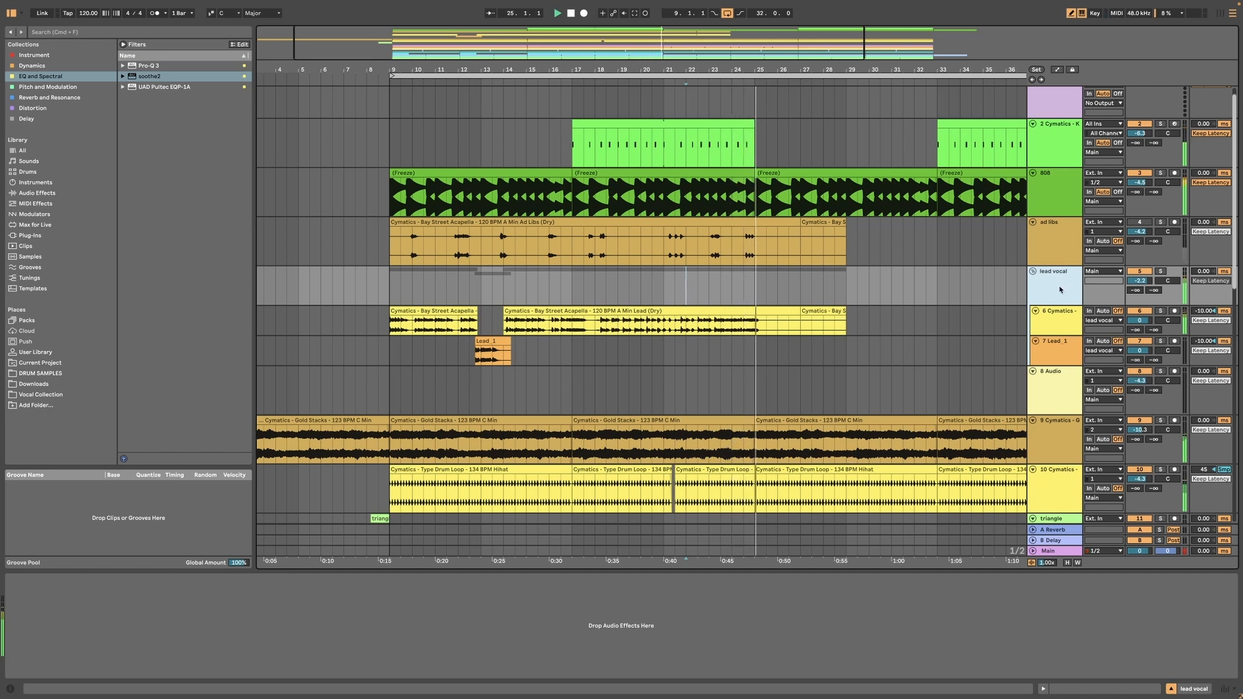
click(1055, 321)
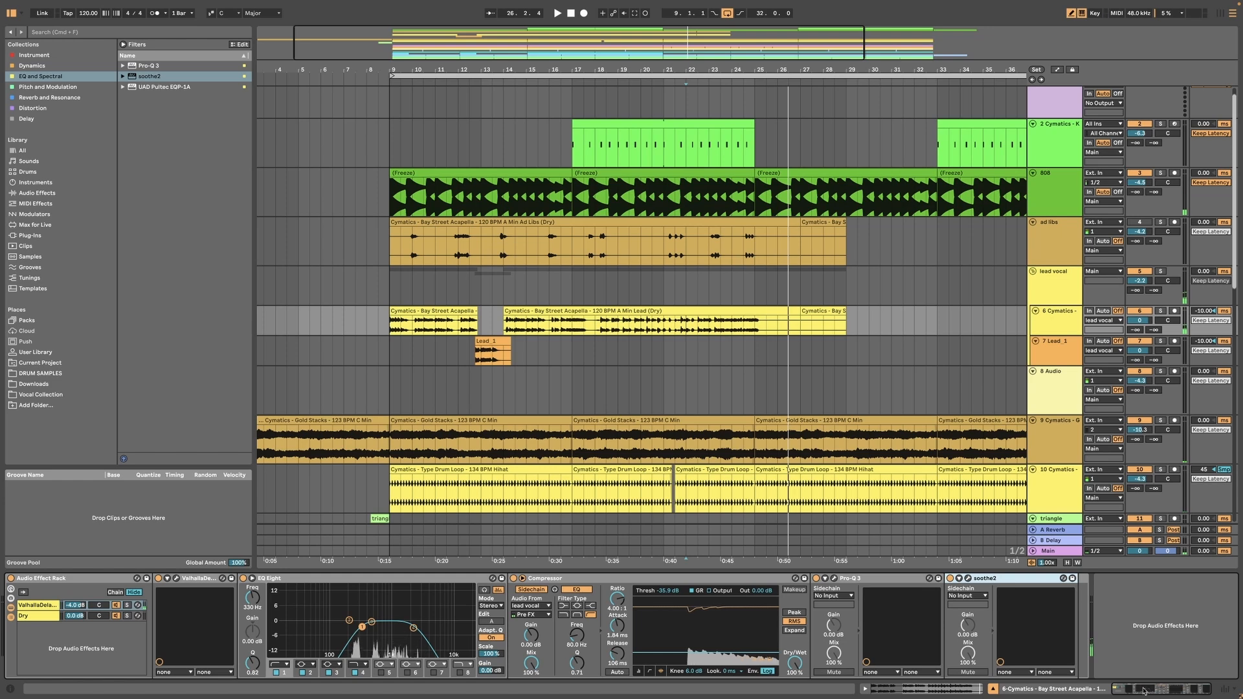
key(space)
key(space)
click(748, 342)
click(734, 288)
key(space)
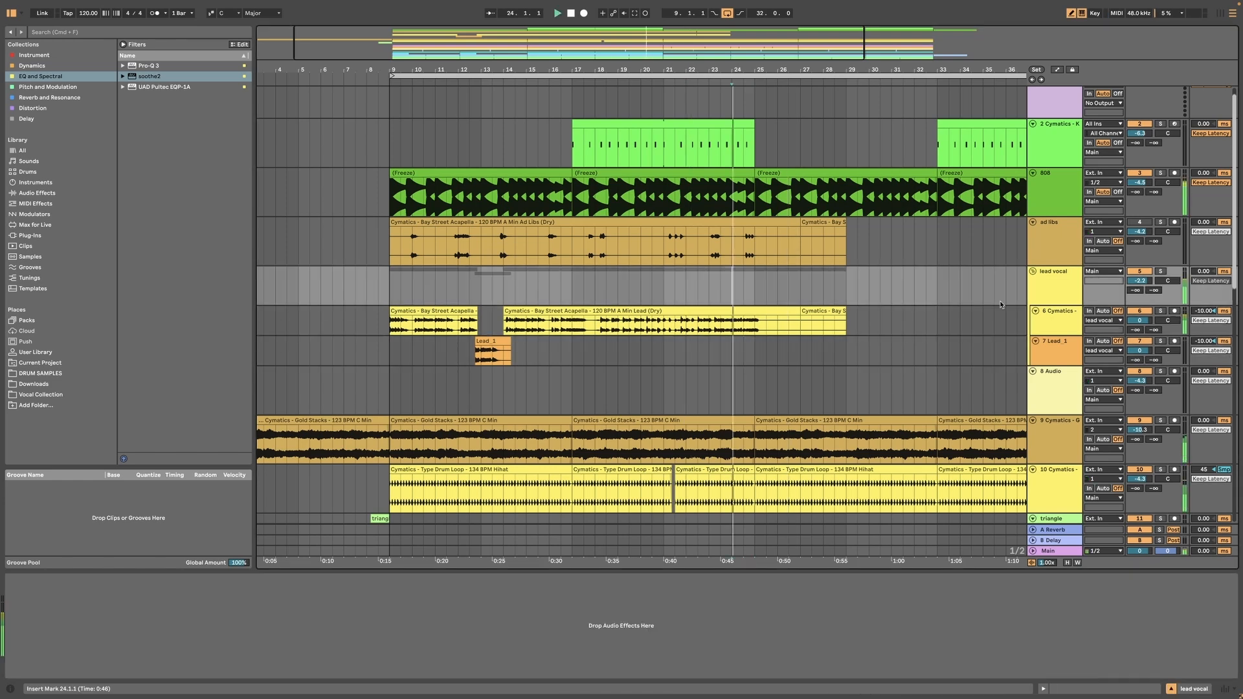
Move the entire delay effect rack from the first lead vocal track to the lead vocal group
click(1033, 287)
click(1049, 317)
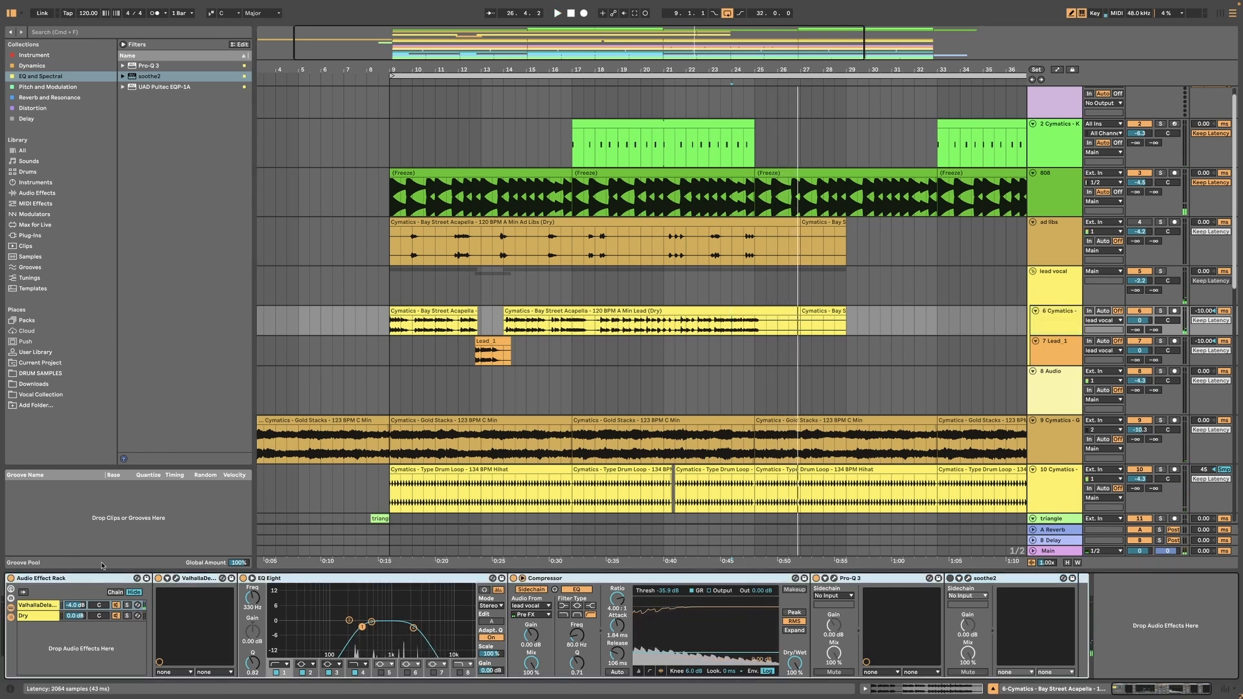
key(super+x)
click(1067, 278)
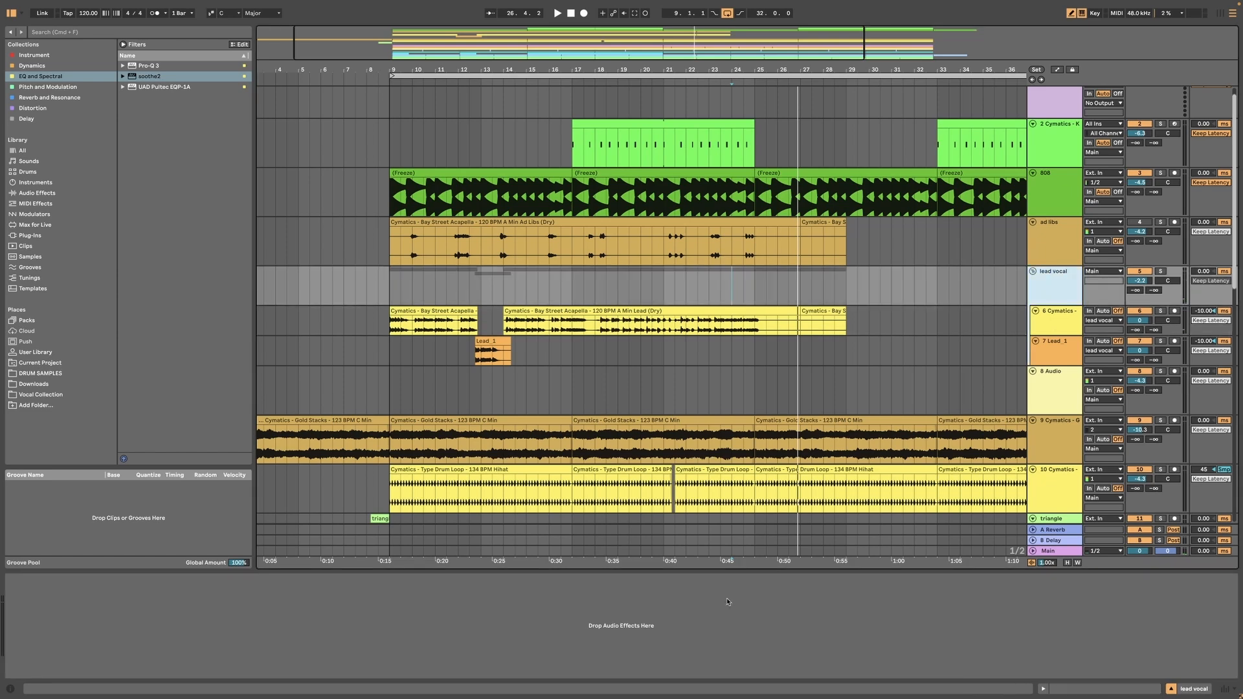
click(611, 642)
key(super+v)
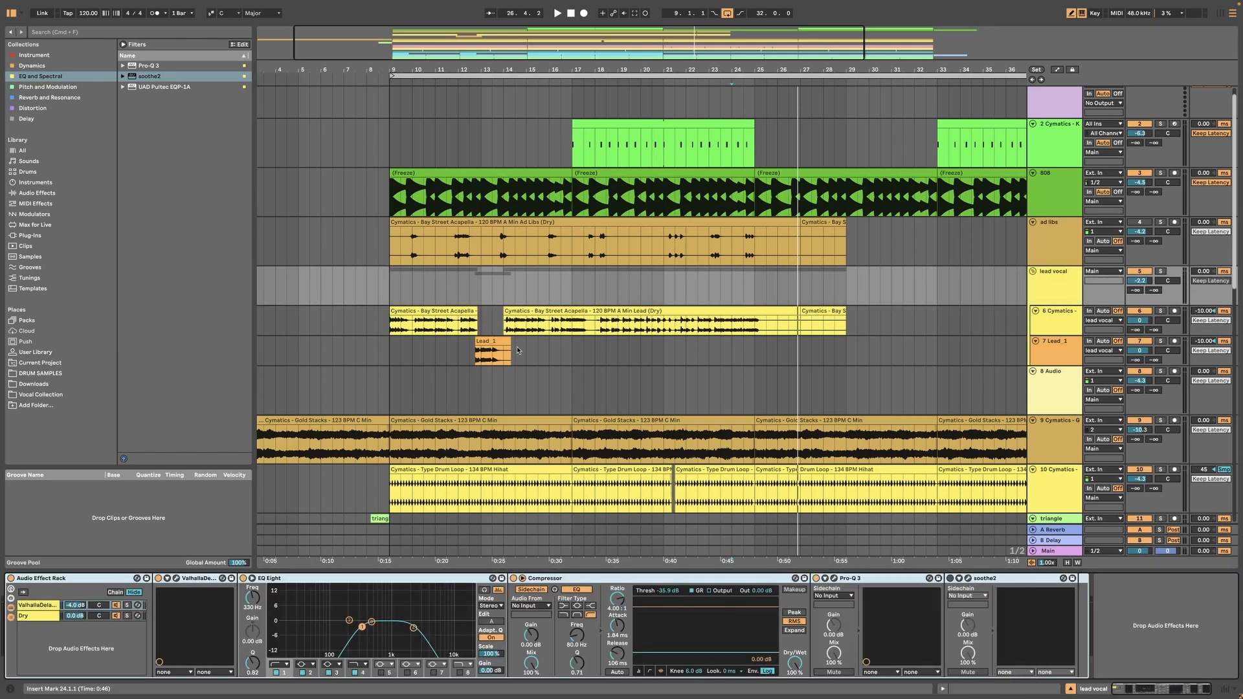
Audition the group's delay in the mix from bars 24 and 9 and lower the rack's ValhallaDelay chain volume to about -9.3 dB
key(space)
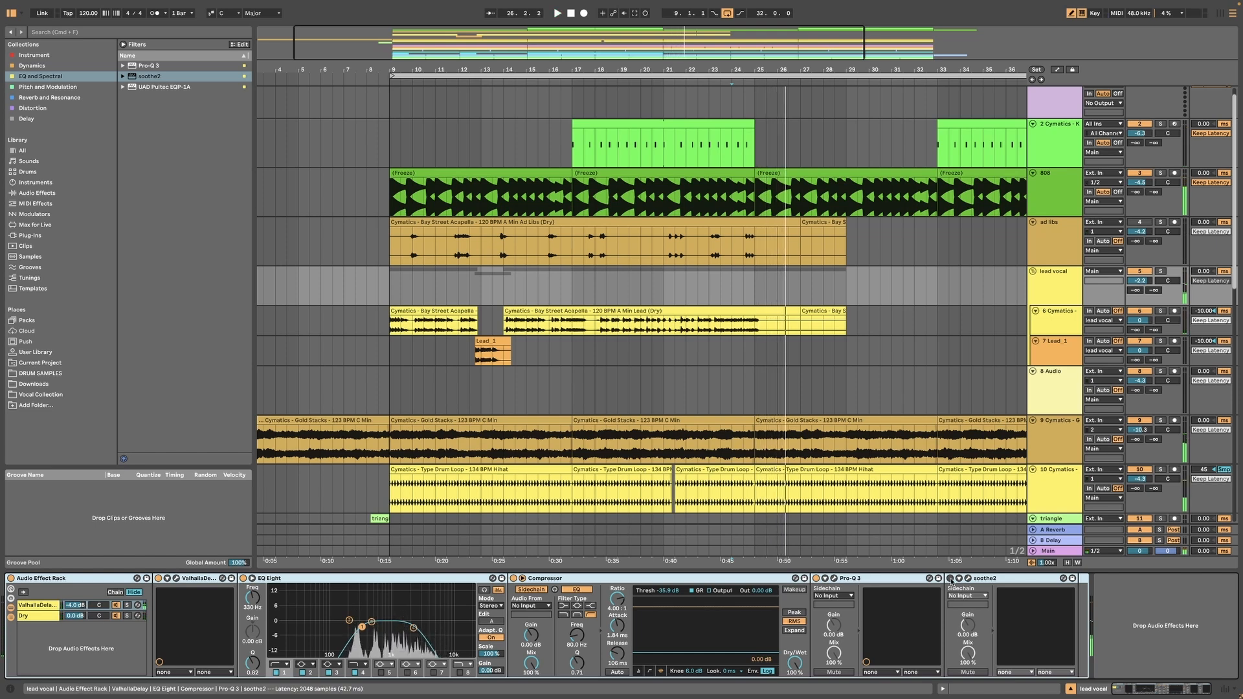
key(space)
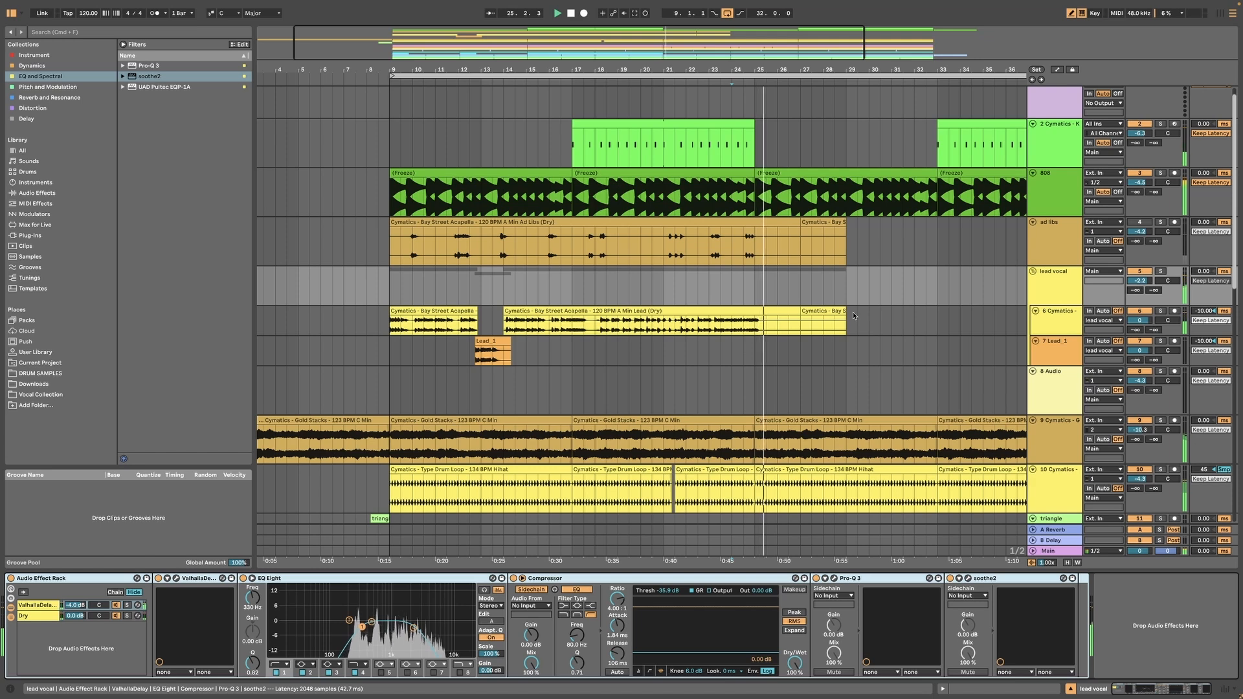
click(177, 579)
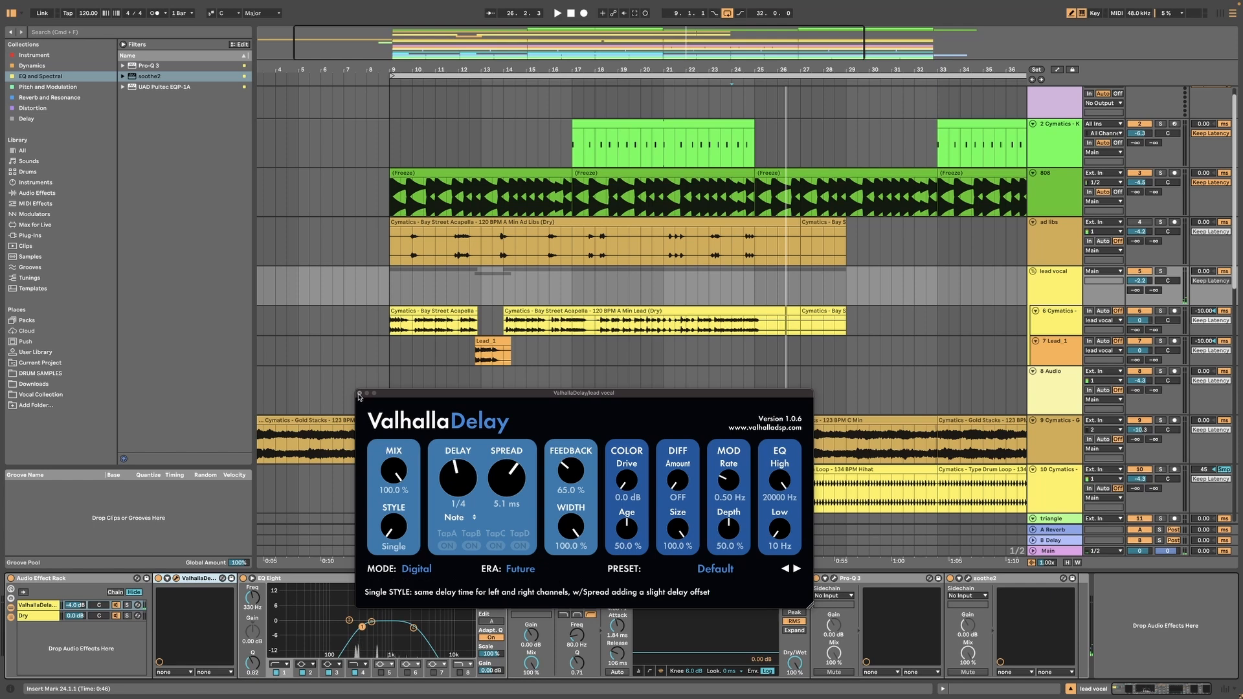
click(176, 579)
key(space)
drag(81, 609, 81, 616)
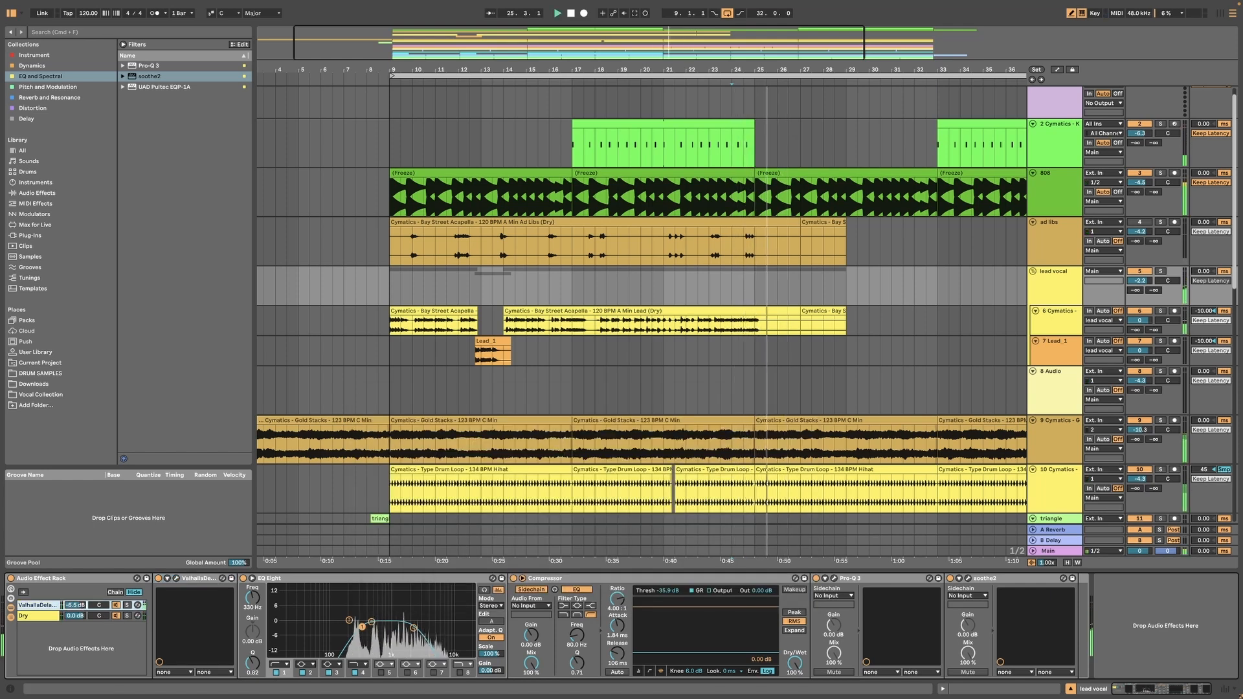
click(393, 348)
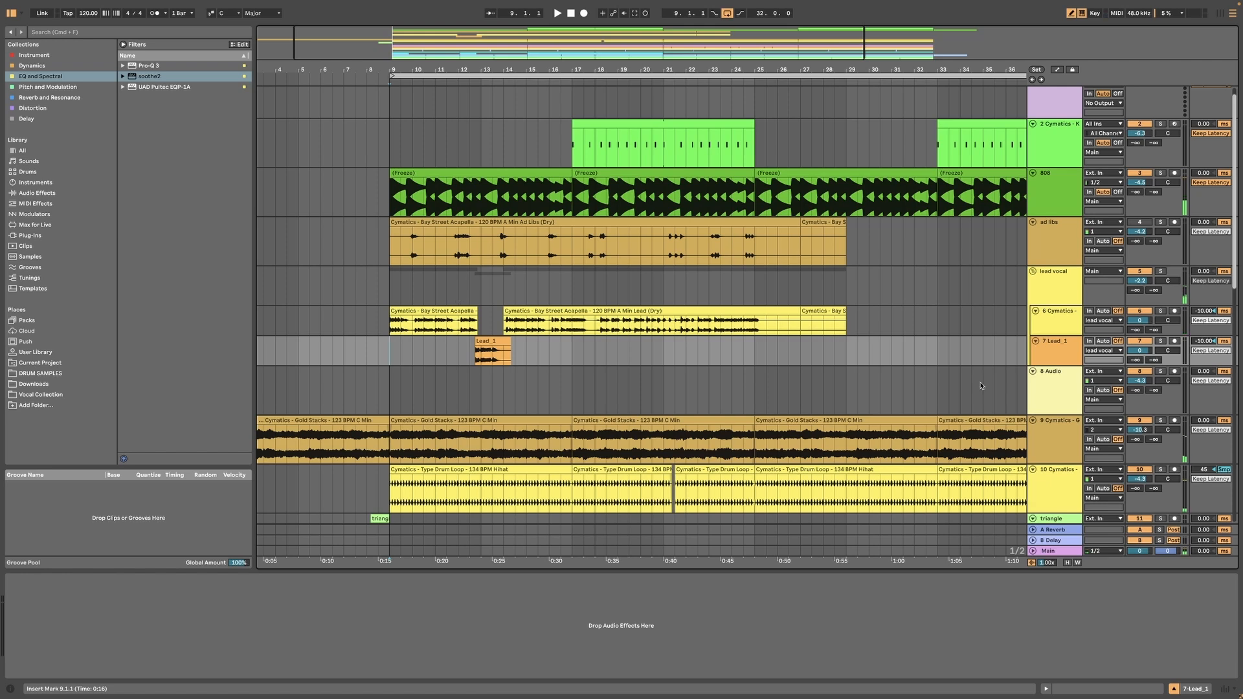
key(space)
click(1051, 327)
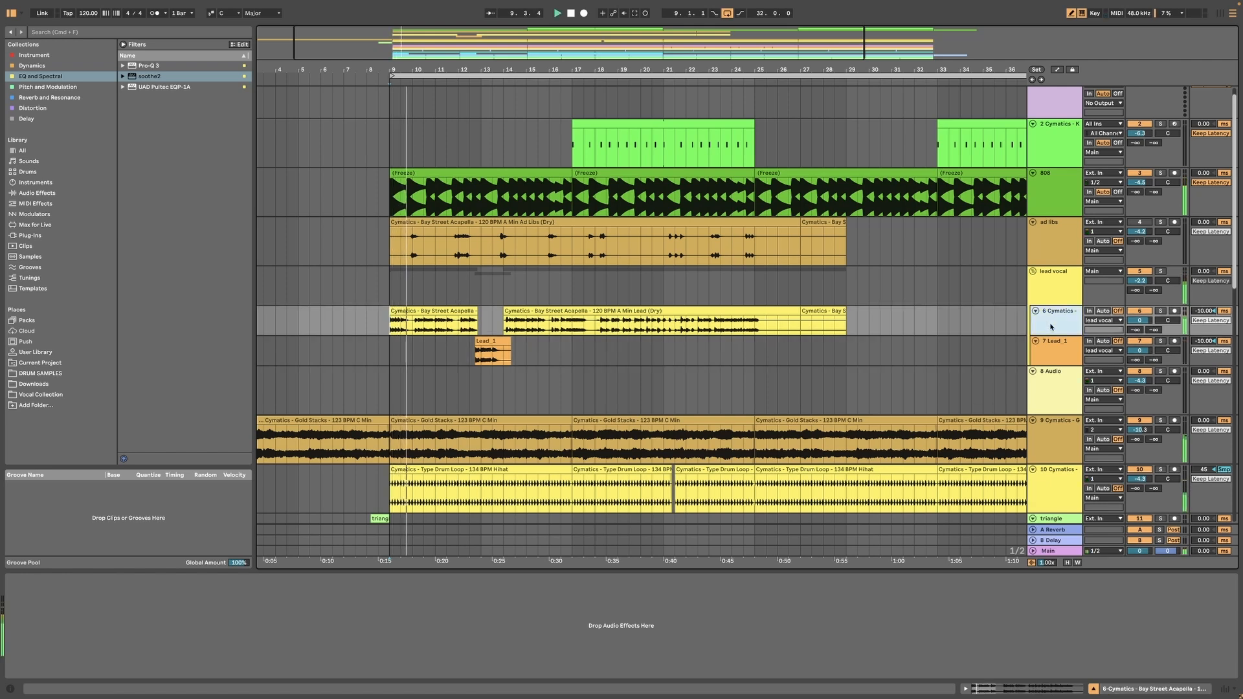
click(1059, 297)
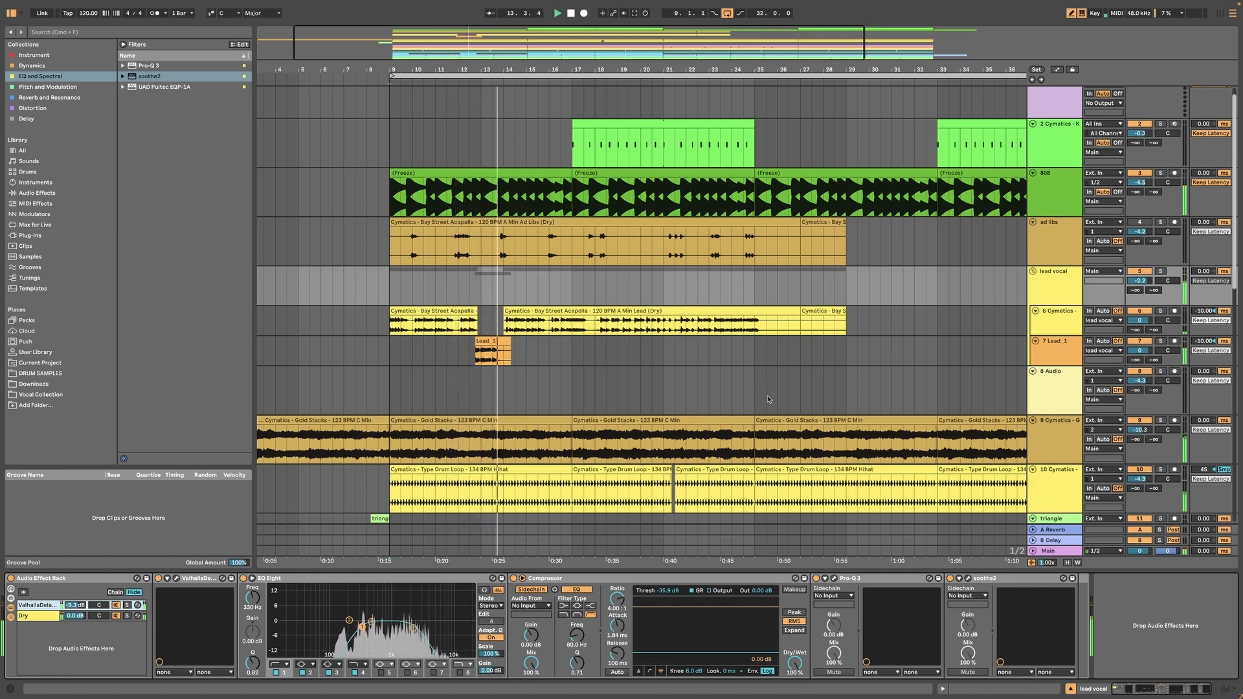
Add a bell band at about 2.13 kHz in the group's Pro-Q 3 and set its stereo placement to Stereo
click(833, 578)
key(space)
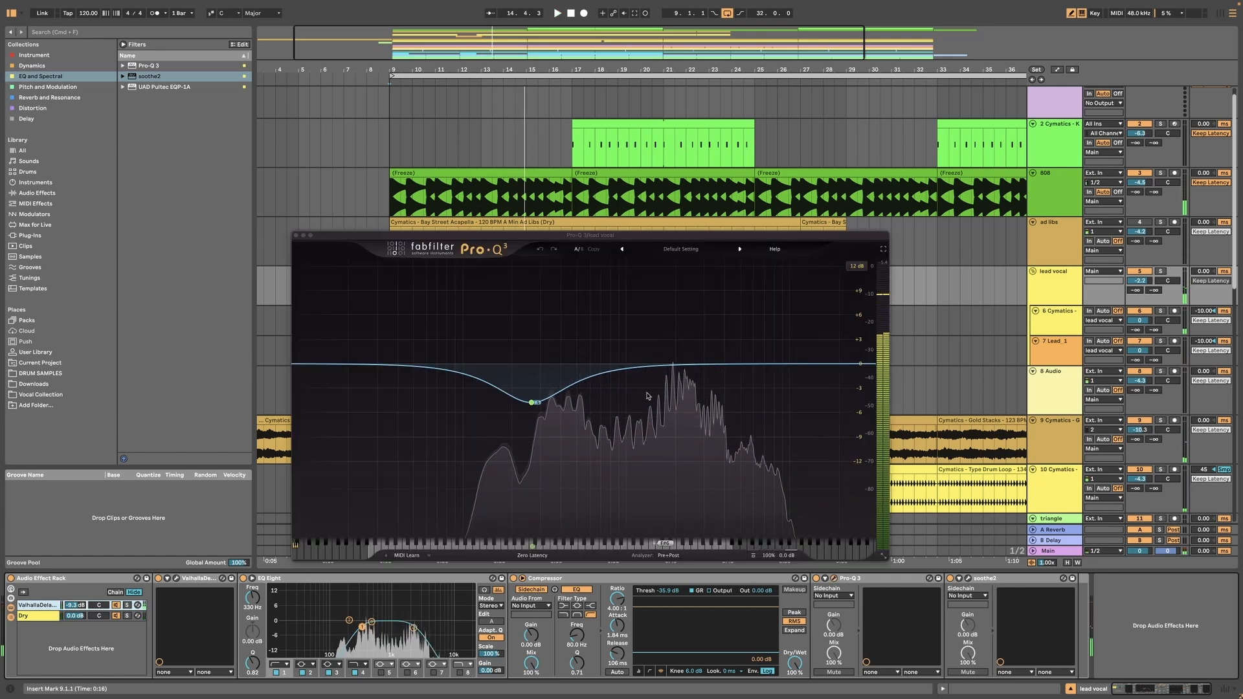
key(space)
click(680, 367)
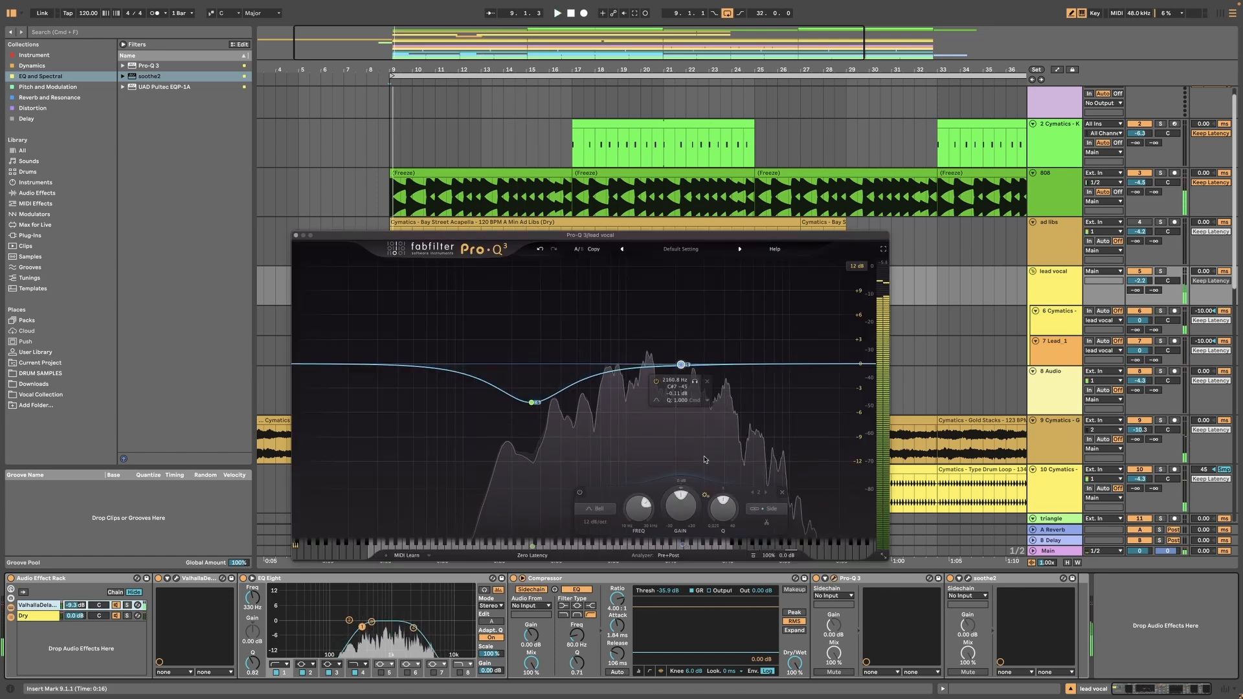
drag(681, 364, 679, 361)
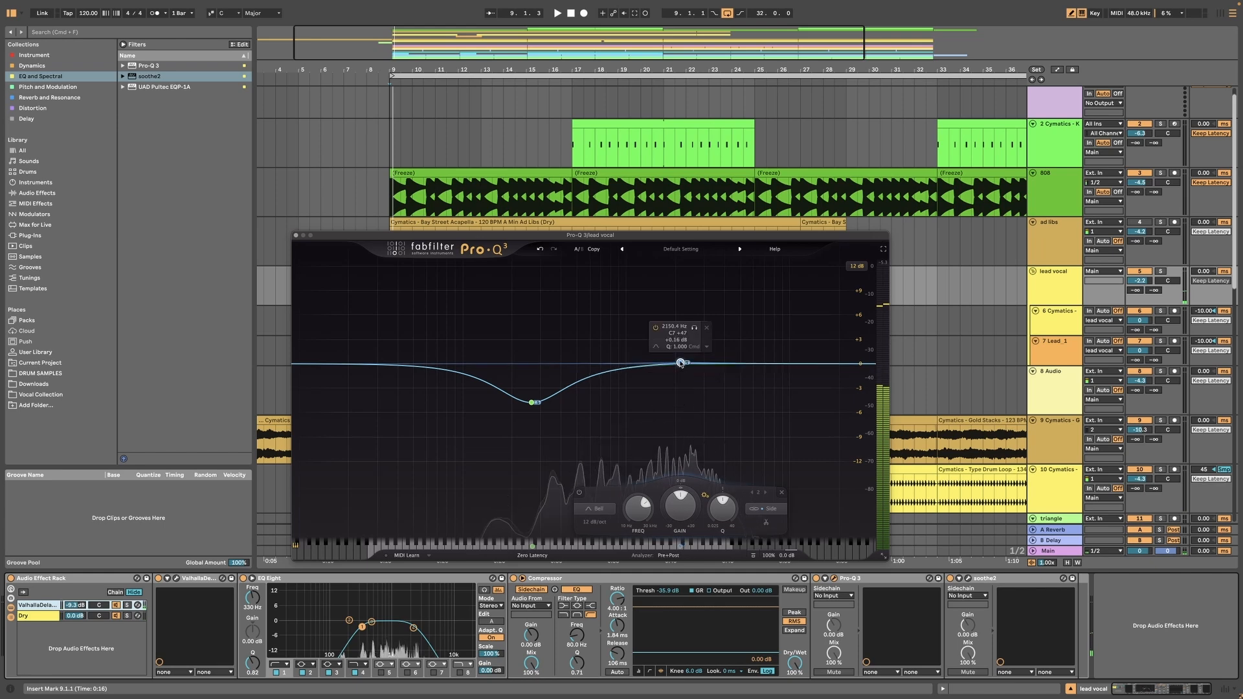
right_click(680, 360)
mouse_move(730, 426)
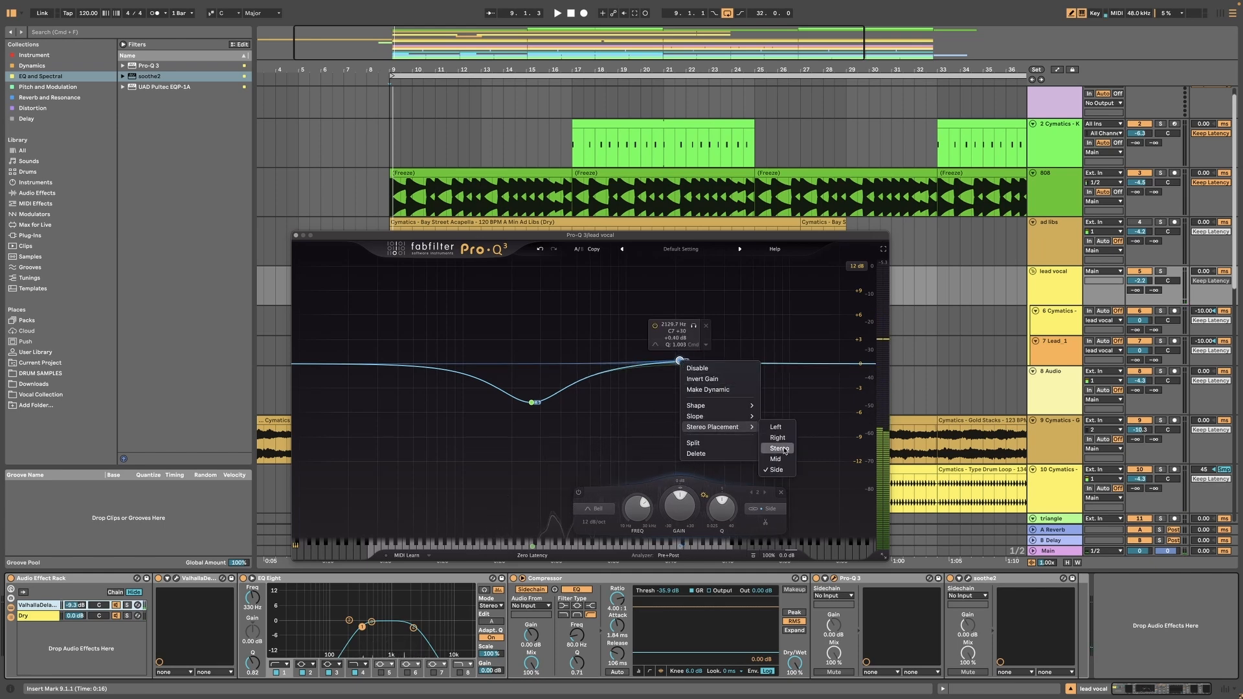
click(779, 449)
Shape the new Pro-Q 3 band into a cut of about 4.66 dB near 2.68 kHz and close the plugin
drag(680, 362, 687, 385)
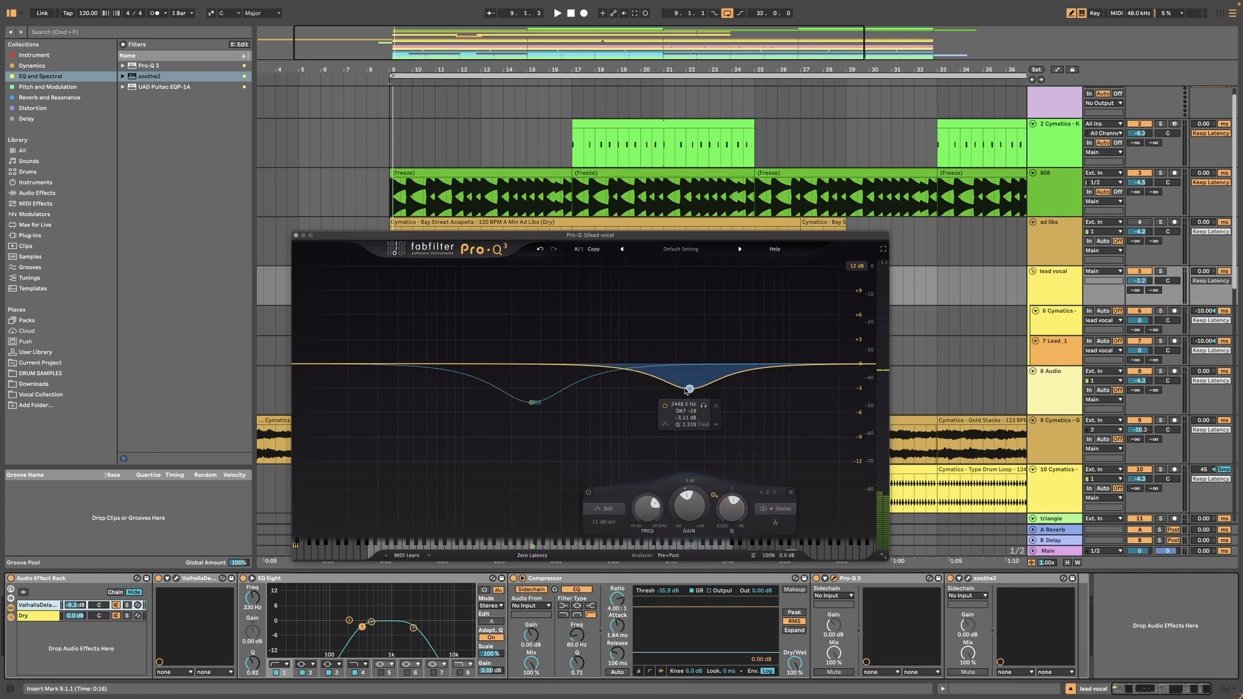
mouse_move(688, 394)
mouse_down()
mouse_move(713, 424)
mouse_move(695, 394)
mouse_up()
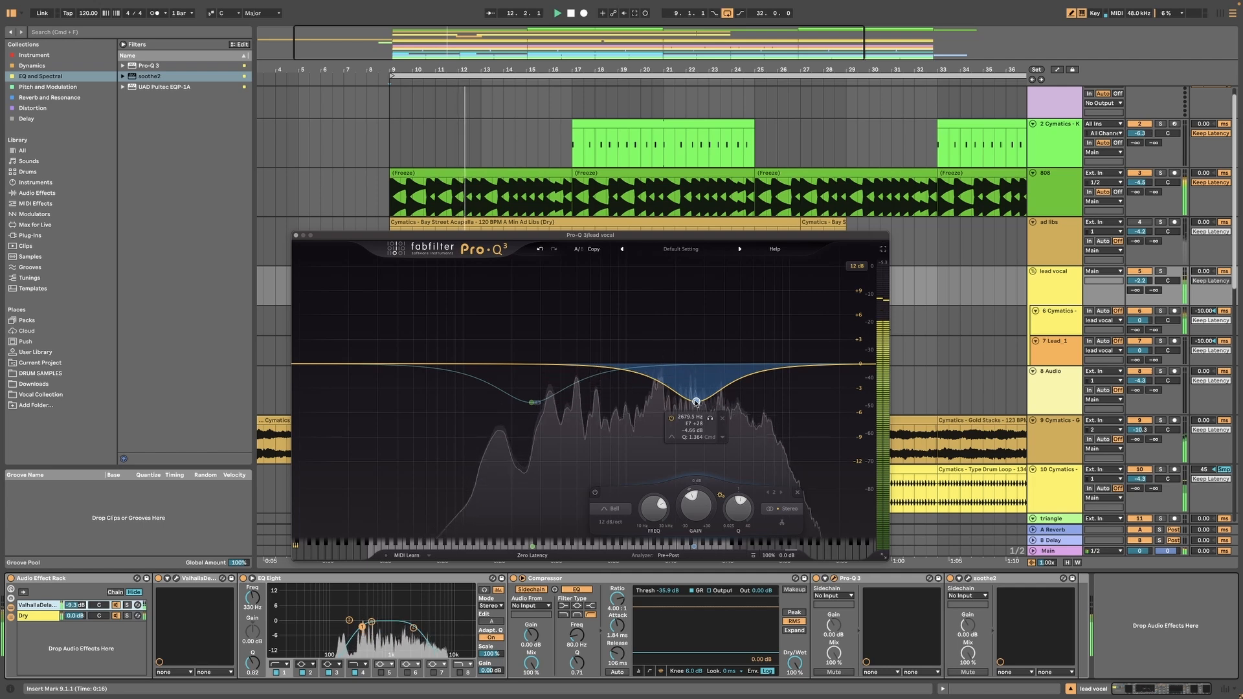
drag(696, 402, 696, 402)
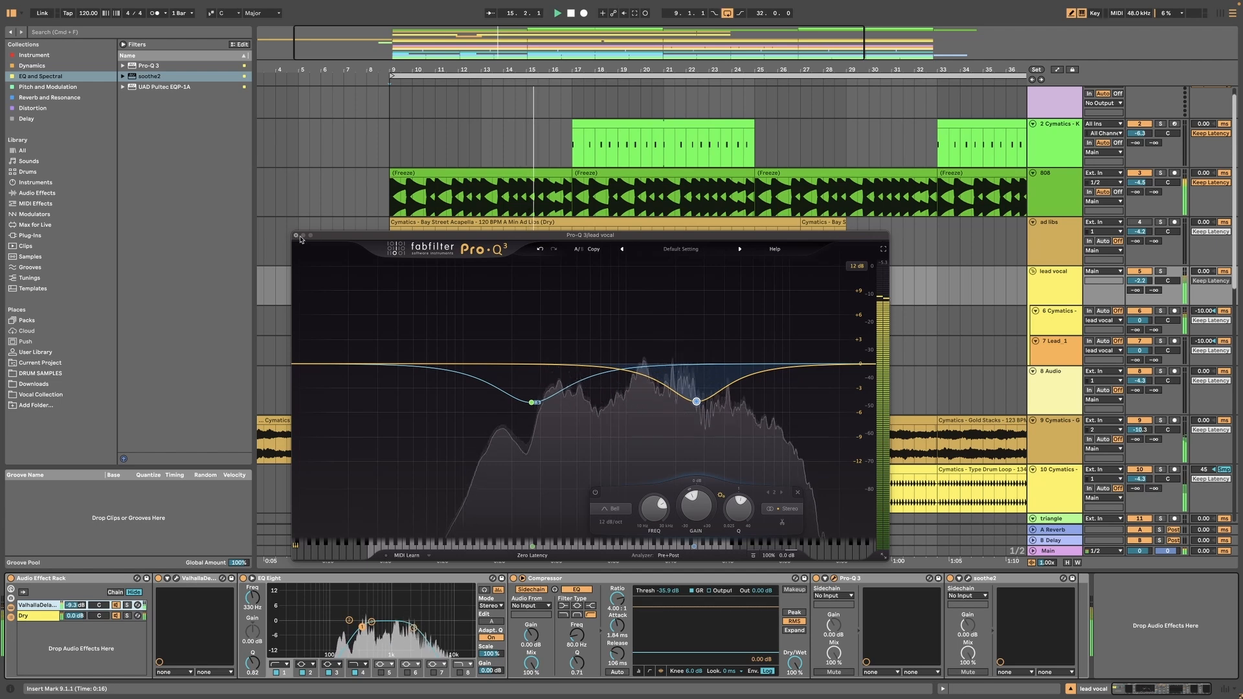
click(296, 235)
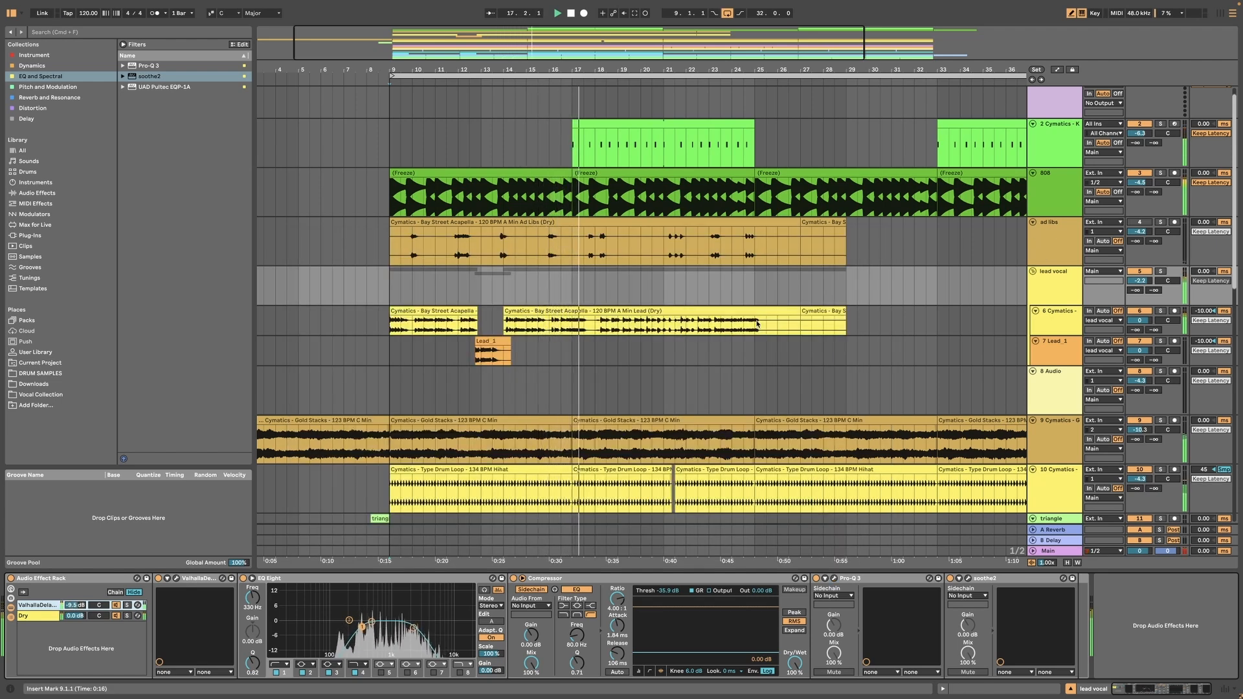
Compare the lead vocal group without and with the whole Audio Effect Rack by bypassing and re-enabling it during playback from bar 14
scroll(906, 333, up, 1)
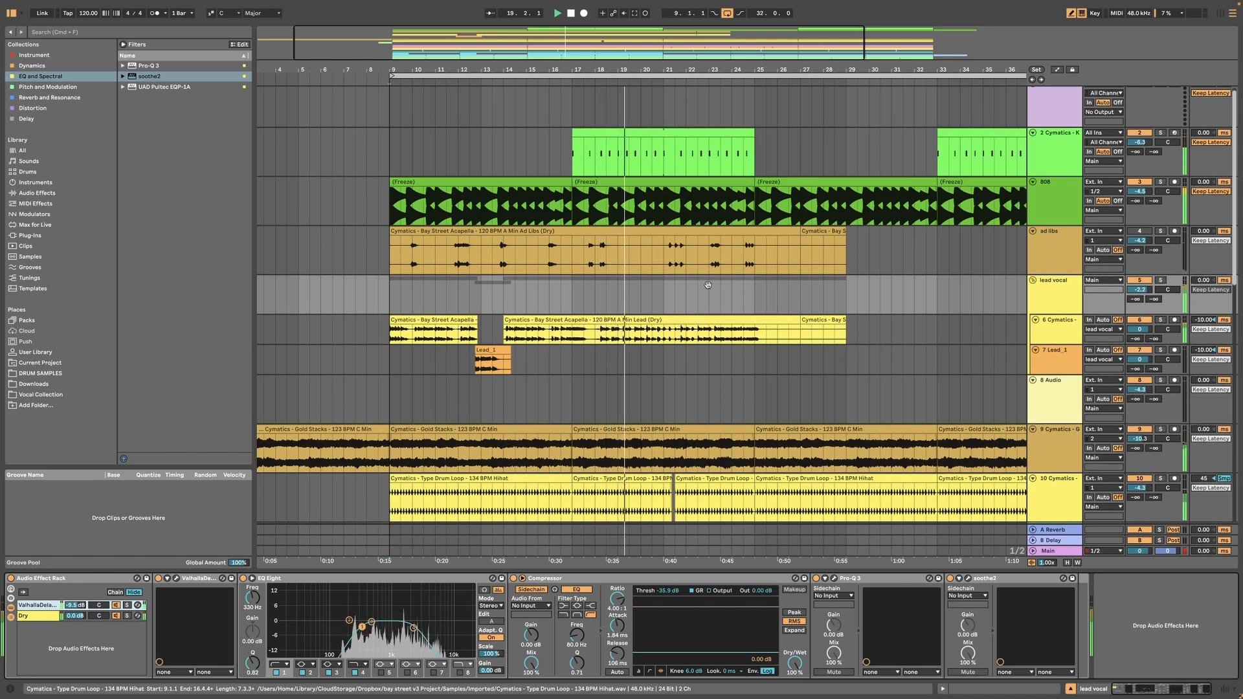
click(1063, 339)
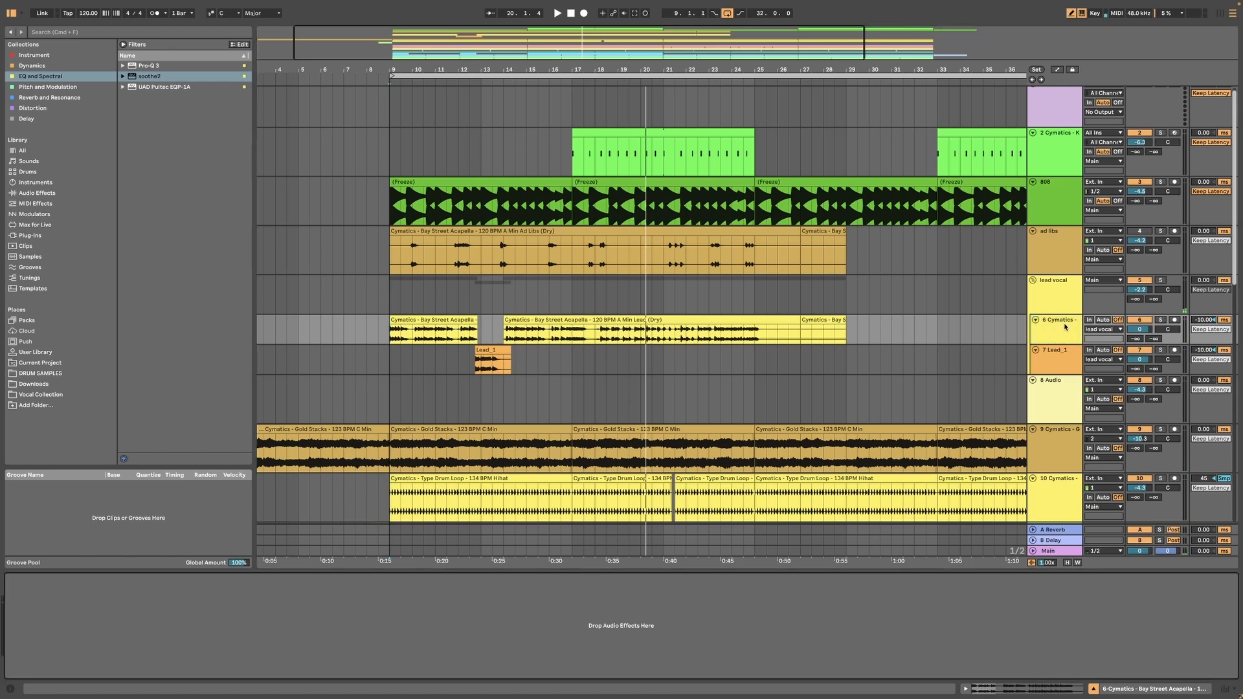
click(565, 309)
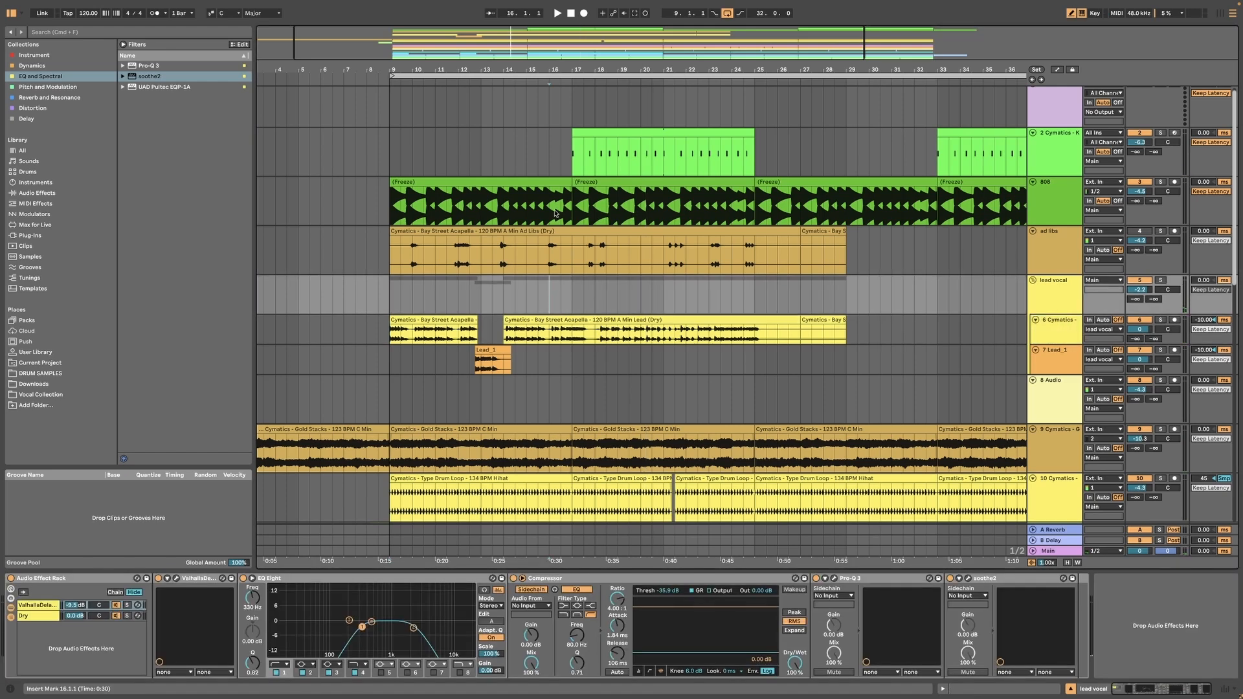
drag(541, 77, 579, 139)
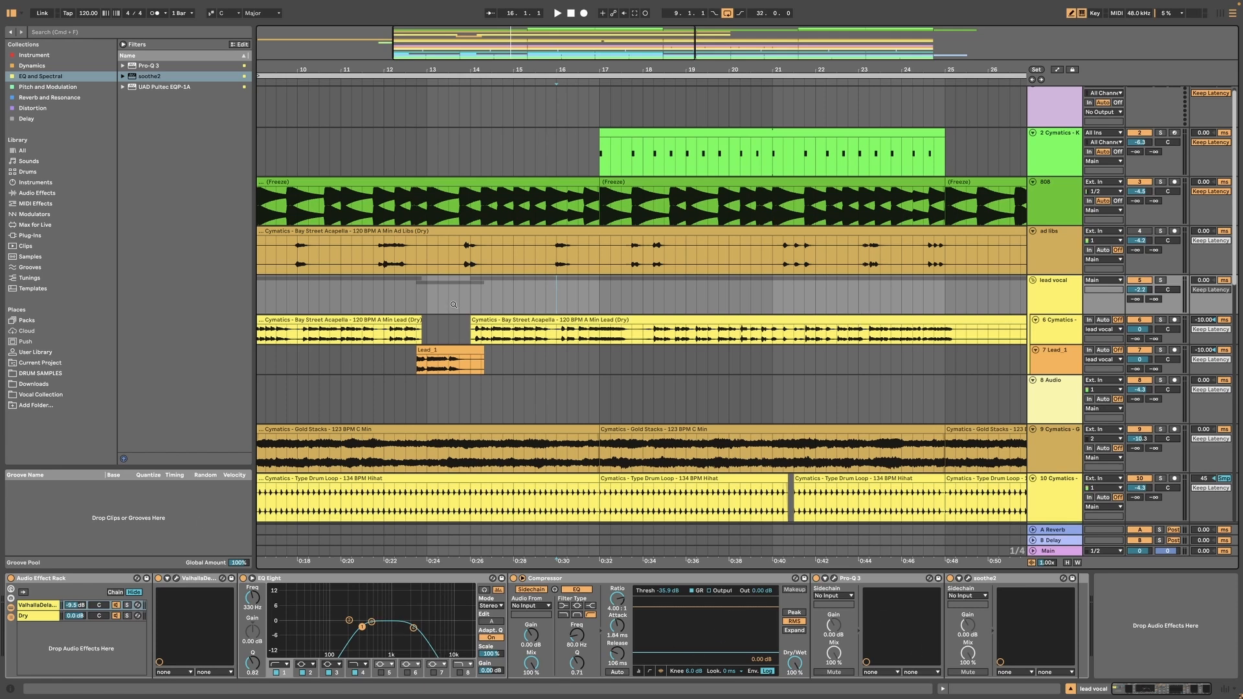
click(12, 578)
click(476, 297)
key(space)
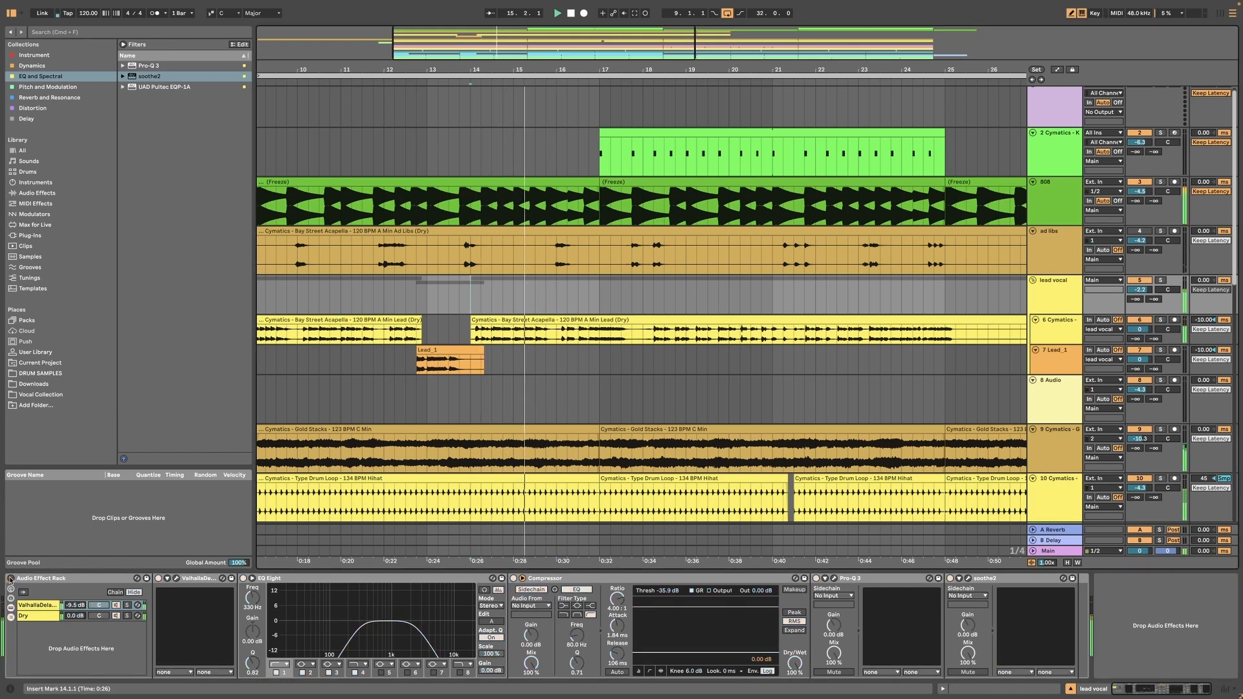
click(10, 579)
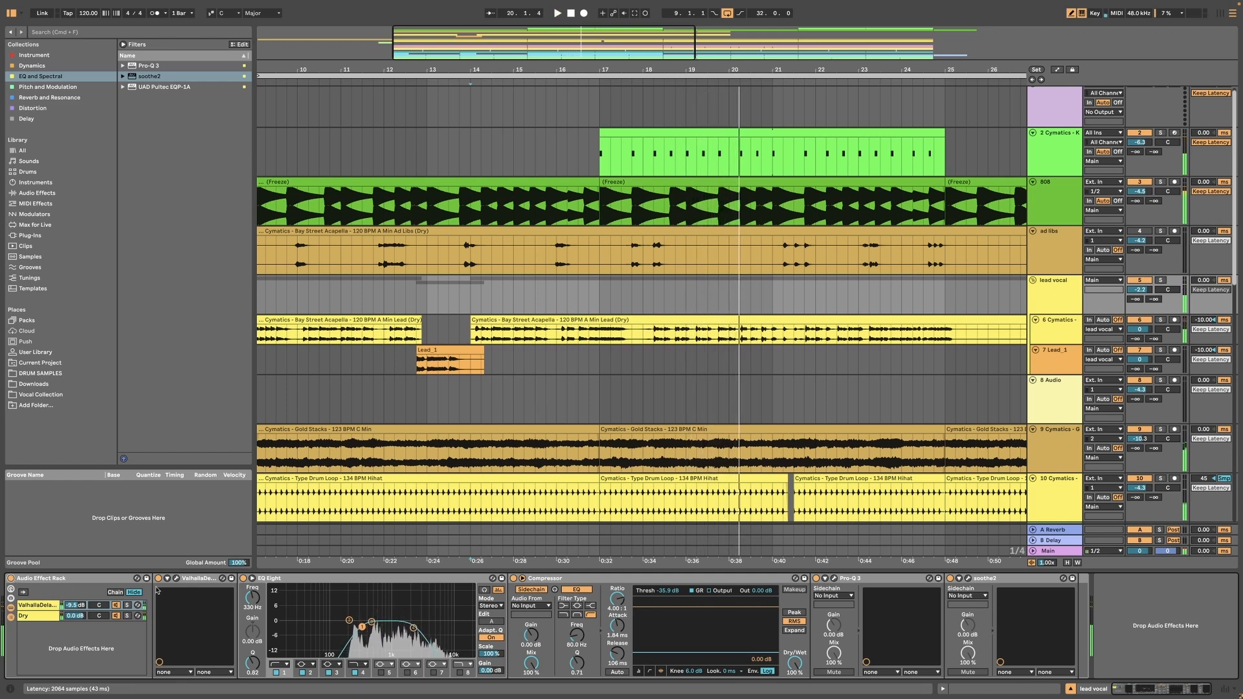
Bypass EQ Eight and the Compressor in the delay chain for a listen, and re-enable both to compare the sound
click(283, 578)
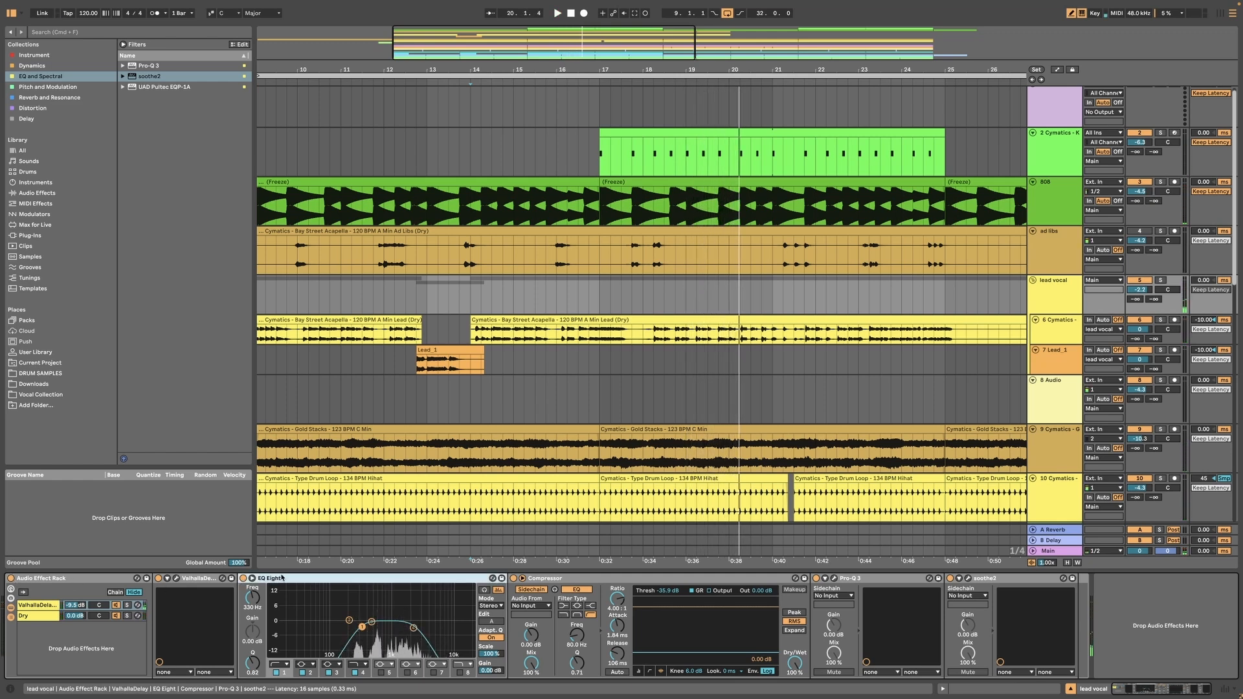
click(243, 578)
click(514, 579)
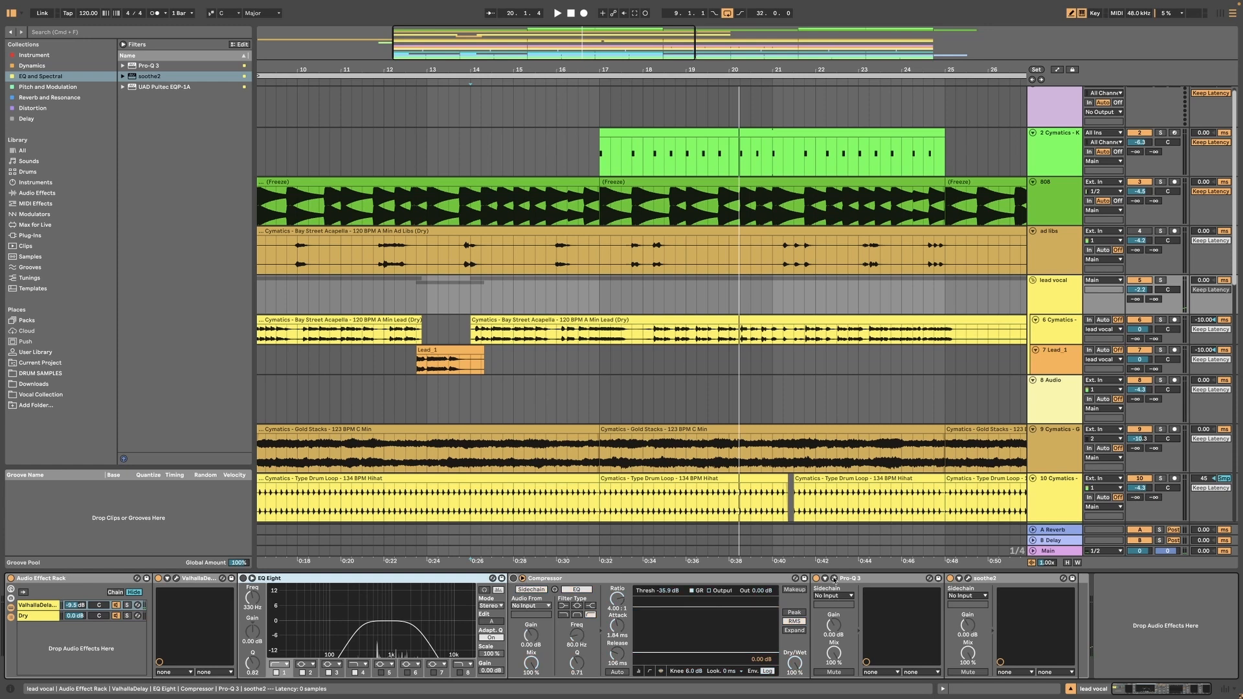
key(space)
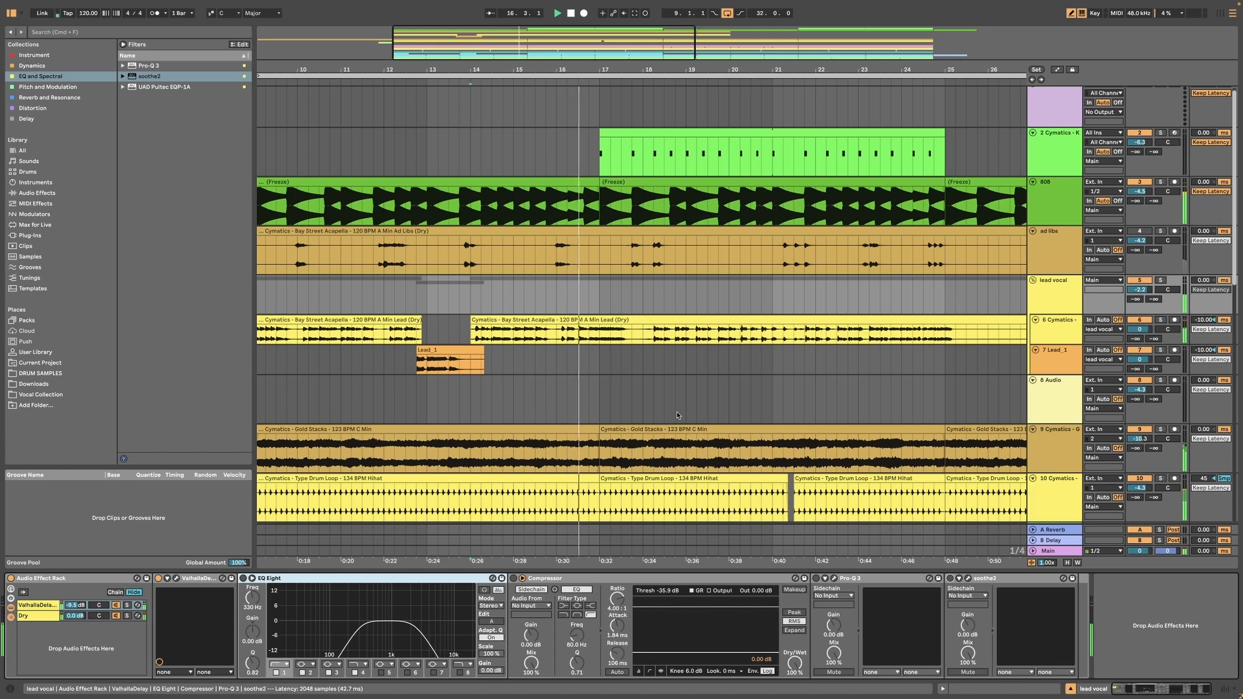
click(243, 578)
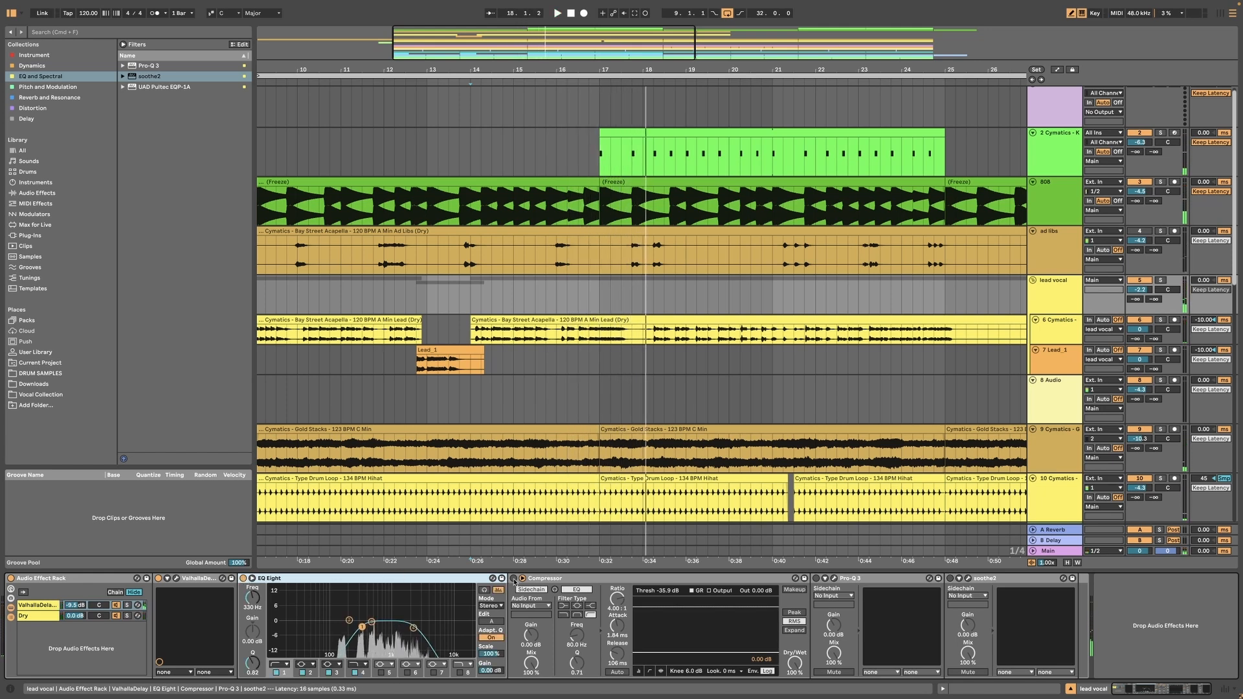
click(514, 578)
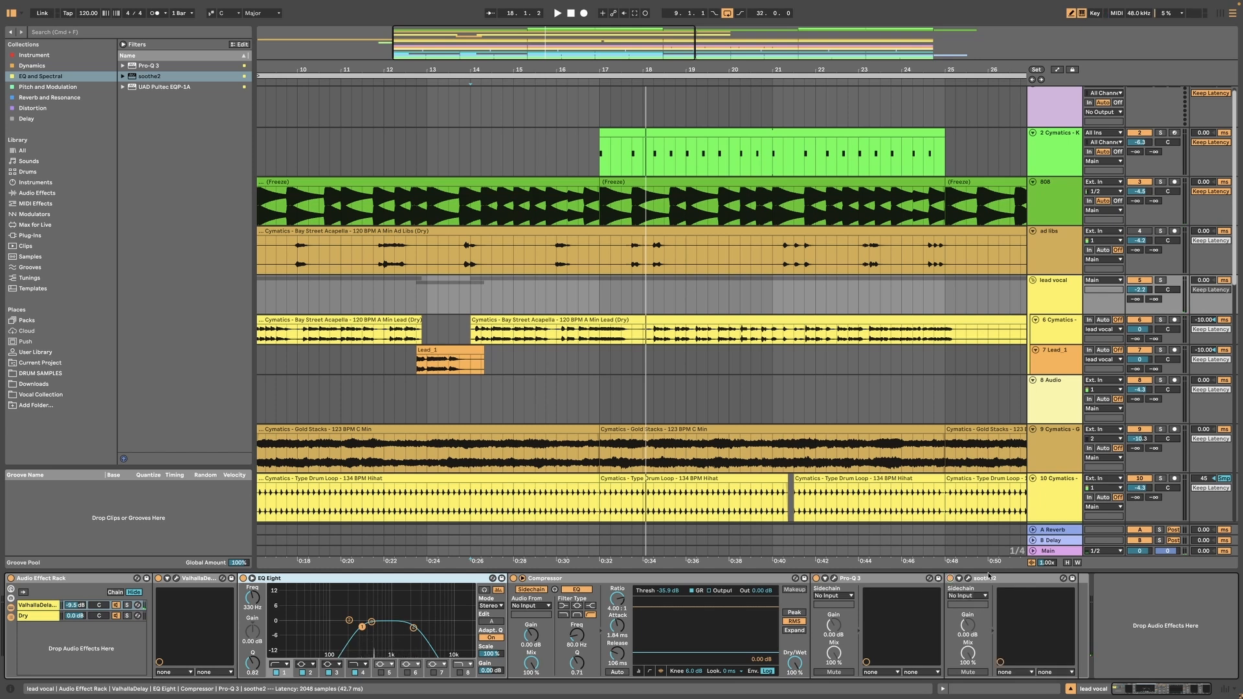
key(space)
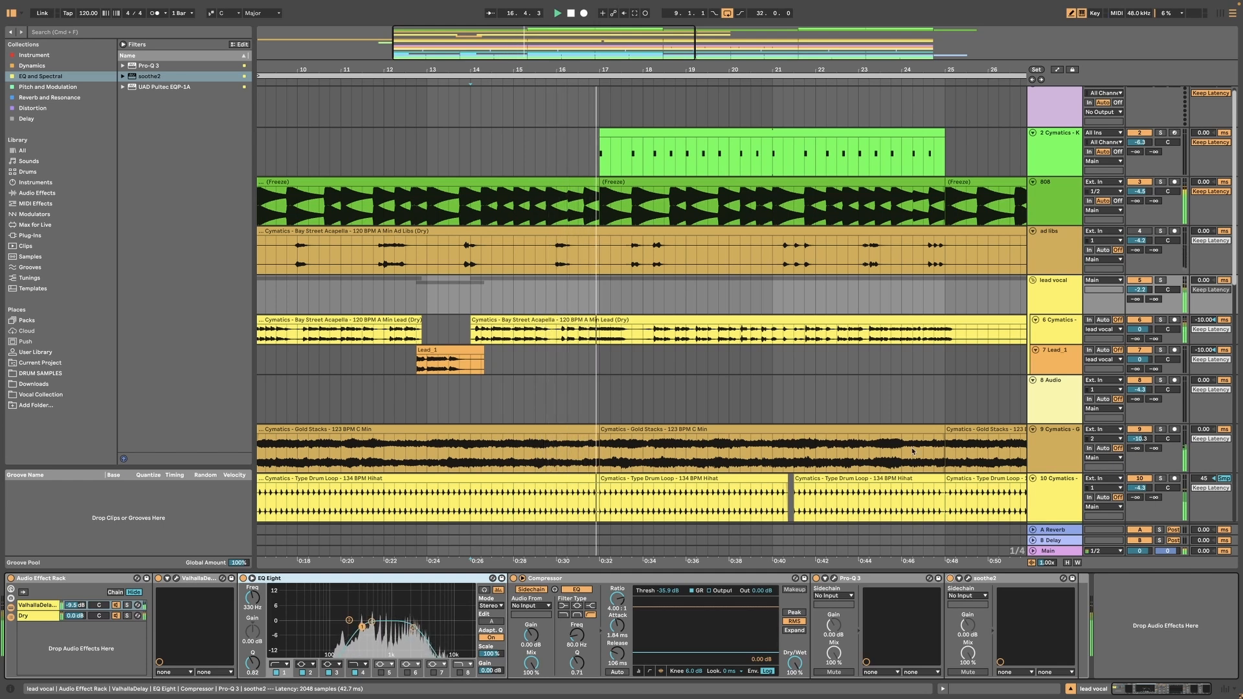
Set the lead vocal group's volume to -1.7 dB and play the section before bar 17 in the full mix
drag(1138, 290, 1138, 286)
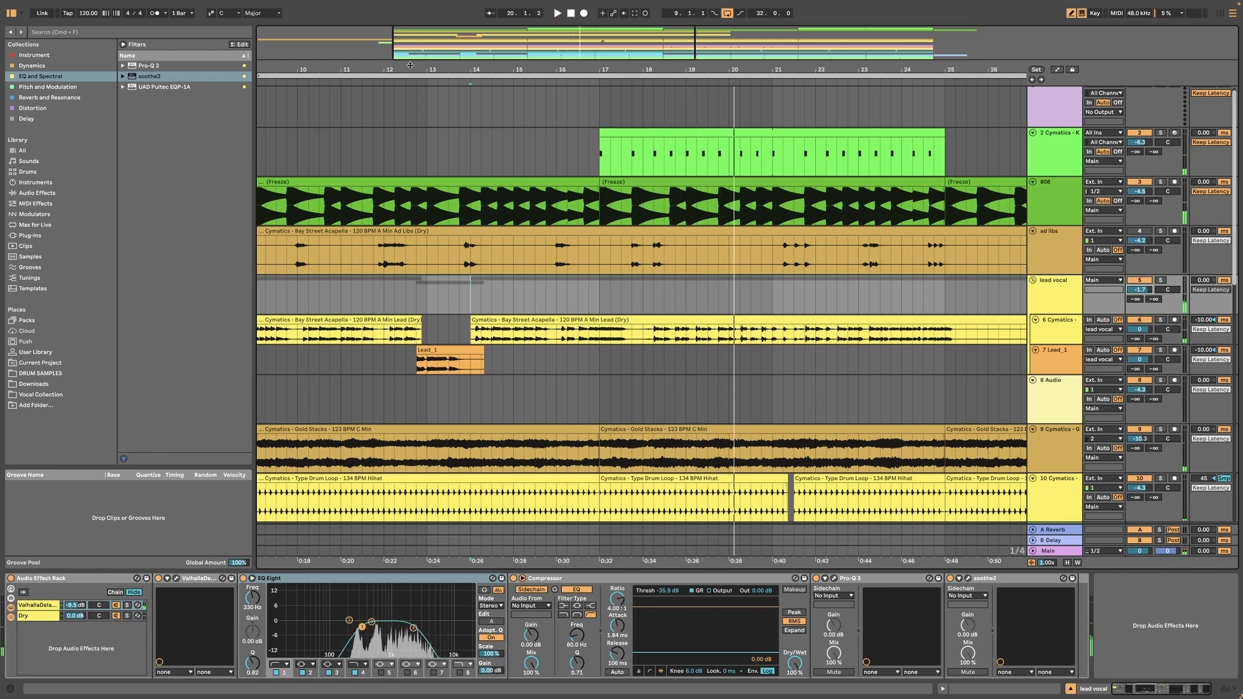
drag(409, 65, 628, 244)
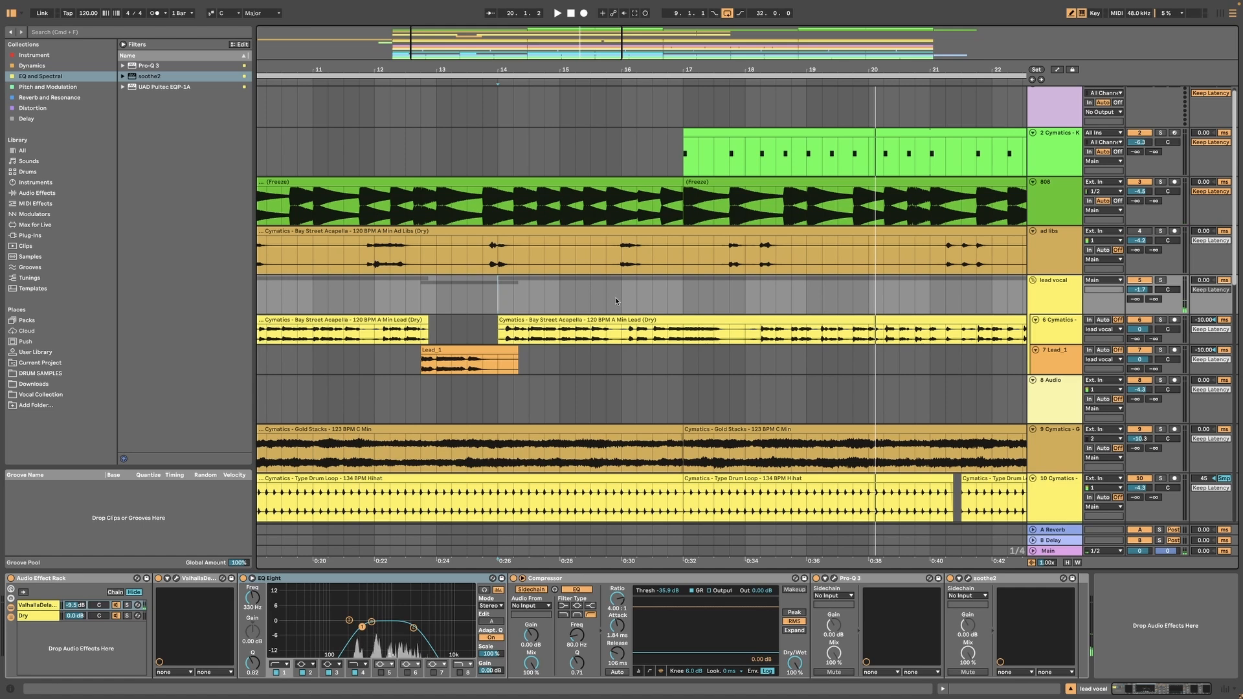
key(space)
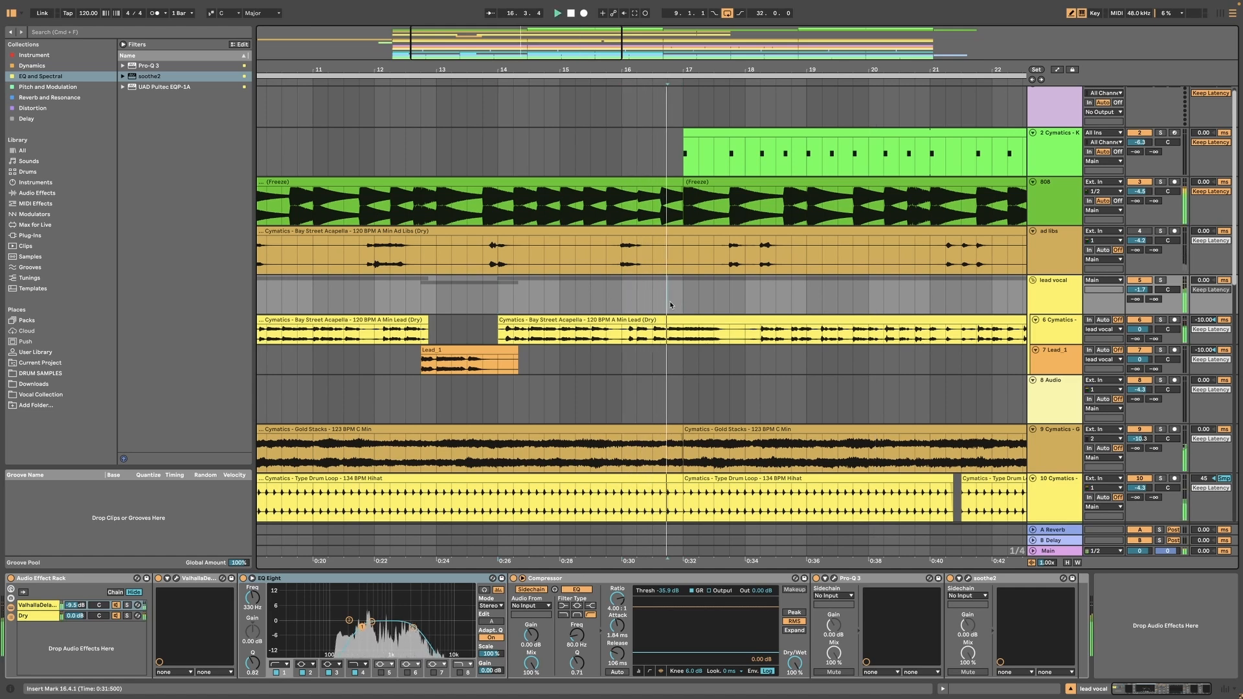
click(1069, 337)
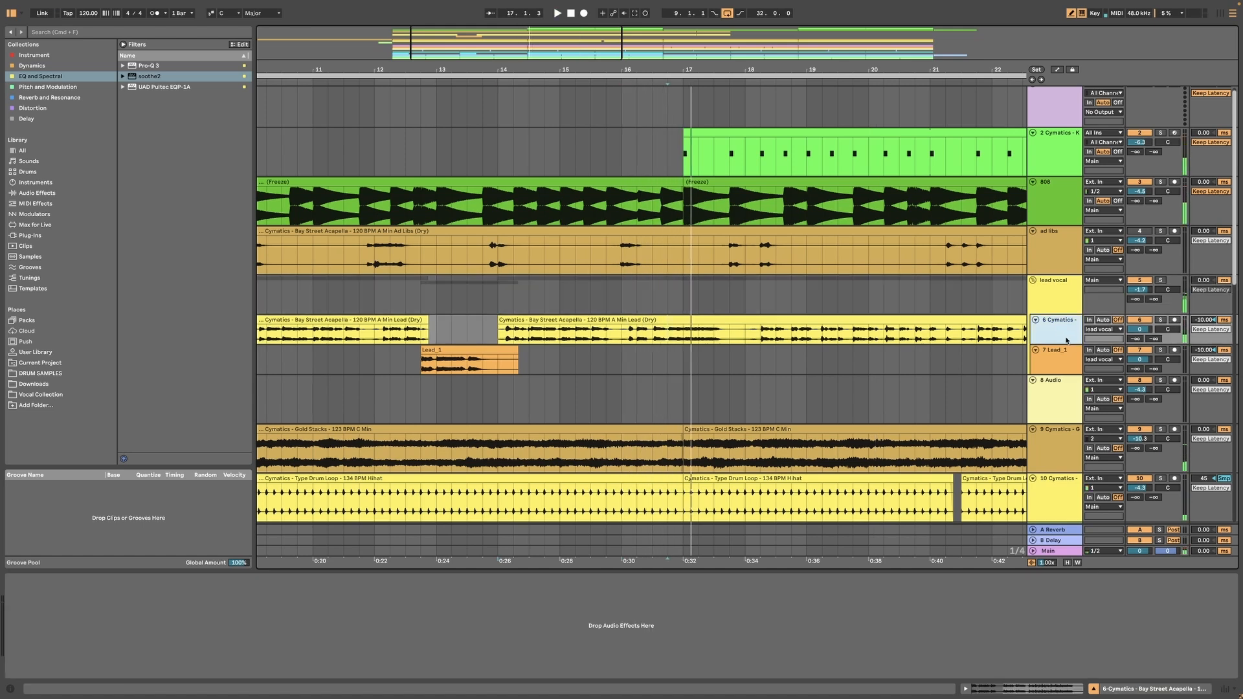
key(super+t)
click(666, 335)
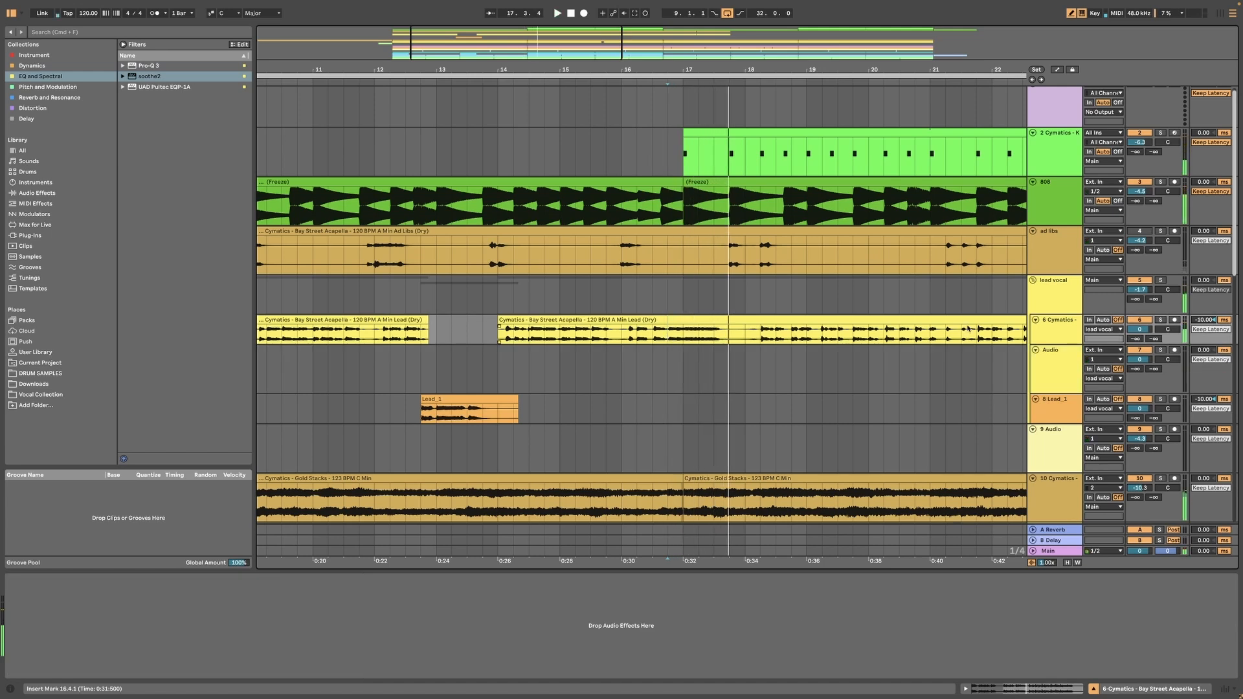
key(super+z)
Duplicate the dry lead vocal track in the group and delete the copy's audio before bar 14 and after bar 18
key(super+d)
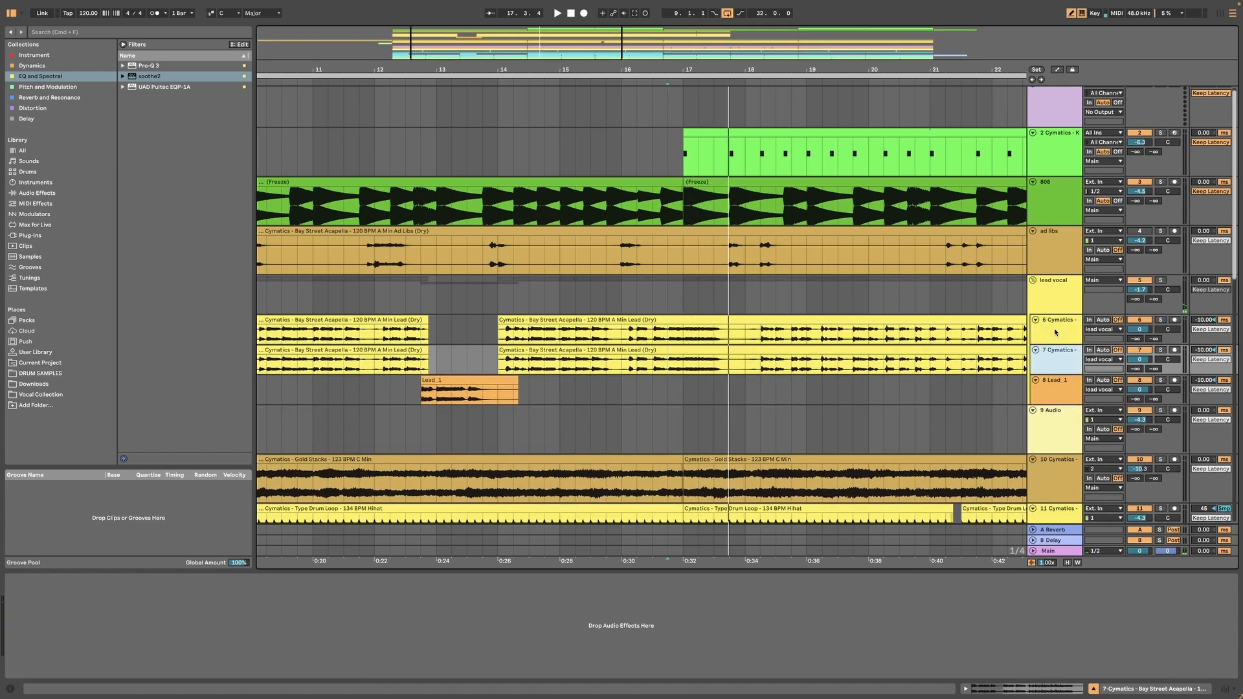
scroll(469, 259, down, 5)
click(435, 351)
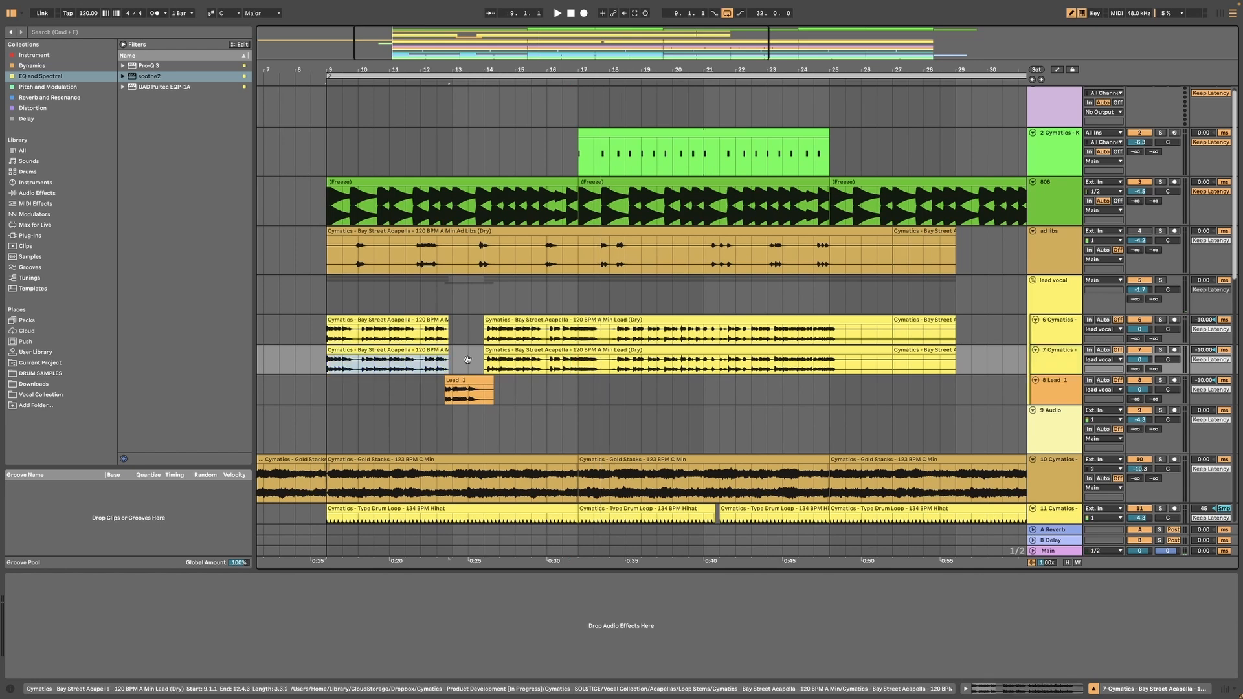
key(Delete)
click(610, 367)
click(618, 353)
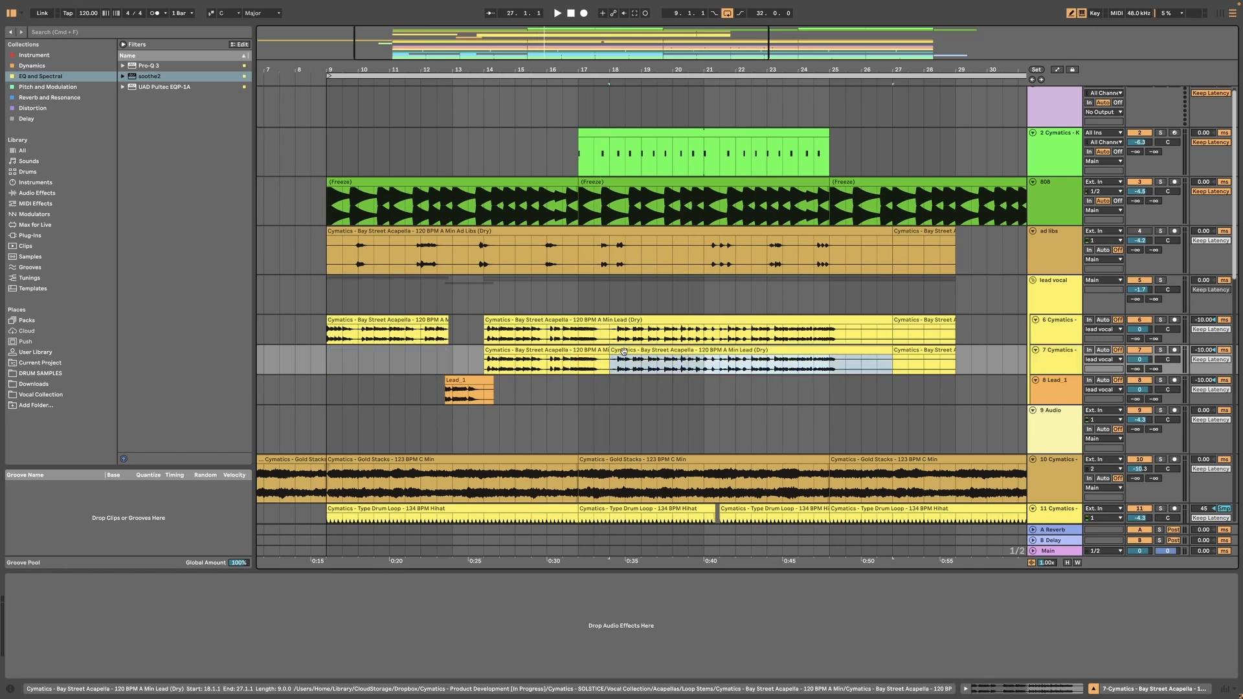
key(Delete)
drag(879, 358, 968, 358)
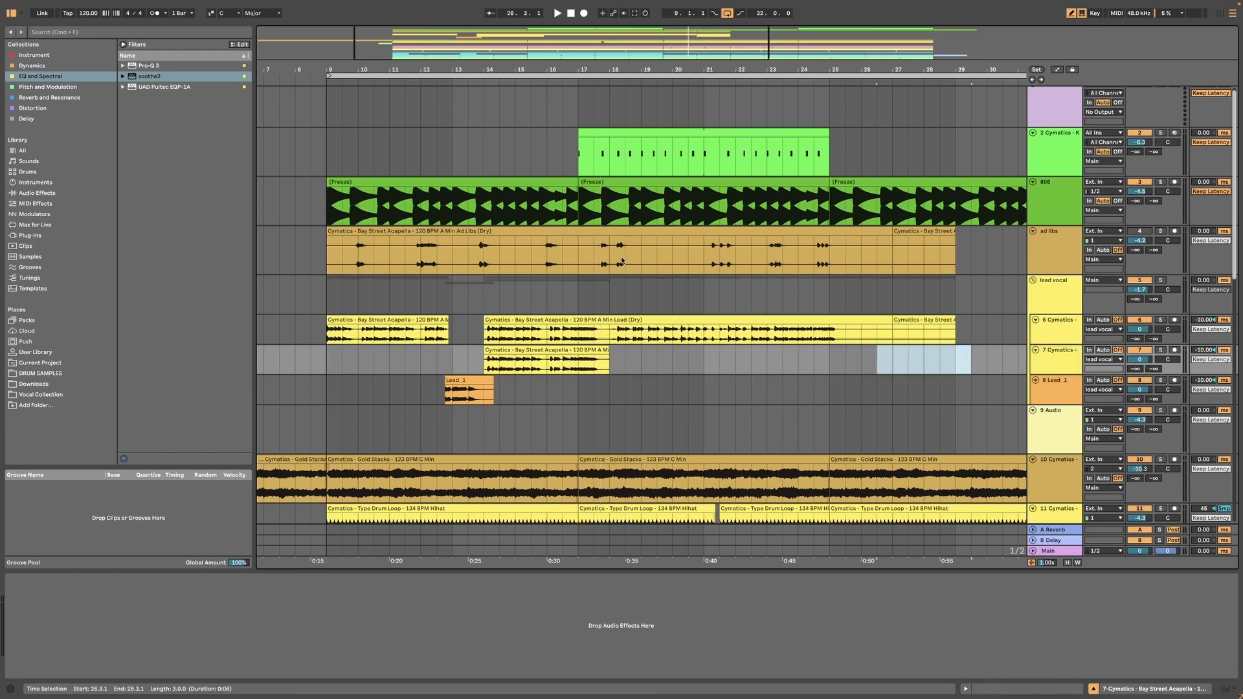
Play from bar 16 and trim the start of the duplicated vocal clip to 16.4.1
drag(546, 81, 547, 155)
key(space)
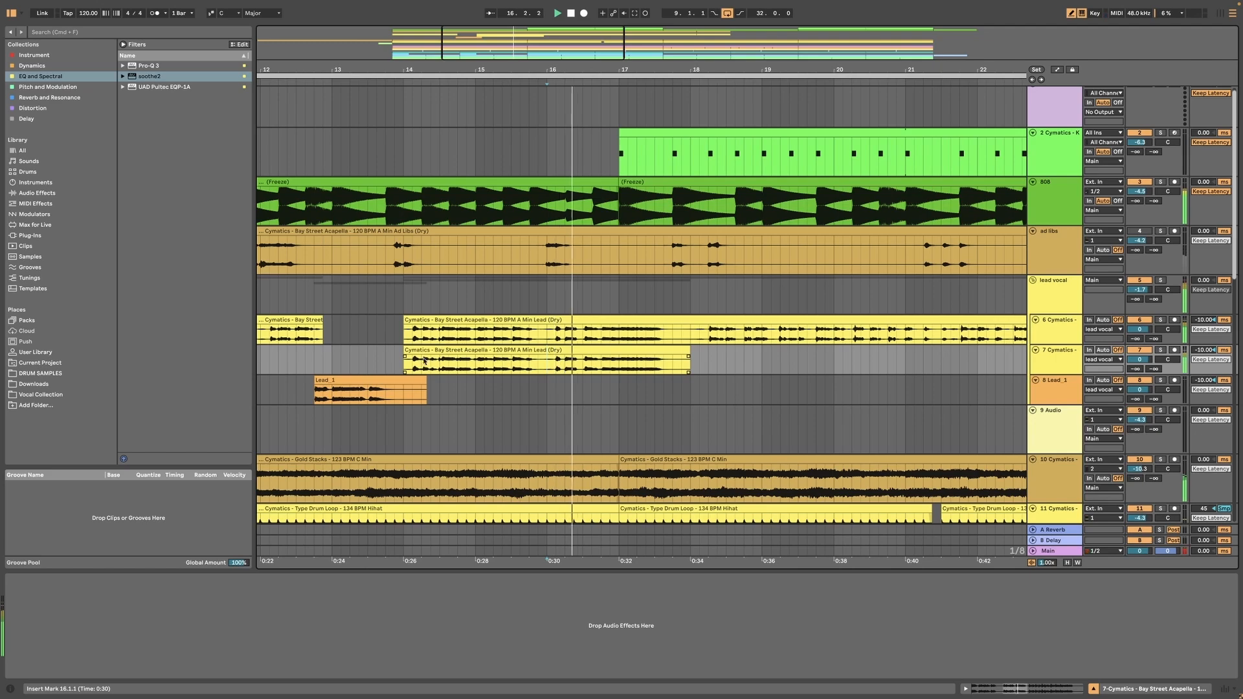
drag(404, 353, 600, 350)
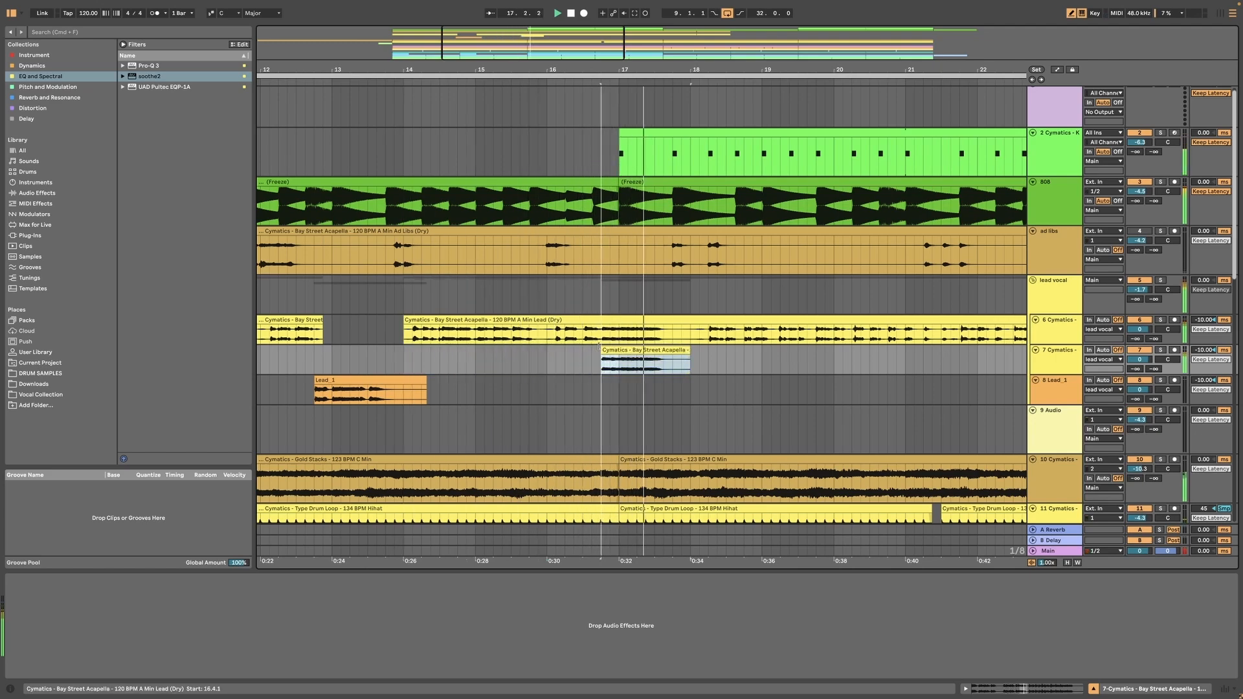
Warp the trimmed vocal clip in Complex Pro mode, transpose it +12 semitones and lower its Formants to about 83.59
double_click(602, 352)
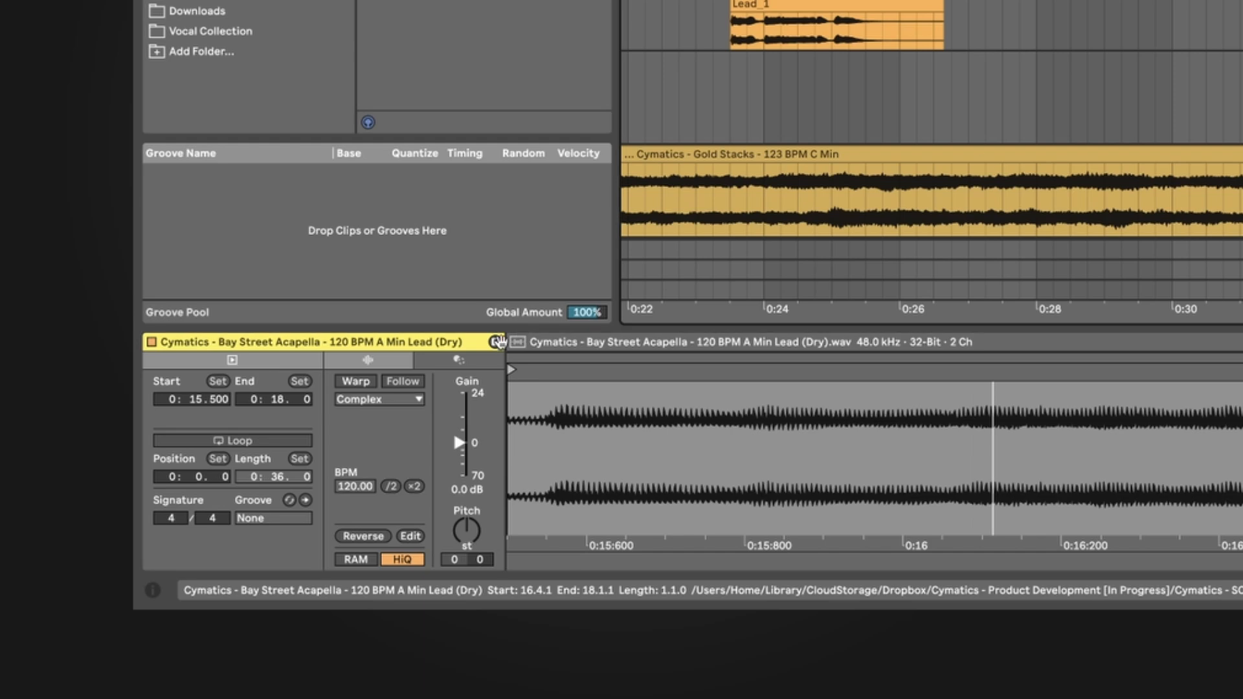
click(376, 382)
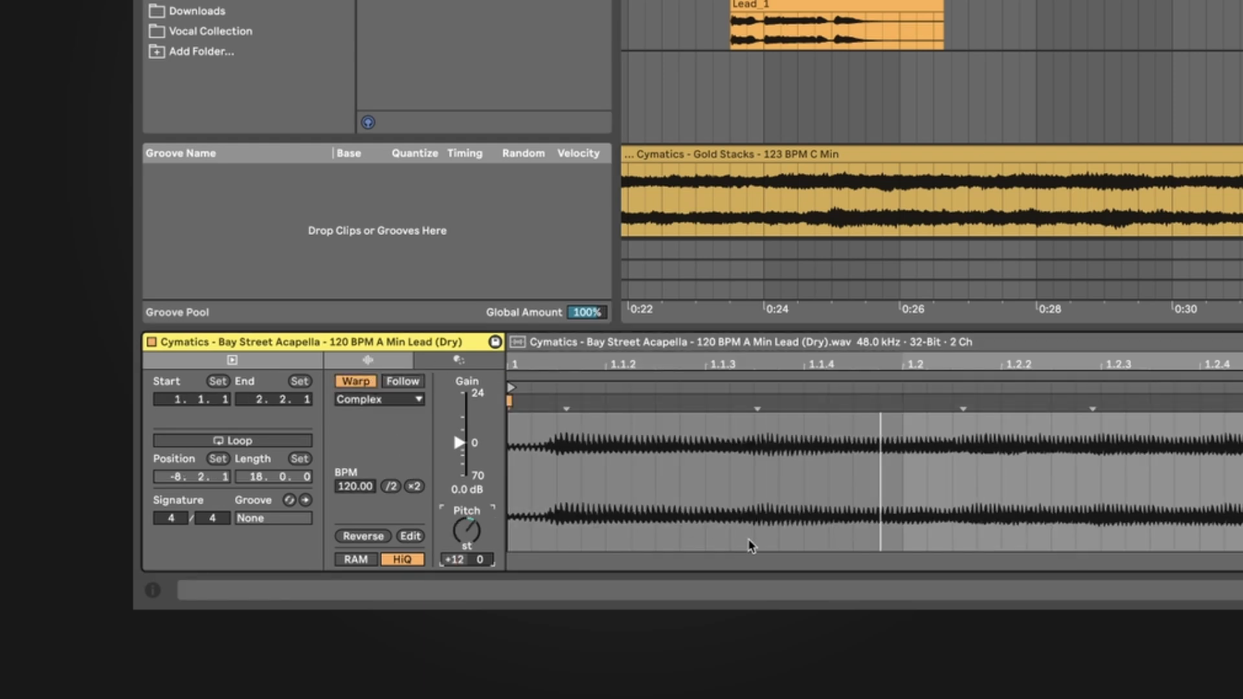
click(379, 398)
click(409, 491)
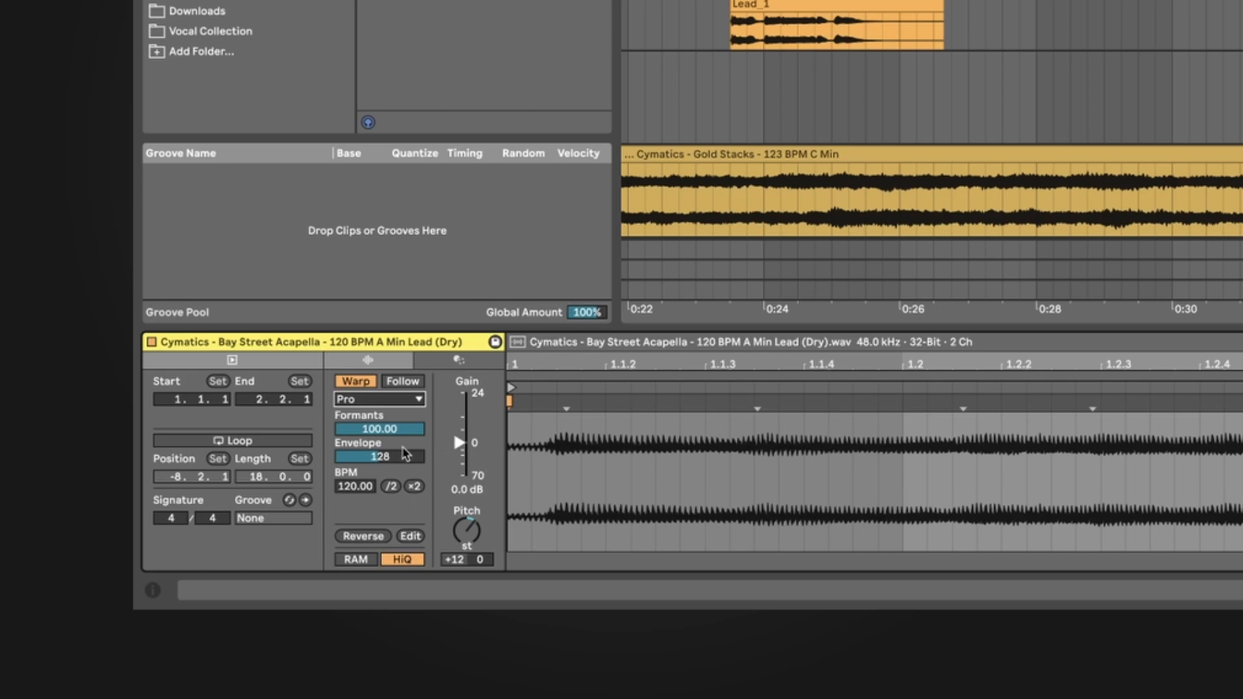
drag(402, 428, 402, 445)
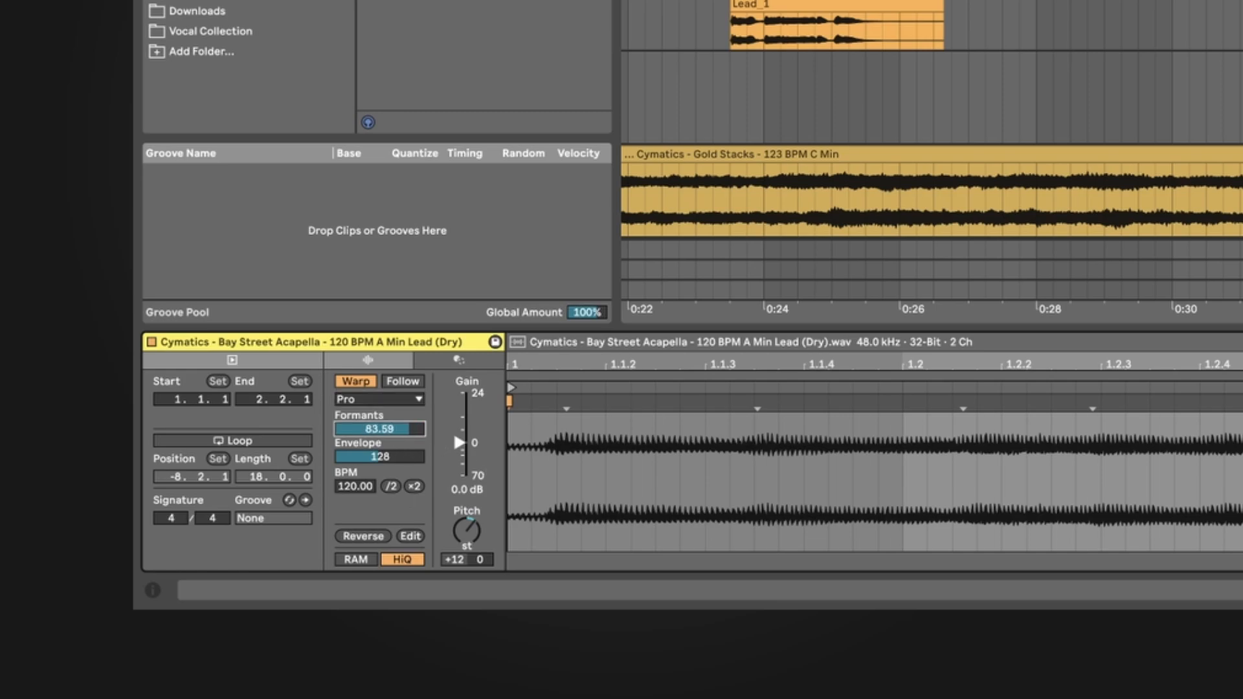
drag(400, 428, 400, 430)
Solo the pitched vocal track for a listen and move it out of the lead vocal group, directly above it
key(space)
double_click(1055, 354)
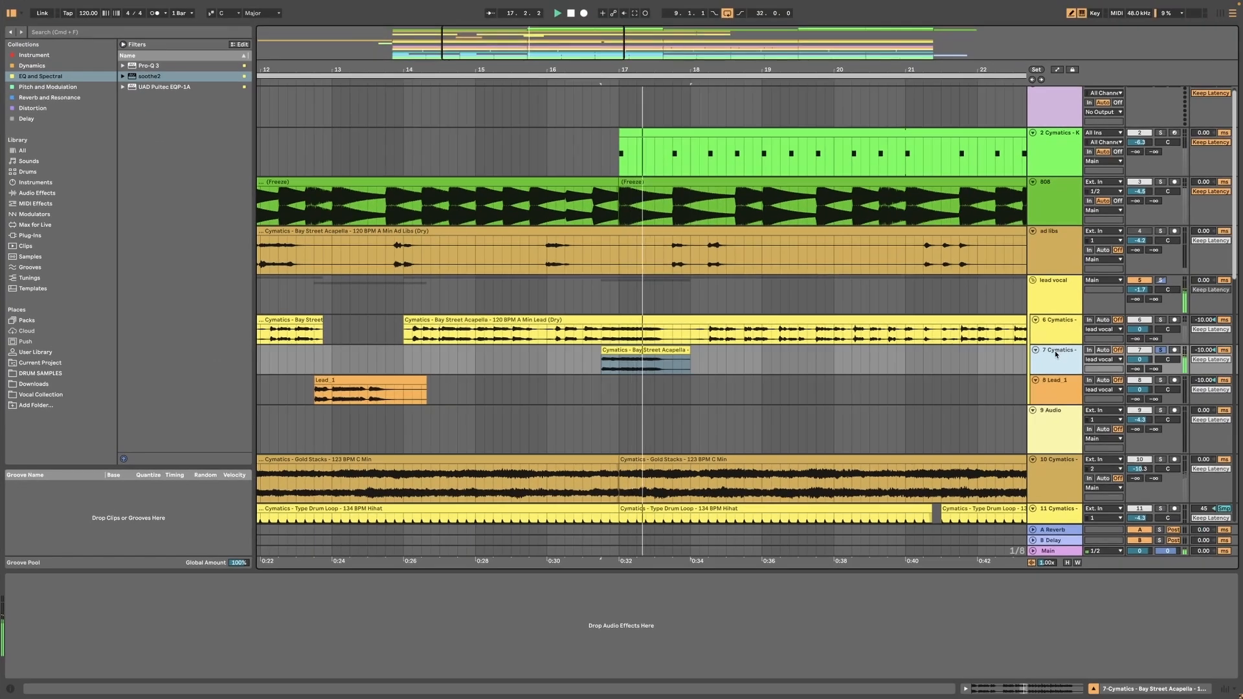
click(1059, 339)
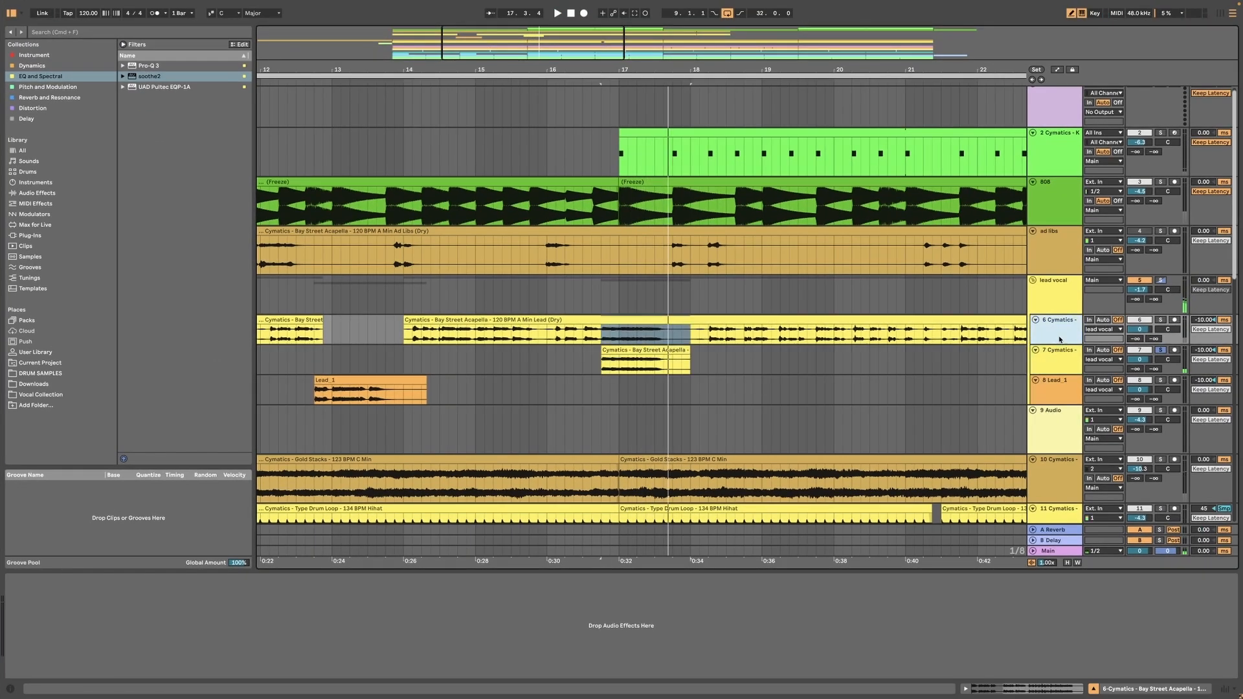
drag(1059, 356, 1063, 288)
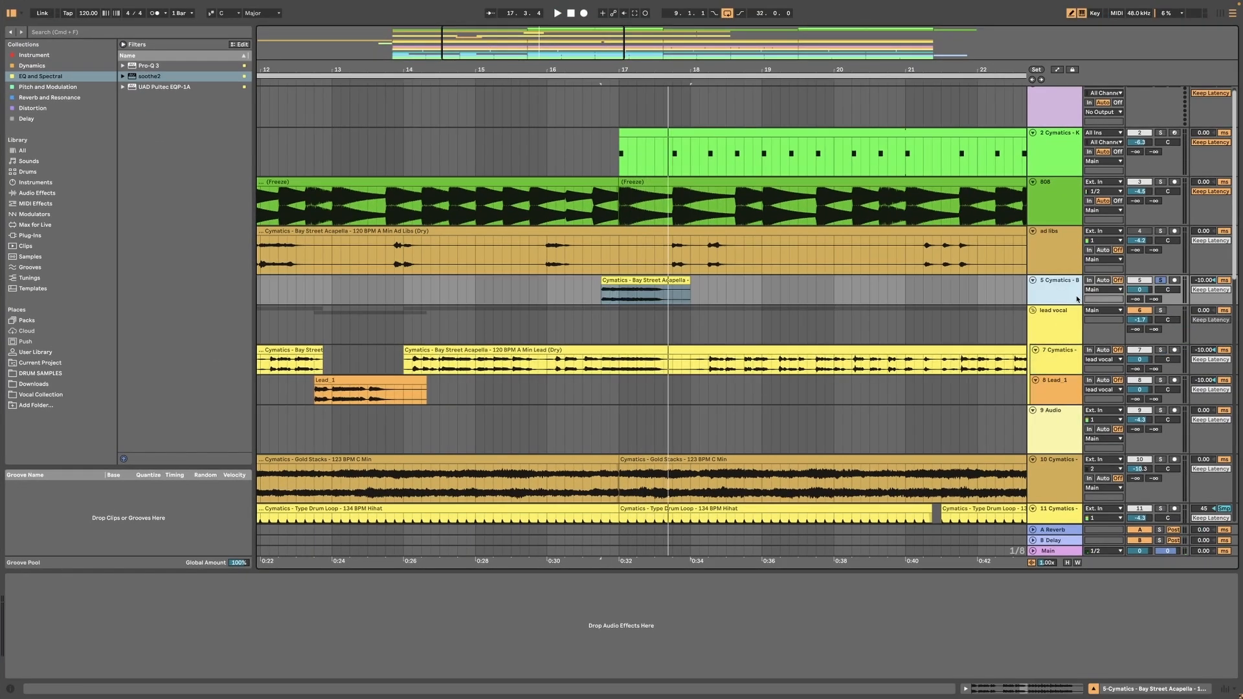
Copy the lead vocal group's Audio Effect Rack onto the pitched vocal track and play the soloed result
click(1053, 342)
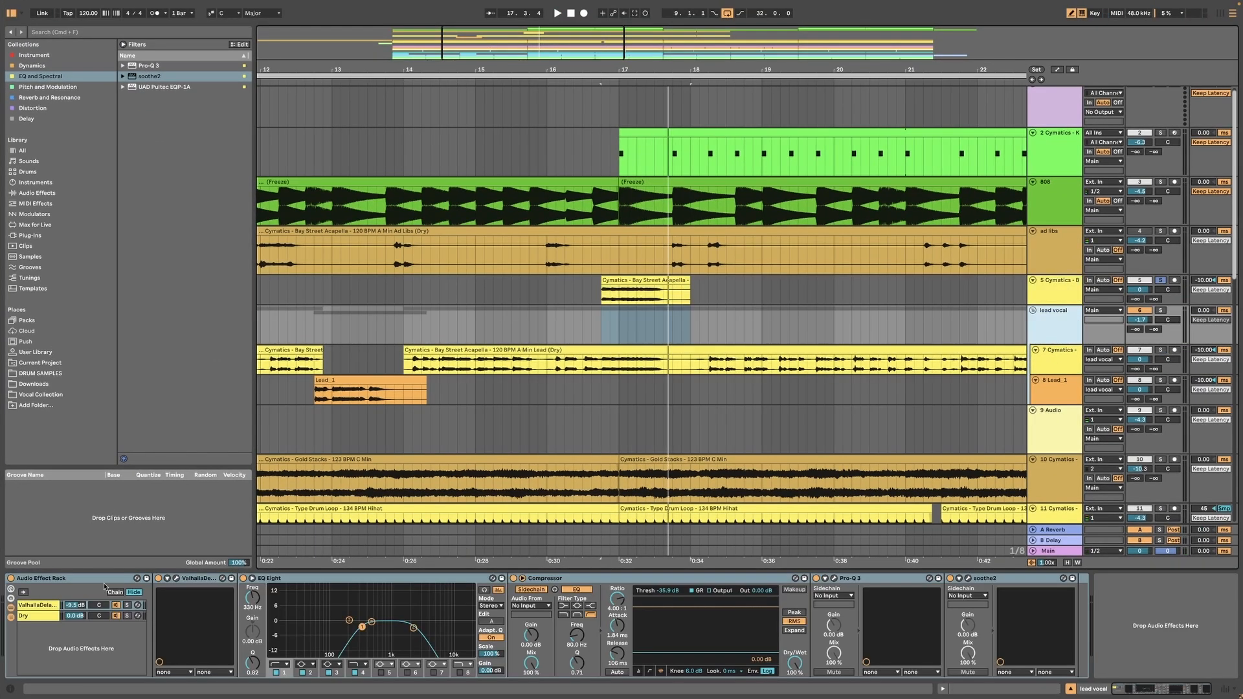
click(1053, 281)
key(space)
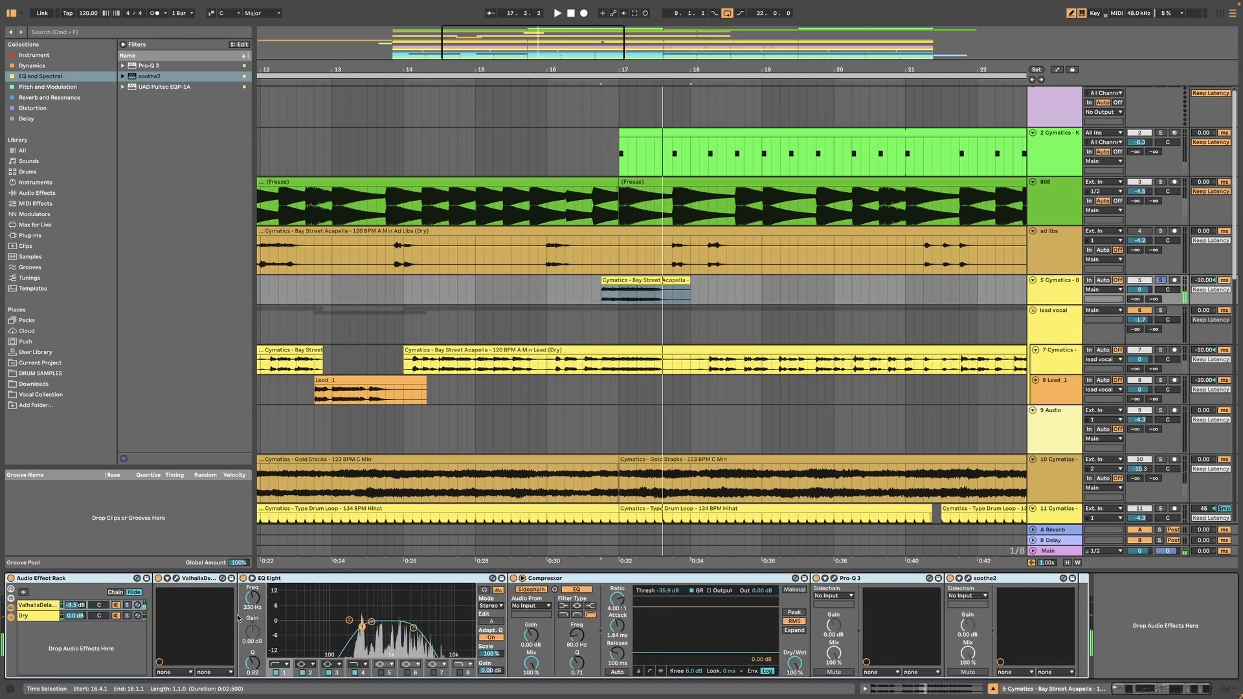
Inspect the Dry and ValhallaDelay chains in the copied rack and view the ValhallaDelay plugin settings while the track plays
click(44, 620)
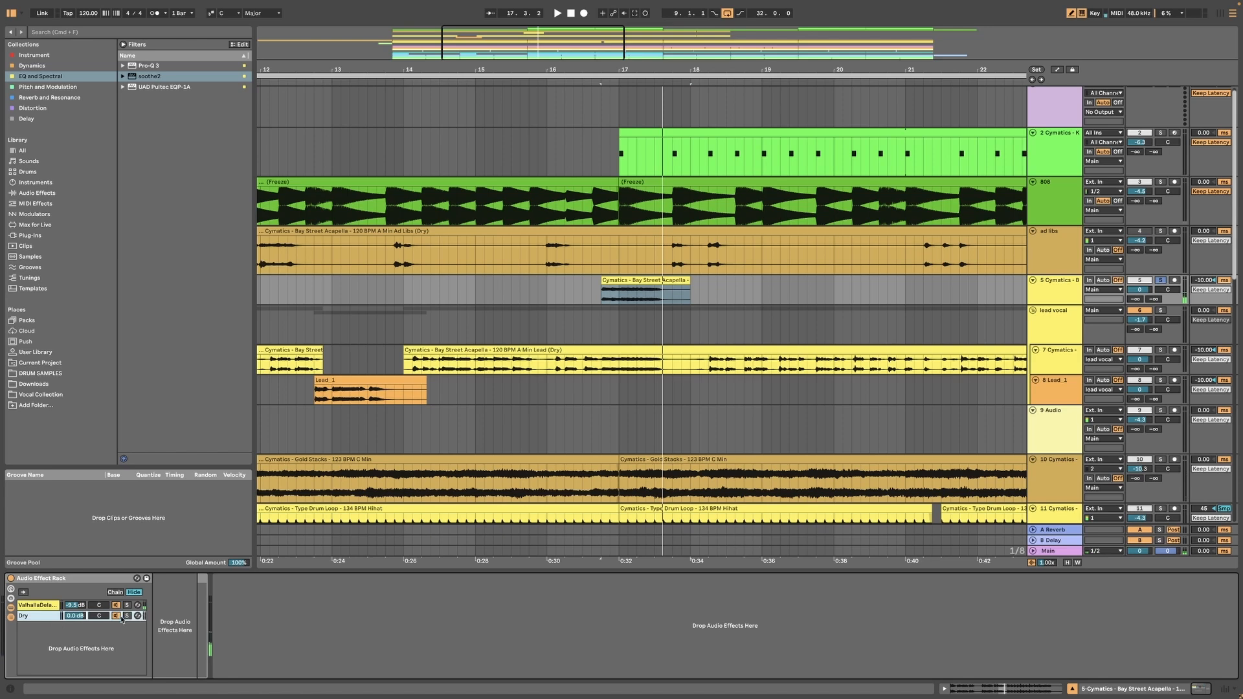
click(98, 609)
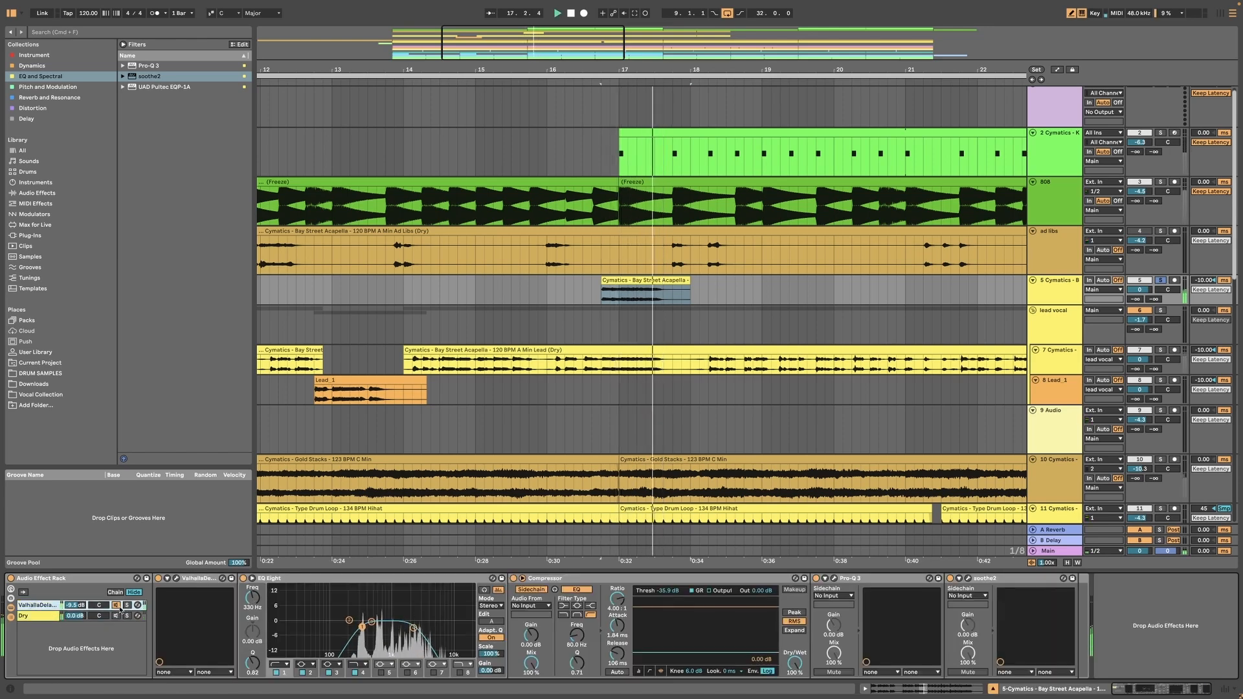
click(176, 579)
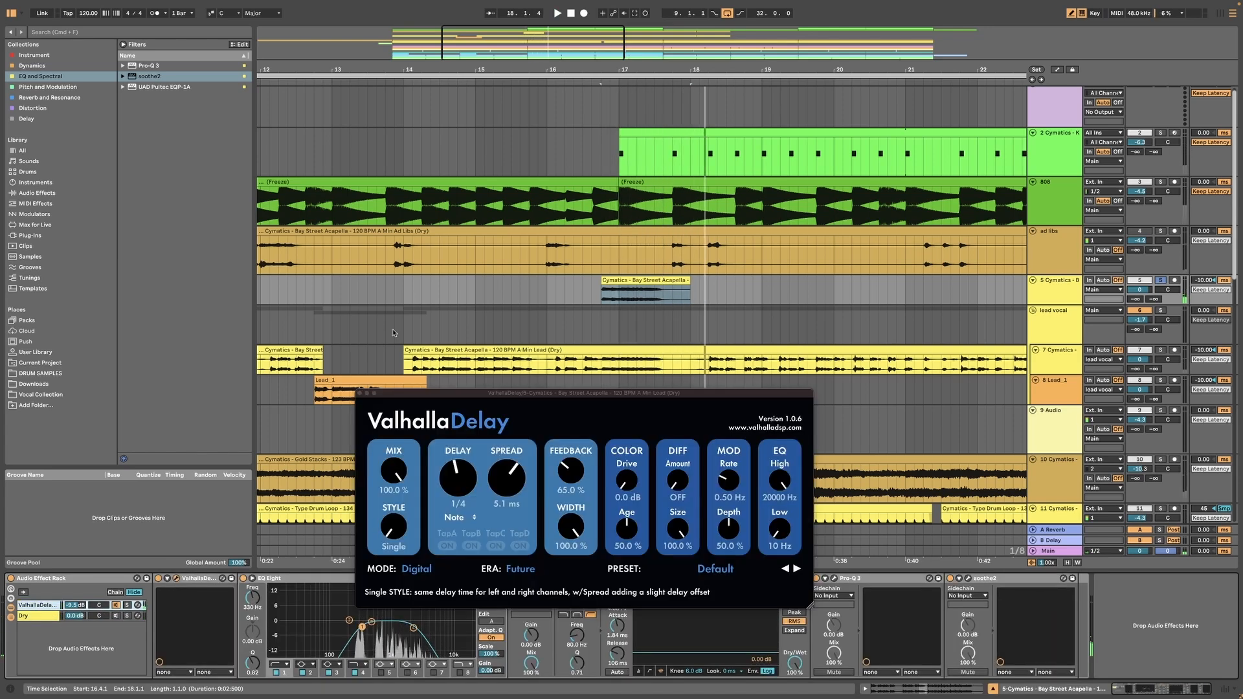
click(360, 393)
click(177, 579)
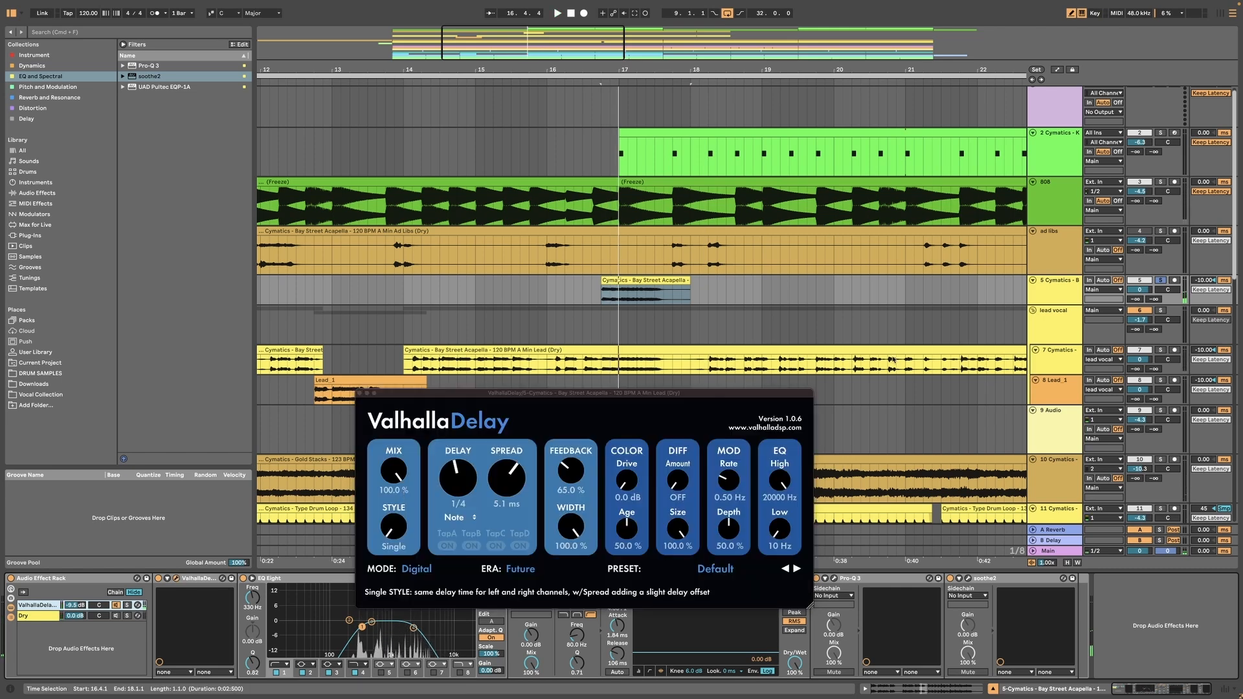
Unsolo the pitched vocal track and, while auditioning it in the mix, move its clip to start at 17.2.1
click(574, 290)
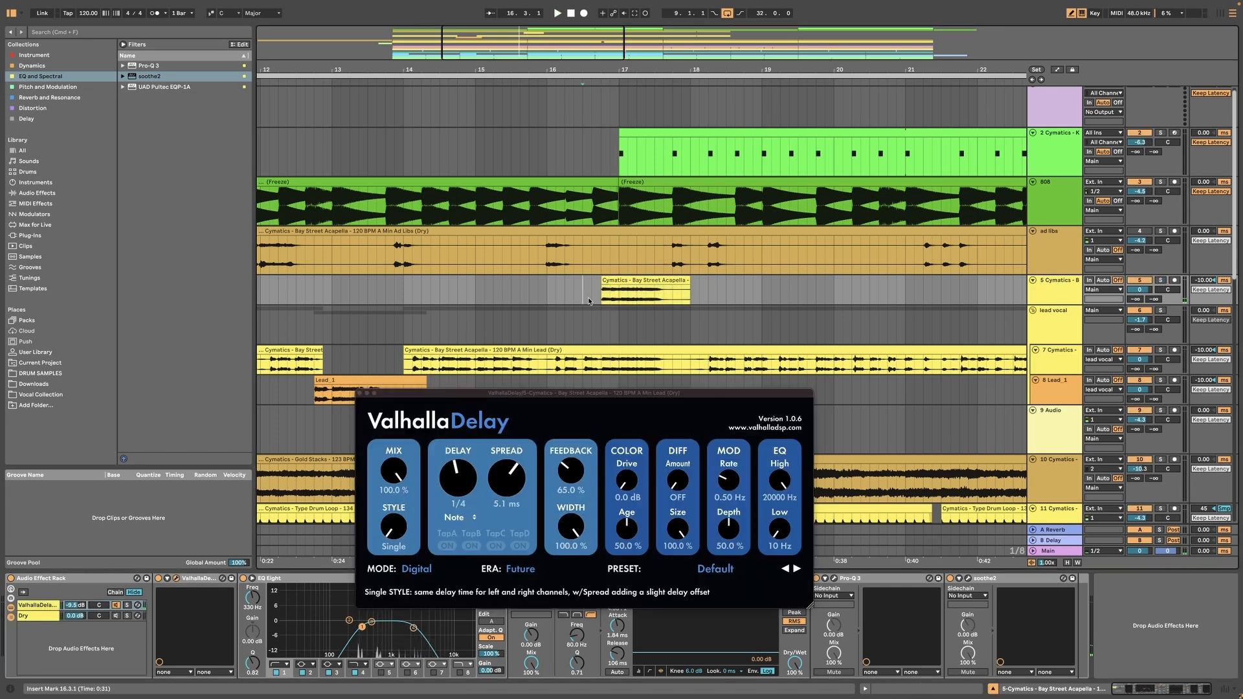
key(space)
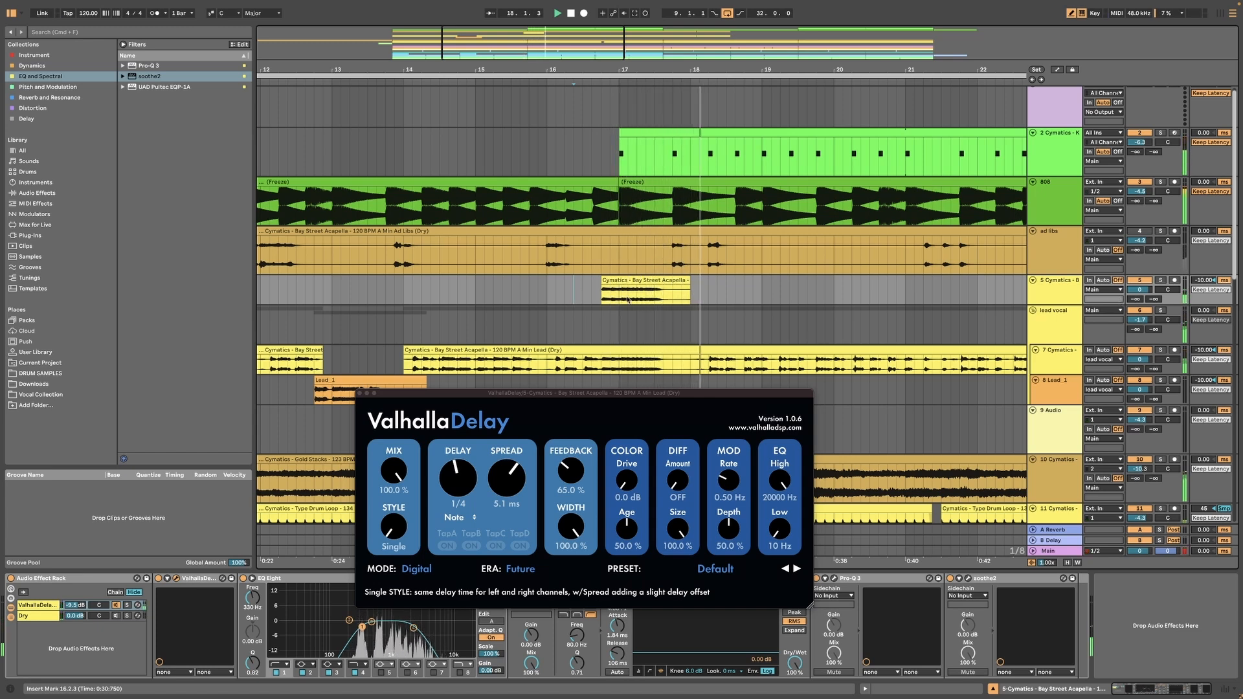
drag(621, 283, 688, 282)
key(space)
drag(636, 291, 626, 293)
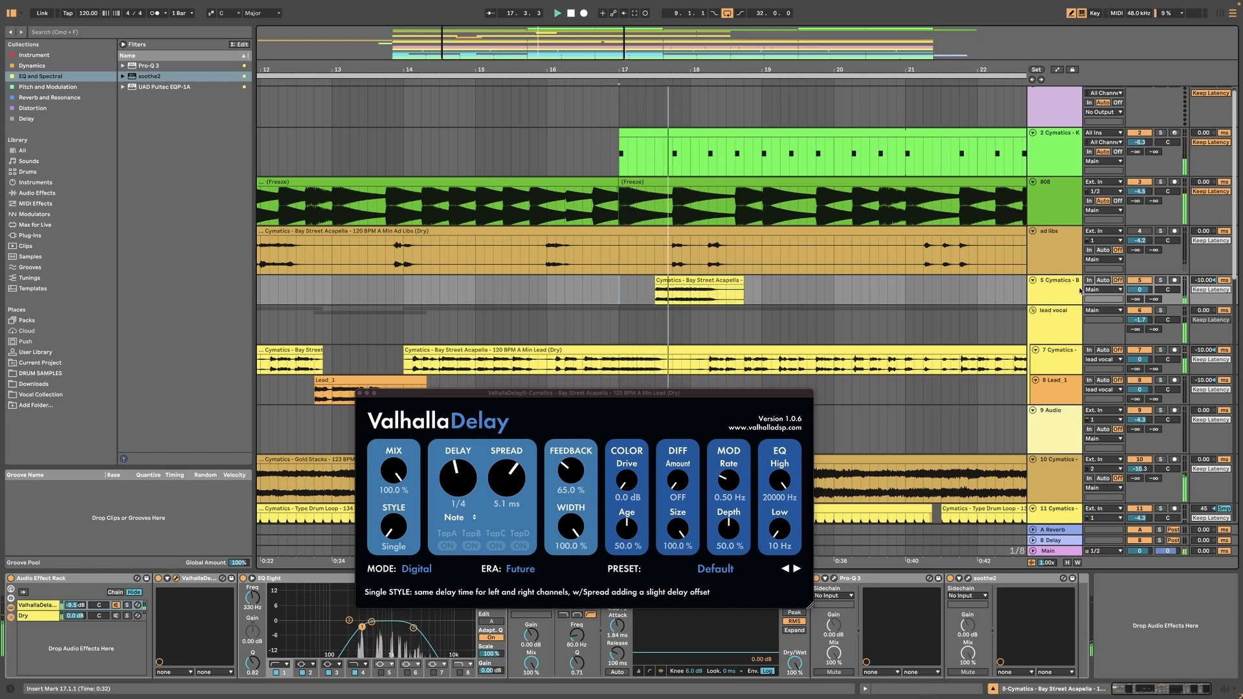
drag(675, 279, 656, 280)
key(space)
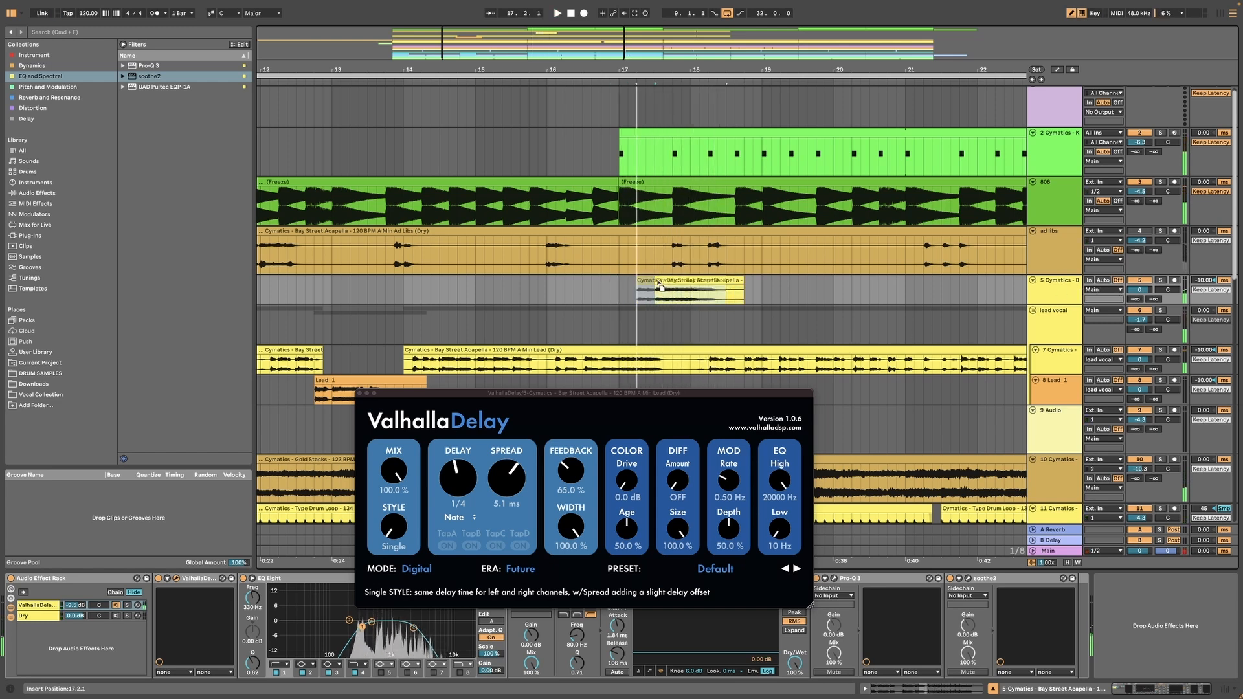
Try the pitched vocal track at a volume of 2.8 dB with its clip starting at 17.2.3 during playback
click(579, 298)
drag(1141, 291, 1143, 290)
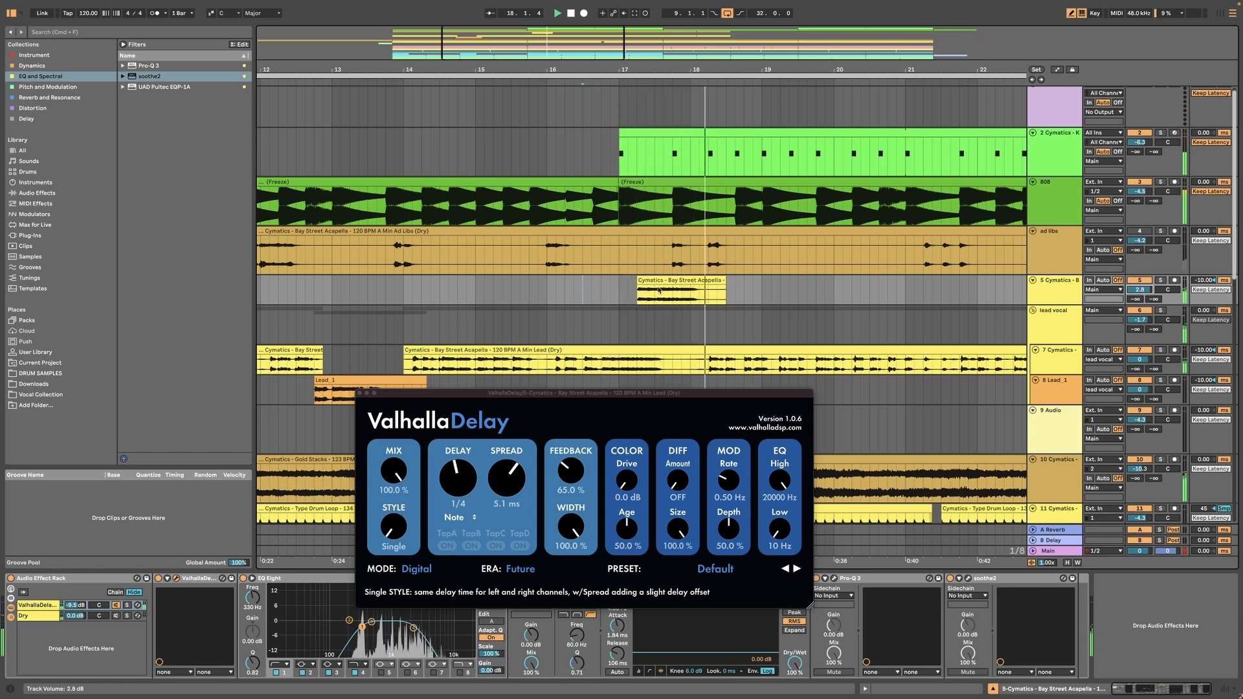
drag(649, 280, 658, 283)
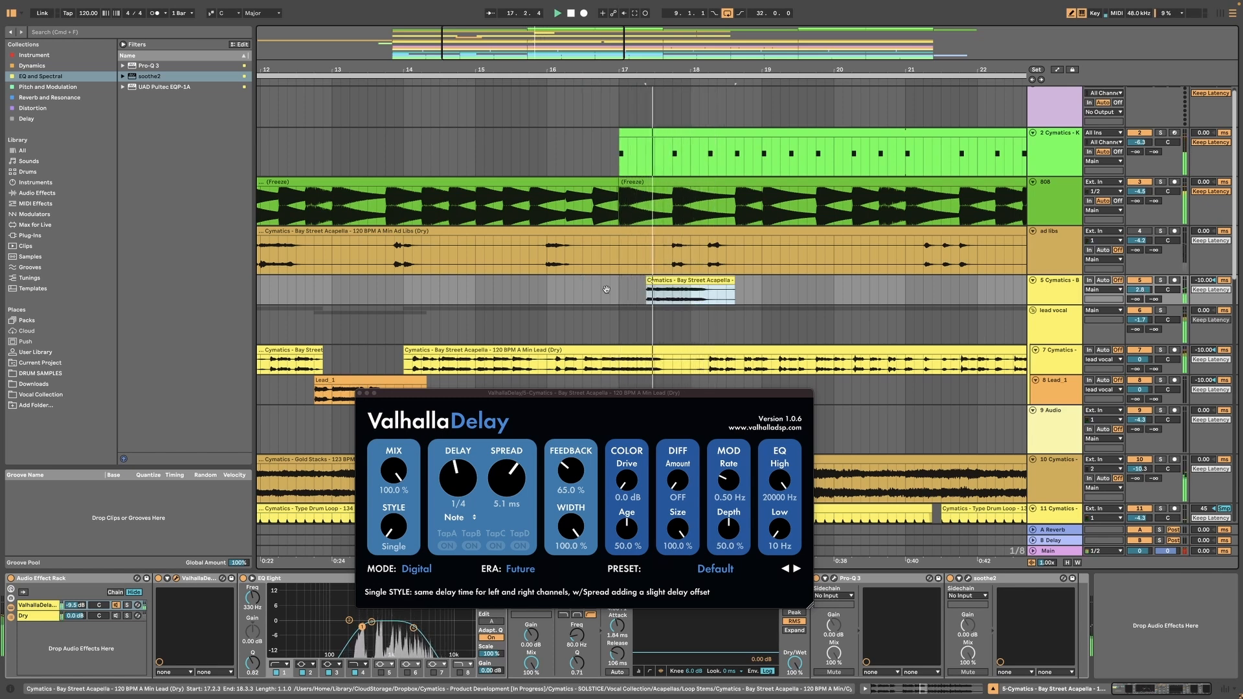
click(607, 291)
key(space)
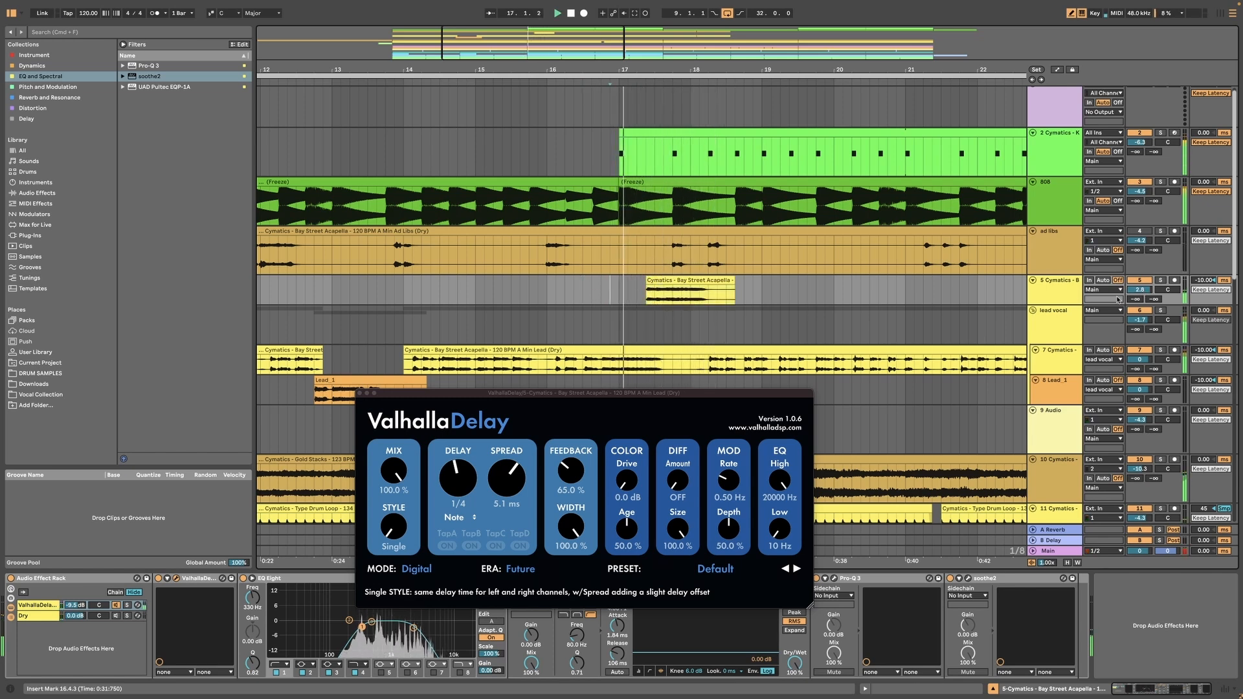
Set the pitched vocal track's volume to 3.4 dB, return its clip start to 17.2.1 and close ValhallaDelay after a listen
drag(1141, 290, 1148, 293)
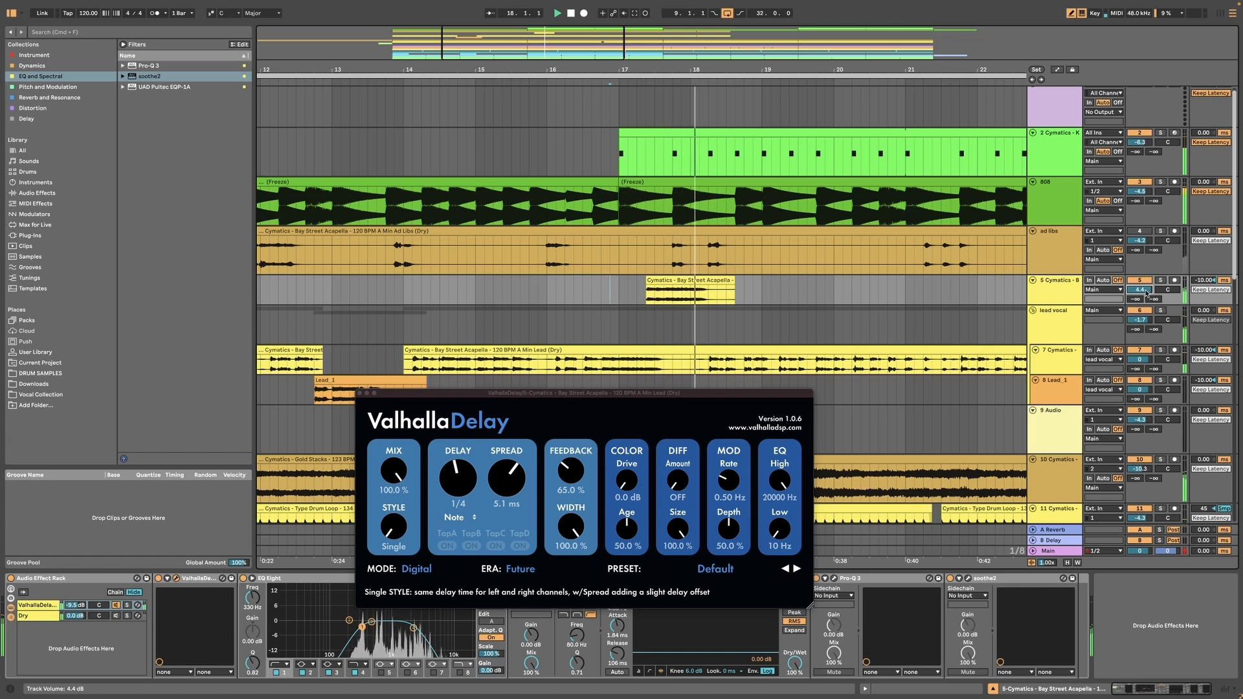
drag(691, 290, 682, 289)
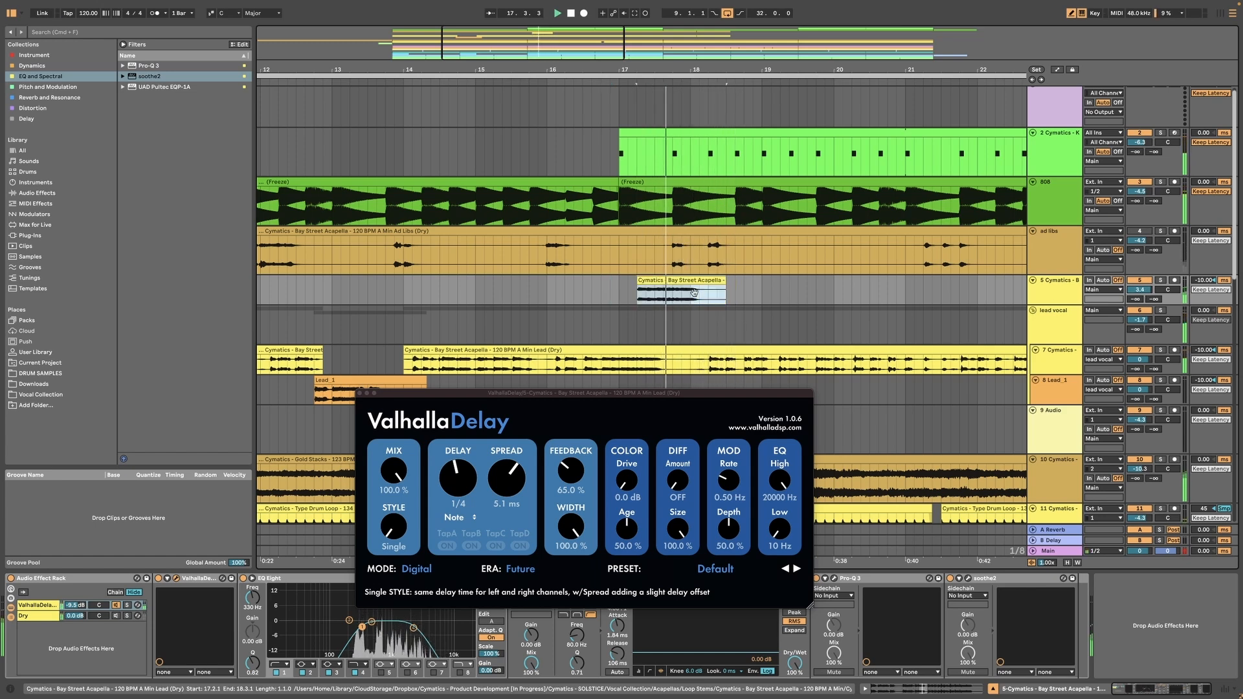
click(585, 294)
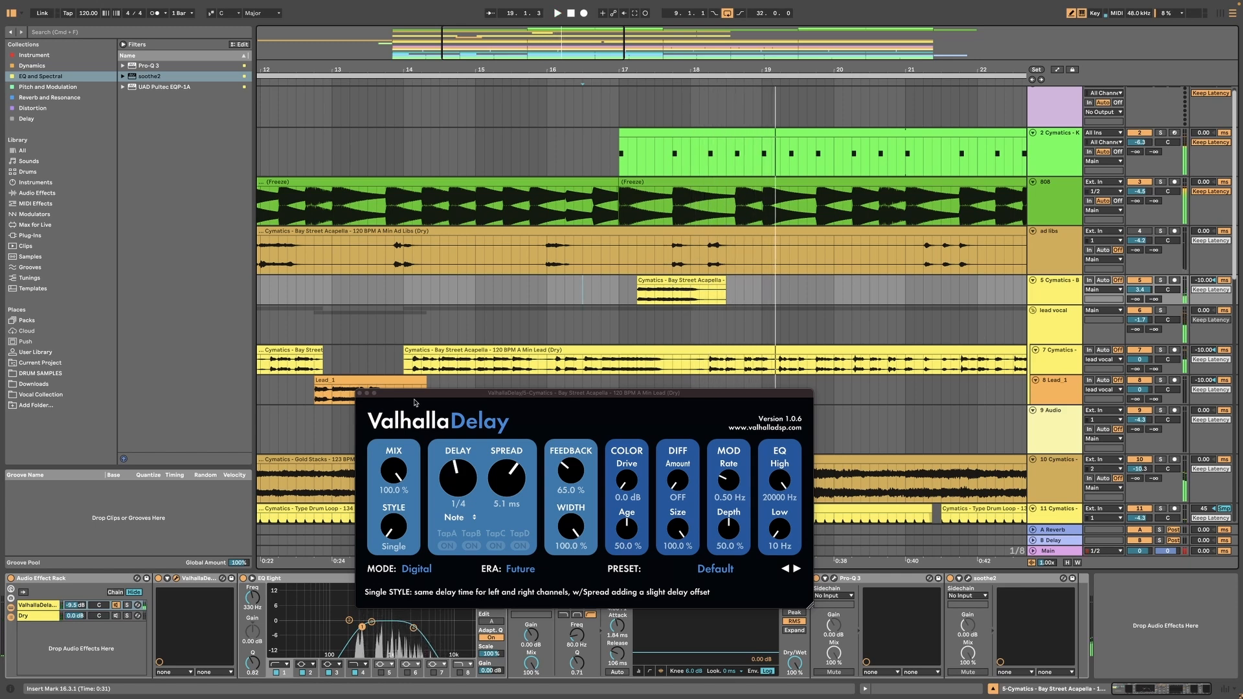
click(360, 393)
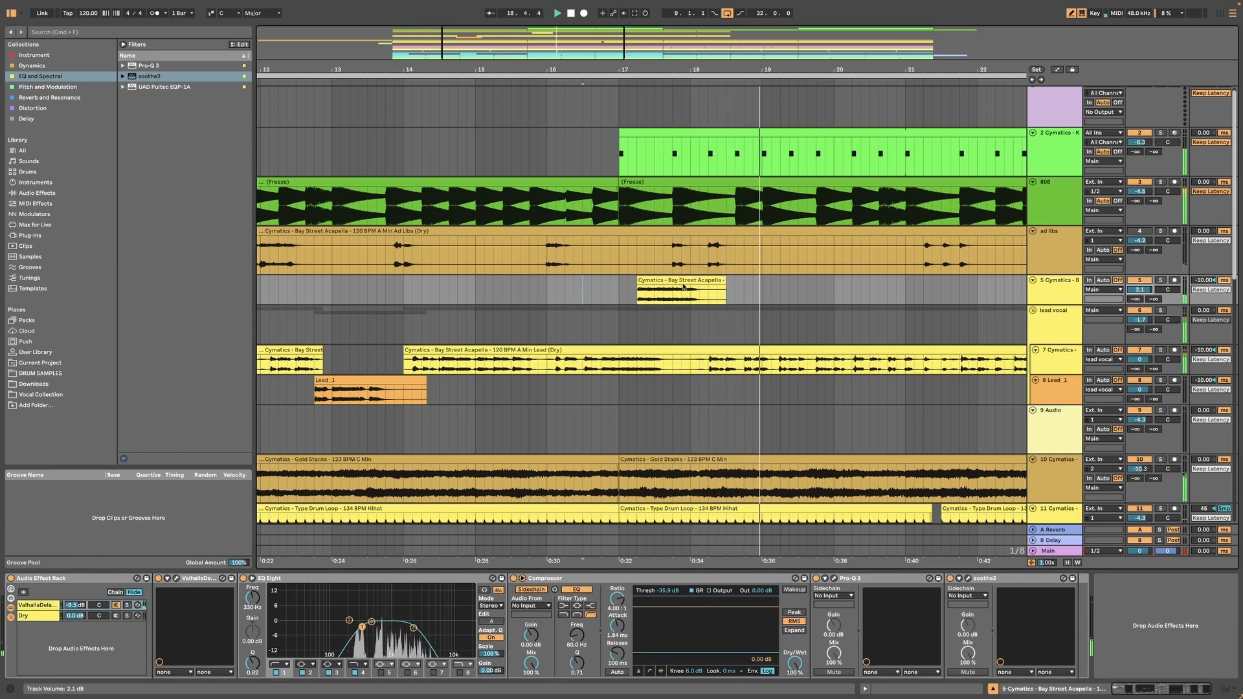
Try the pitched vocal clip starting at 17.1.1 and at 16.4.1 while the track plays
drag(678, 283, 660, 283)
click(574, 287)
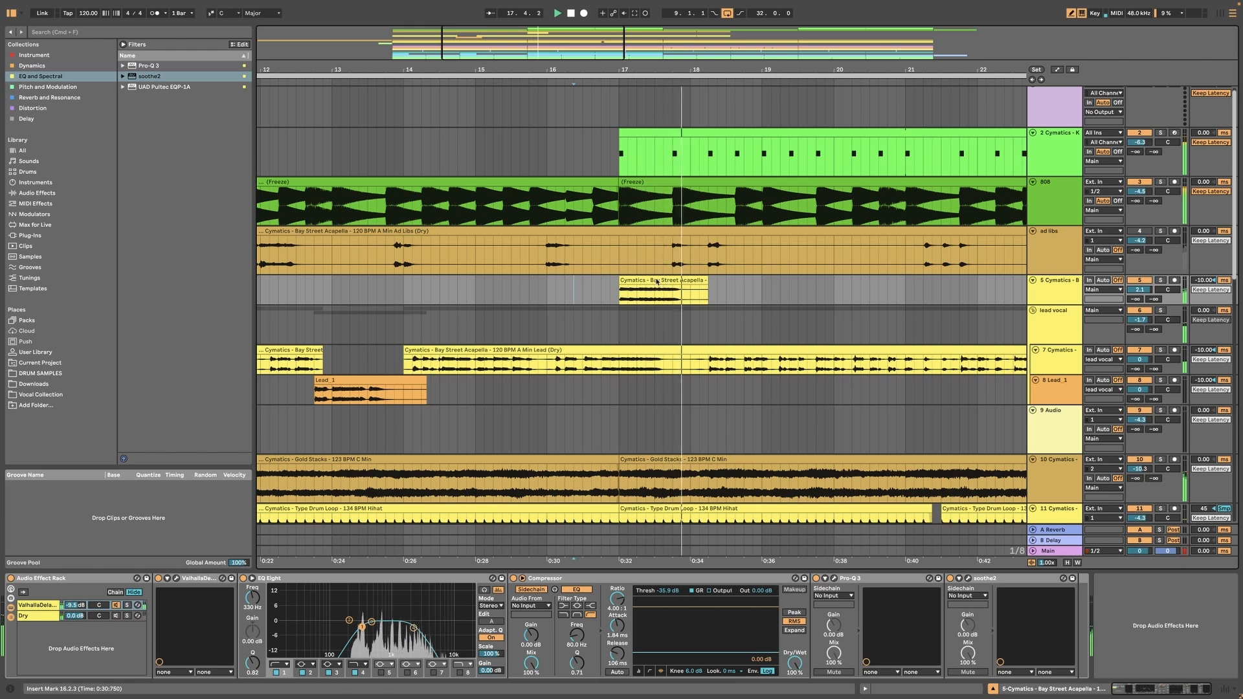
drag(640, 283, 622, 286)
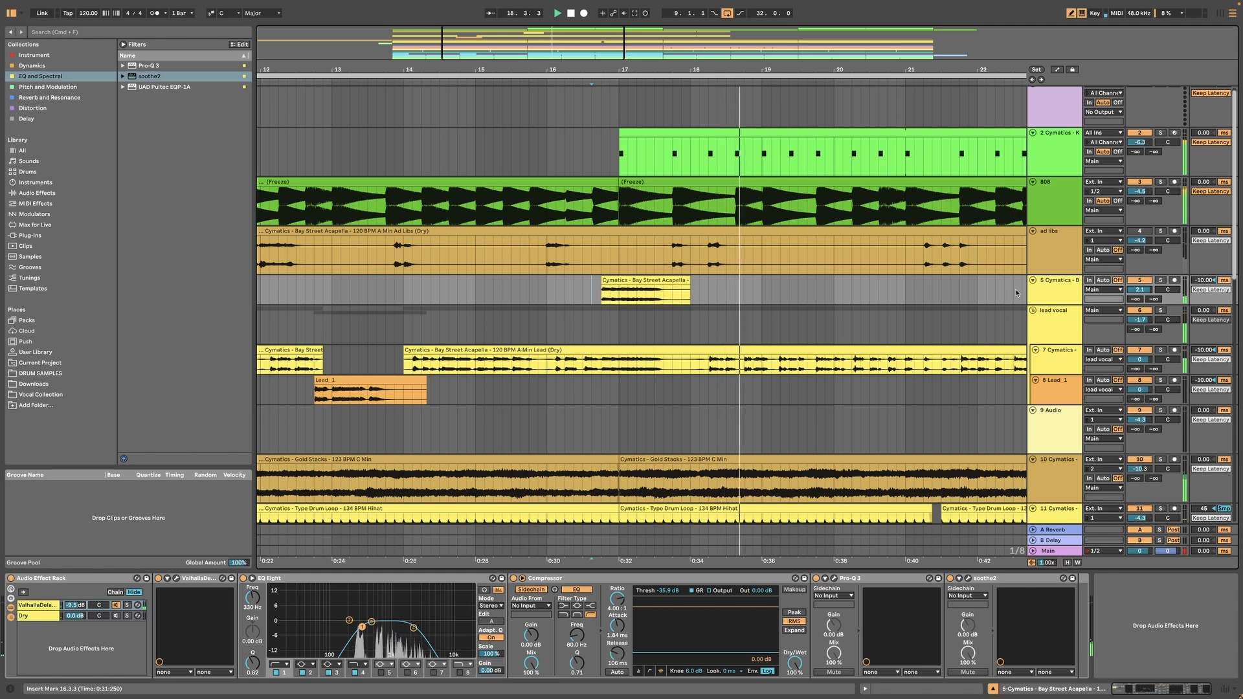
Insert a Saturator before ValhallaDelay in the pitched vocal's delay chain, with Drive at 36 dB and Output at -21.7 dB
scroll(624, 259, down, 5)
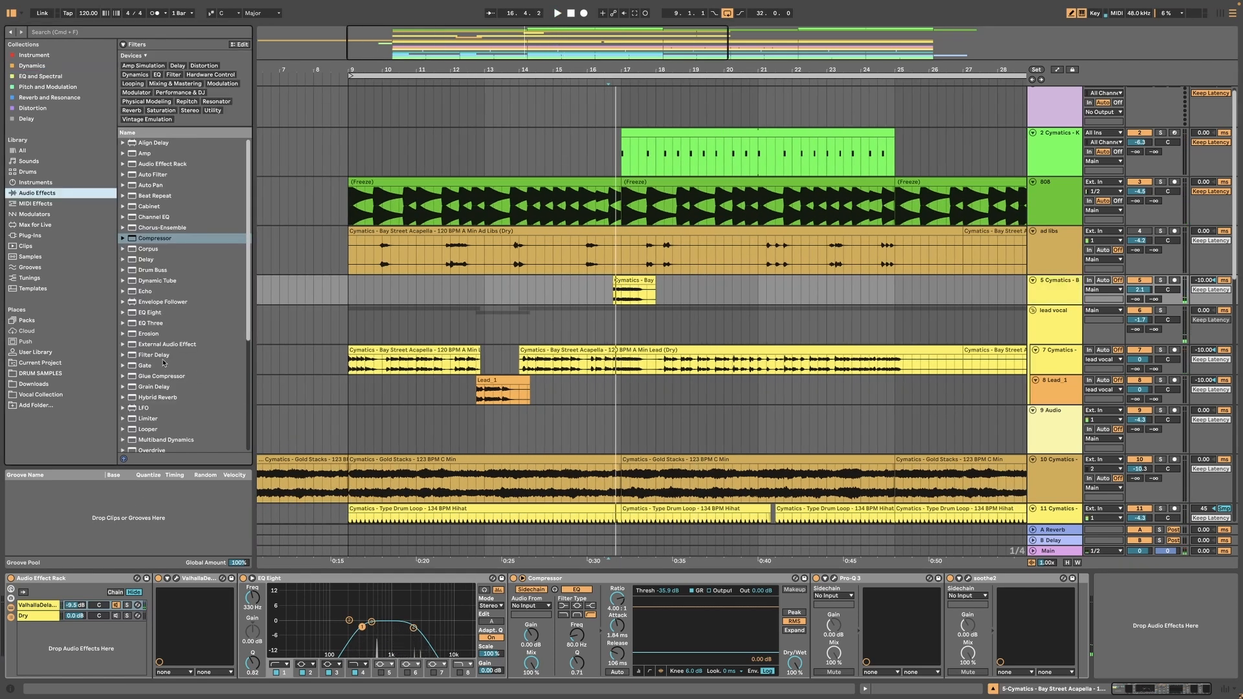
scroll(163, 363, down, 5)
double_click(150, 351)
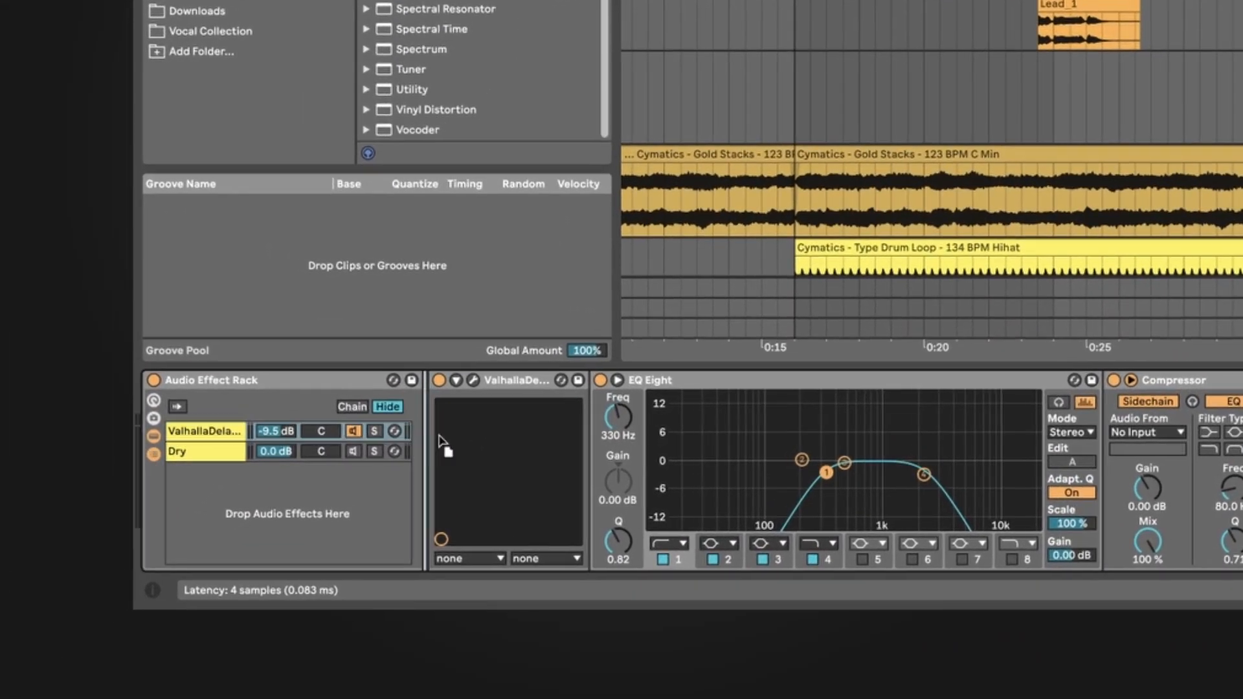
drag(440, 443, 441, 443)
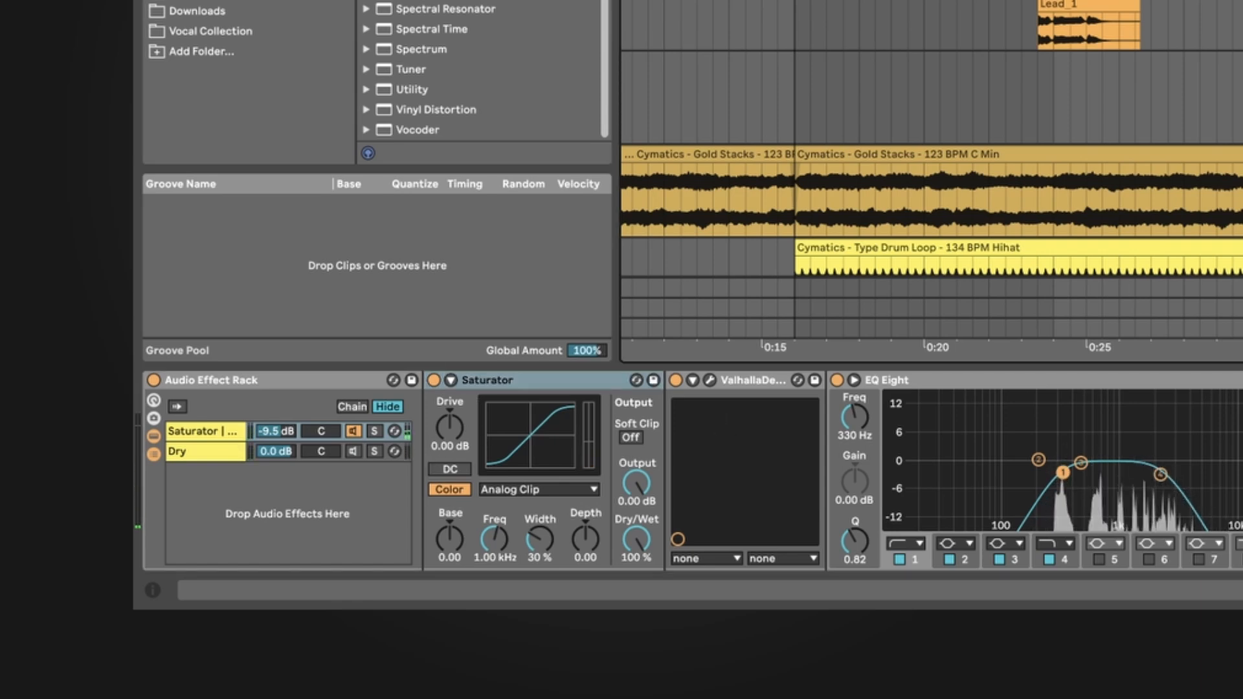
drag(452, 431, 451, 401)
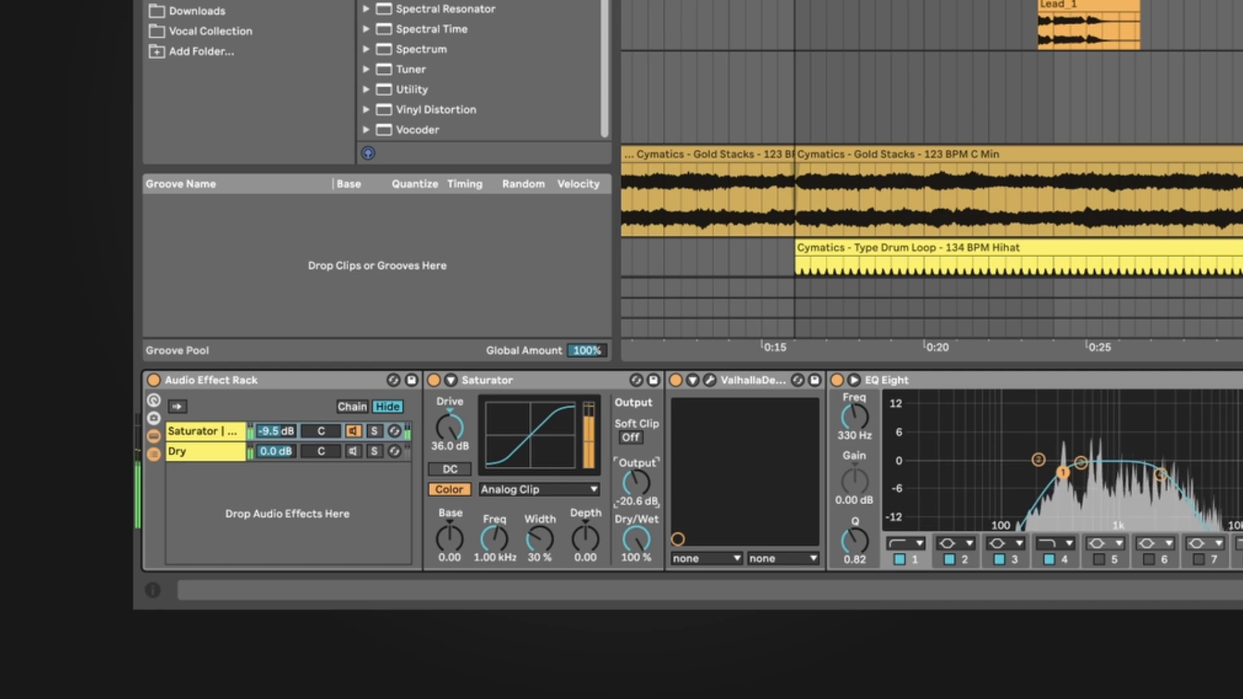
In the delay chain's EQ Eight, give band 4 a steeper low-pass with a higher cutoff and set band 1's low cut to 445 Hz
click(1160, 475)
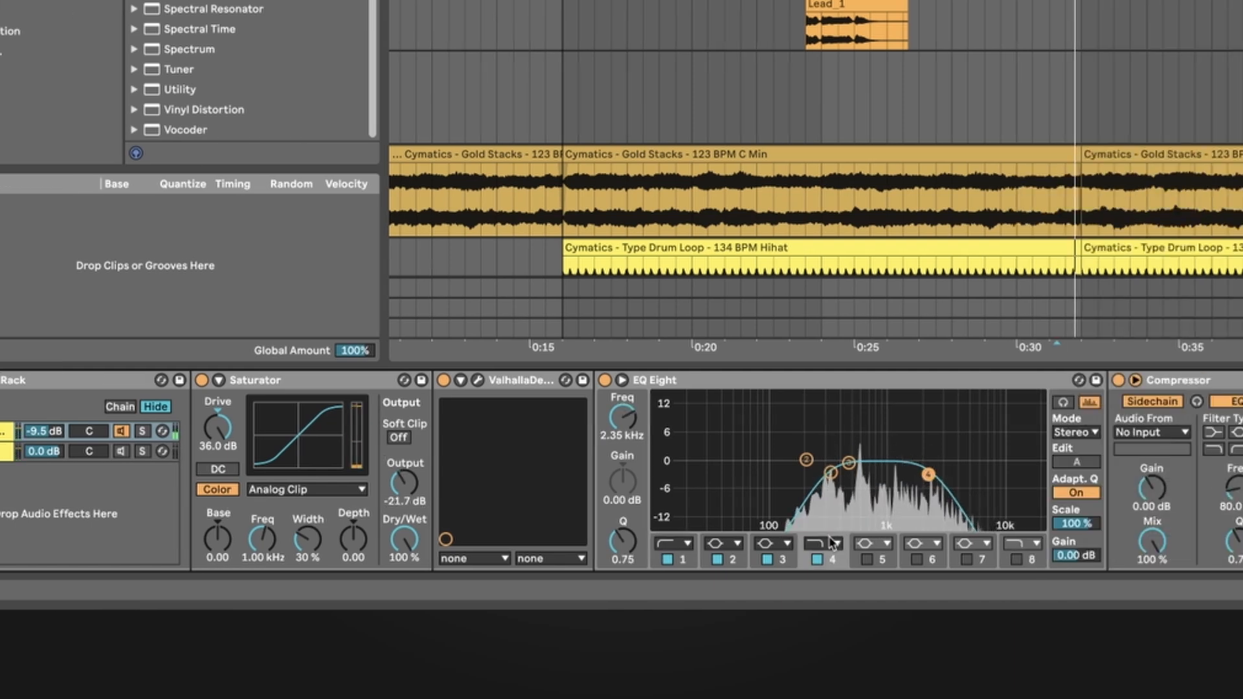
click(1056, 544)
click(1056, 528)
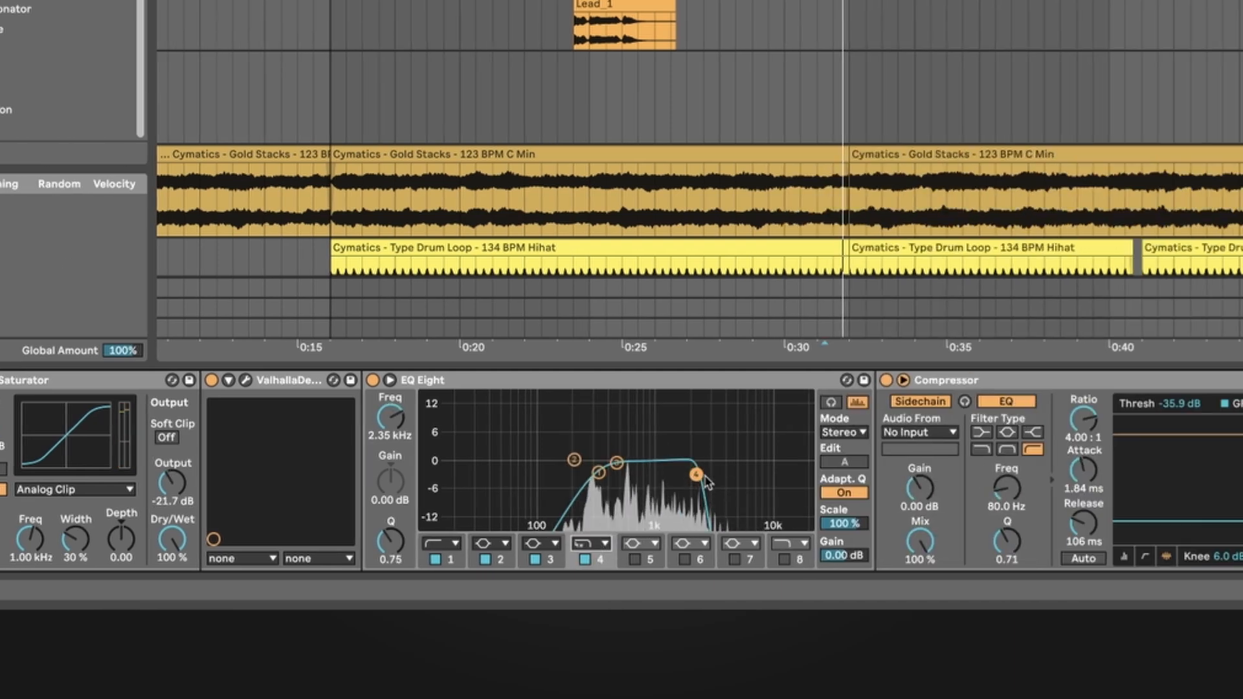
drag(696, 475, 719, 476)
drag(599, 472, 613, 473)
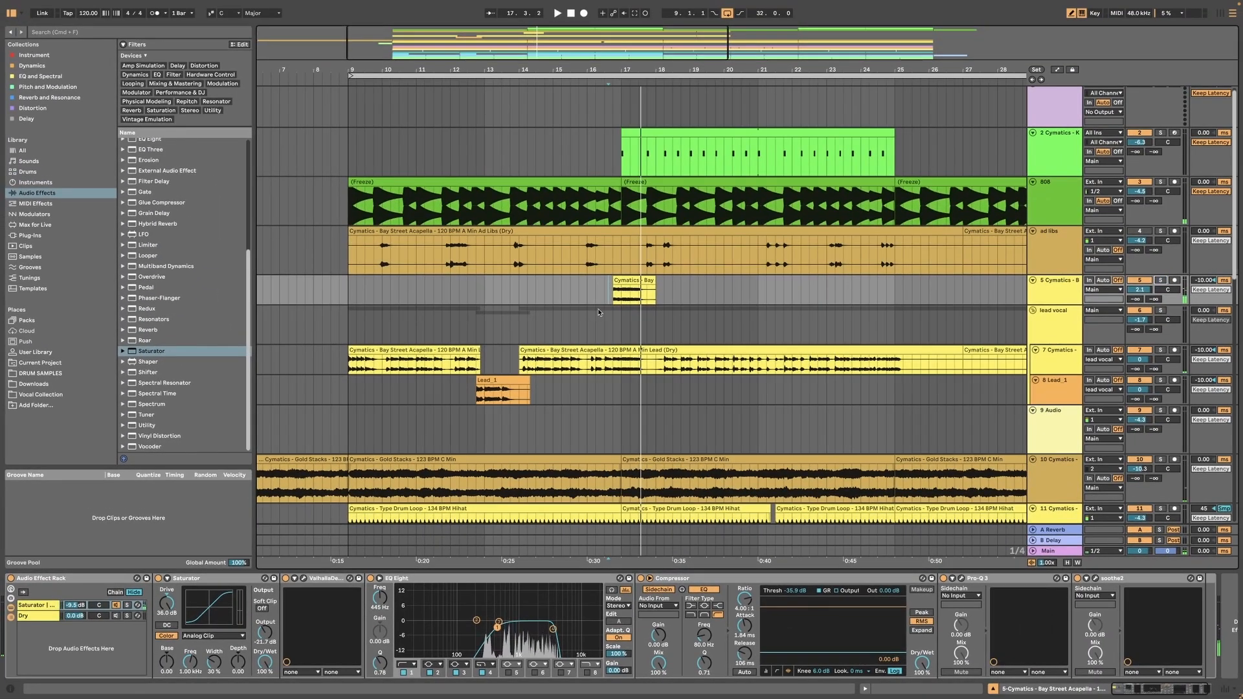
Try the pitched vocal track at a volume of 1.3 dB while replaying the phrase from just before its clip
click(606, 312)
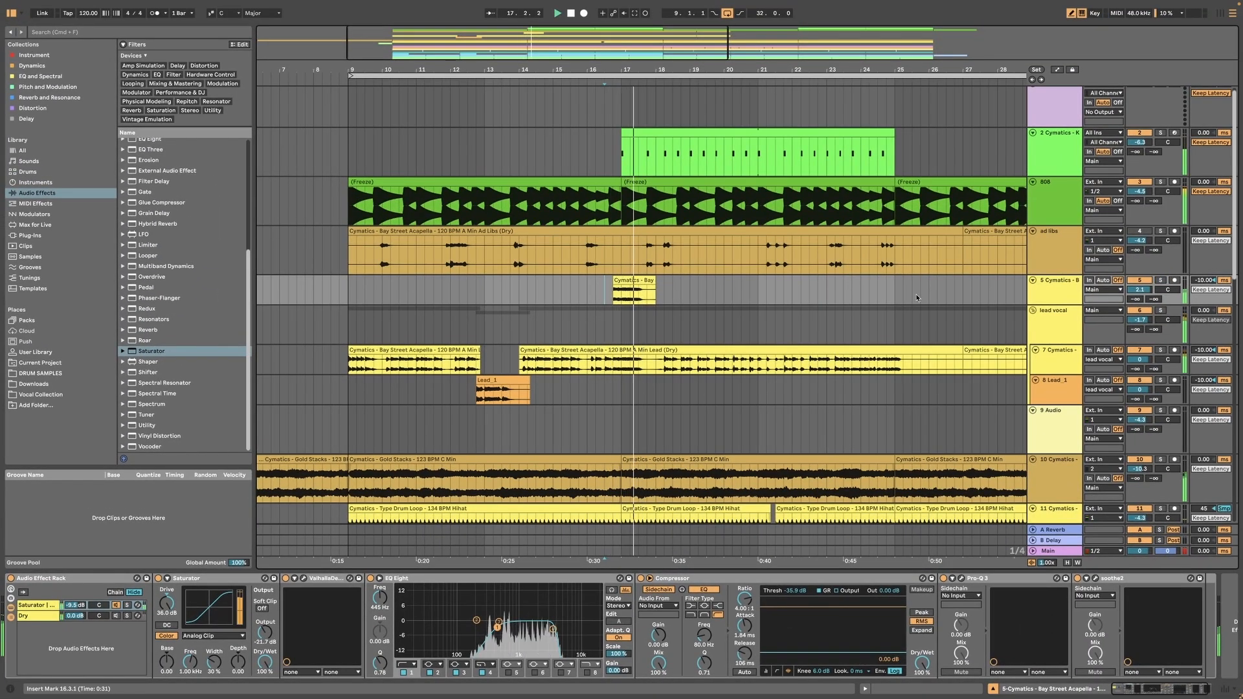
click(649, 281)
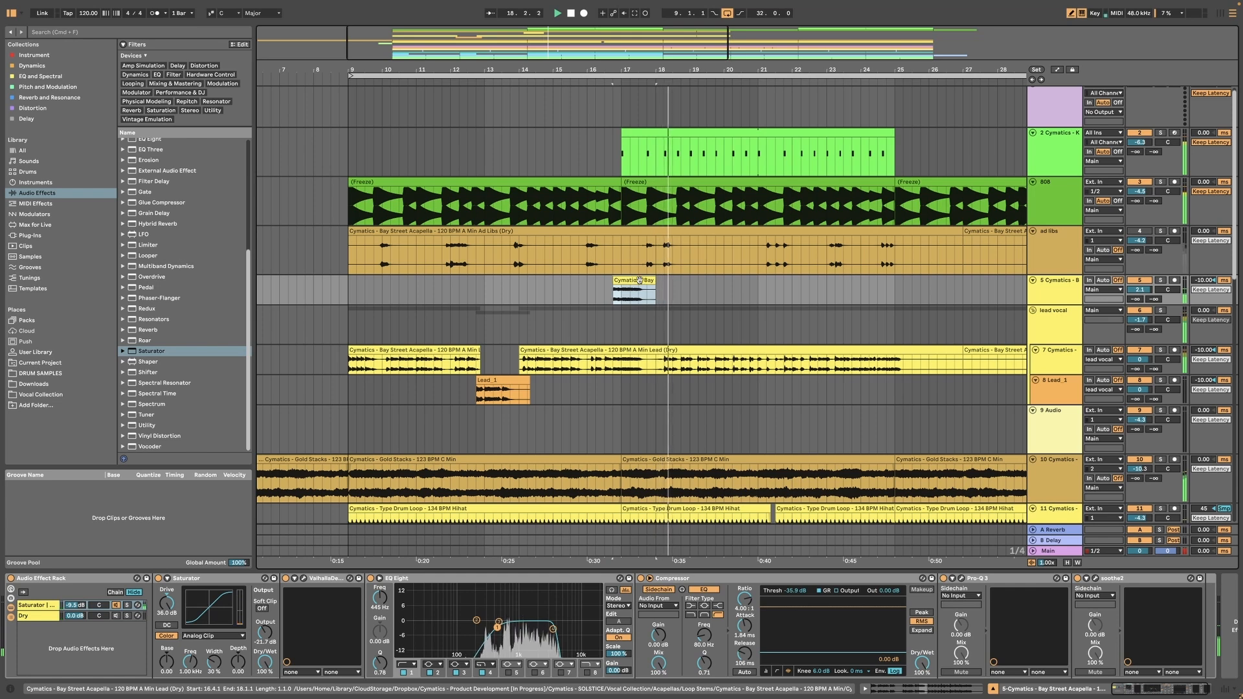
key(space)
drag(1134, 289, 1139, 297)
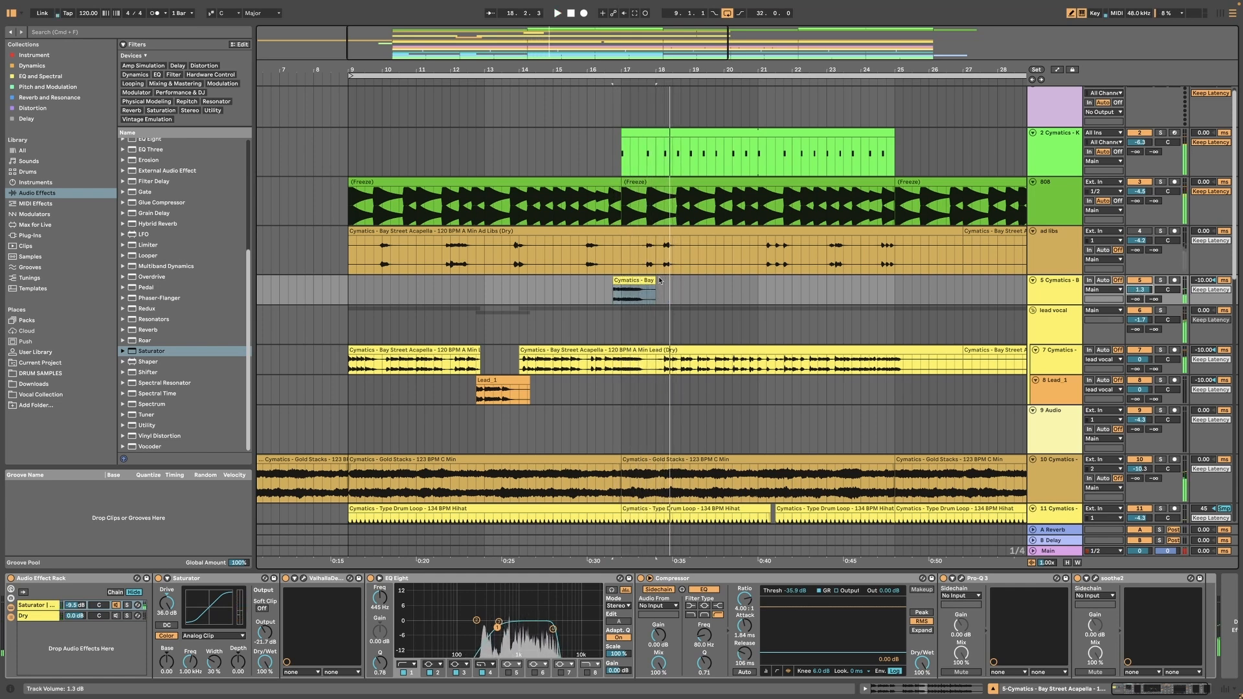
key(space)
drag(637, 281, 628, 282)
click(613, 293)
key(space)
click(614, 295)
key(space)
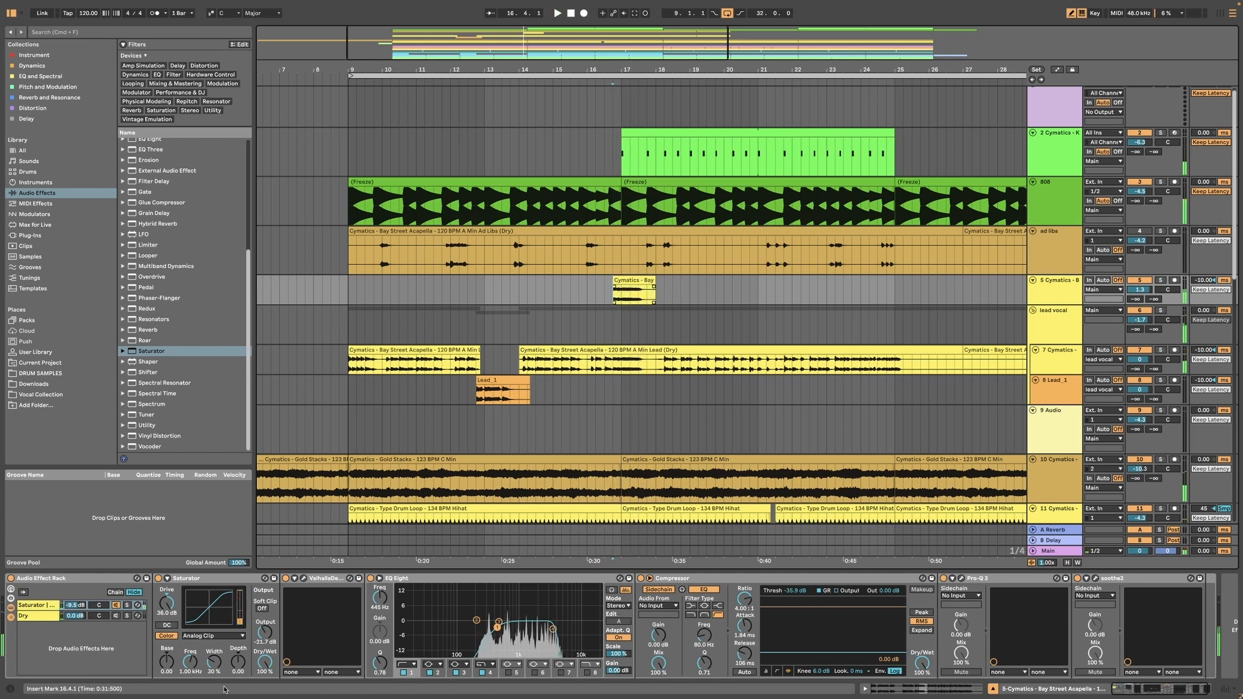
Switch the pitched vocal's ValhallaDelay from note sync to milliseconds, set the delay time to 485 ms and close the plugin
click(303, 579)
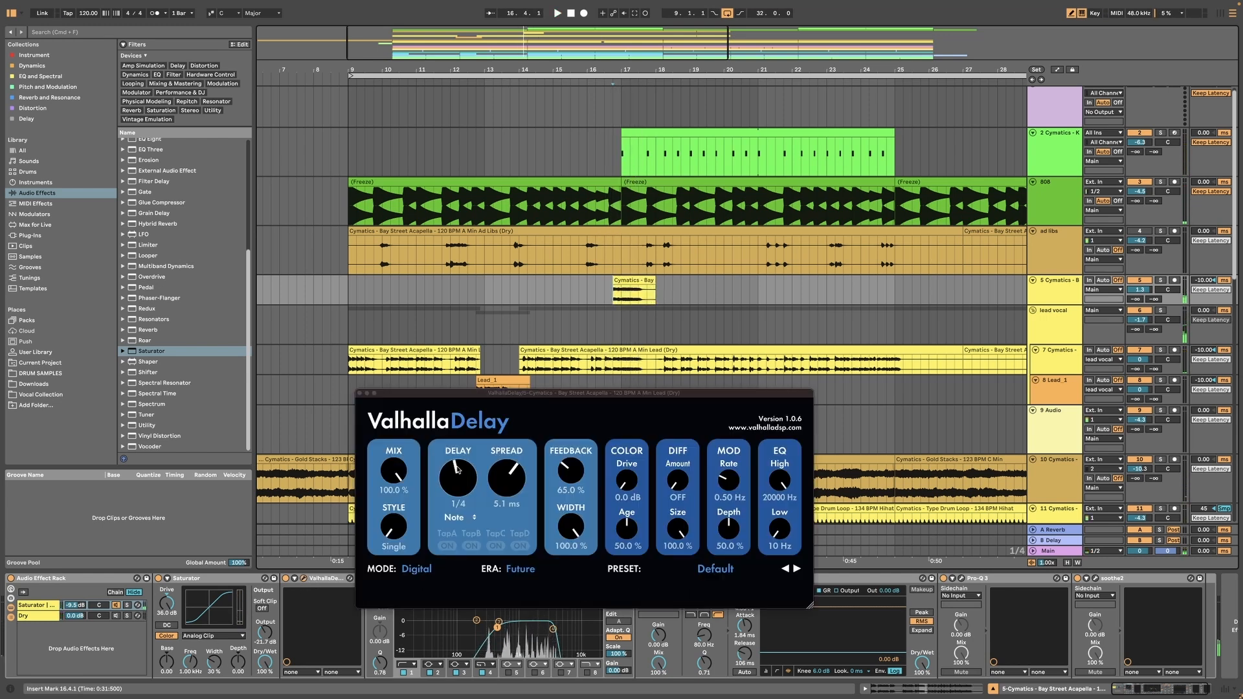
click(453, 515)
click(454, 509)
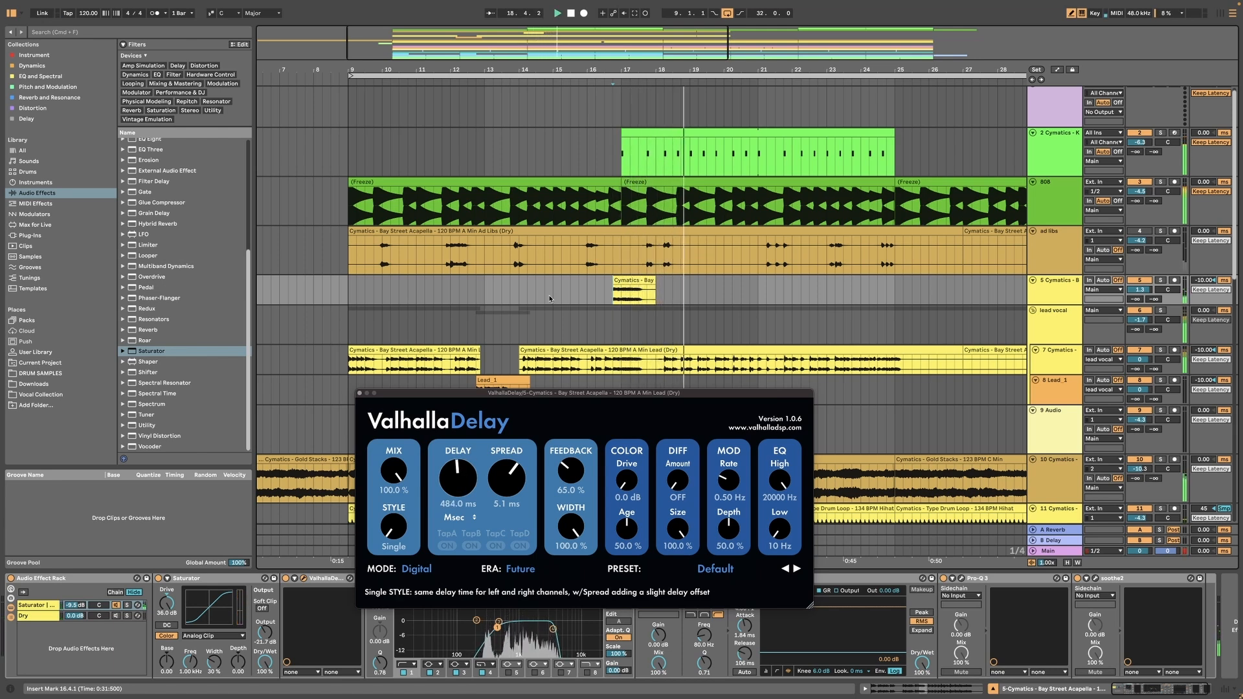
click(607, 320)
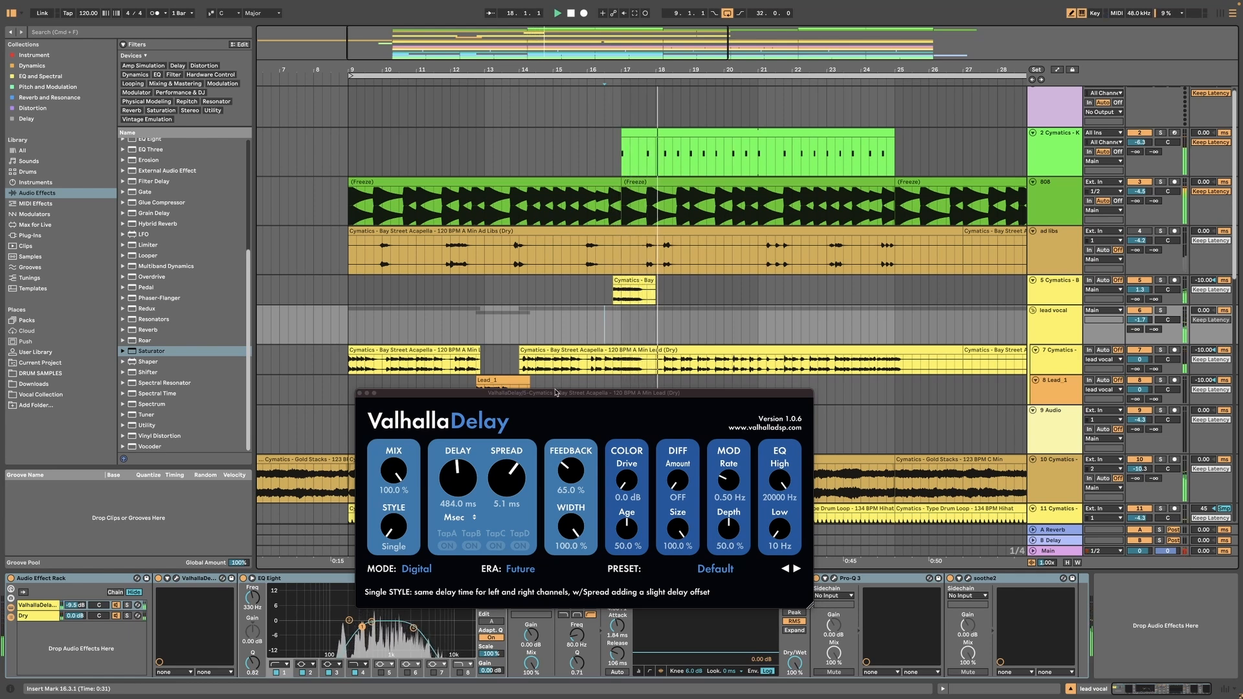
drag(459, 480, 458, 478)
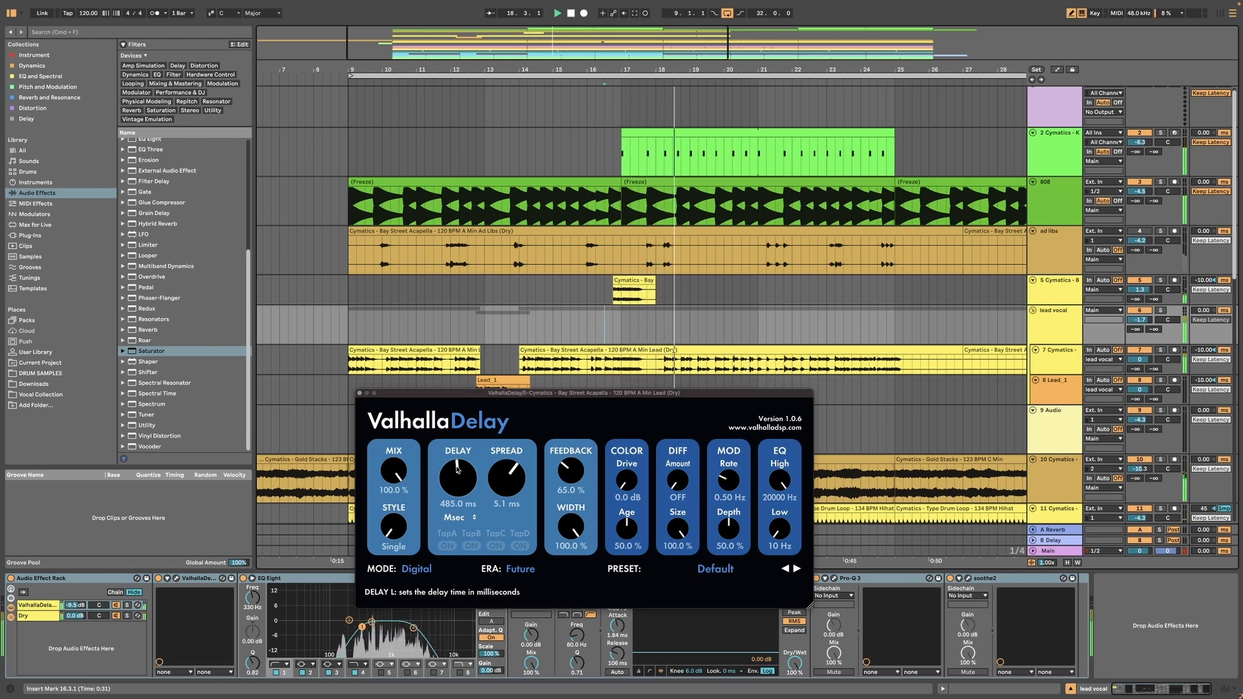
click(360, 392)
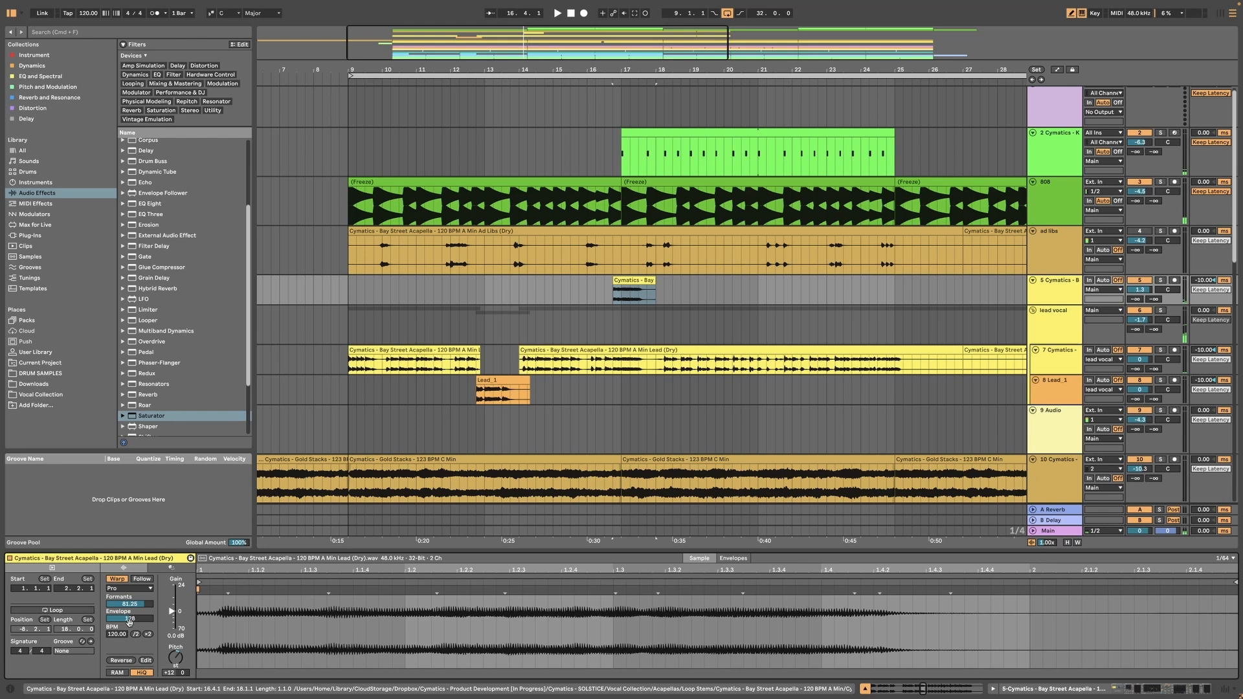
Try the pitched vocal clip's Formants at 23.44 while the track plays
key(space)
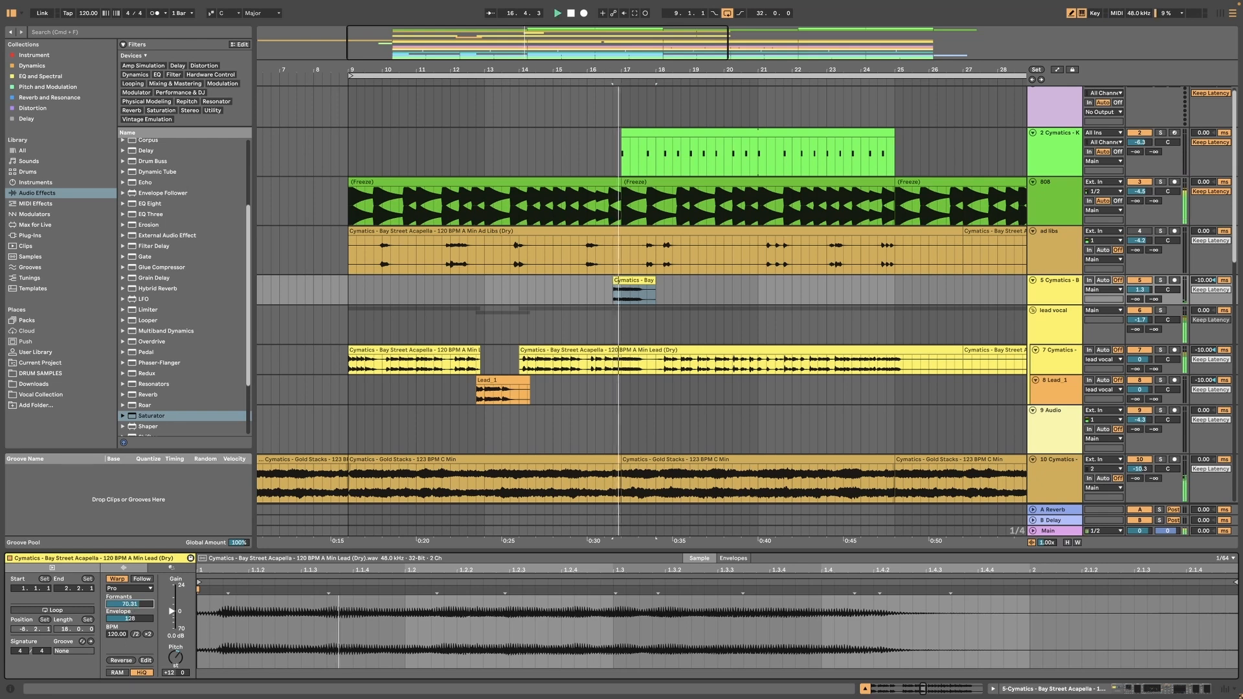
drag(137, 605, 137, 609)
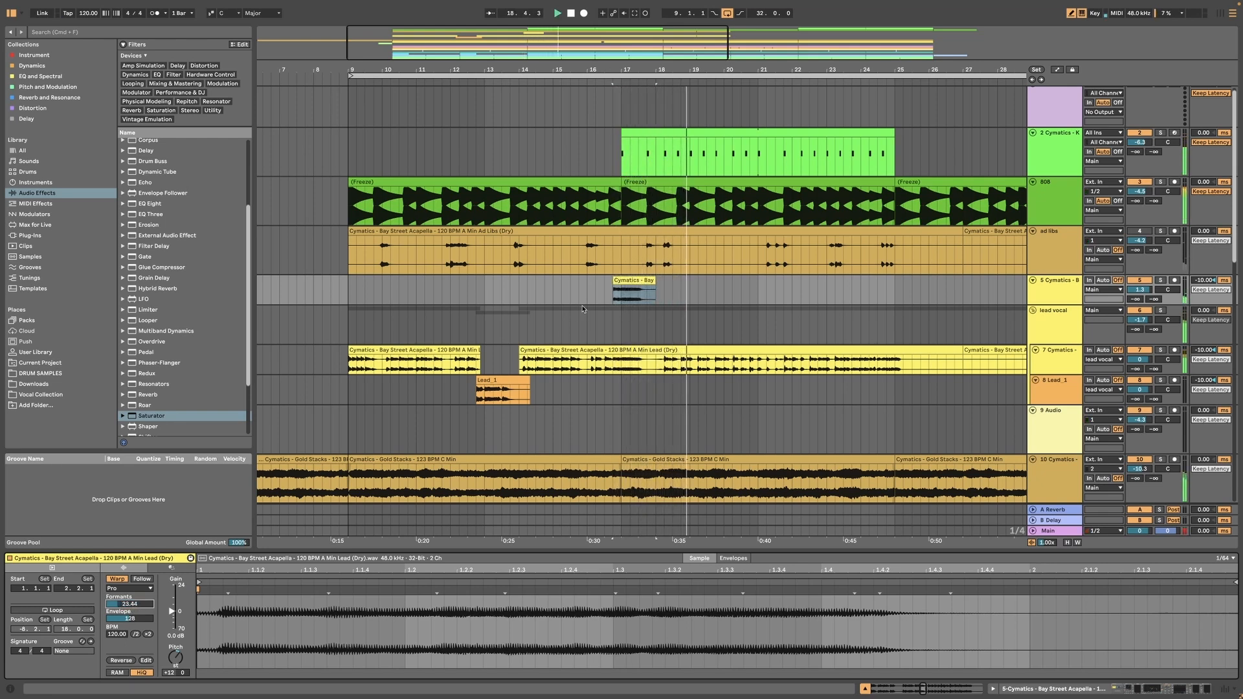
click(610, 291)
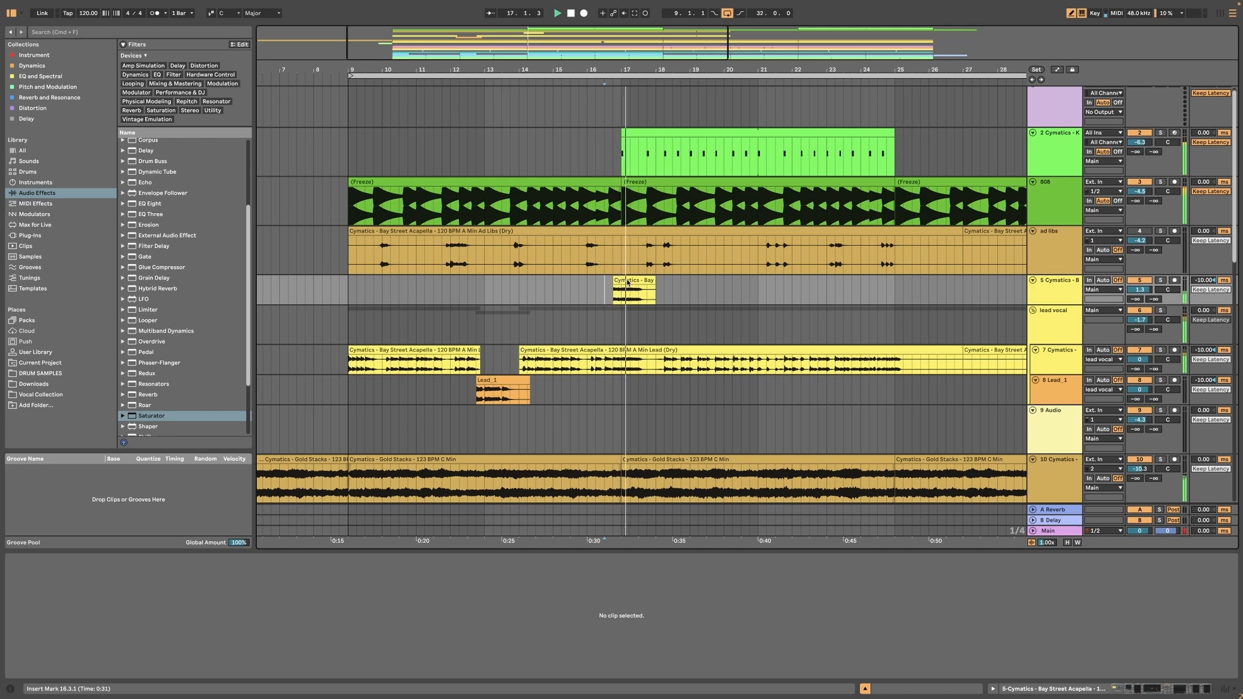
Move the pitched vocal clip to start at 17.2.1, set its Formants to 100 and replay the phrase
drag(627, 282, 637, 279)
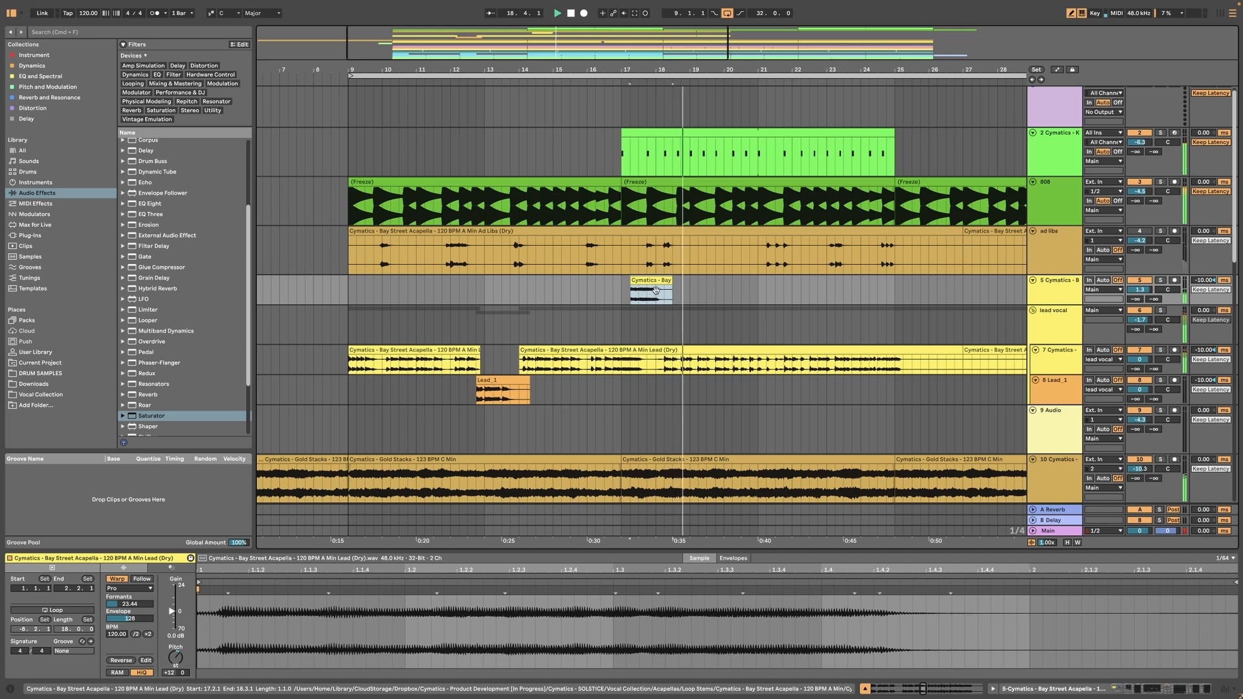
double_click(126, 604)
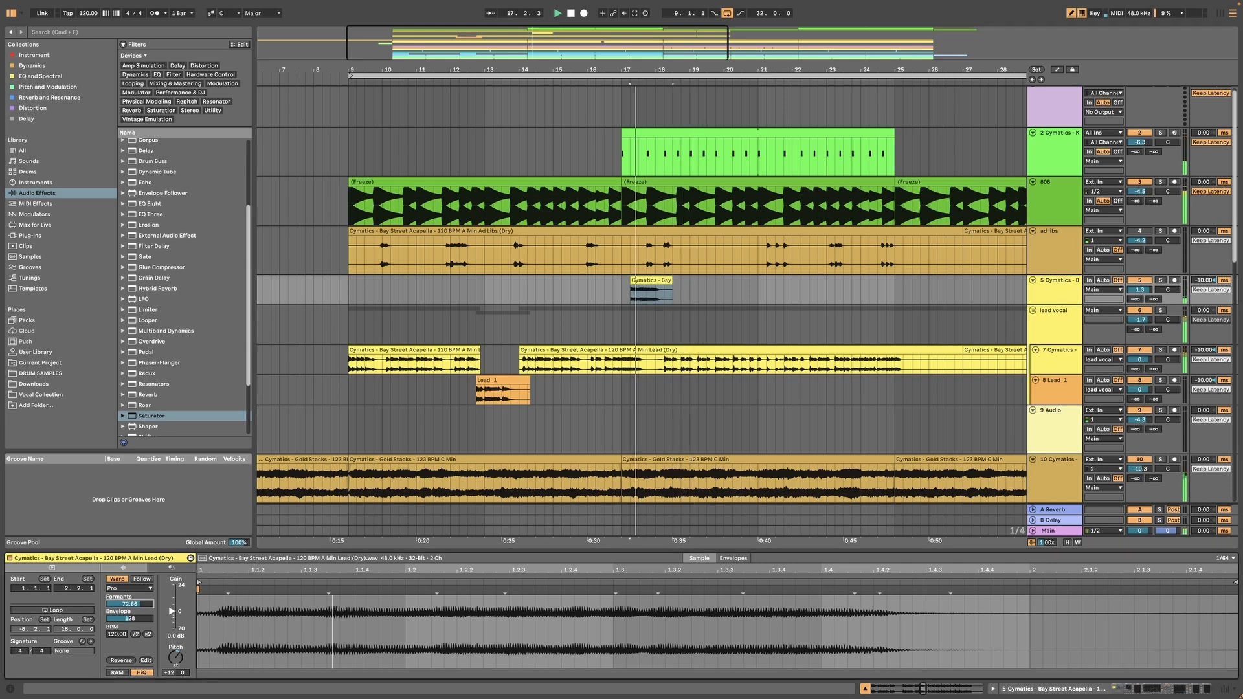
key(space)
key(space)
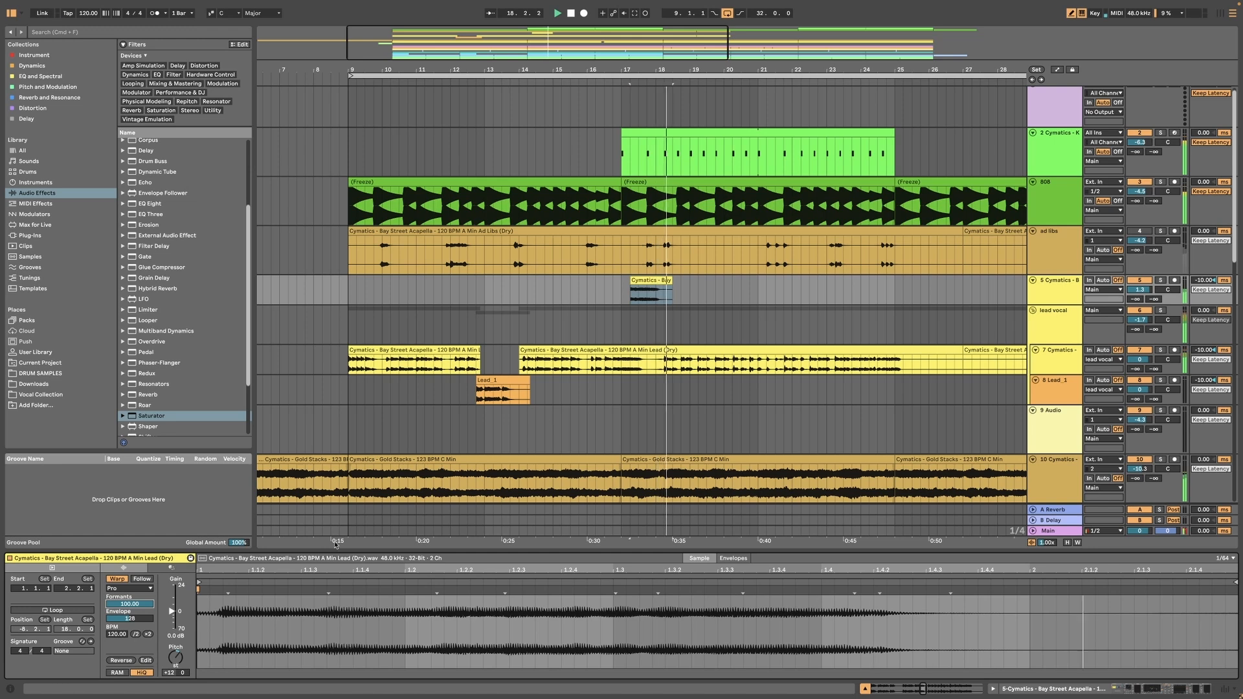
click(641, 328)
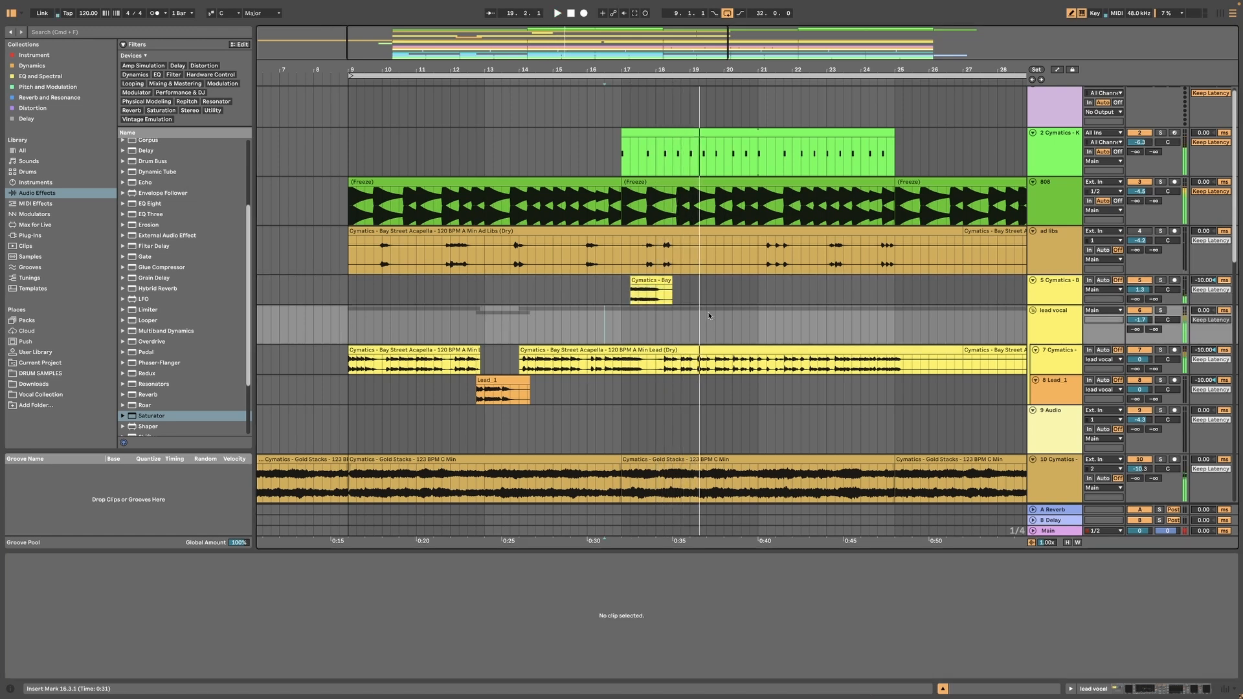
In the pitched vocal's Pro-Q 3, set the upper-mid cut to about -5 dB at 2675 Hz with Q 0.802 and a steeper slope
click(961, 579)
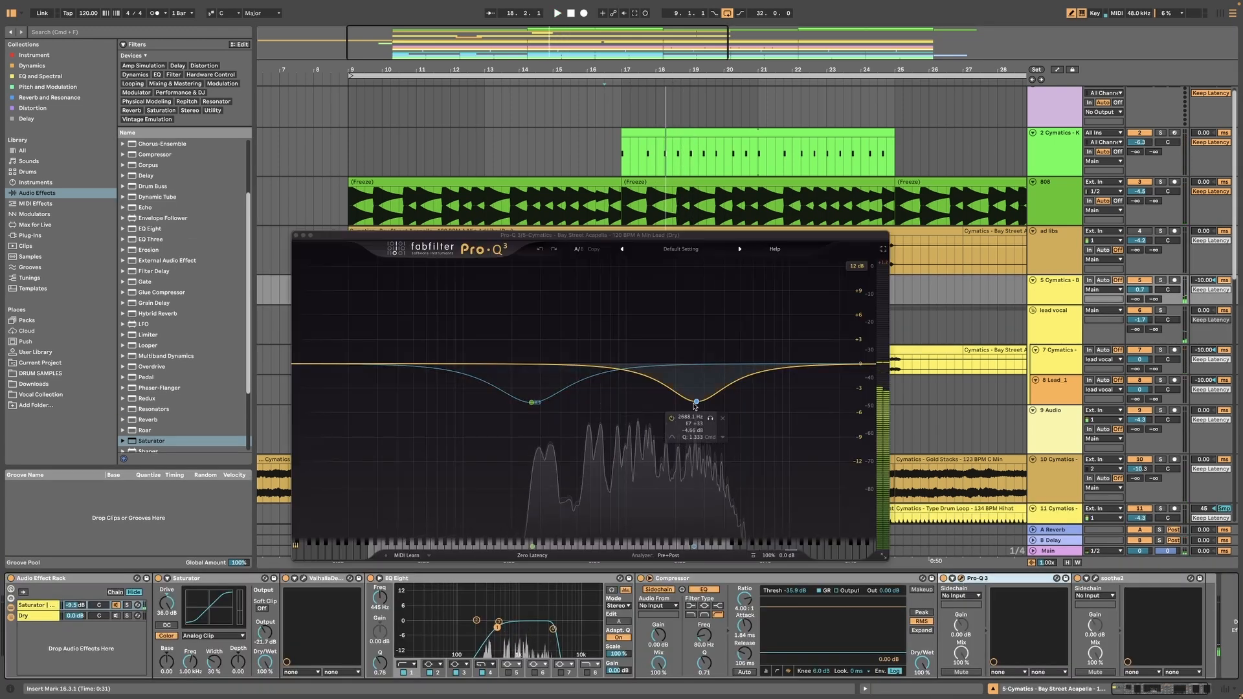
drag(696, 401, 696, 410)
drag(738, 508, 739, 520)
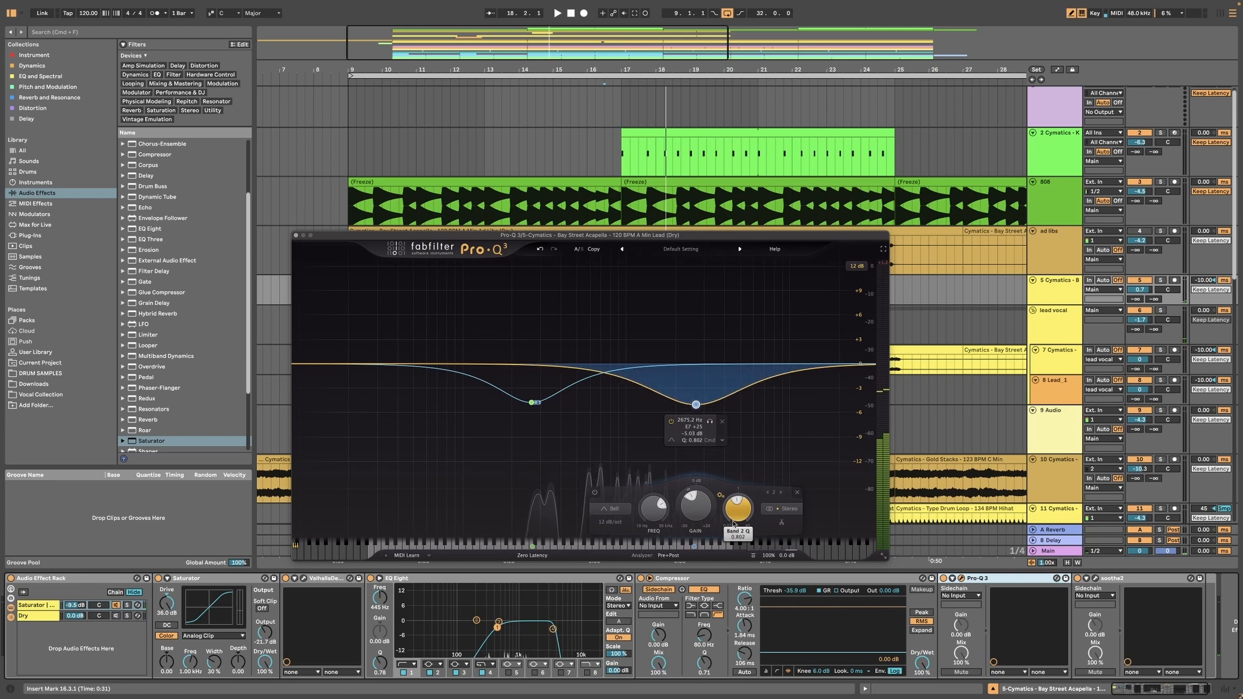
click(612, 522)
click(619, 559)
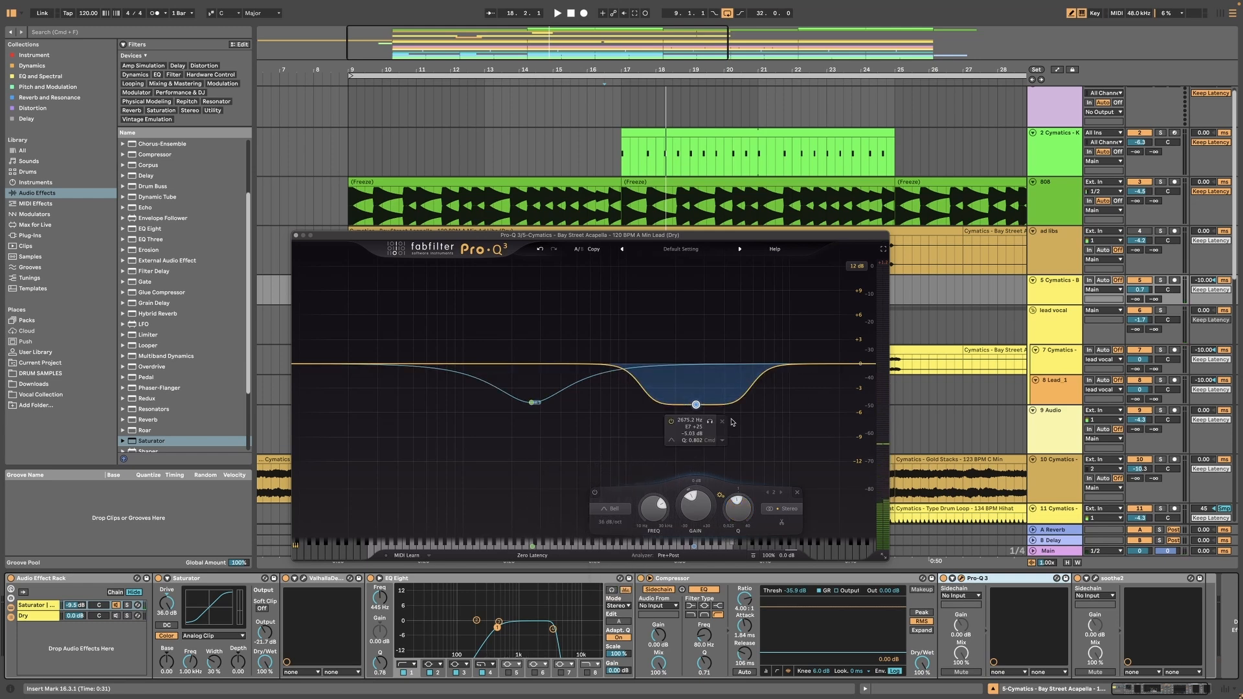
During playback, deepen the upper-mid cut to about -7.5 dB at 2913 Hz with Q about 0.88, and close Pro-Q 3
key(space)
mouse_move(698, 409)
mouse_down()
mouse_move(697, 439)
mouse_move(702, 426)
mouse_up()
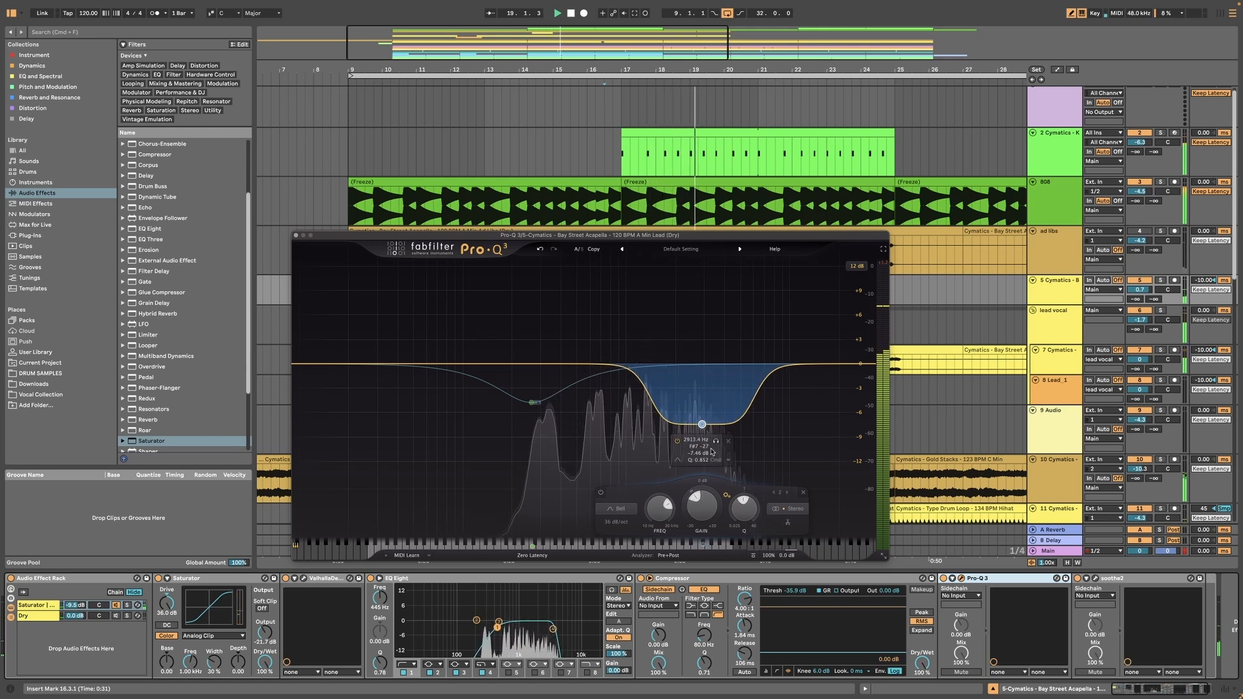
drag(744, 510, 744, 509)
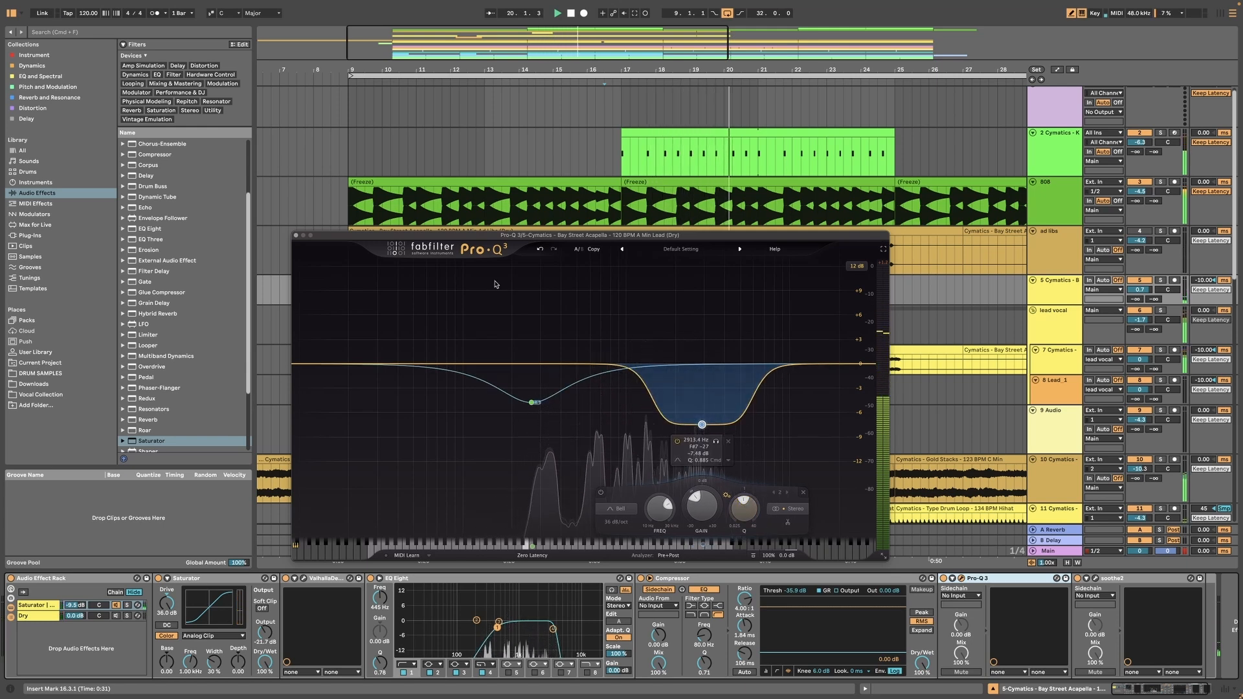
click(296, 235)
key(space)
Play the arrangement from bar 9 and set the ad libs track's volume to -2.0 dB
drag(664, 71, 656, 32)
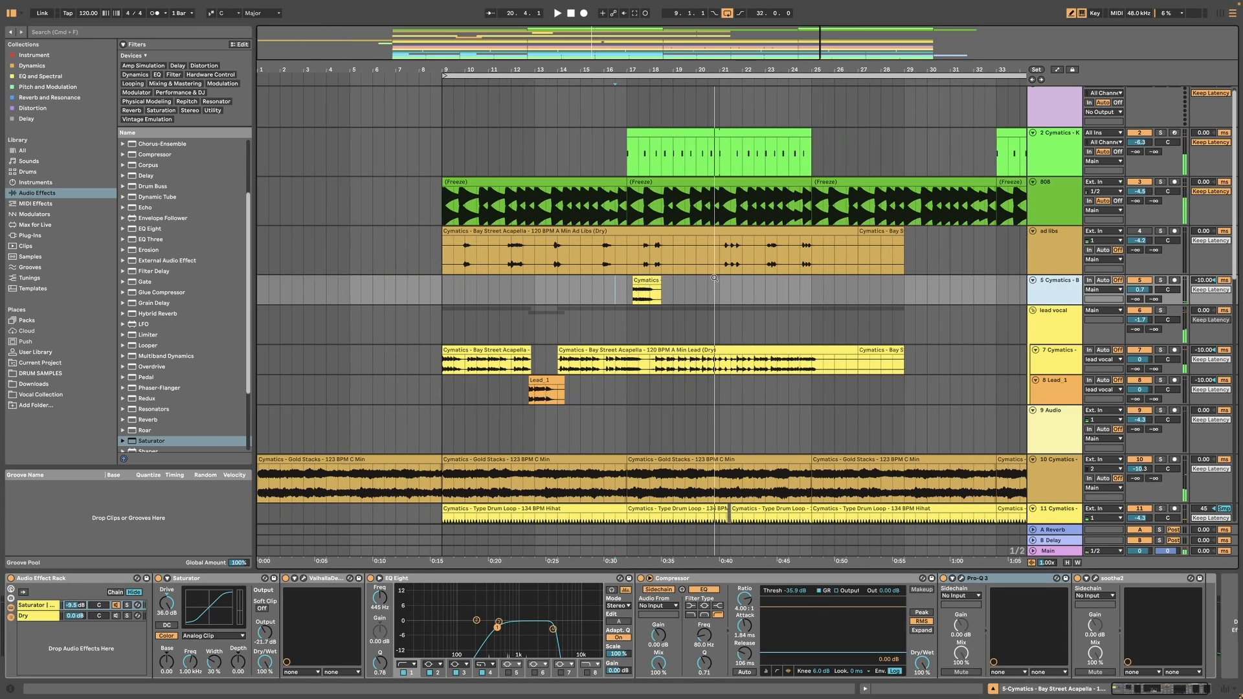
scroll(510, 355, up, 1)
click(438, 218)
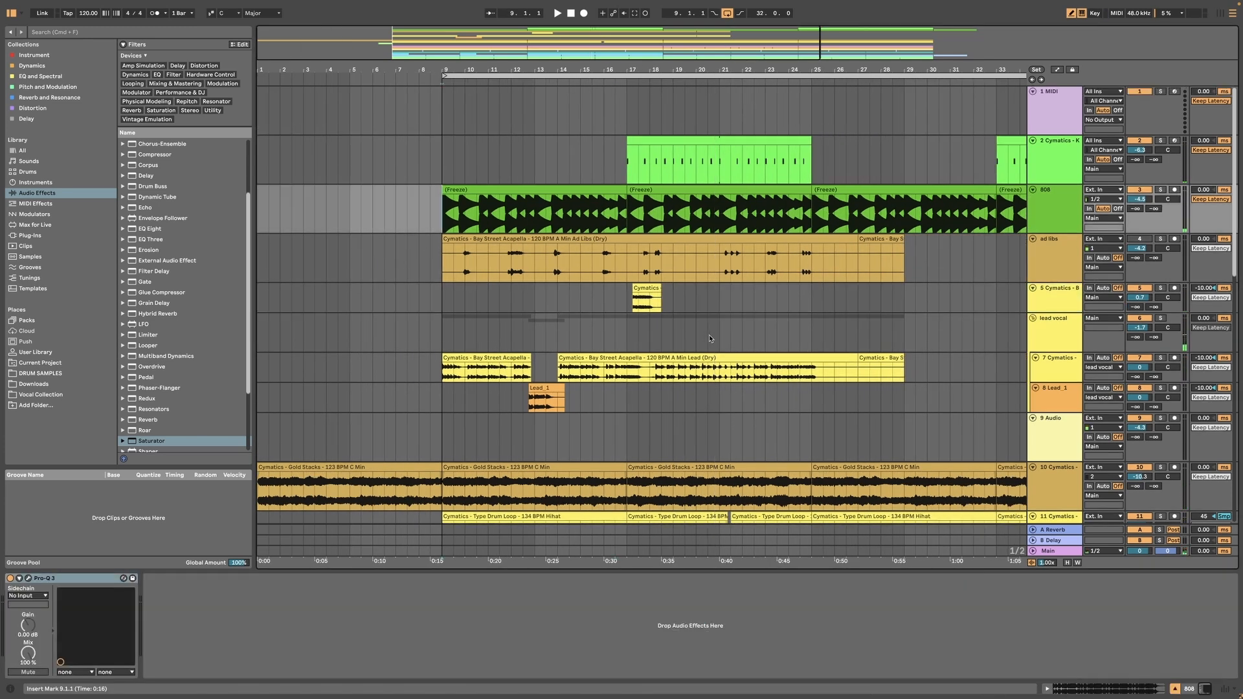
key(space)
click(464, 262)
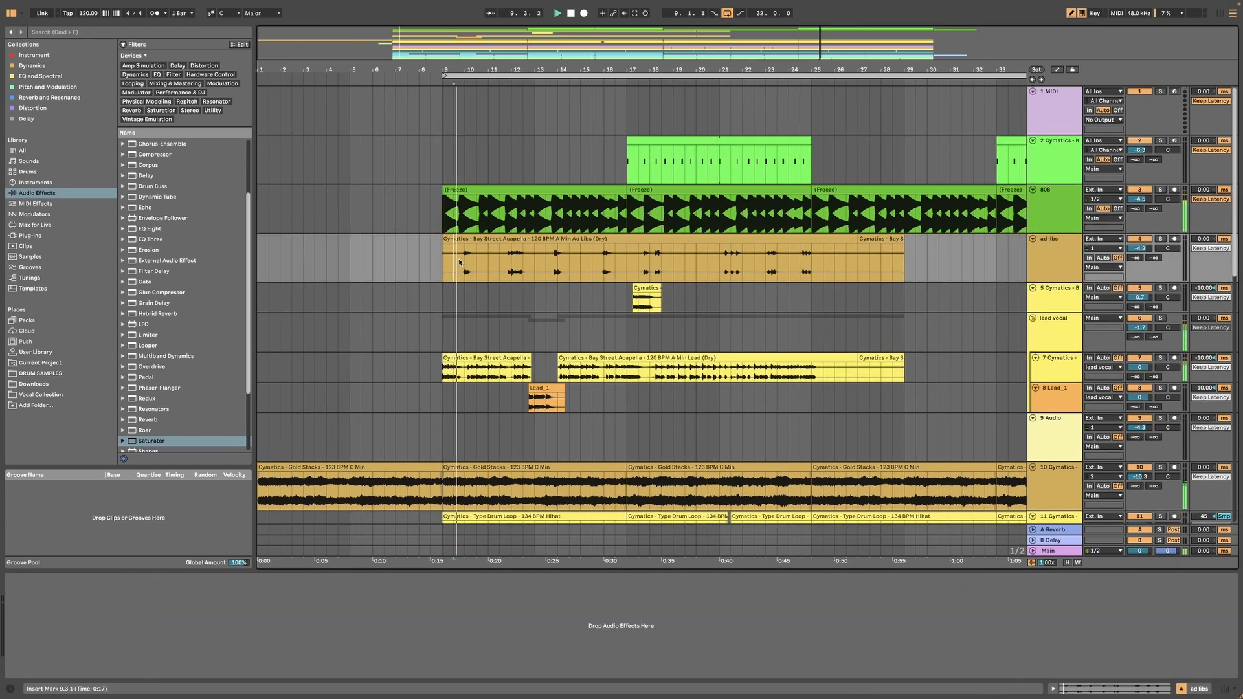
drag(1139, 249, 1138, 234)
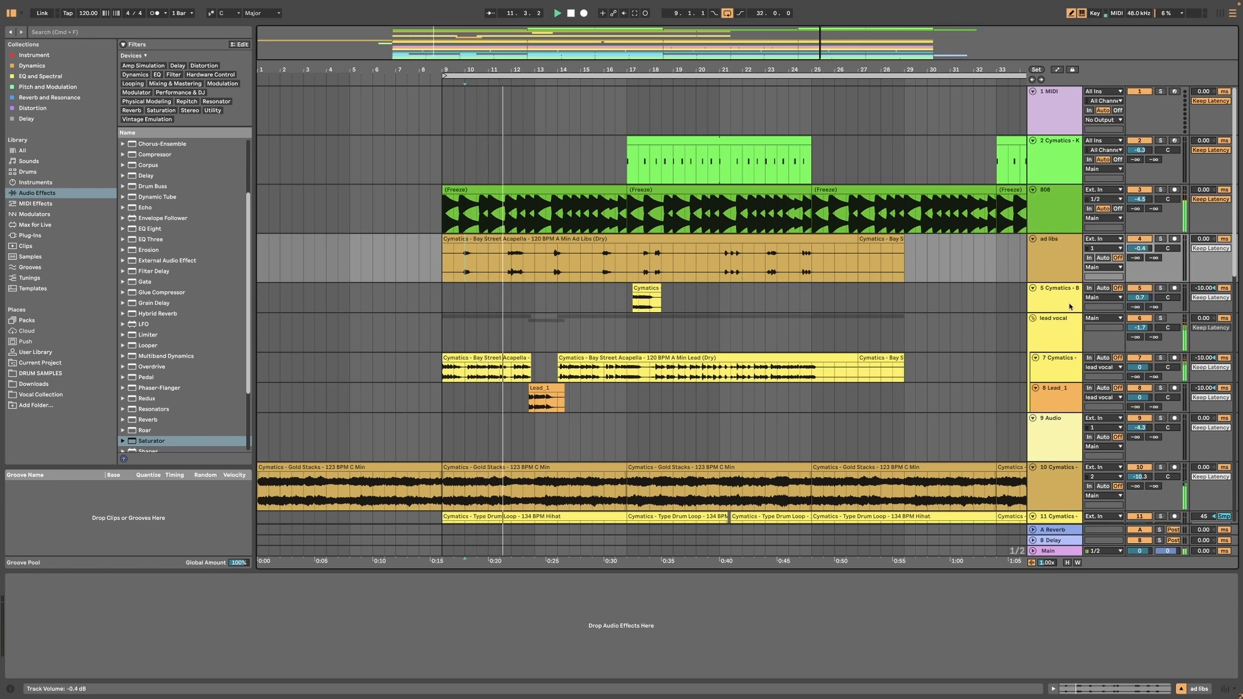
drag(1139, 248, 1139, 254)
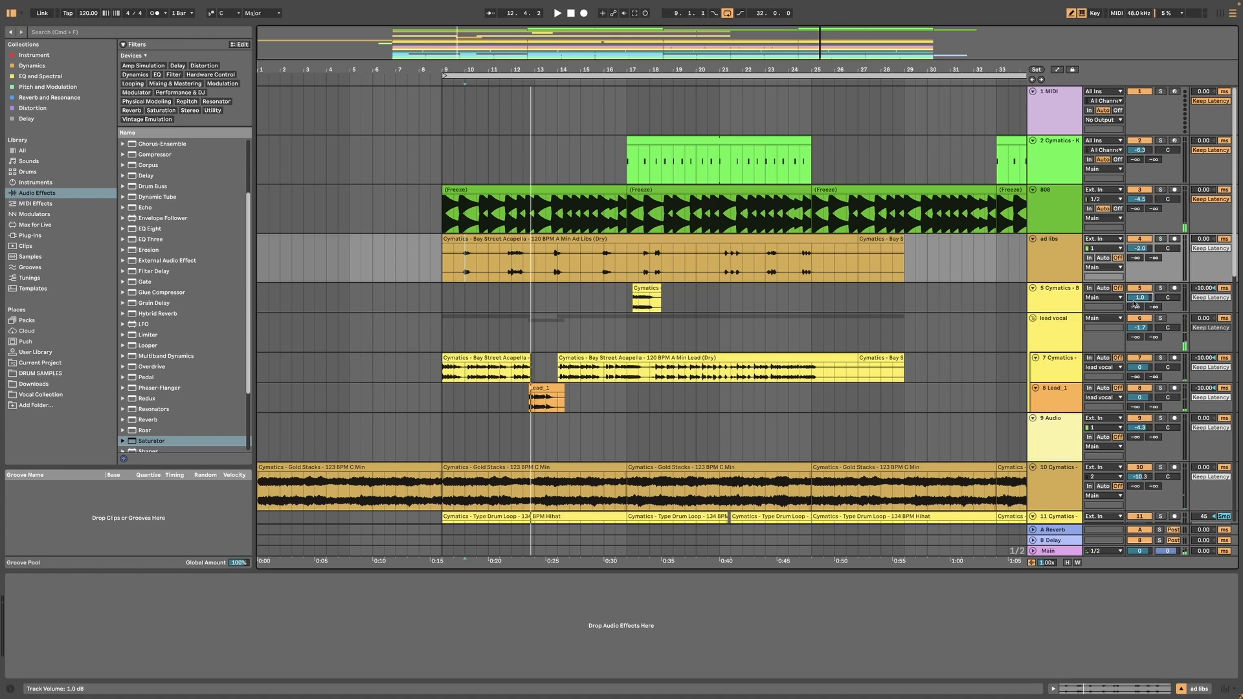
Add ValhallaVintageVerb to the ad libs track with 7.47 s decay and 1.09 X BassMult, and set the track's volume to -5.8 dB
click(1063, 269)
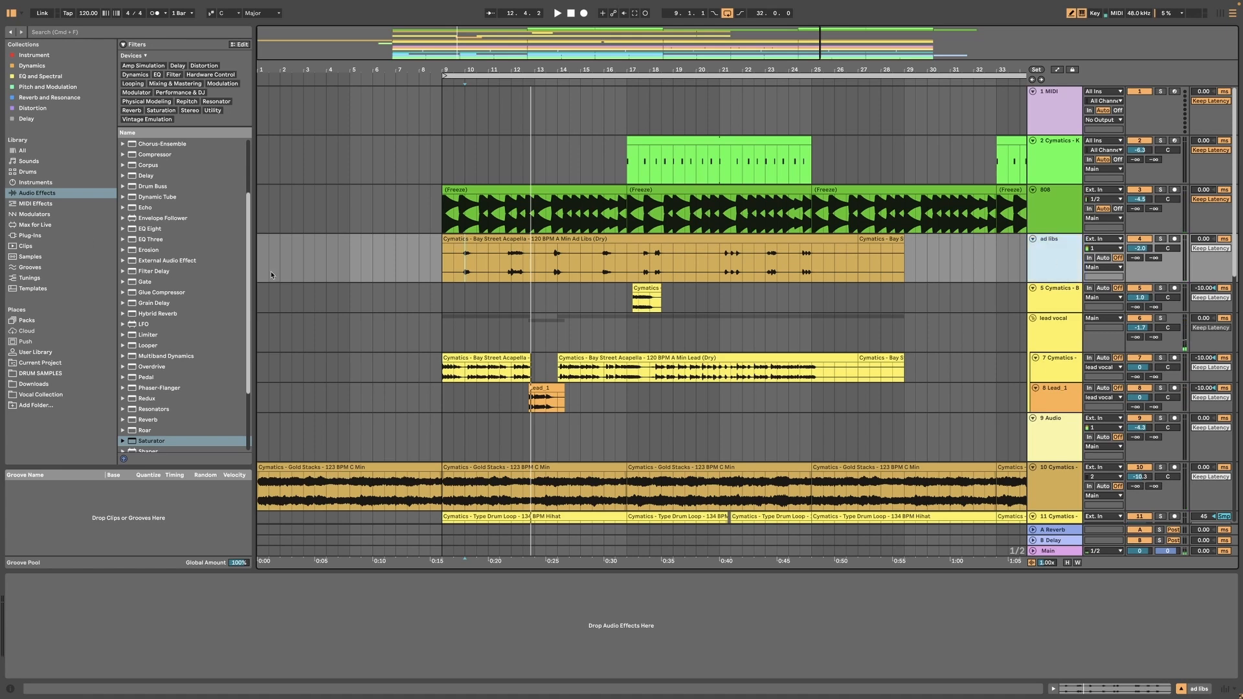
click(58, 98)
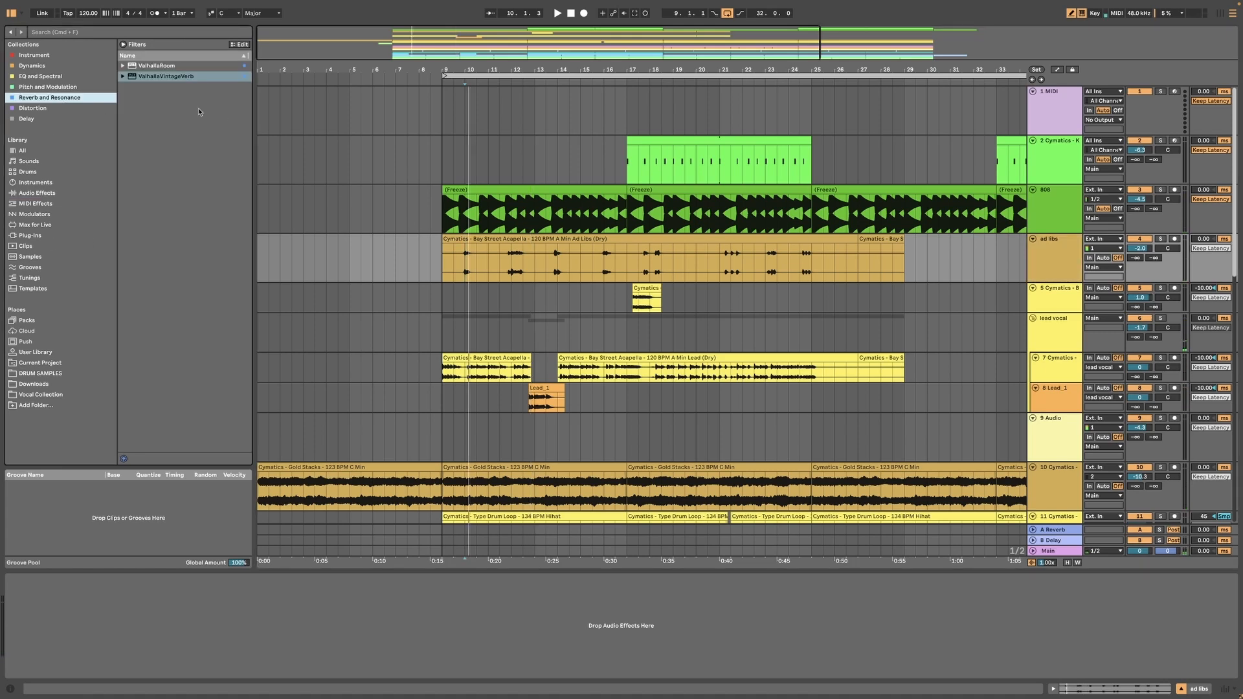
double_click(166, 77)
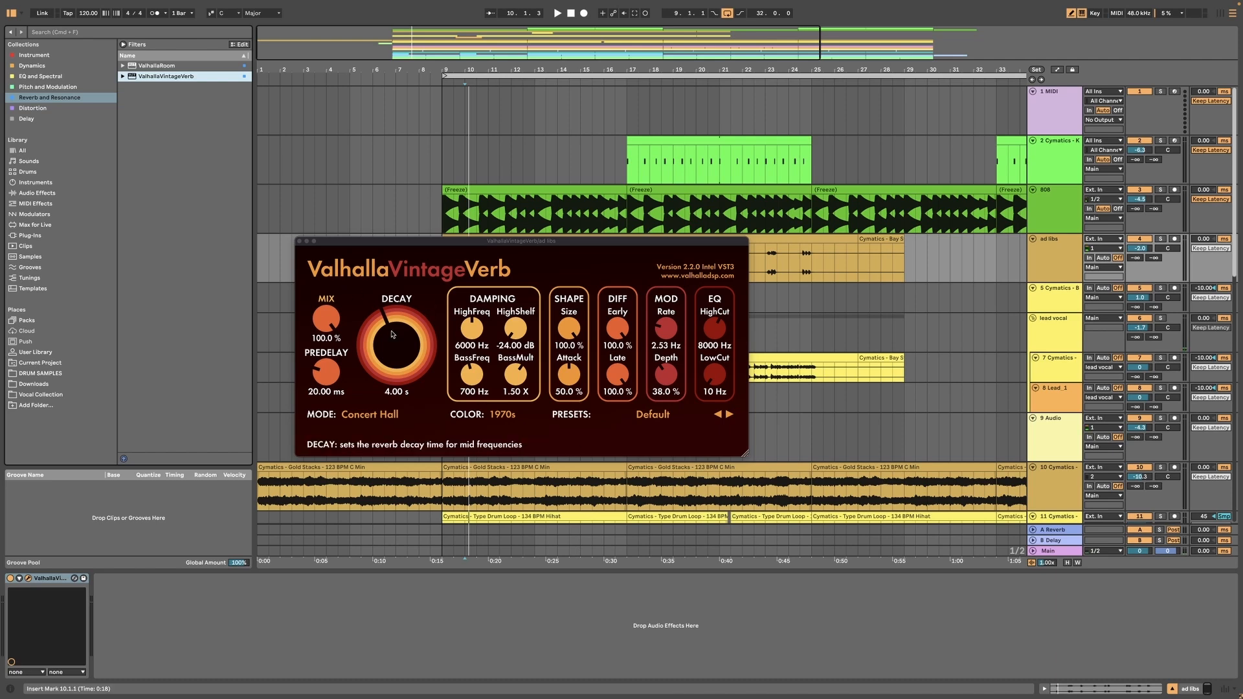
drag(359, 241, 327, 300)
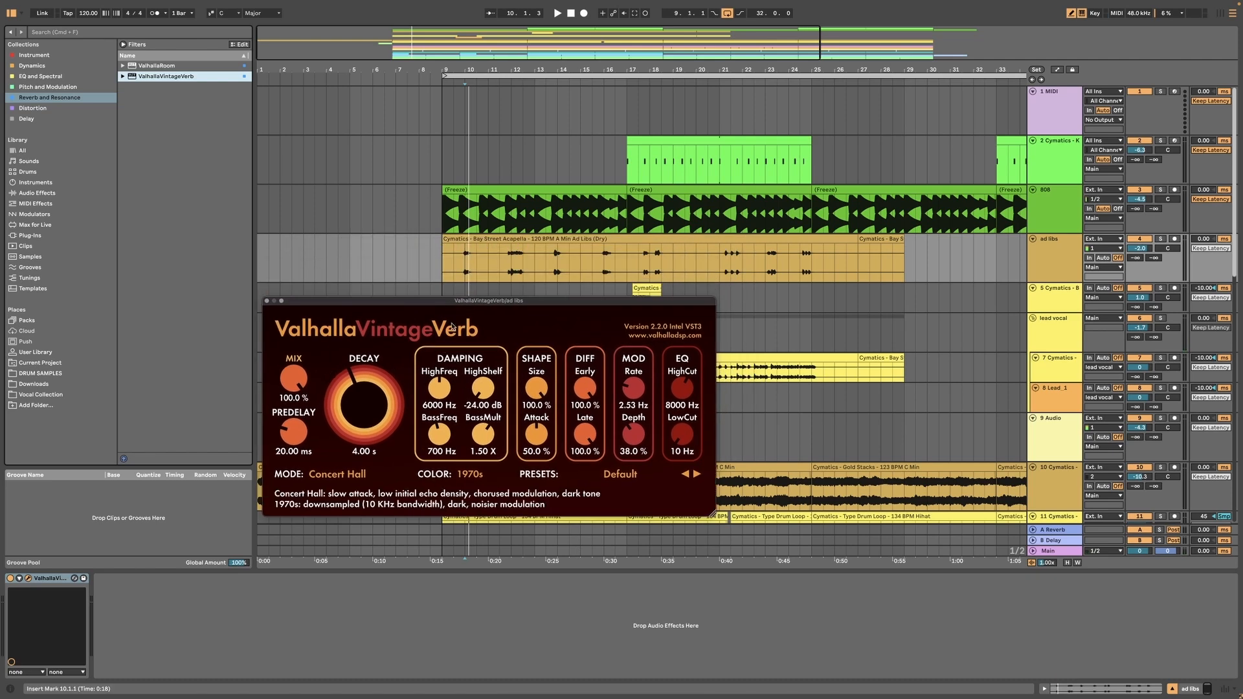
drag(361, 416, 363, 407)
drag(483, 435, 492, 444)
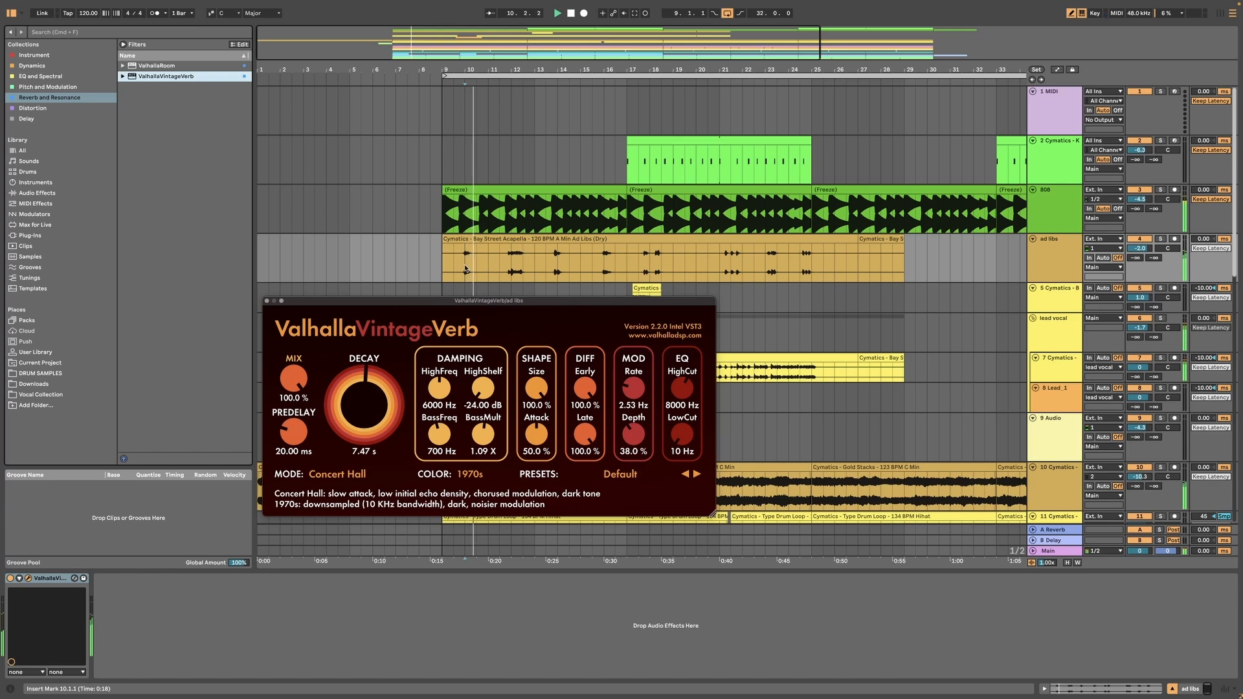
click(443, 264)
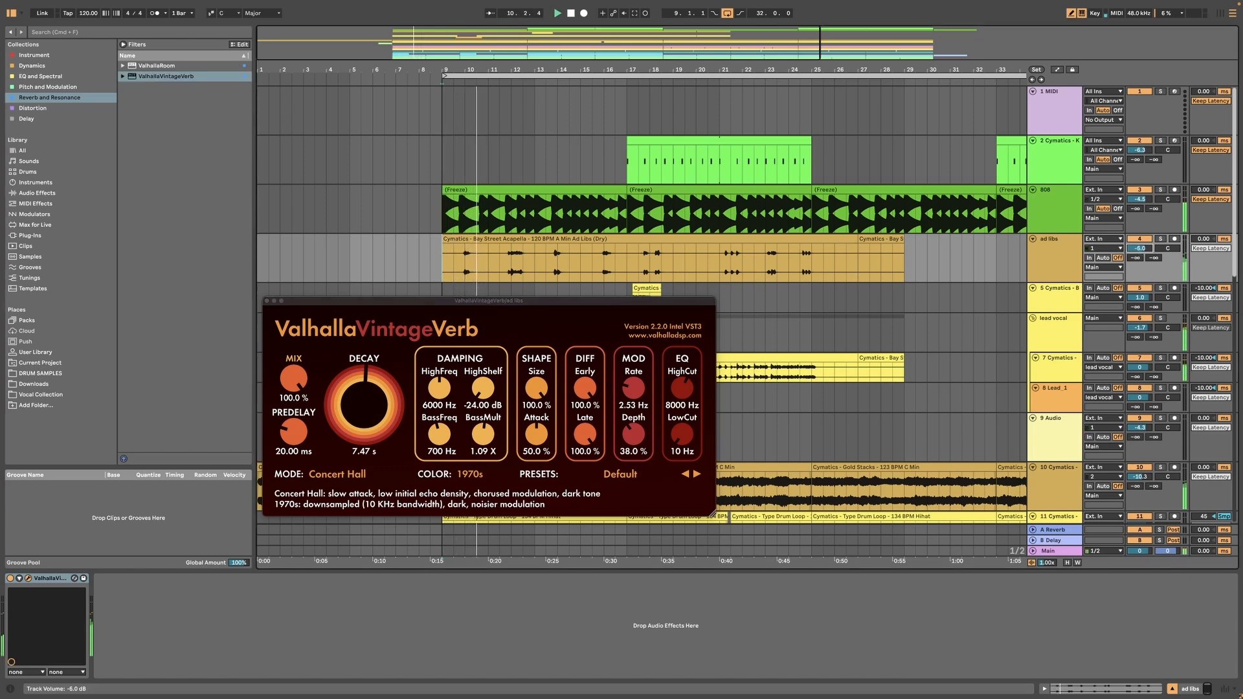
click(267, 301)
Add EQ Eight after the reverb on the ad libs track, with band 1 as a low cut at 250 Hz and Q 0.63
click(47, 193)
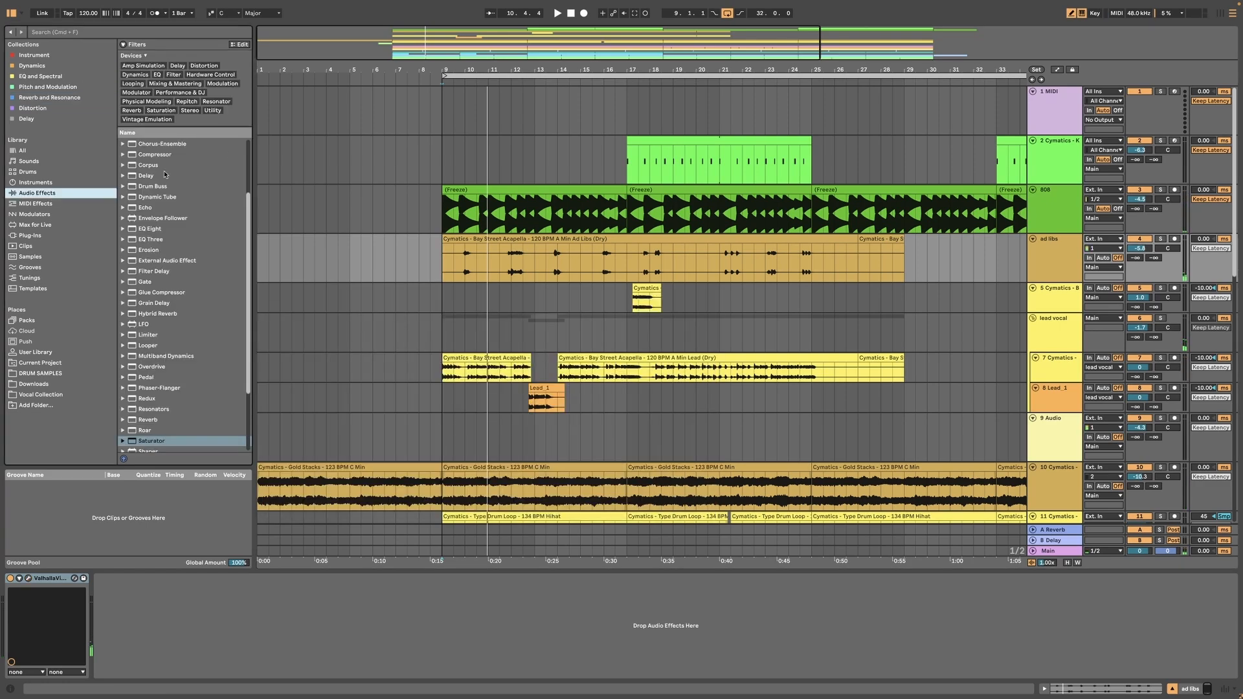
double_click(163, 230)
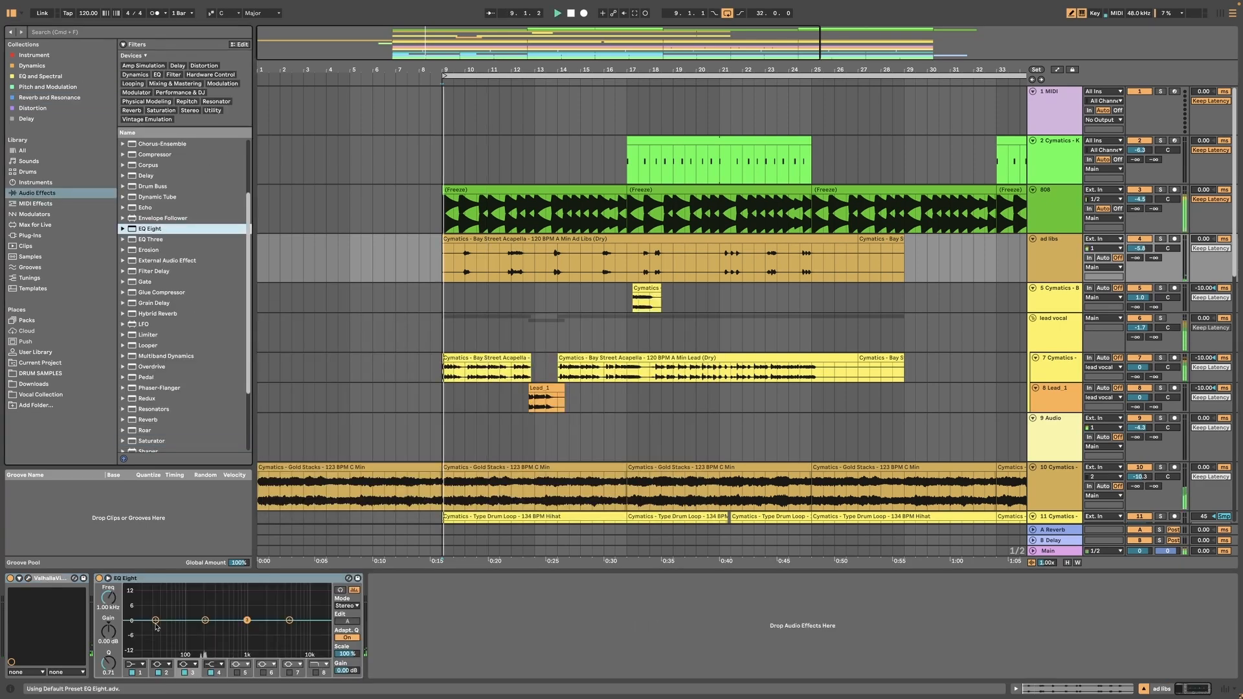
click(133, 666)
click(252, 549)
drag(281, 549, 328, 559)
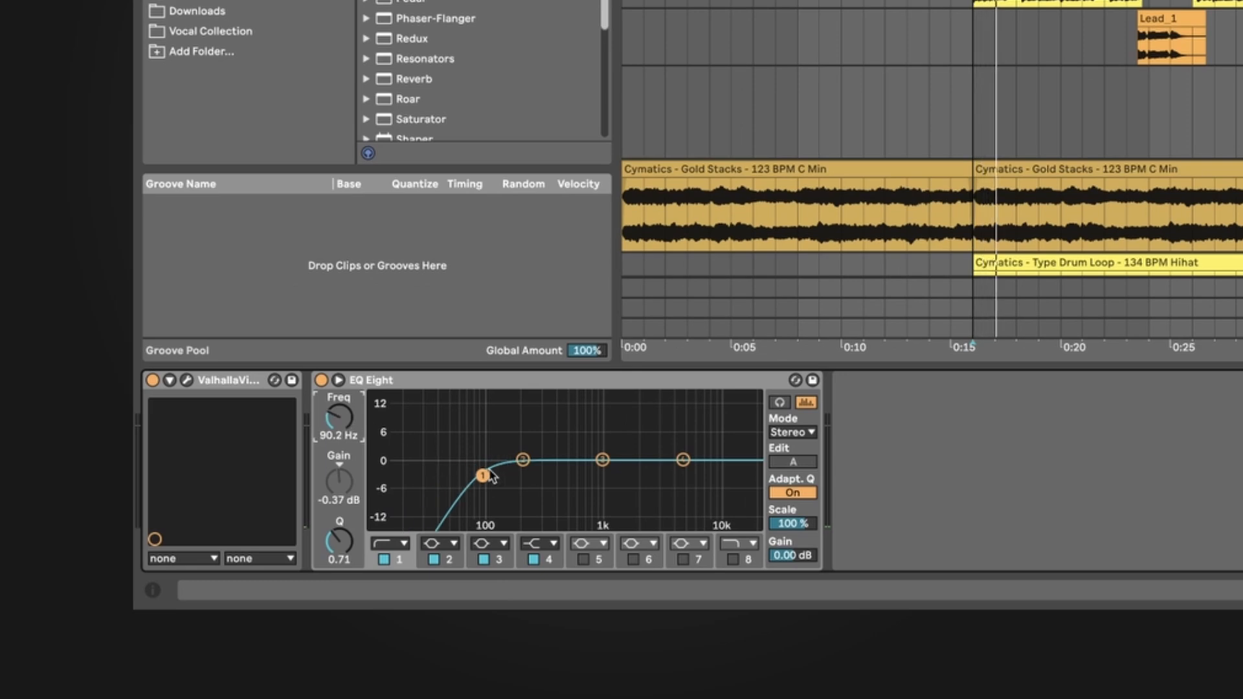
drag(490, 477, 532, 478)
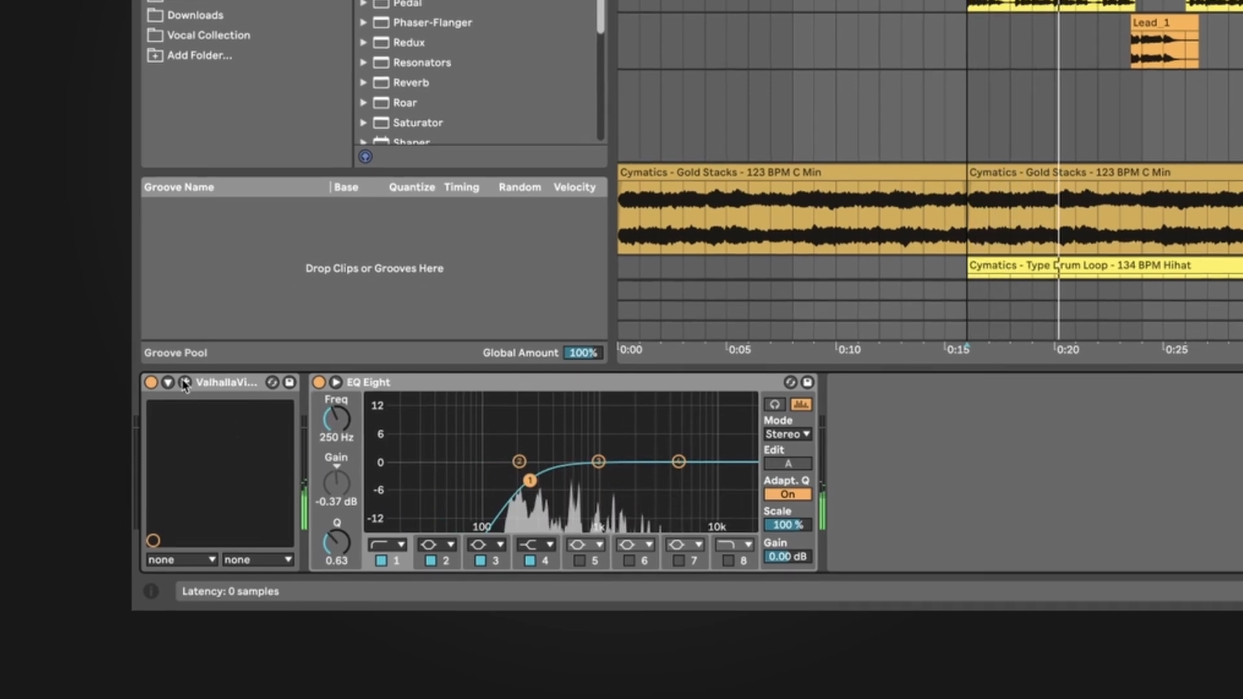
In the ad libs' ValhallaVintageVerb, set HighCut to 3220 Hz, BassMult to 1.03 X and Mix to 82.7 %
click(185, 383)
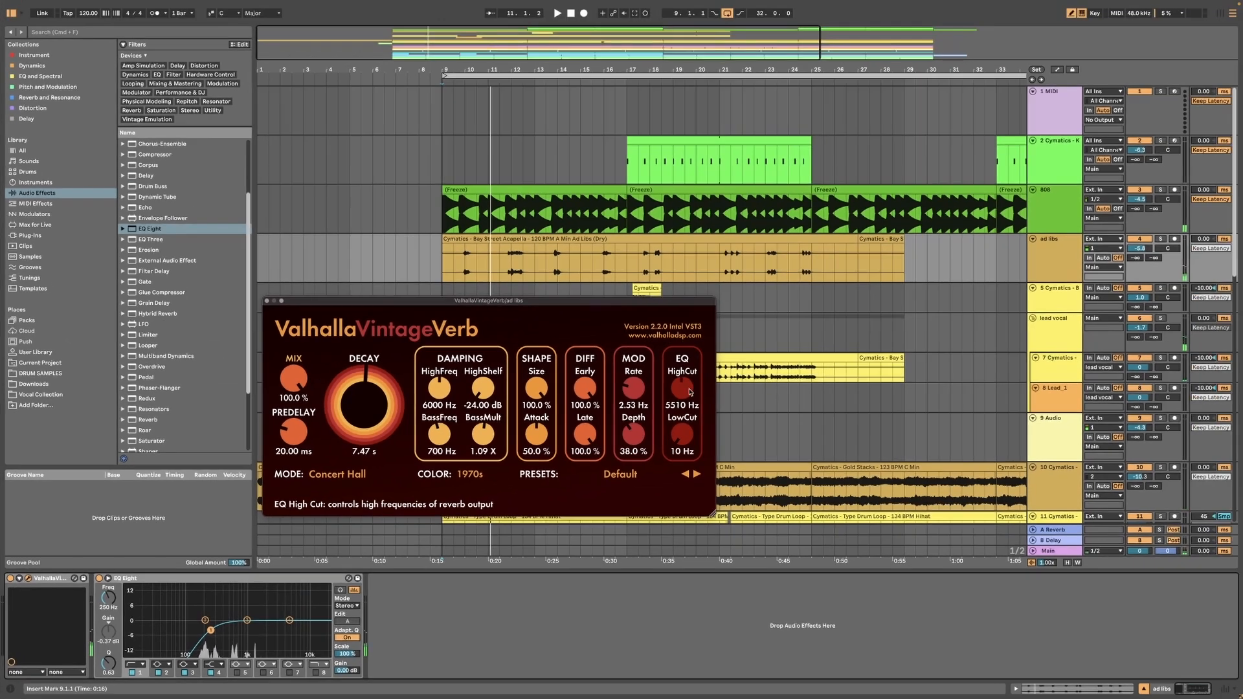
key(space)
drag(683, 390, 683, 399)
drag(484, 434, 483, 439)
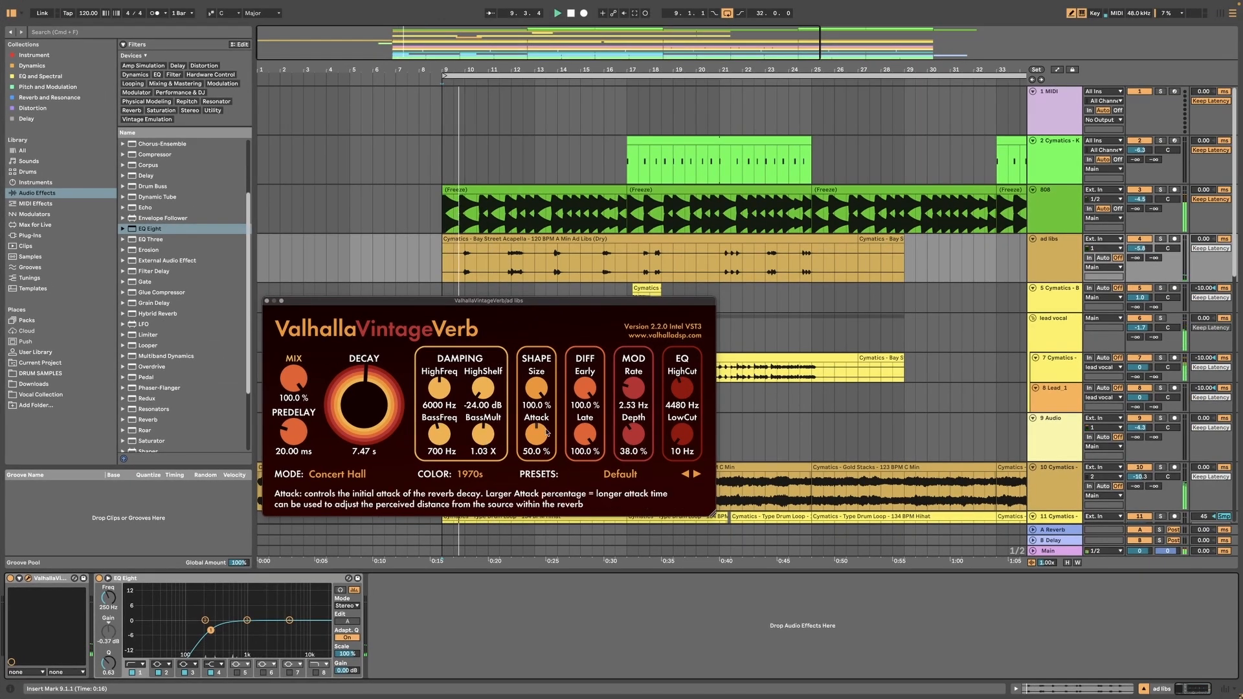
drag(677, 398, 687, 396)
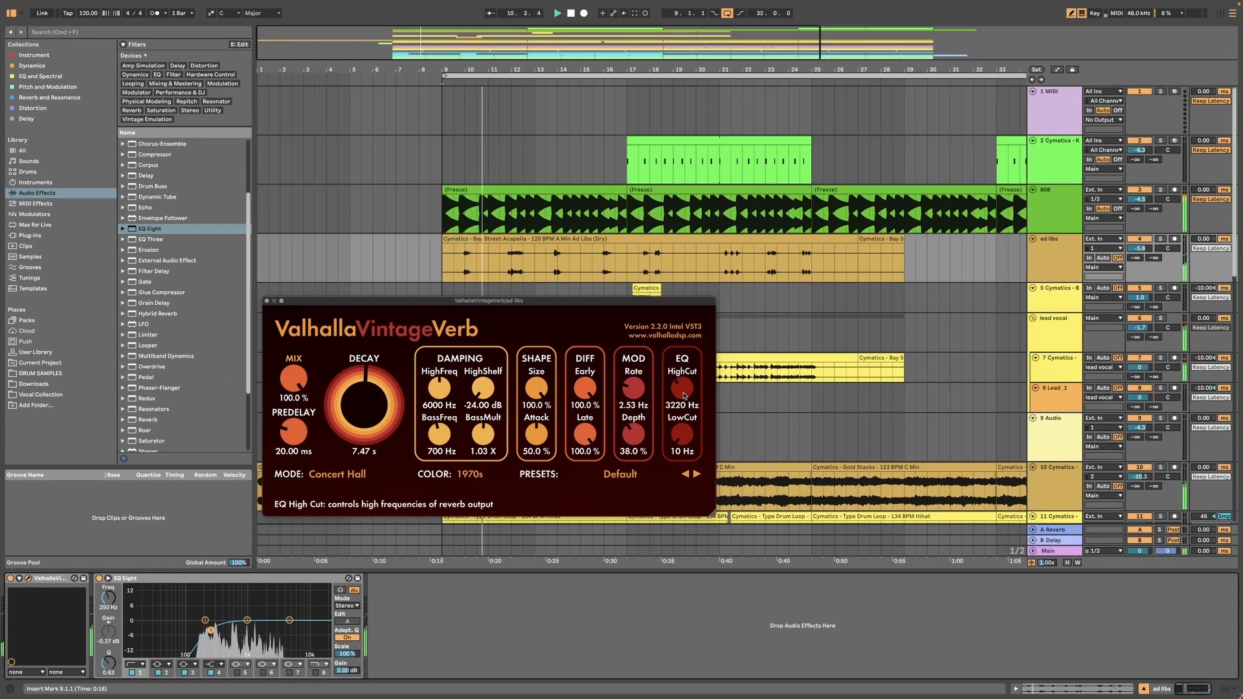
drag(294, 378, 294, 391)
drag(388, 302, 400, 300)
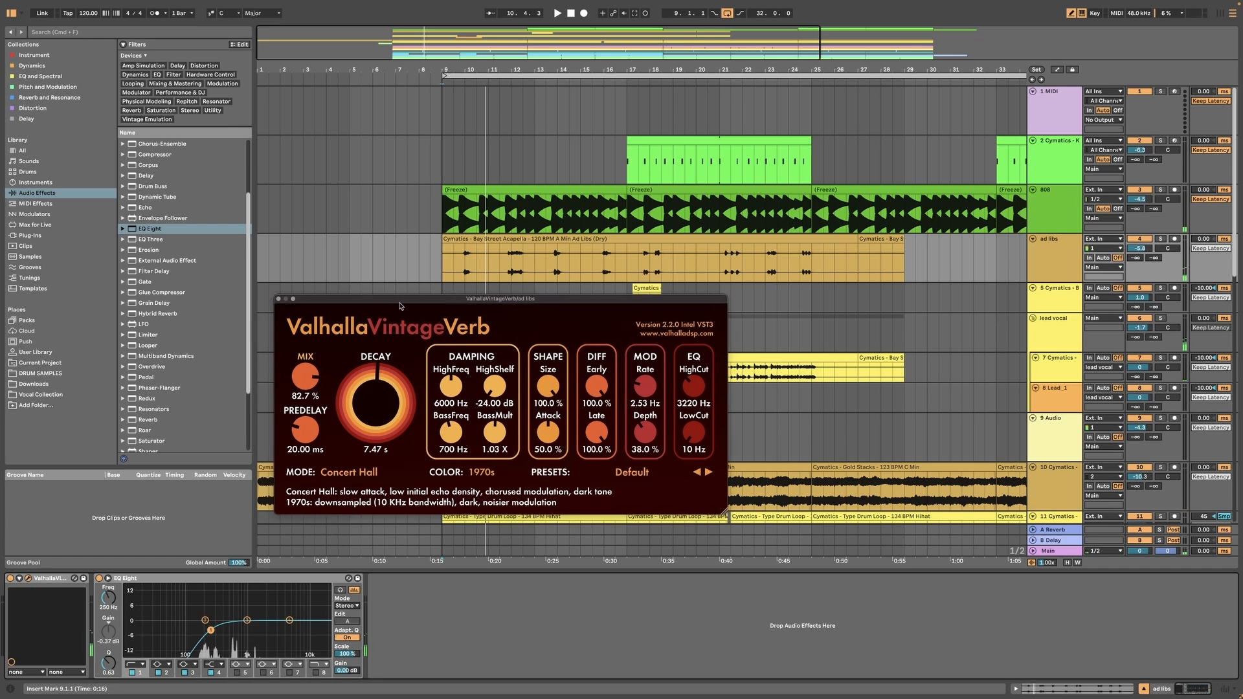
During playback, reduce the ad libs reverb's Mix to 70.2 % and Decay to 5.88 s, and close the plug-in
key(space)
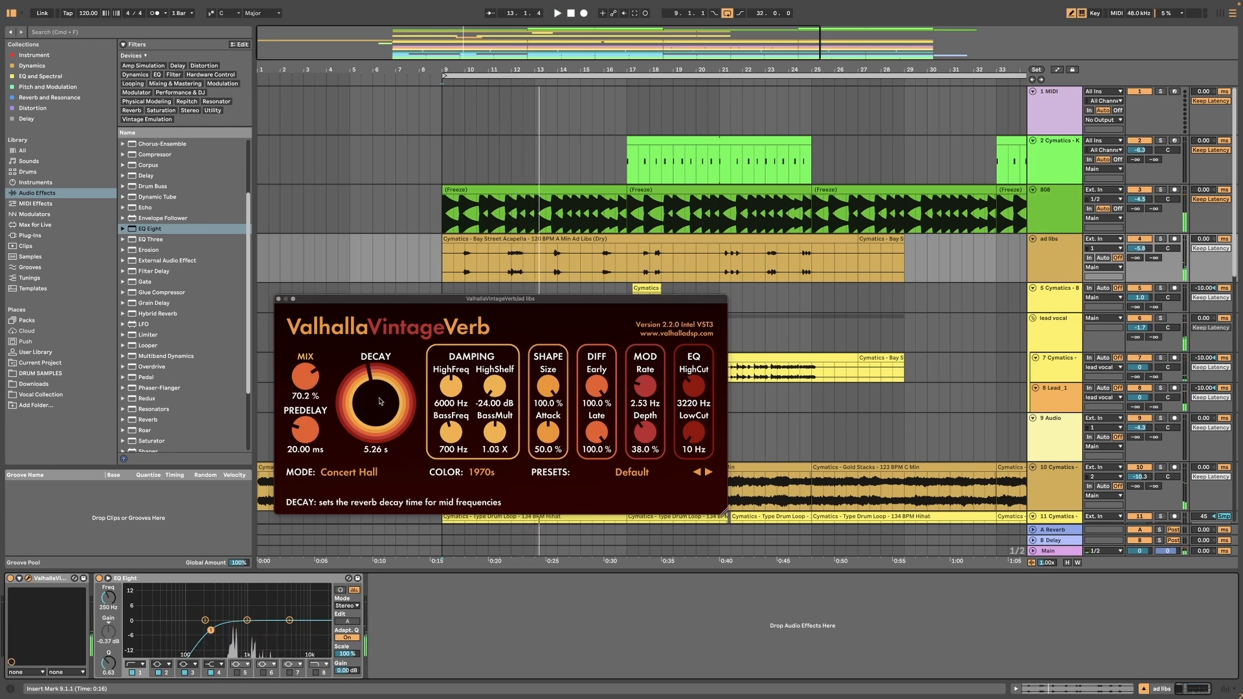
key(space)
drag(386, 407, 386, 405)
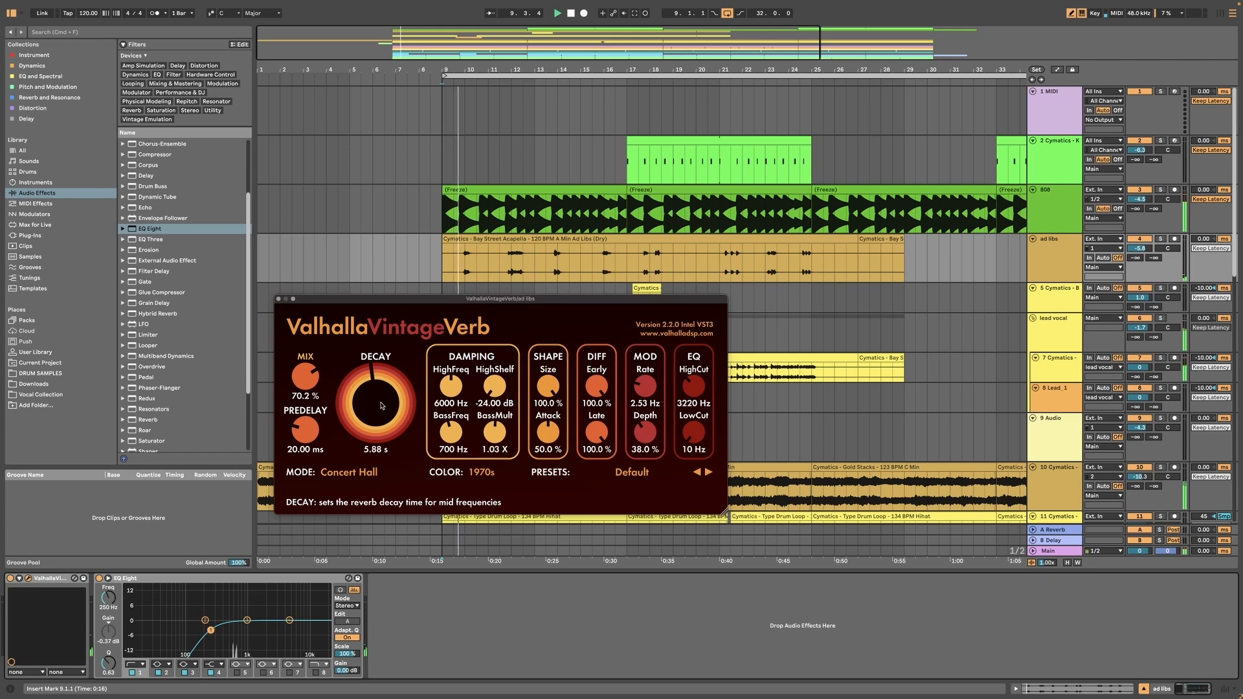
click(278, 300)
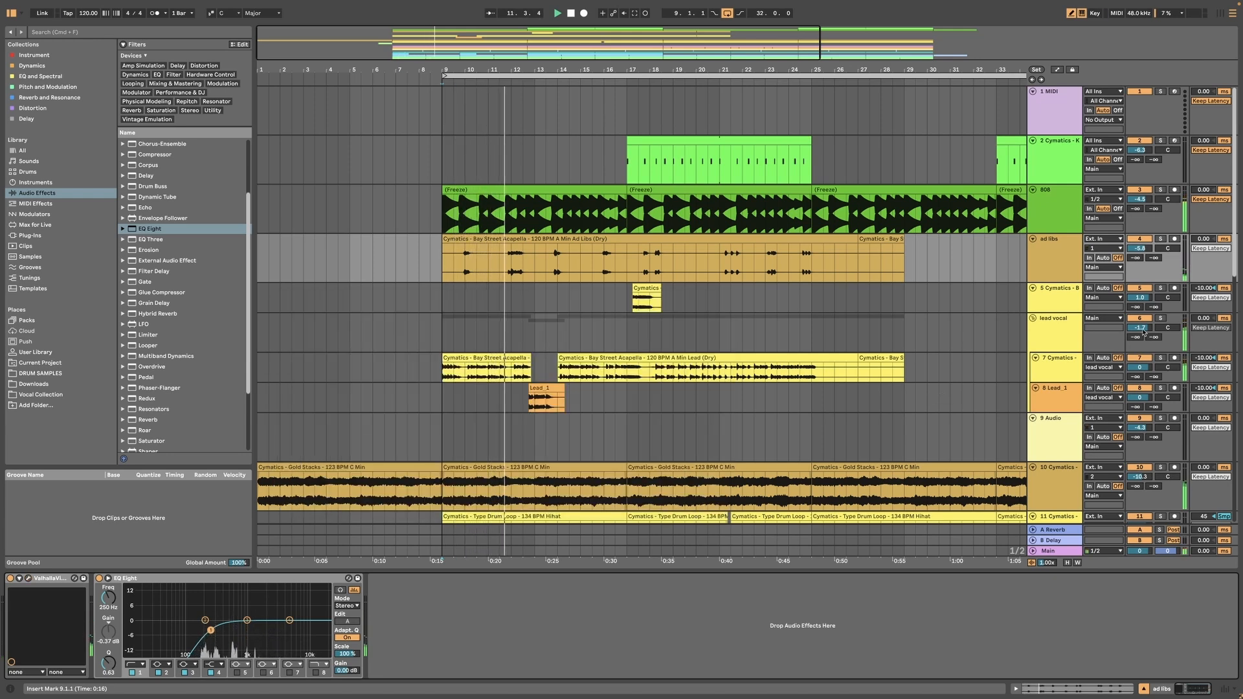
Set the pitched vocal track's volume to 3.0 dB and check the device chains of the neighbouring vocal tracks
drag(1140, 298, 1140, 285)
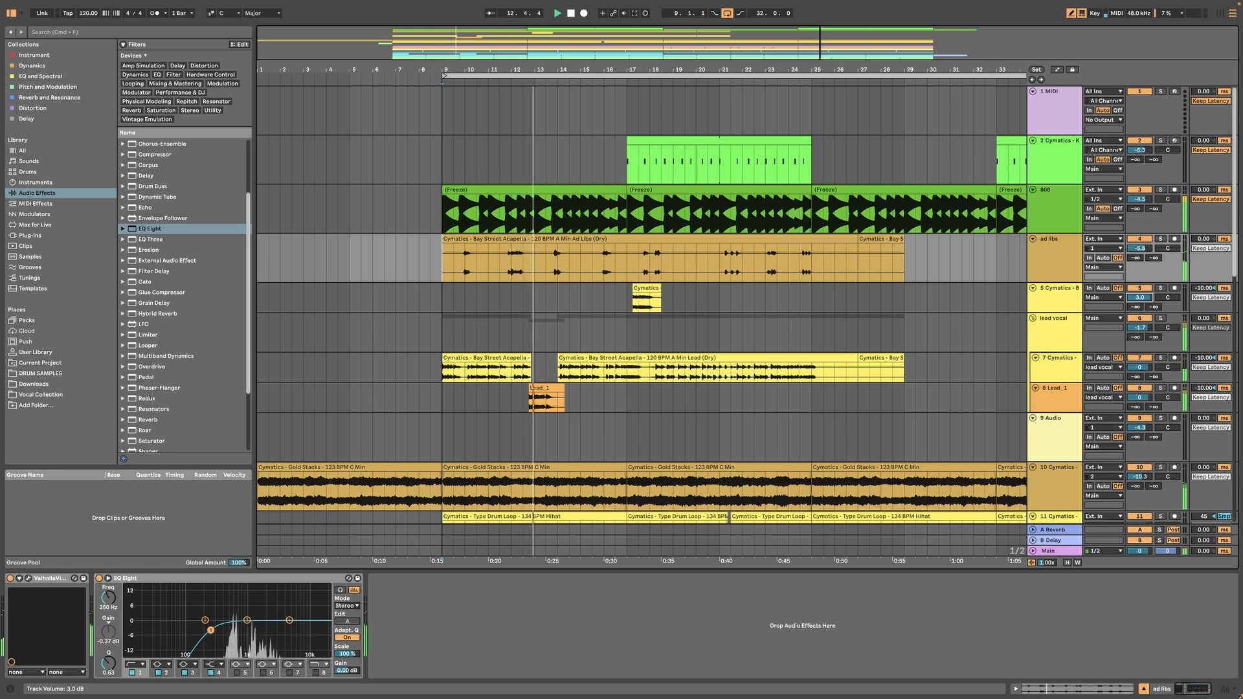
click(1059, 295)
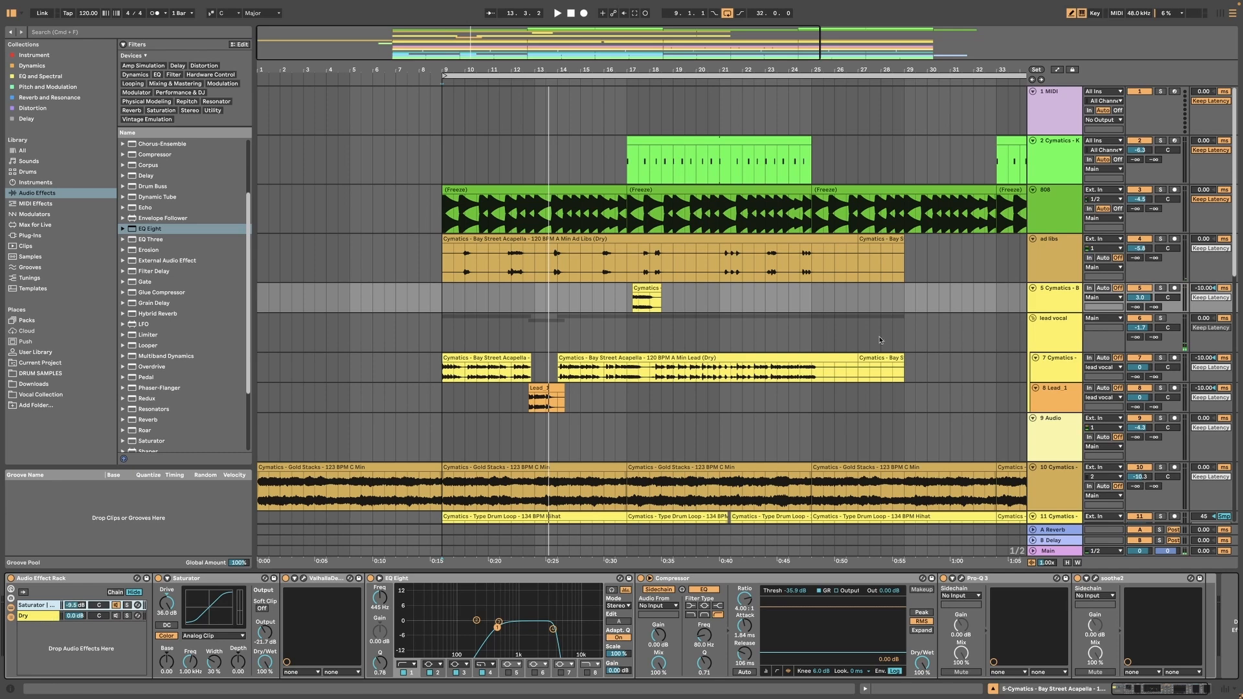
click(1051, 377)
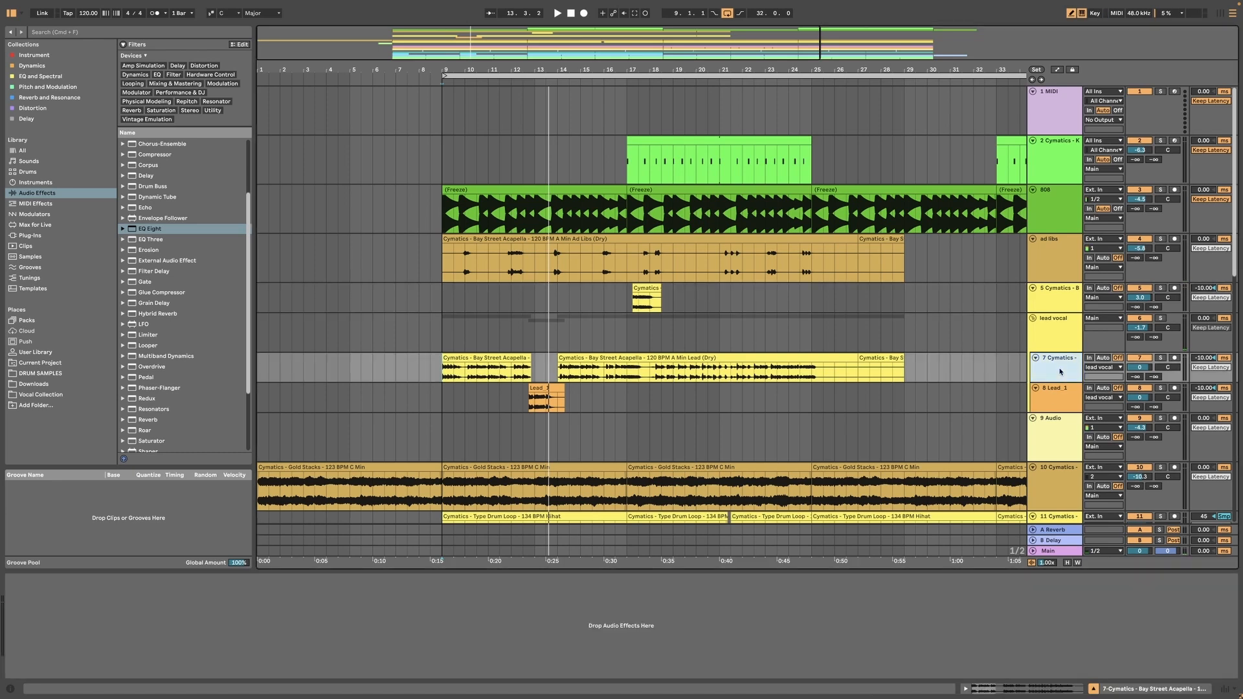
click(1059, 397)
click(1058, 364)
Lower the ValhallaDelay chain's volume to about -11 dB in the lead vocal group's Audio Effect Rack during playback
click(1058, 335)
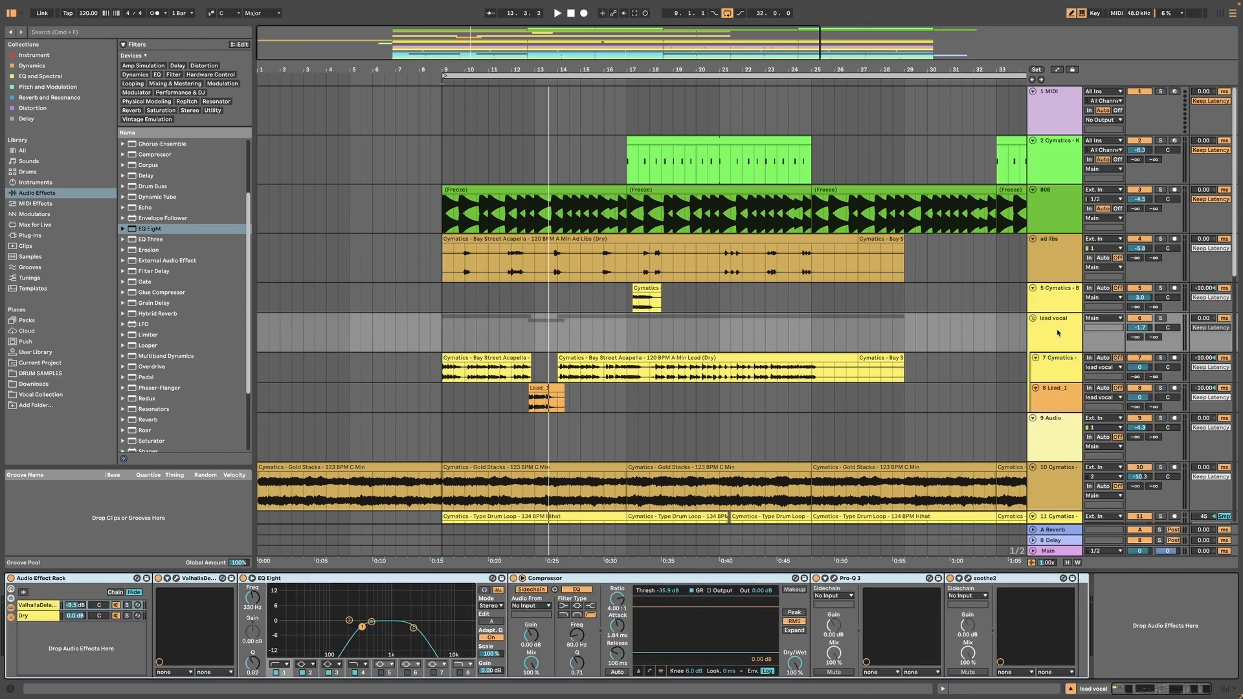
click(54, 605)
drag(77, 606, 77, 610)
key(space)
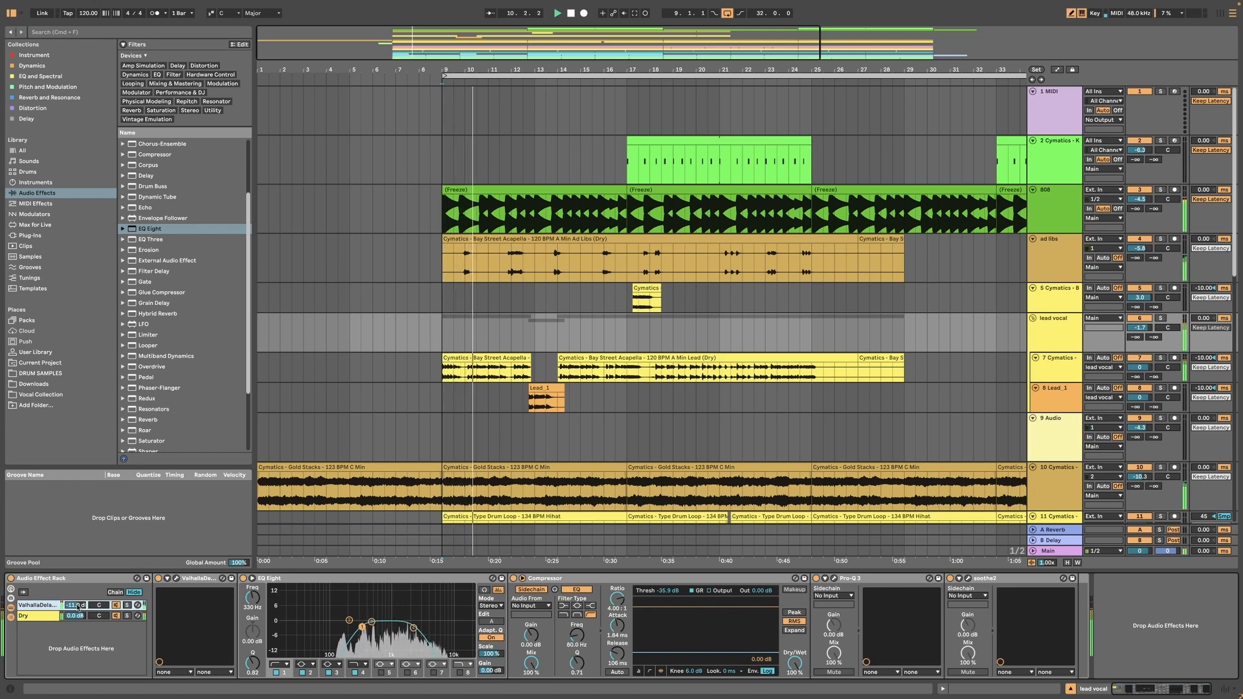
Place the playback start at 9.3.1 on the ad libs track and listen to the track soloed
click(468, 275)
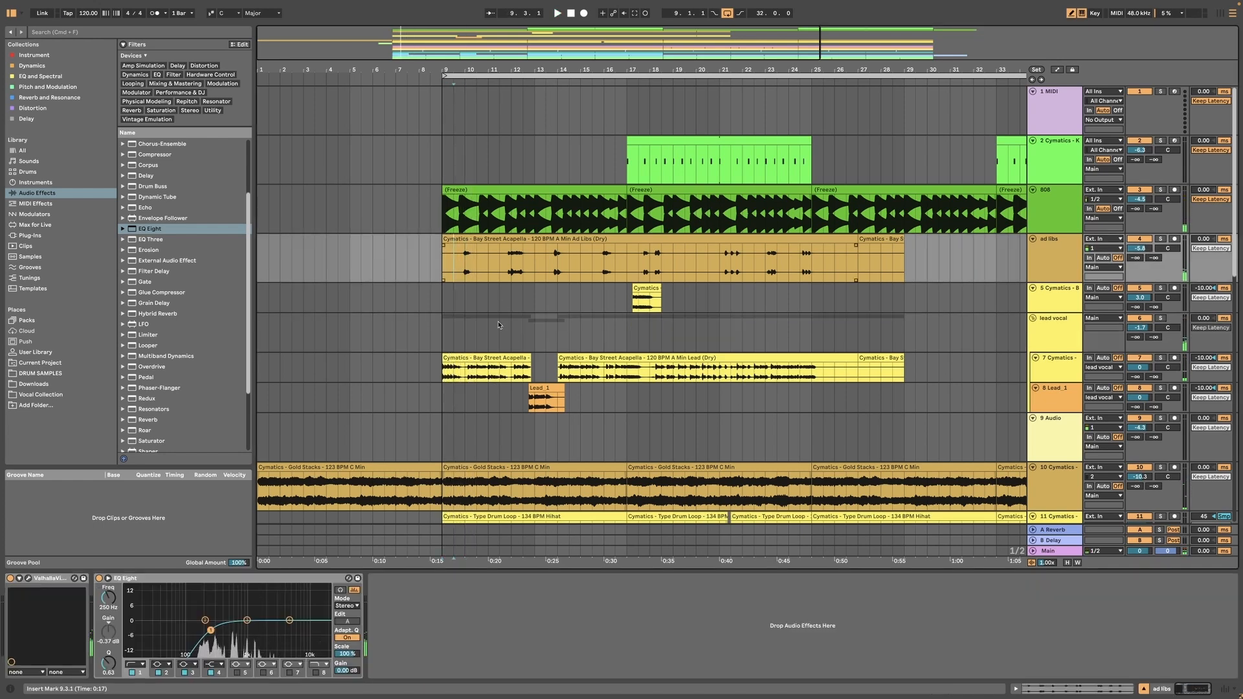
click(493, 252)
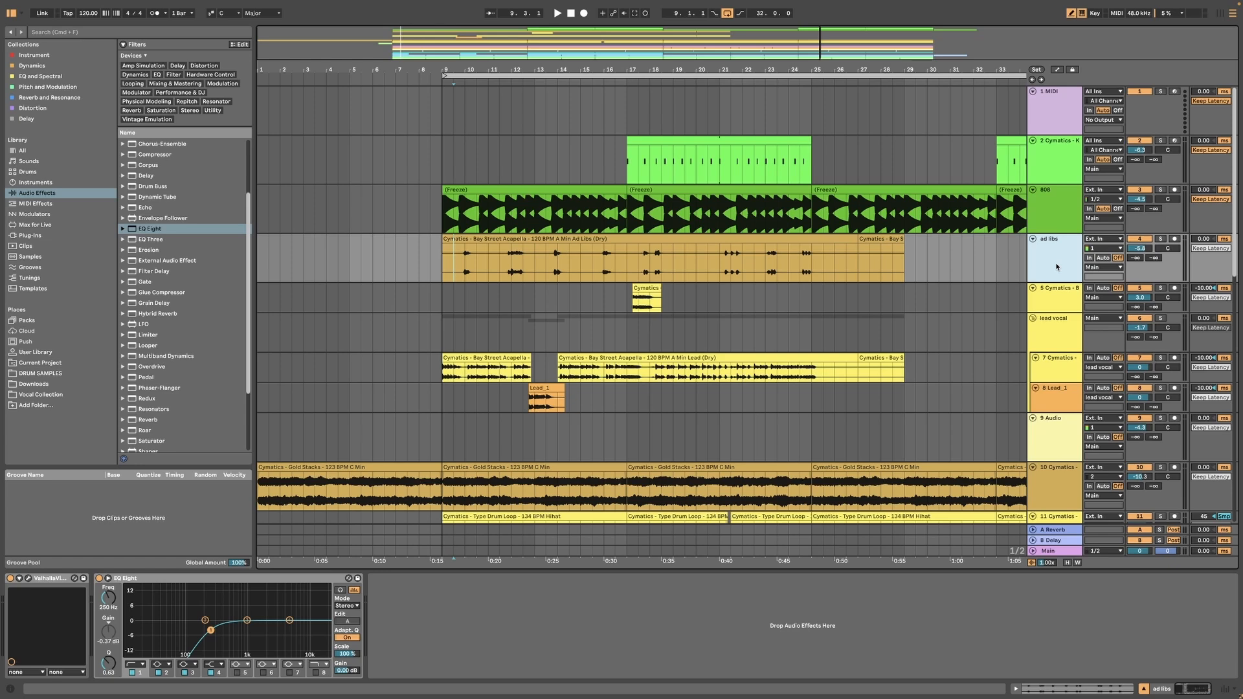
click(1160, 239)
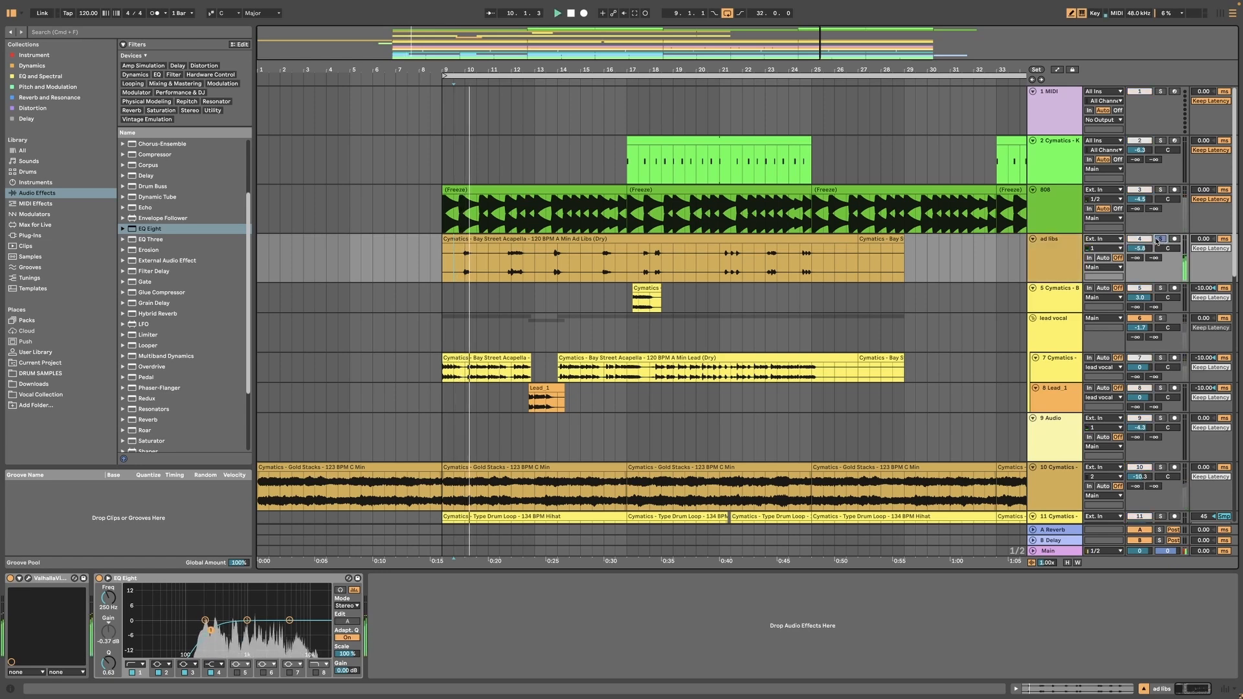
Add a second EQ Eight to the ad libs track with a low cut, a -1.61 dB dip at 215 Hz, and a lowered band 3 frequency
click(1057, 257)
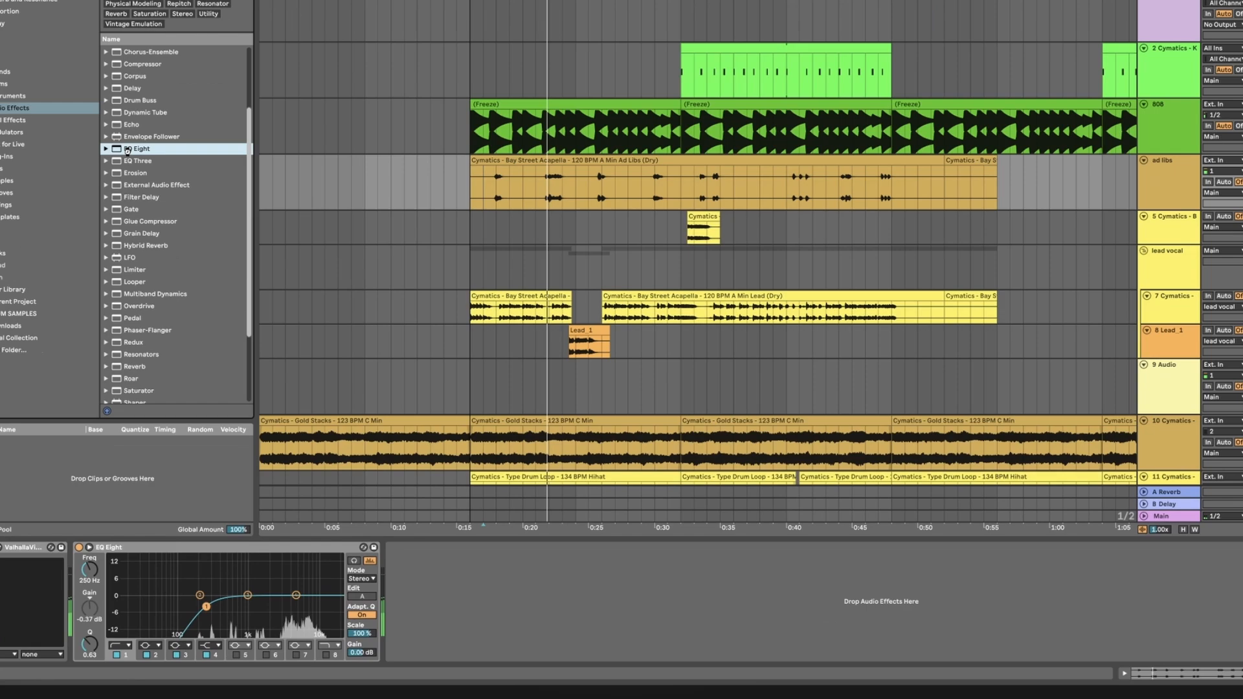
double_click(148, 229)
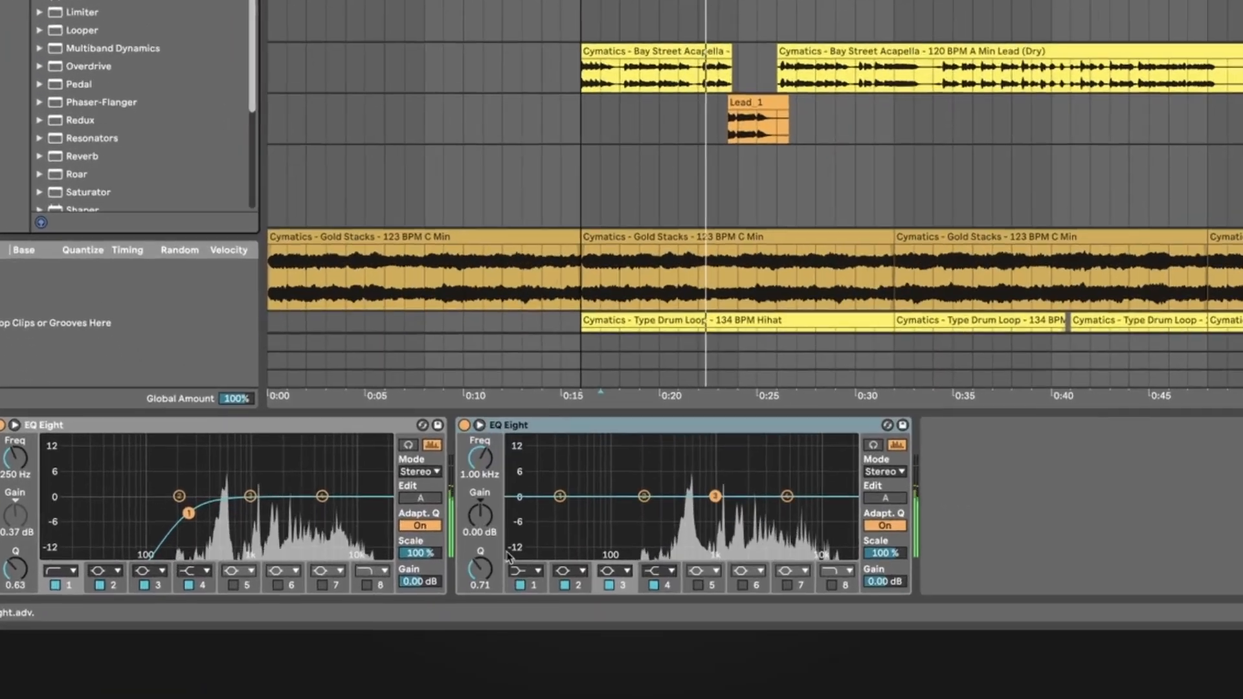
key(space)
key(space)
mouse_move(692, 459)
mouse_down()
mouse_move(693, 490)
mouse_move(695, 467)
mouse_up()
click(573, 543)
click(557, 419)
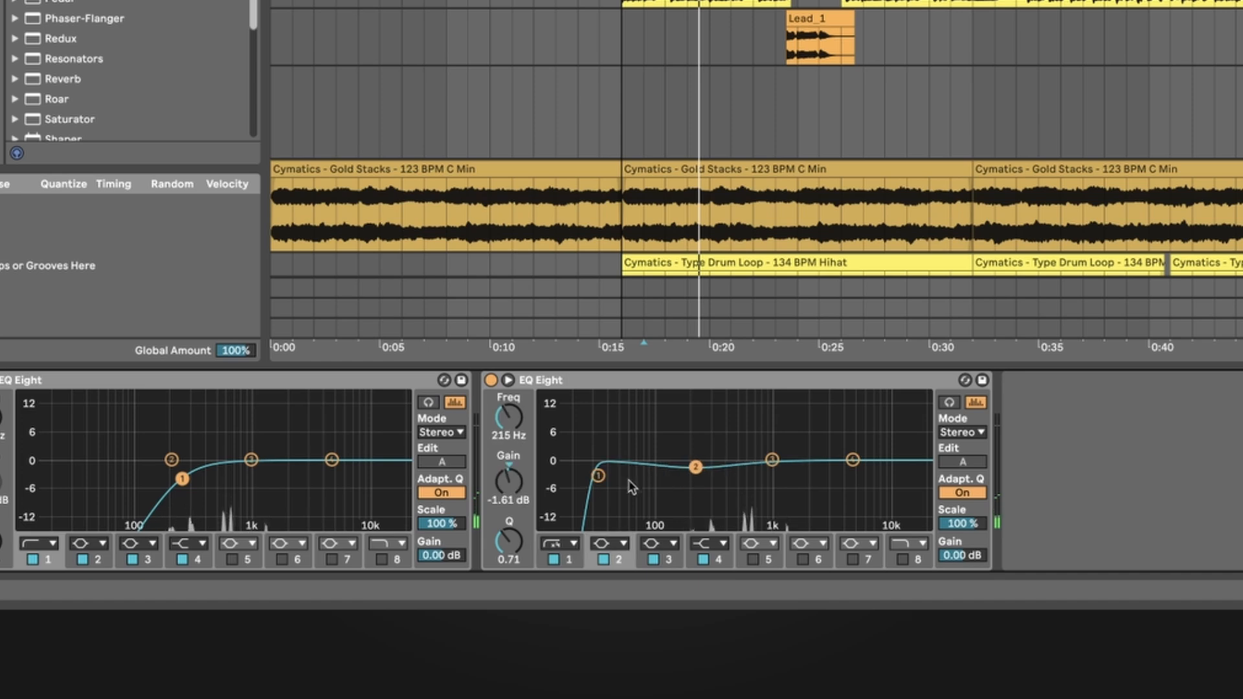
drag(598, 475, 700, 473)
key(space)
drag(772, 460, 746, 460)
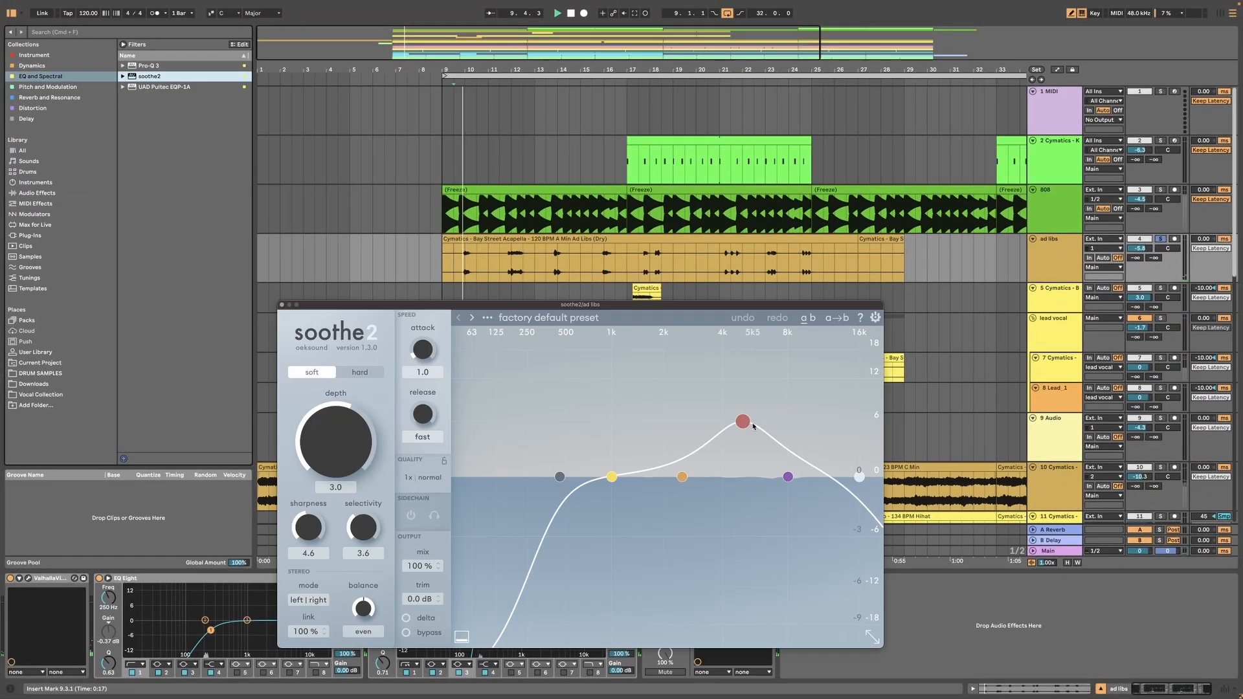
In the ad libs' soothe2, set band 3 to 518 Hz with 9.1 dB sensitivity, the high cut to 2.5 kHz and the low cut to 237 Hz
drag(740, 421, 568, 397)
drag(859, 477, 683, 476)
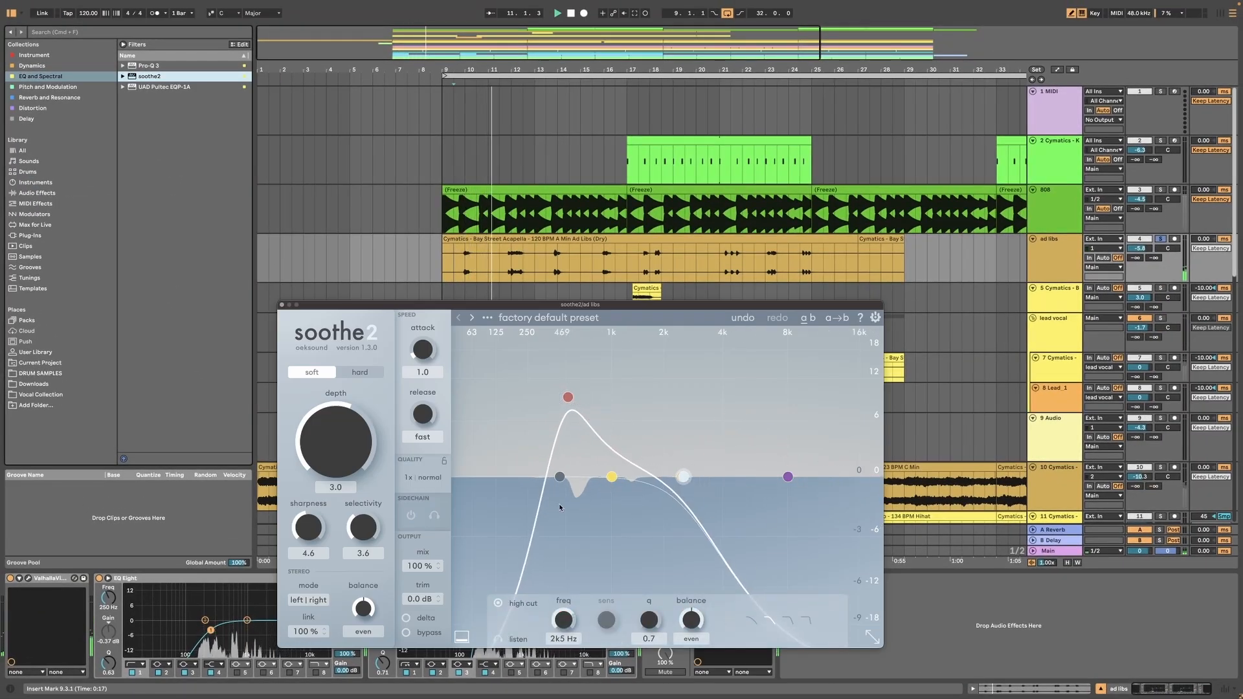
drag(560, 508, 525, 508)
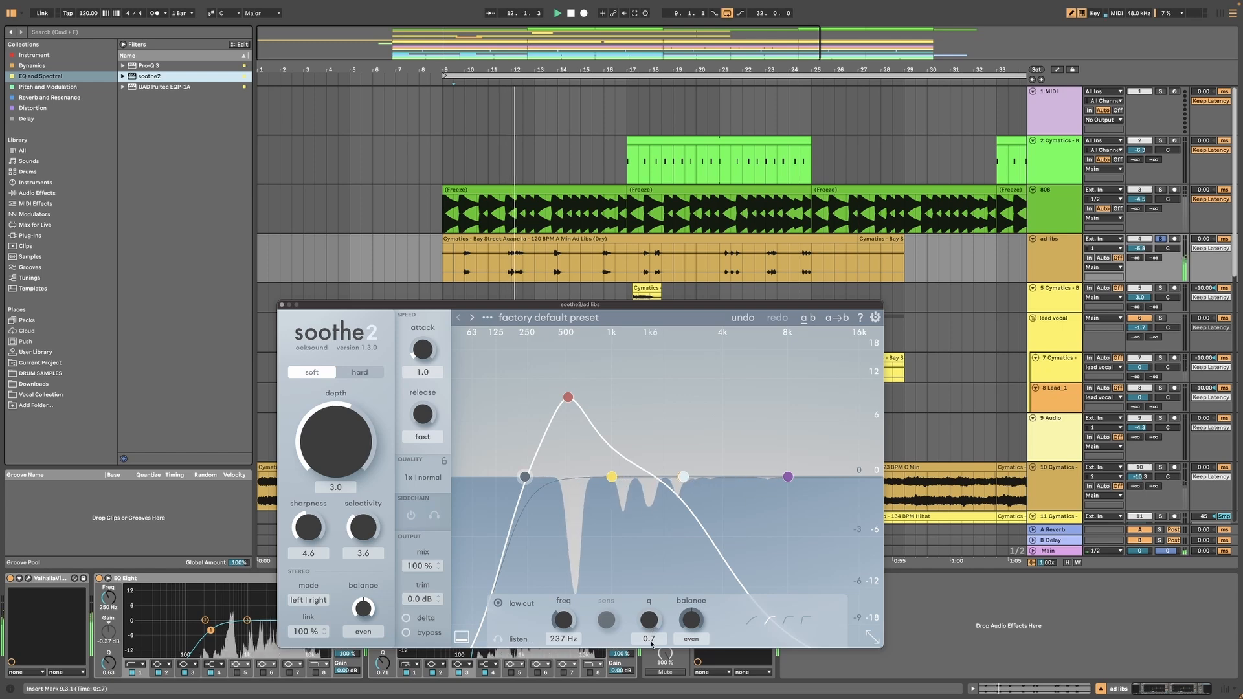
click(567, 397)
key(space)
key(space)
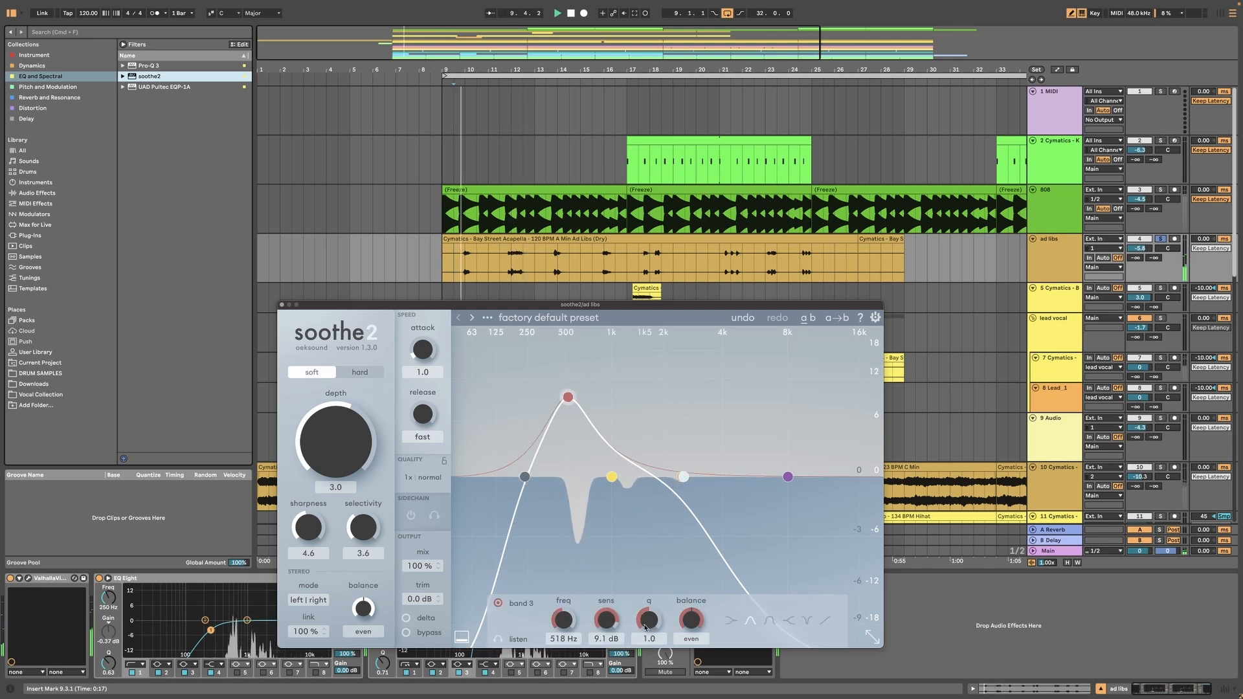
In soothe2, reduce the high cut frequency, set the low cut to 24 Hz, and move band 3 to 530 Hz, 10 dB with a lower Q
drag(683, 476, 656, 477)
drag(525, 476, 455, 477)
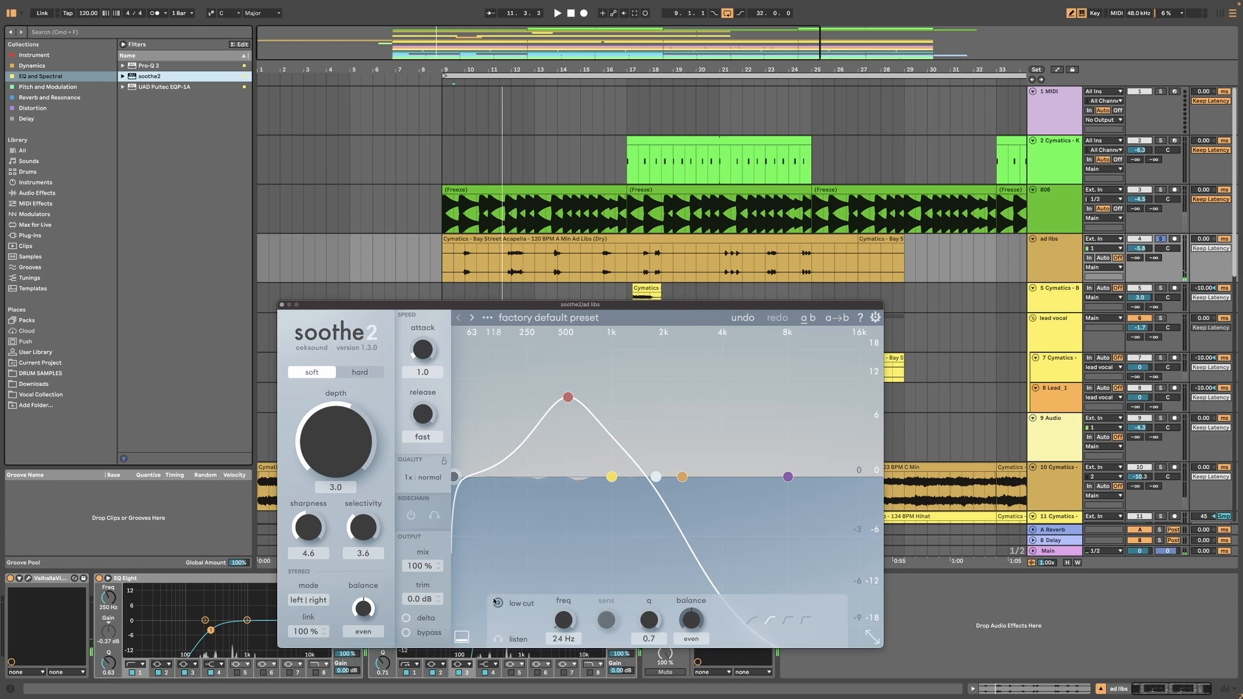
drag(568, 396, 569, 389)
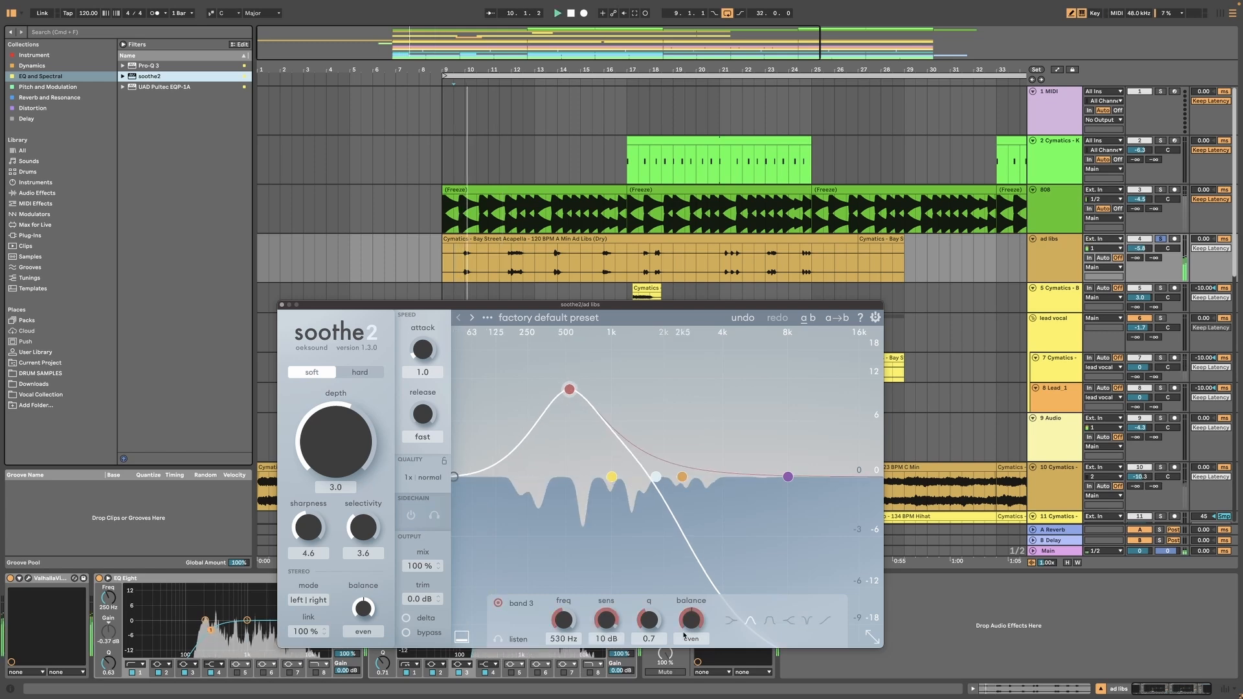
drag(654, 624, 652, 634)
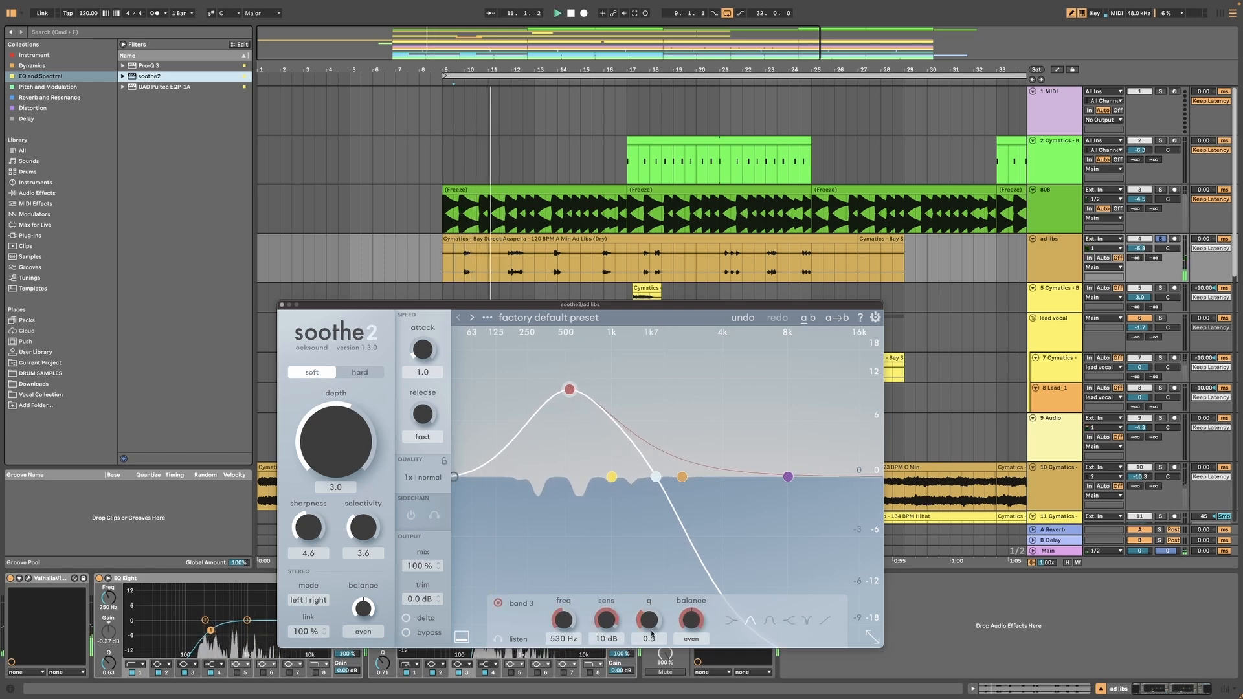
Set the ad libs' soothe2 depth to 3.5, then set the ad libs track volume to -3.4 dB against the full mix
drag(362, 448, 354, 463)
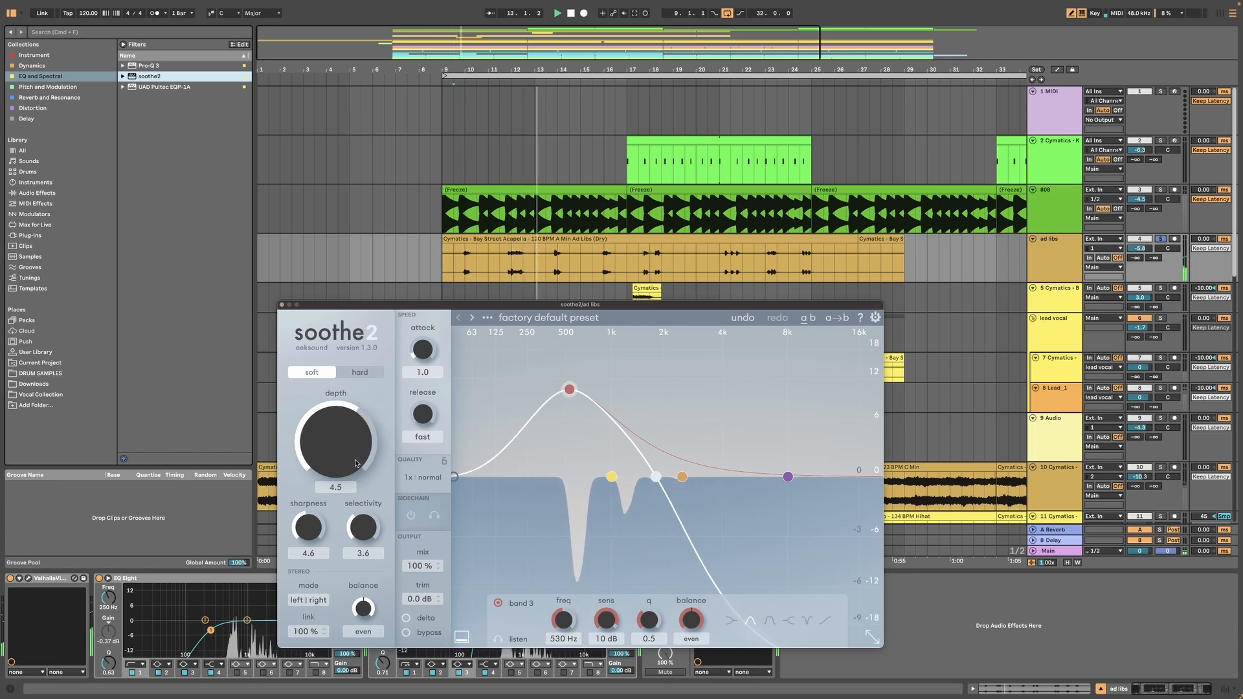
drag(356, 464, 356, 466)
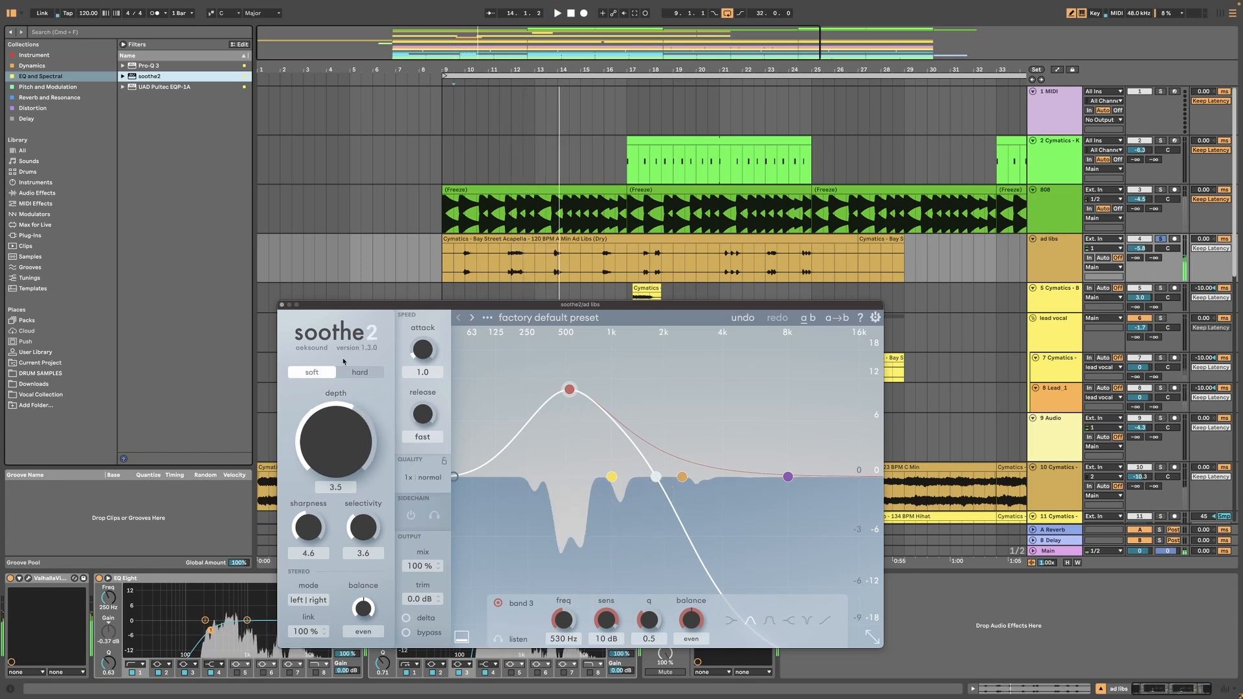
click(281, 304)
key(space)
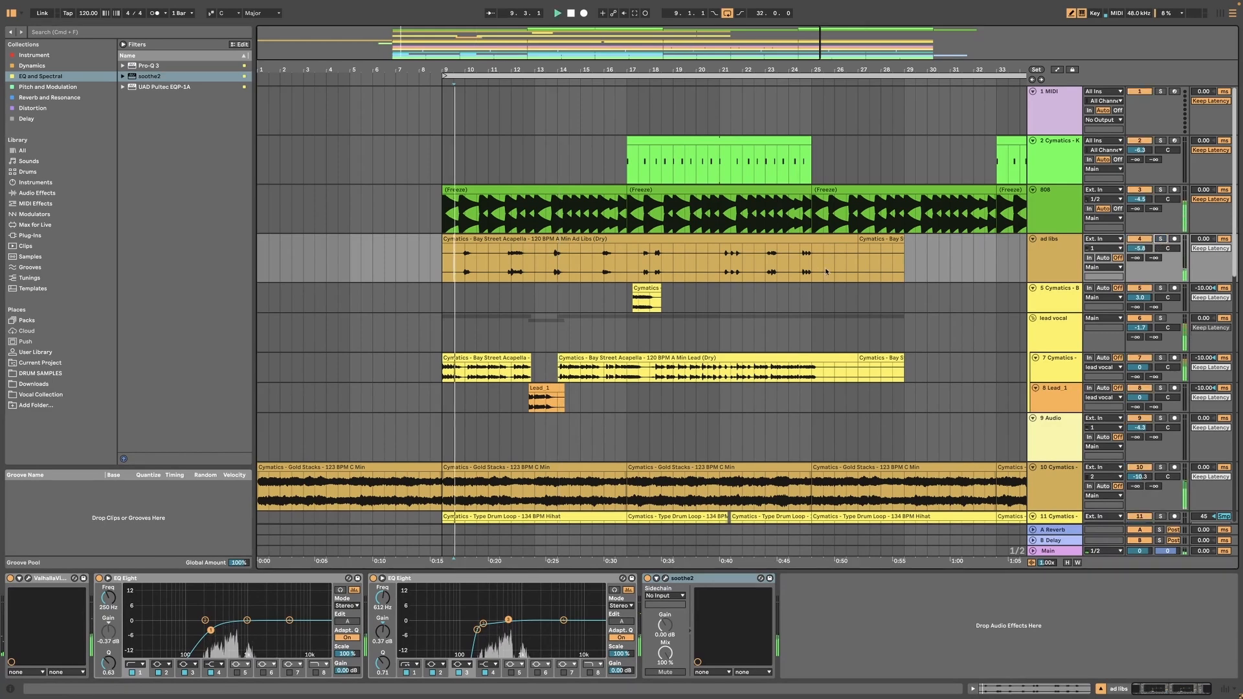
click(534, 264)
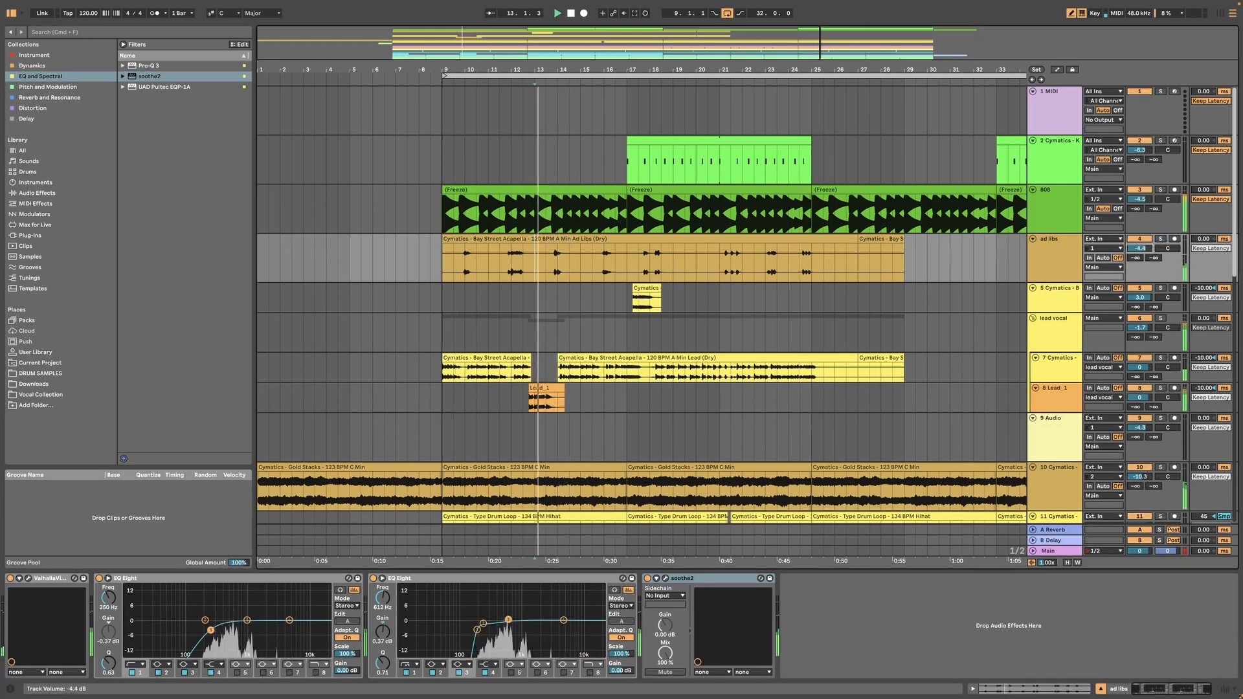
drag(1139, 248, 1140, 250)
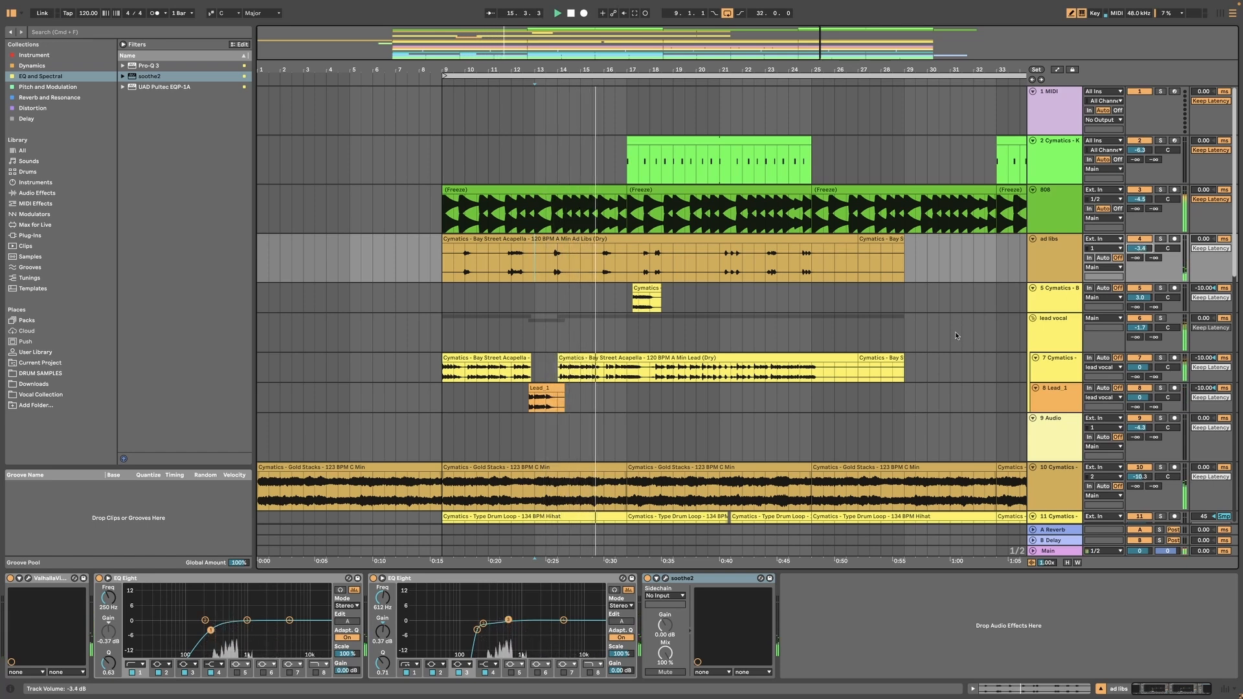
Select track 5 and audition its vocal clip in the mix from 17.1.1, with its device chain shown
scroll(970, 382, down, 2)
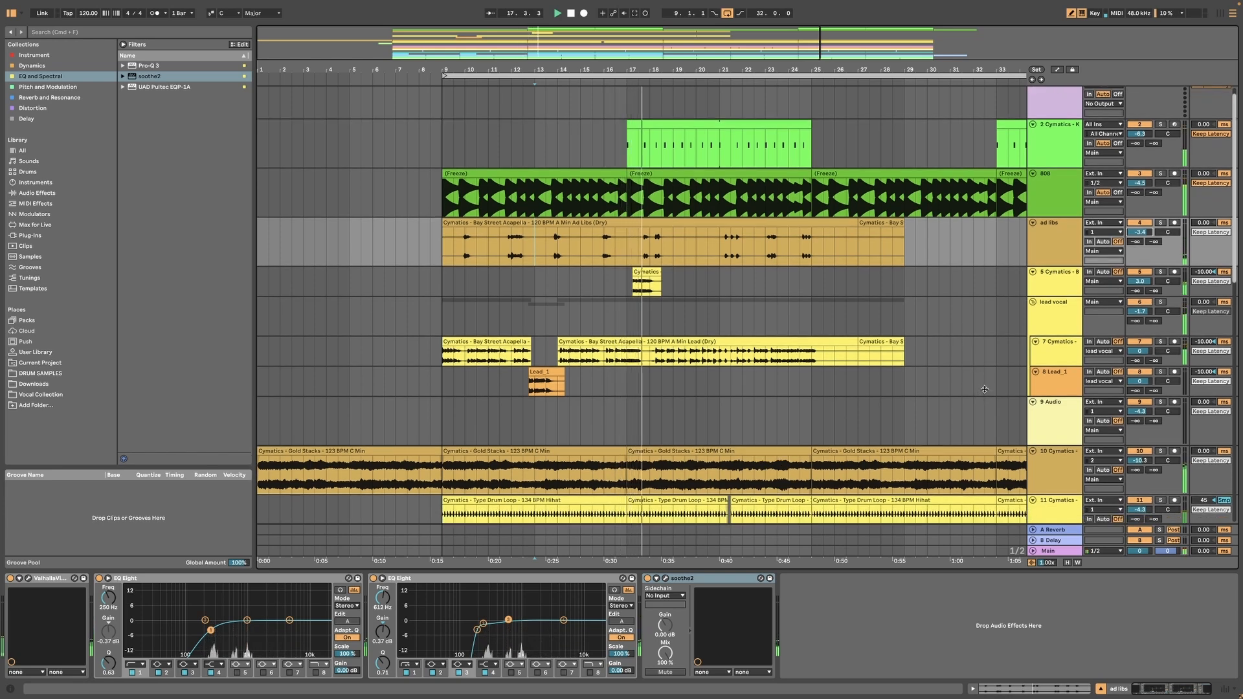
key(Down)
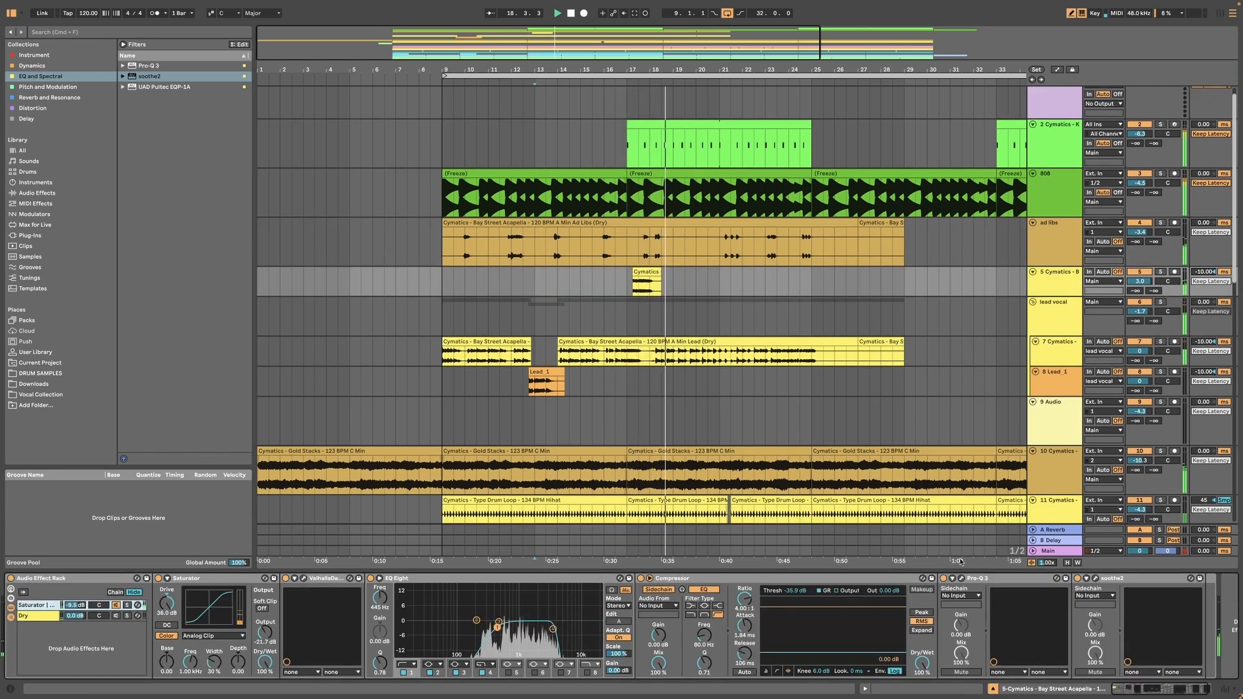
click(626, 283)
key(space)
key(space)
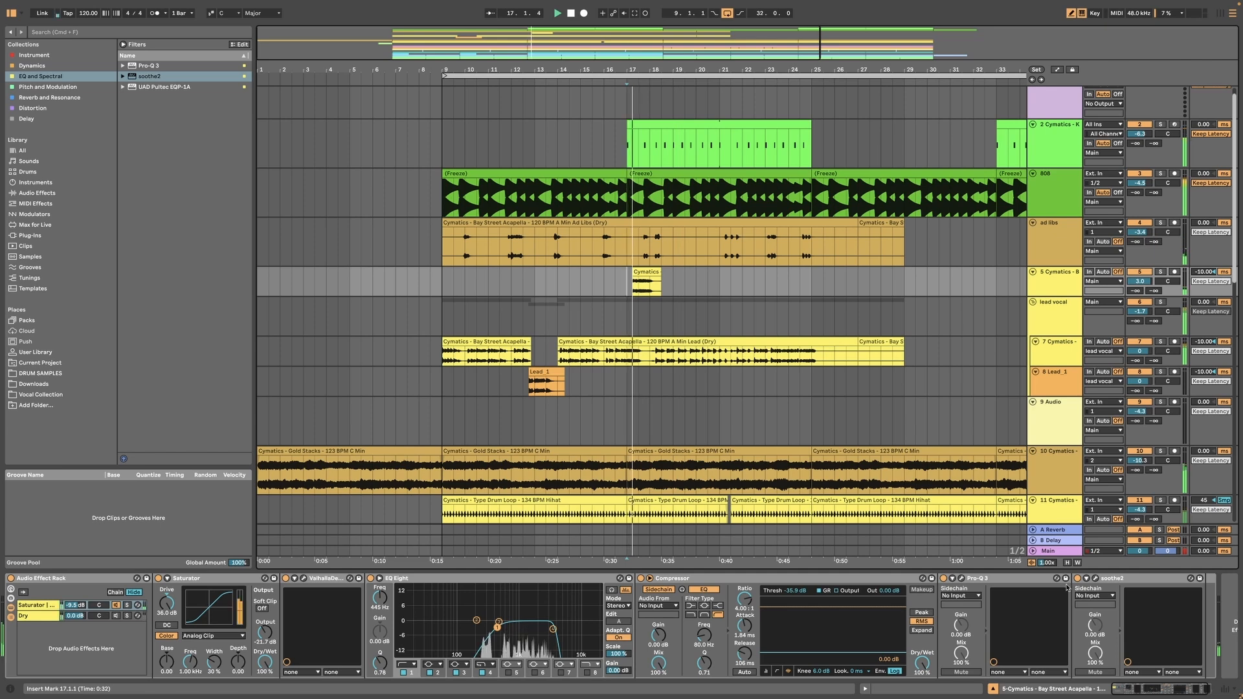
drag(1142, 693, 1159, 692)
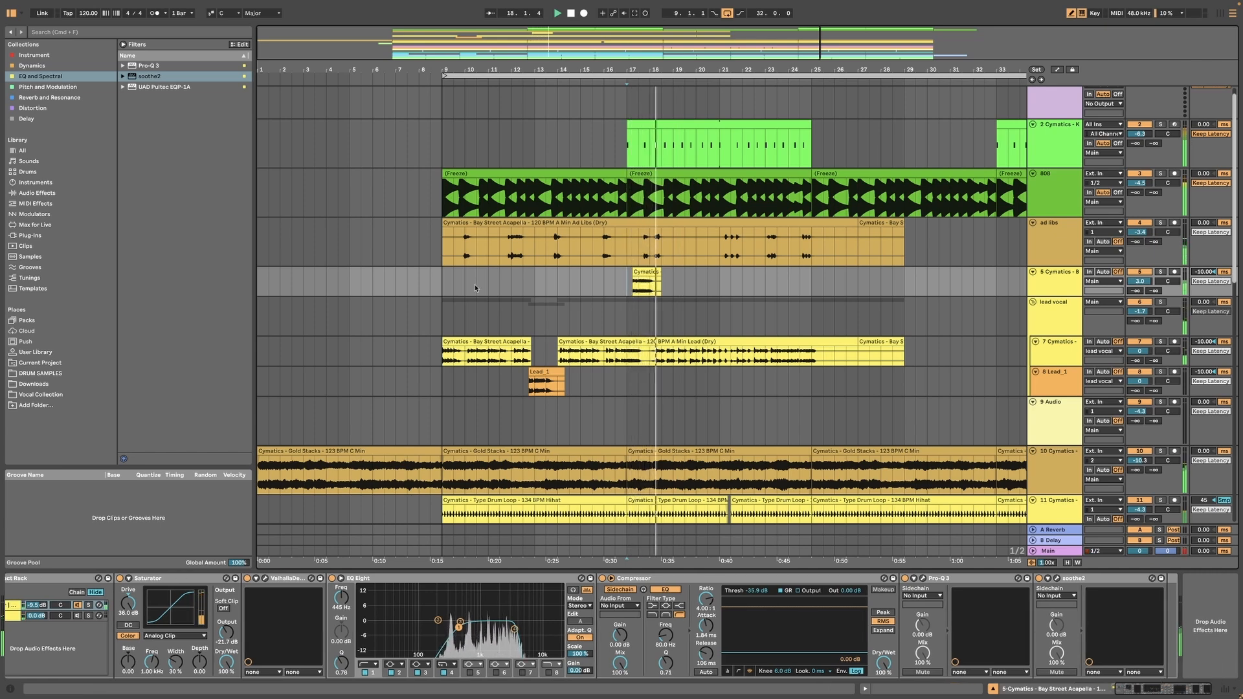
key(space)
key(space)
In track 5's Pro-Q 3, move the wide upper-mid cut to about 2405 Hz and -7.83 dB
click(37, 193)
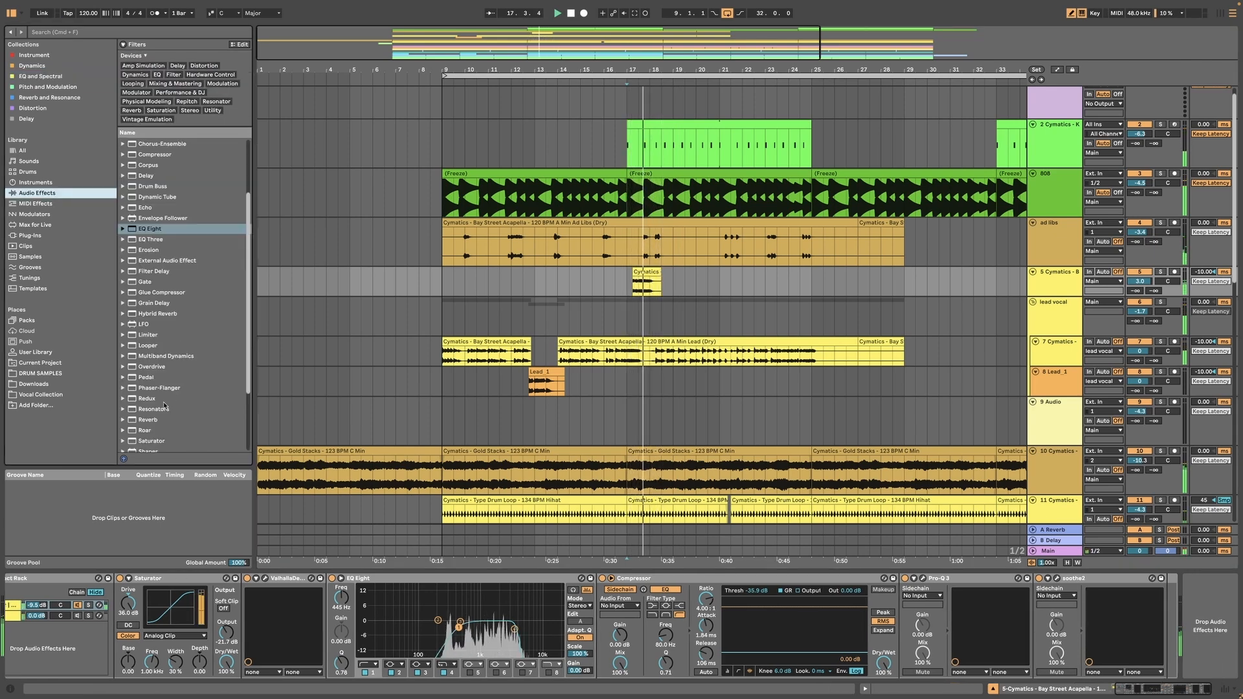
scroll(170, 406, down, 3)
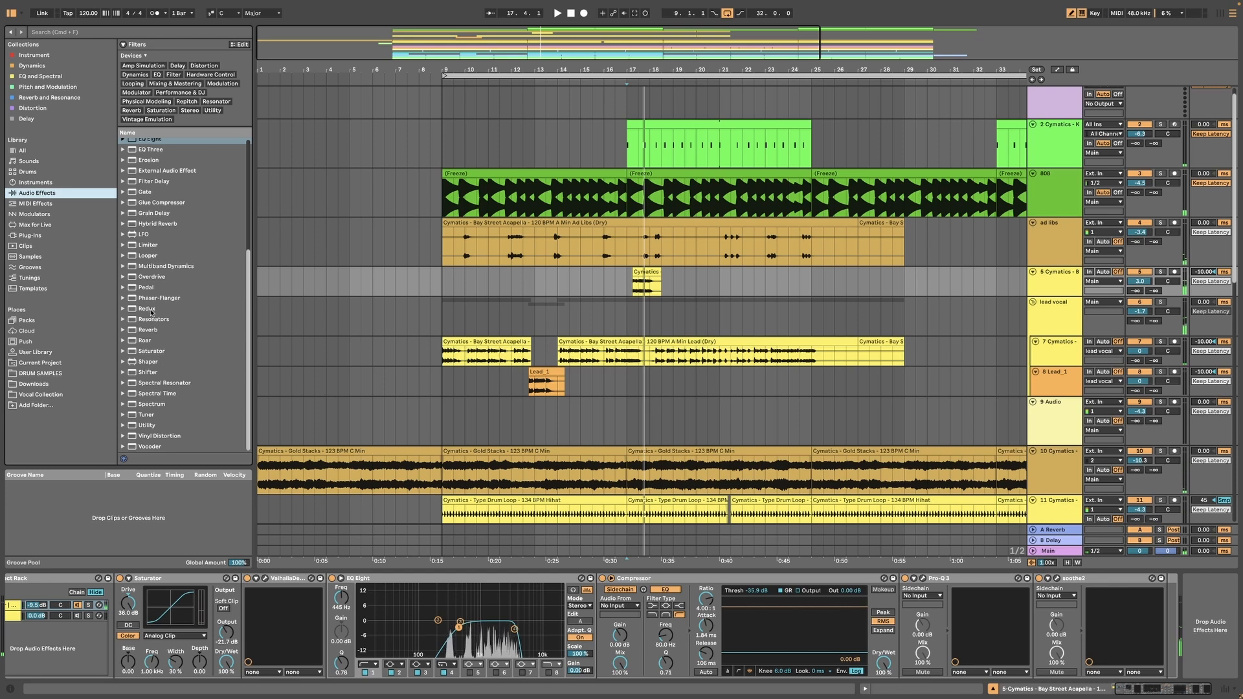
key(space)
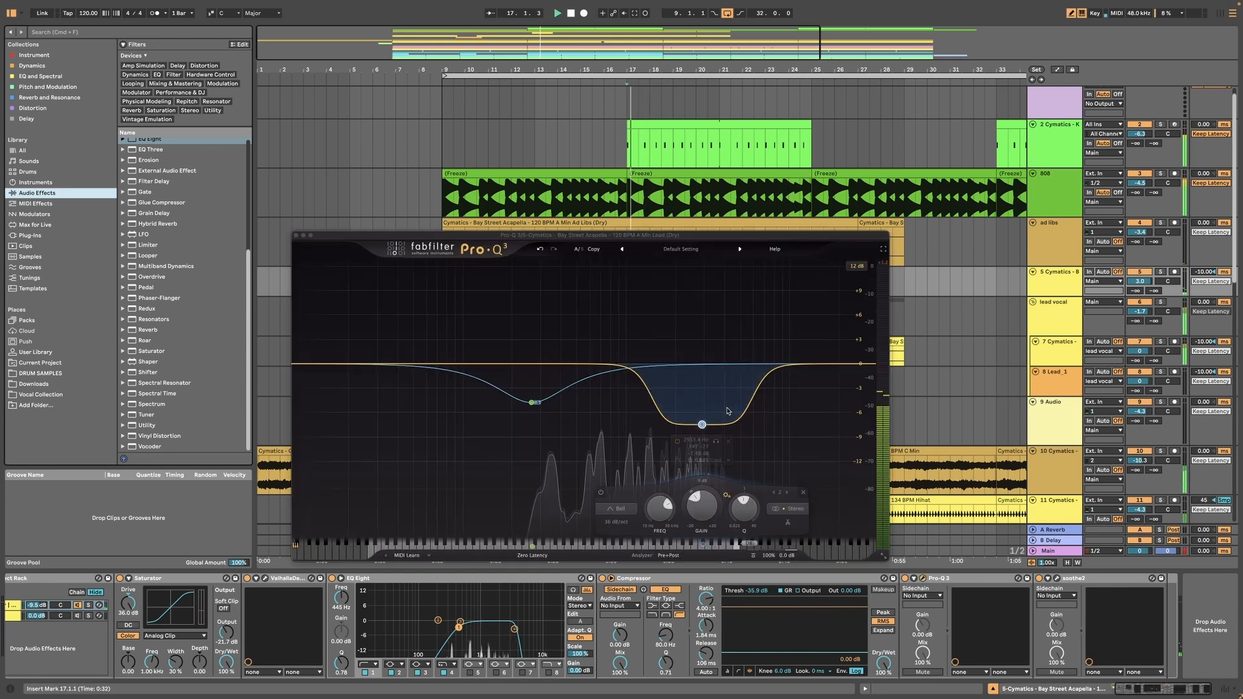
drag(712, 441, 697, 442)
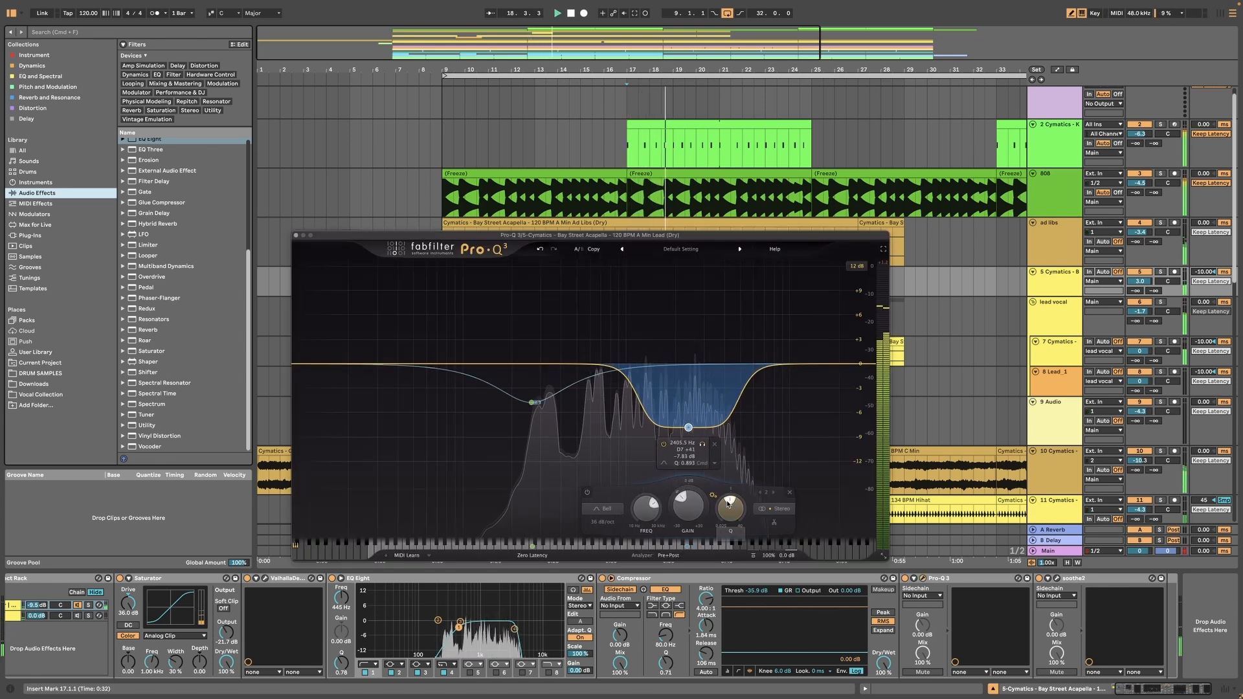
click(296, 236)
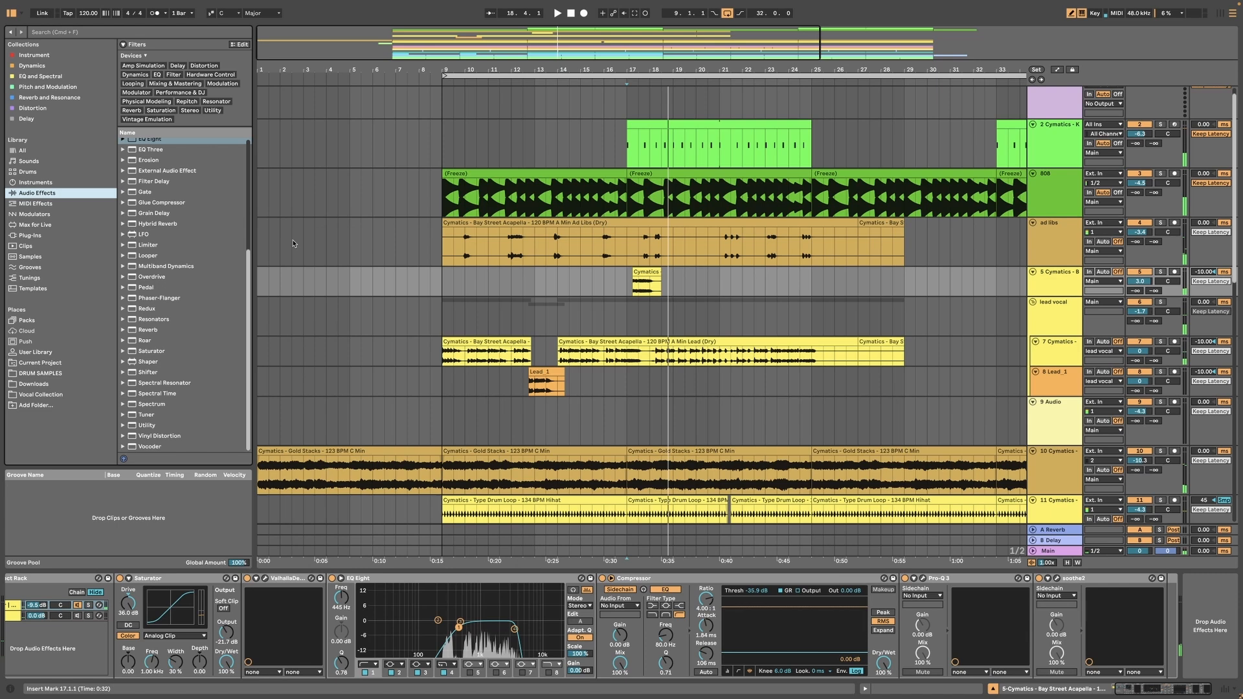
Add a Phaser-Flanger between Pro-Q 3 and soothe2 on track 5 and set the track volume to 4.2 dB
double_click(159, 298)
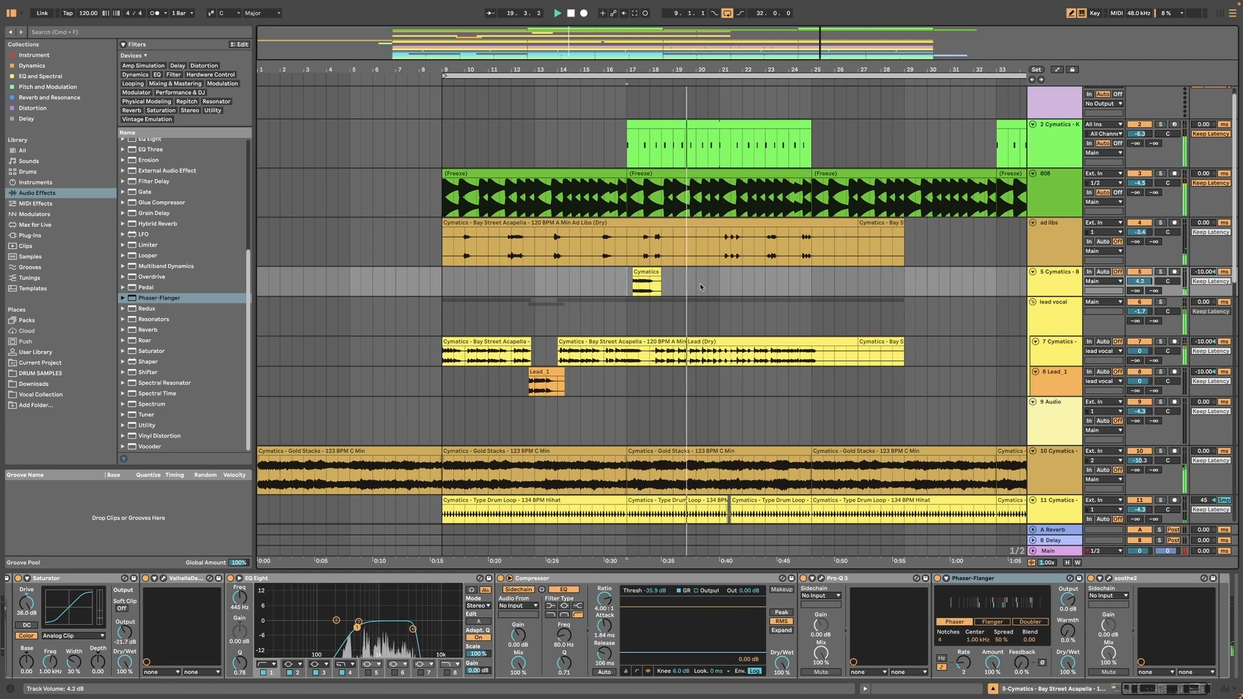
scroll(740, 361, up, 1)
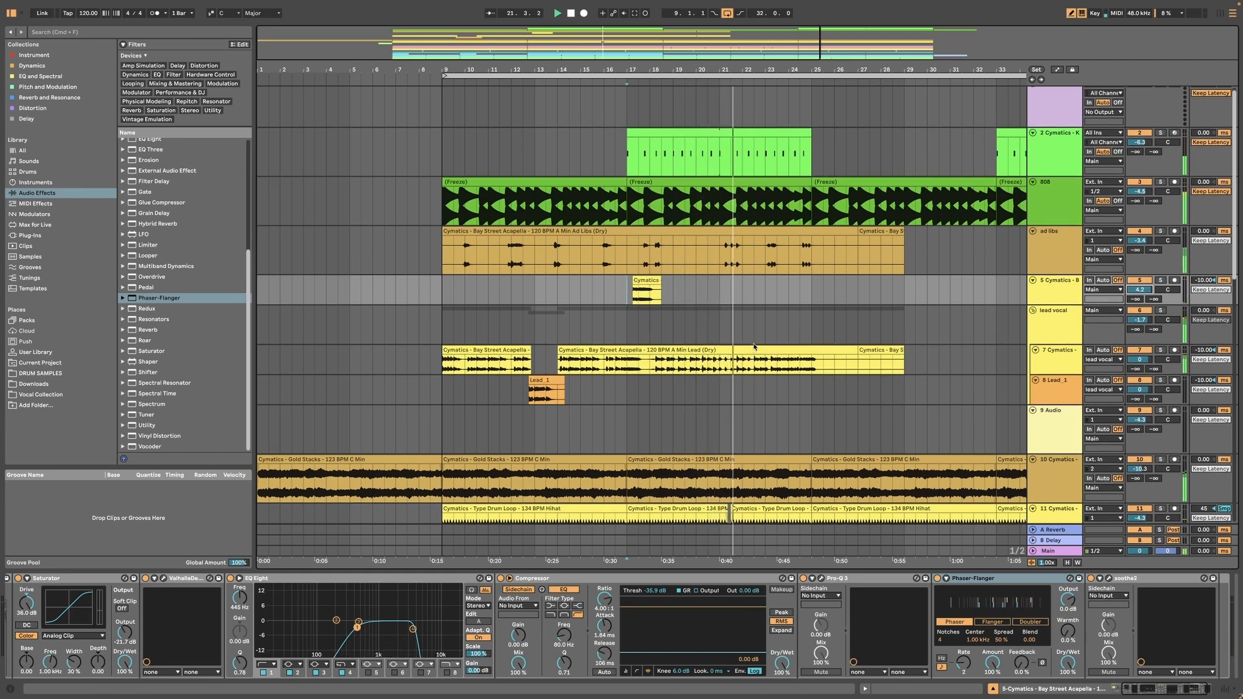
Raise the volume of track 16 slightly while the mix plays
scroll(753, 346, down, 10)
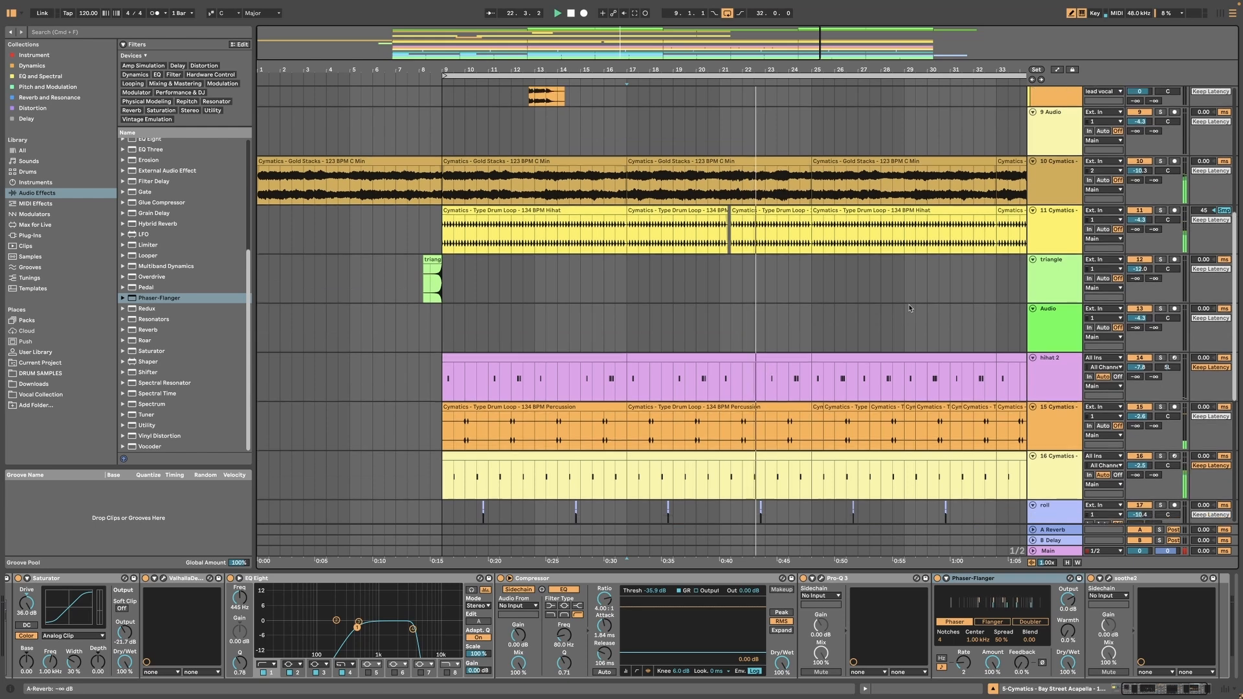
scroll(909, 308, down, 4)
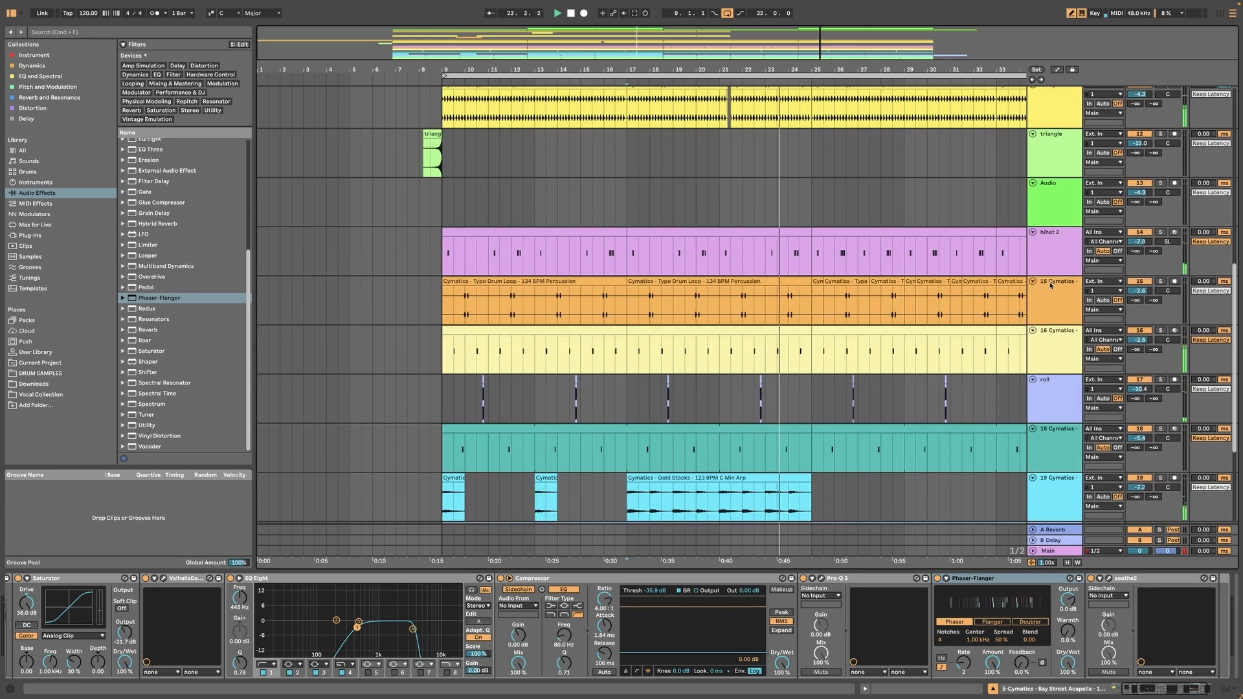
scroll(1061, 292, down, 1)
drag(1139, 335, 1141, 328)
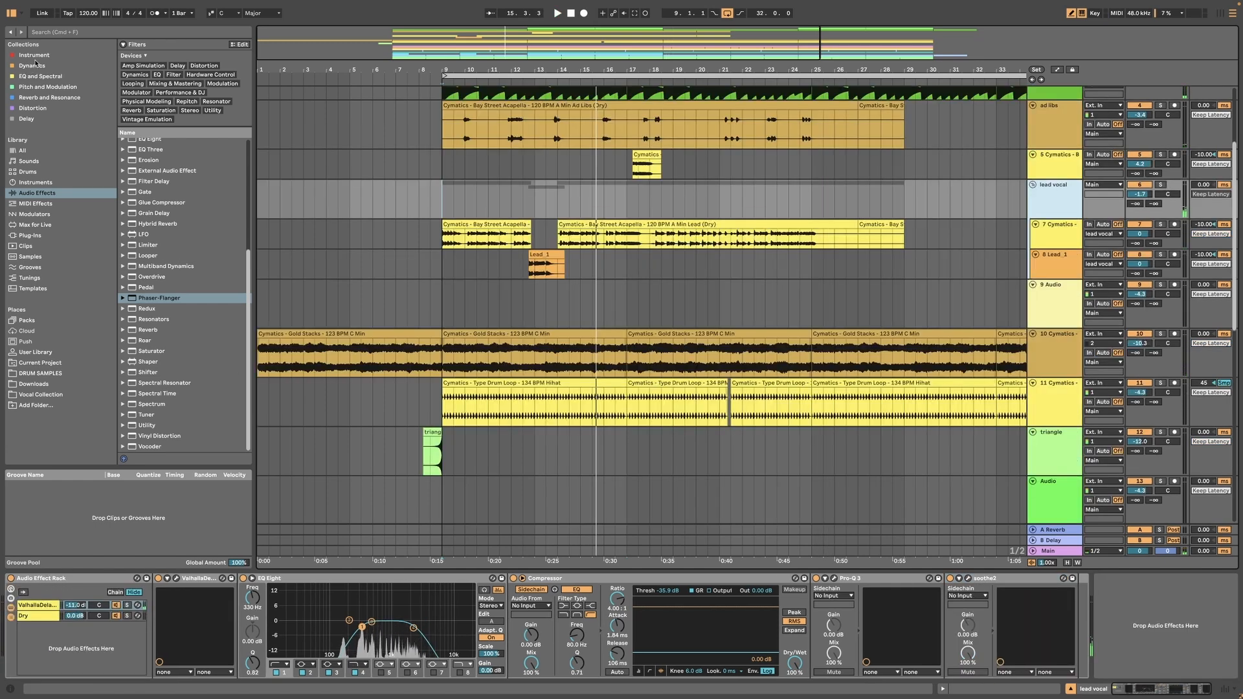
Add the UAD UA 1176 Rev A compressor to the lead vocal group and place it first in the device chain
click(36, 66)
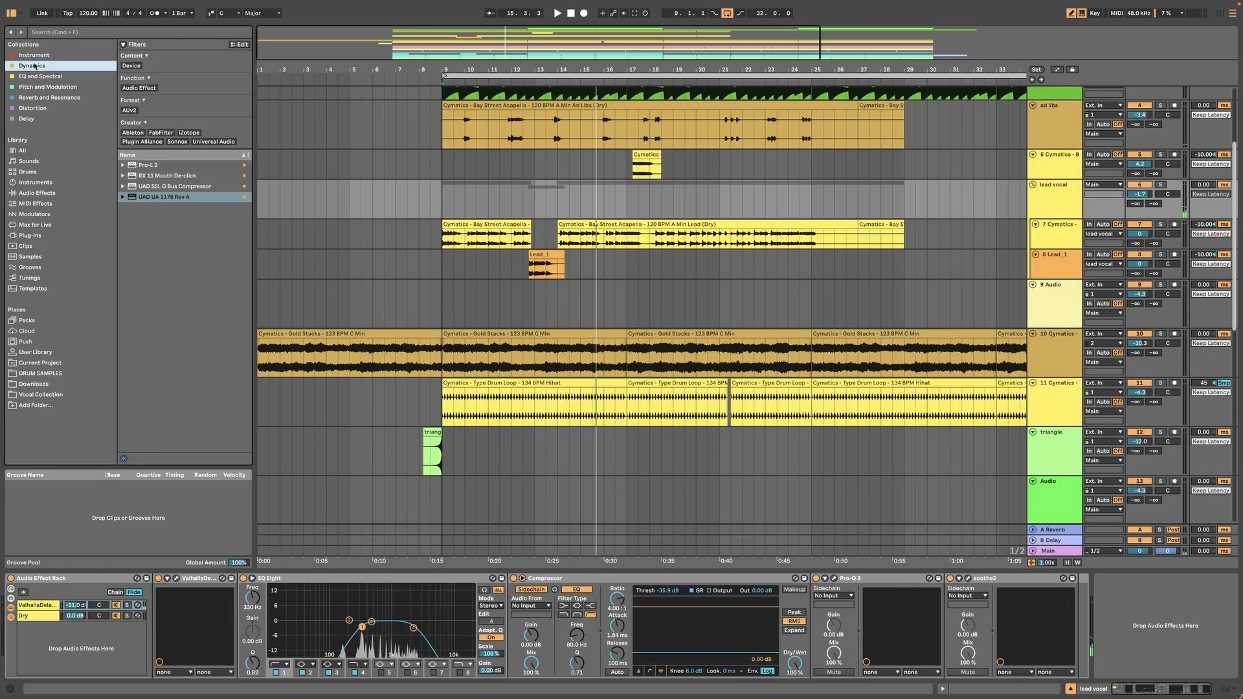
drag(161, 191, 1136, 583)
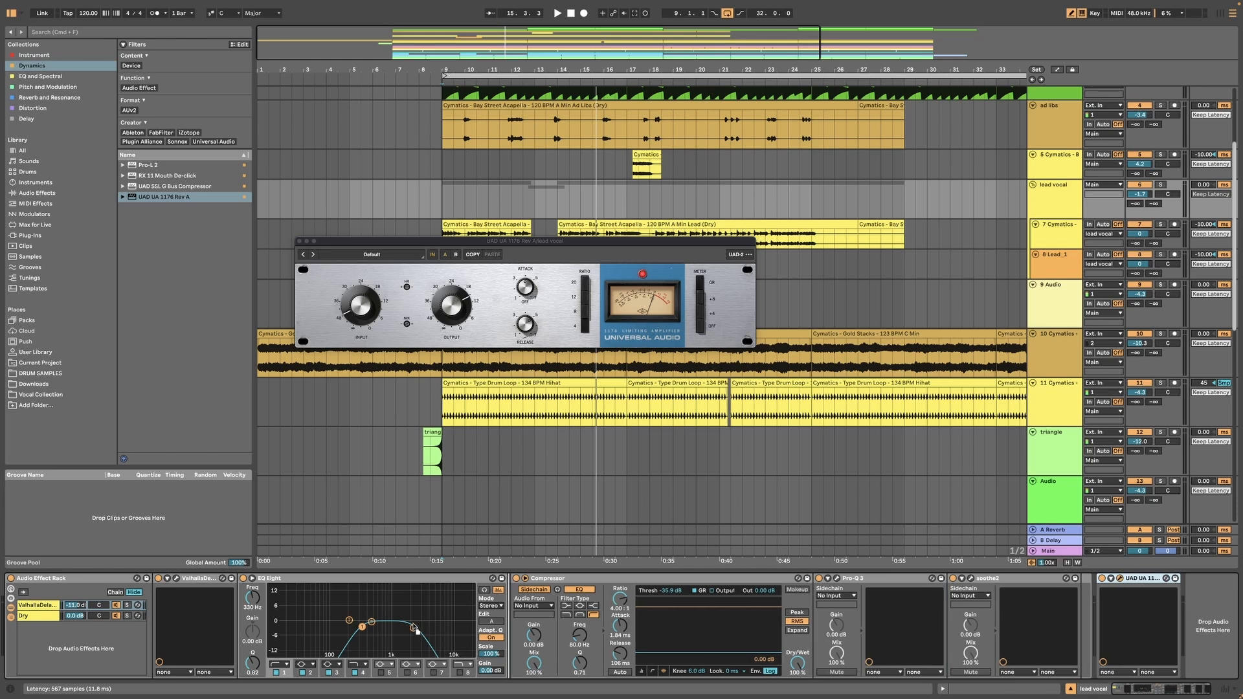
drag(8, 605, 8, 605)
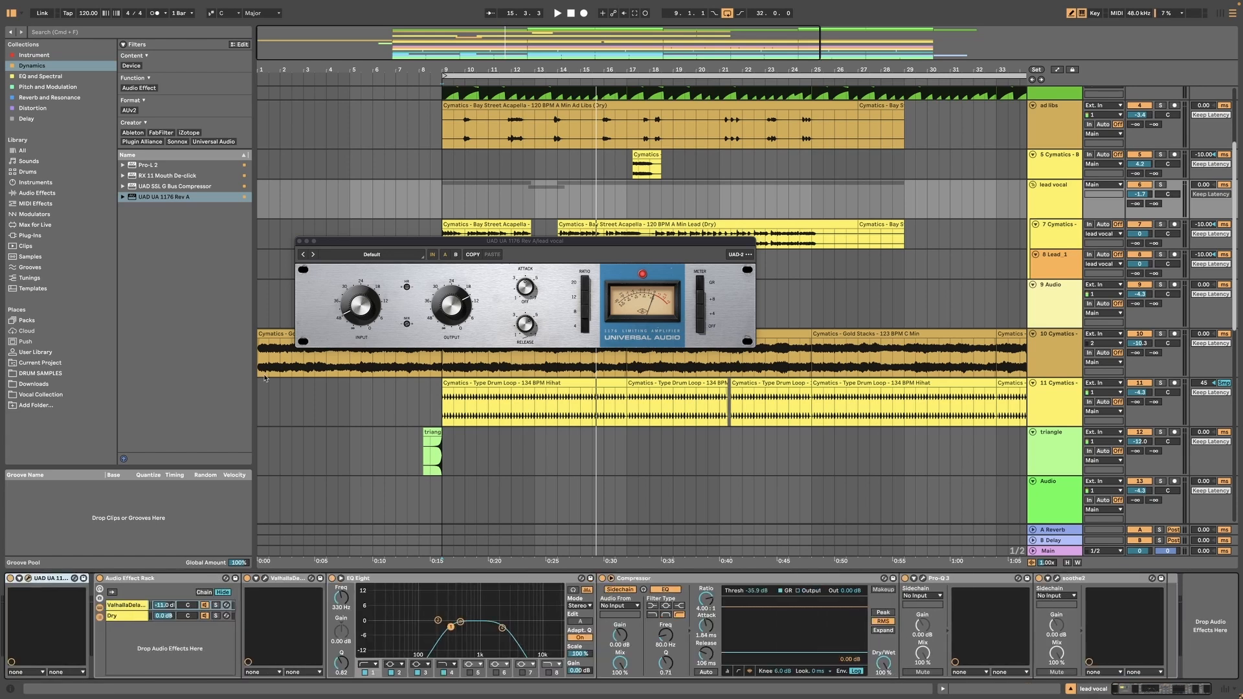
drag(479, 243, 420, 87)
Listen to the lead vocal through the 1176 from 9.1.1 and set the lead vocal group volume to -0.8 dB
key(space)
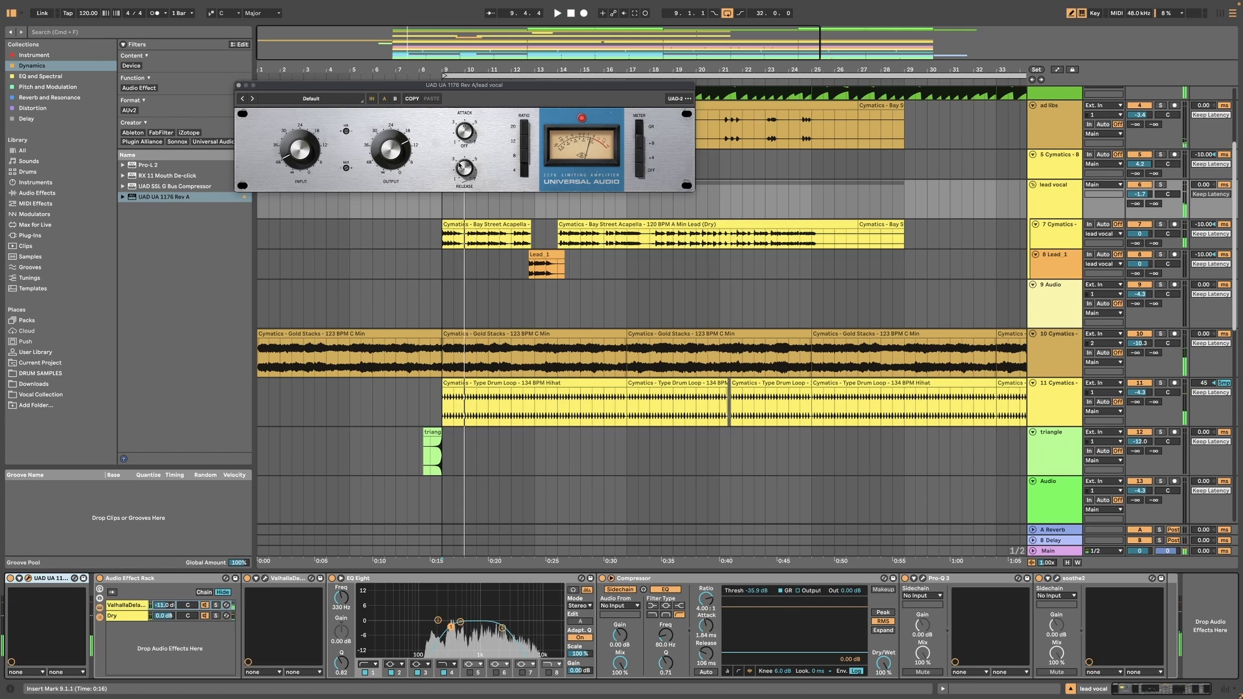
key(space)
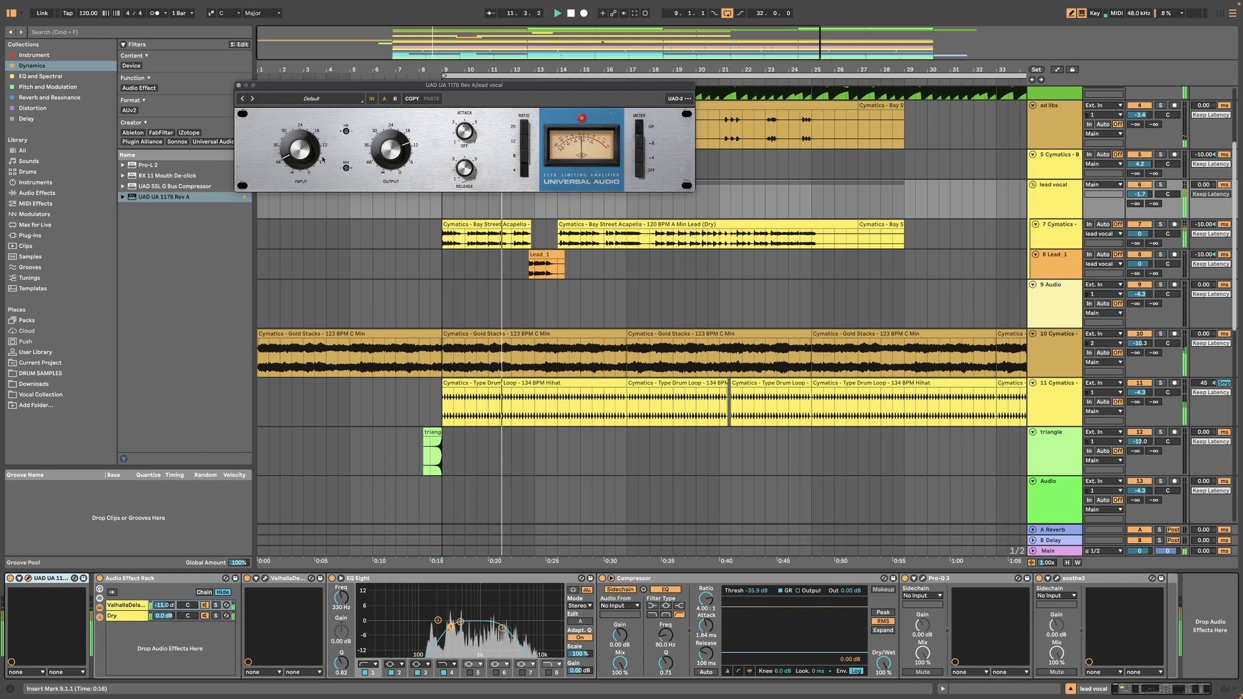
key(space)
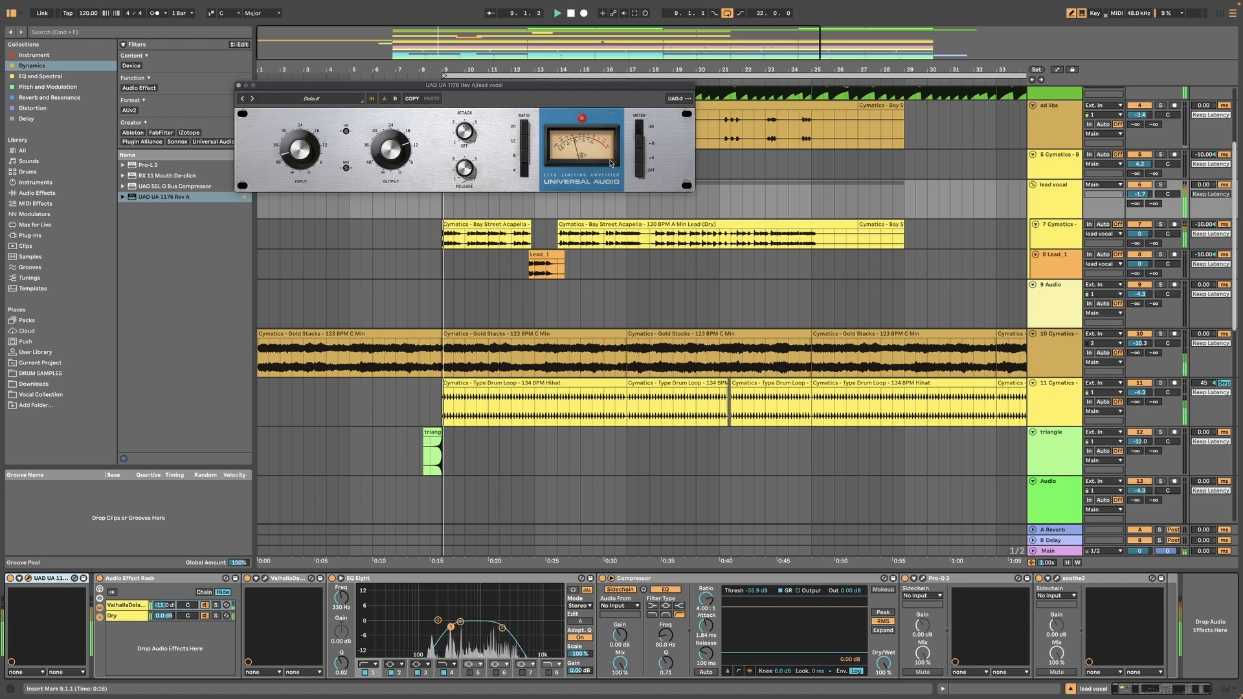
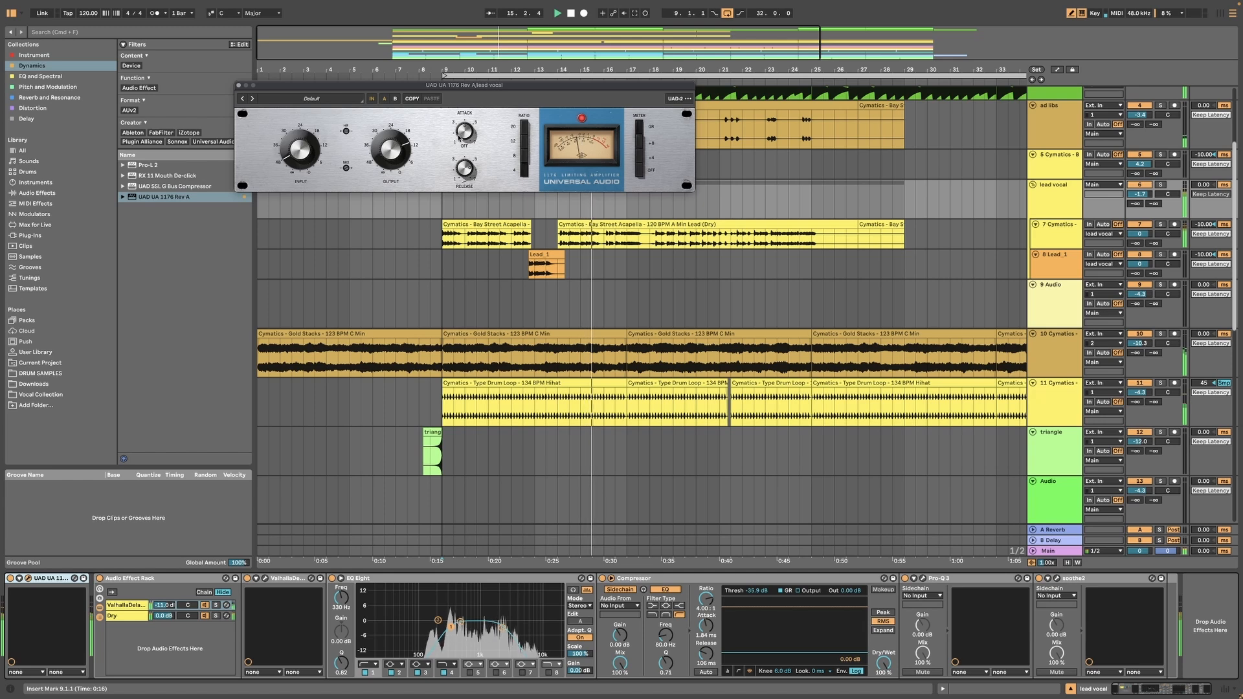
click(239, 85)
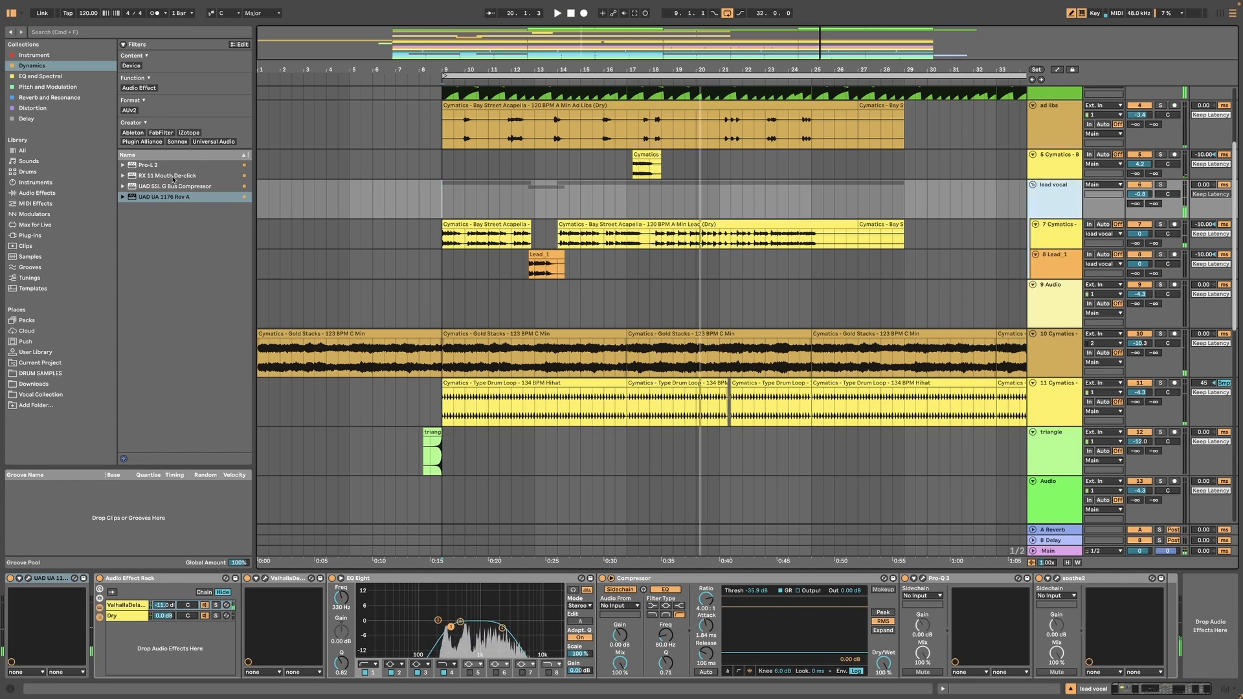
Add RX 11 Mouth De-click to the lead vocal group and place it directly after the 1176
click(173, 178)
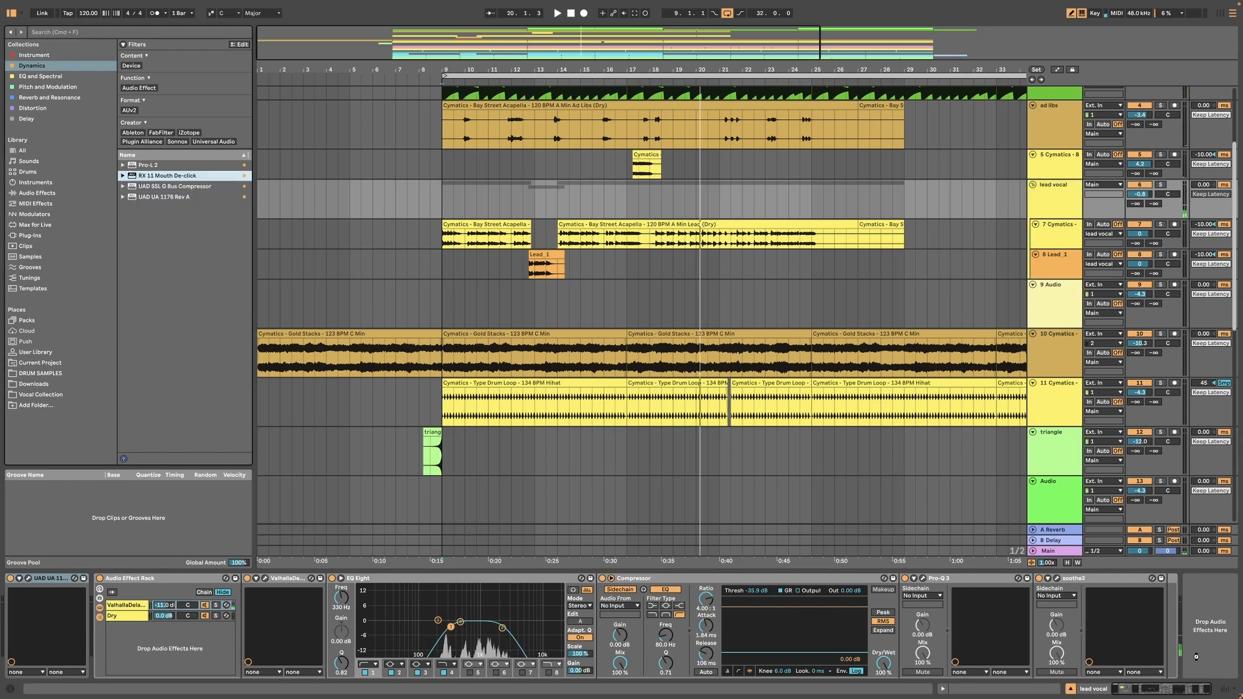
drag(1190, 579, 1191, 582)
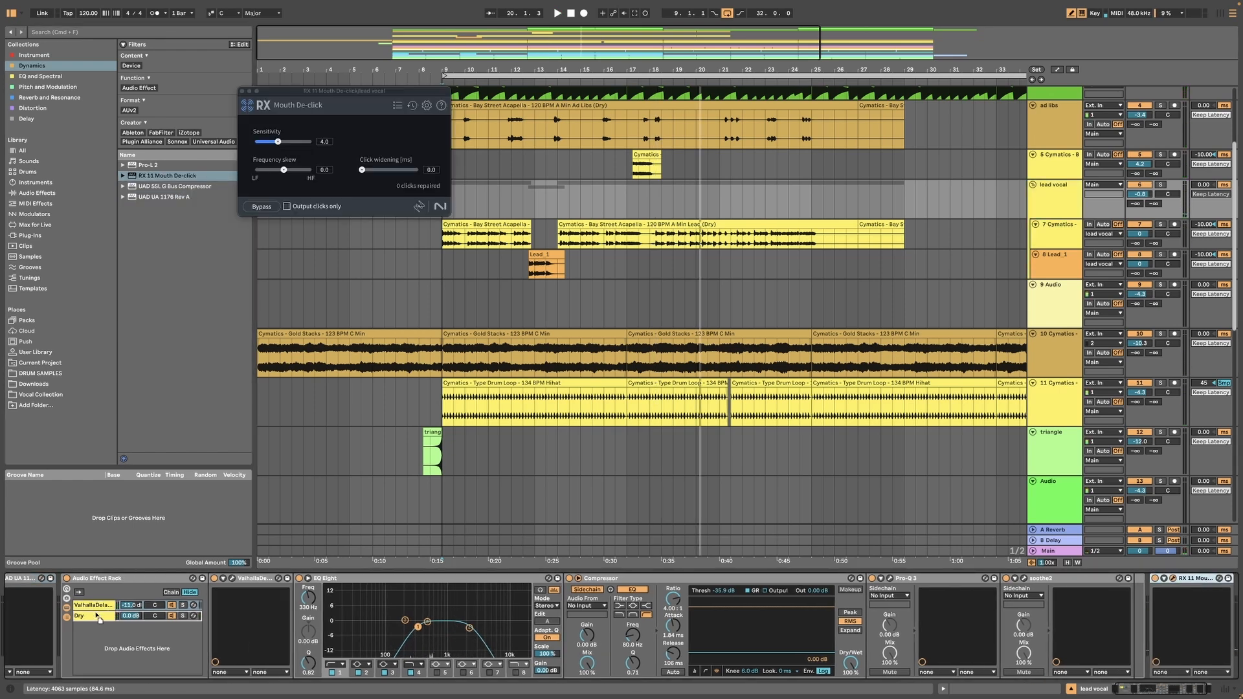
drag(61, 614, 62, 614)
Solo the lead vocal from 9.1.1 and audition Mouth De-click's effect, including its Output clicks only mode
click(443, 248)
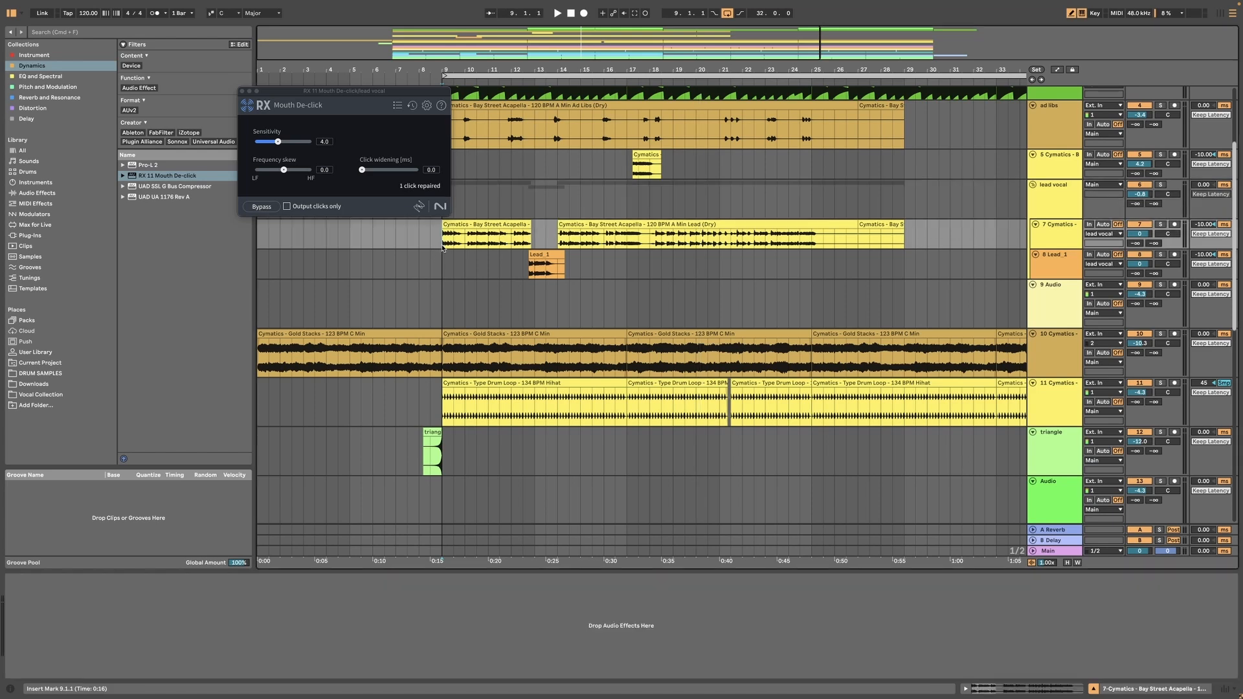
key(space)
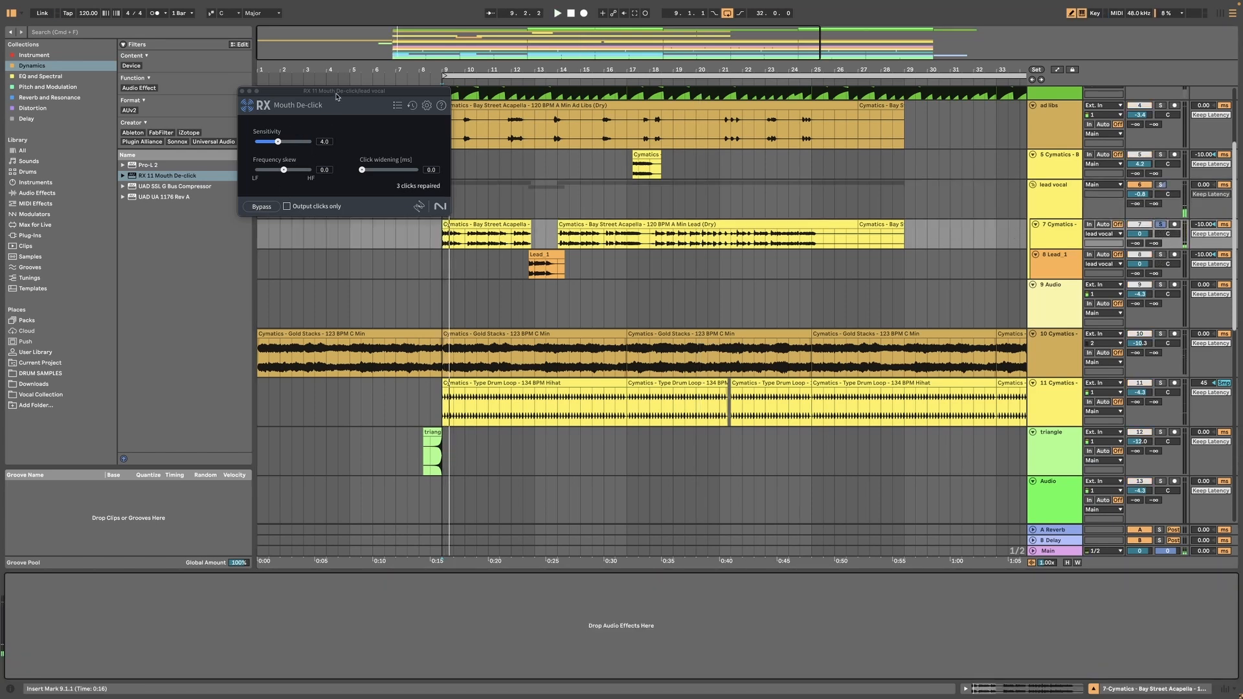
drag(336, 96, 284, 133)
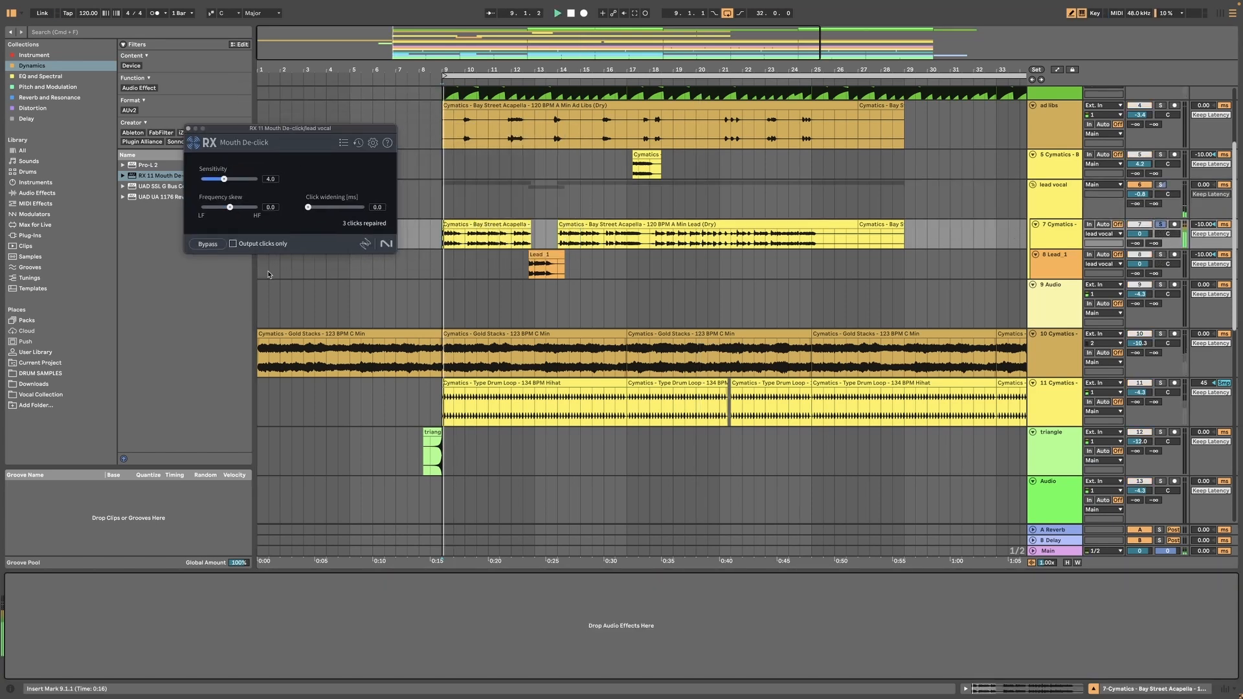
click(233, 245)
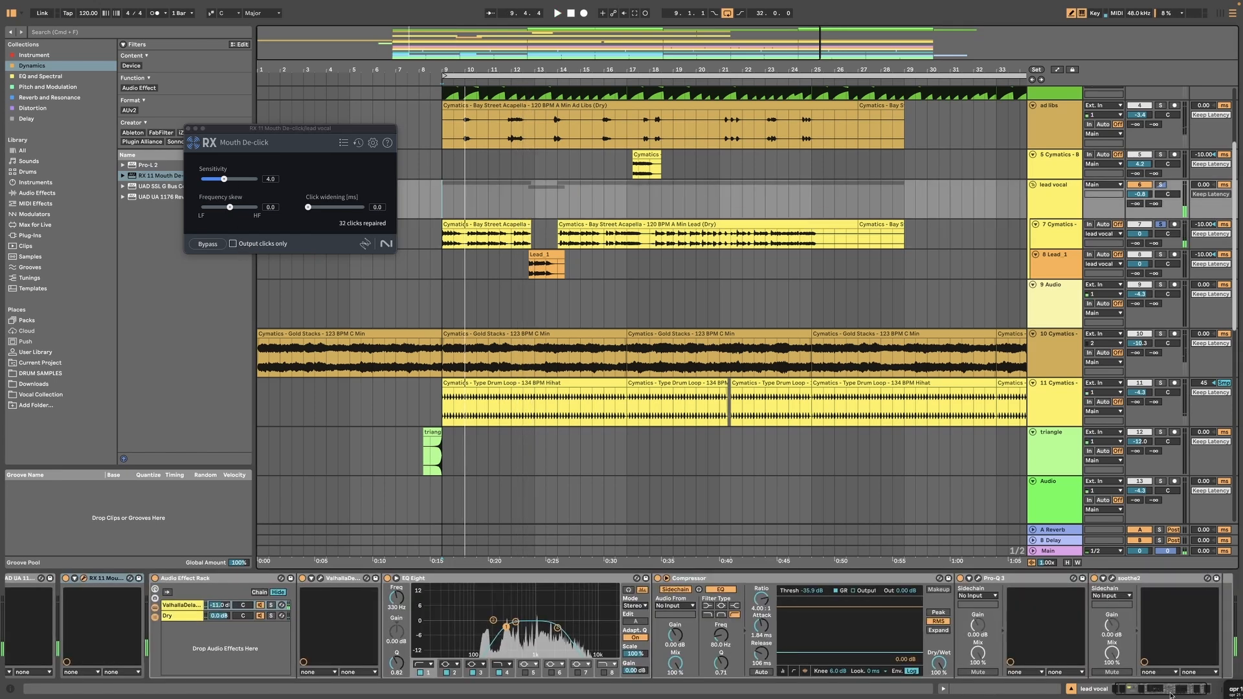
click(1124, 692)
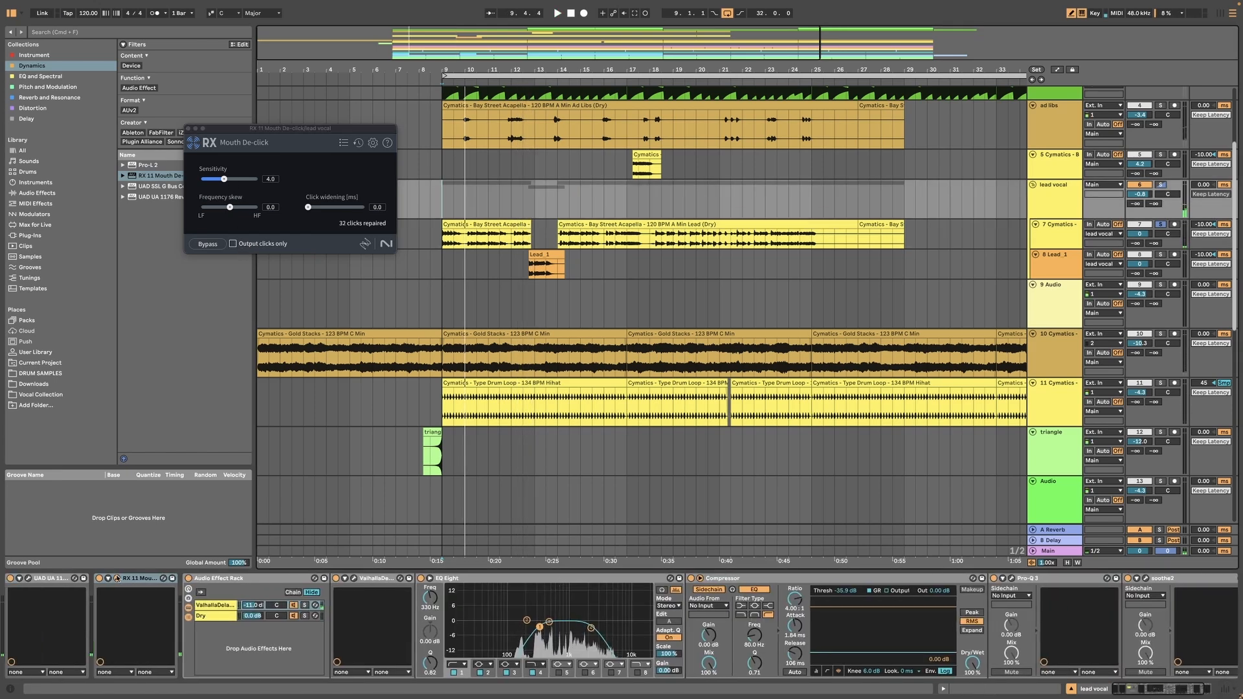
key(space)
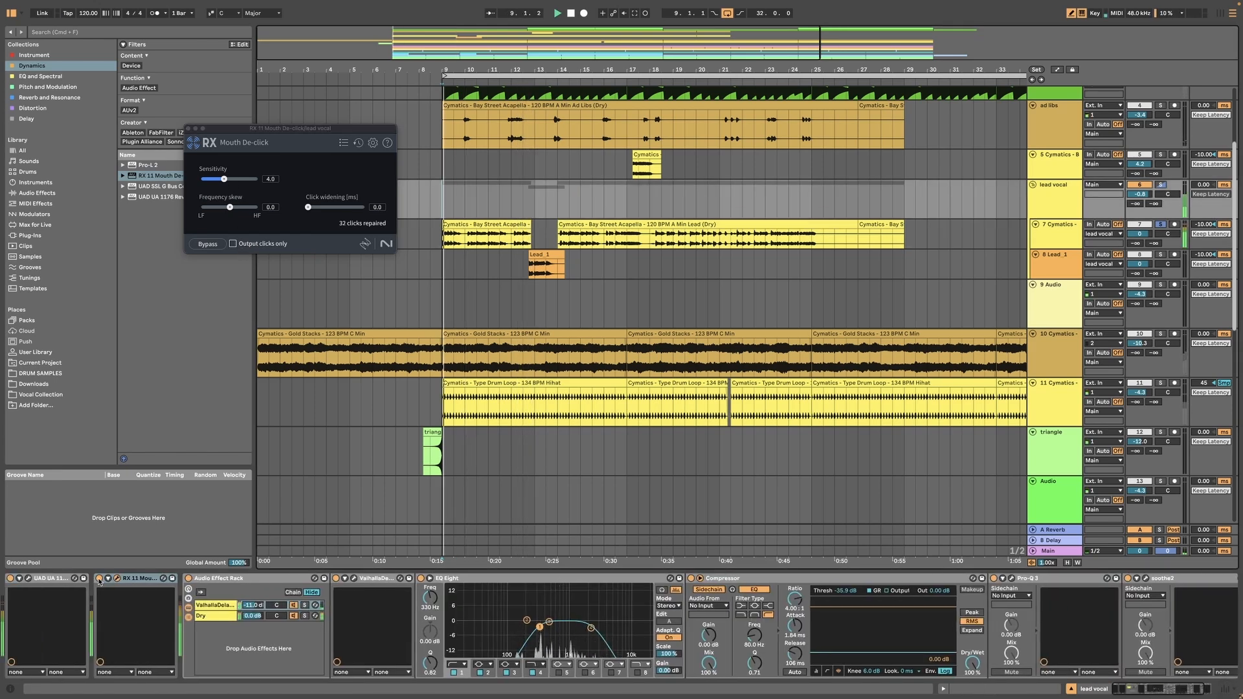
Compare the lead vocal with Mouth De-click off and on, and set the lead vocal group volume to -0.4 dB against the unsoloed mix
click(99, 579)
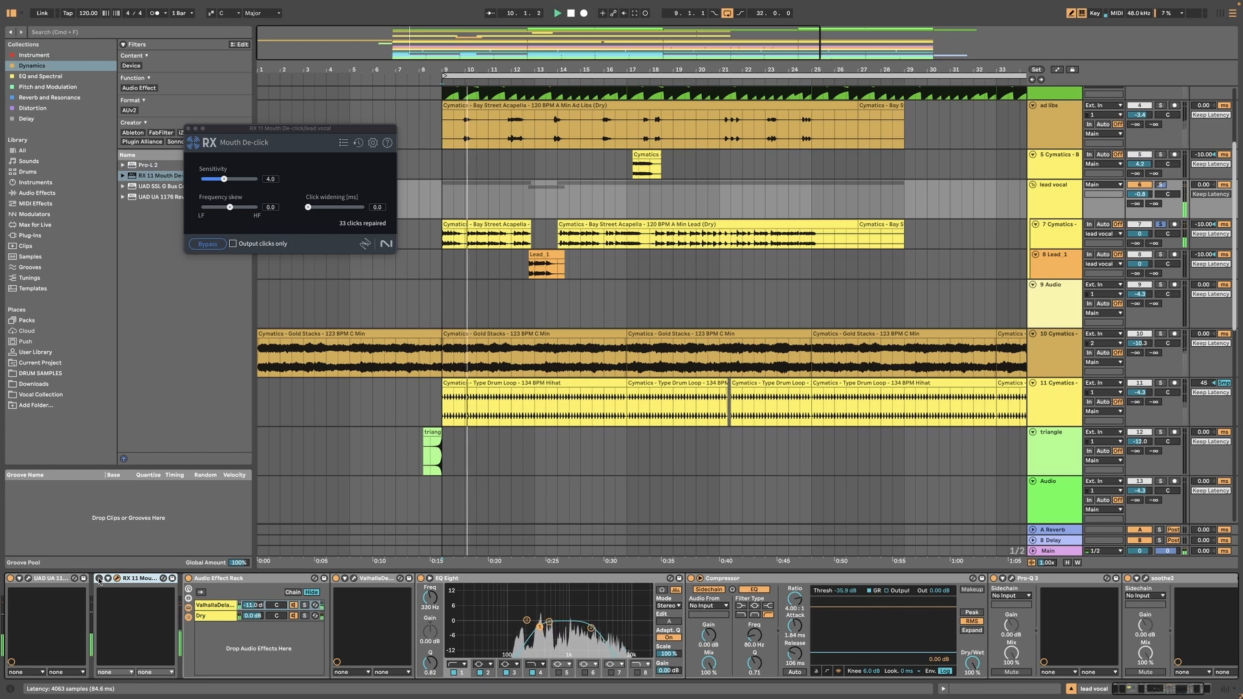
click(100, 579)
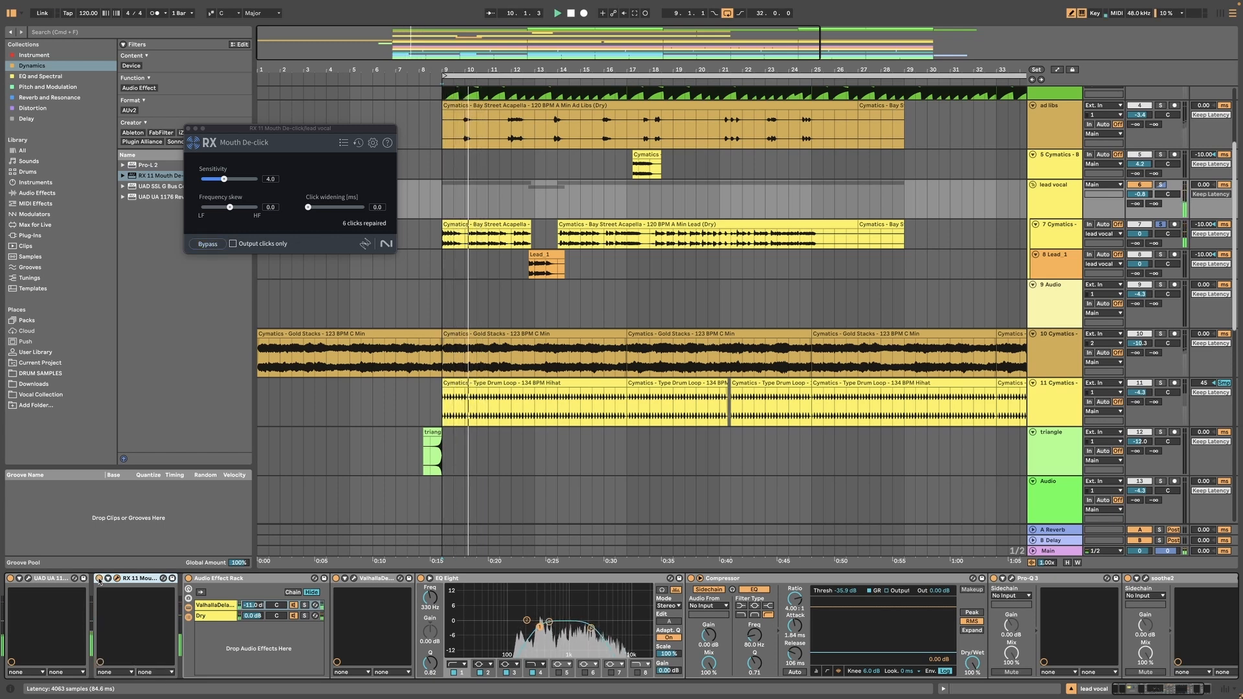
click(1160, 224)
key(space)
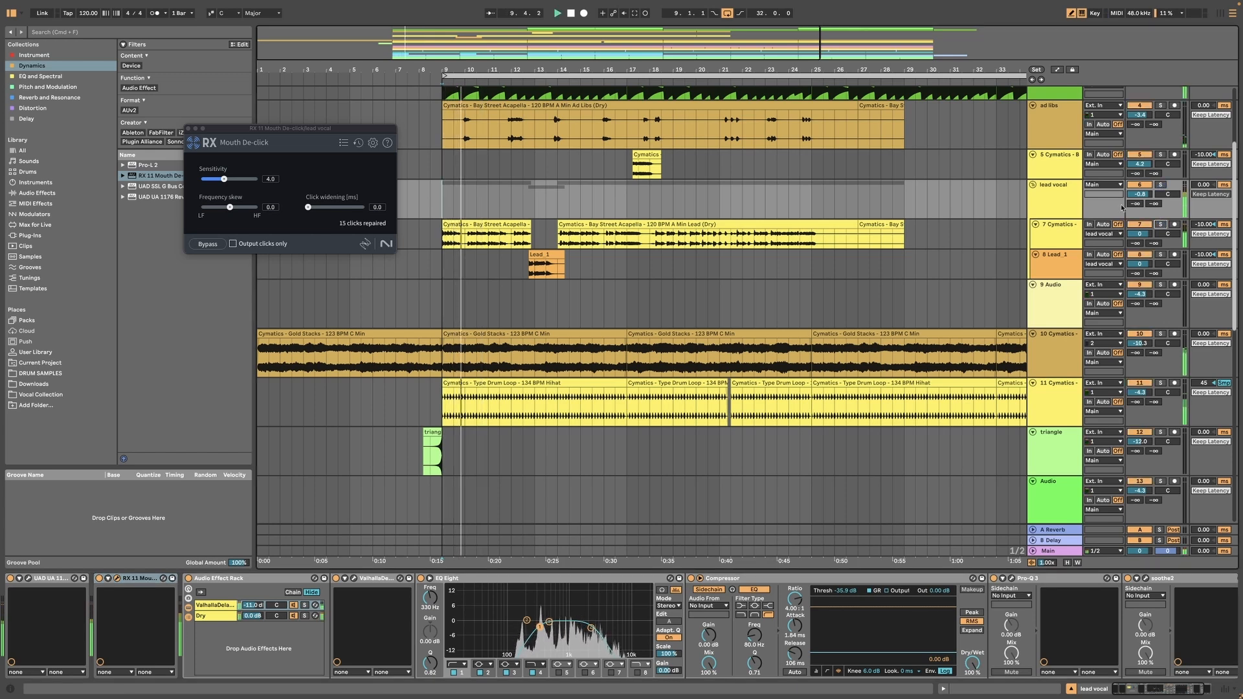
drag(1140, 197, 1140, 193)
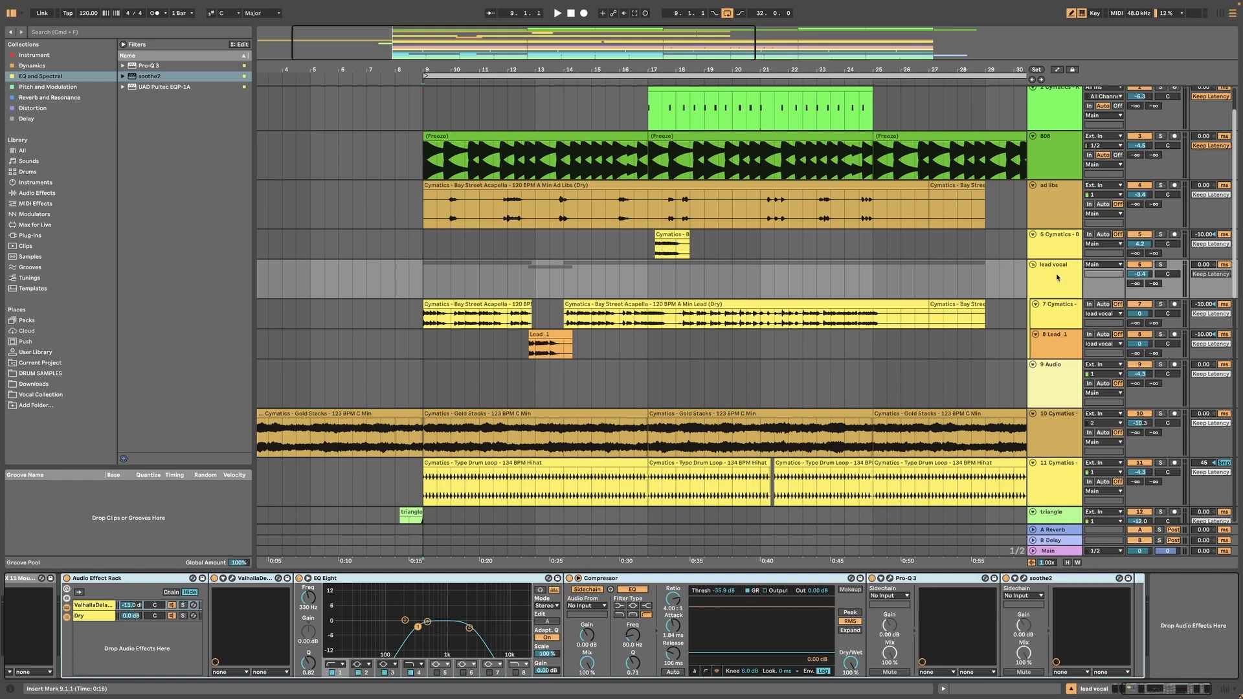
Add soothe2 to the lead vocal group and place it first in the device chain, before the 1176
double_click(149, 77)
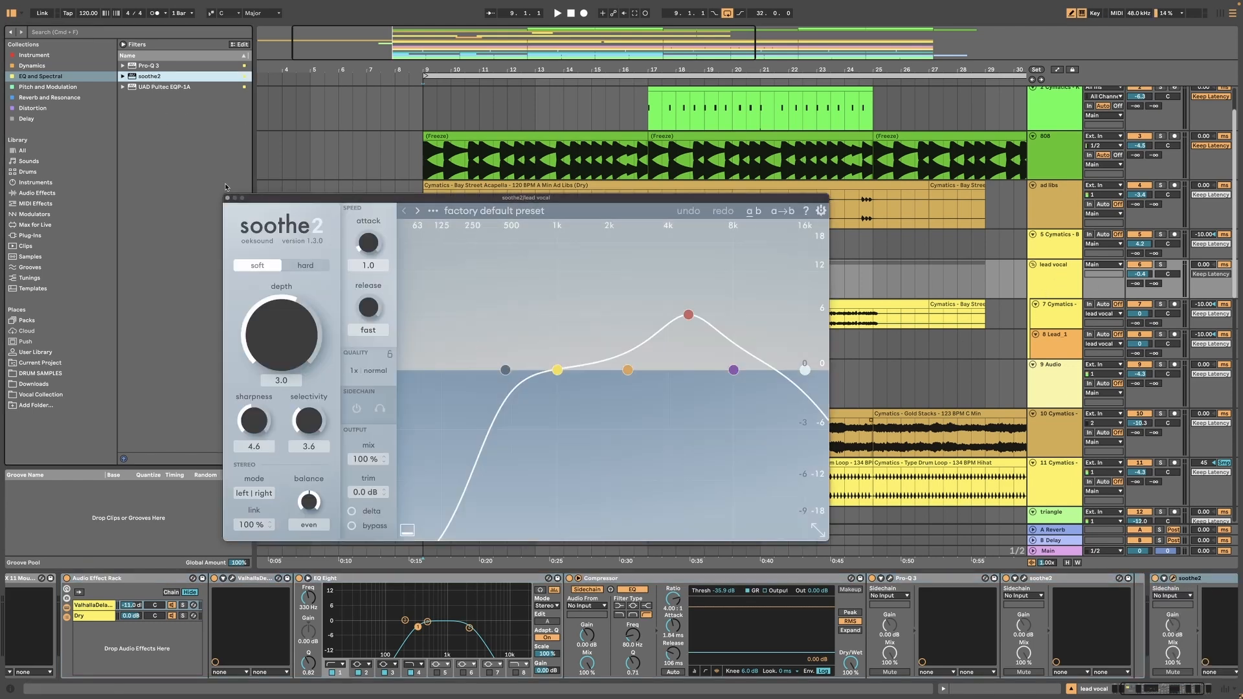
click(227, 197)
drag(1198, 581, 1017, 639)
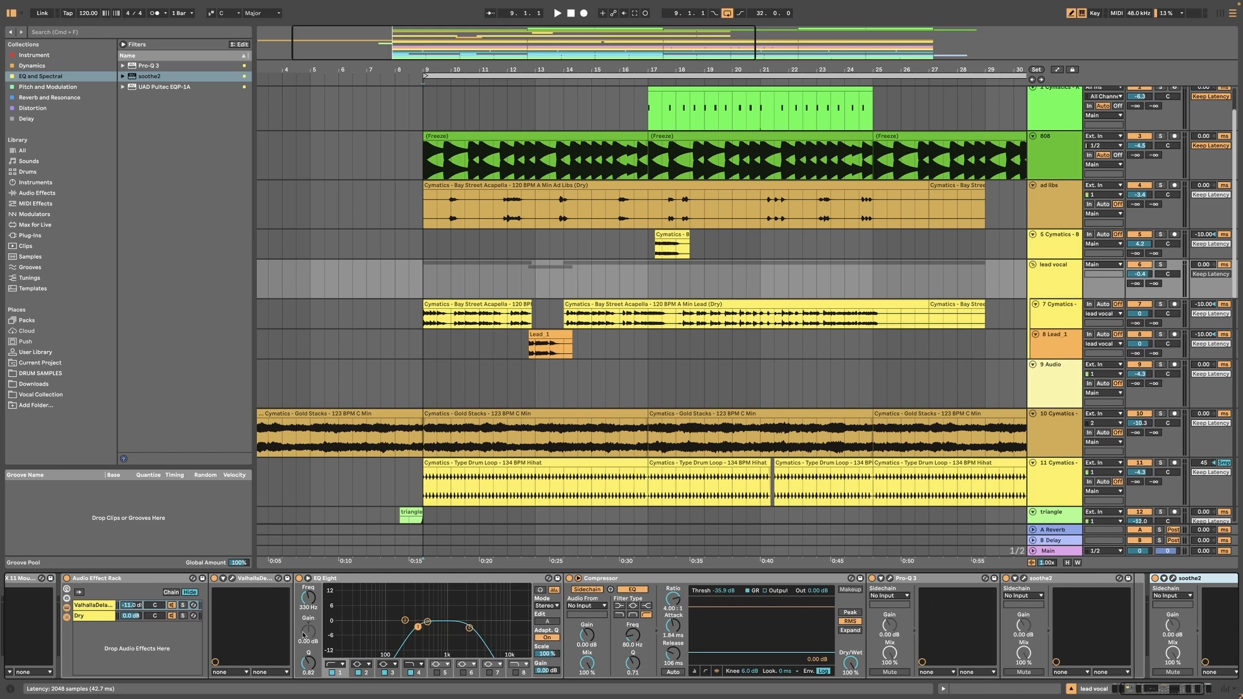
drag(1159, 684, 34, 628)
drag(1128, 689, 1113, 690)
drag(226, 578, 62, 583)
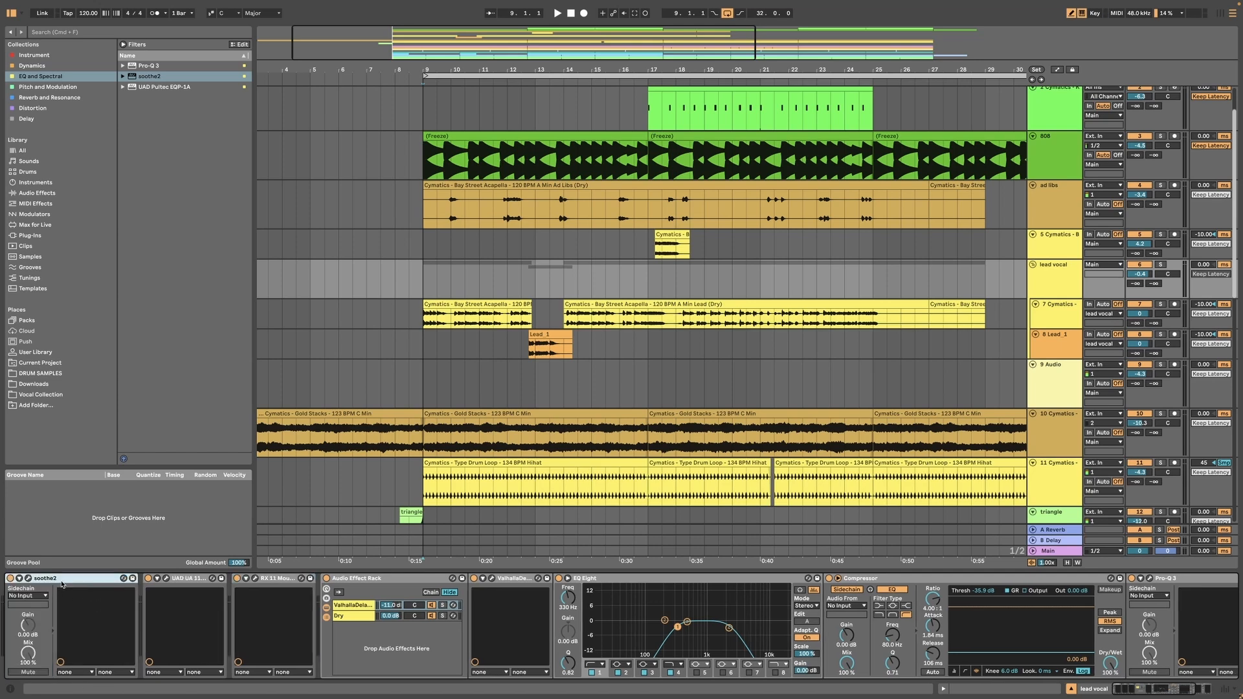
Review the soothe2 band 3 settings and the 1176 compressor on the lead vocal group
click(29, 578)
click(689, 317)
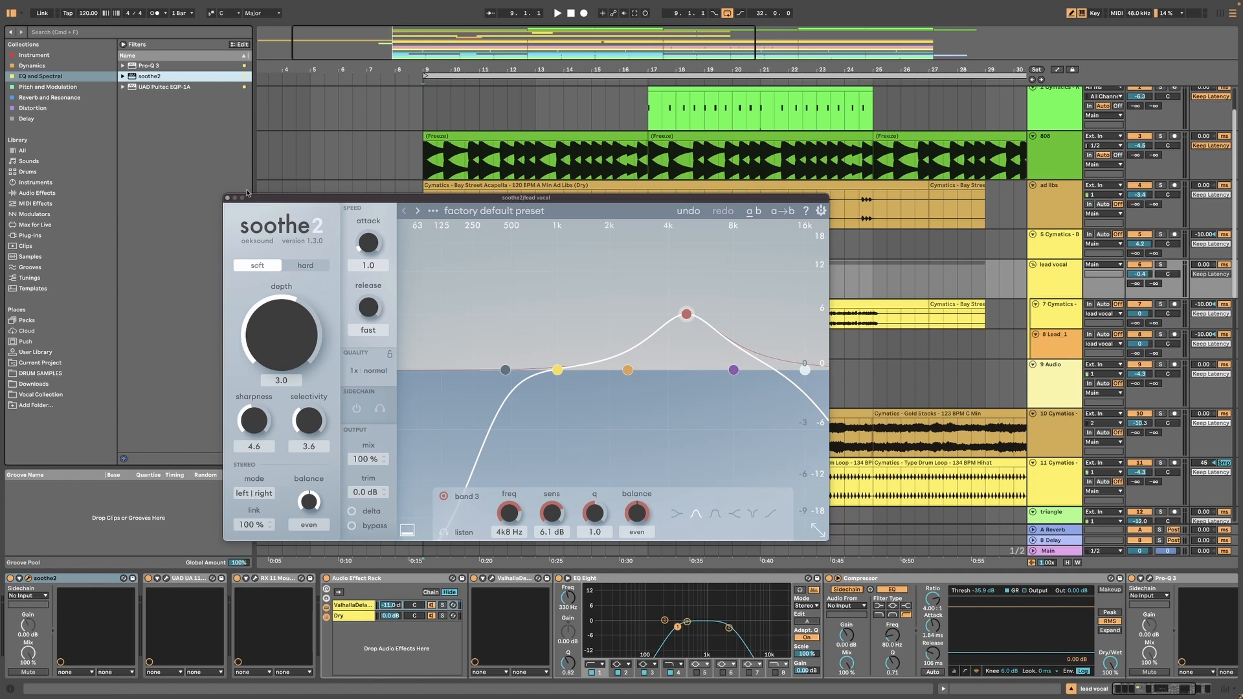
click(228, 197)
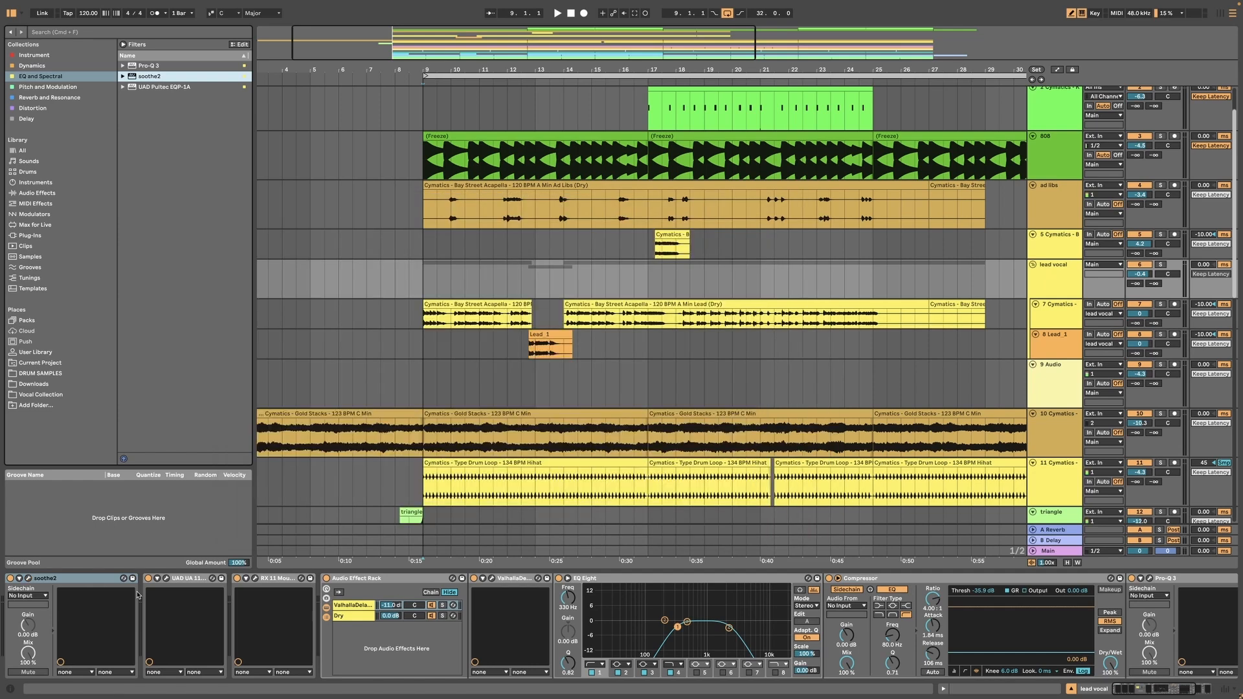
click(167, 579)
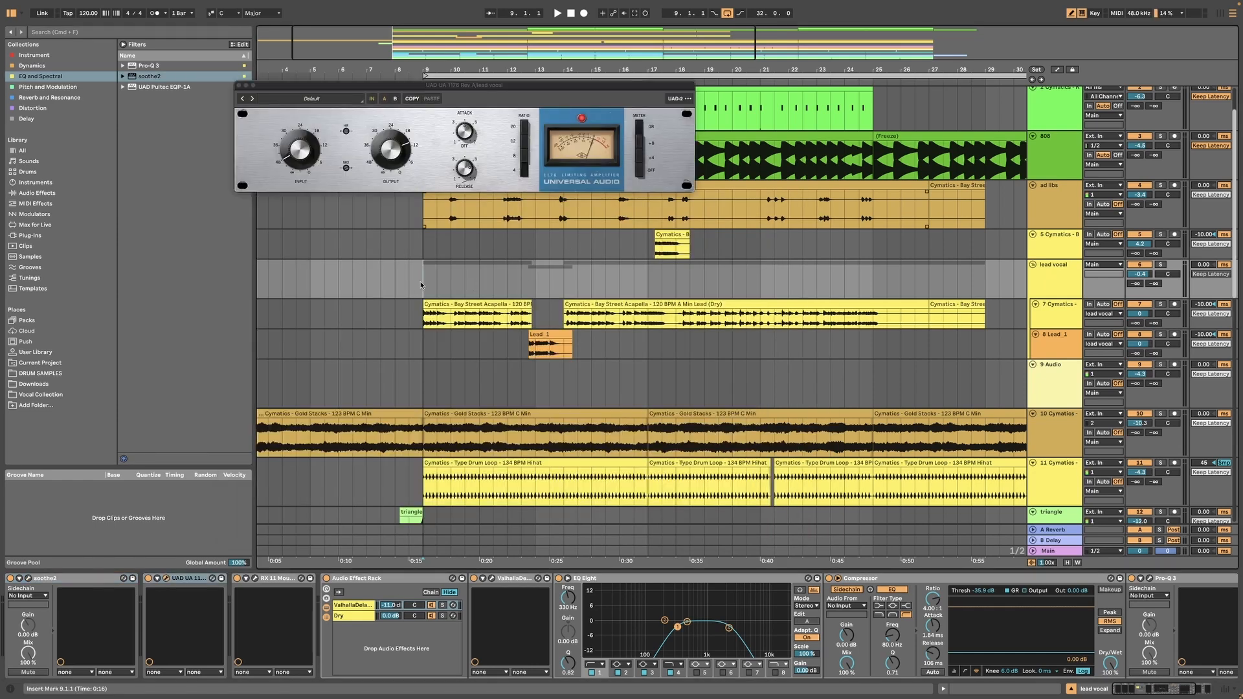
click(29, 578)
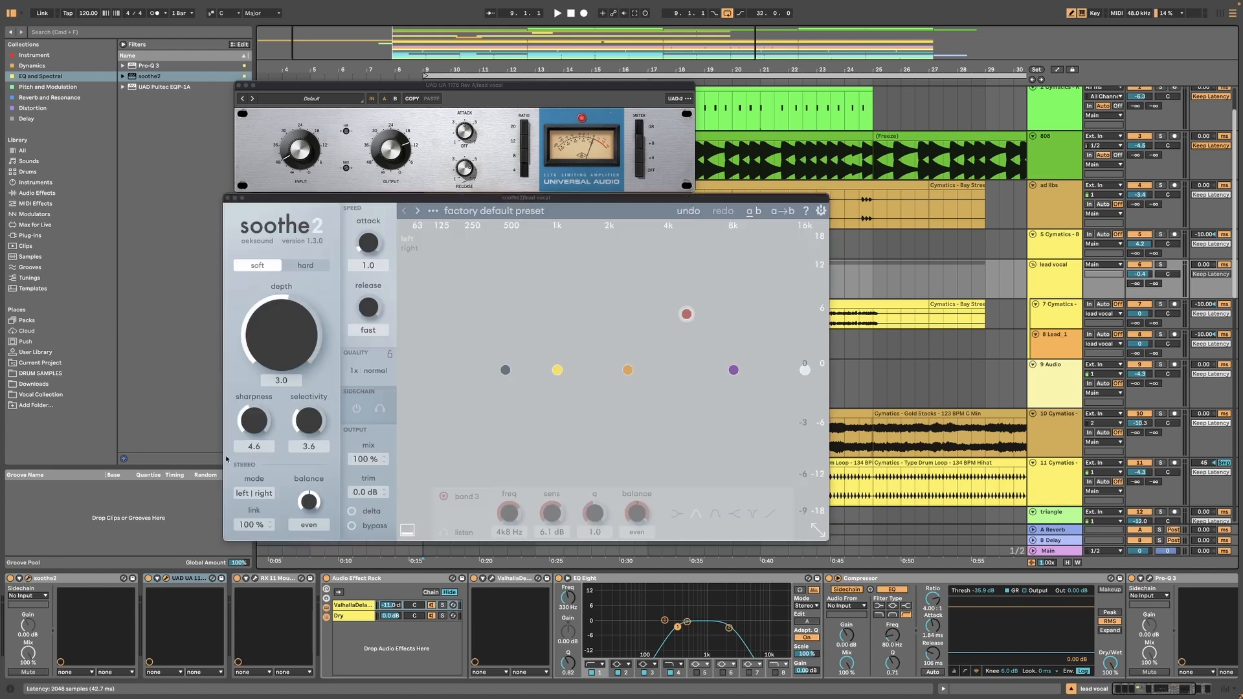
click(239, 85)
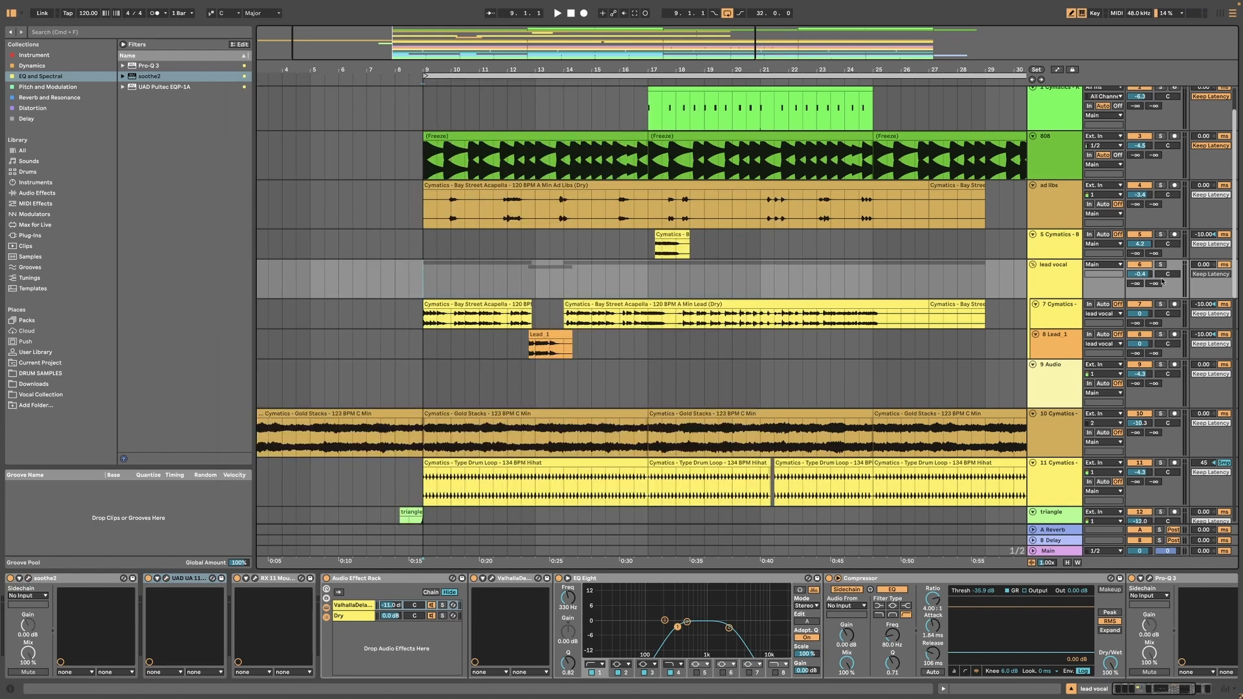
Listen to the lead vocal in the full mix and set the lead vocal group volume to -0.5 dB
key(space)
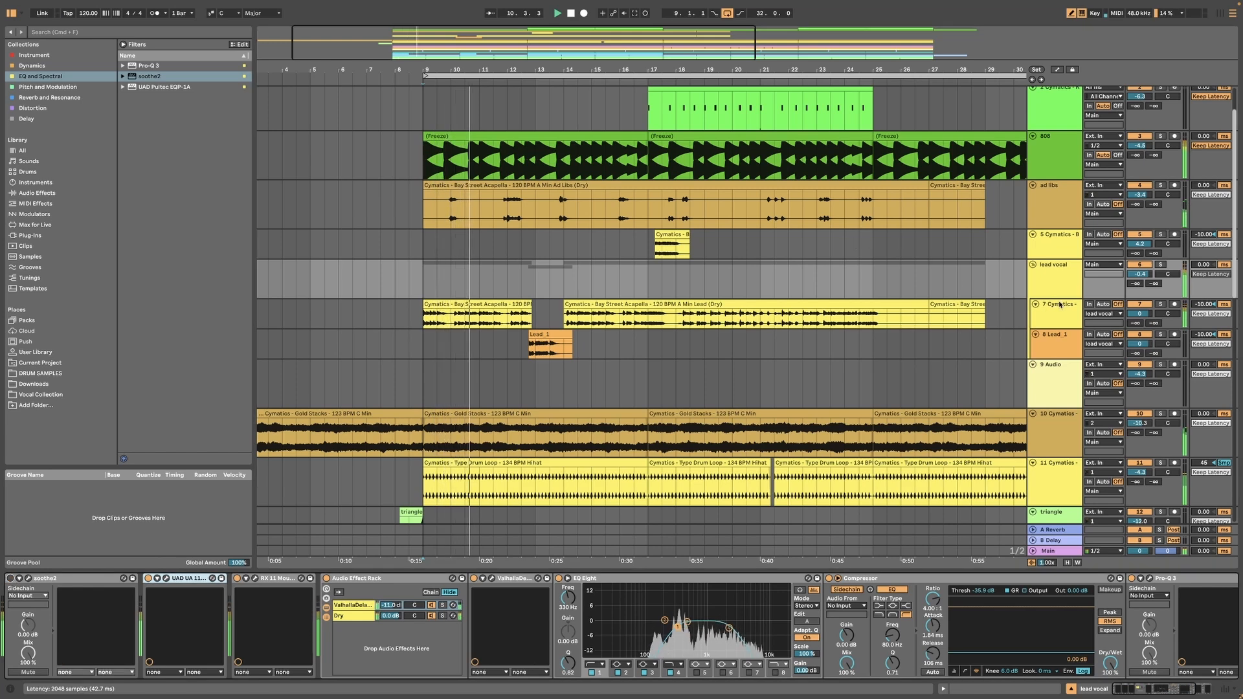
drag(1139, 274, 1140, 275)
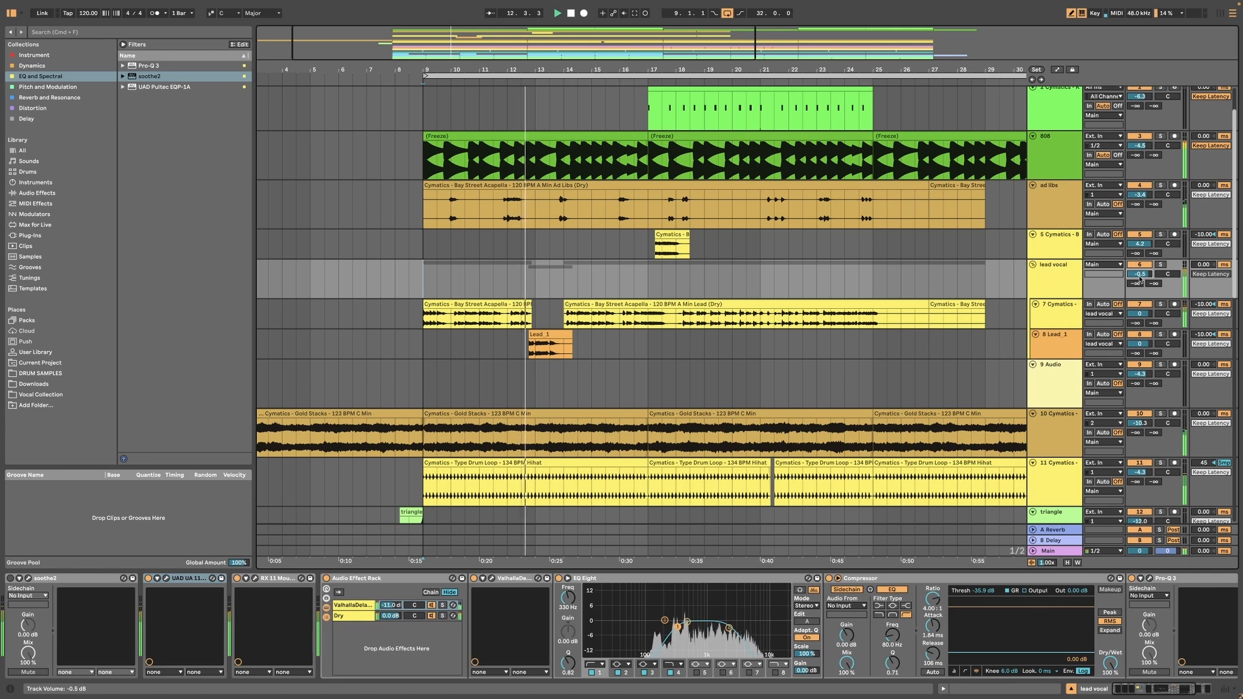
click(1069, 292)
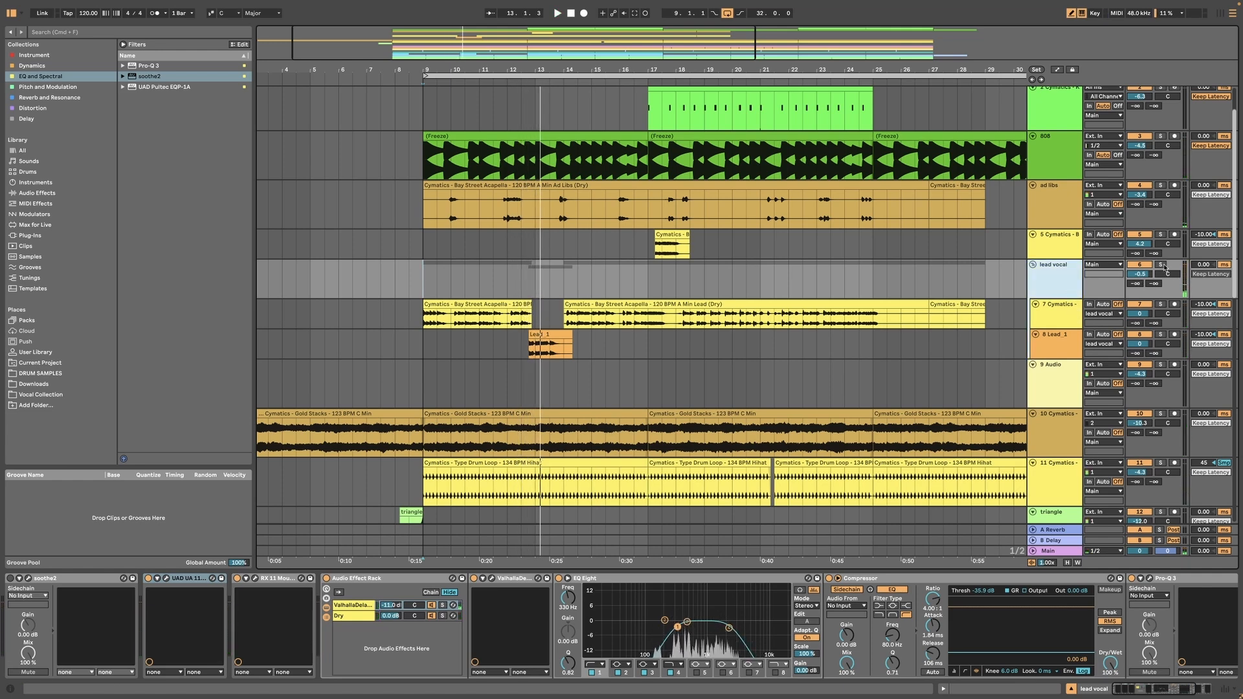
Solo the lead vocal group, play it from 9.1.1, and open soothe2 with the device switched on
click(1161, 264)
key(space)
key(space)
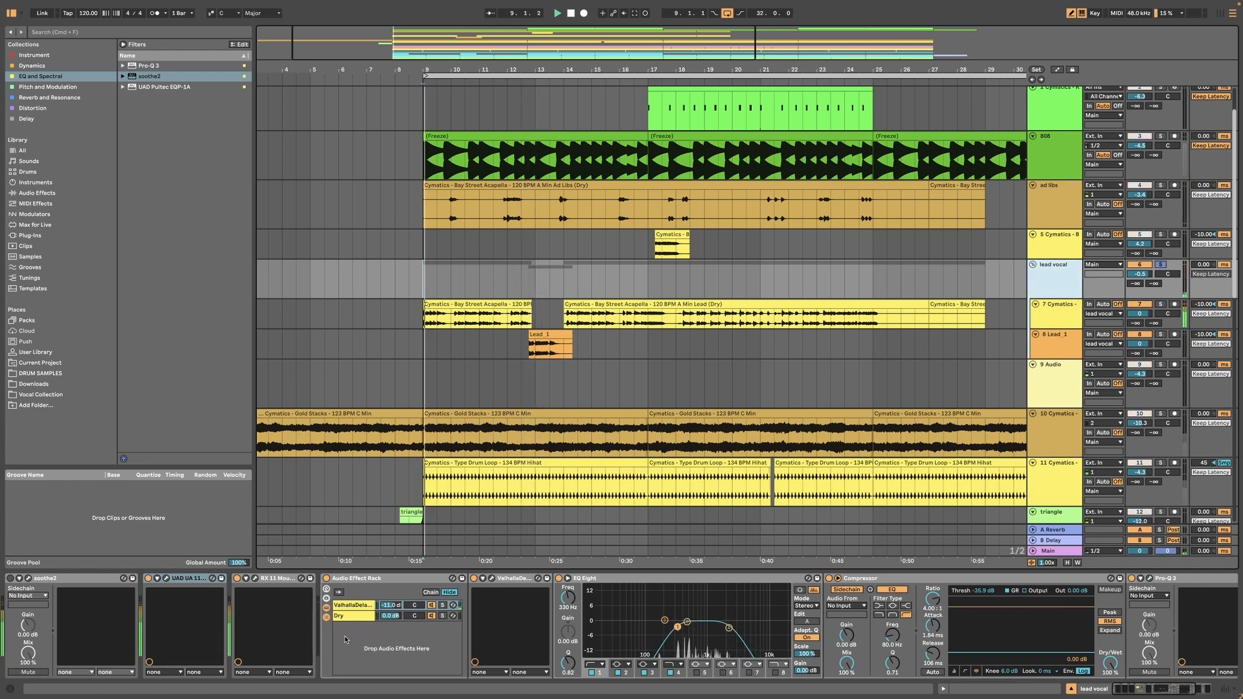
key(space)
click(10, 578)
click(29, 579)
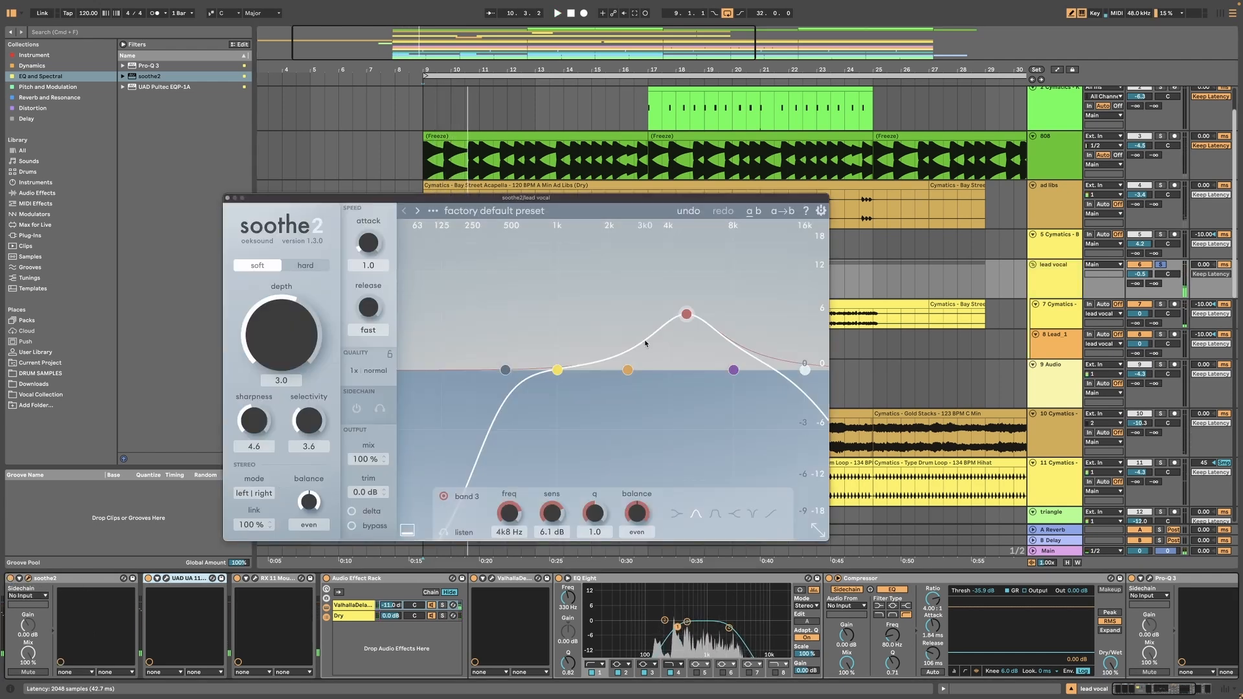
Shape soothe2's curve during playback: raise the low cut, set the high cut to 9k5 Hz and band 3 to 4k2 Hz with 6.9 dB sensitivity
drag(657, 315, 665, 314)
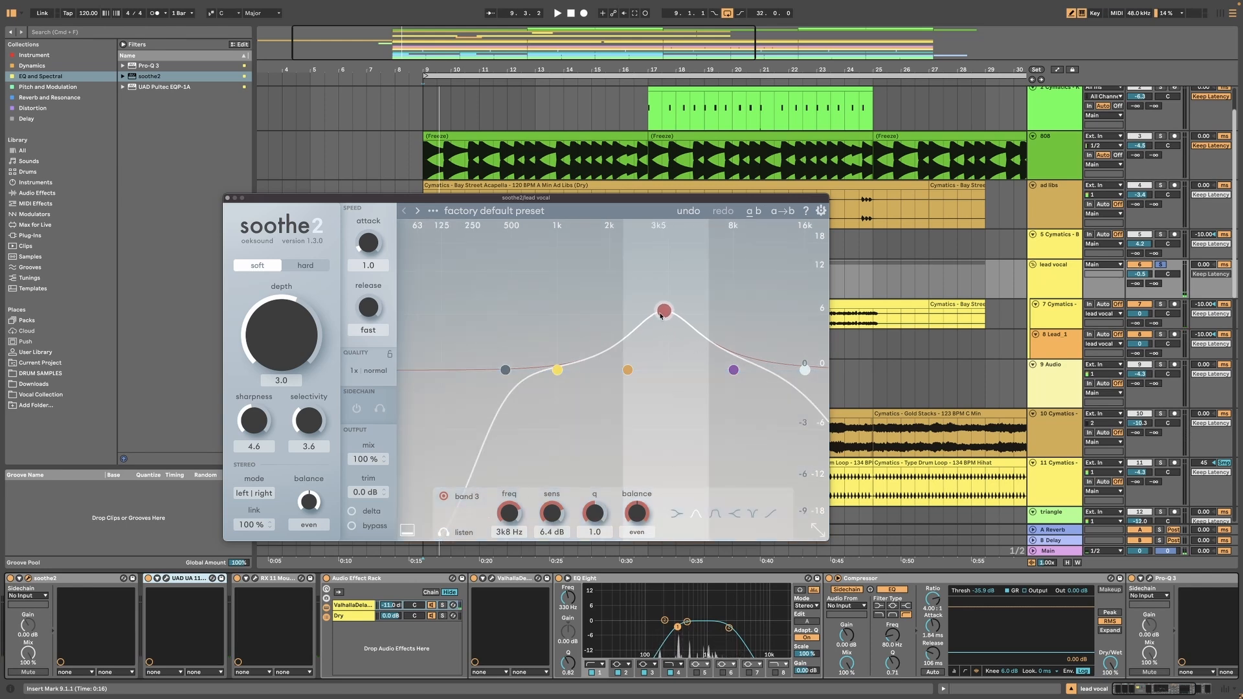
key(space)
drag(663, 315, 675, 311)
click(505, 370)
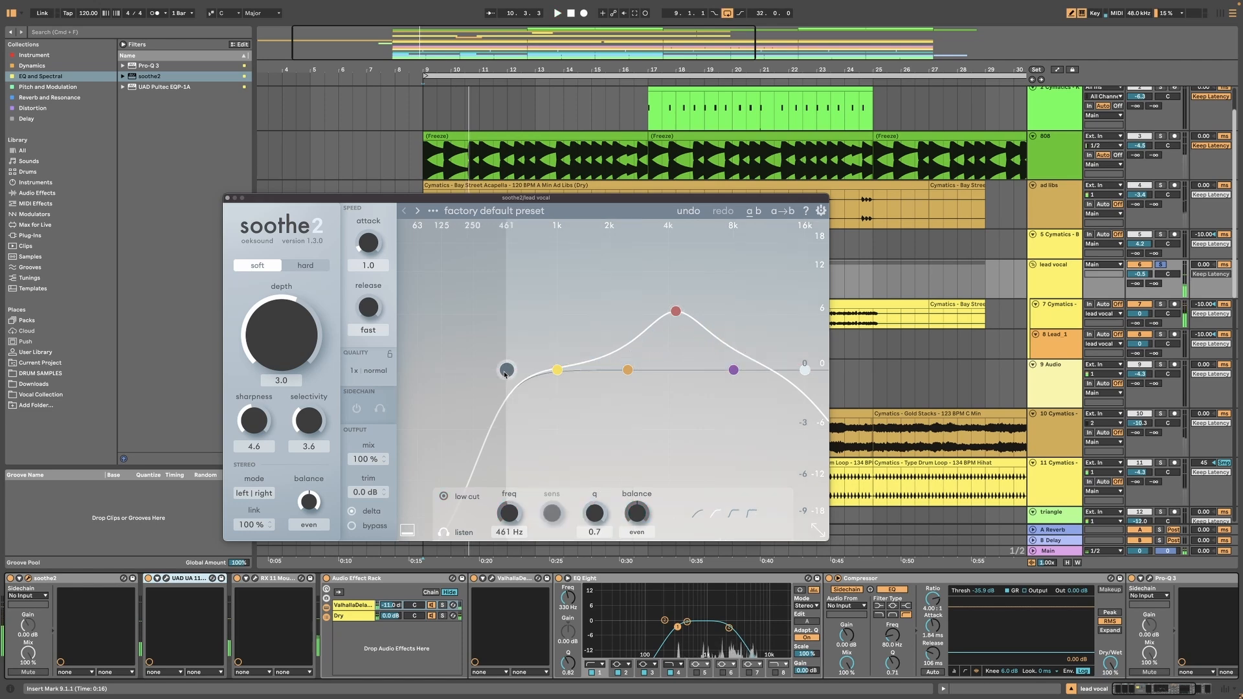
drag(505, 373, 564, 373)
drag(803, 373, 747, 381)
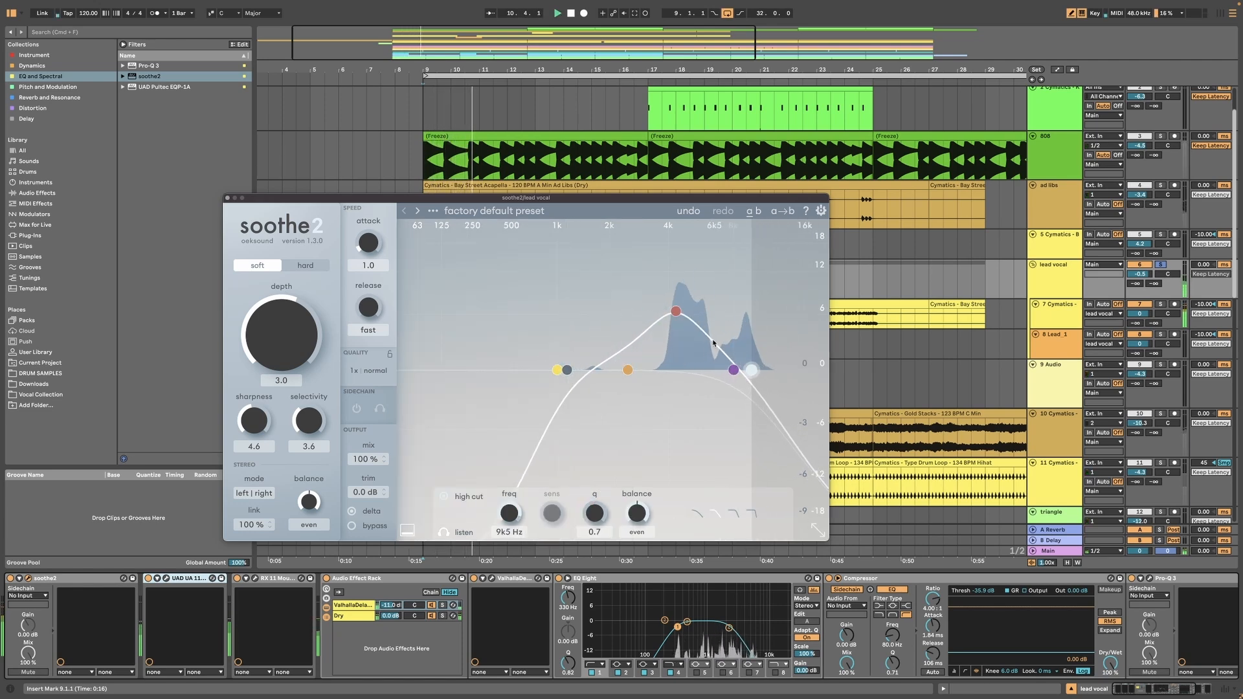
click(675, 311)
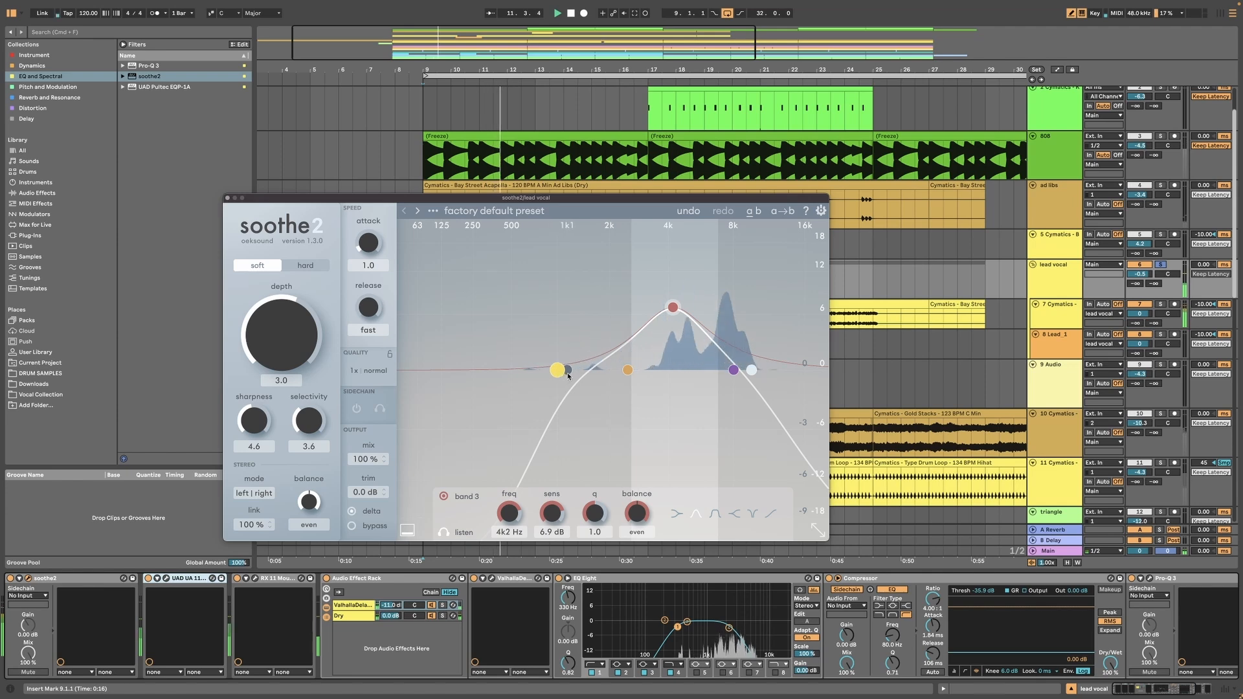
Set soothe2's low cut to 1k5 Hz and compare the result with the low cut off and on
drag(567, 371, 589, 371)
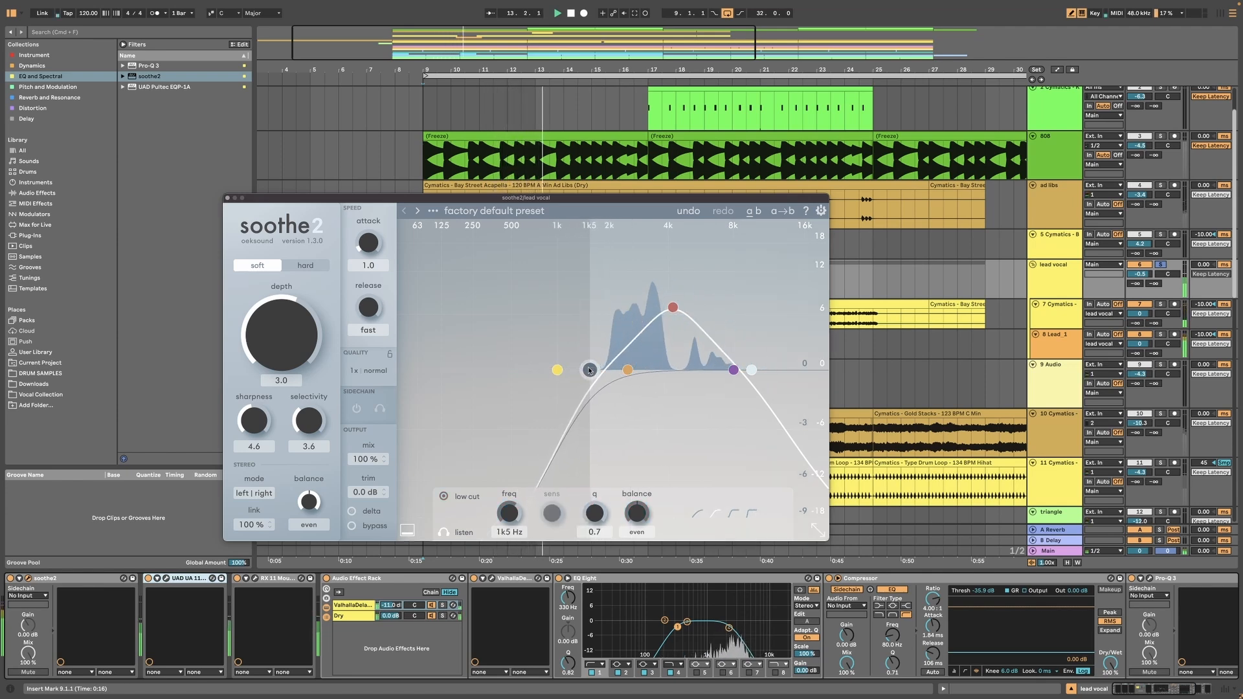
click(443, 497)
key(space)
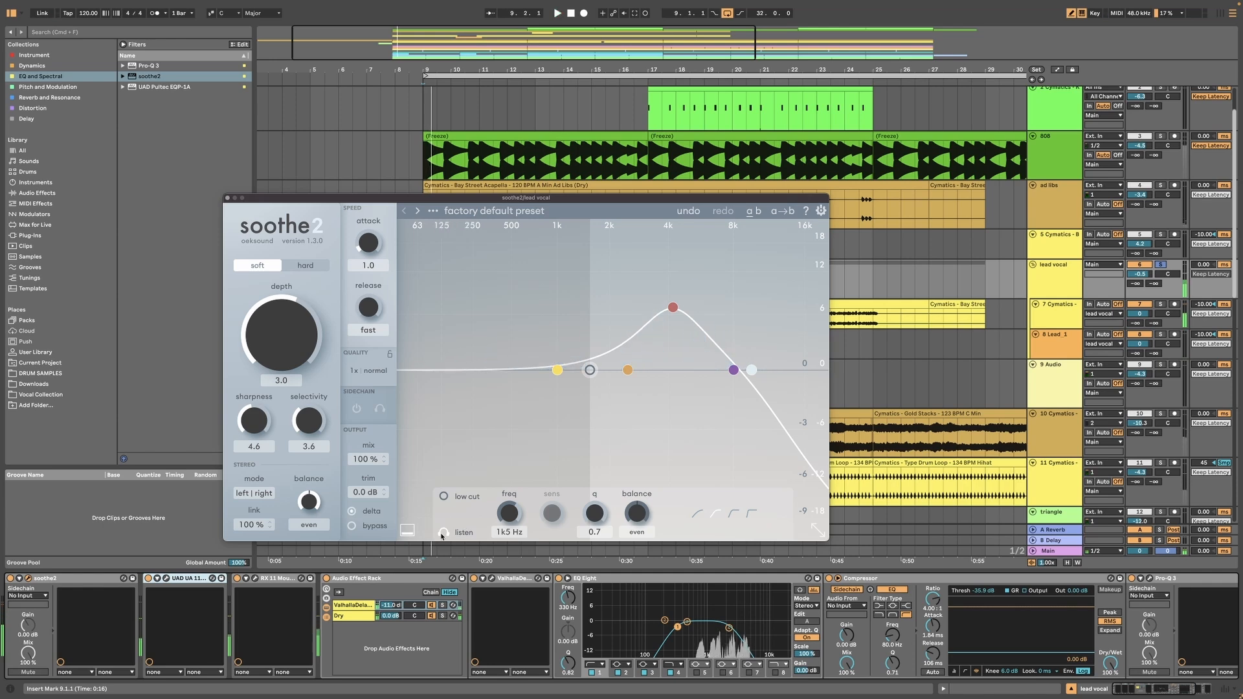
click(443, 497)
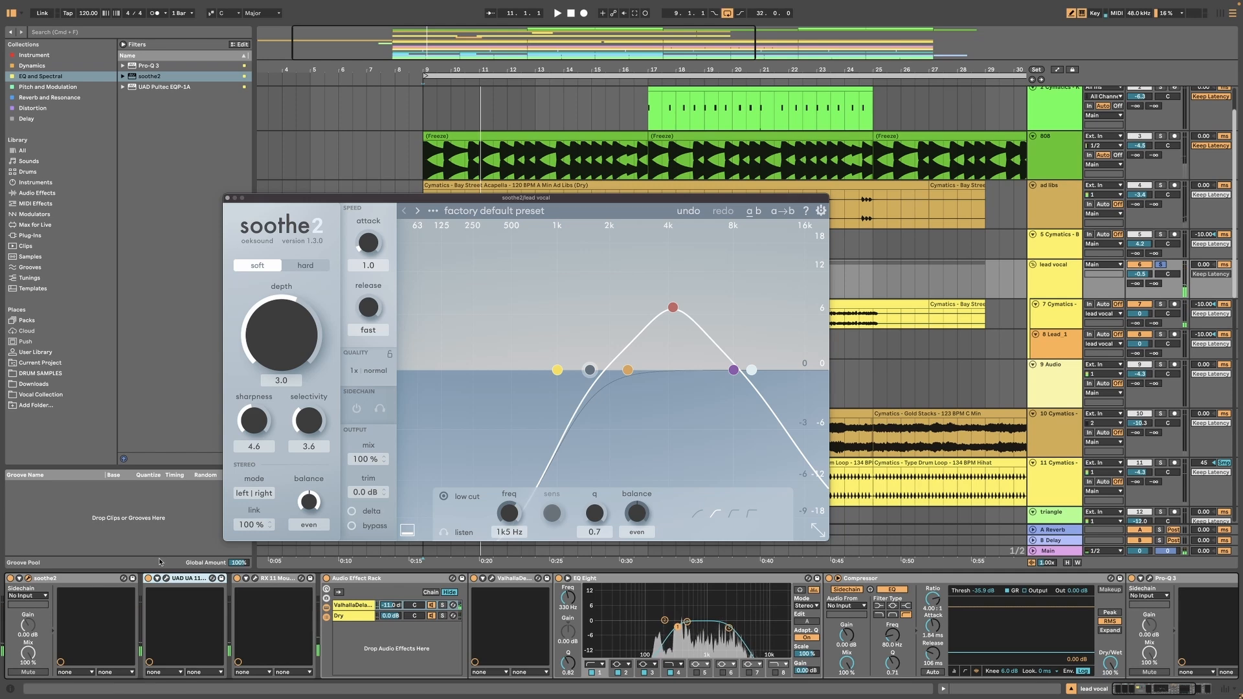
Audition soothe2 on the soloed lead vocal and set depth to 4.0, sharpness to 4.4, attack to 0.7 and band 3 to 4 kHz
click(9, 579)
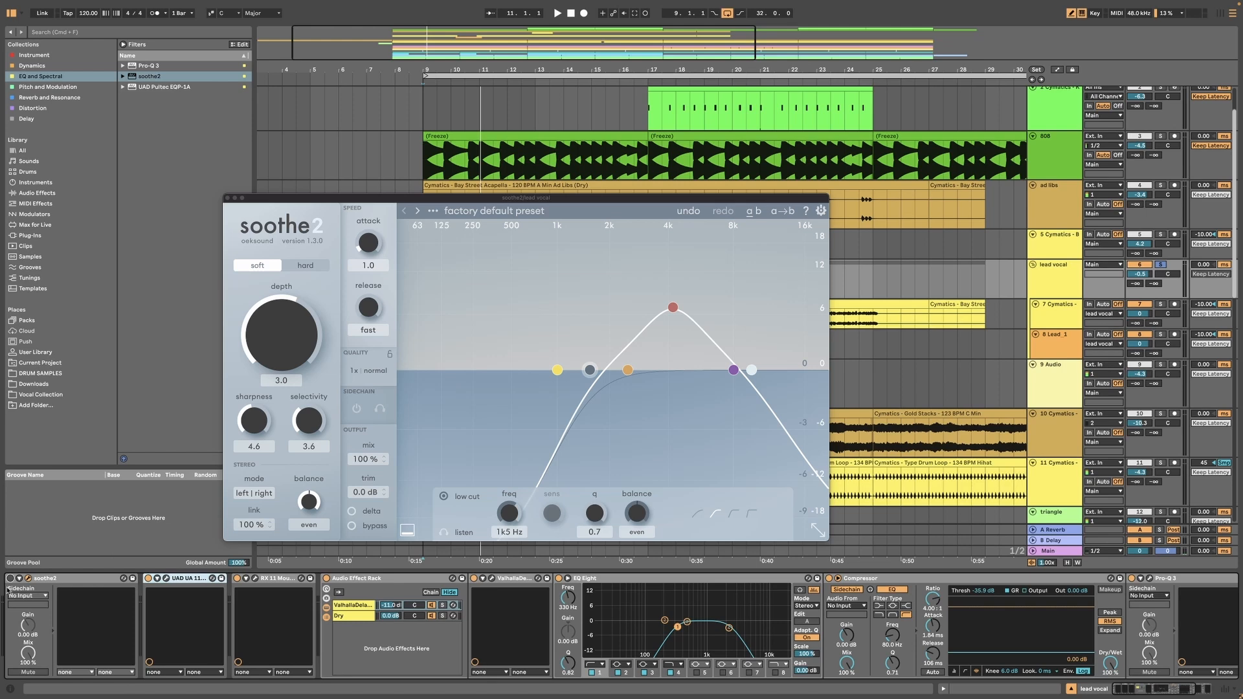
key(space)
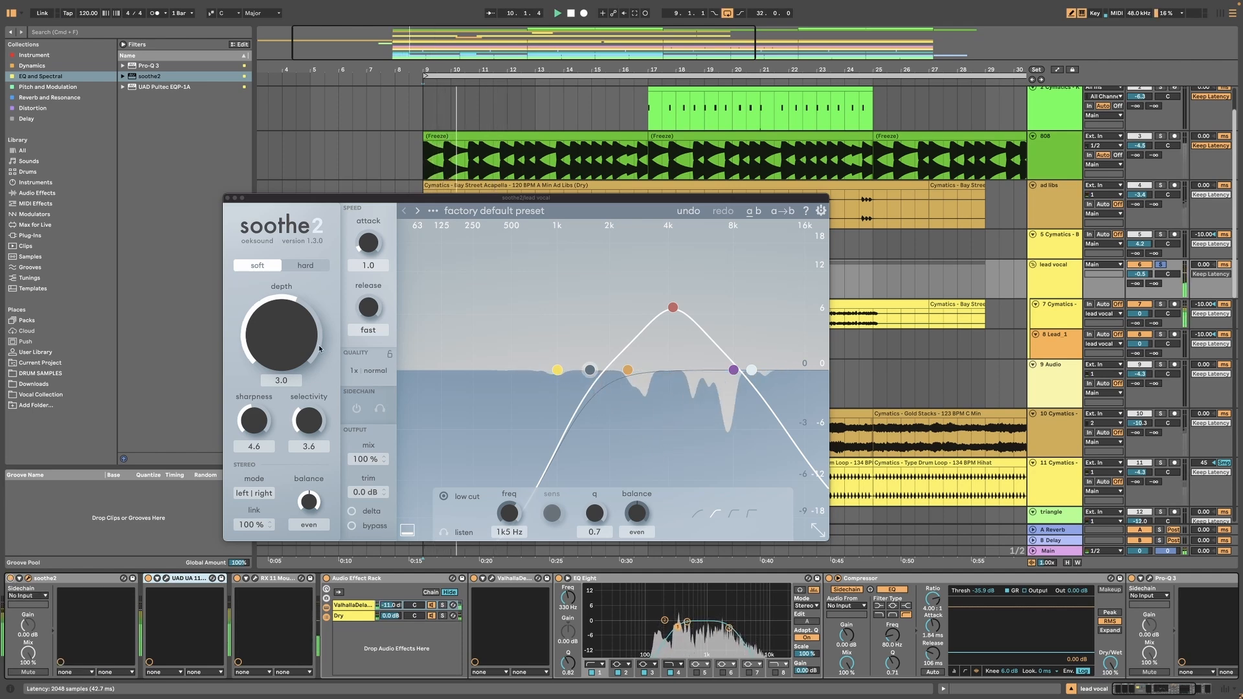
mouse_move(309, 343)
mouse_down()
mouse_move(311, 308)
mouse_move(306, 332)
mouse_up()
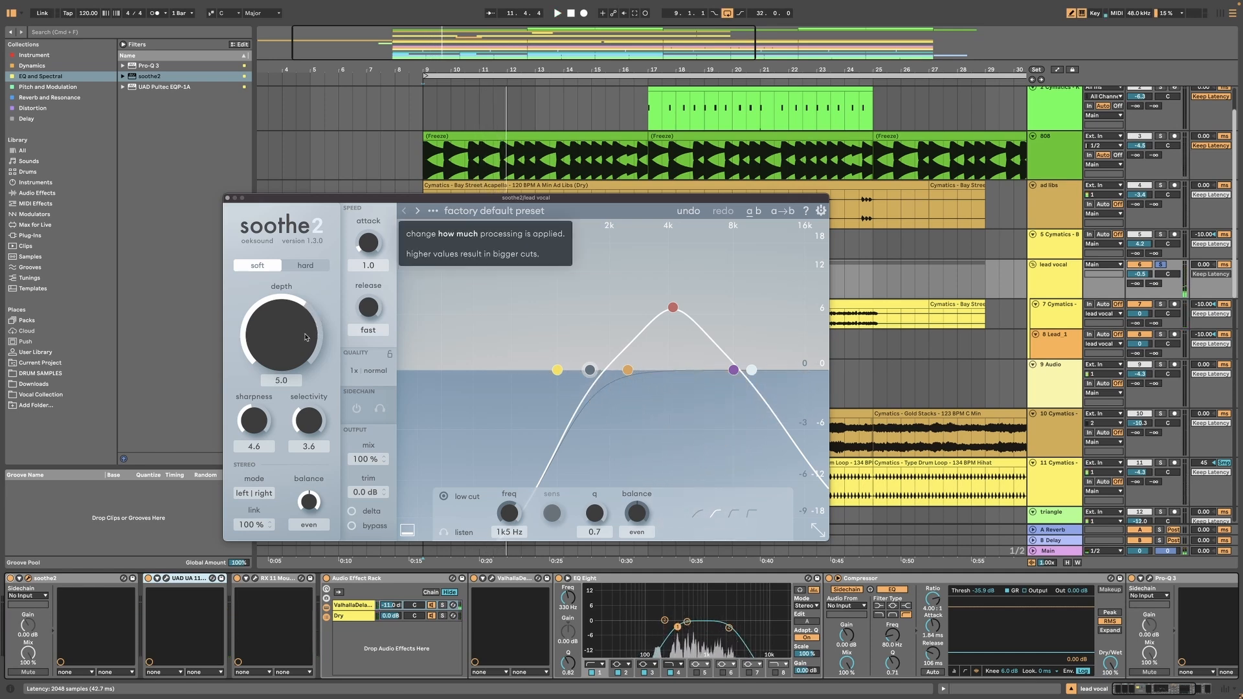
click(671, 307)
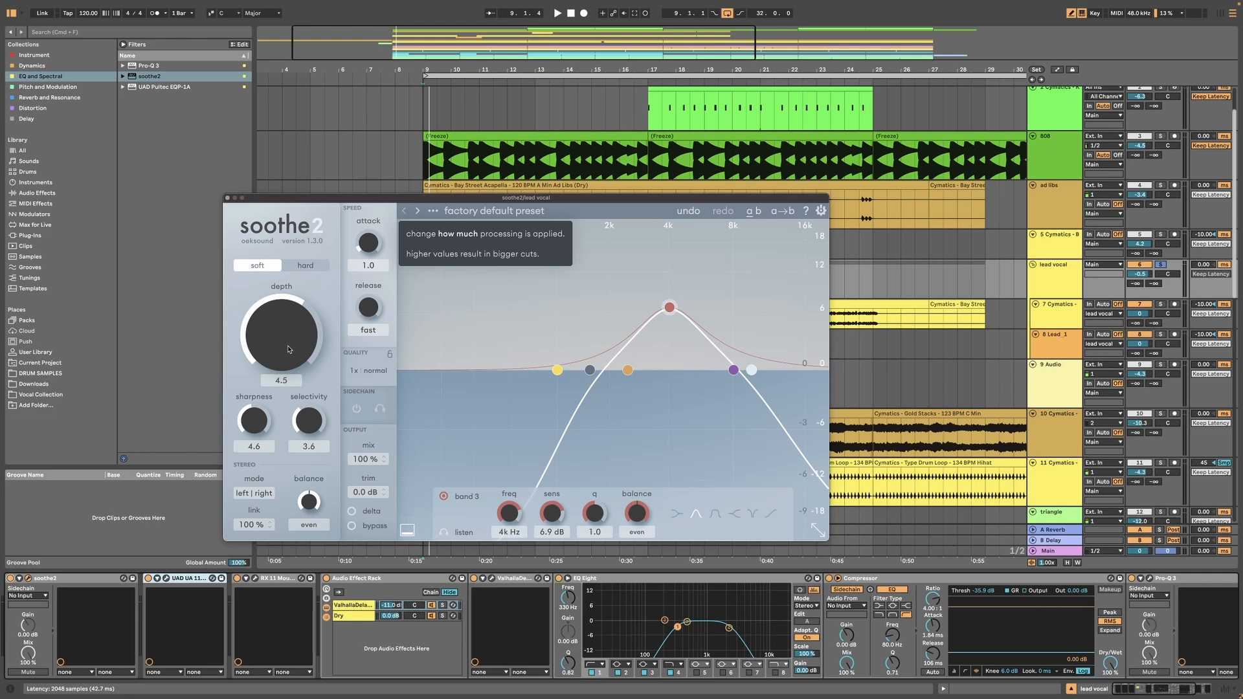
drag(261, 416, 261, 421)
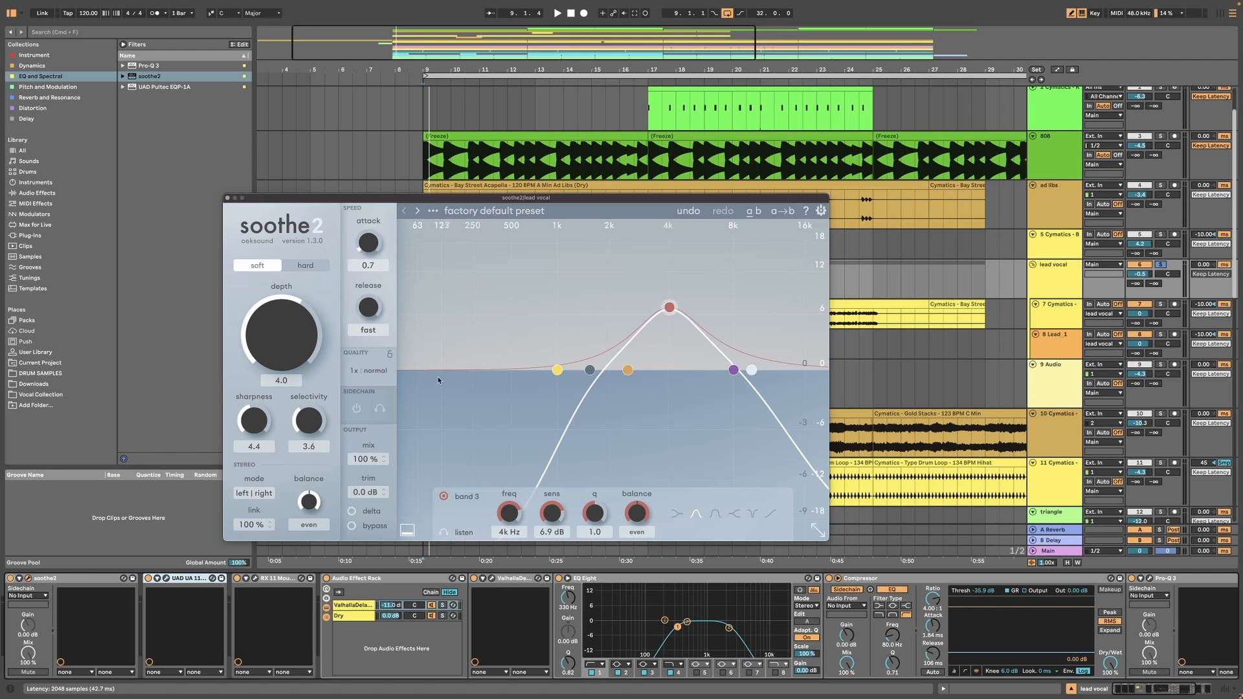
Unsolo the lead vocal group and fine-tune soothe2's band 3 to 4 kHz with 6.8 dB sensitivity
drag(673, 314, 669, 315)
click(1053, 288)
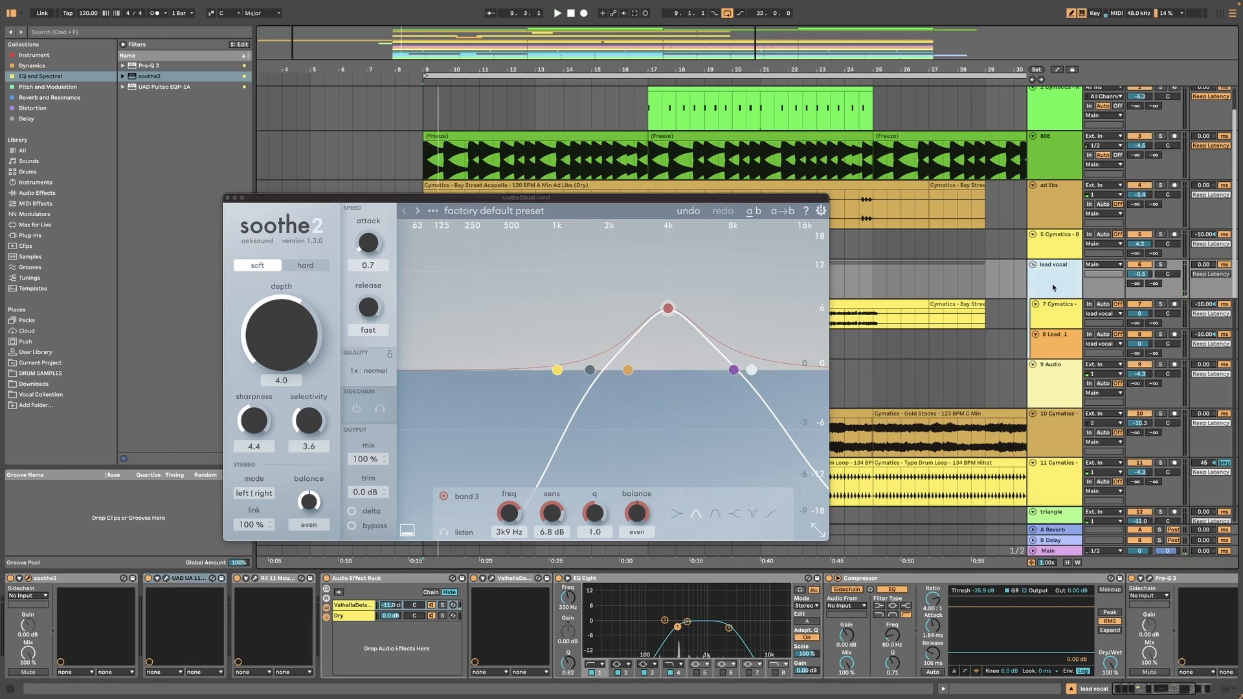
drag(670, 312, 673, 314)
Open the Main track's Pro-L 2 beside soothe2 and set soothe2's band 3 to 3k9 Hz with 6.9 dB sensitivity
click(1059, 552)
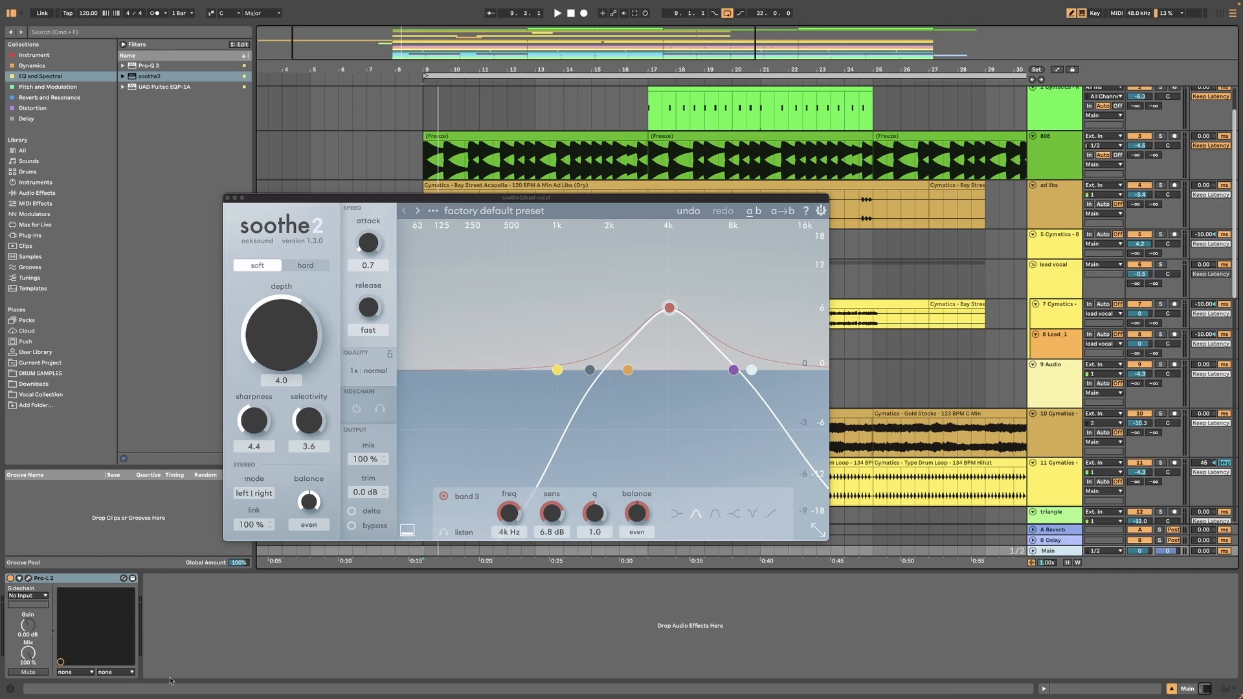
click(28, 578)
drag(286, 187, 768, 264)
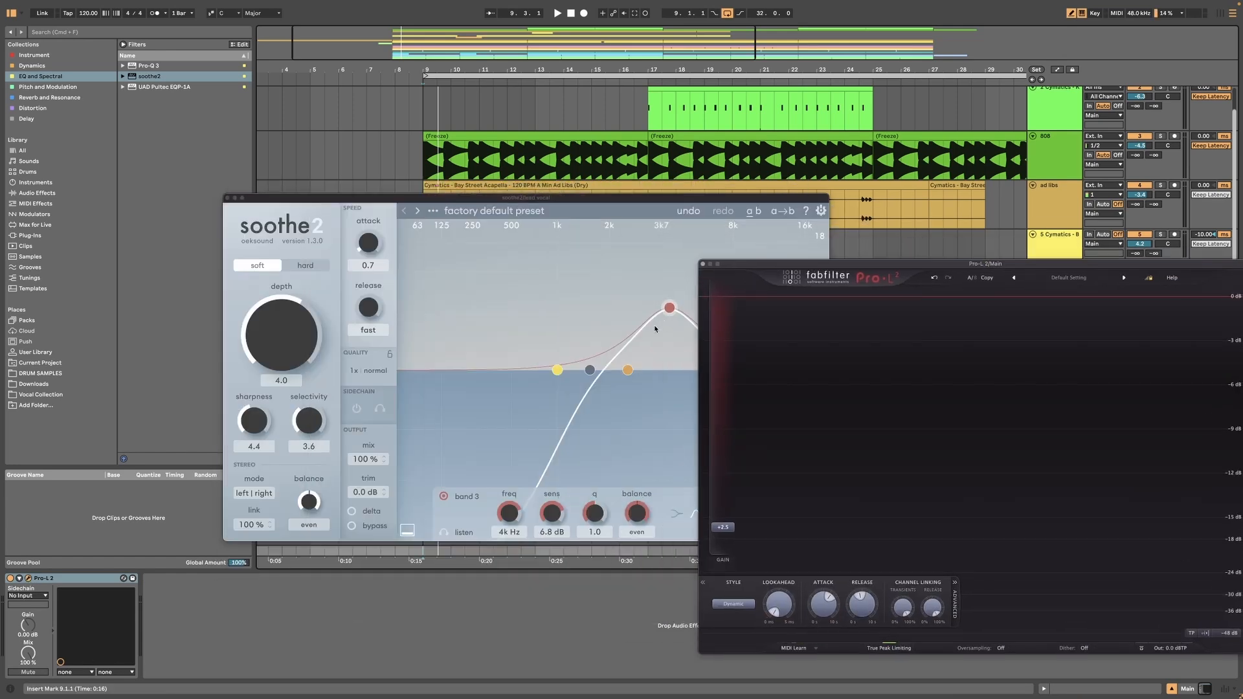
click(642, 199)
drag(643, 199, 391, 175)
drag(421, 289, 422, 287)
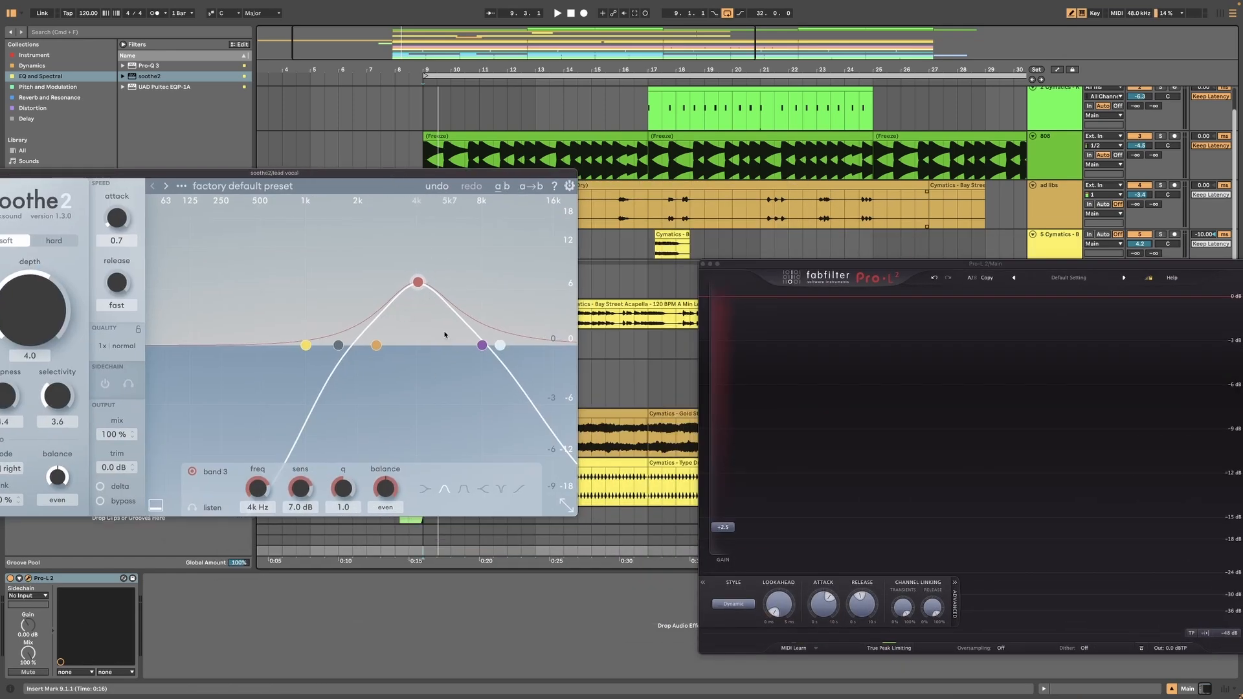
drag(773, 264, 640, 246)
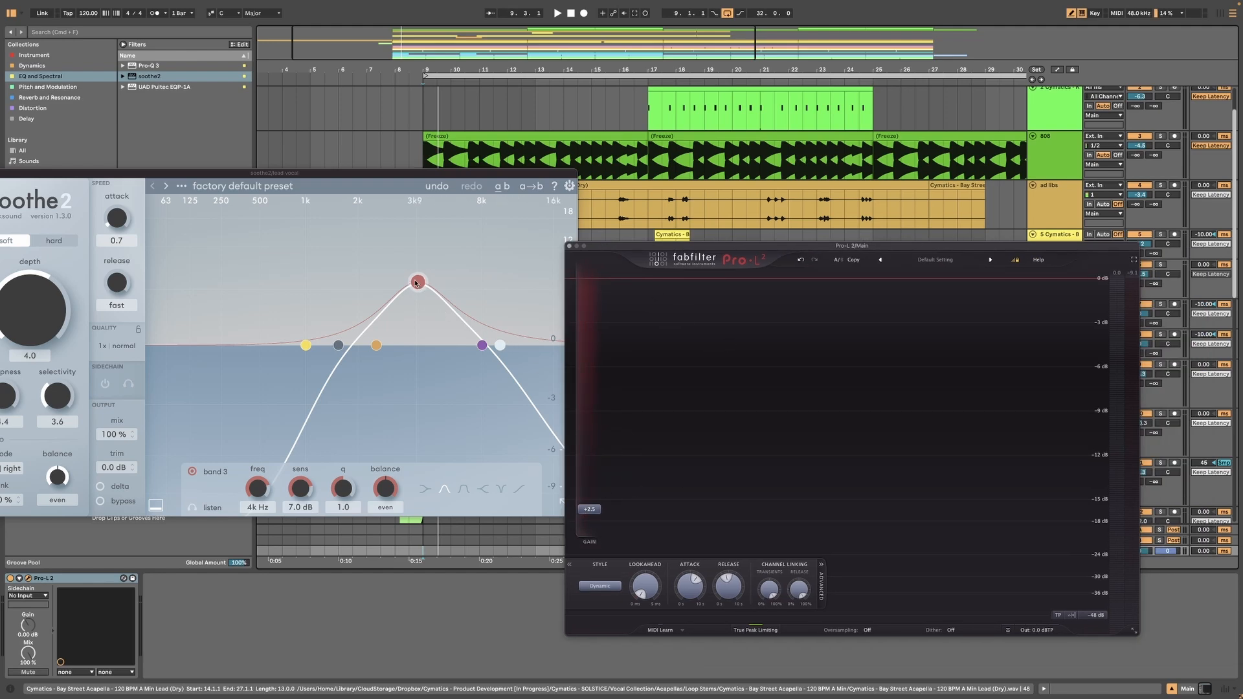
drag(418, 285, 415, 285)
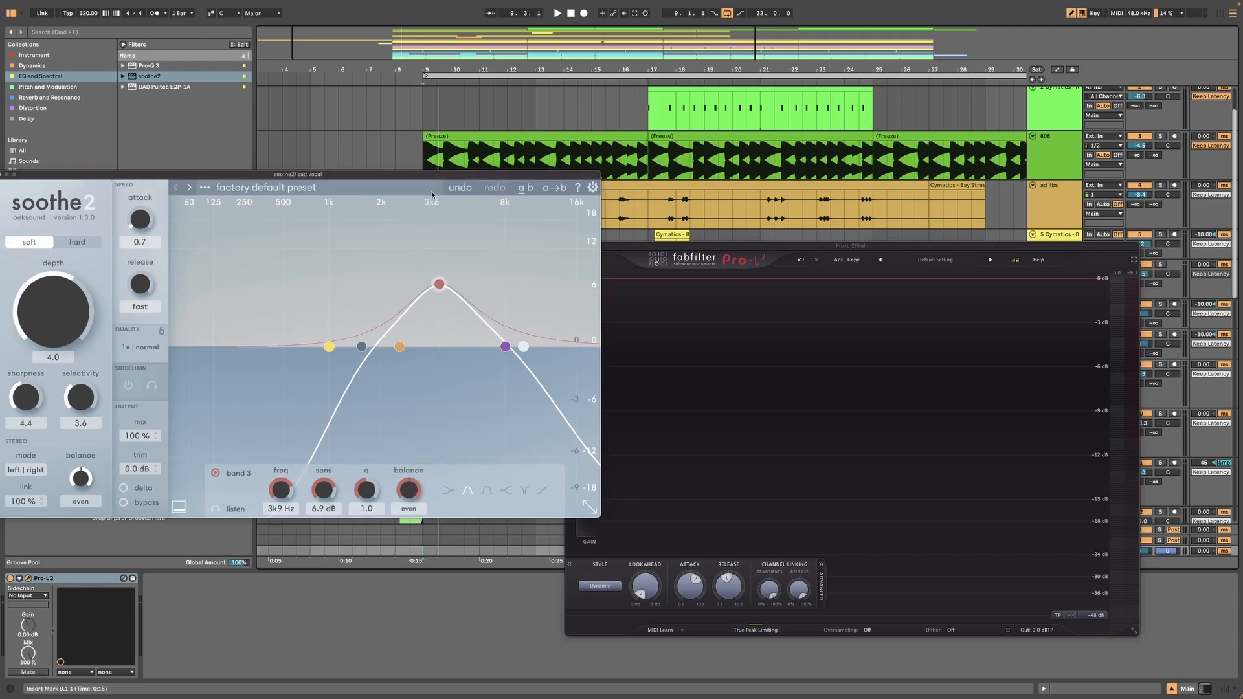
Close the soothe2 and Pro-L 2 plugin windows to clear the arrangement
drag(438, 174, 477, 176)
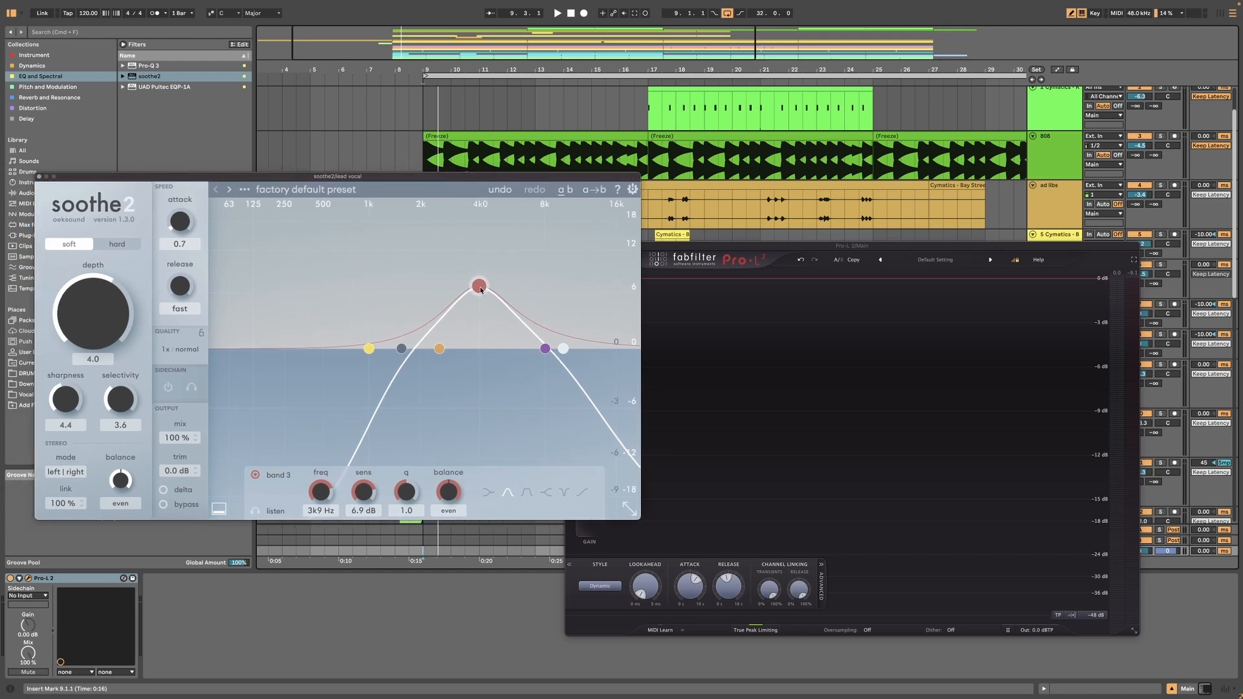
click(38, 176)
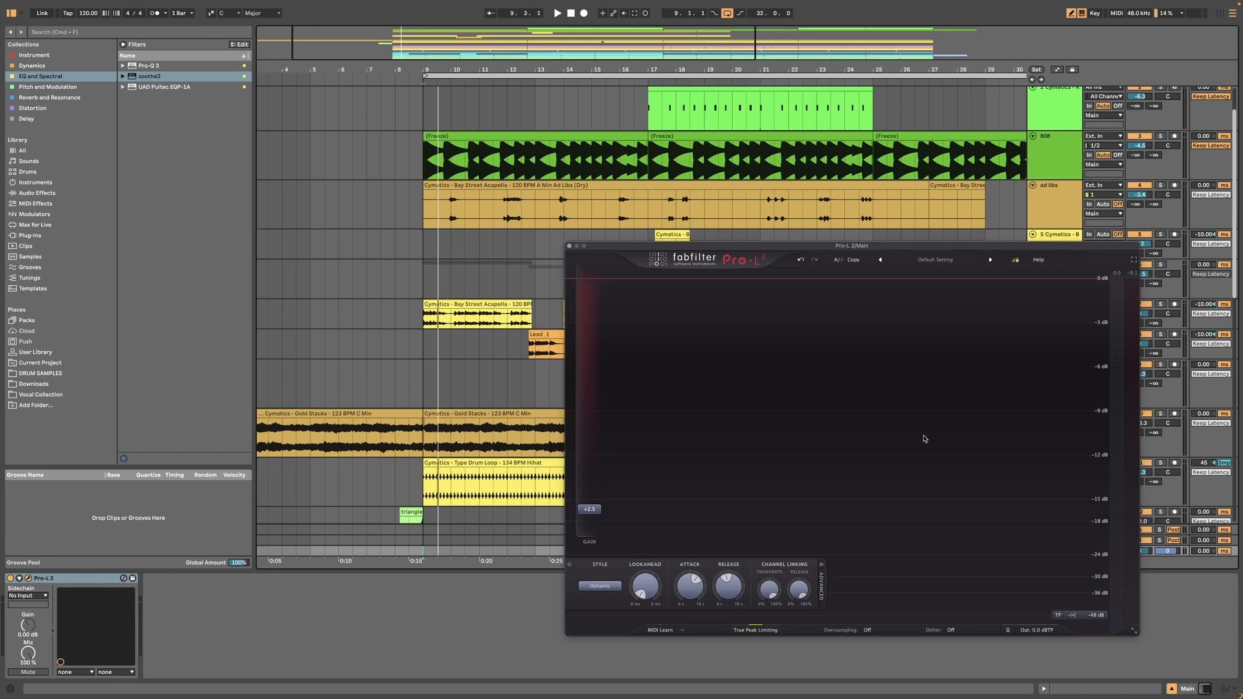
click(570, 247)
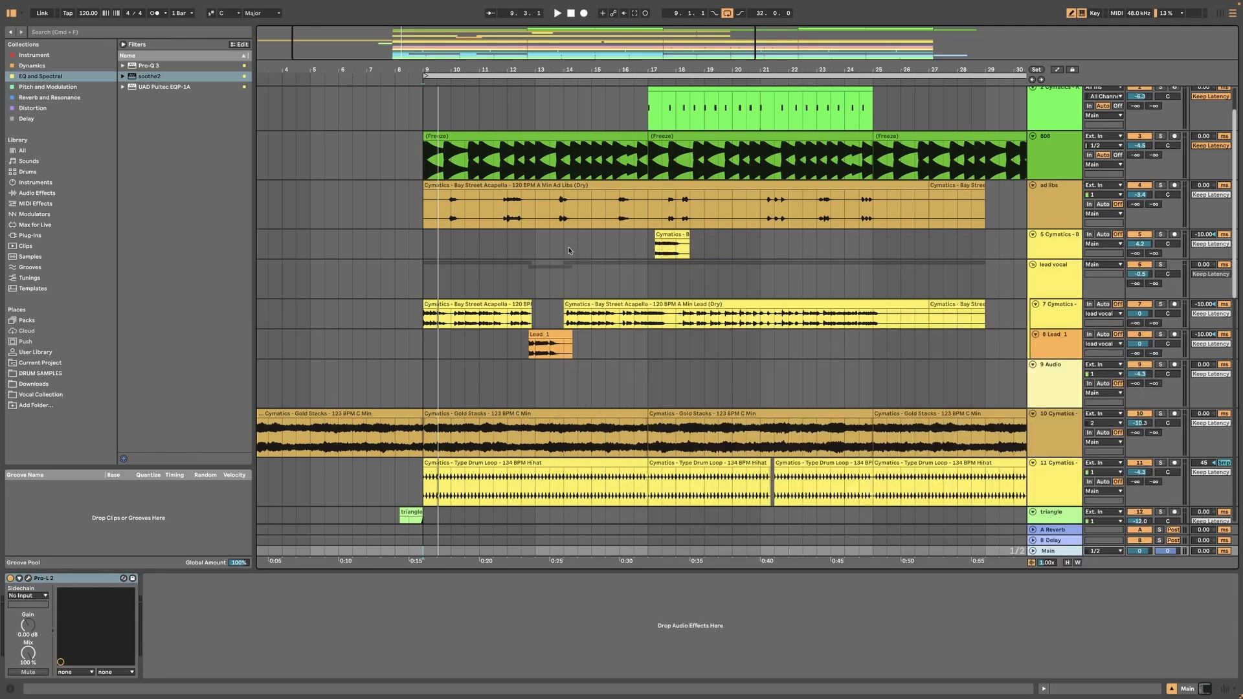
Play the mix from bar 9 and compare the lead vocal with soothe2 bypassed and active
click(615, 380)
scroll(648, 382, down, 5)
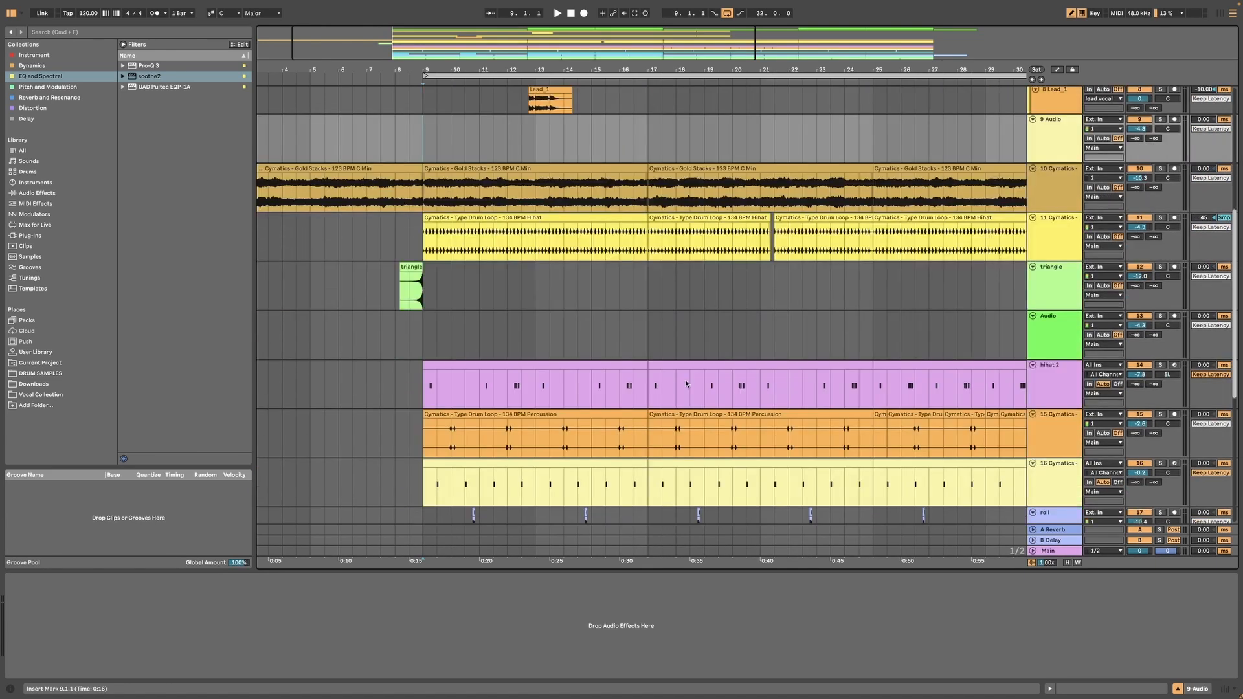
scroll(685, 379, down, 3)
scroll(685, 379, up, 6)
key(space)
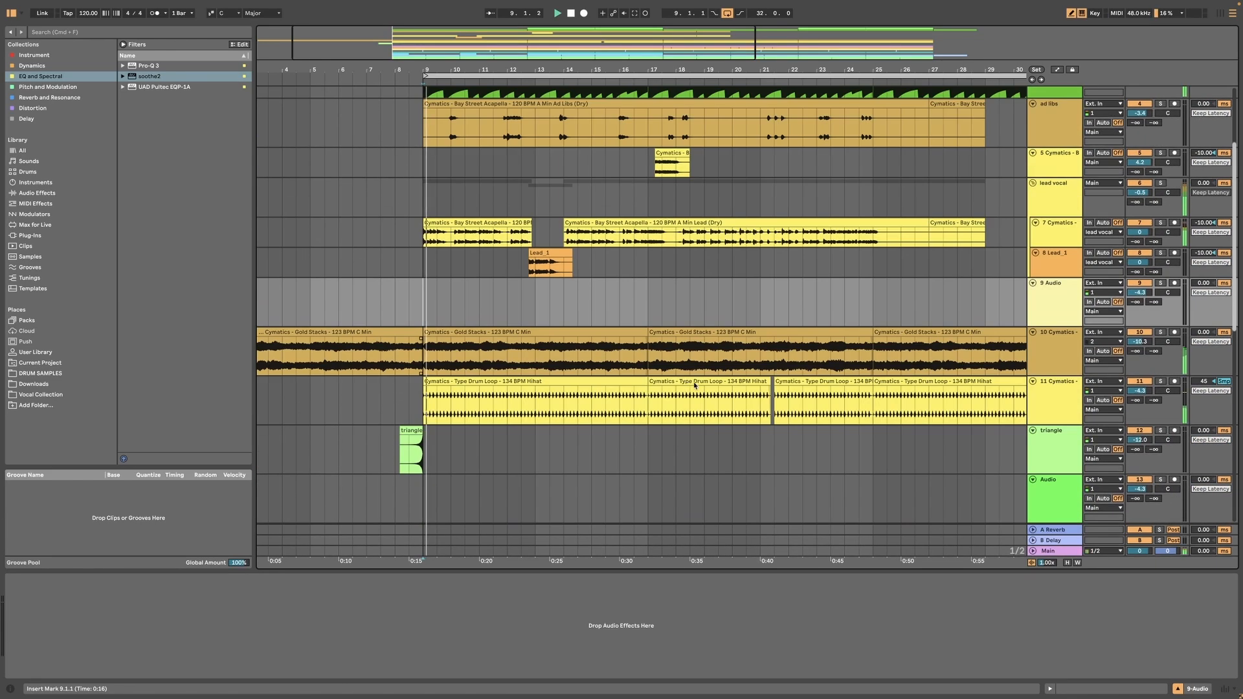
scroll(694, 385, up, 2)
click(1056, 252)
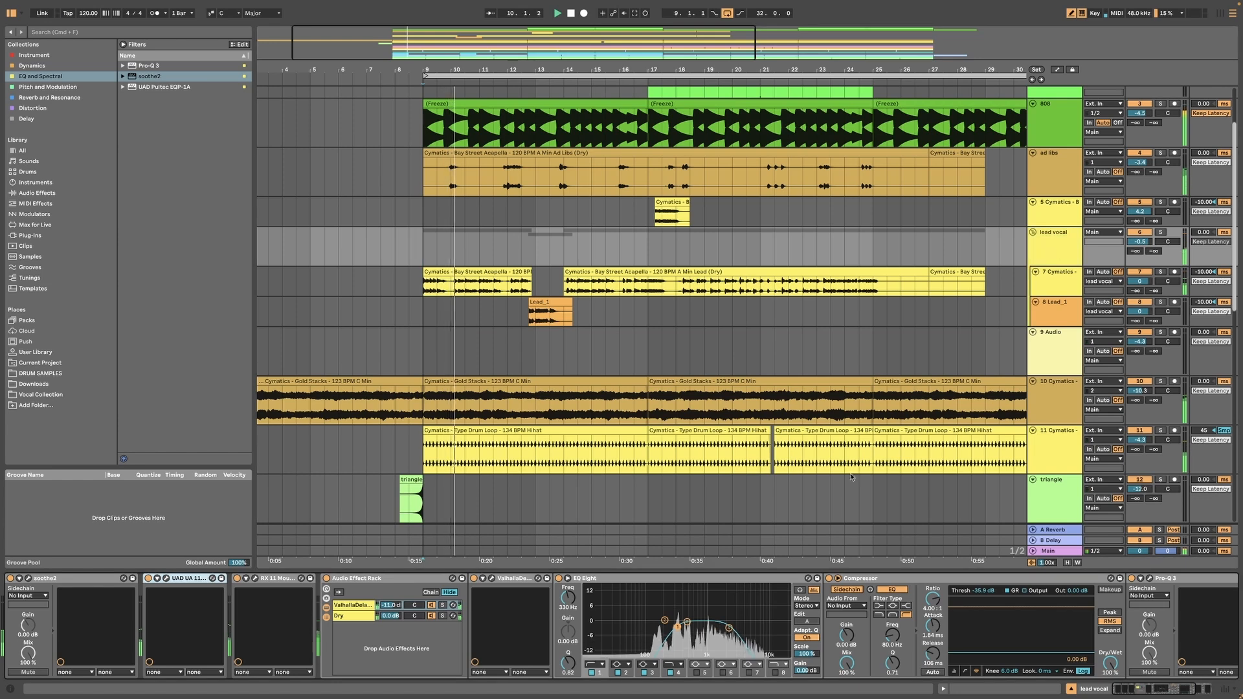
click(27, 579)
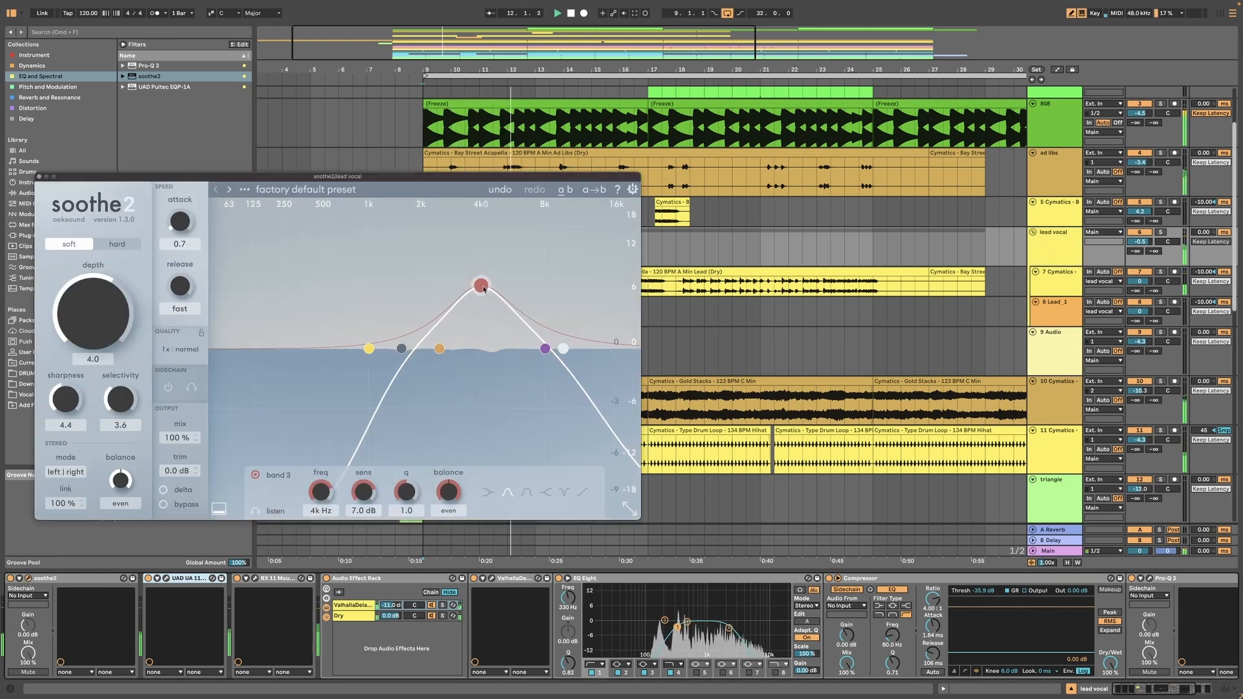
click(10, 579)
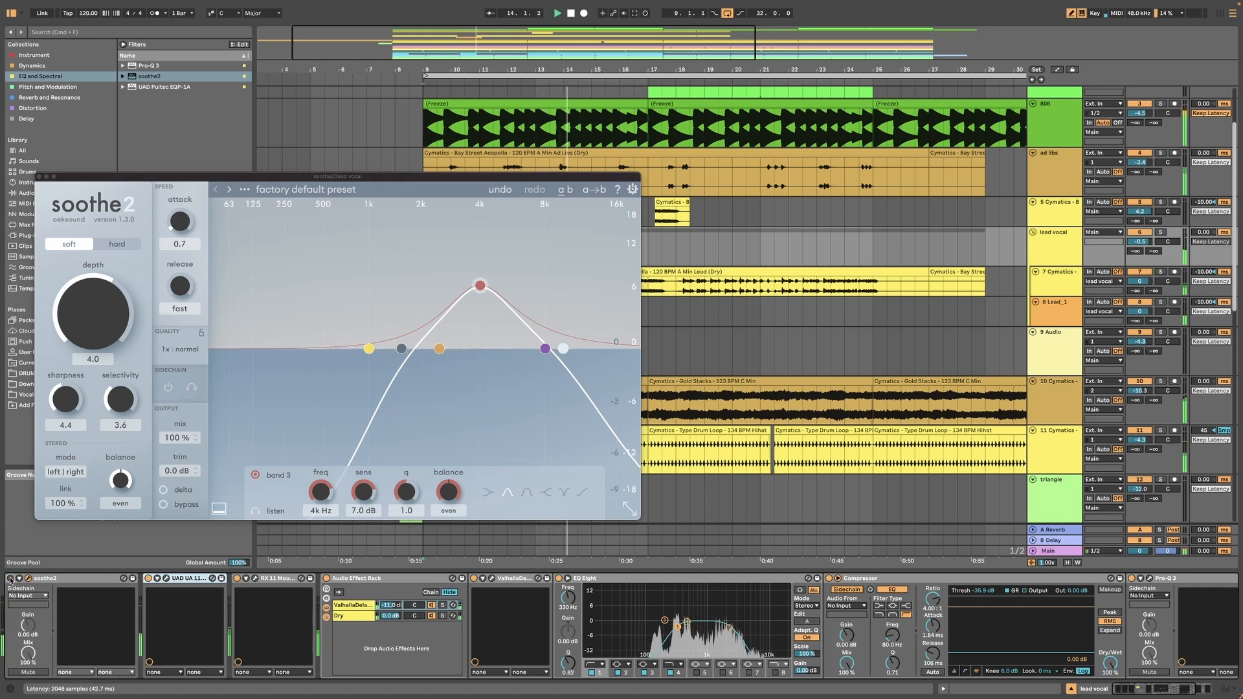
click(10, 579)
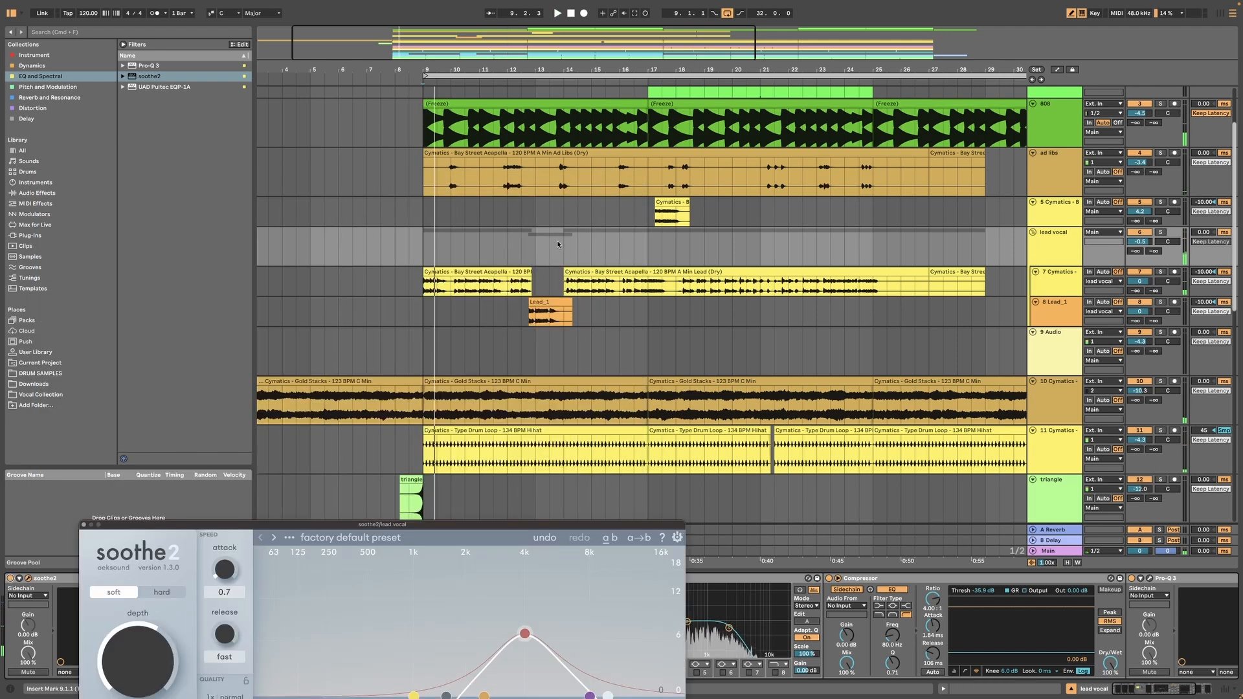
Audition the lead vocal from bar 14, set soothe2's band 3 sensitivity to 7.3 dB and turn off its high cut
click(563, 243)
drag(576, 65, 623, 227)
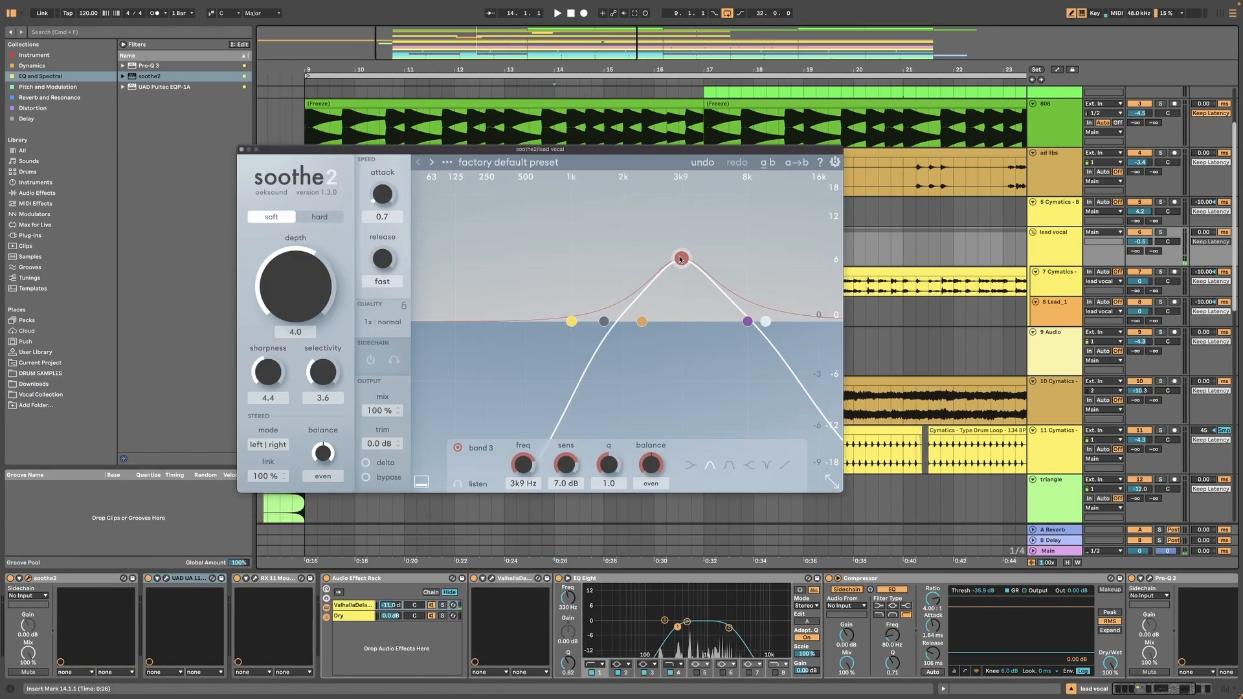
key(space)
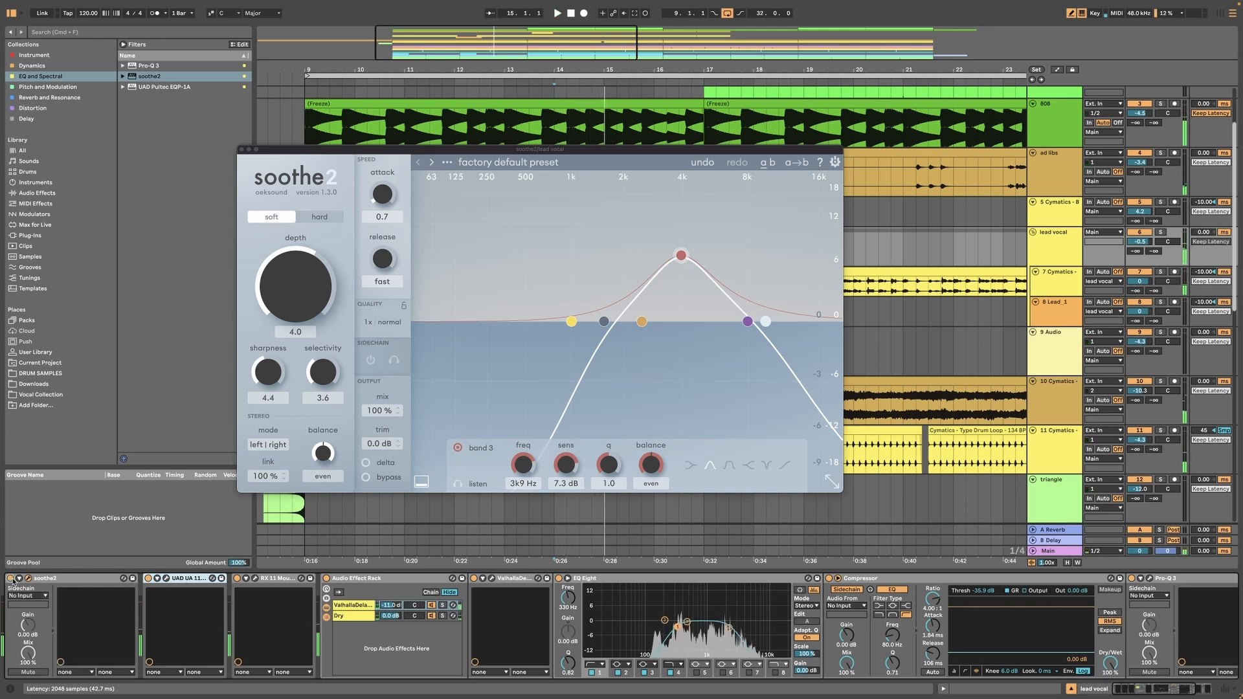
key(space)
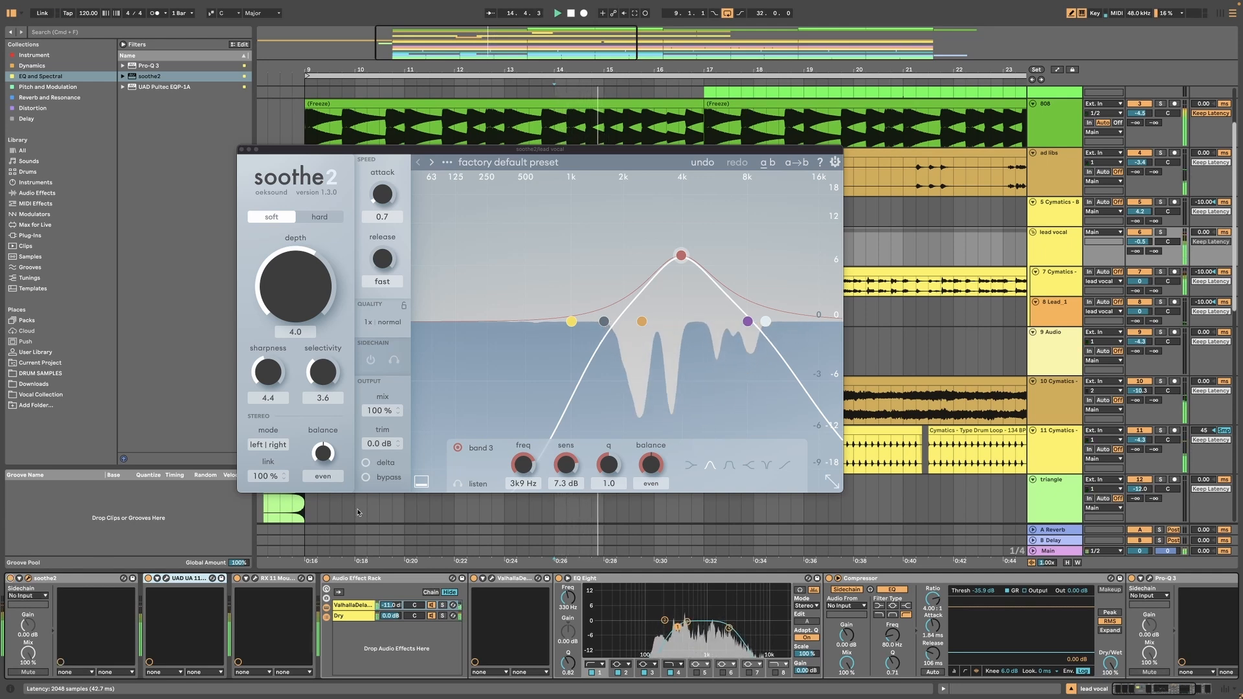
click(772, 322)
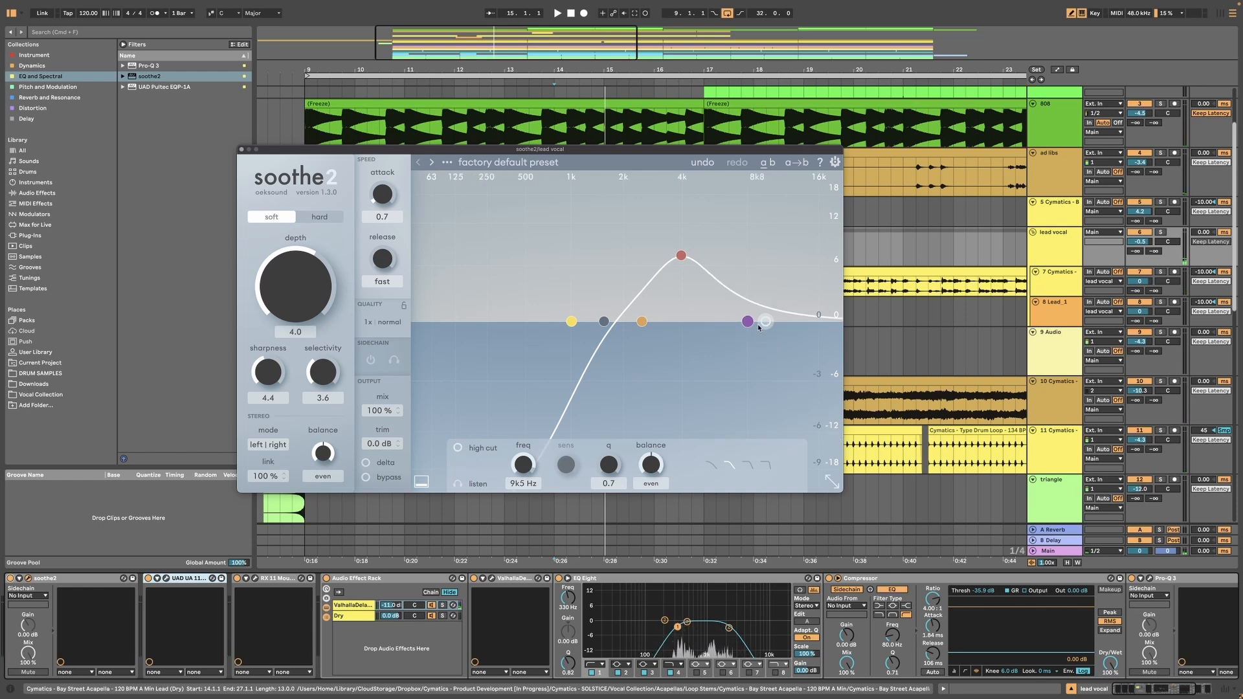
key(space)
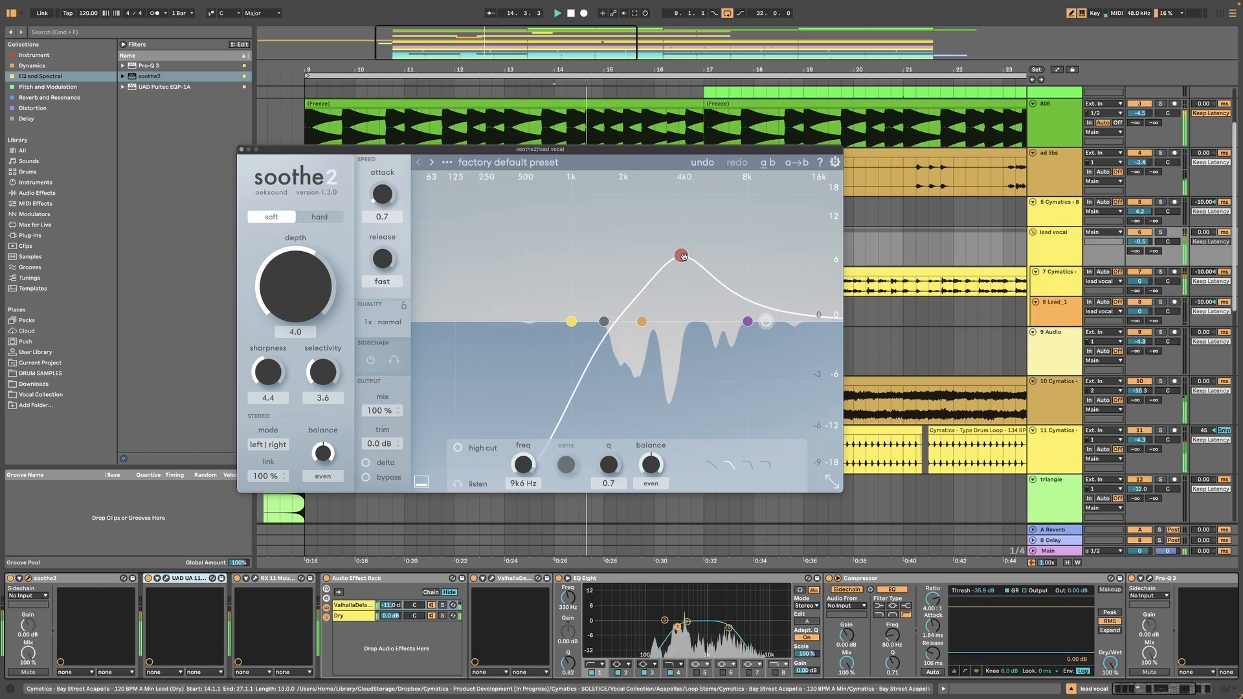
Set soothe2's band 3 to 3k2 Hz with 12 dB sensitivity and a Q of 0.8
drag(682, 256, 657, 187)
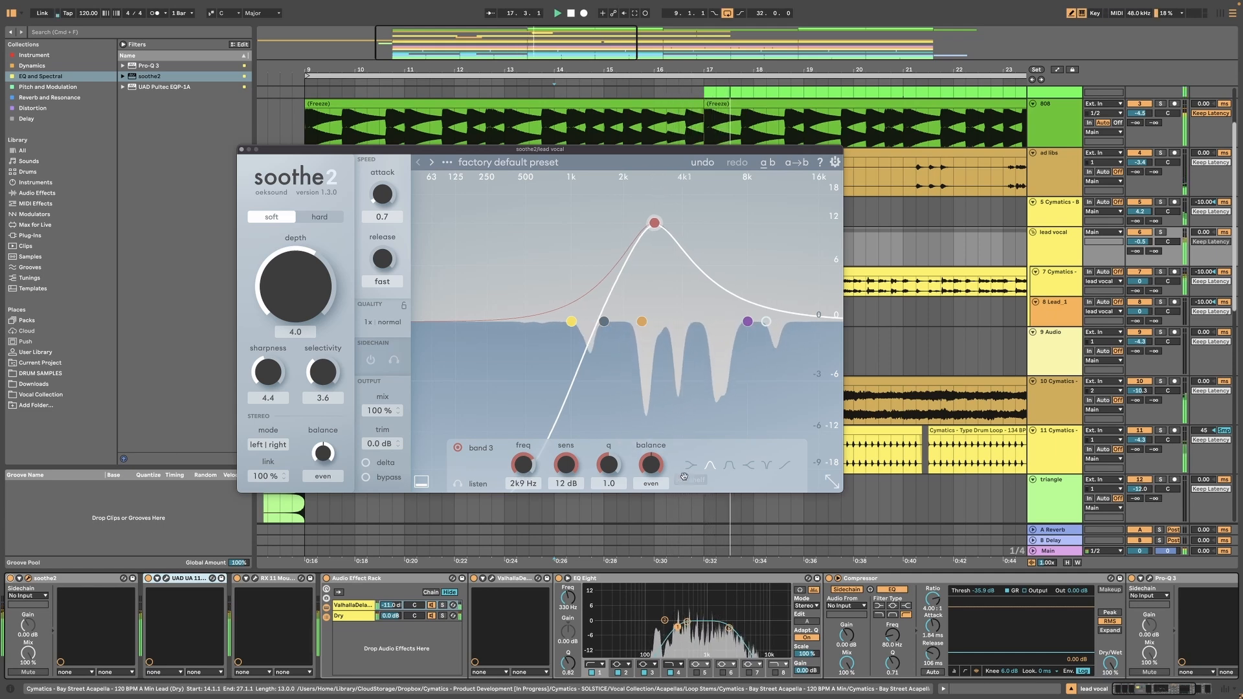
drag(609, 464, 615, 471)
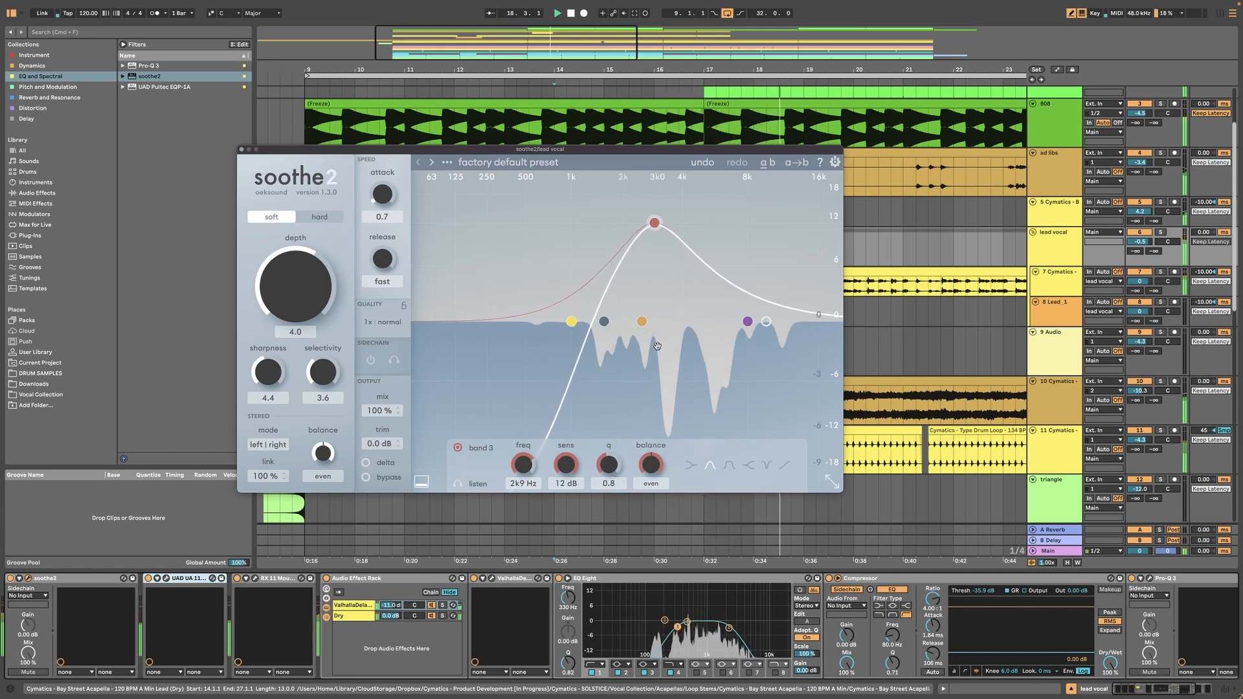
drag(655, 223, 663, 222)
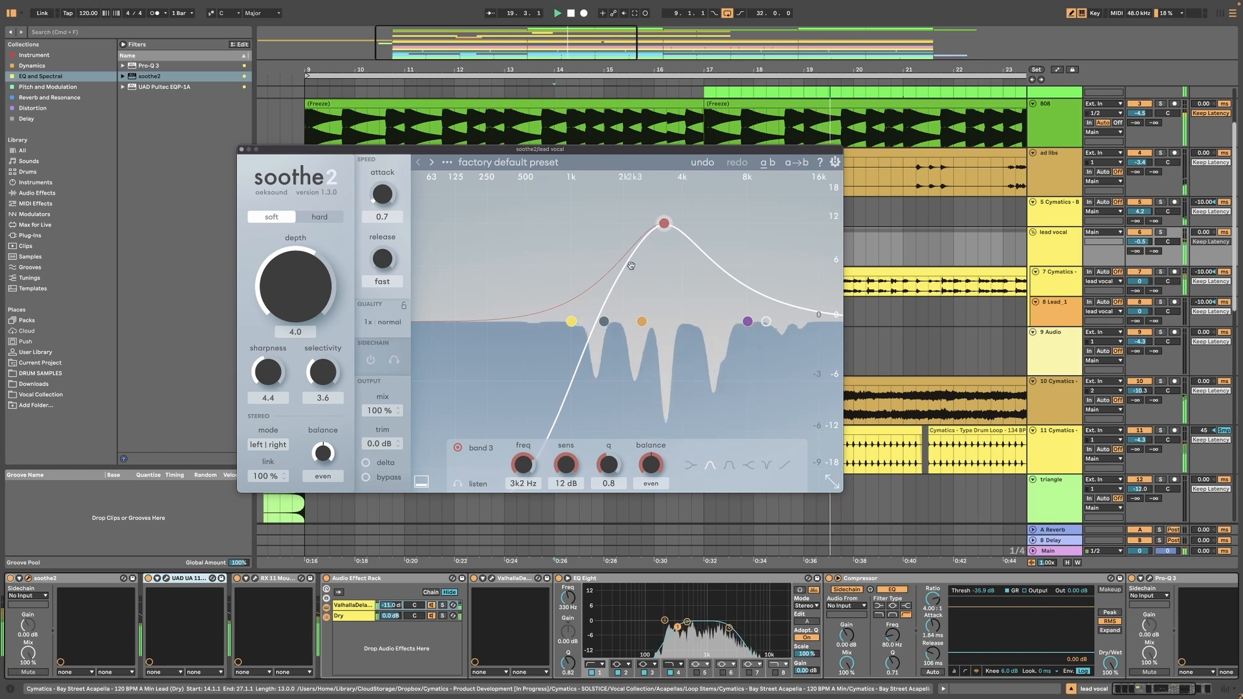
Set soothe2's low cut to 1k6 Hz and its depth to 3.5, and close the plugin window
click(604, 321)
drag(309, 279, 309, 288)
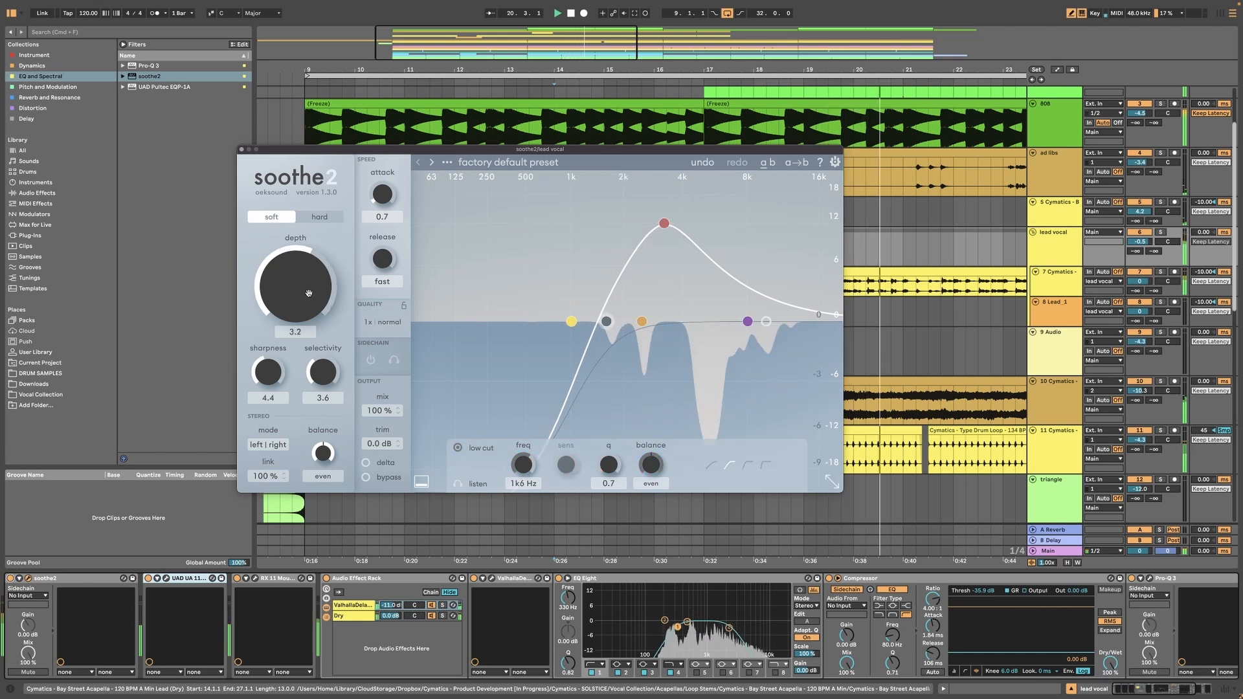
key(space)
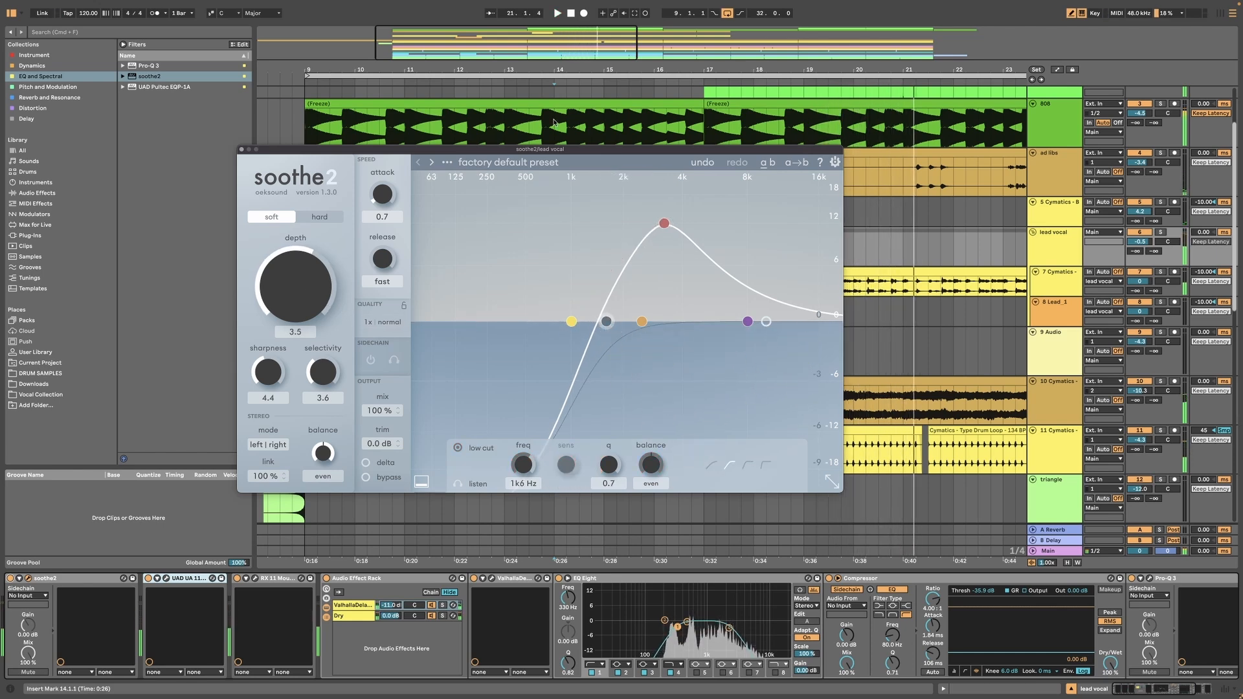
click(242, 150)
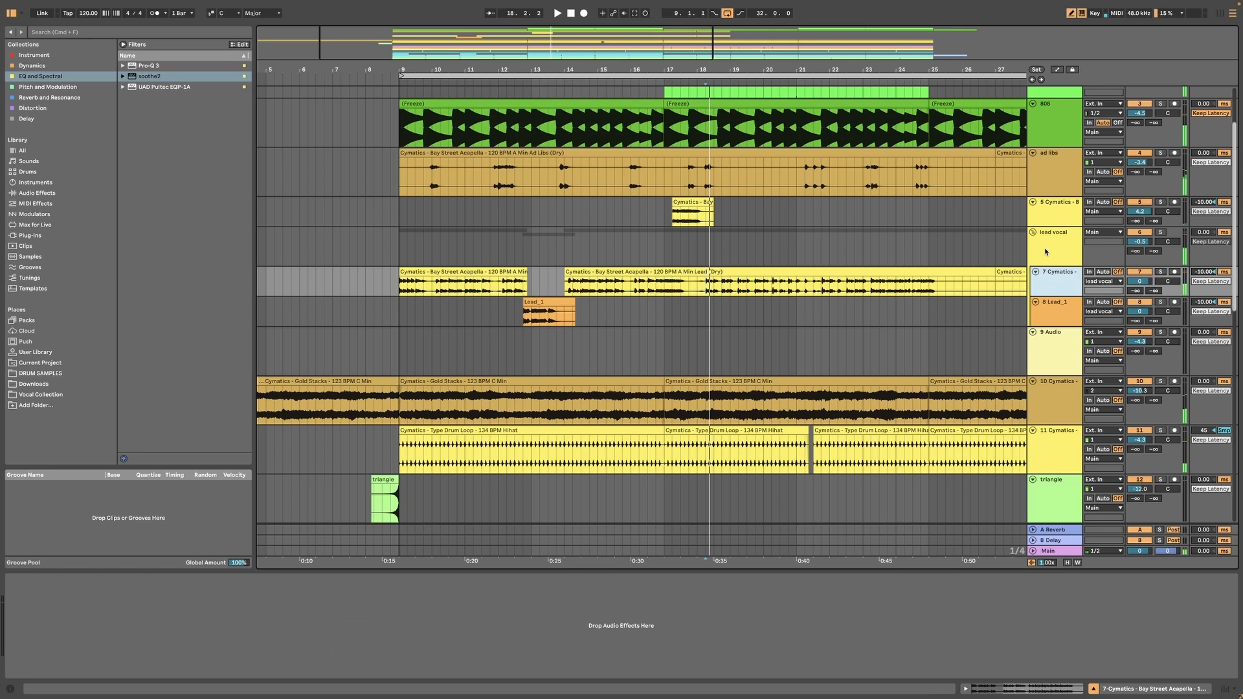
Play the lead vocal in the mix and check its soothe2 and UAD 1176 processing
click(1046, 252)
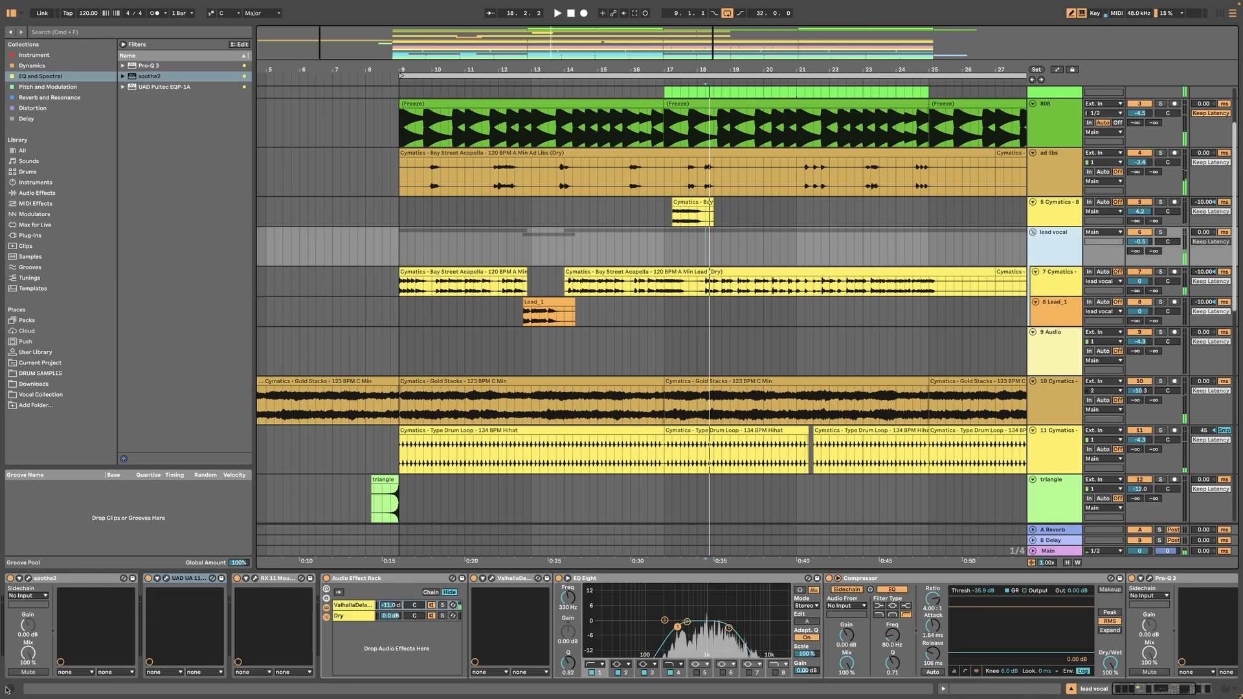
key(space)
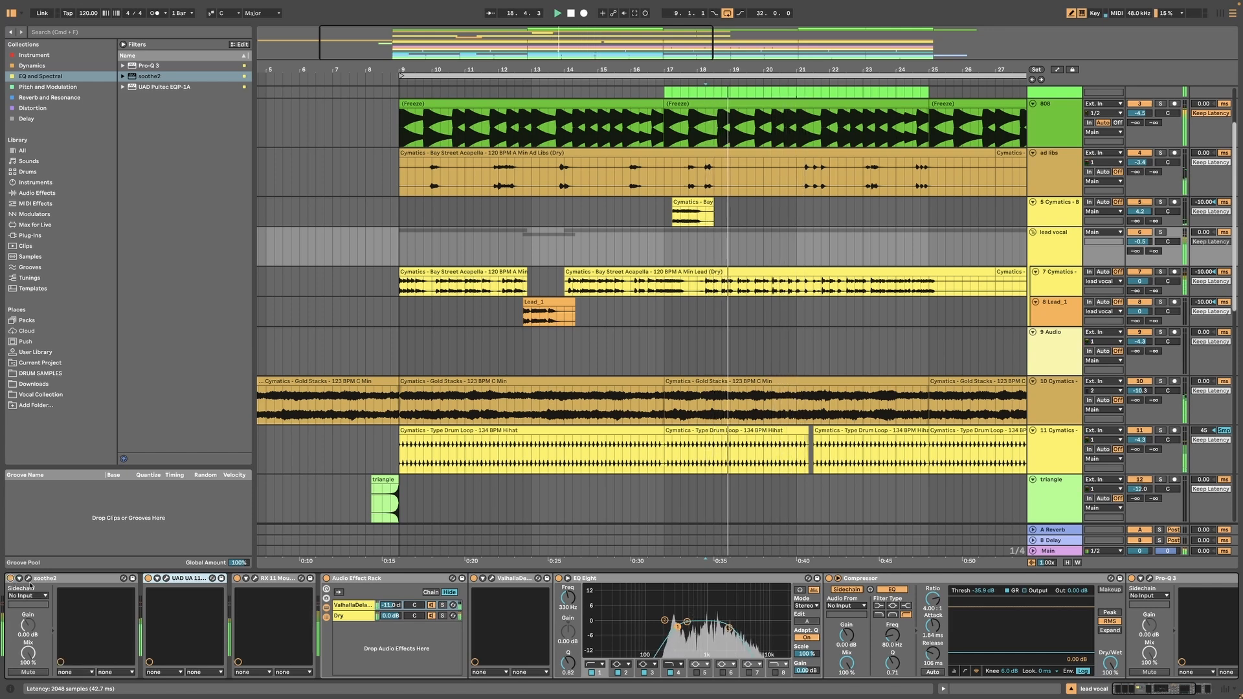
click(30, 585)
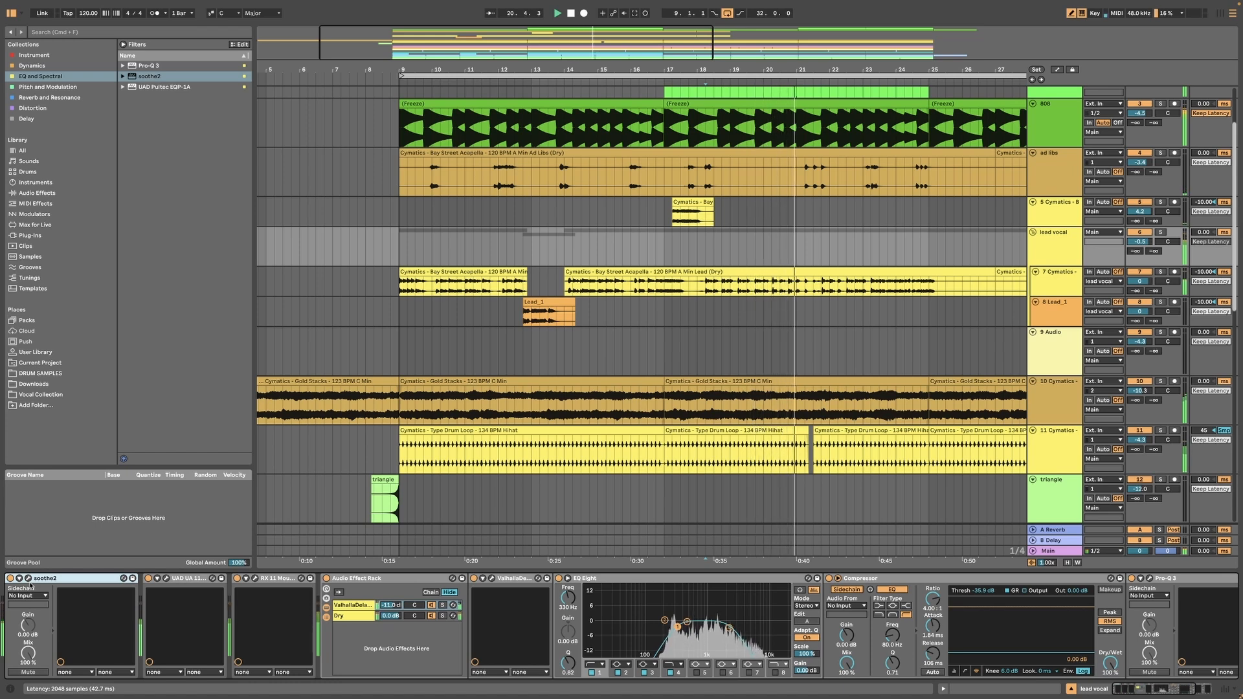
click(166, 579)
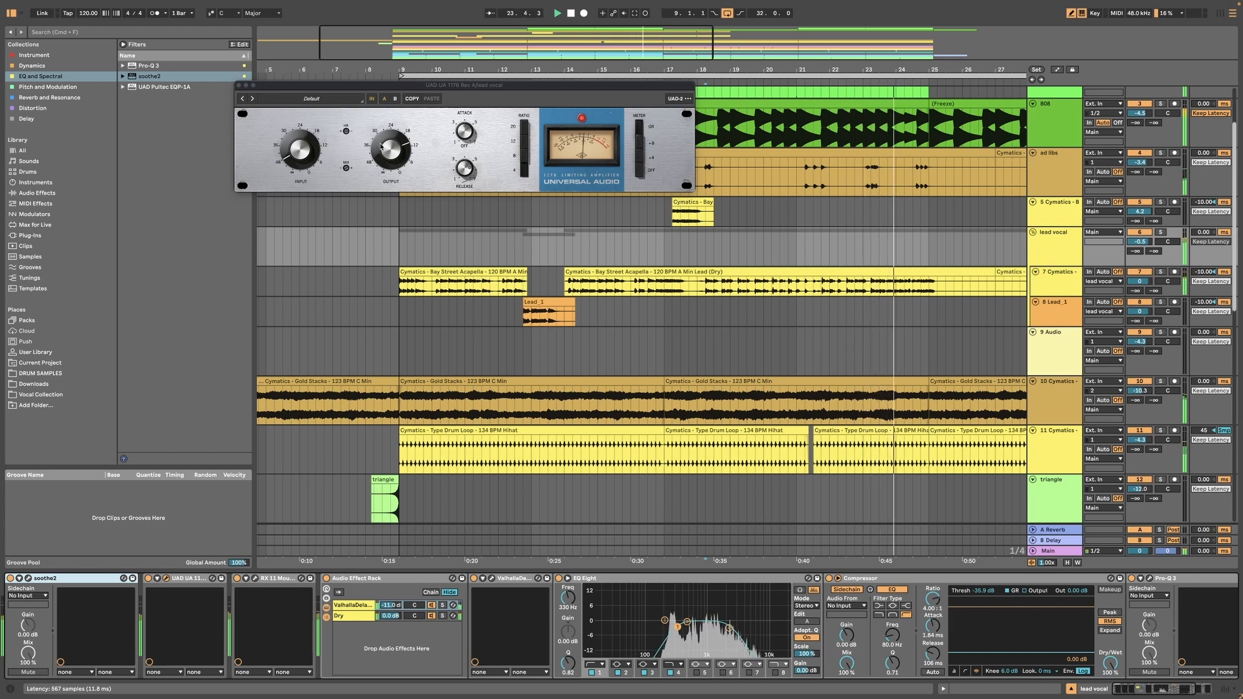
click(239, 86)
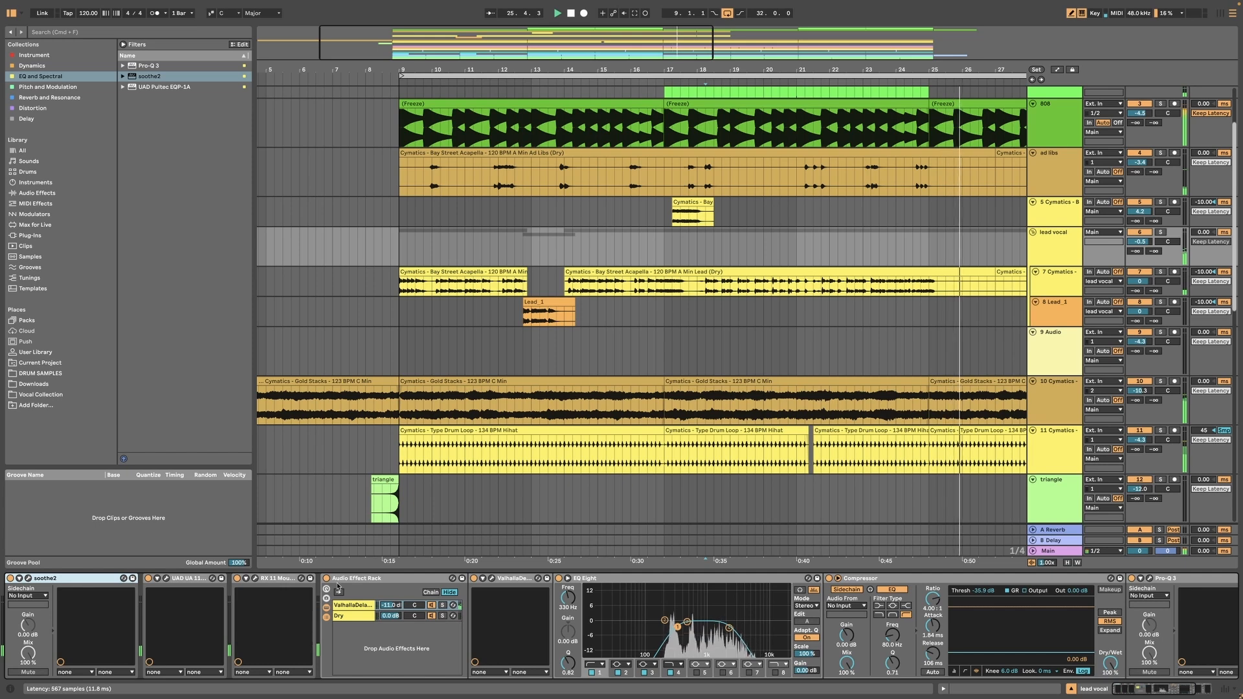
Set the Valhalla delay chain in the lead vocal's Audio Effect Rack to -9.0 dB
drag(393, 604, 393, 600)
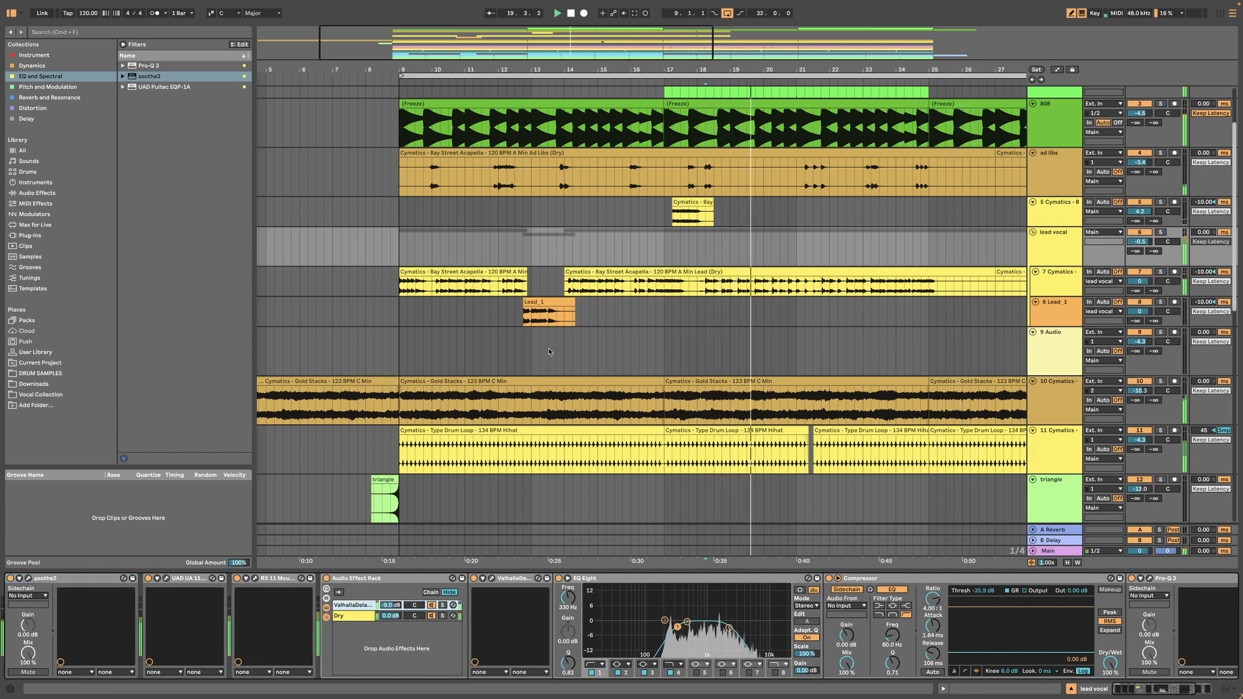
drag(580, 81, 458, 292)
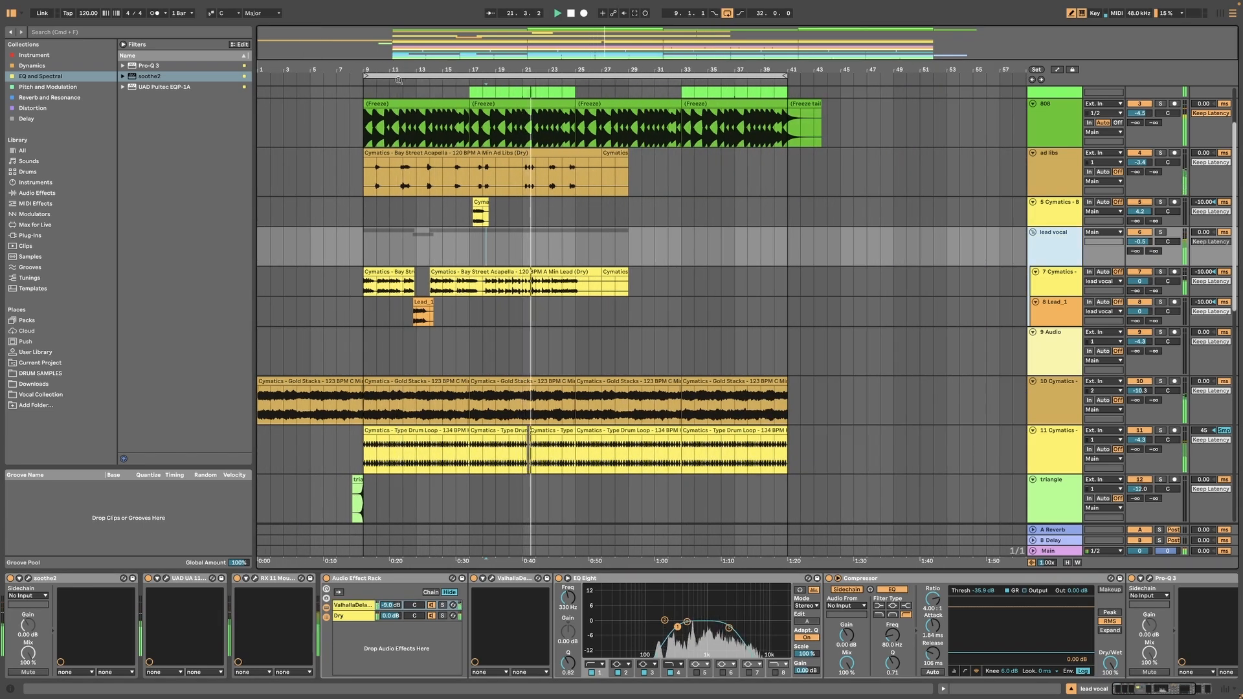
scroll(442, 329, up, 2)
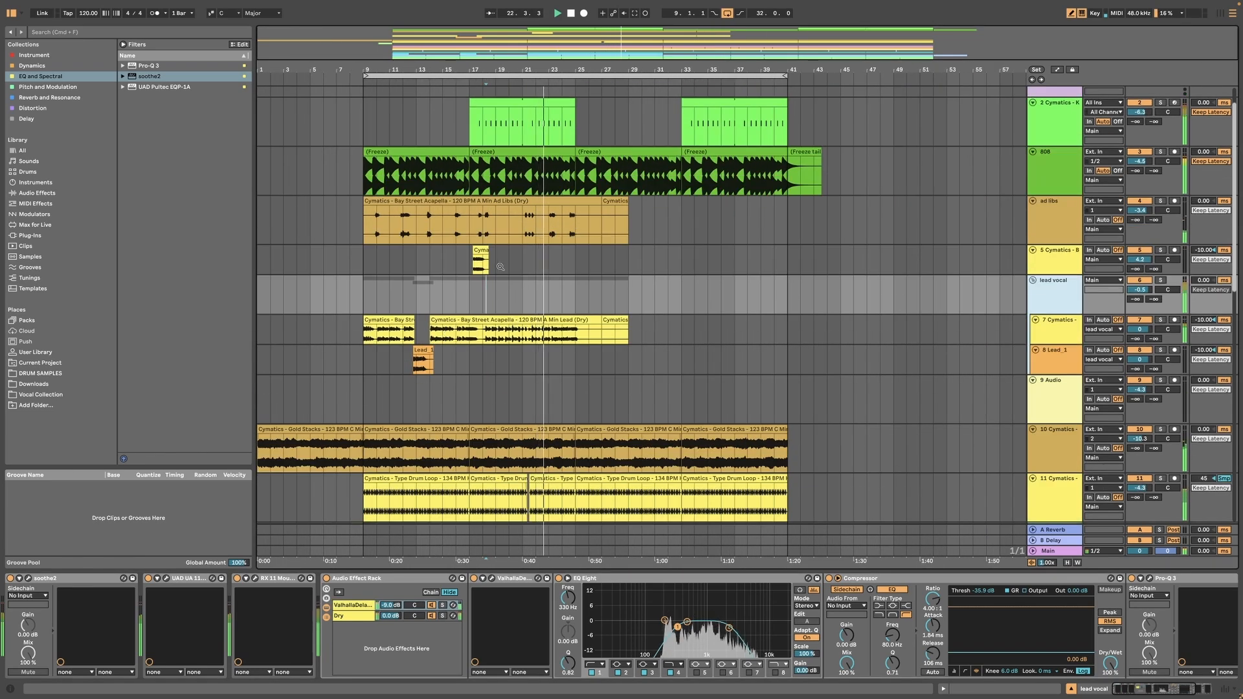
Audition the ad libs from bar 21, toggling the track's solo, and return the insert marker to bar 9 on the lead vocal
click(522, 228)
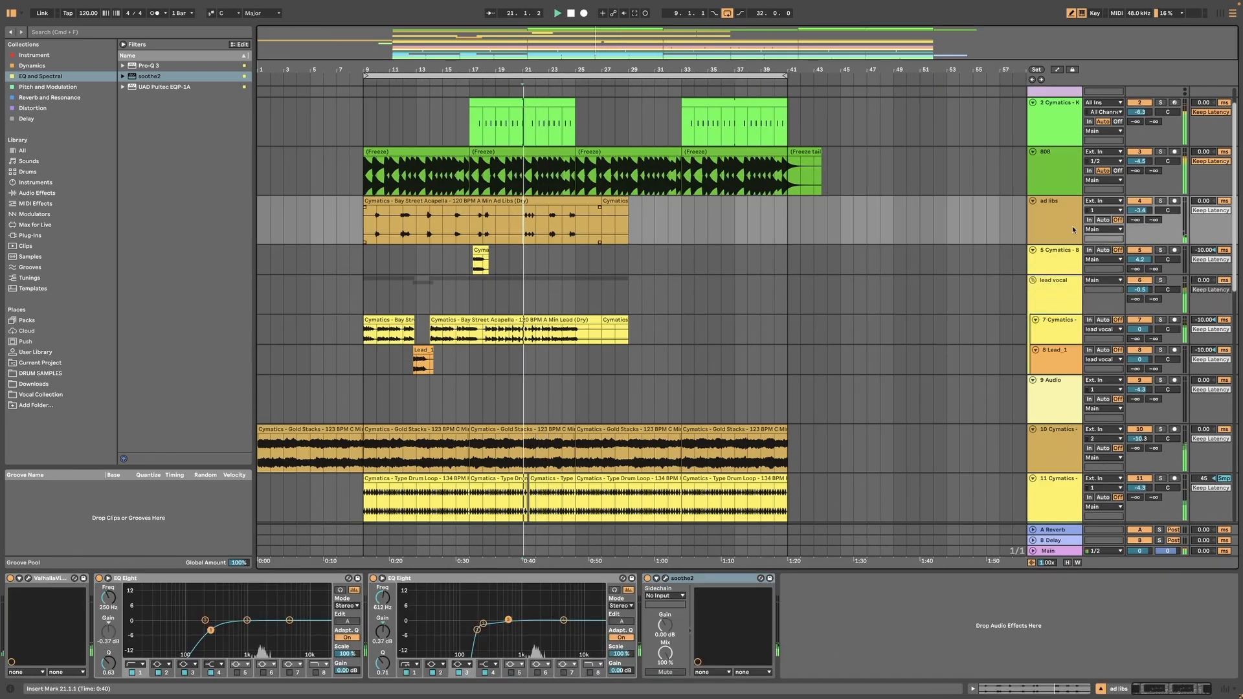
click(1160, 201)
click(1160, 201)
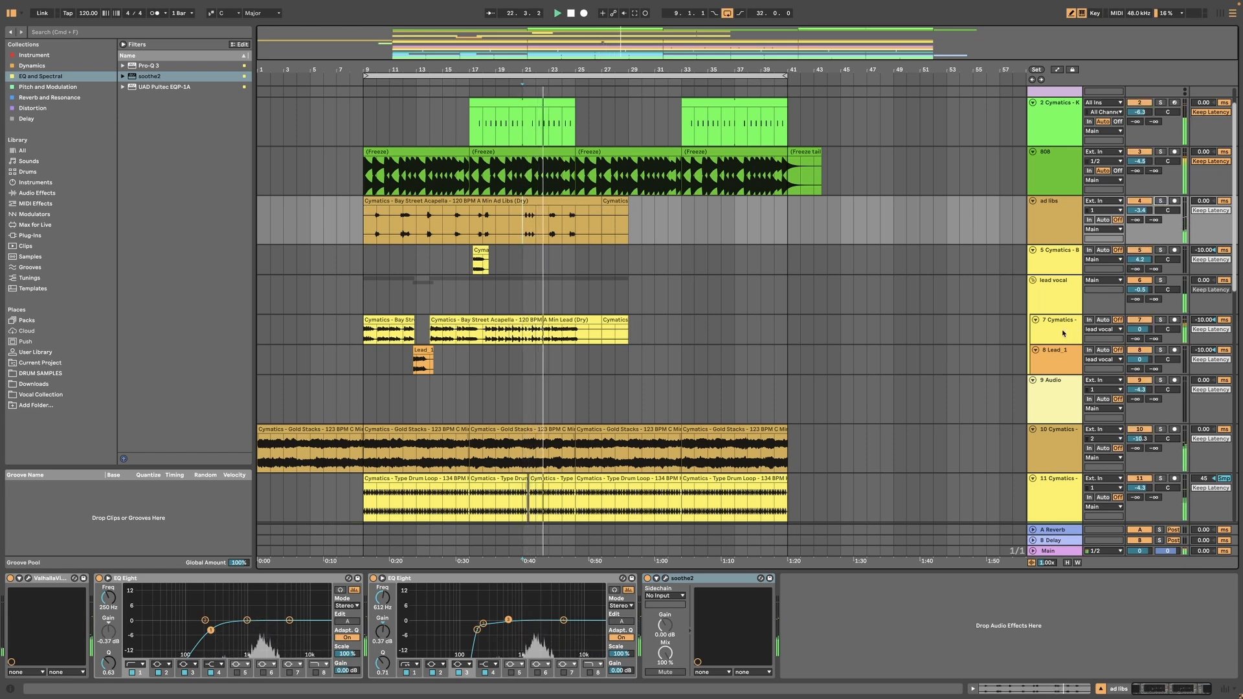
scroll(395, 320, up, 1)
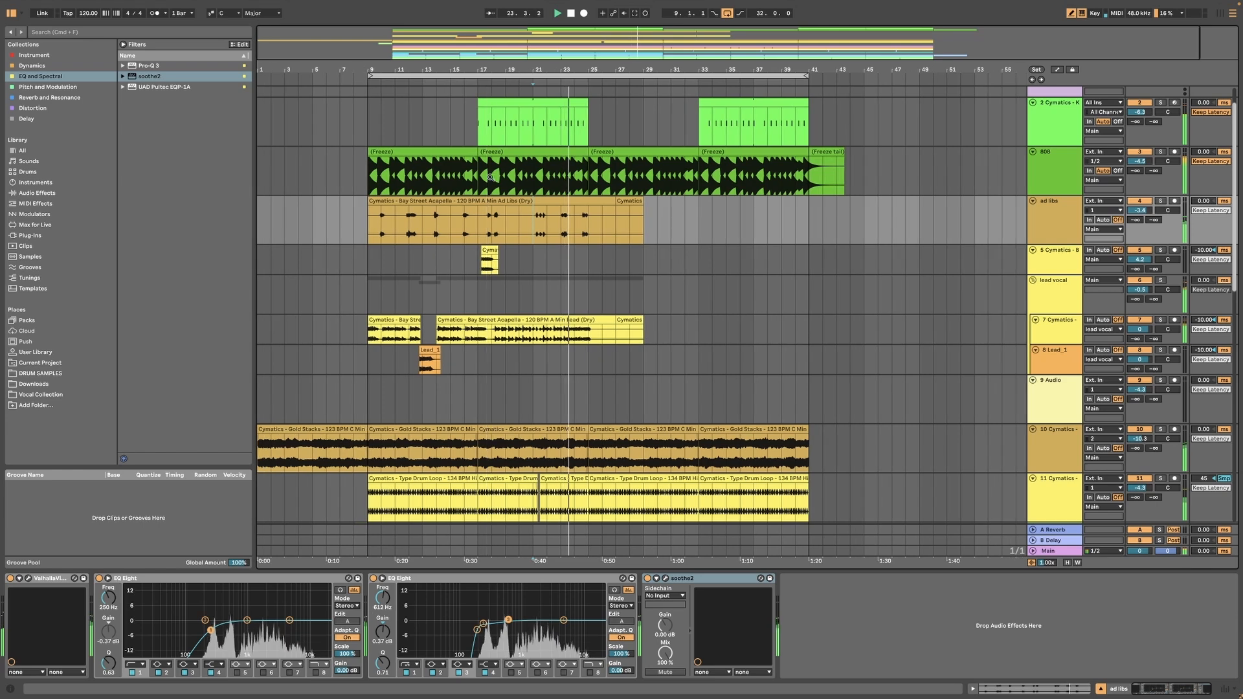
scroll(395, 321, up, 1)
click(395, 320)
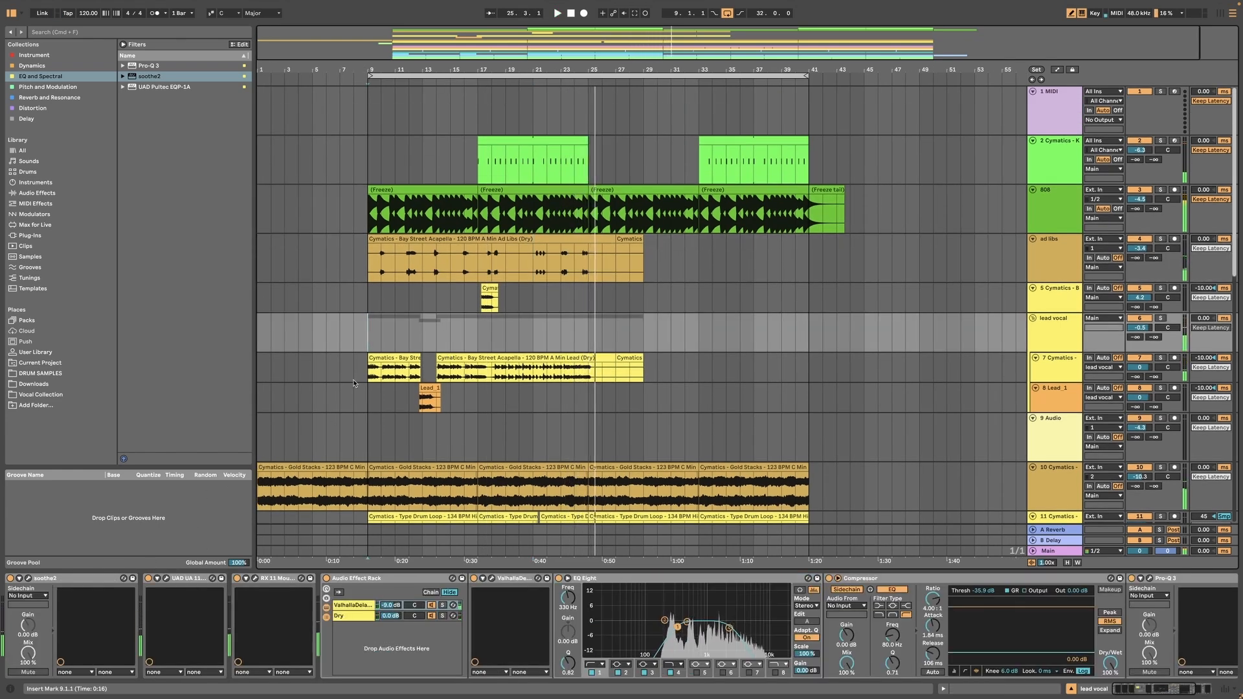
key(space)
Solo and play the triangle track, add a default EQ Eight to it and select band 4
scroll(302, 438, down, 5)
click(354, 258)
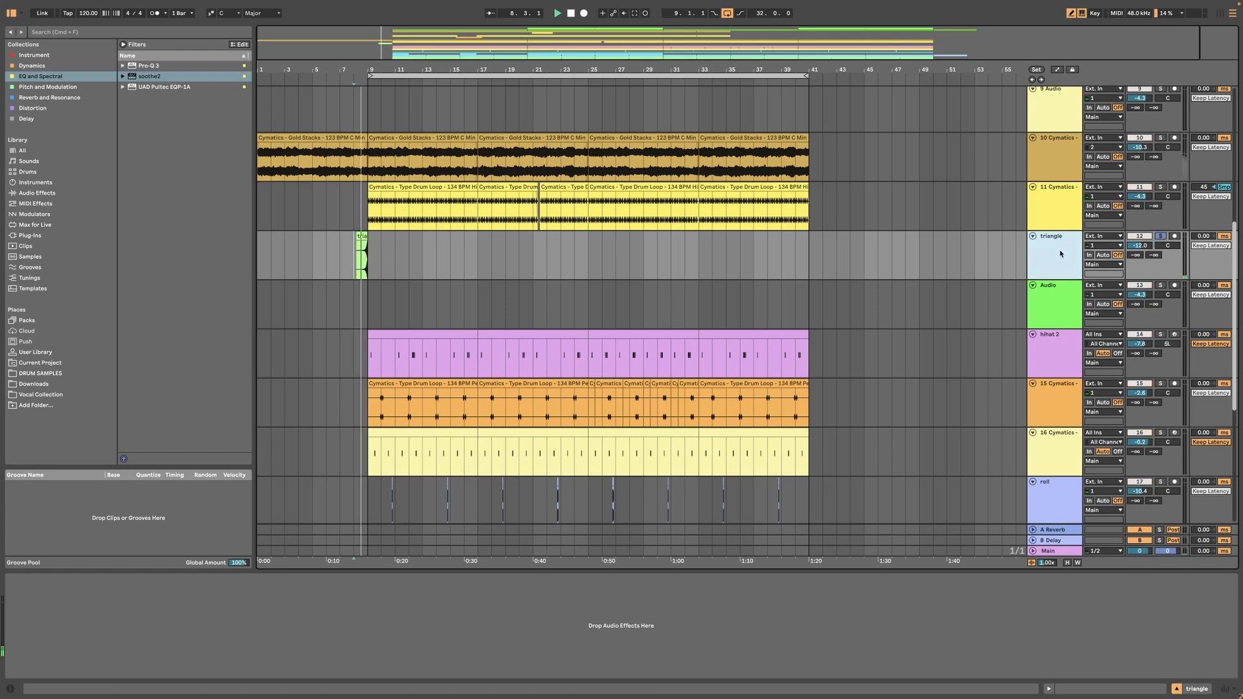
click(54, 194)
drag(177, 150, 326, 641)
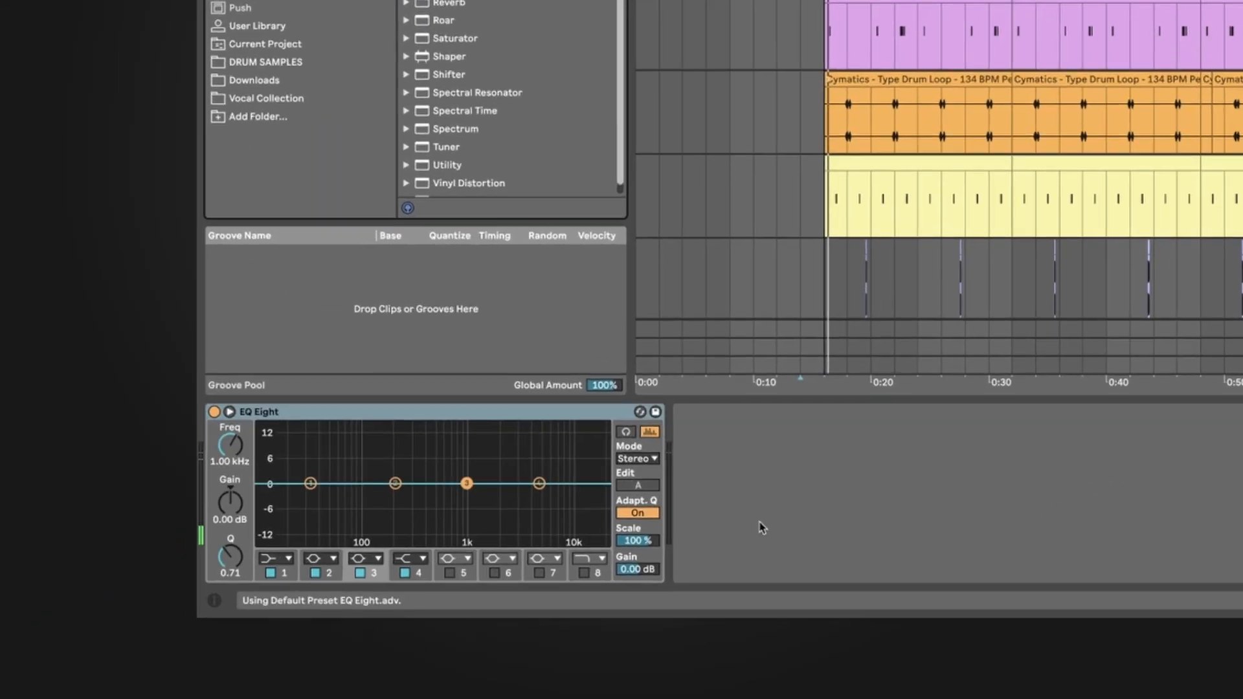
click(200, 619)
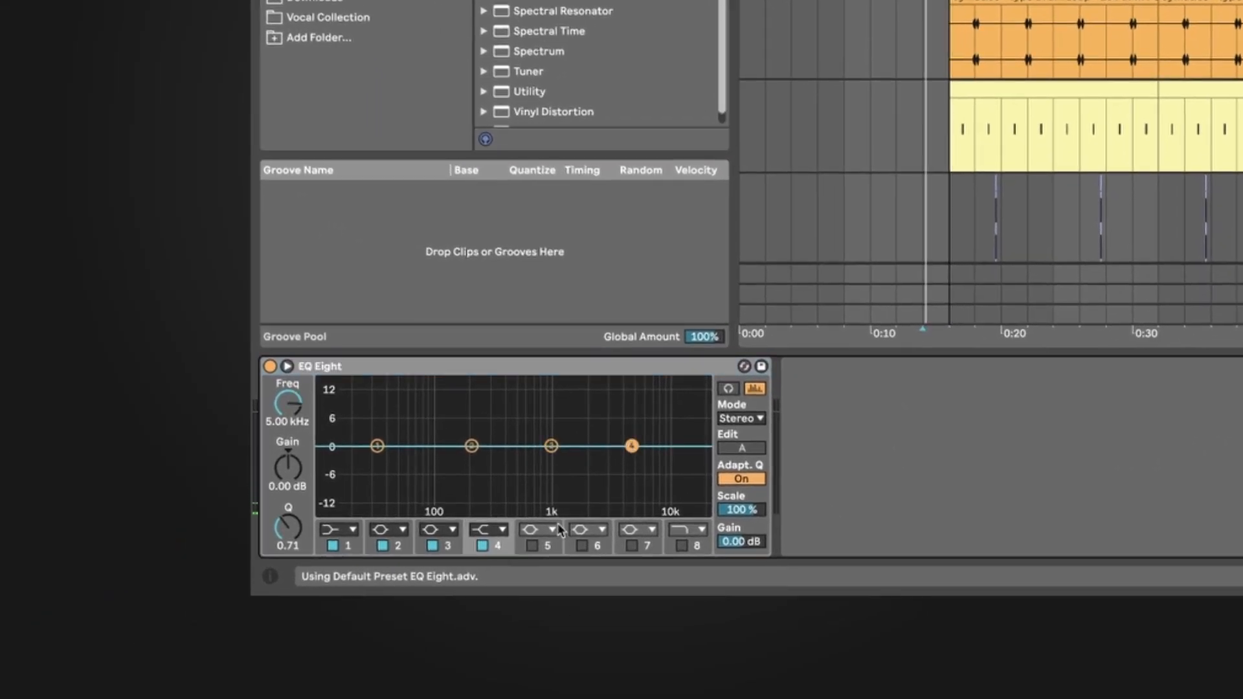
Change band 4 of the triangle's EQ Eight to a steep high-cut filter at about 10.7 kHz
click(487, 529)
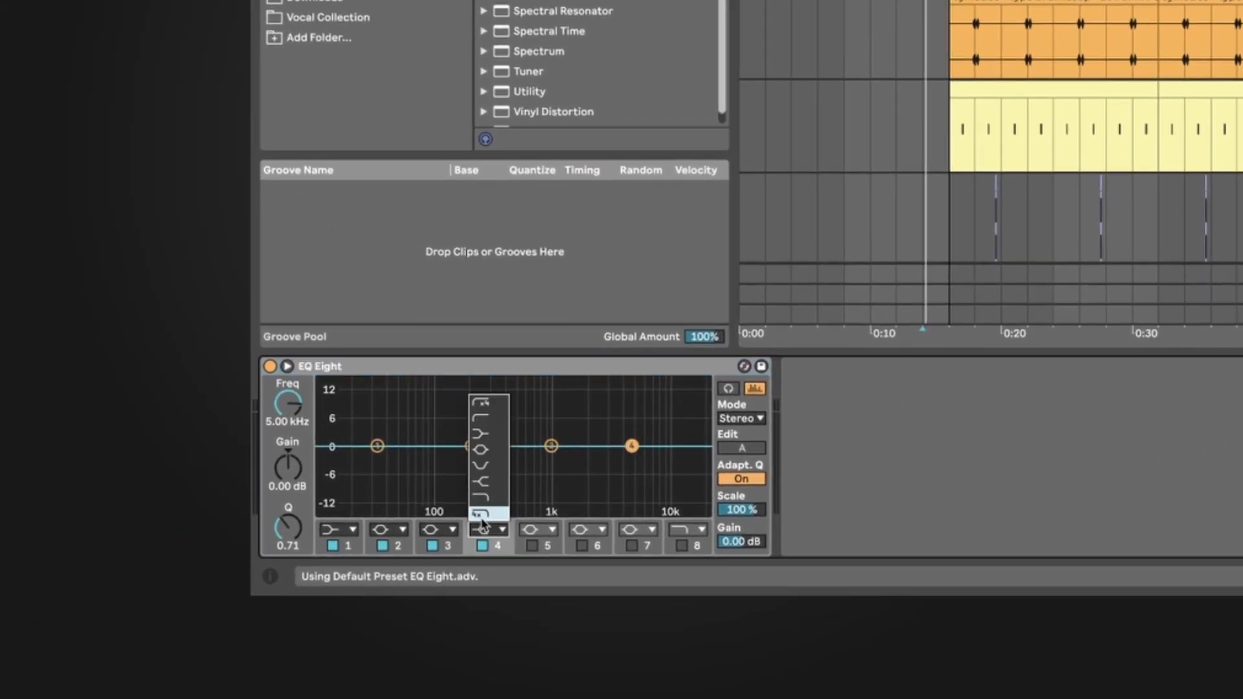
click(481, 515)
drag(658, 462, 670, 464)
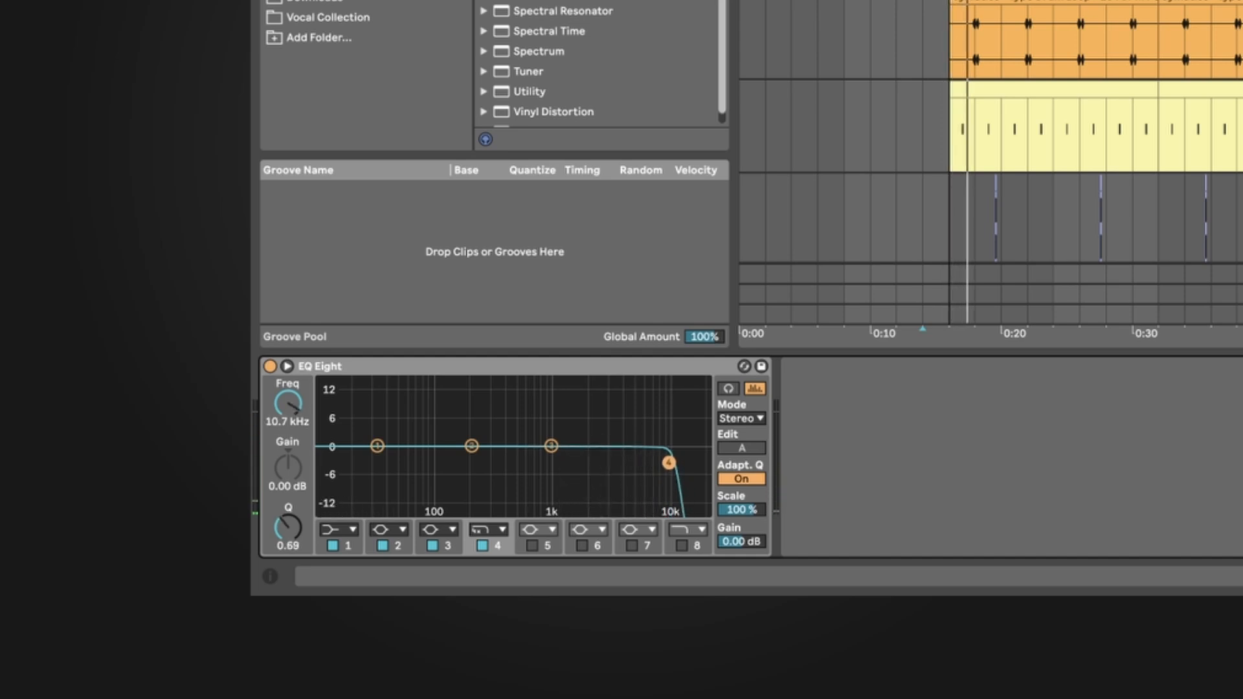
Enable band 5 with a 5 dB cut at about 6 kHz and Q 11.4, comparing the sound with EQ Eight bypassed
click(536, 549)
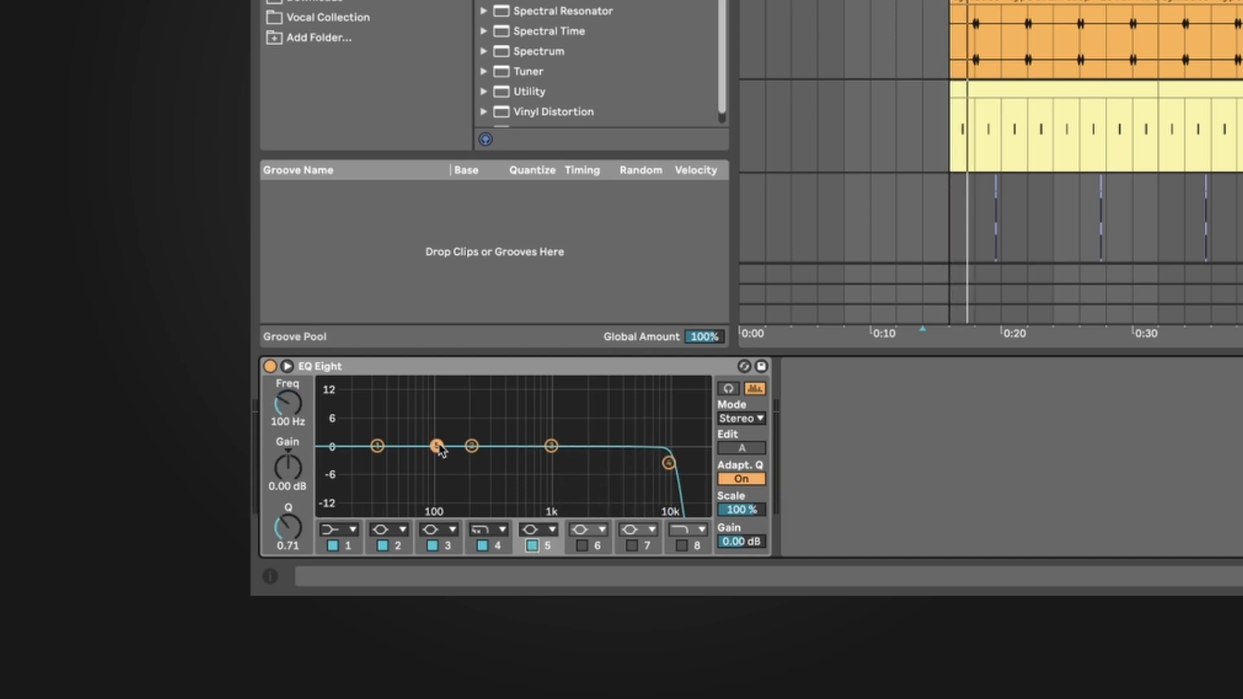
drag(437, 446, 639, 382)
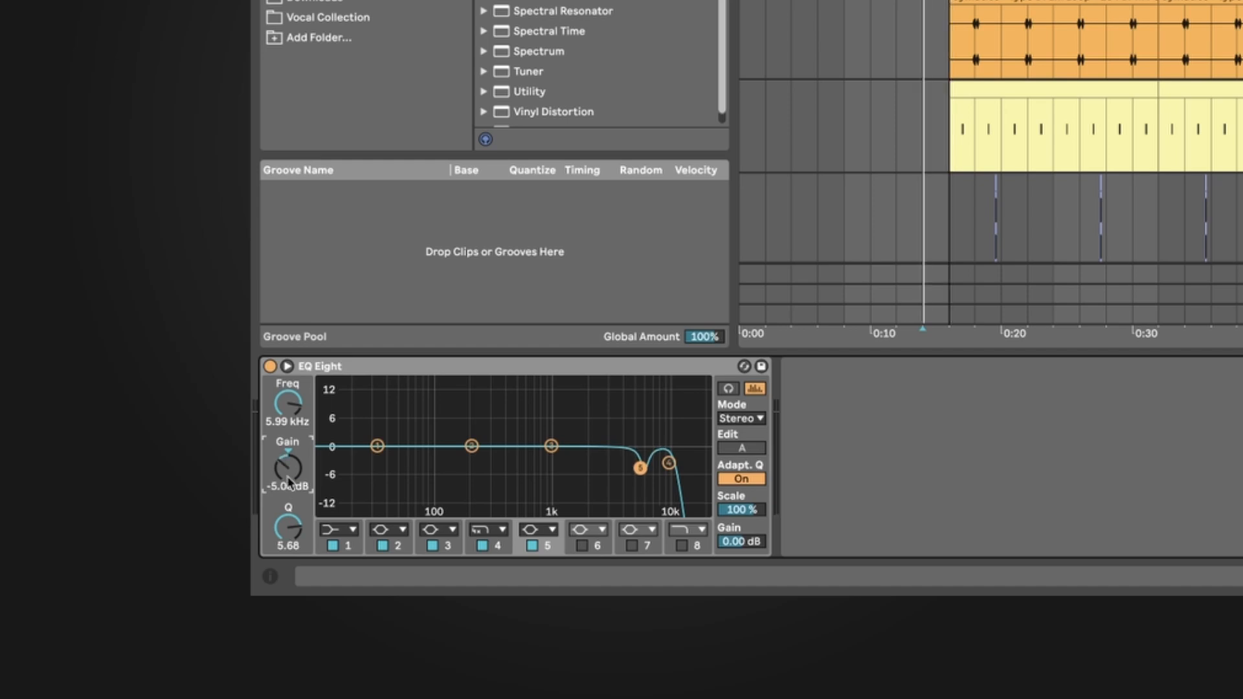
drag(288, 528, 288, 502)
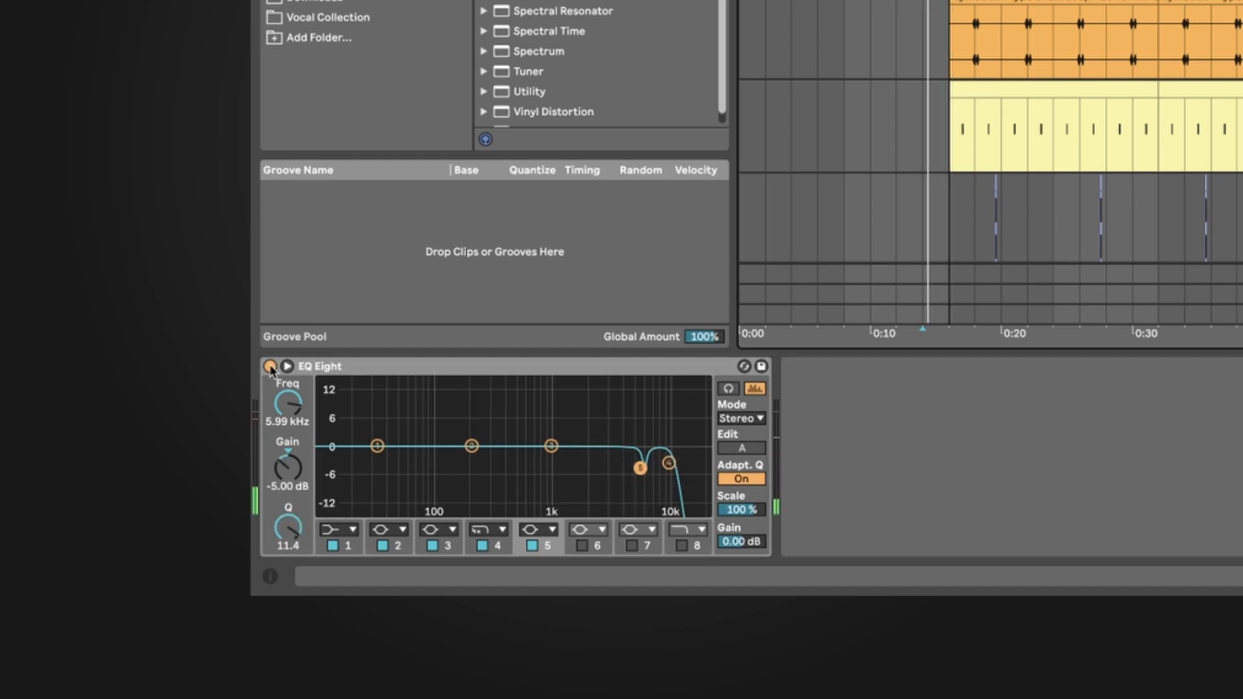
click(270, 366)
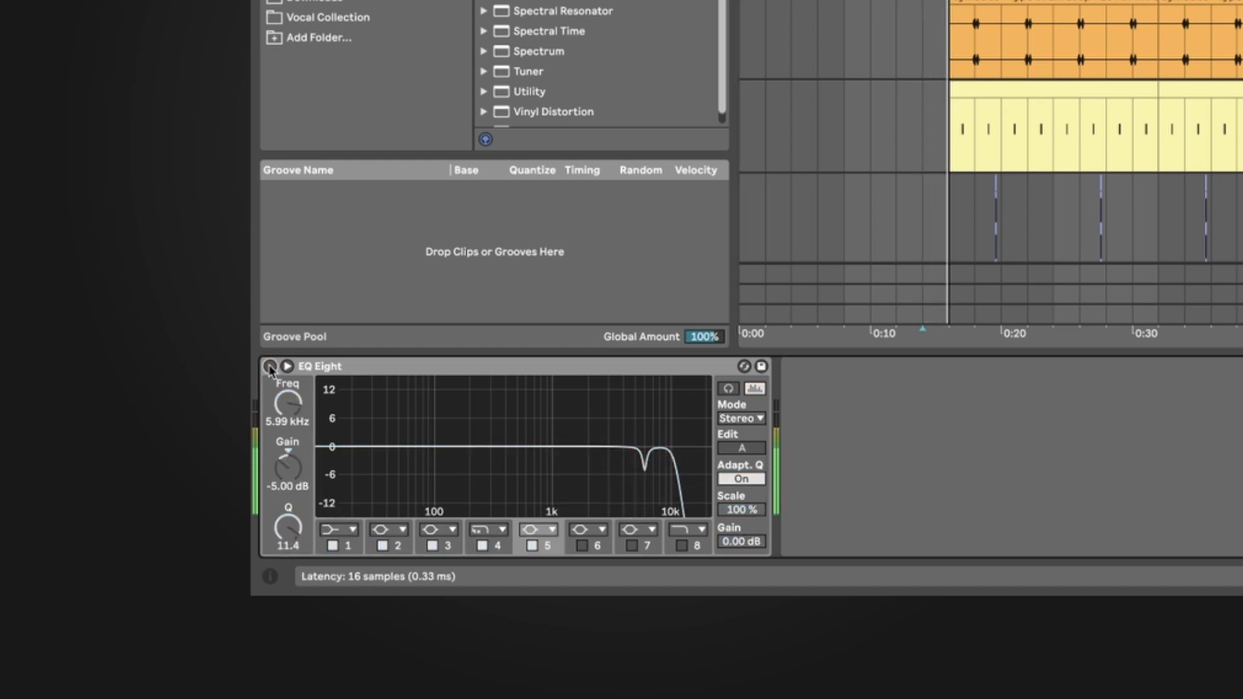
click(270, 367)
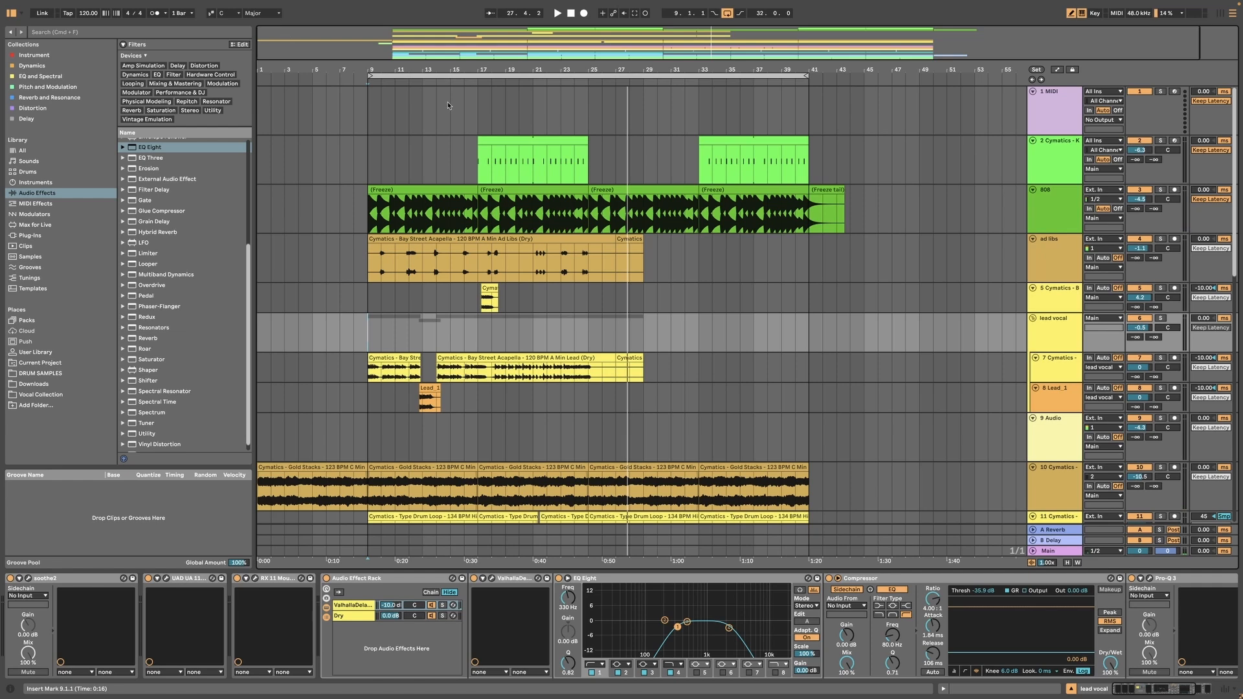
Replace the kick's Pro-Q 3 cut with a boost of about 1.4 dB near 172 Hz while playing from bar 17
drag(371, 81, 391, 88)
scroll(602, 375, down, 3)
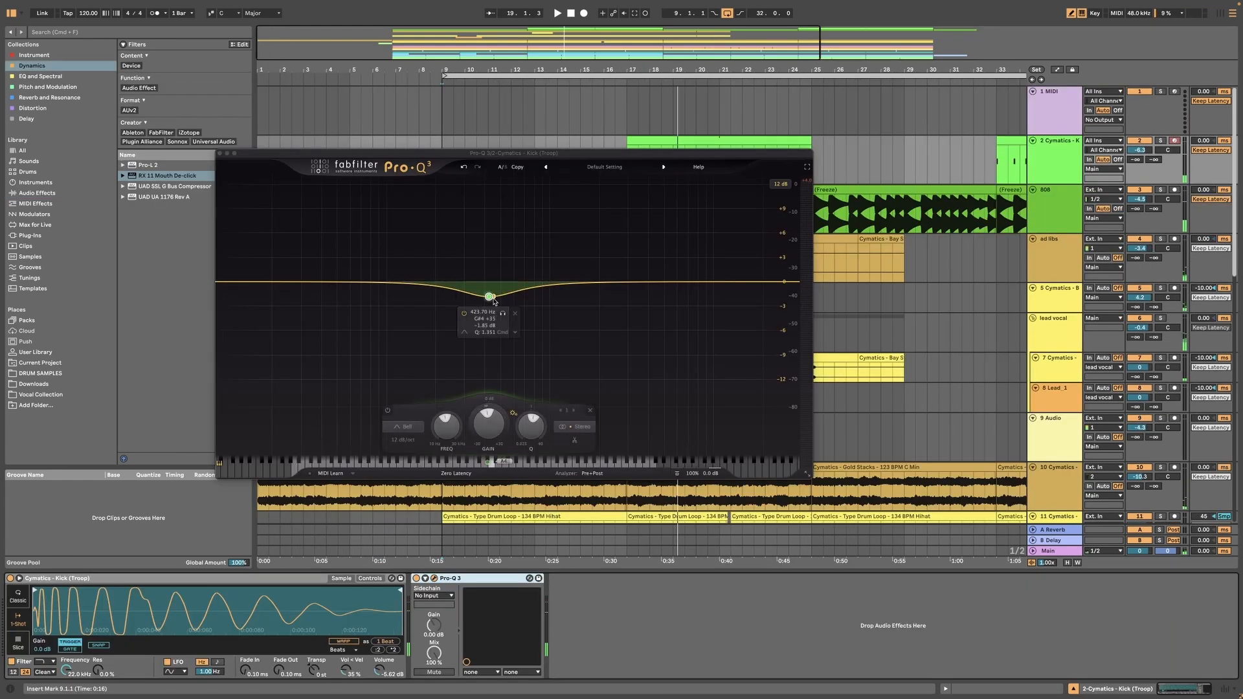
drag(494, 302, 490, 283)
key(space)
click(641, 128)
drag(532, 153, 519, 203)
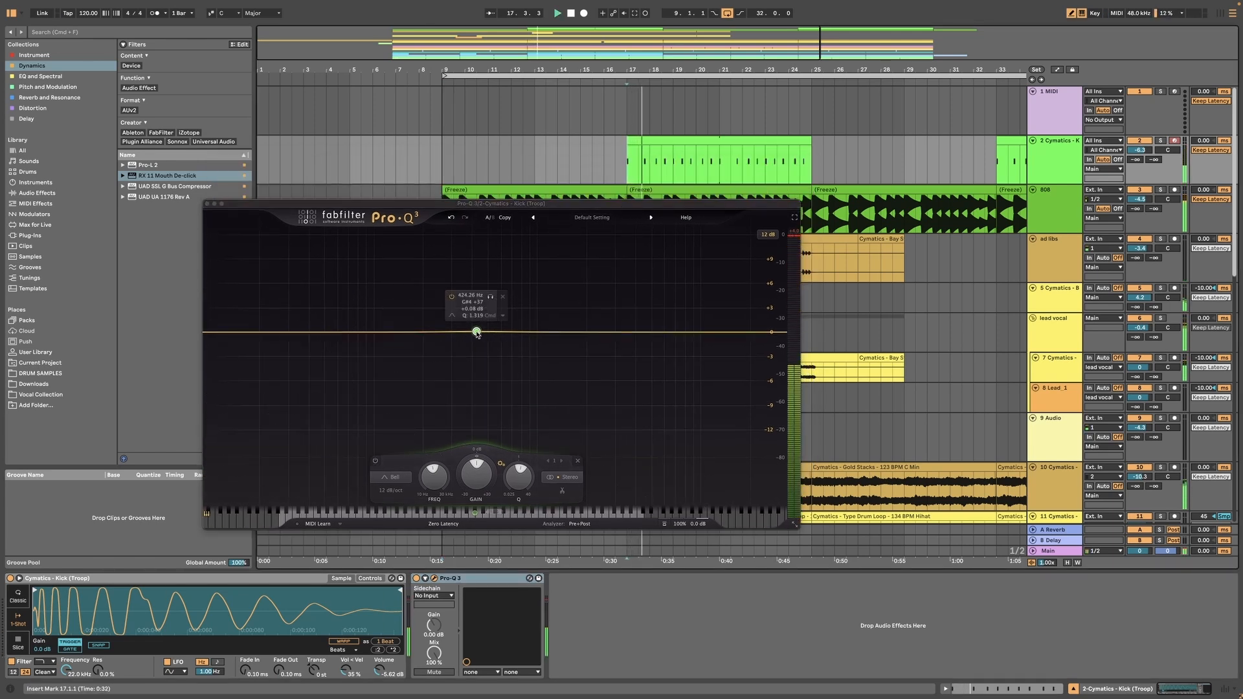
drag(477, 334, 478, 335)
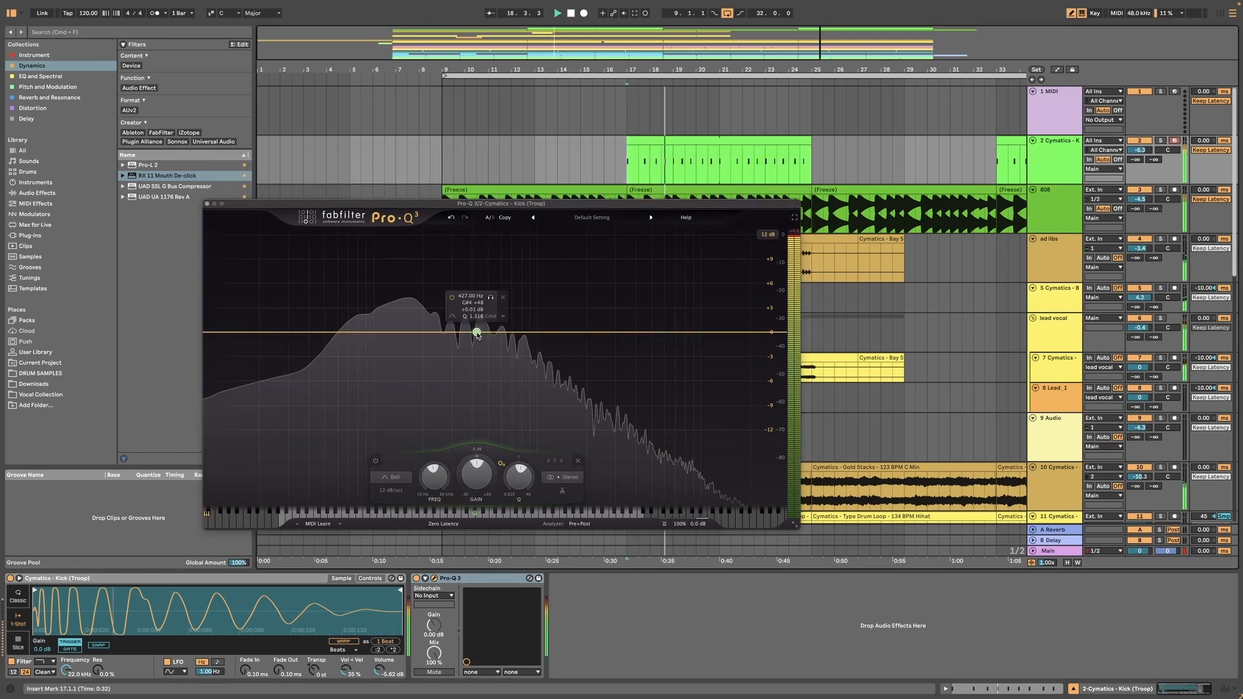
drag(478, 334, 415, 327)
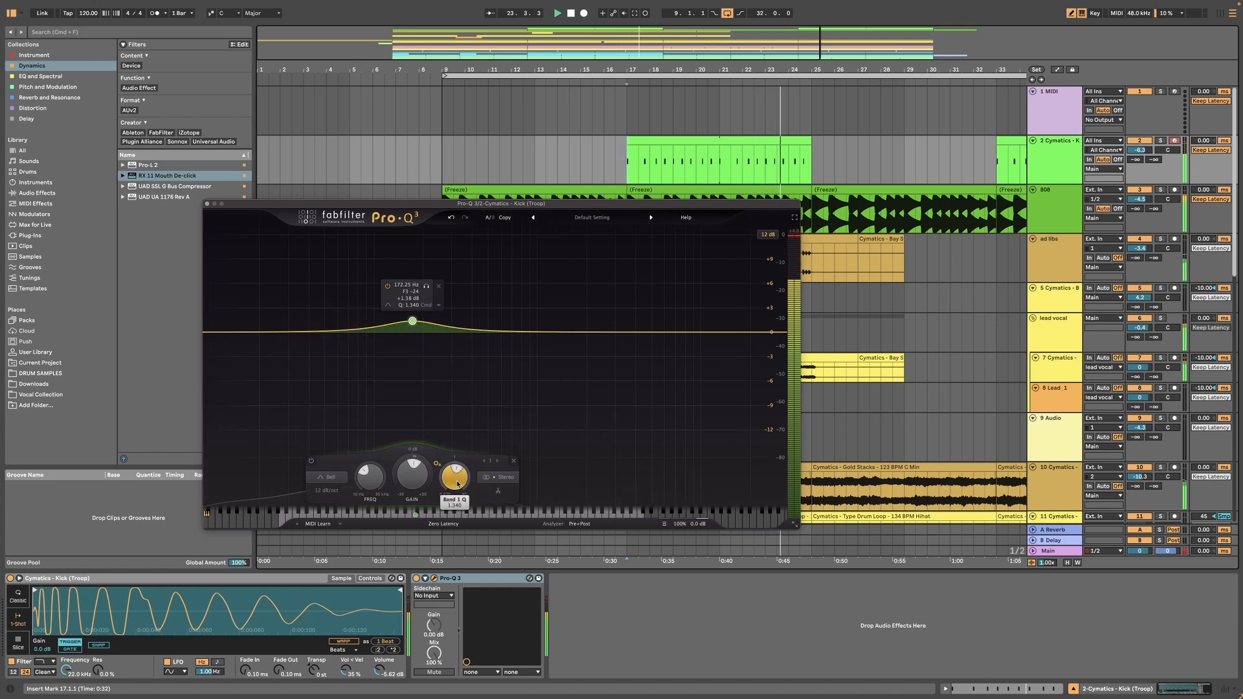
key(super+w)
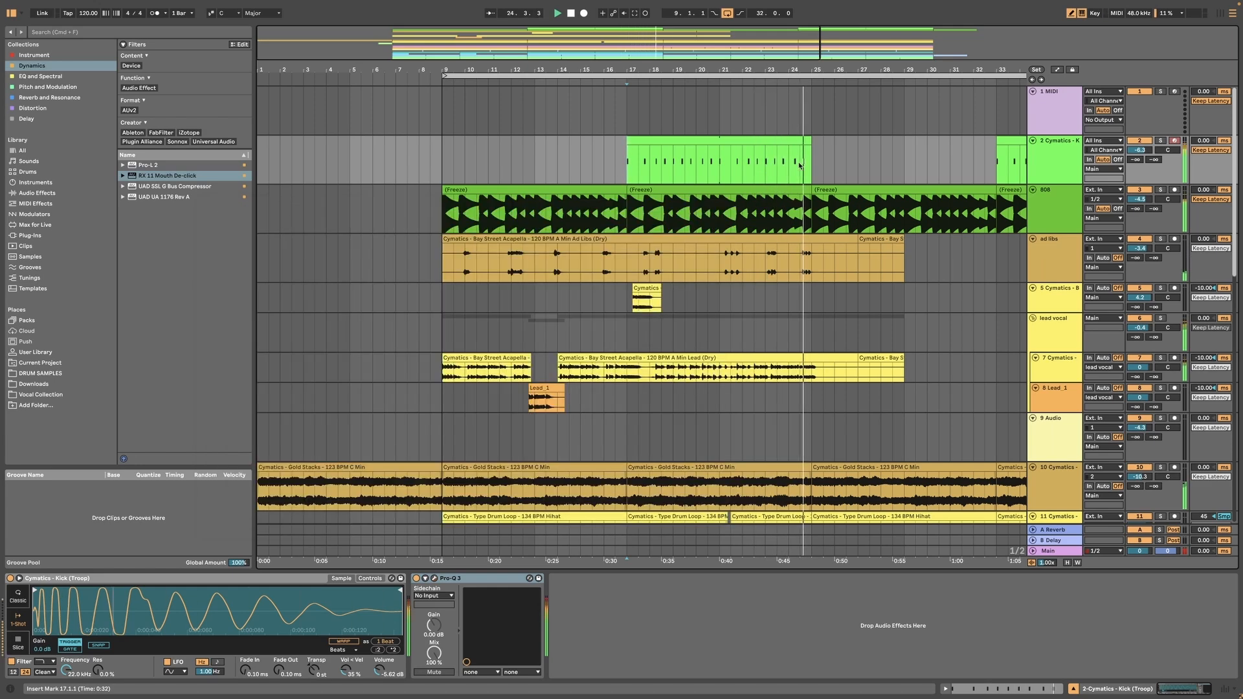
Open the Pro-L 2 limiter on the Main track, play the mix from bar 17 and set the limiting style to Punchy
click(1077, 550)
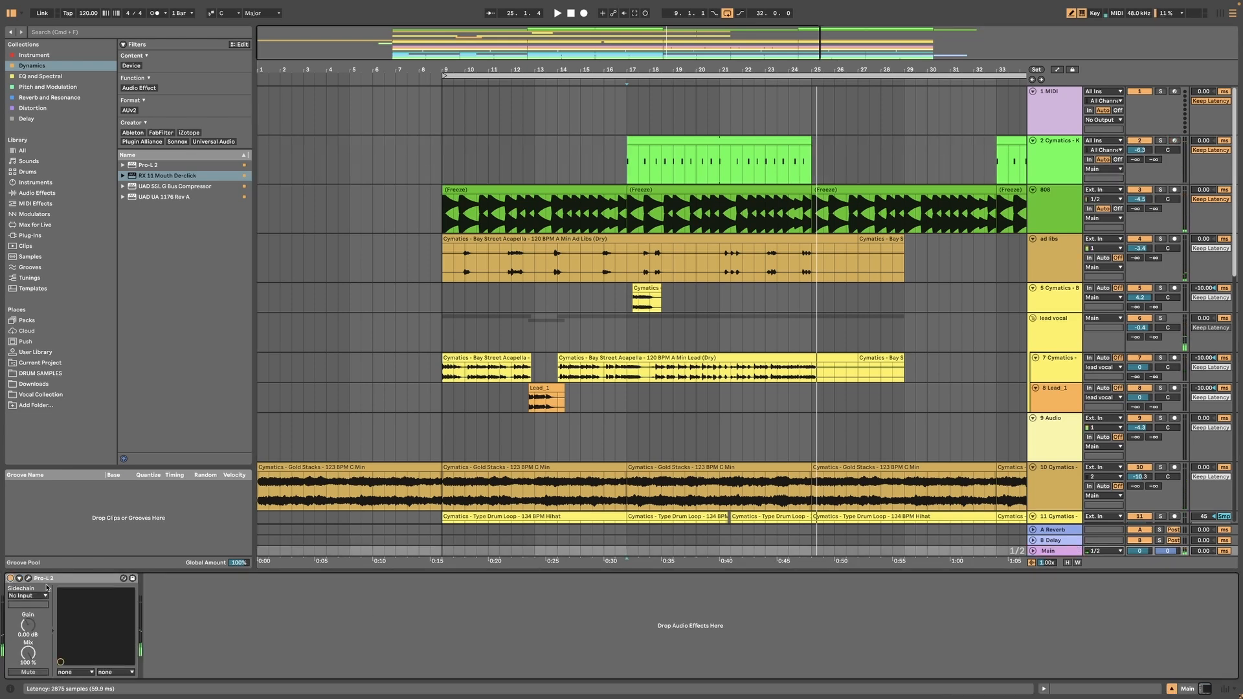
click(28, 578)
key(space)
drag(697, 157, 561, 147)
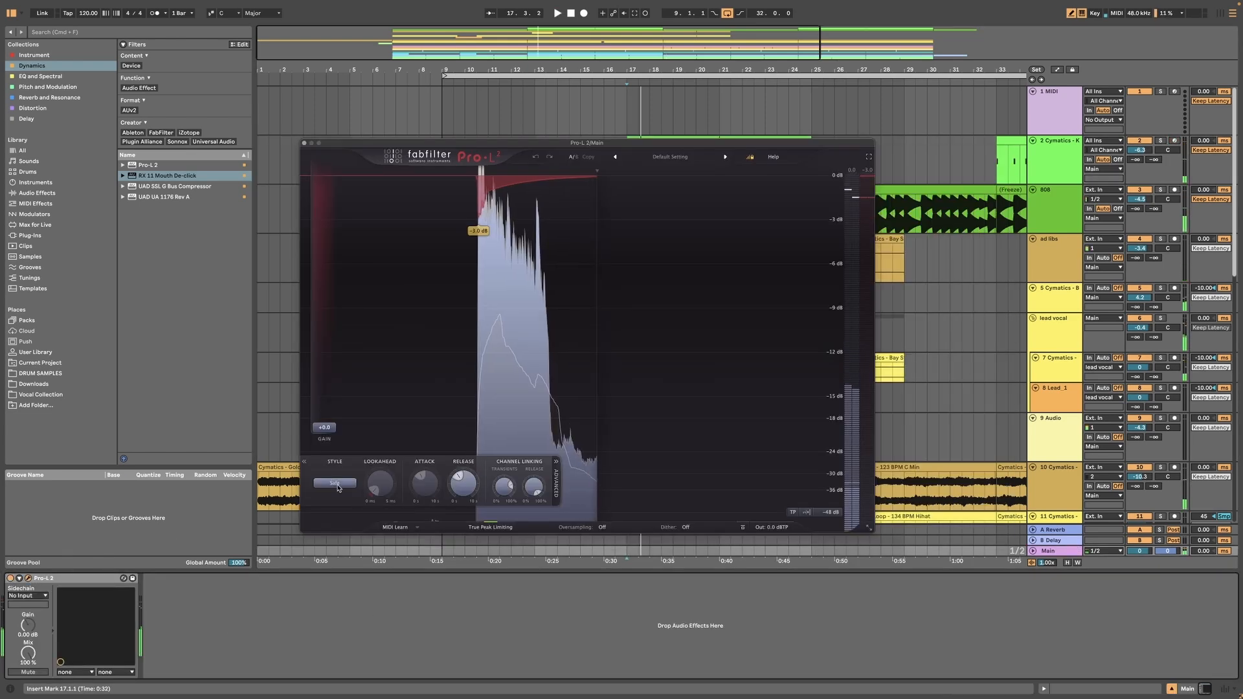
click(335, 483)
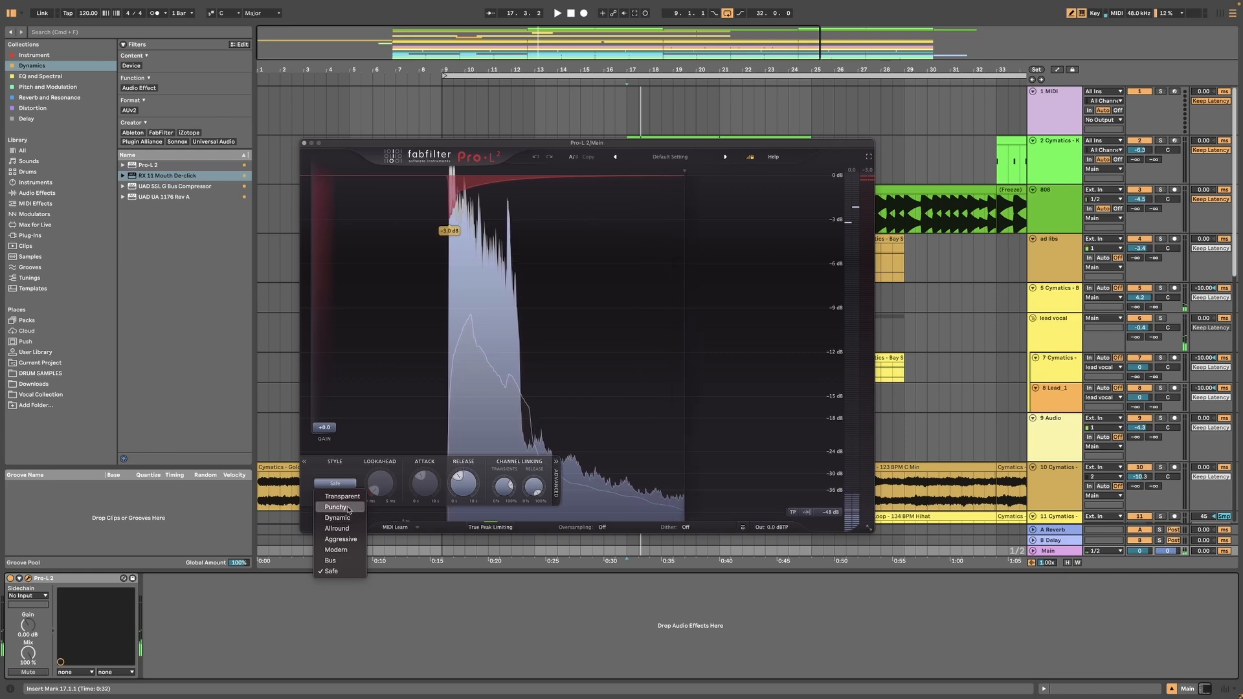
click(335, 507)
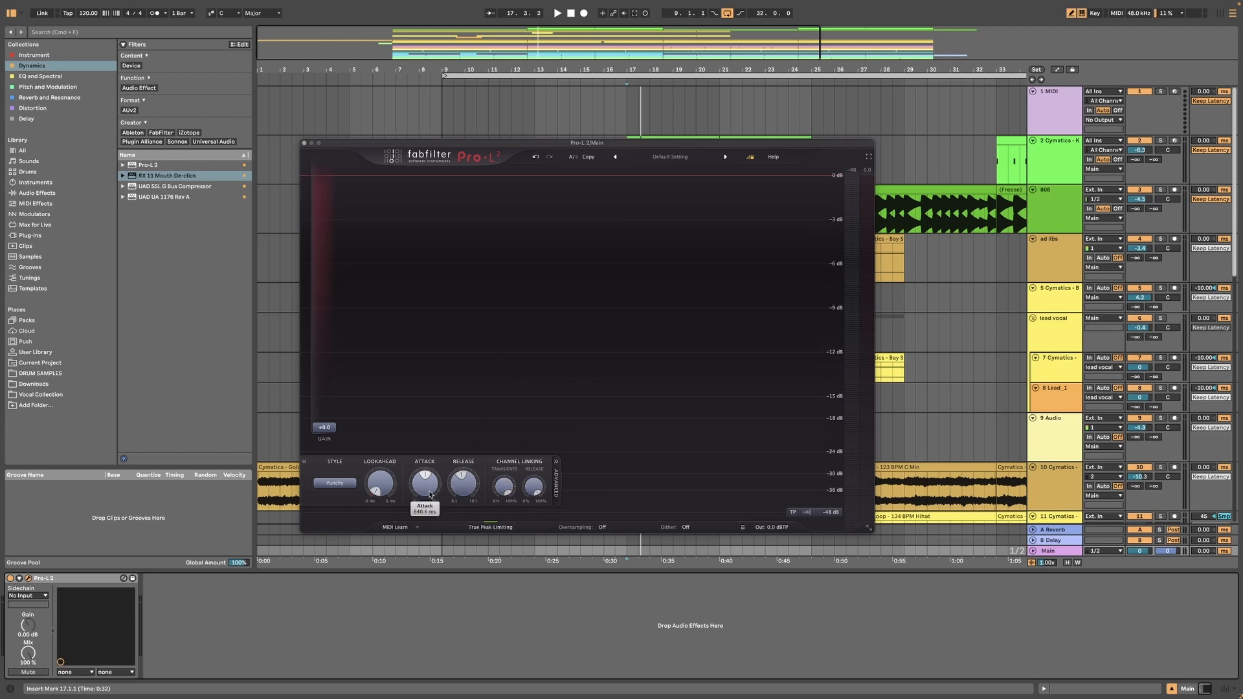
Audition different Pro-L 2 attack times from bar 17, including about 42 ms, and set the attack to about 1049 ms
key(space)
key(space)
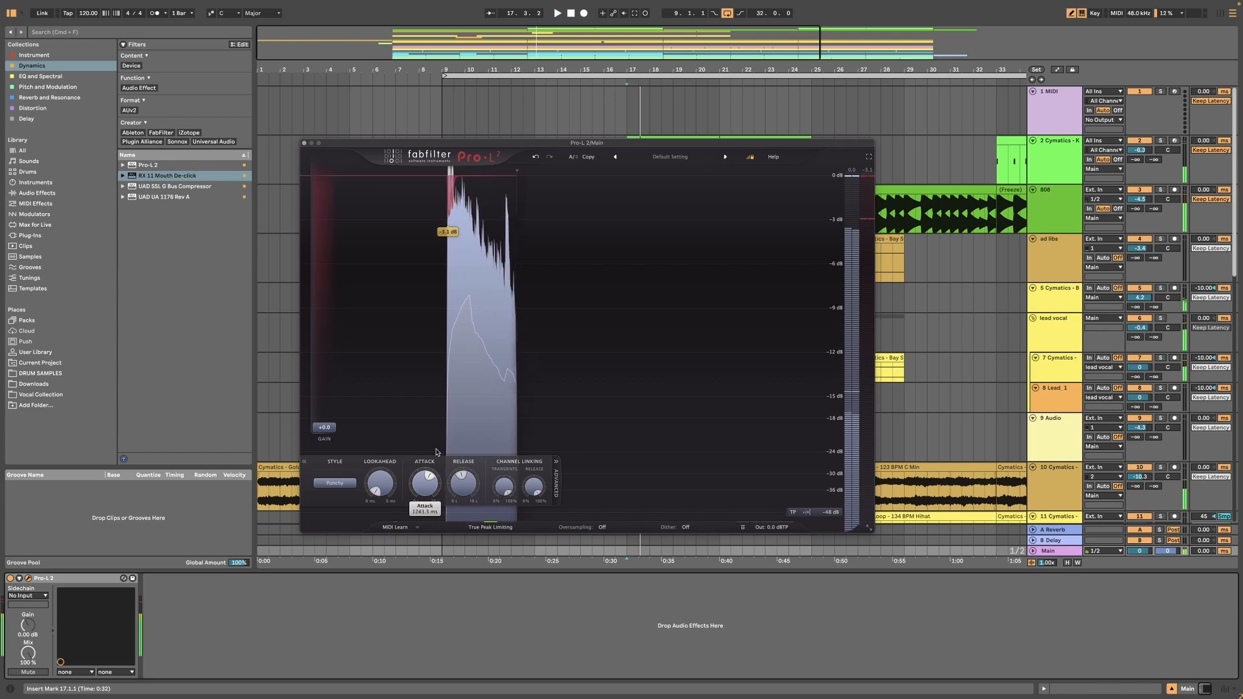
drag(430, 477, 429, 470)
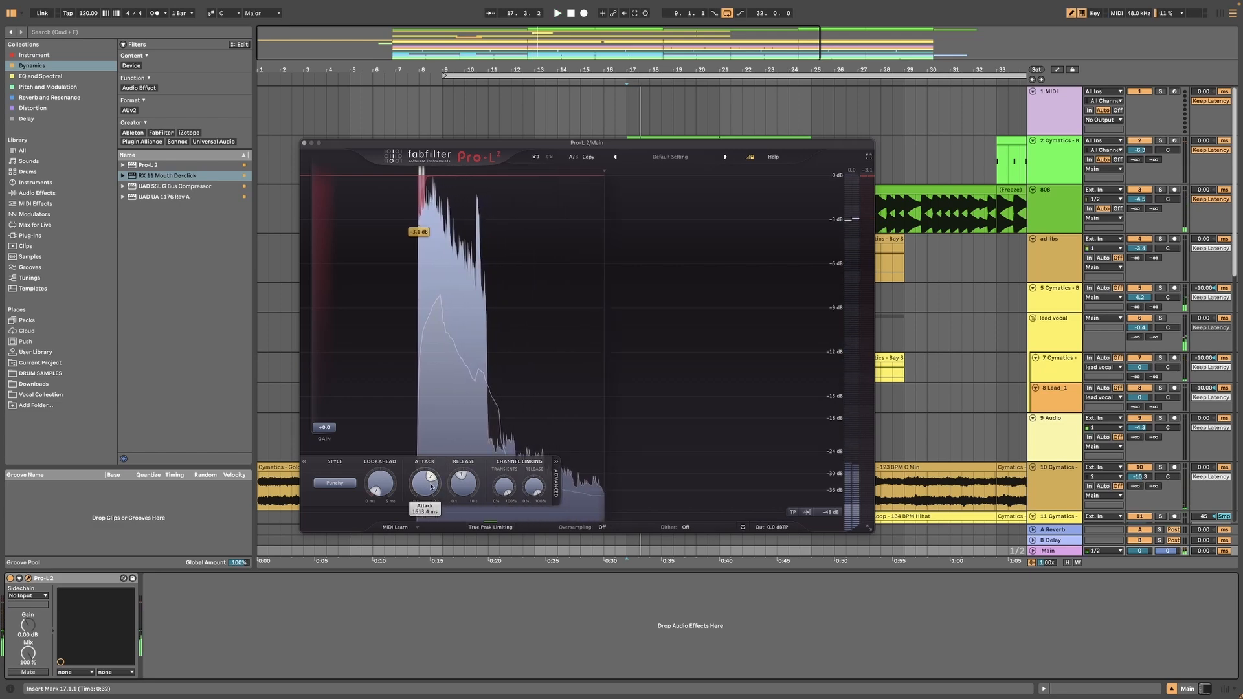
key(space)
mouse_move(327, 427)
mouse_down()
mouse_move(335, 400)
mouse_move(335, 429)
mouse_up()
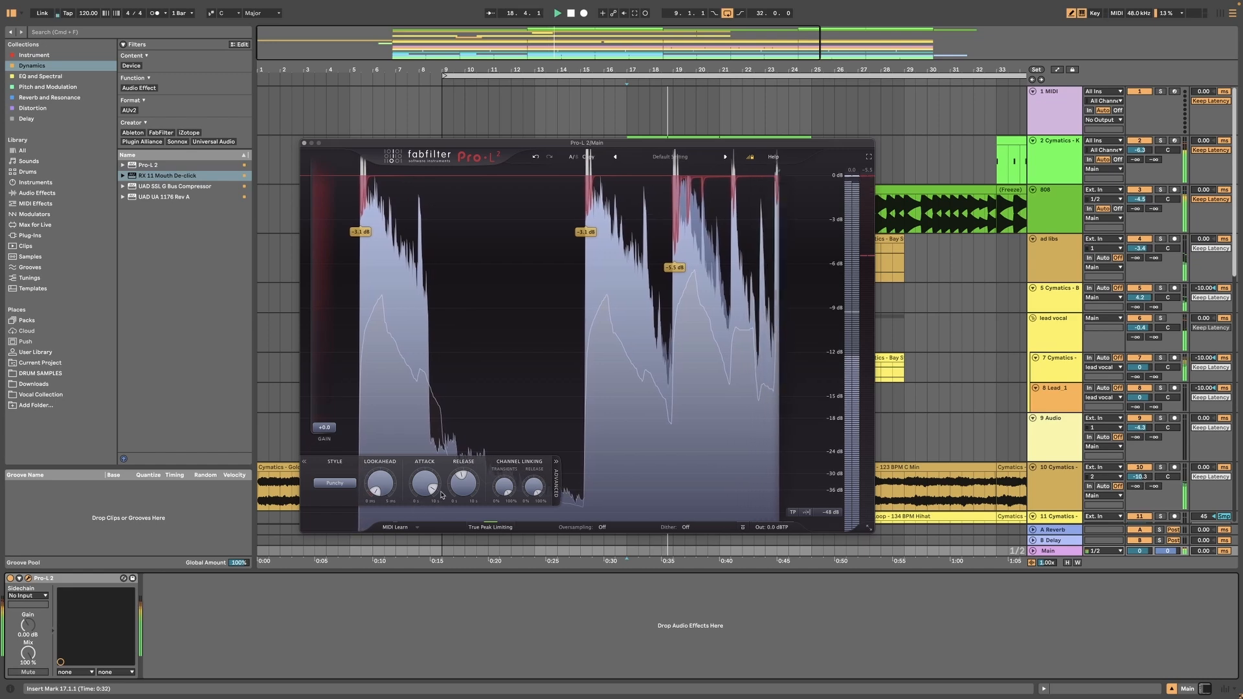
drag(433, 490, 429, 649)
key(space)
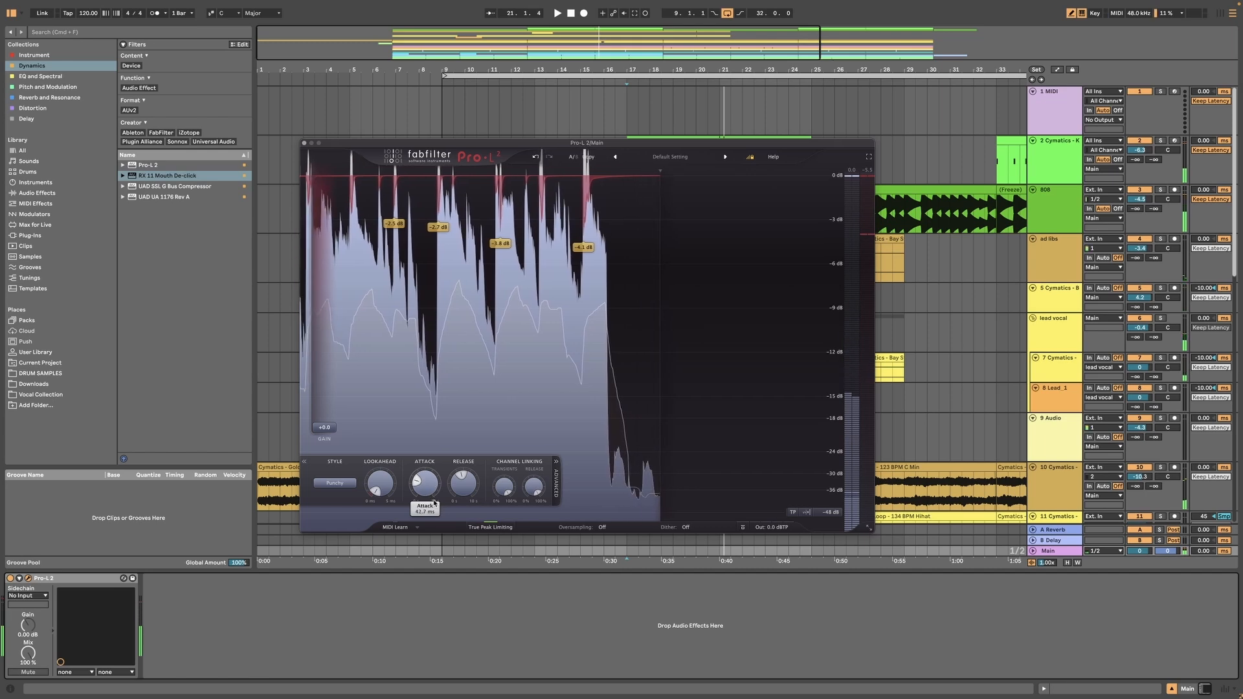
key(space)
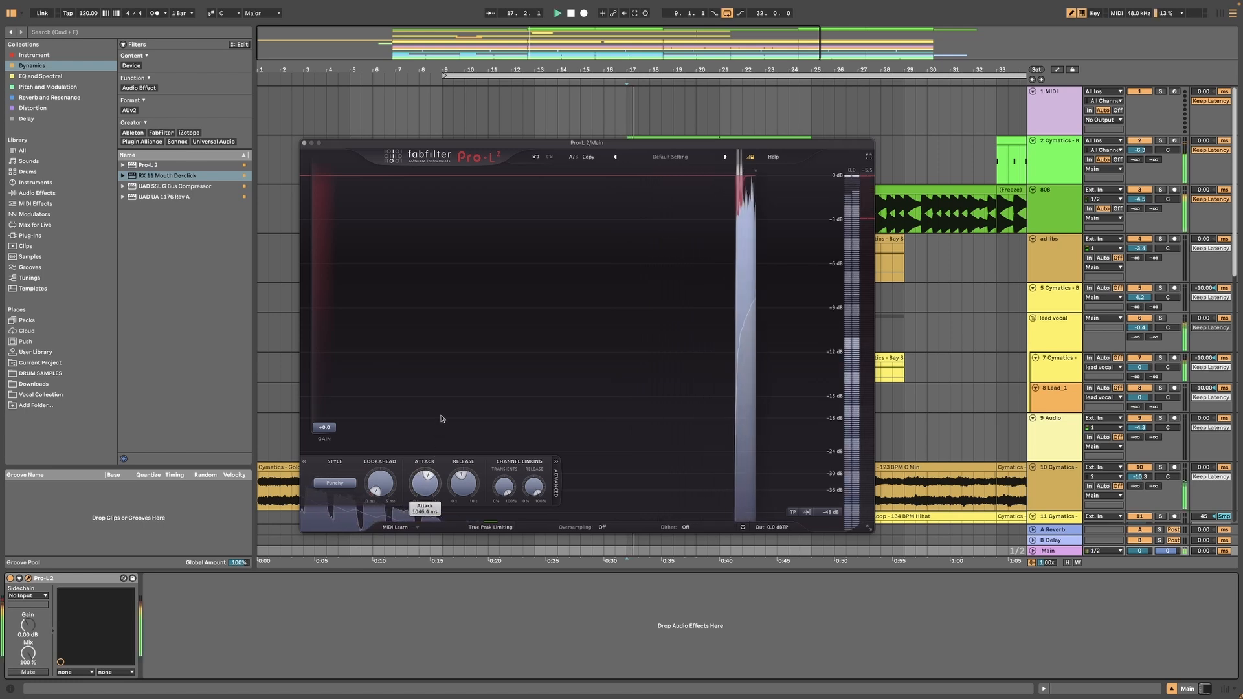
Set Pro-L 2's limiting style to Dynamic and raise its gain to about +4.0 dB while playing the mix
click(334, 483)
click(338, 518)
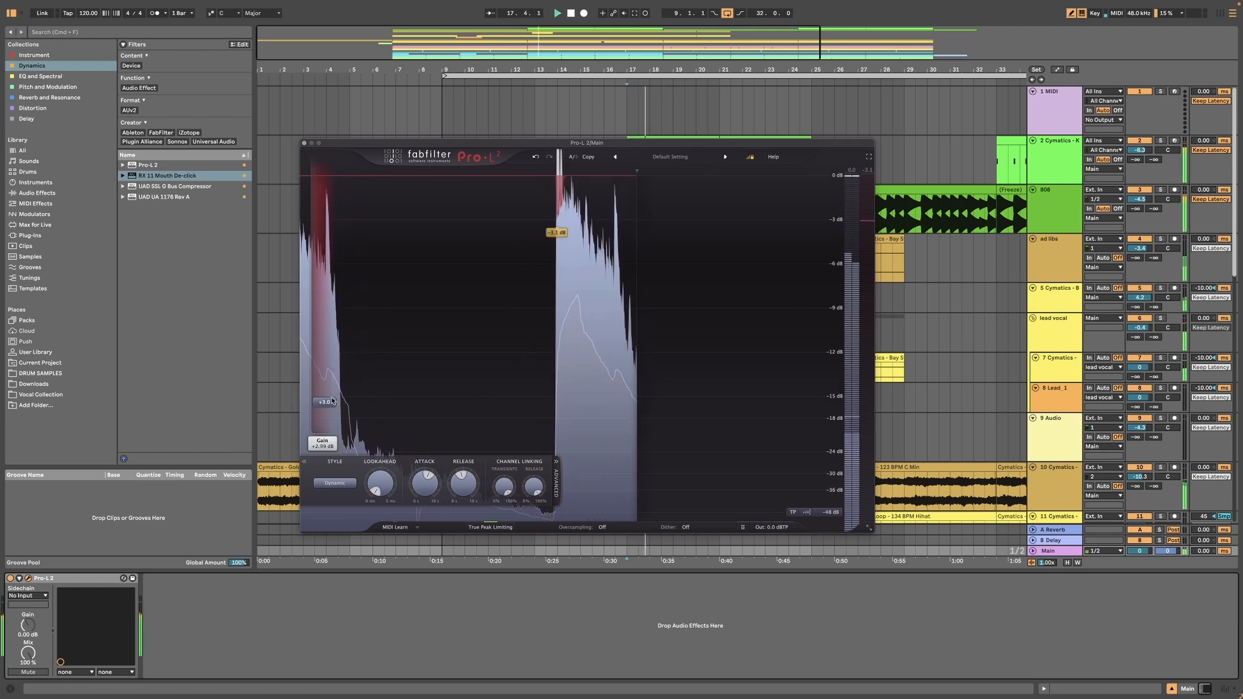
drag(327, 429, 332, 402)
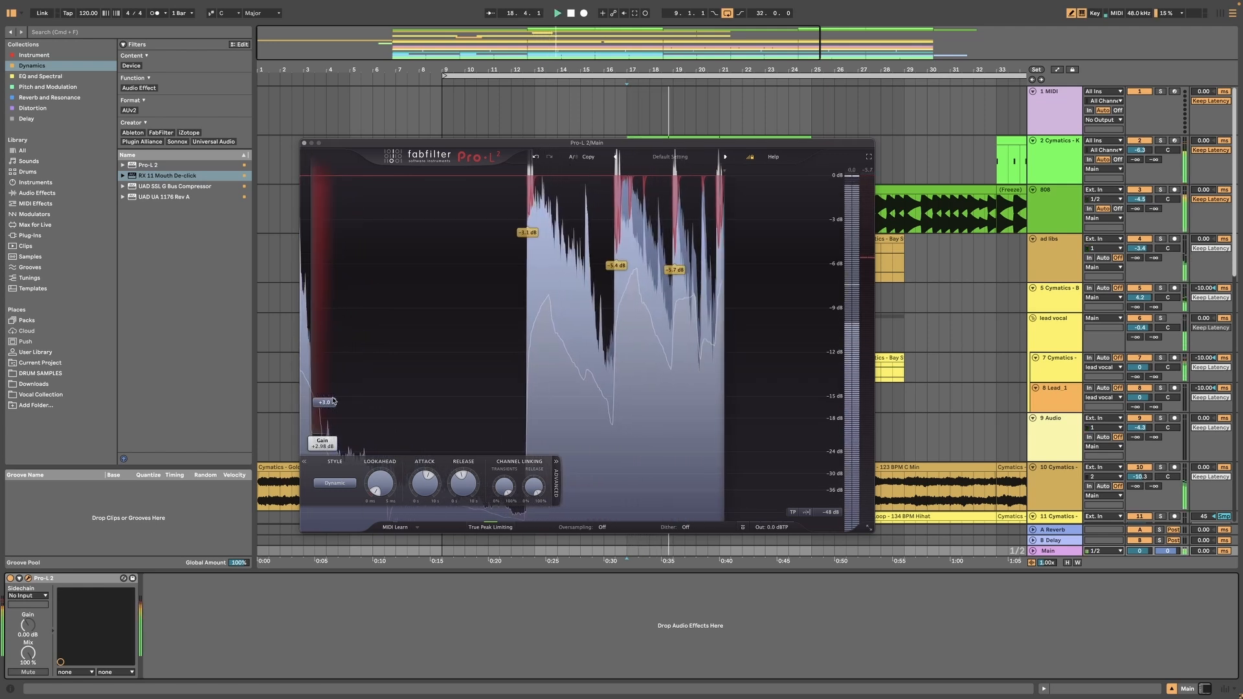
mouse_move(332, 402)
mouse_down()
mouse_move(337, 374)
mouse_move(327, 396)
mouse_up()
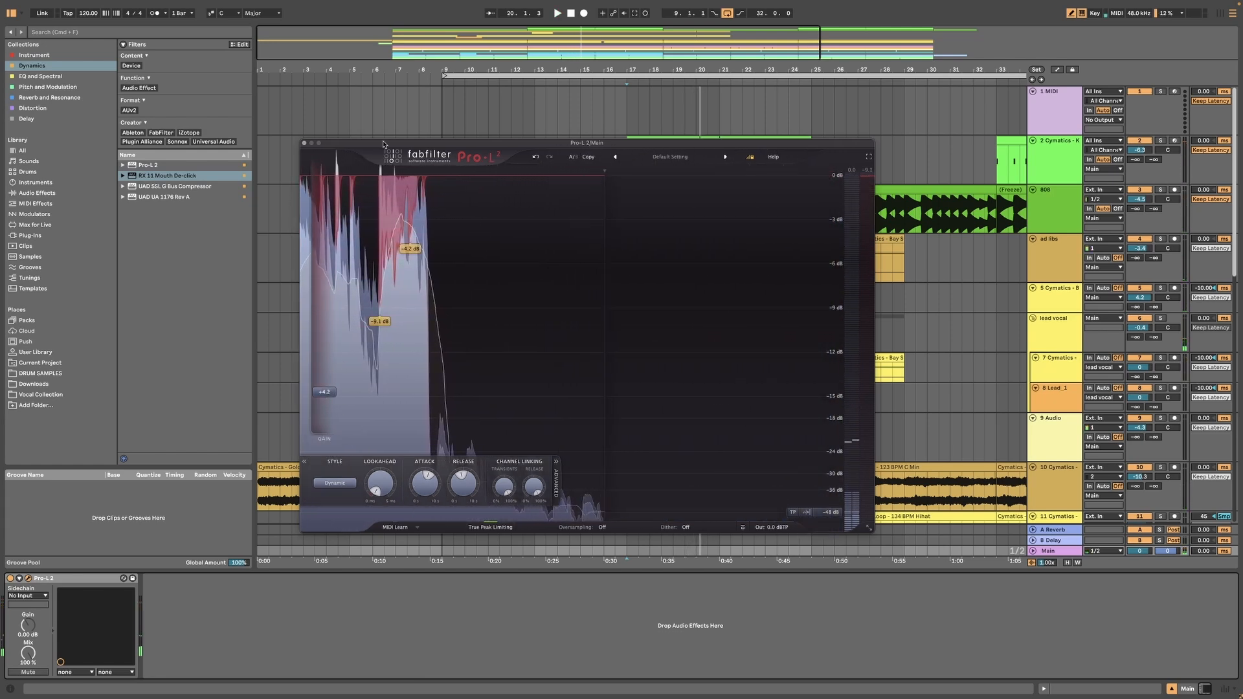
drag(386, 145, 391, 188)
drag(548, 191, 511, 176)
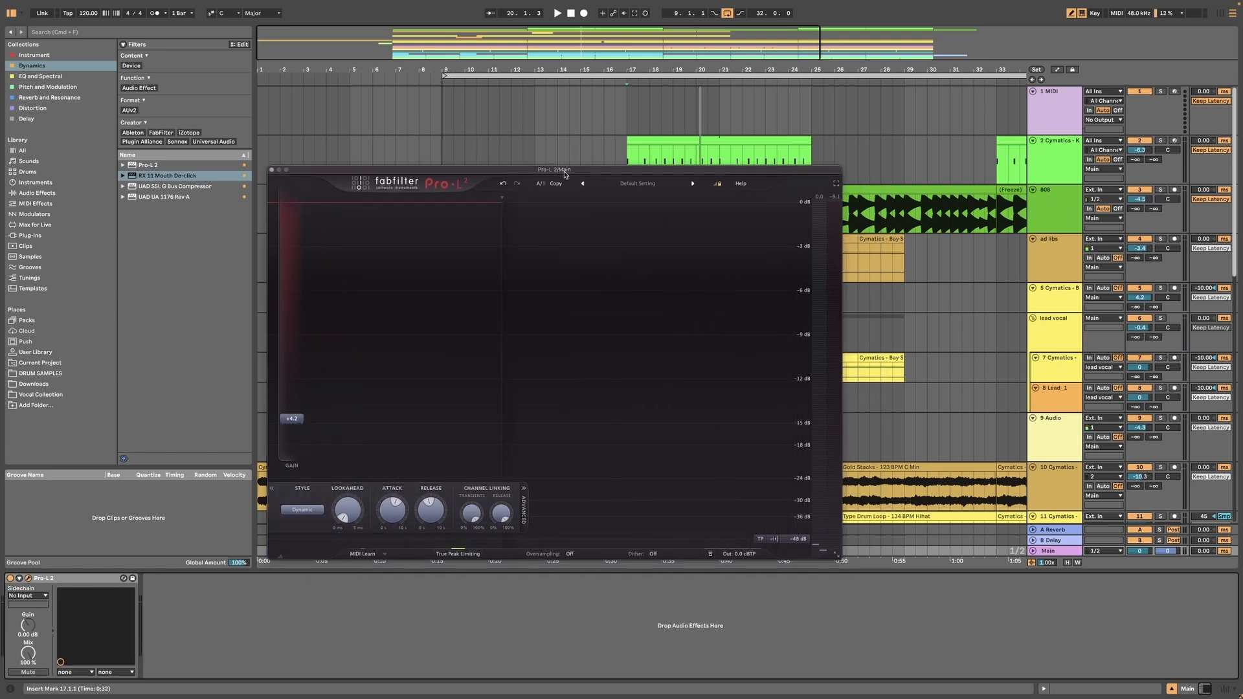
mouse_move(566, 174)
mouse_down()
mouse_move(571, 224)
mouse_move(538, 221)
mouse_move(606, 263)
mouse_move(576, 160)
mouse_up()
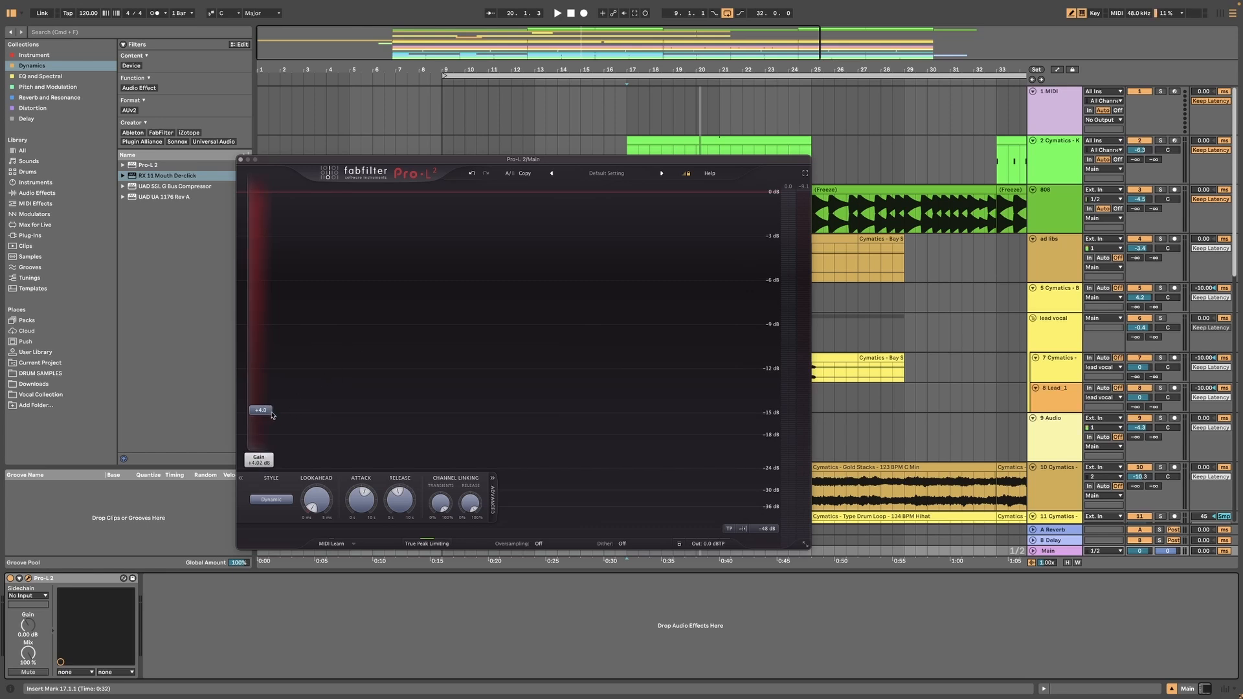
mouse_move(273, 415)
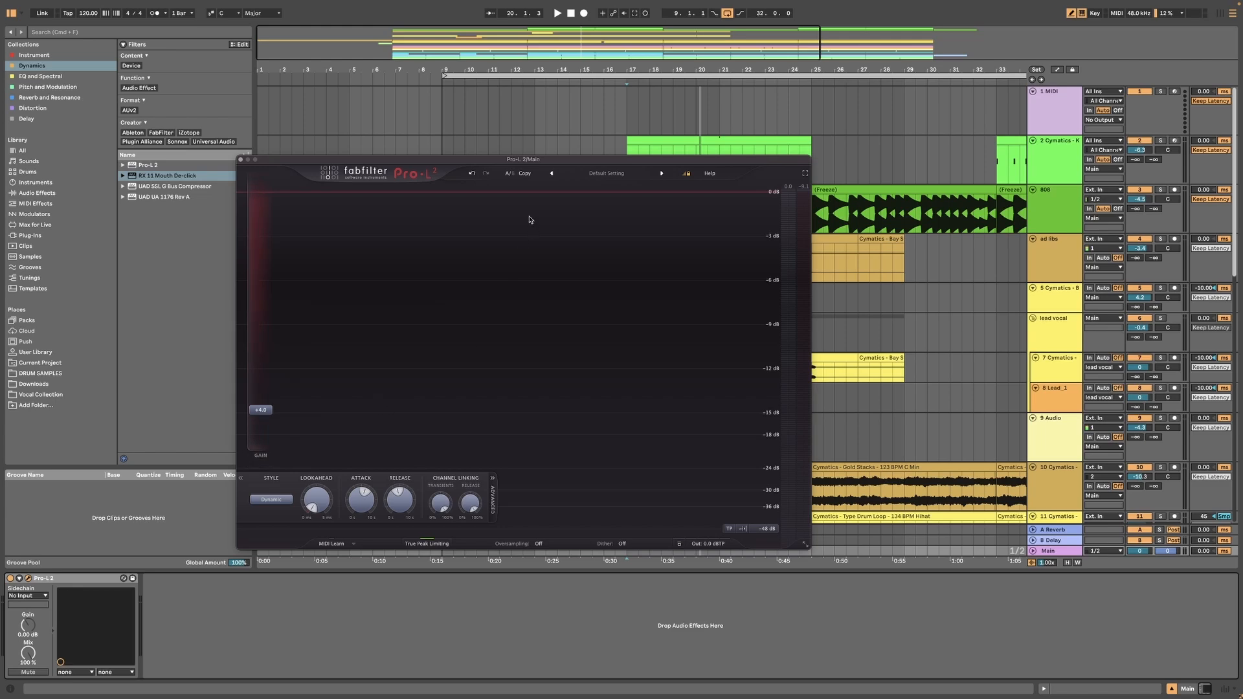
drag(520, 163, 501, 191)
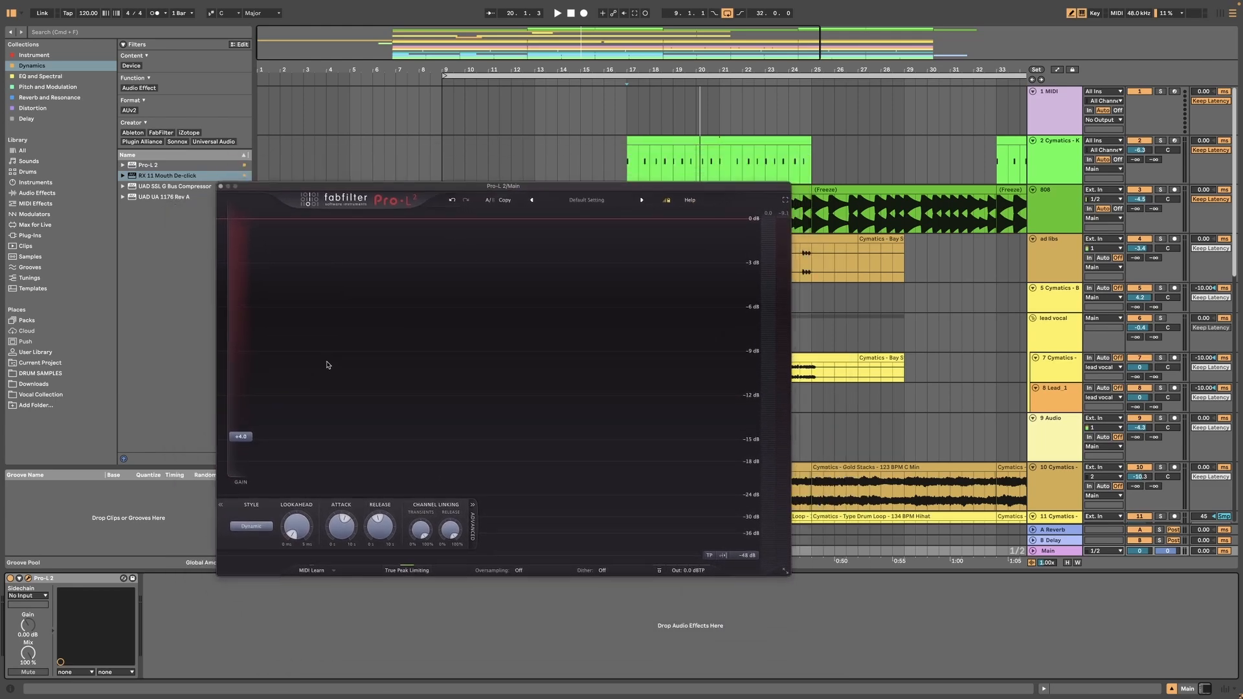
Set Pro-L 2's gain to about +3.6 dB during playback, try an attack of about 222 ms, lengthen it again and close the limiter
key(space)
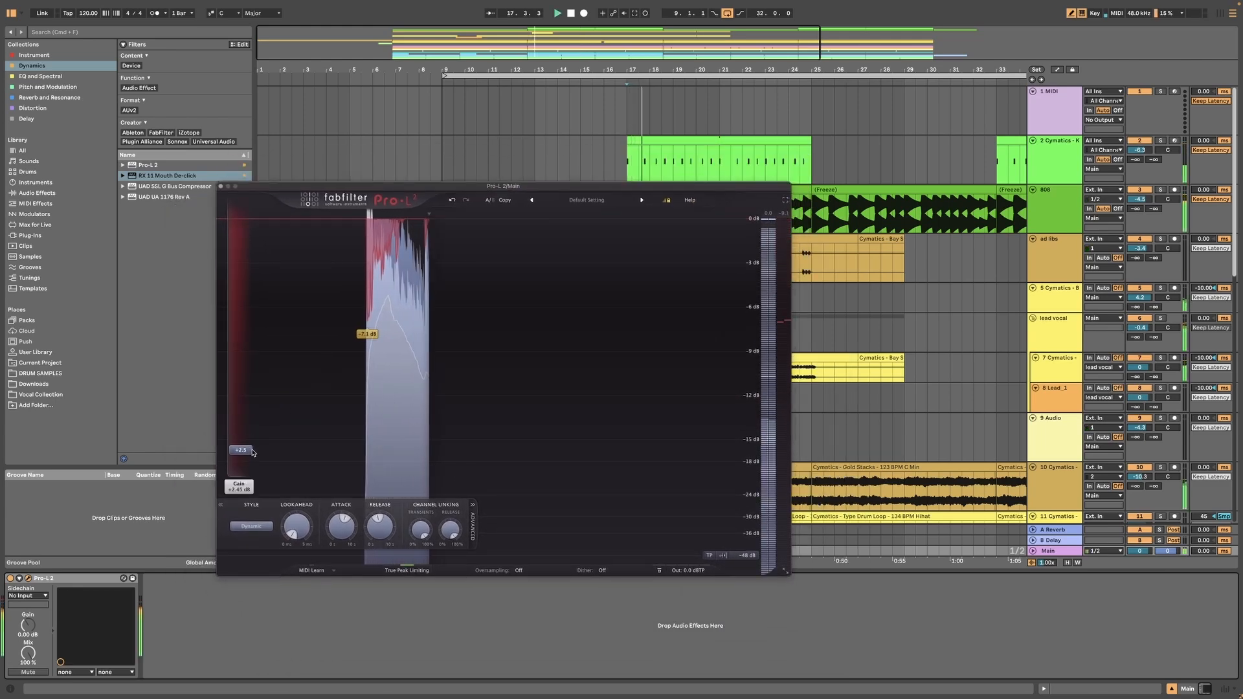
drag(251, 441, 253, 443)
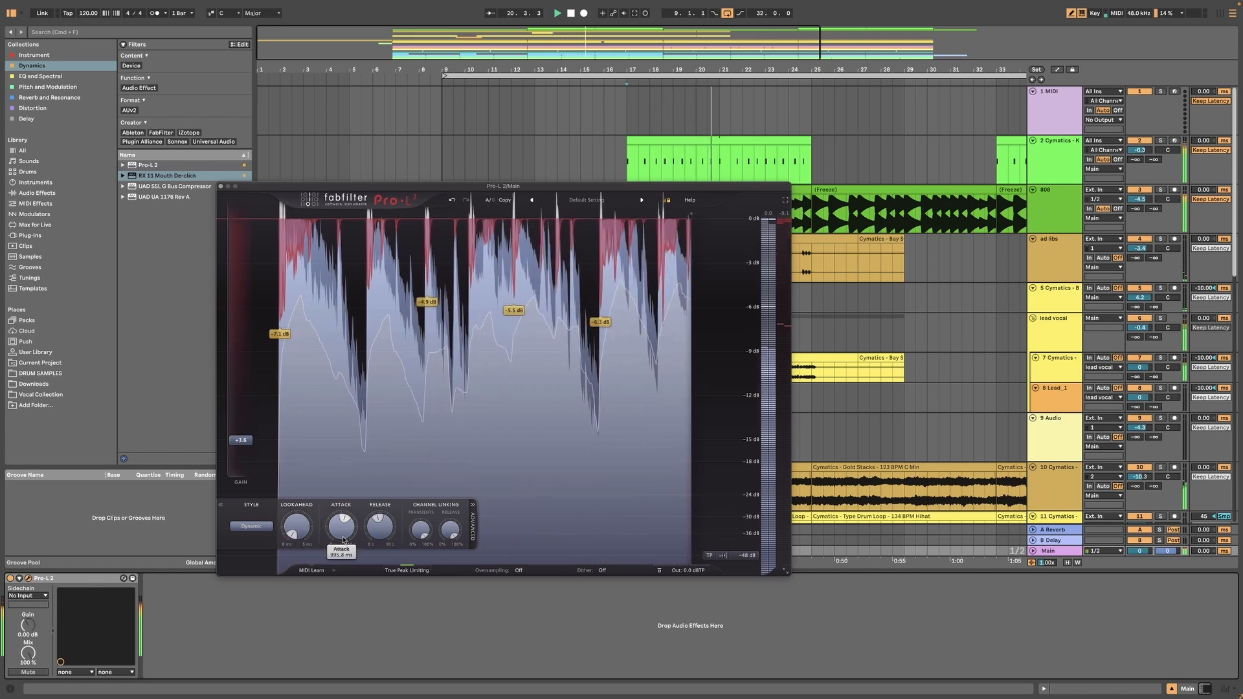
drag(343, 529, 346, 602)
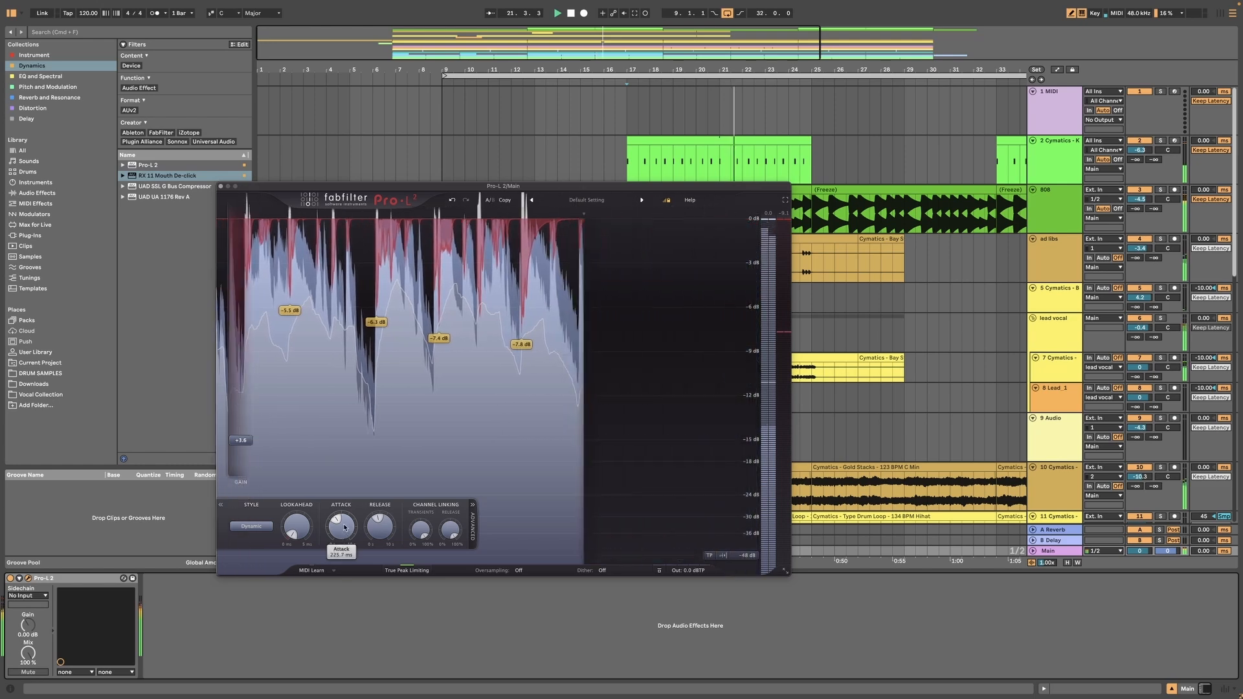
drag(345, 532, 348, 487)
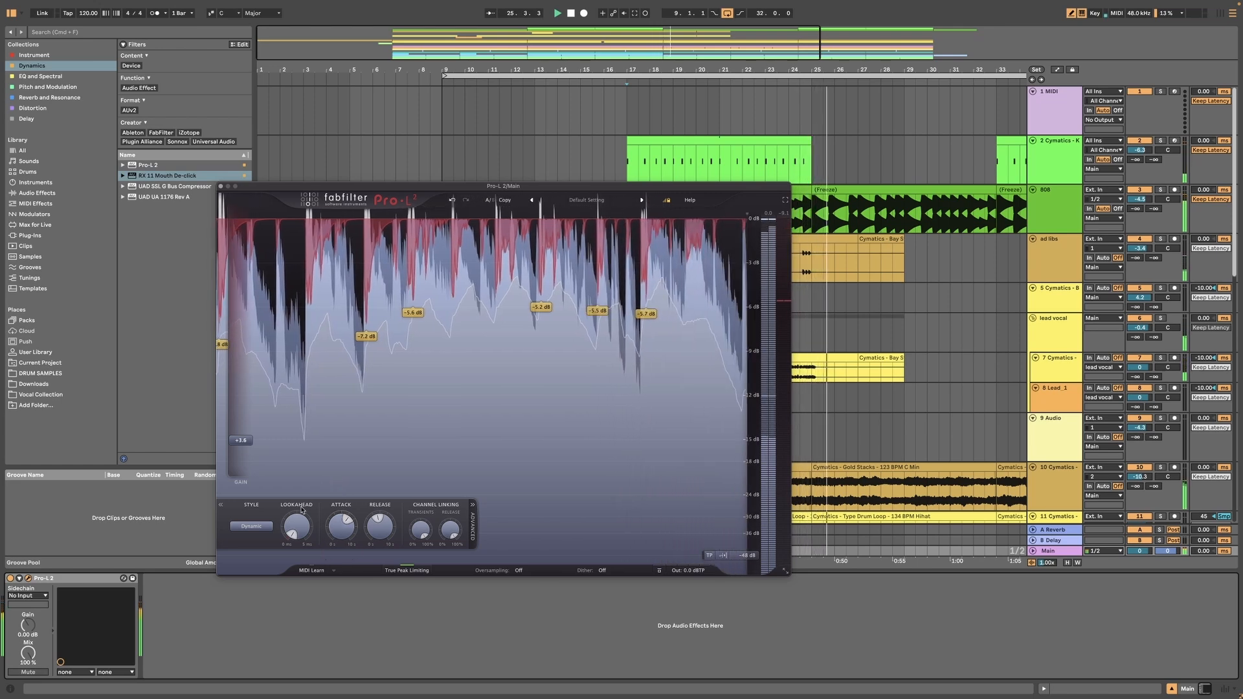
click(221, 185)
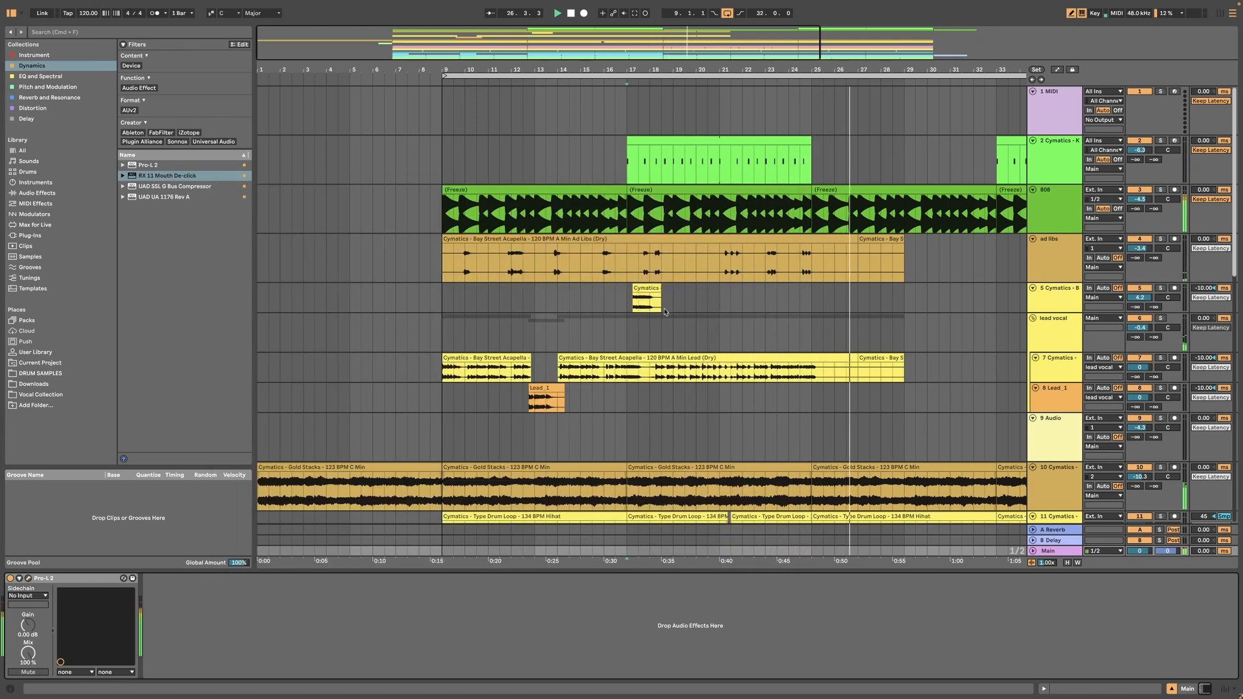
Look over the arrangement tracks during playback and place the insert marker at bar 9 on the lead vocal track
scroll(726, 366, down, 2)
scroll(730, 364, down, 2)
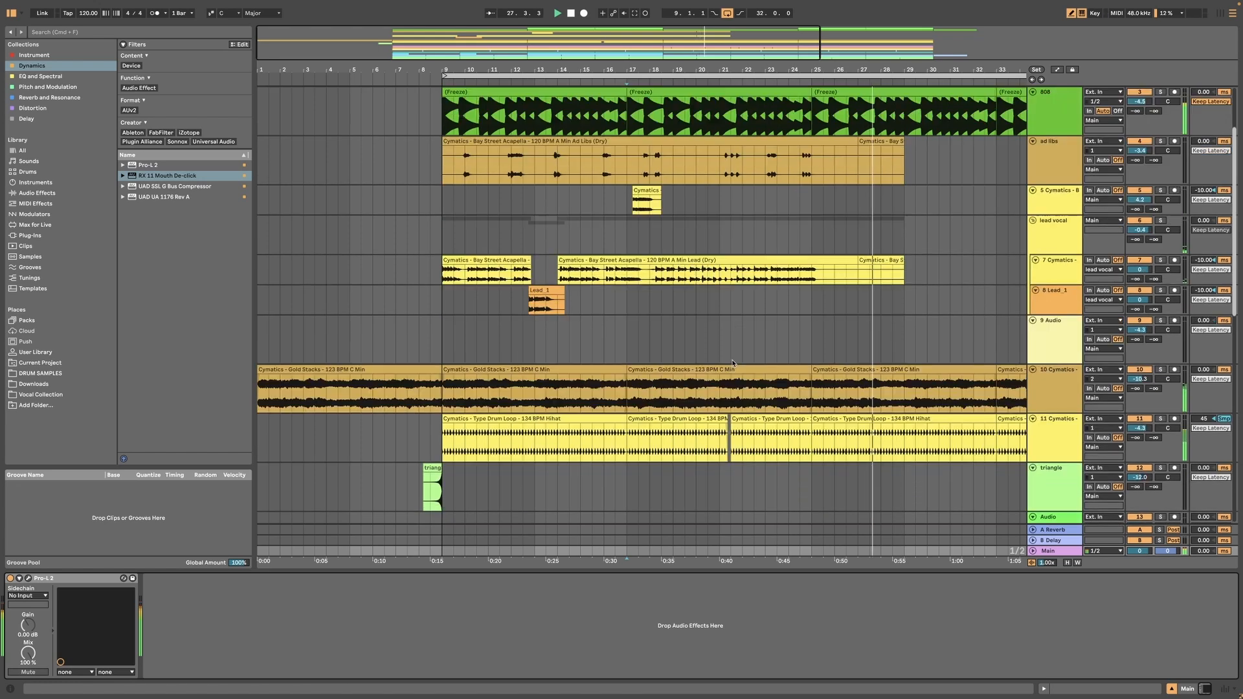
scroll(732, 364, up, 4)
click(445, 332)
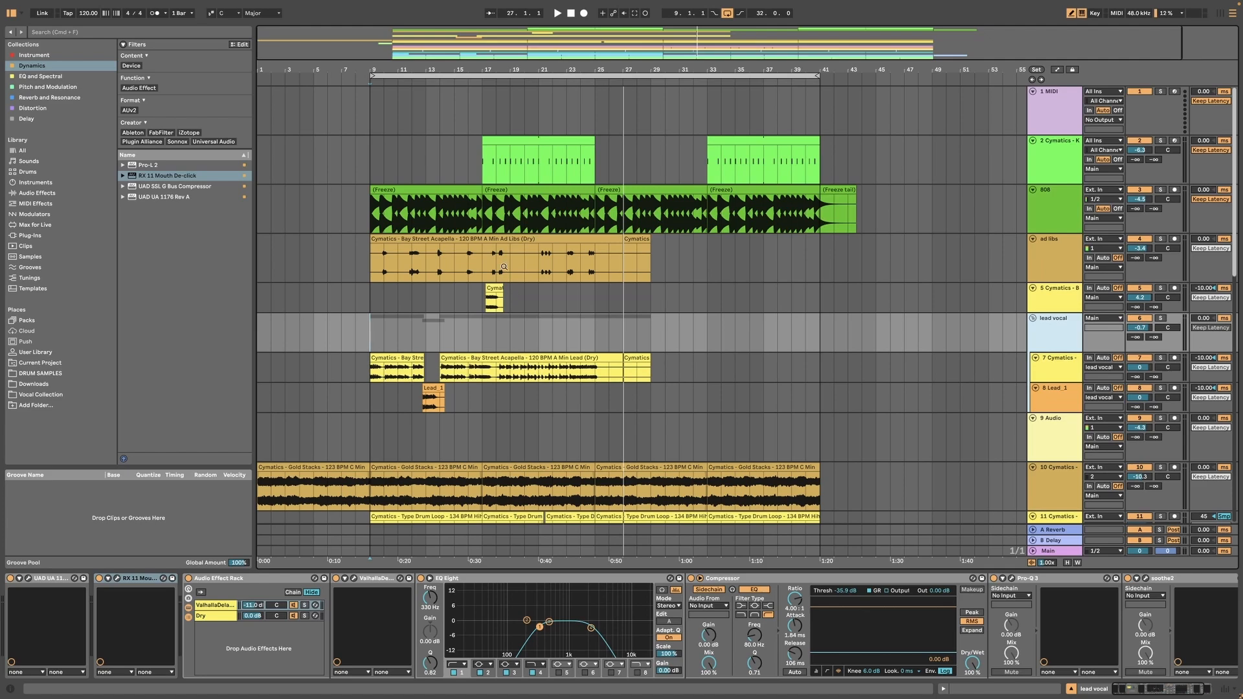
Look over all arrangement tracks from bar 9 and bring up the ad libs track's effect chain for review
click(373, 162)
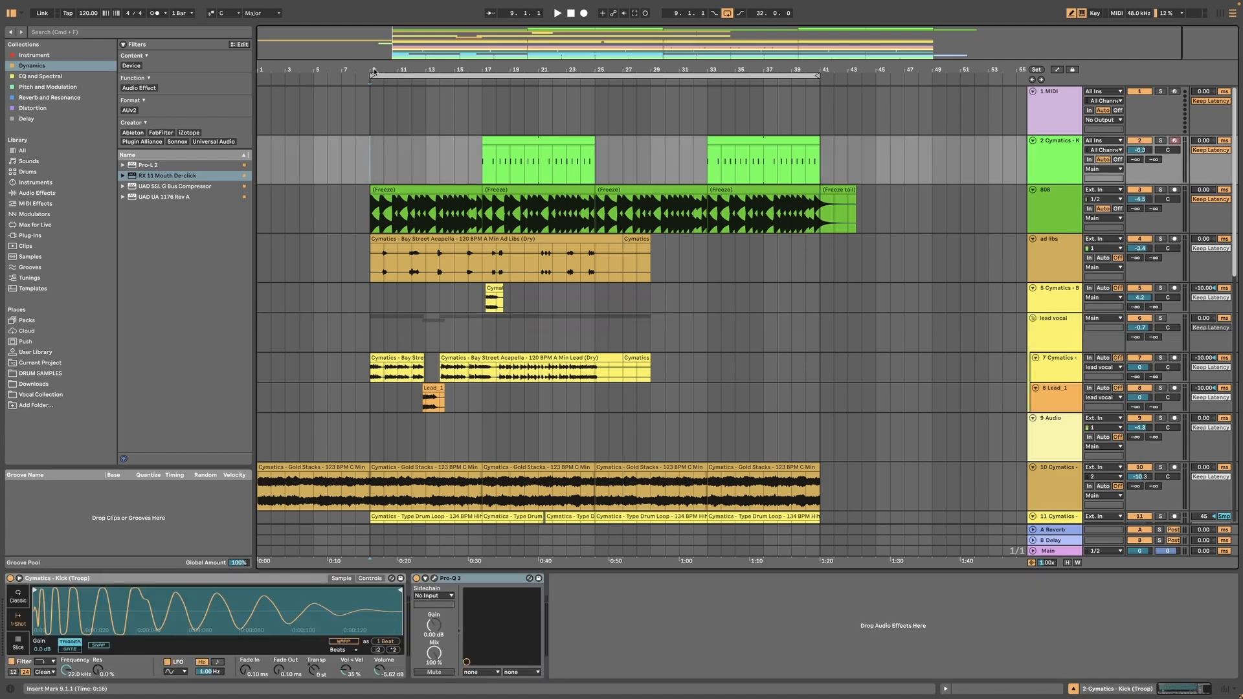
drag(373, 71, 646, 333)
scroll(664, 342, down, 14)
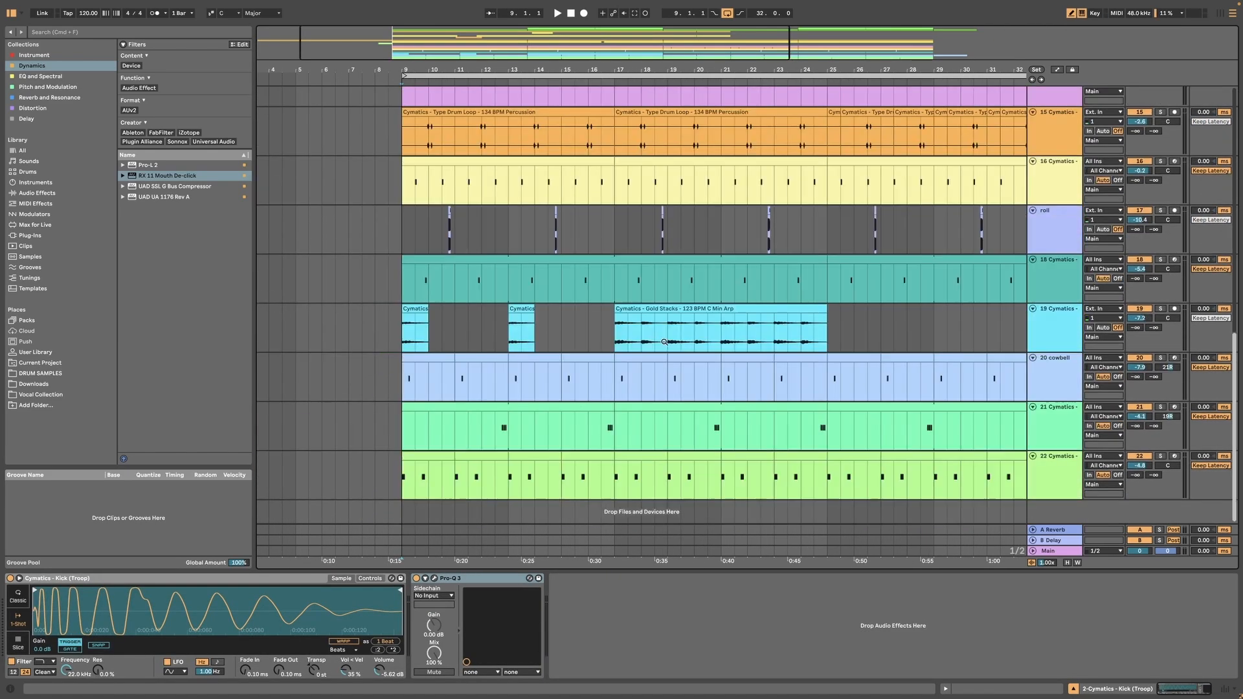
scroll(670, 346, up, 14)
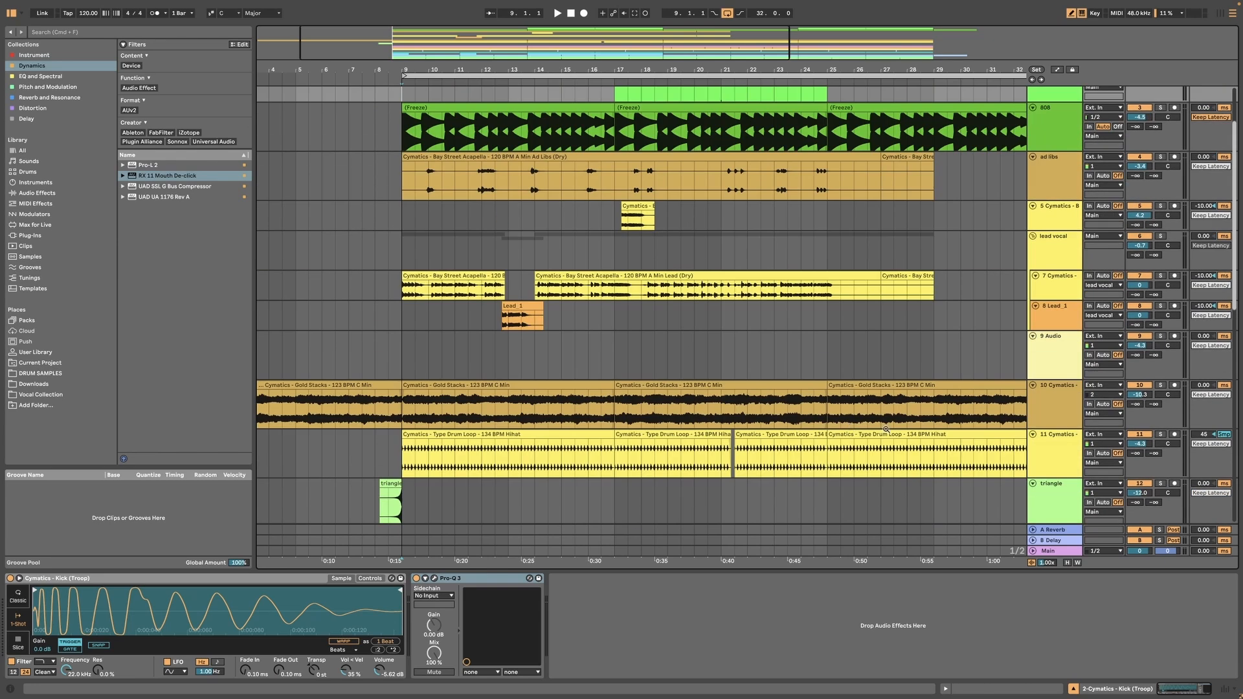
scroll(439, 294, up, 3)
click(406, 268)
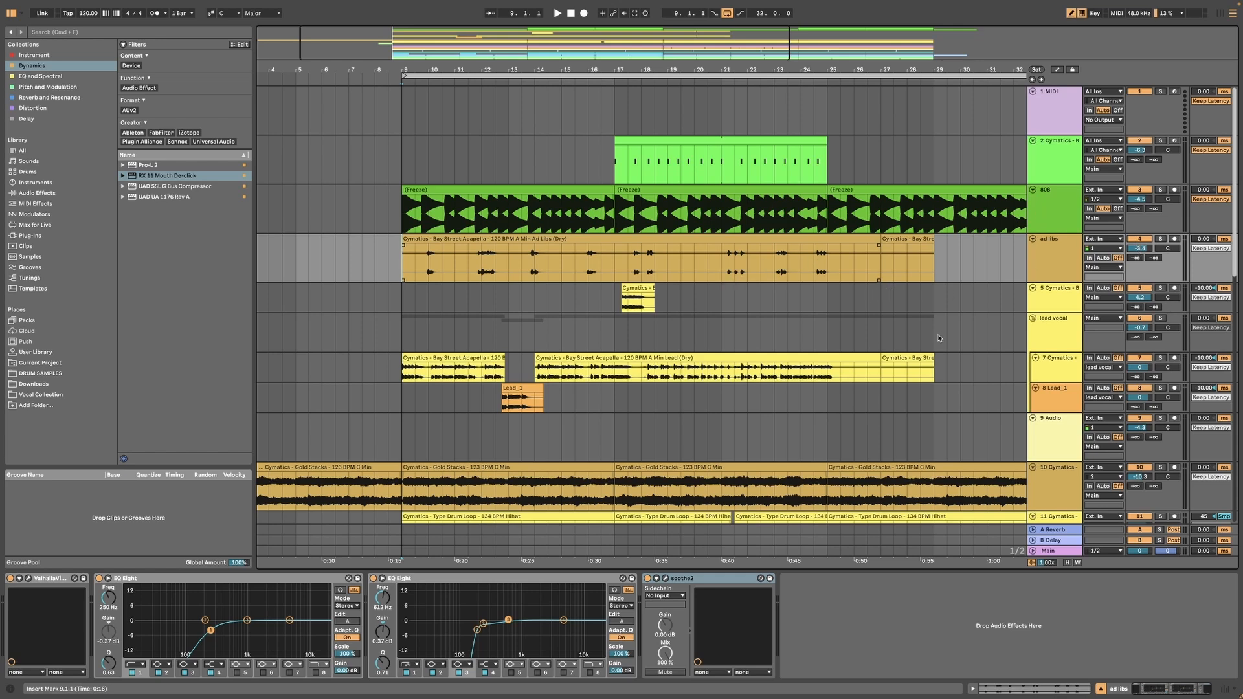
scroll(939, 337, down, 2)
scroll(939, 334, up, 2)
Place the insert marker at bar 17 on the kick track and select its Pro-Q 3 device
click(644, 175)
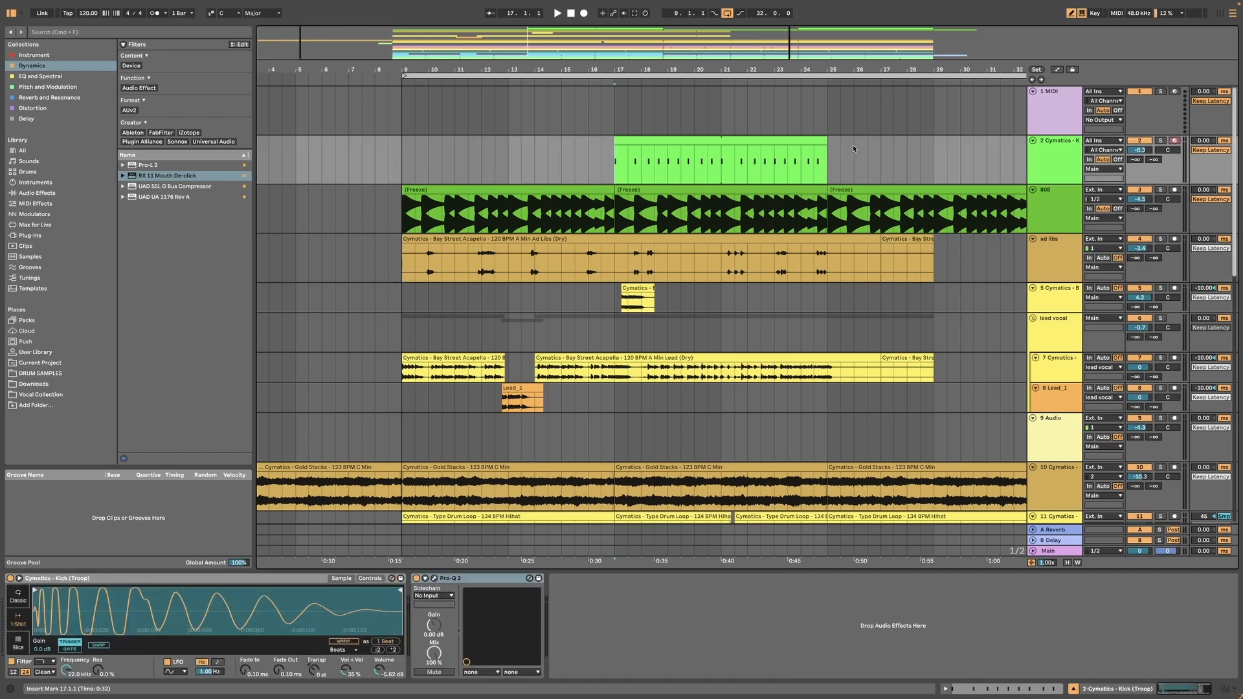
click(1041, 153)
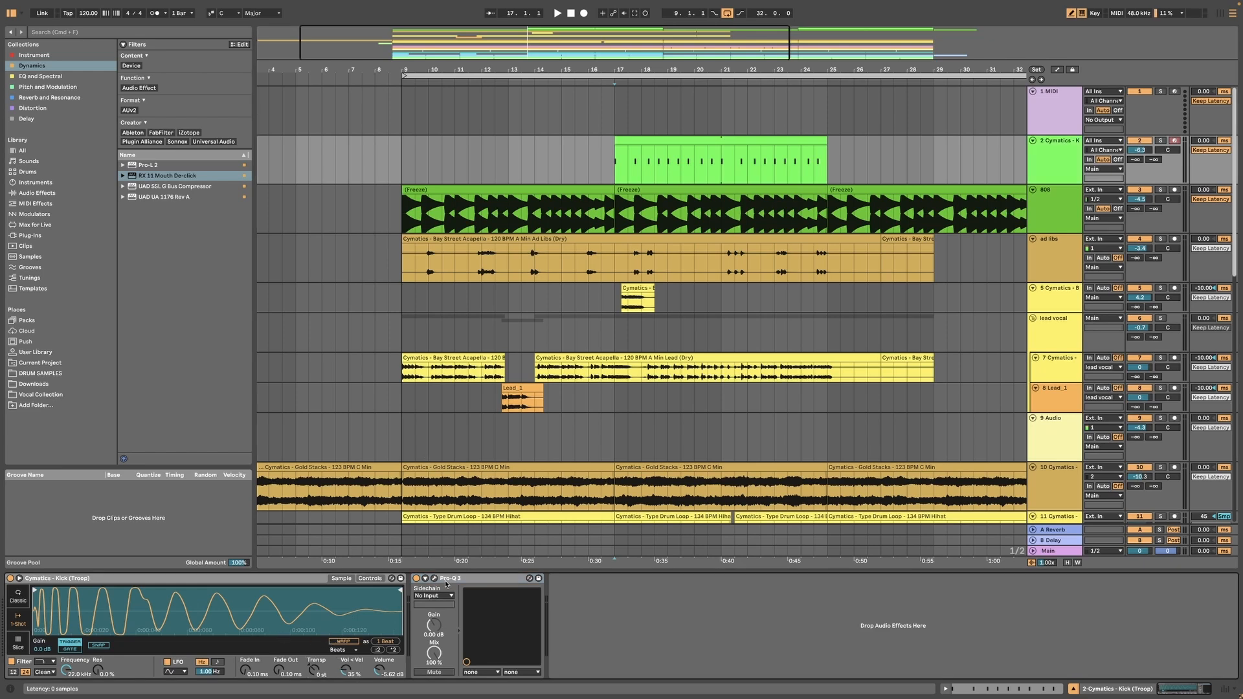
click(479, 579)
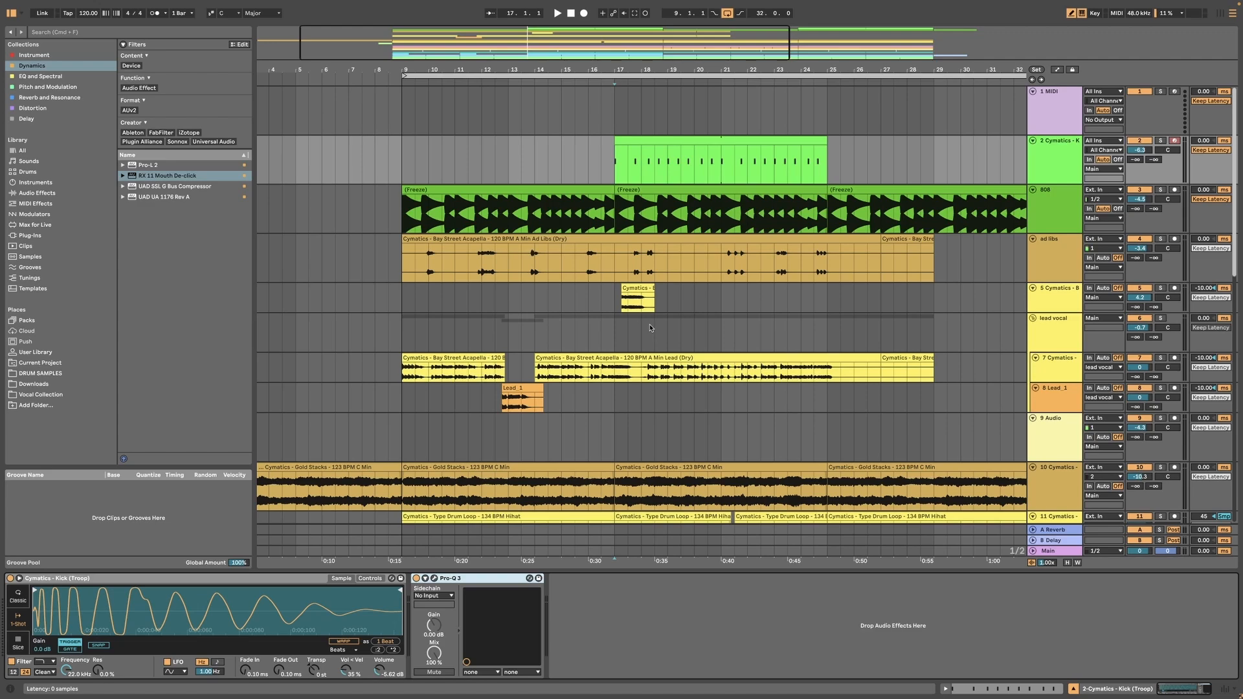
Raise the low cut in the Gold Stacks track's Pro-Q 3 to about 105 Hz and close the equalizer
scroll(650, 328, down, 9)
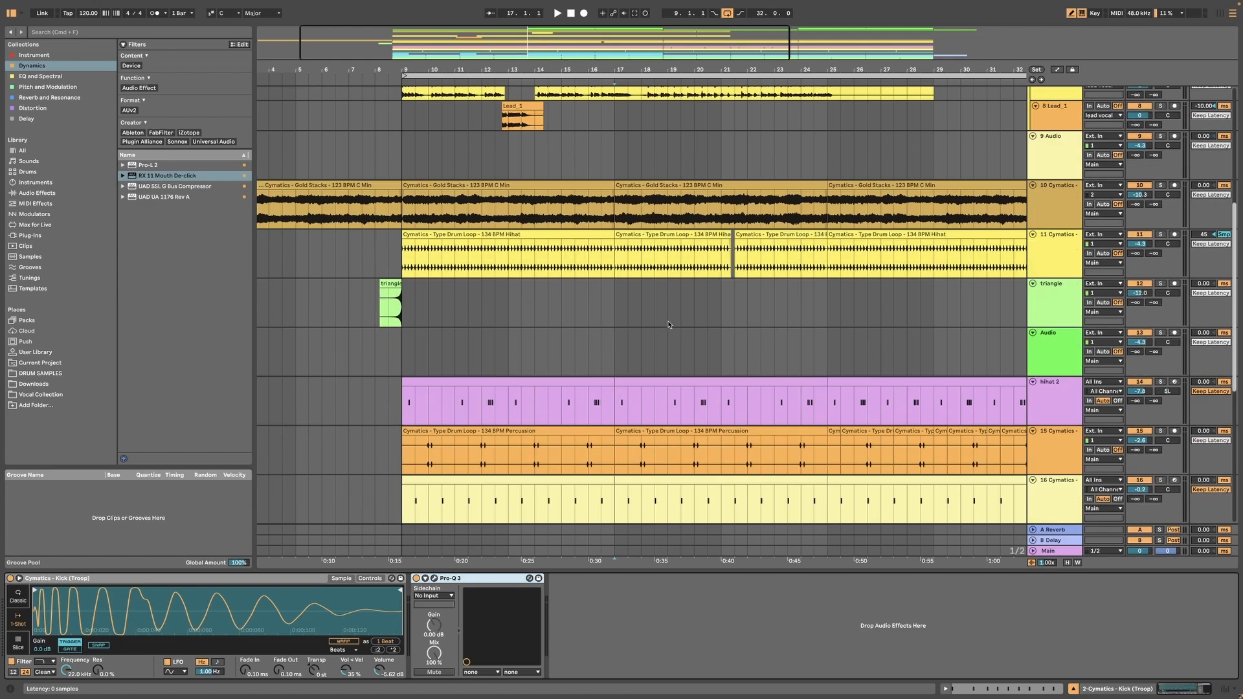
scroll(669, 325, up, 2)
double_click(1055, 266)
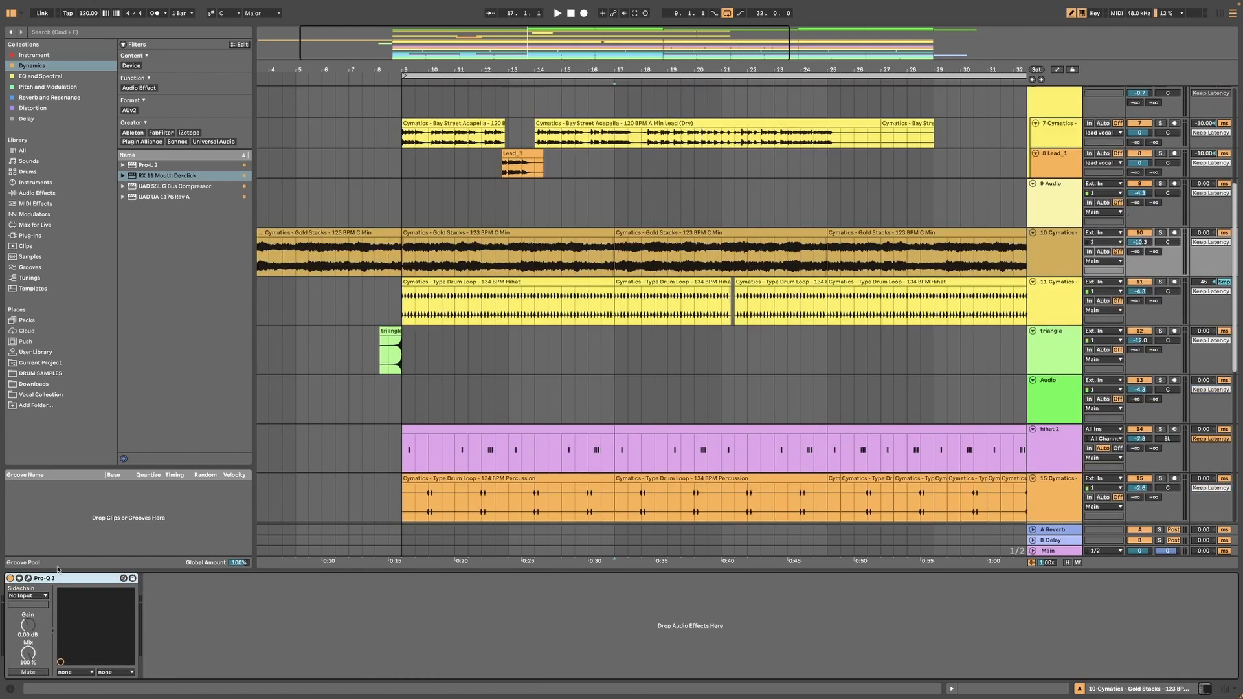
click(27, 578)
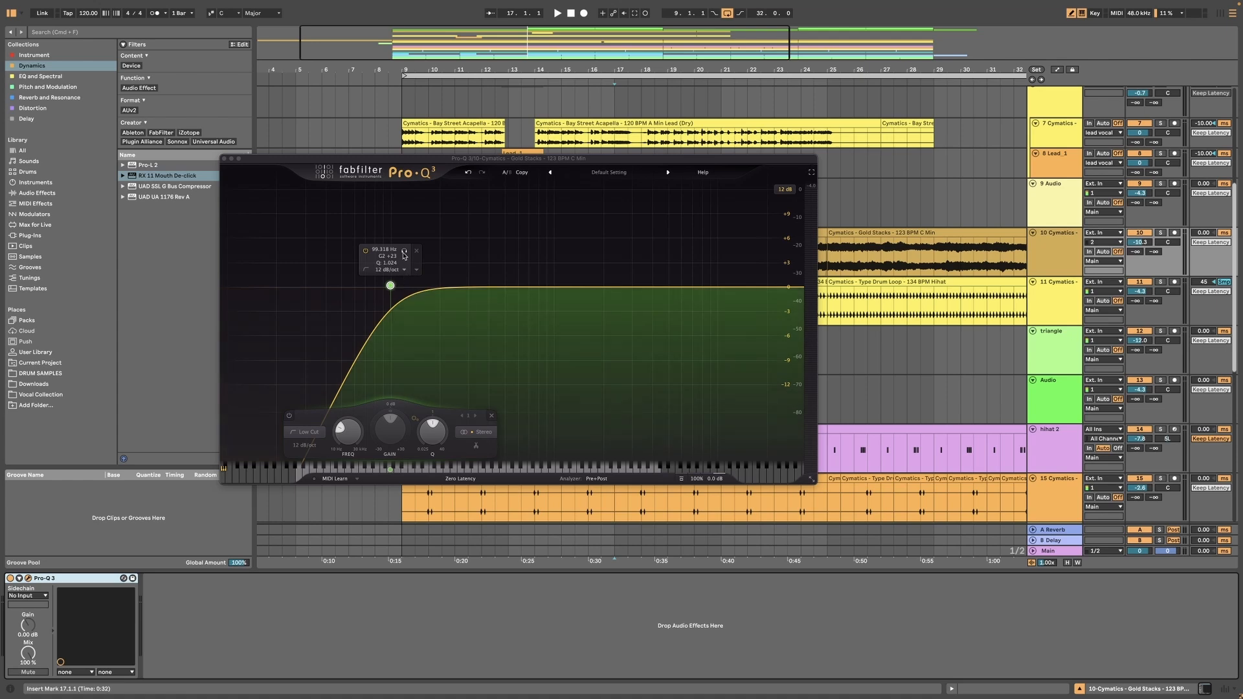
click(404, 253)
drag(407, 158, 404, 224)
drag(404, 318, 408, 318)
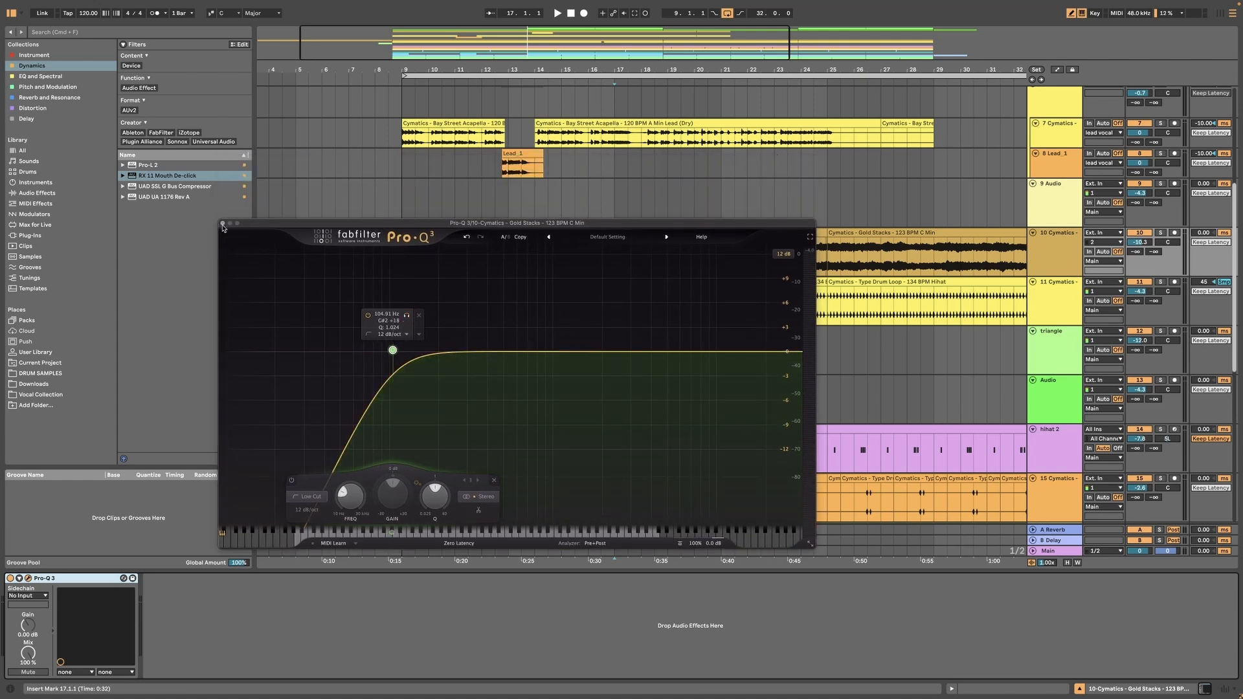
click(223, 223)
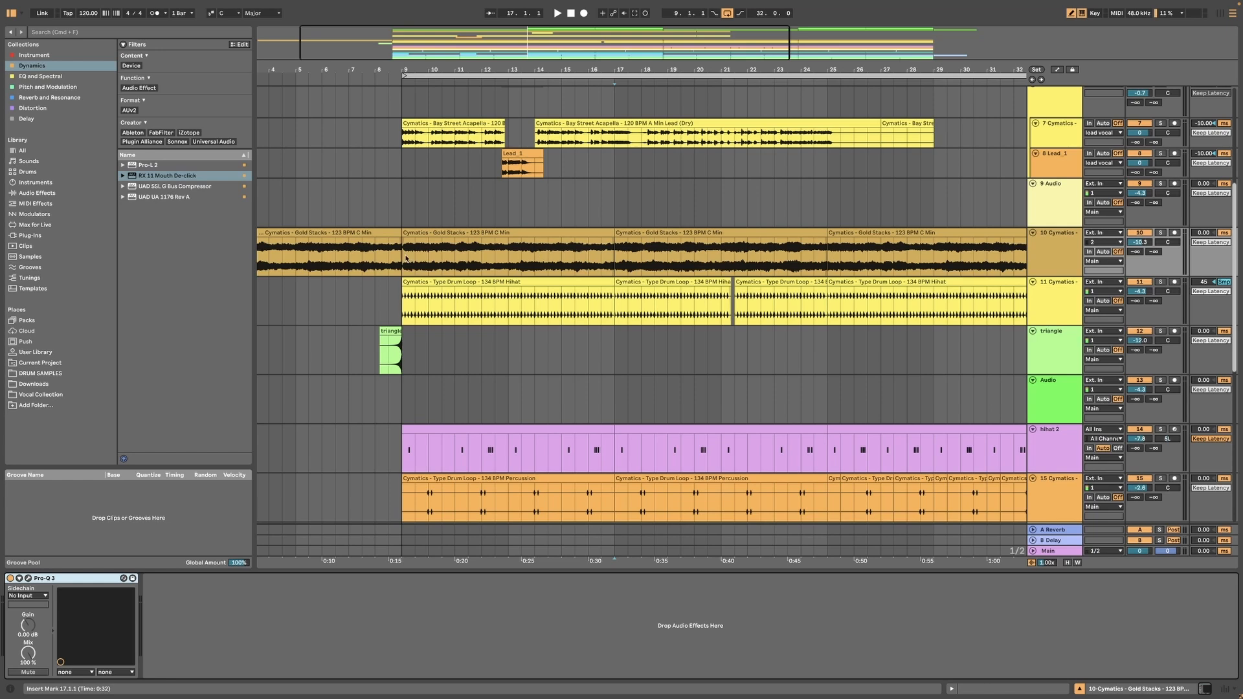
Review the Gold Stacks track's Pro-Q 3 curve again and look through the arrangement's other tracks
click(1038, 265)
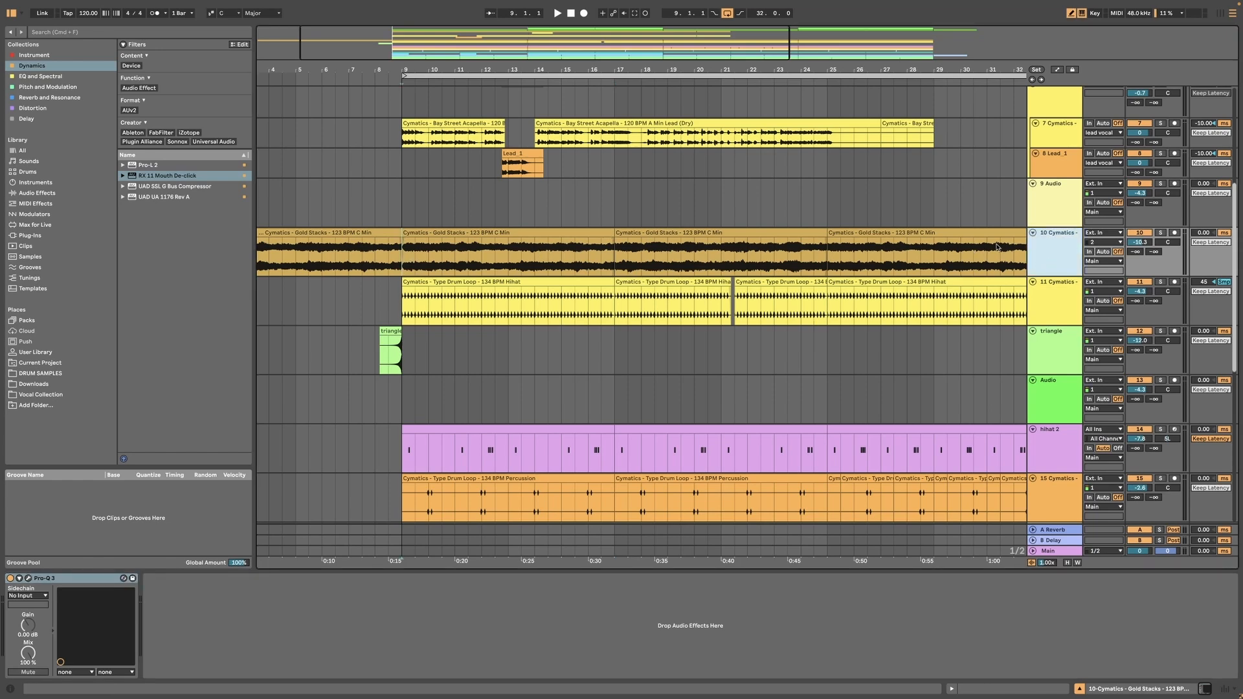
click(28, 578)
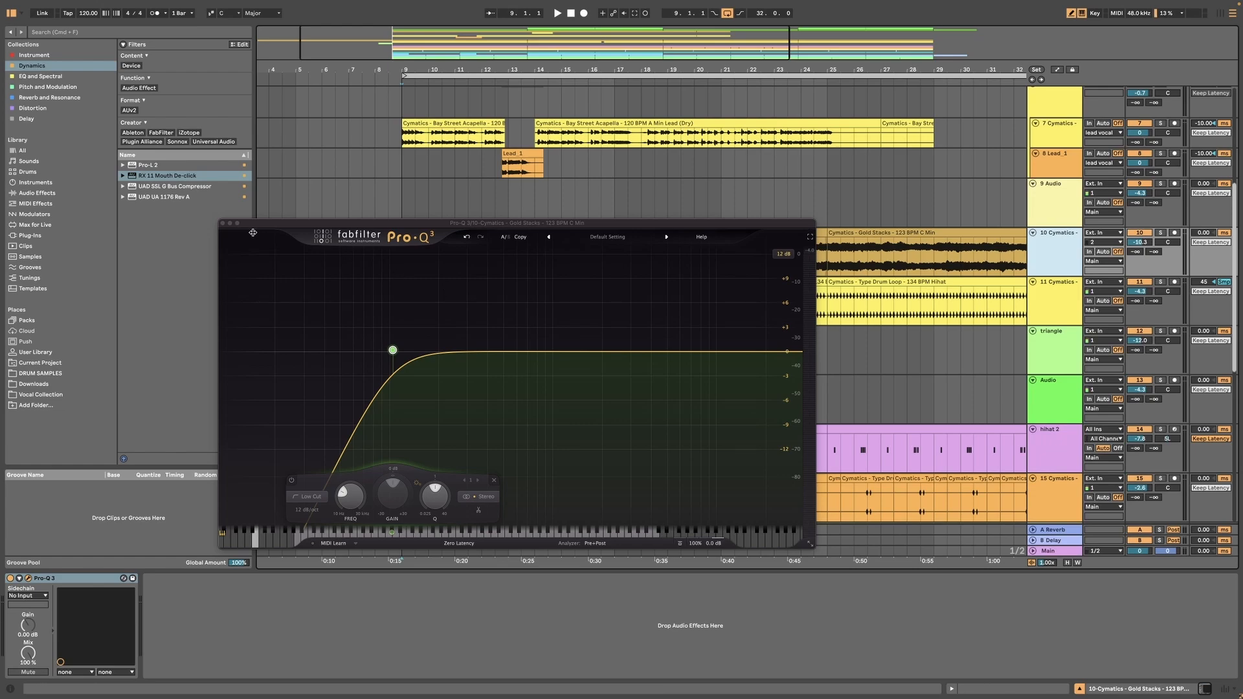
click(222, 222)
scroll(706, 323, up, 3)
scroll(706, 323, down, 12)
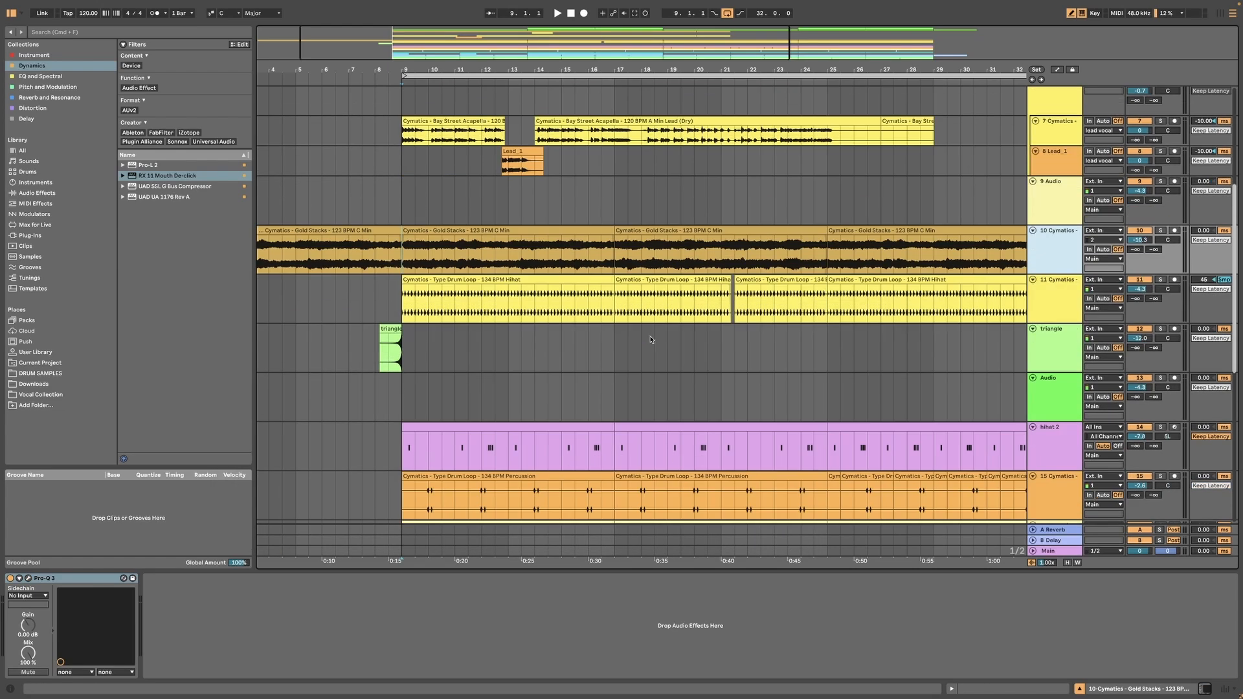
scroll(716, 346, up, 6)
scroll(717, 346, up, 6)
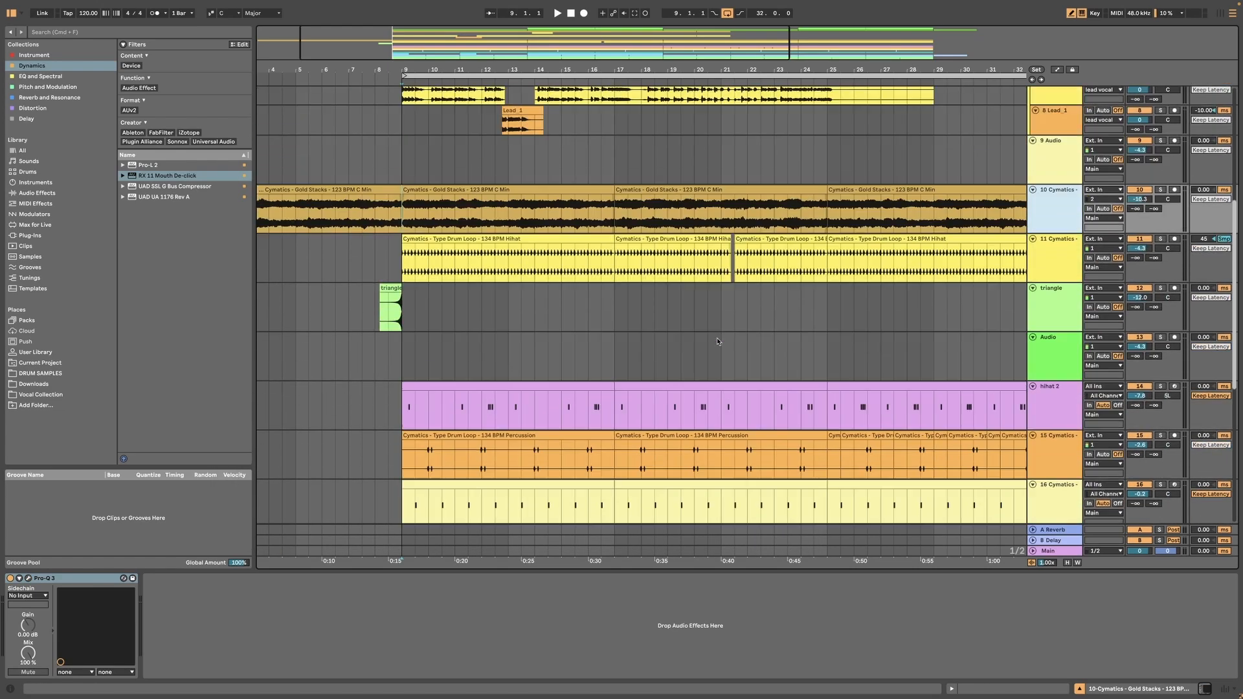
scroll(978, 262, up, 1)
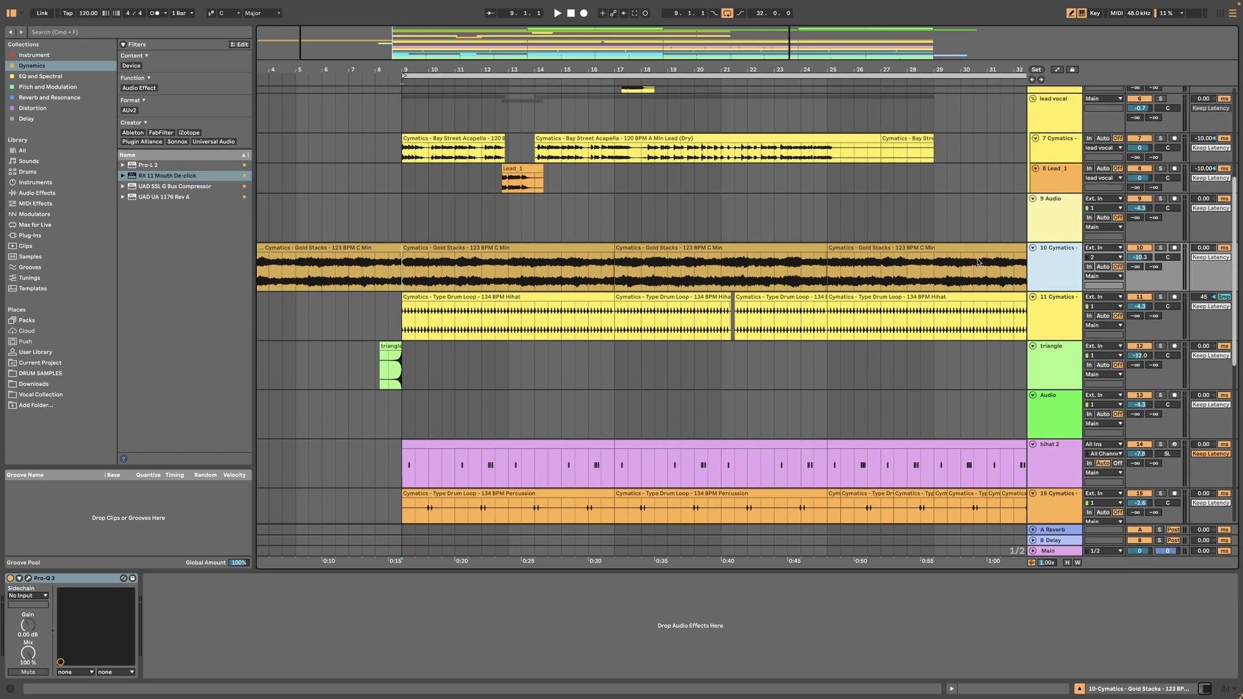
scroll(1053, 271, up, 10)
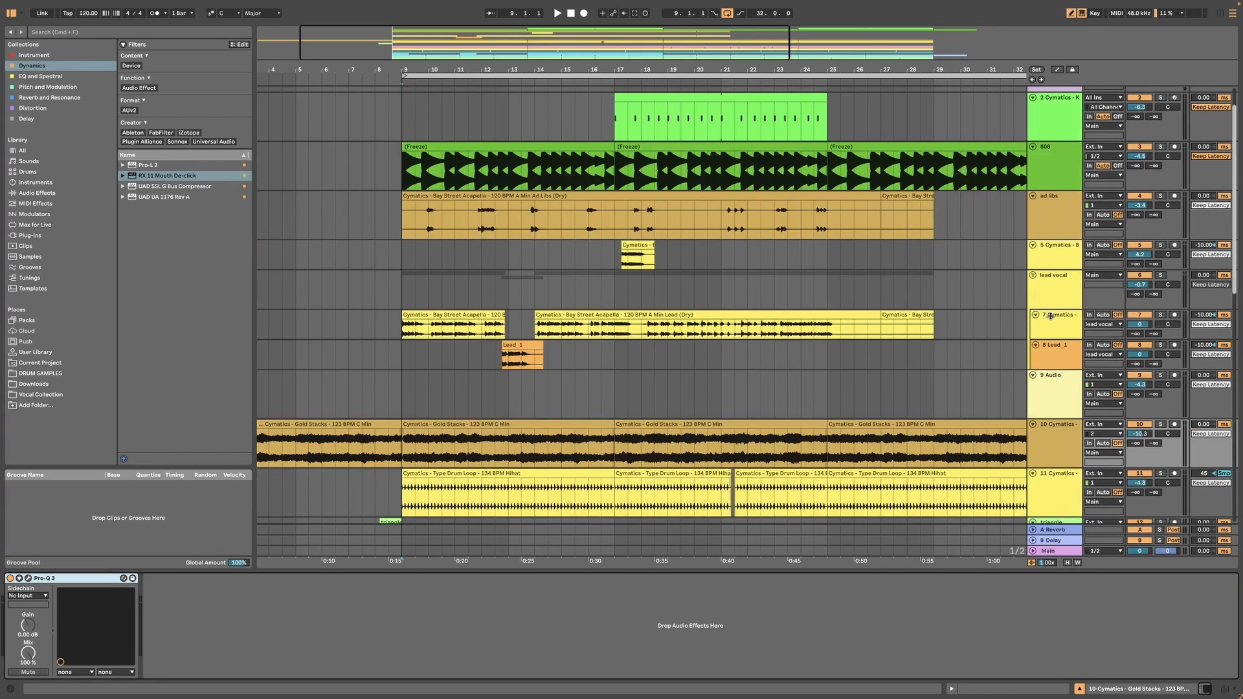
Review the lead vocal group's effect chain, including EQ Eight, Compressor and the ValhallaDelay settings in the Audio Effect Rack
click(1056, 304)
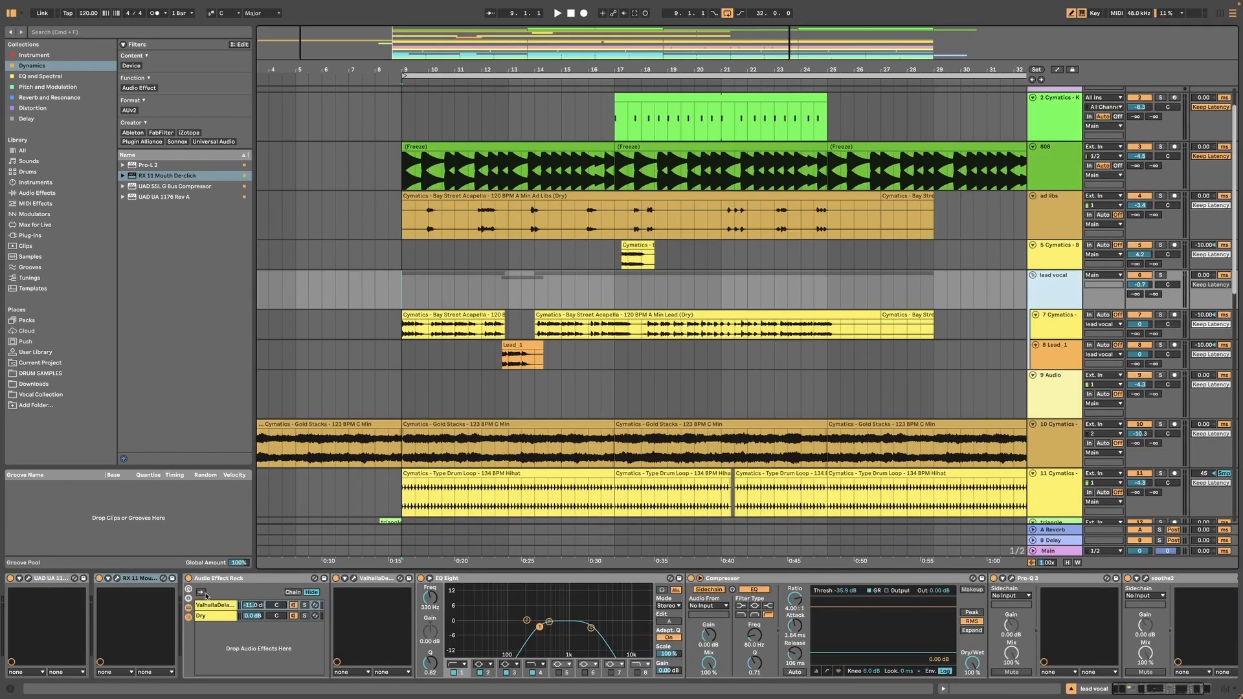
drag(1130, 691, 1124, 692)
click(759, 578)
click(560, 579)
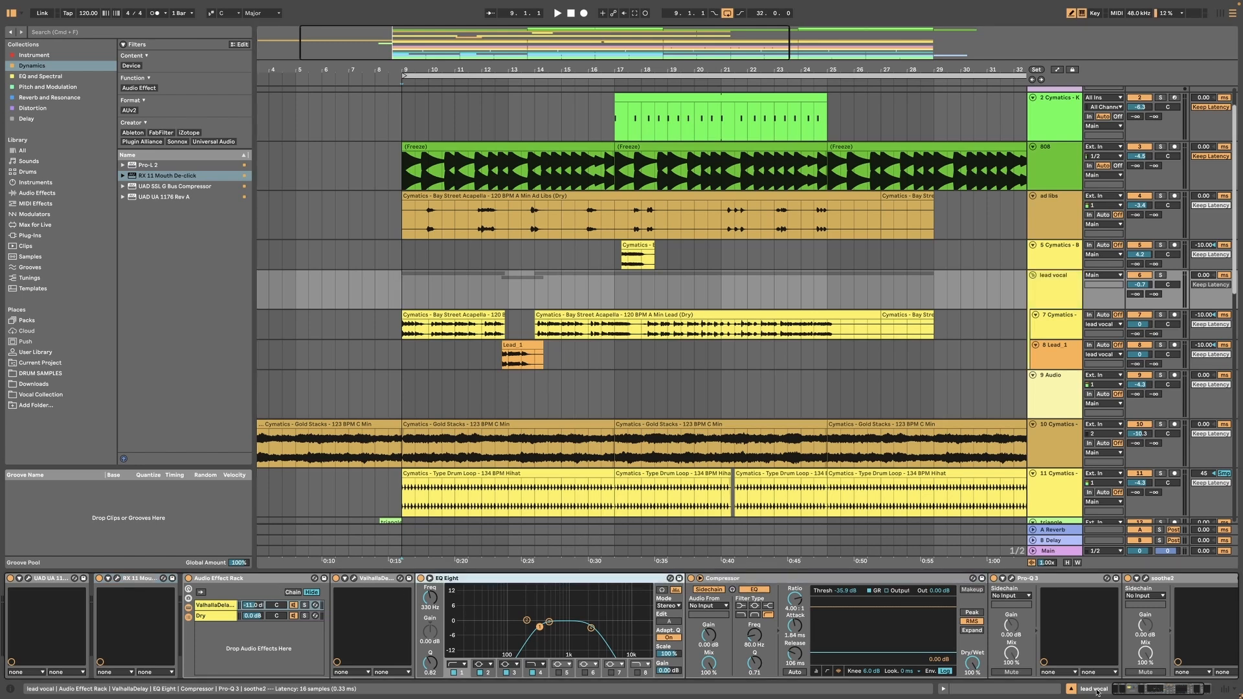
drag(1169, 693, 1170, 694)
click(217, 606)
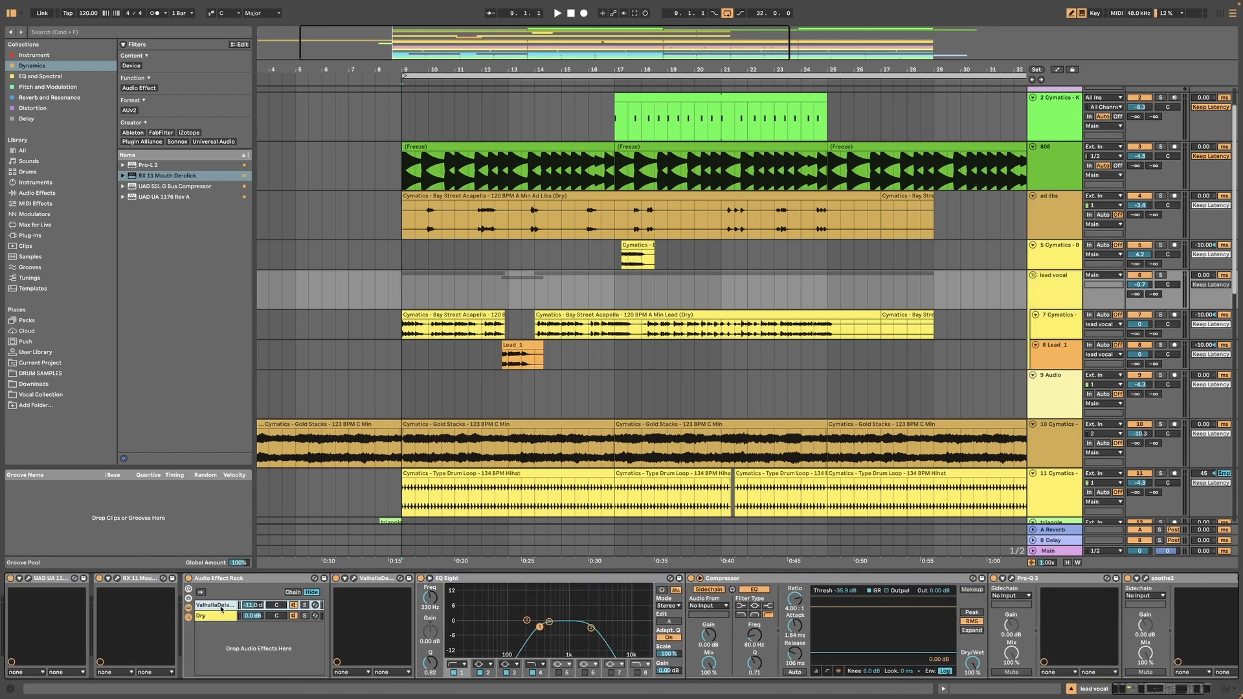
drag(477, 395, 409, 354)
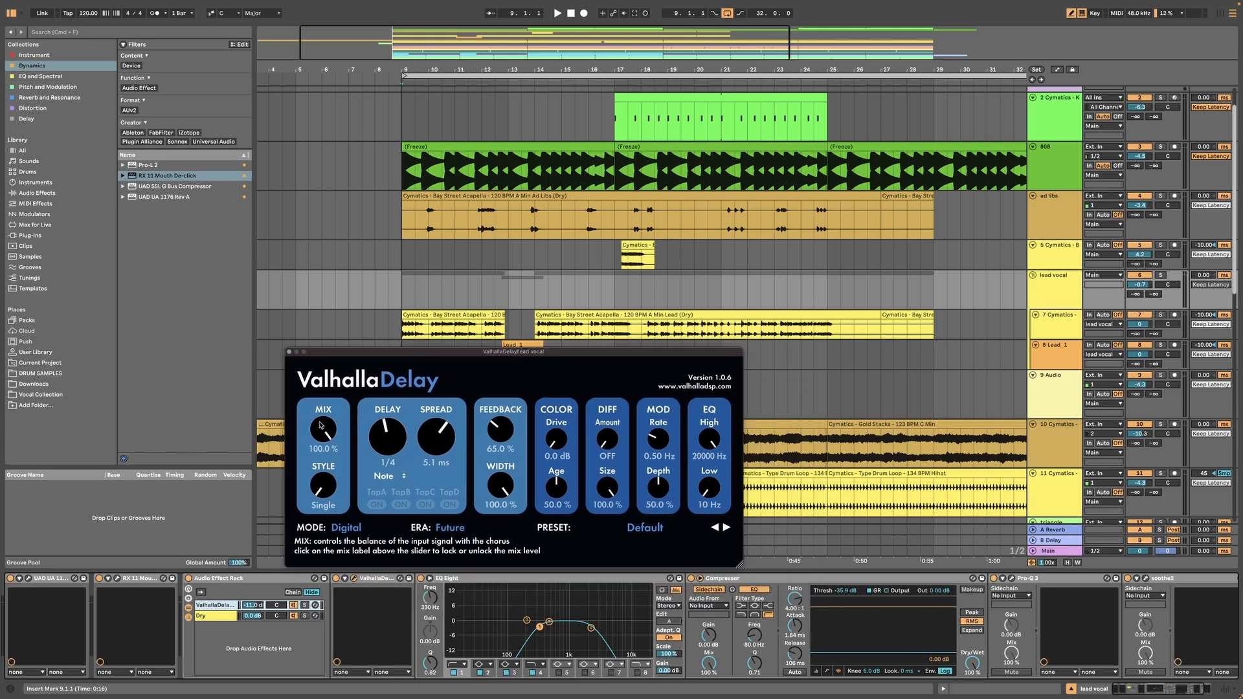
click(291, 352)
Audition the short Bay Street Acapella clip on track 5 from bar 17, soloed and in the mix, and look over the arrangement
scroll(602, 343, up, 1)
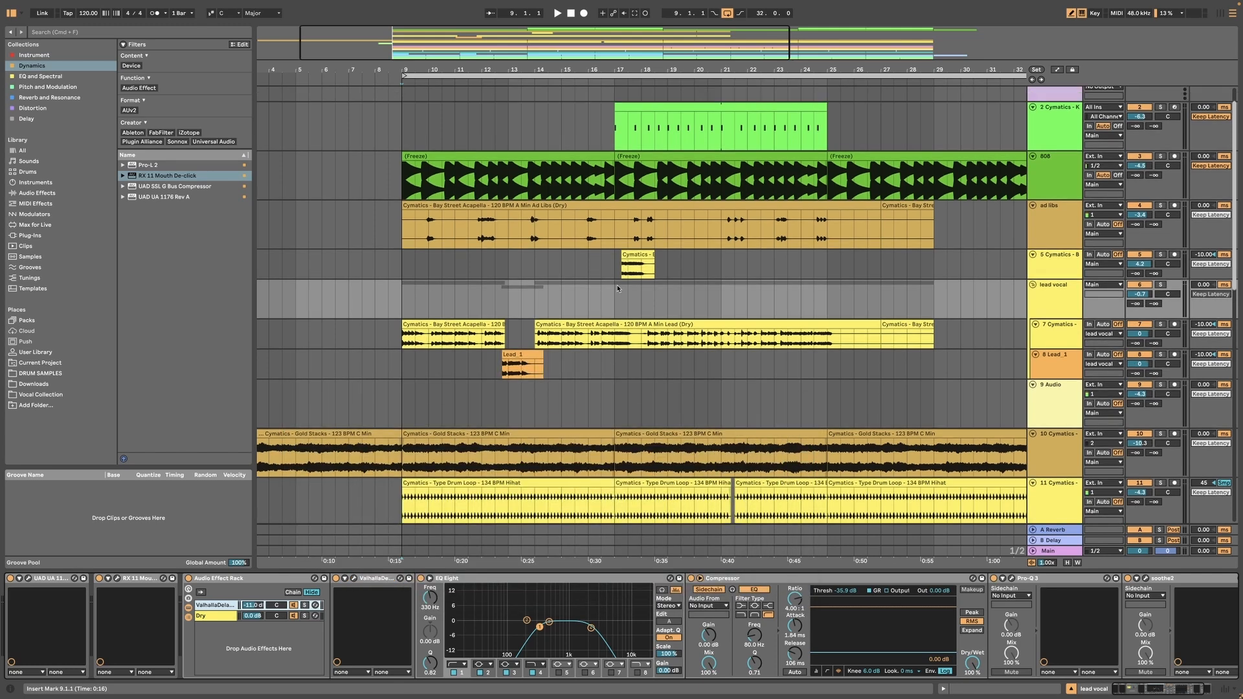
click(614, 262)
click(1162, 256)
key(space)
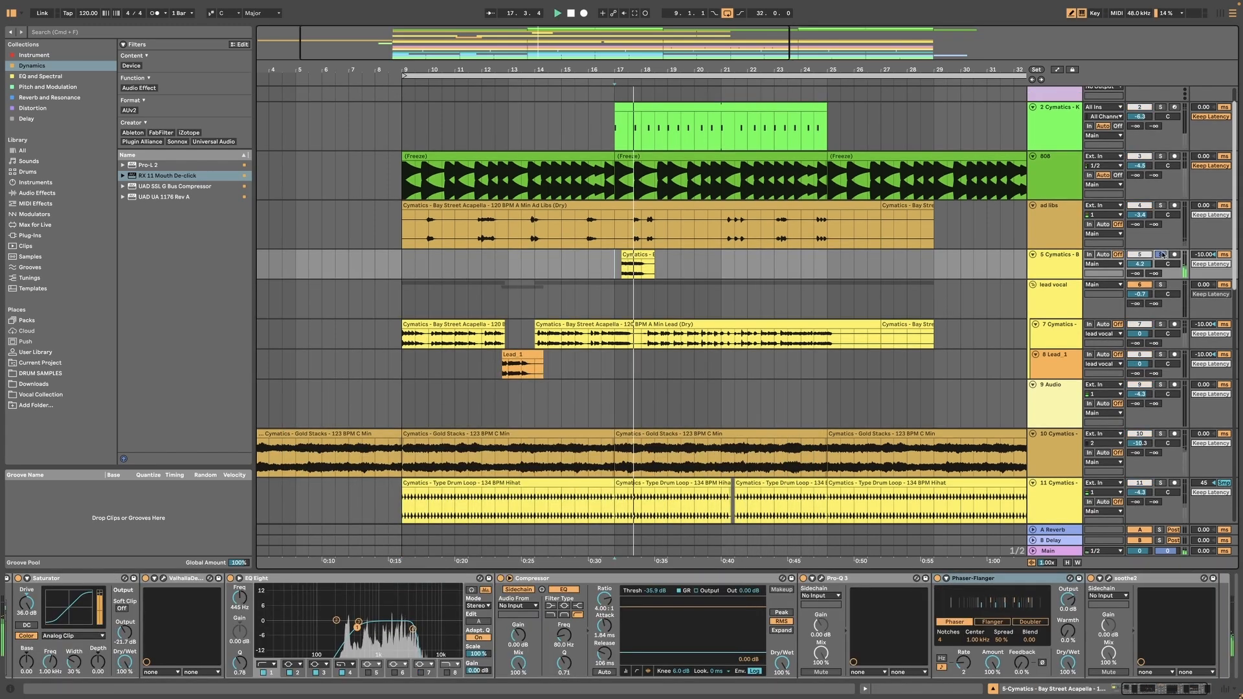
key(minus)
key(minus)
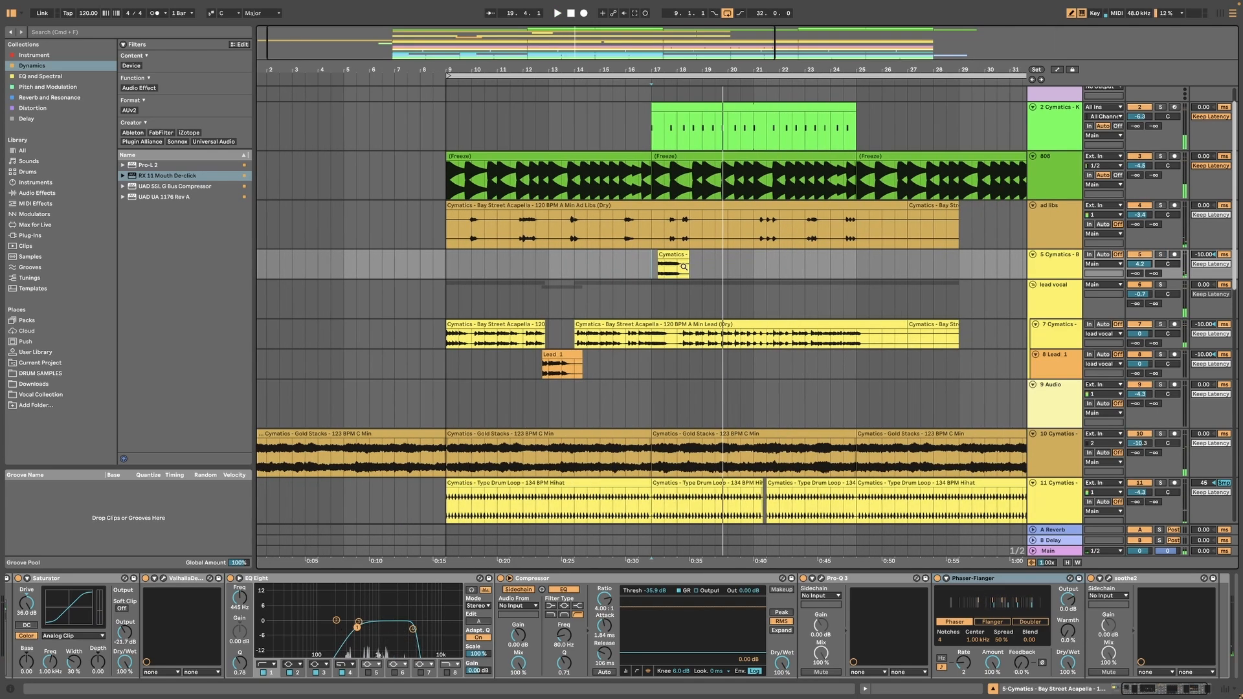
scroll(634, 87, down, 4)
key(minus)
key(minus)
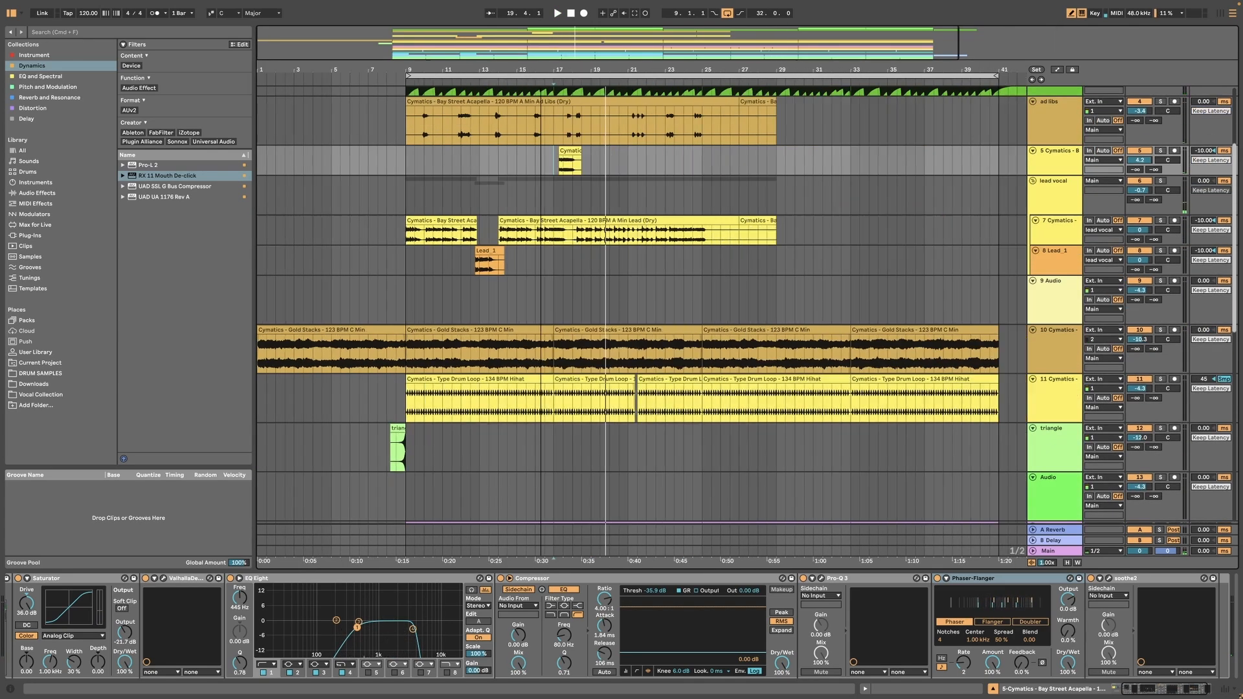
scroll(521, 361, down, 2)
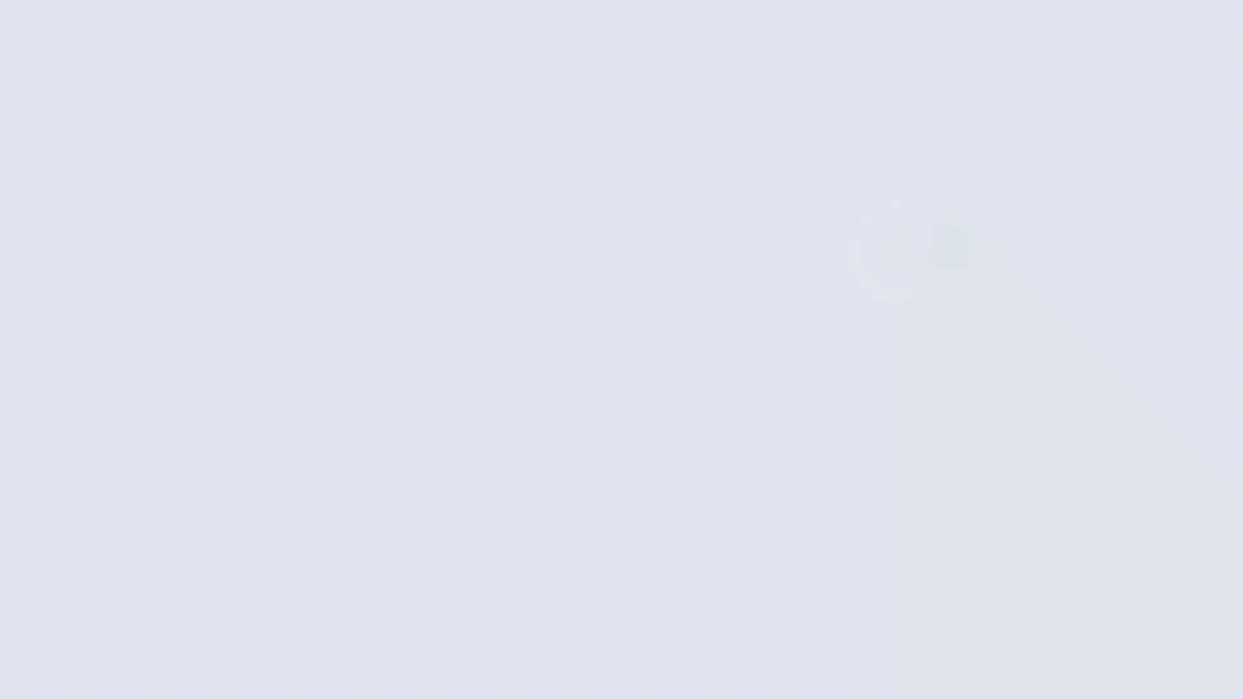